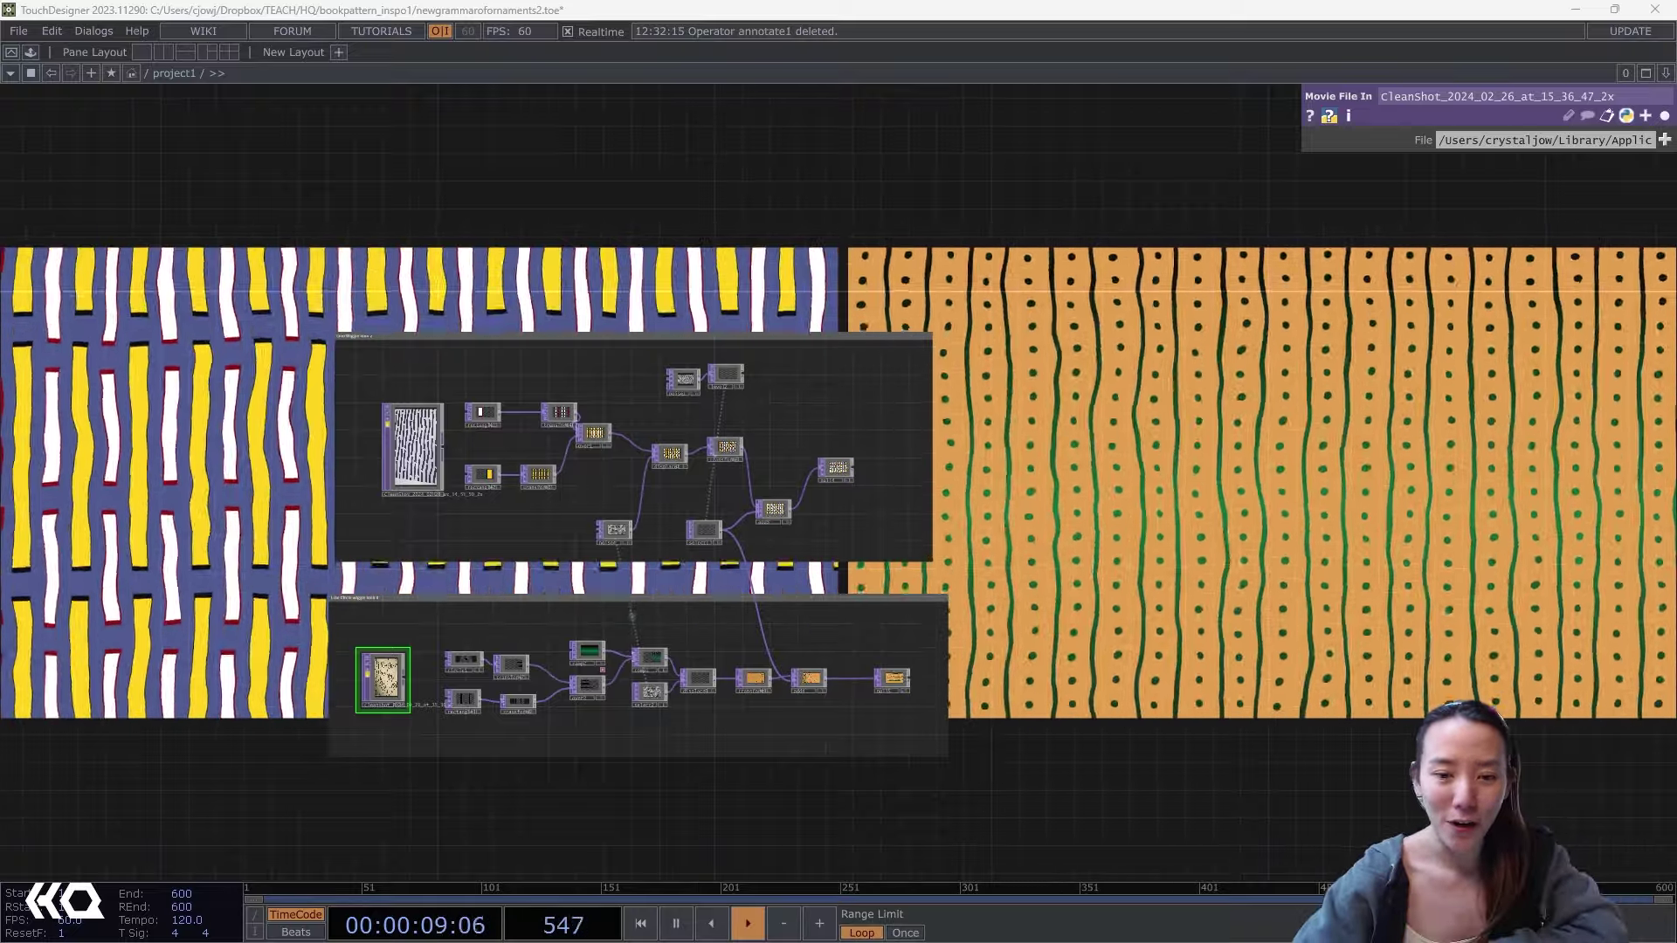
# Examine the Line Wiggle look 2 and Line Circle wiggle look 3 networks and their reference images.
pyautogui.scroll(7, 381, 343)
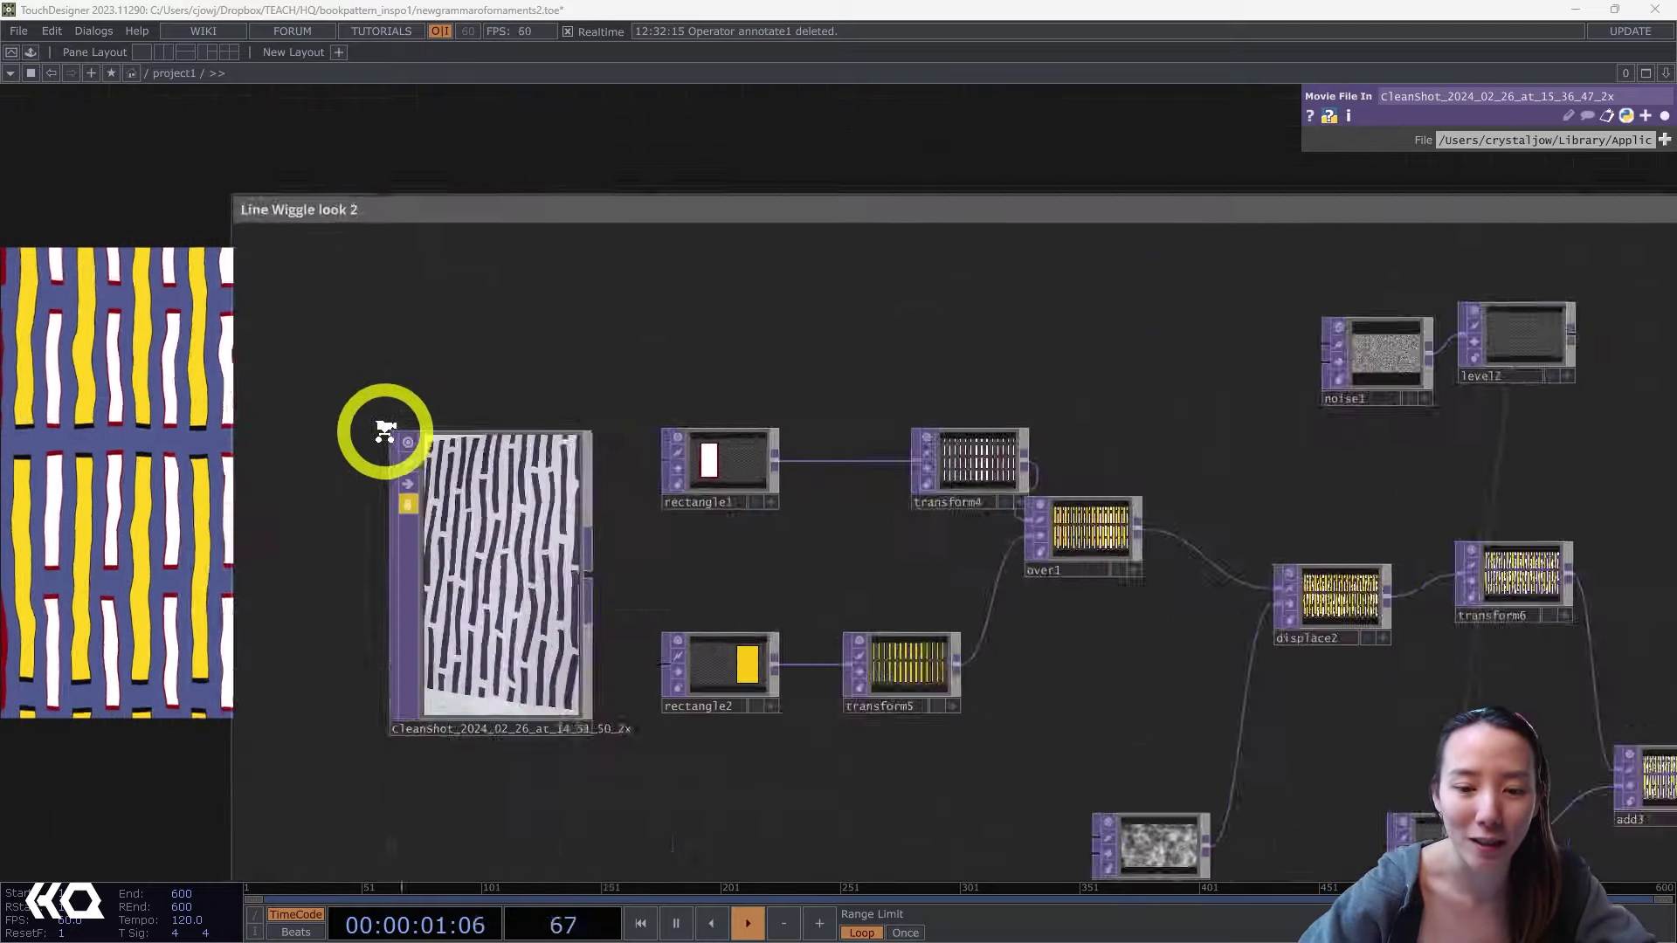
pyautogui.scroll(2, 384, 431)
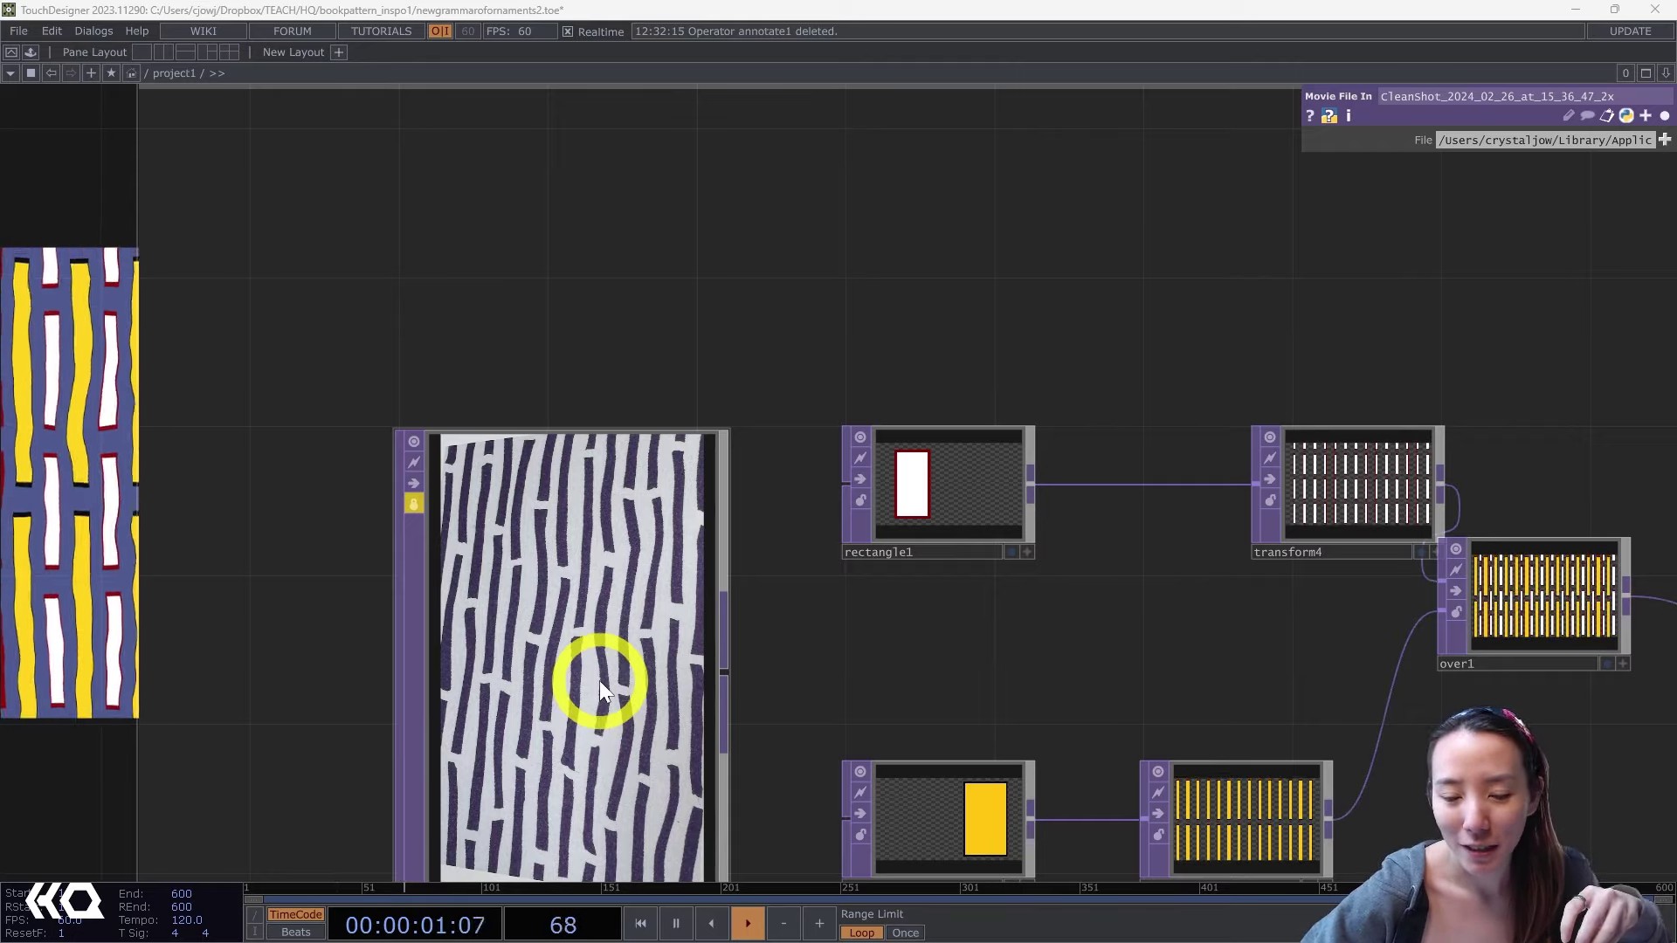
pyautogui.scroll(-3, 599, 679)
pyautogui.scroll(-2, 606, 668)
pyautogui.scroll(5, 594, 642)
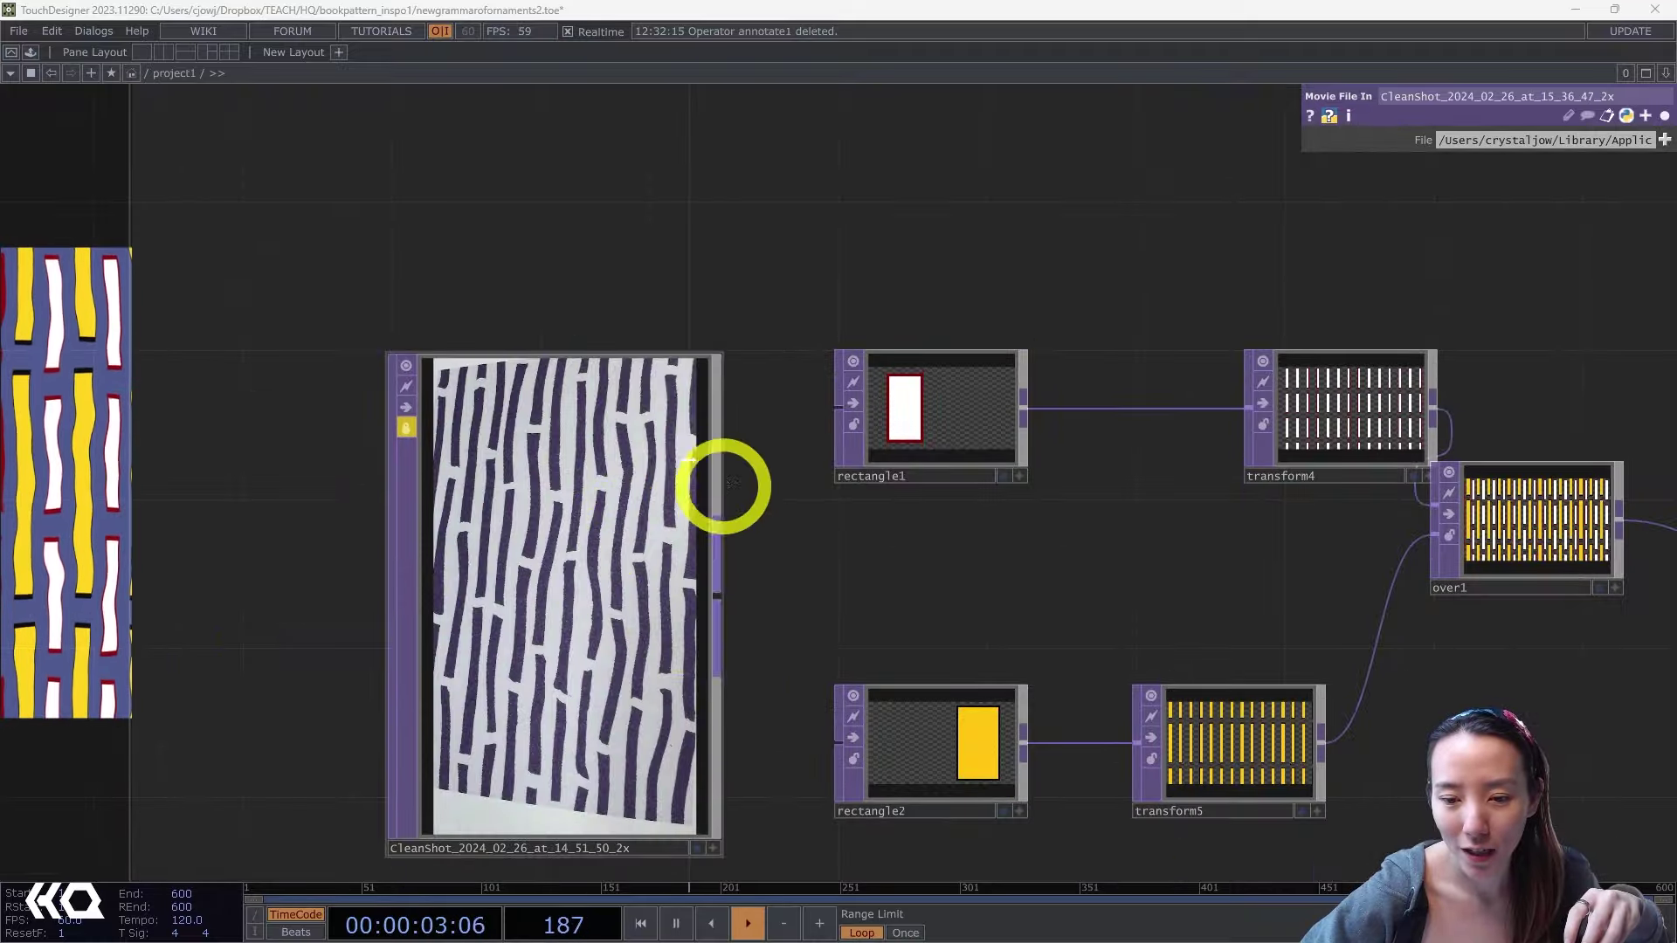
pyautogui.scroll(-4, 611, 437)
pyautogui.scroll(-3, 521, 681)
pyautogui.scroll(6, 526, 644)
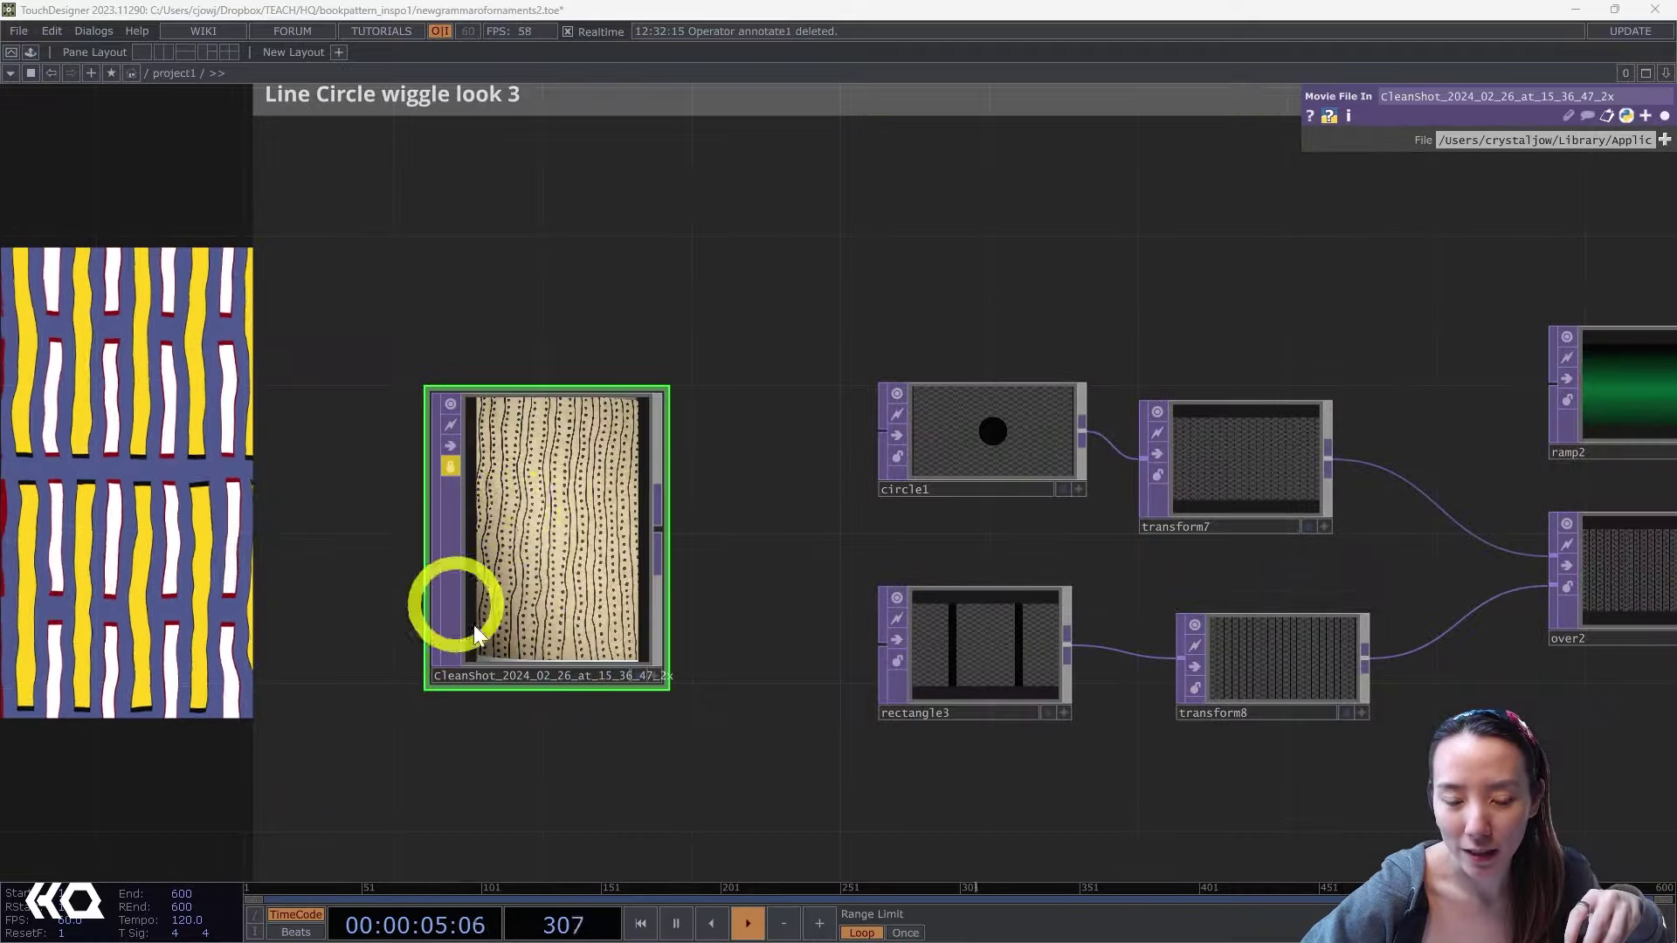
pyautogui.scroll(-6, 495, 510)
pyautogui.moveTo(658, 162); pyautogui.dragTo(585, 641)
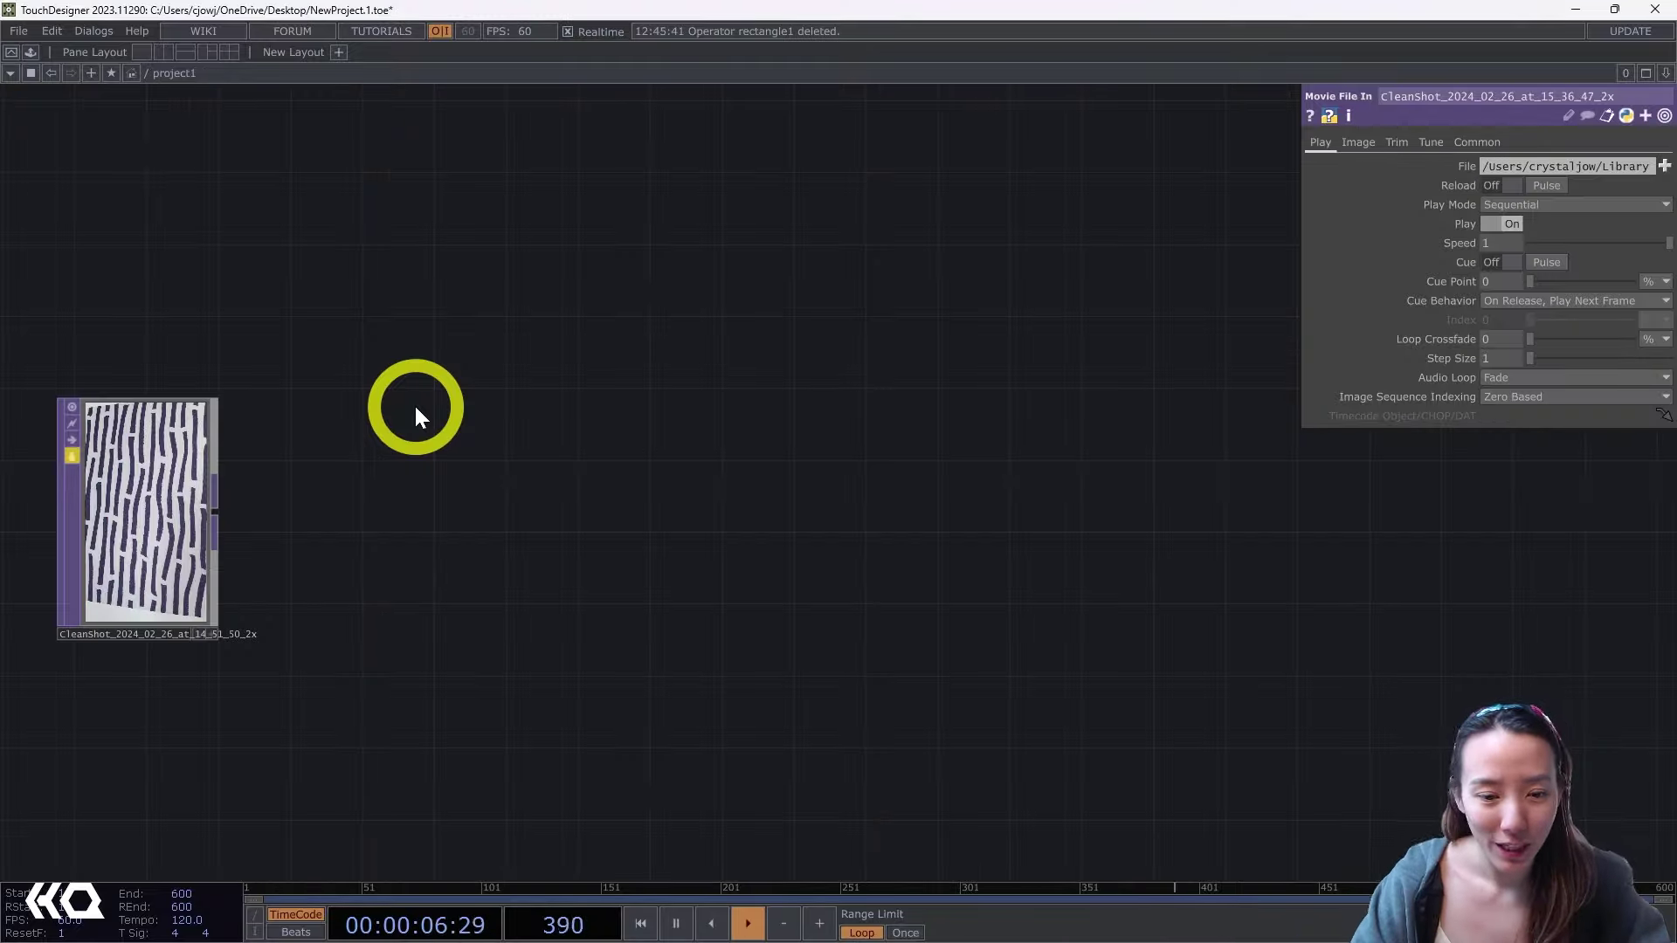
# Add a Rectangle TOP to the empty network area beside the striped reference image.
pyautogui.moveTo(339, 625); pyautogui.dragTo(403, 746)
pyautogui.scroll(-5, 173, 587)
pyautogui.scroll(7, 197, 592)
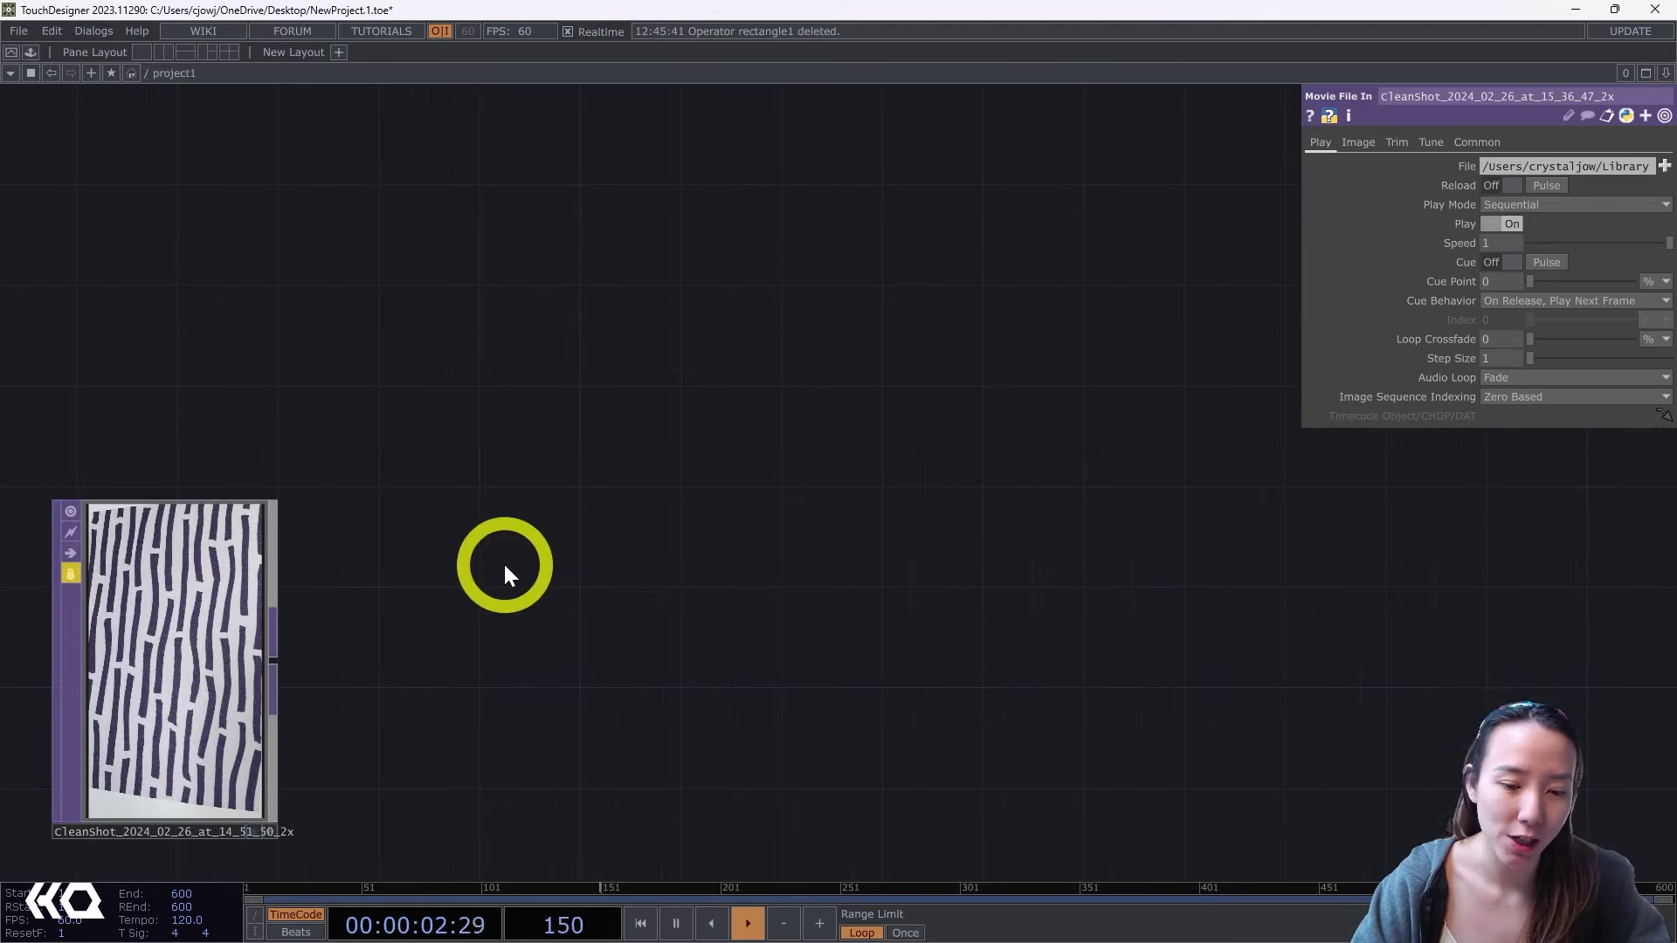
pyautogui.moveTo(504, 572); pyautogui.dragTo(490, 355)
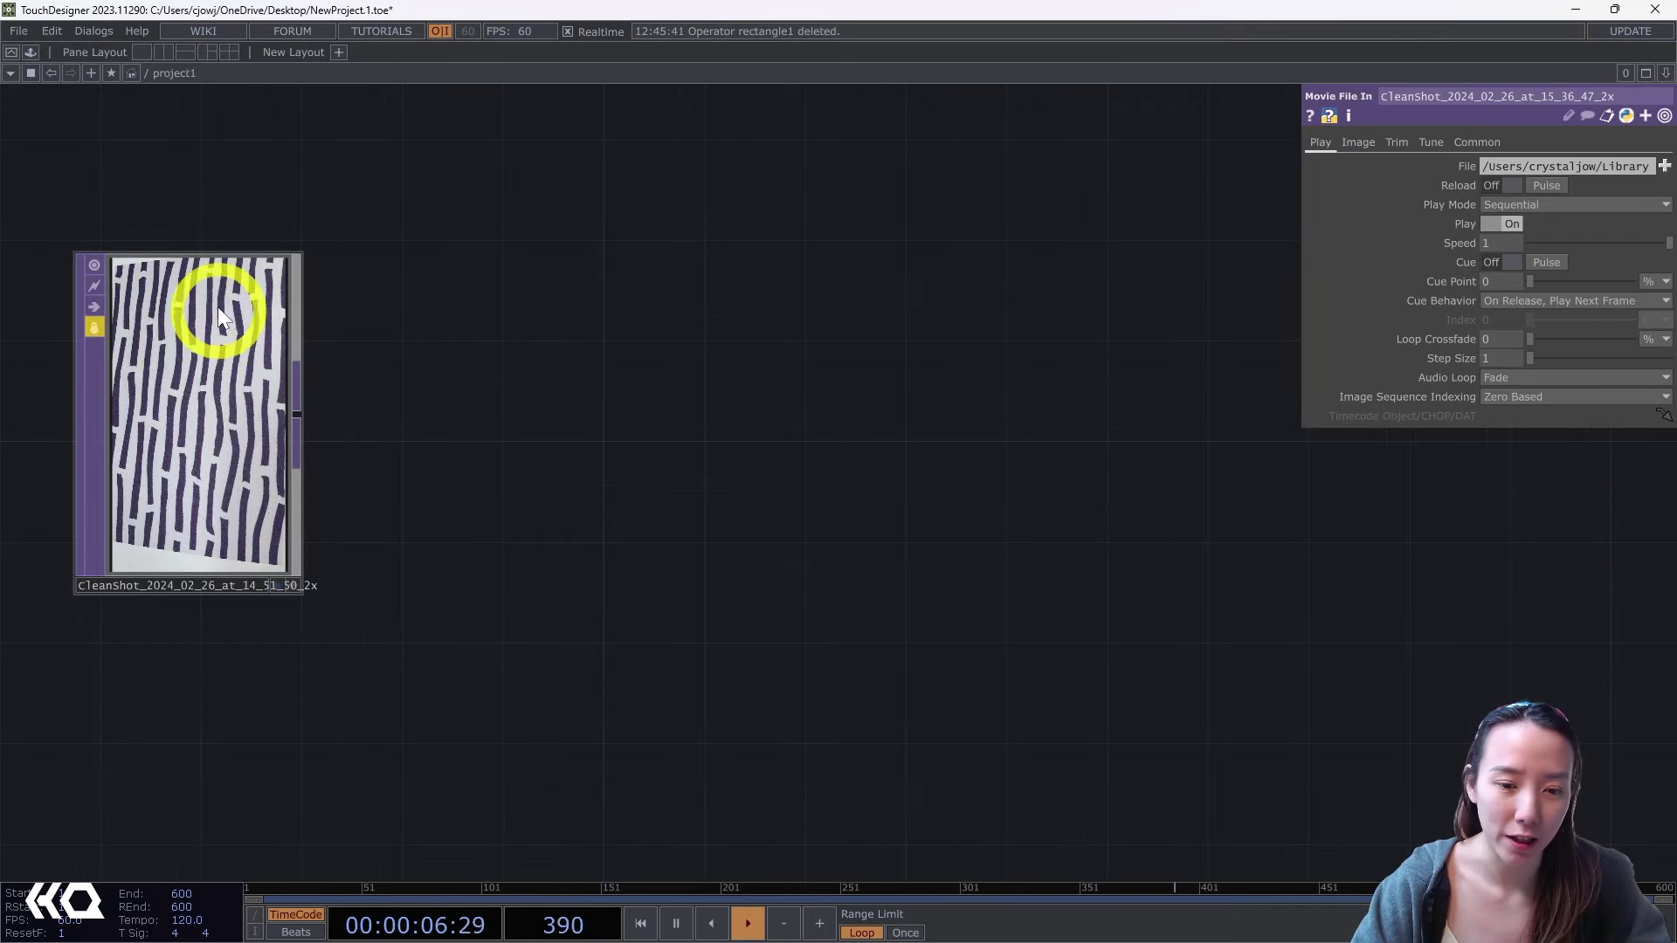
pyautogui.moveTo(545, 388); pyautogui.dragTo(420, 534)
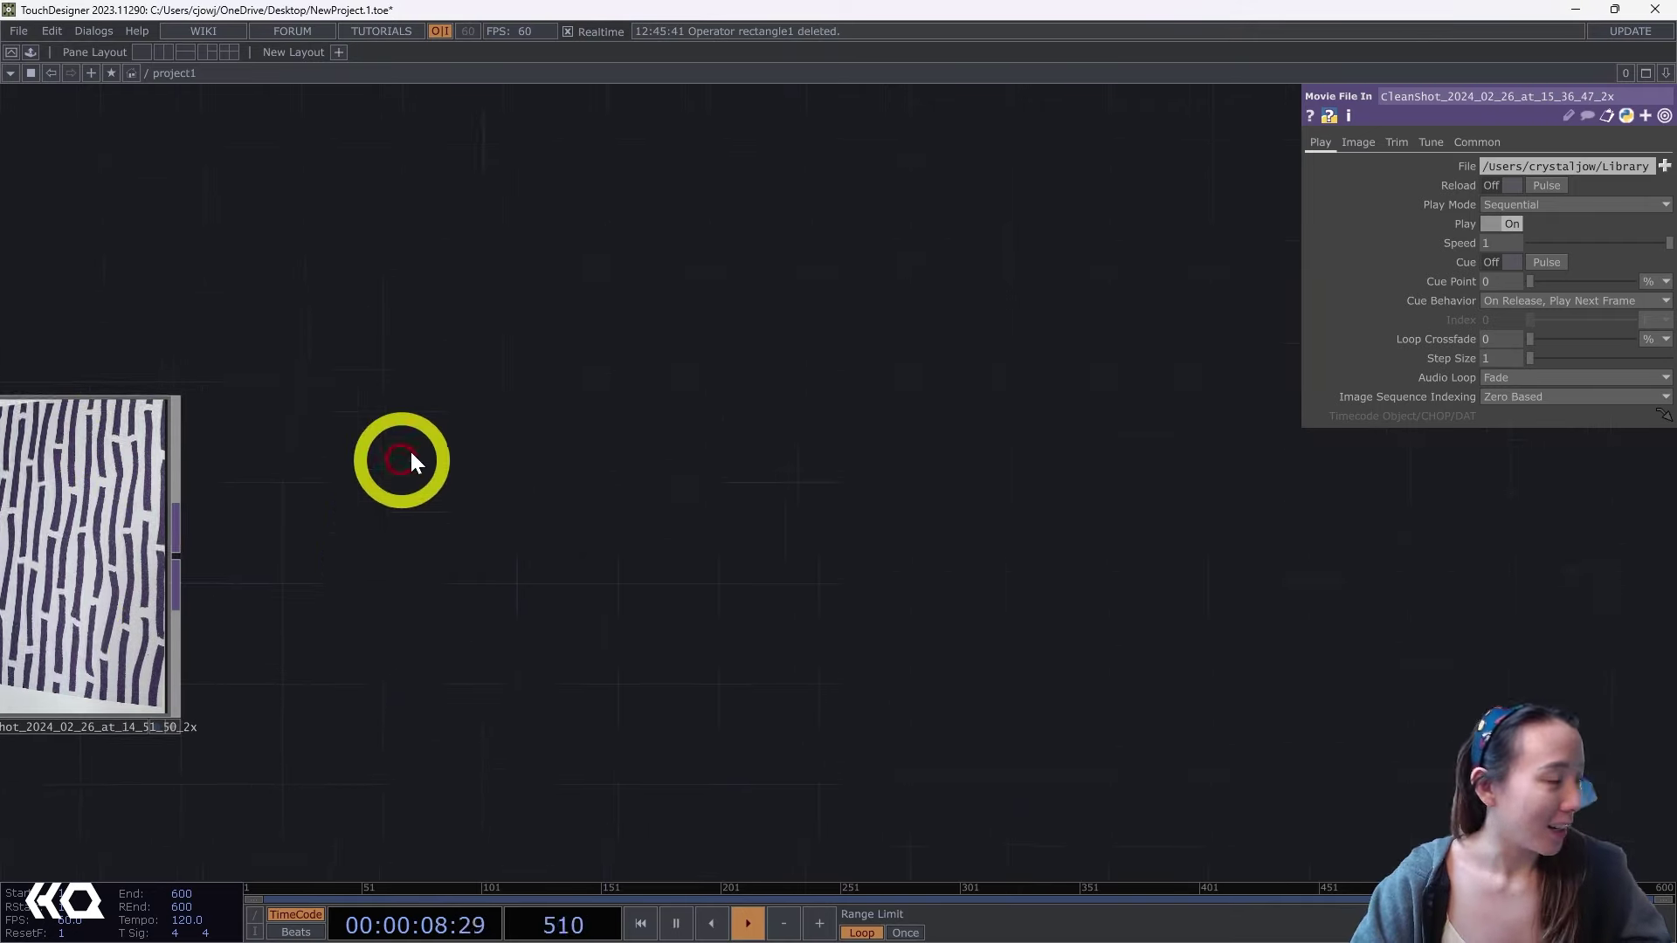
pyautogui.moveTo(459, 418); pyautogui.dragTo(292, 428)
pyautogui.press('Tab')
pyautogui.write('rec')
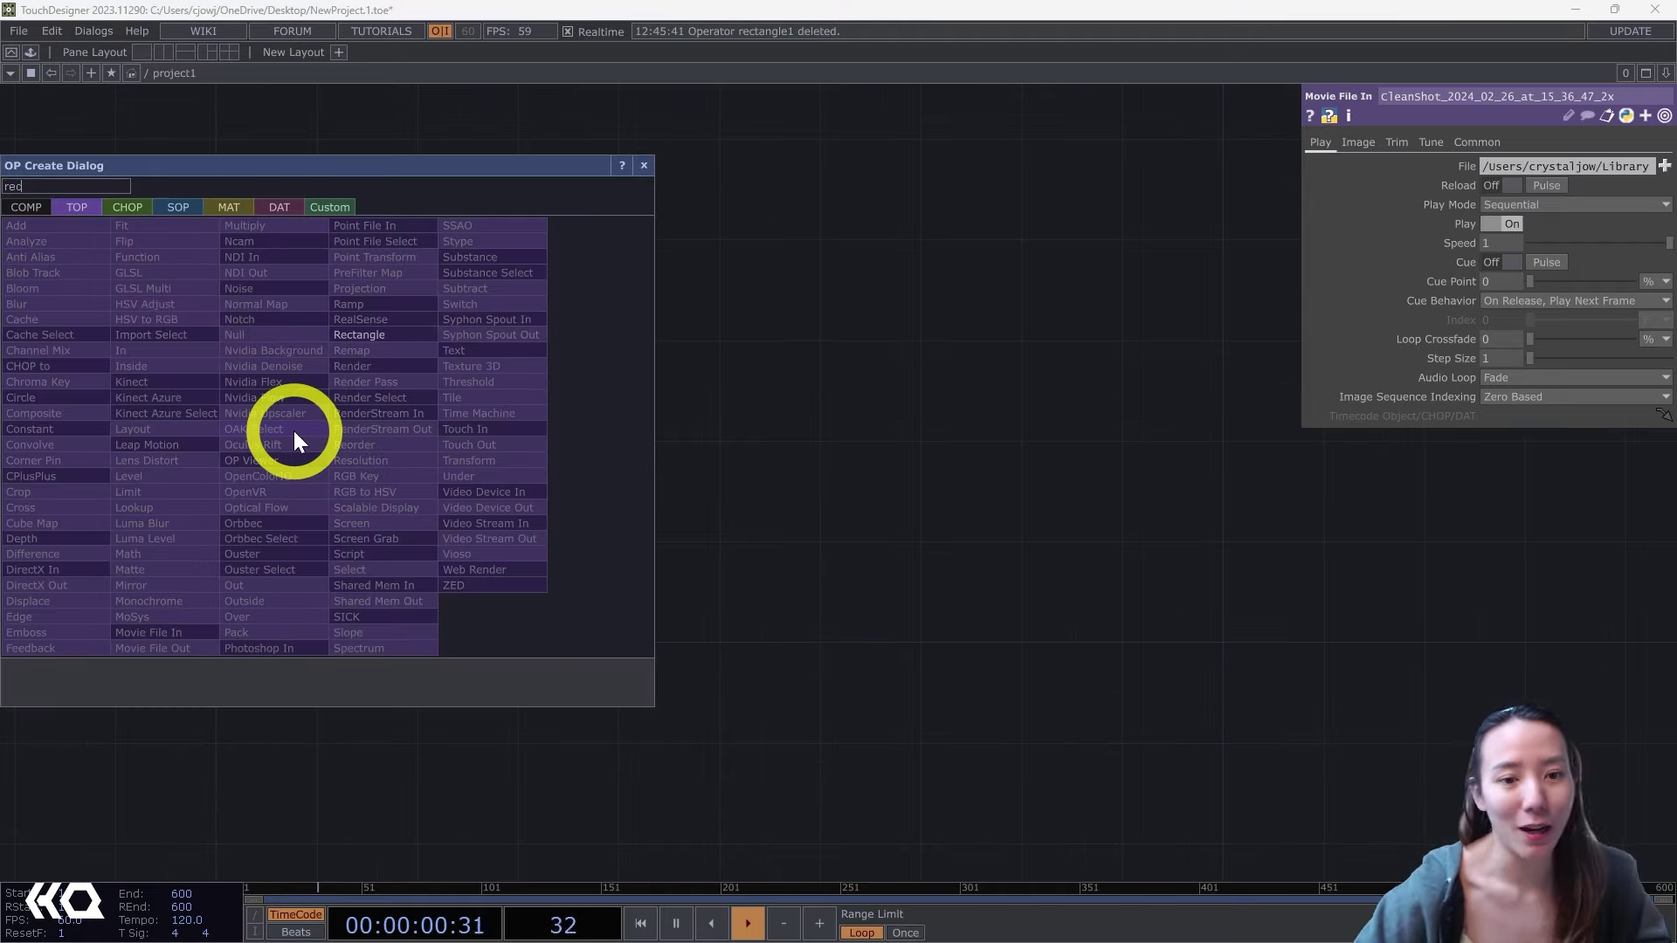
pyautogui.click(353, 332)
pyautogui.click(353, 391)
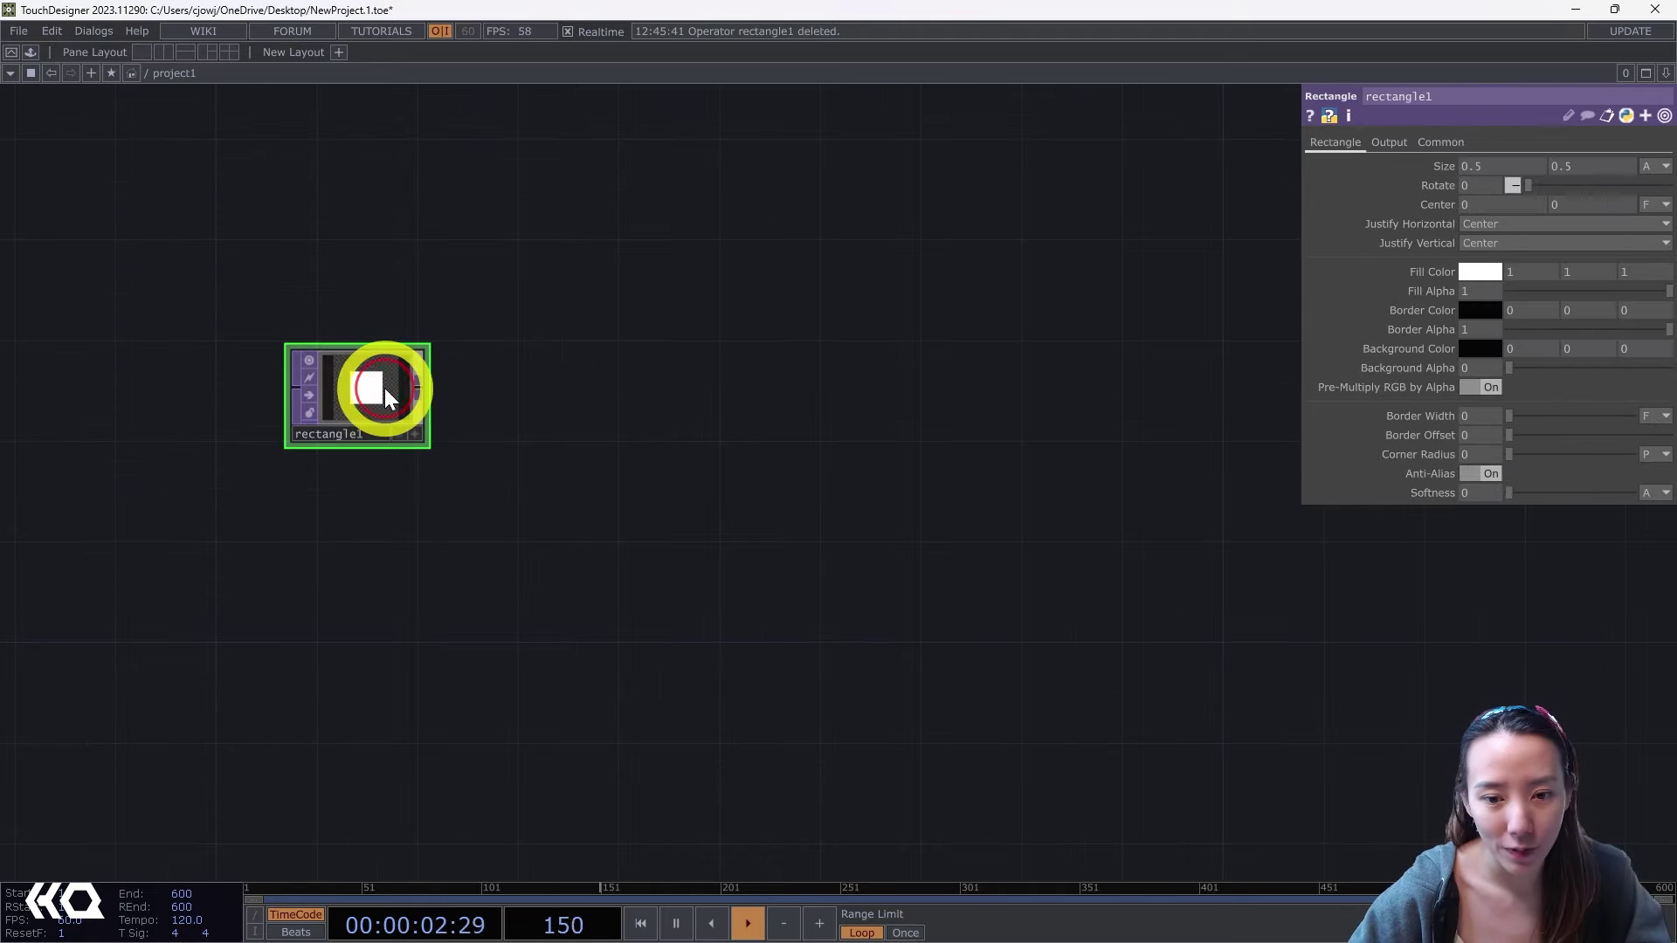
# Set the rectangle's resolution to 1280 by 720.
pyautogui.scroll(-2, 384, 388)
pyautogui.scroll(4, 385, 388)
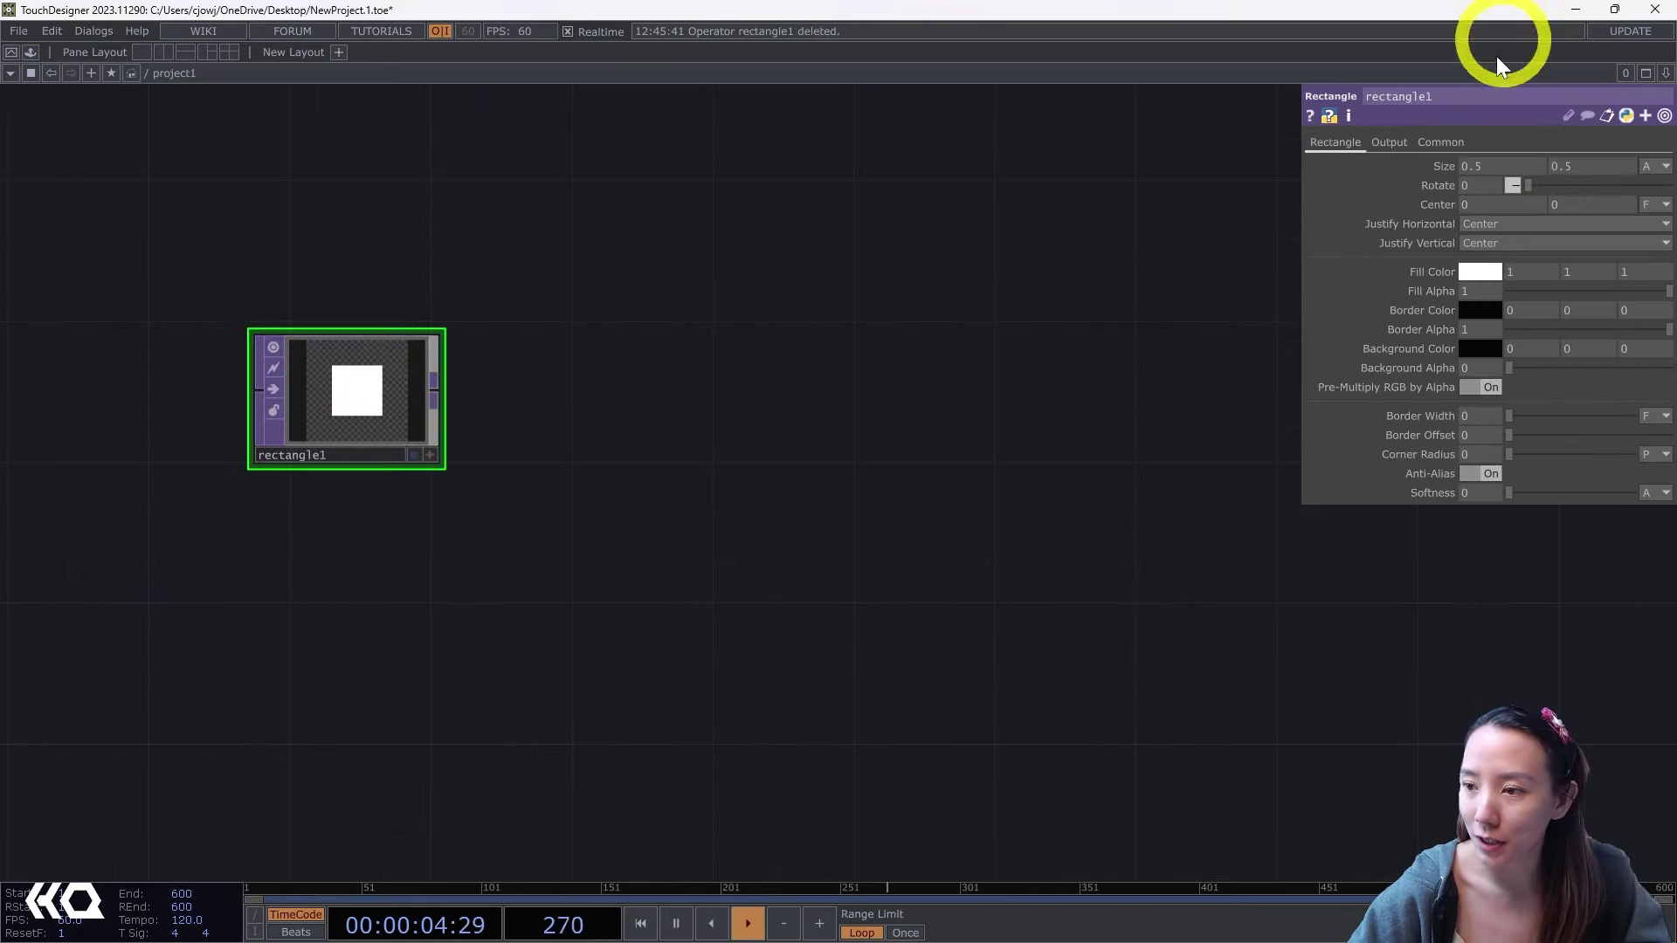
pyautogui.click(1452, 143)
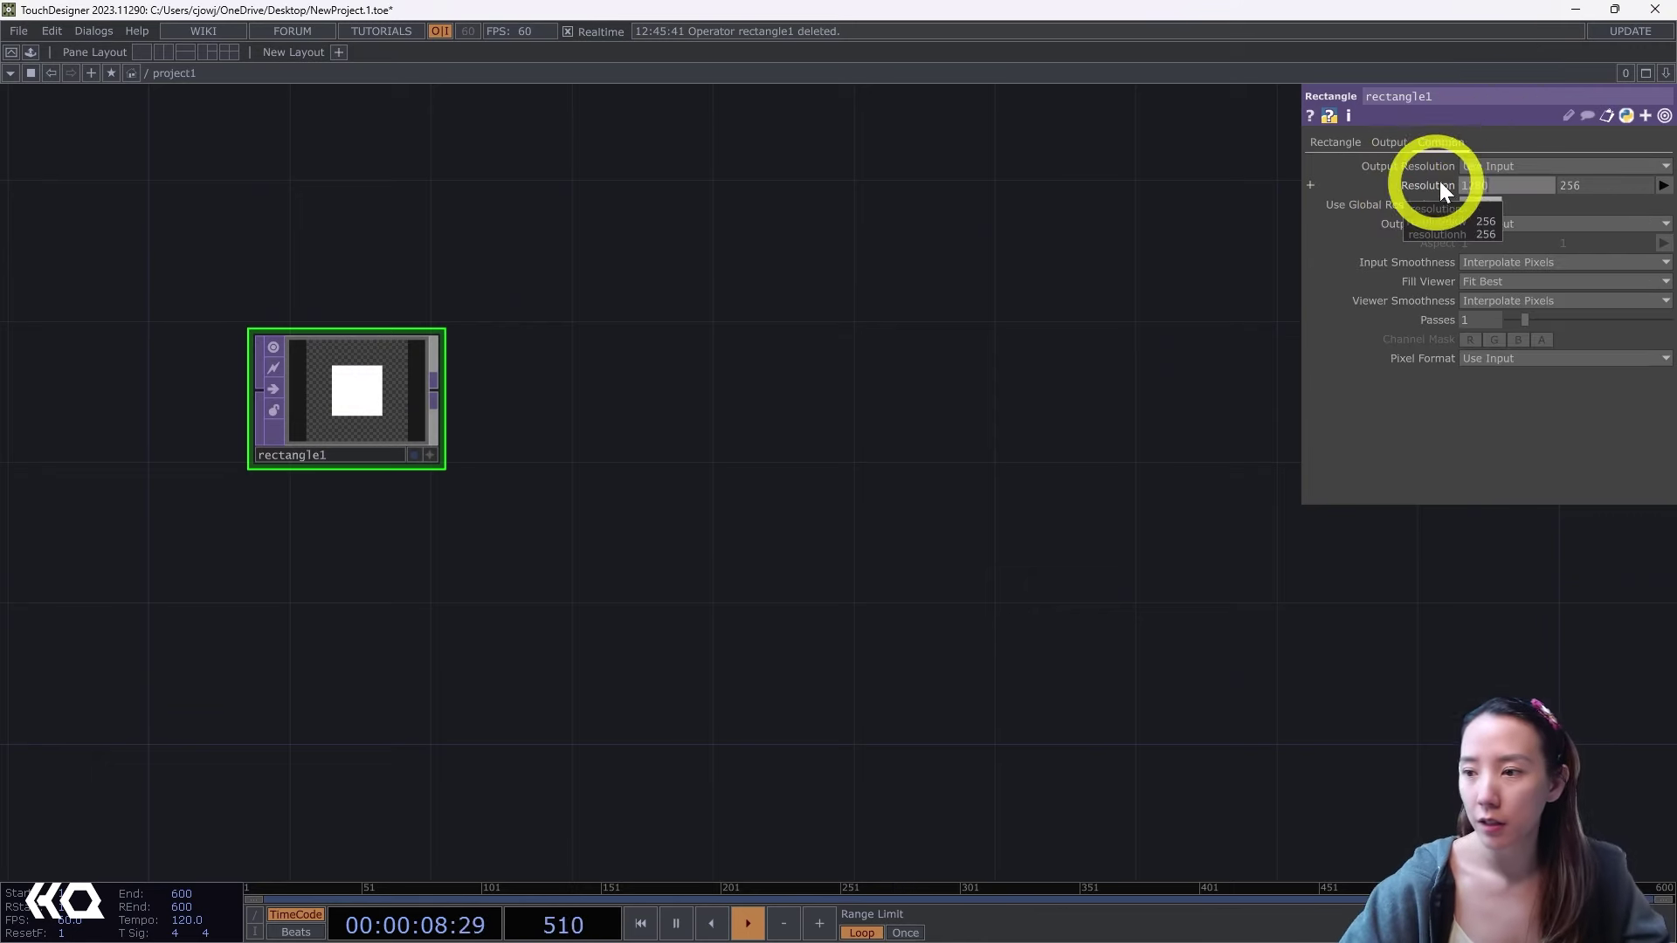
pyautogui.moveTo(1582, 182); pyautogui.dragTo(1437, 192)
pyautogui.write('720')
pyautogui.press('Return')
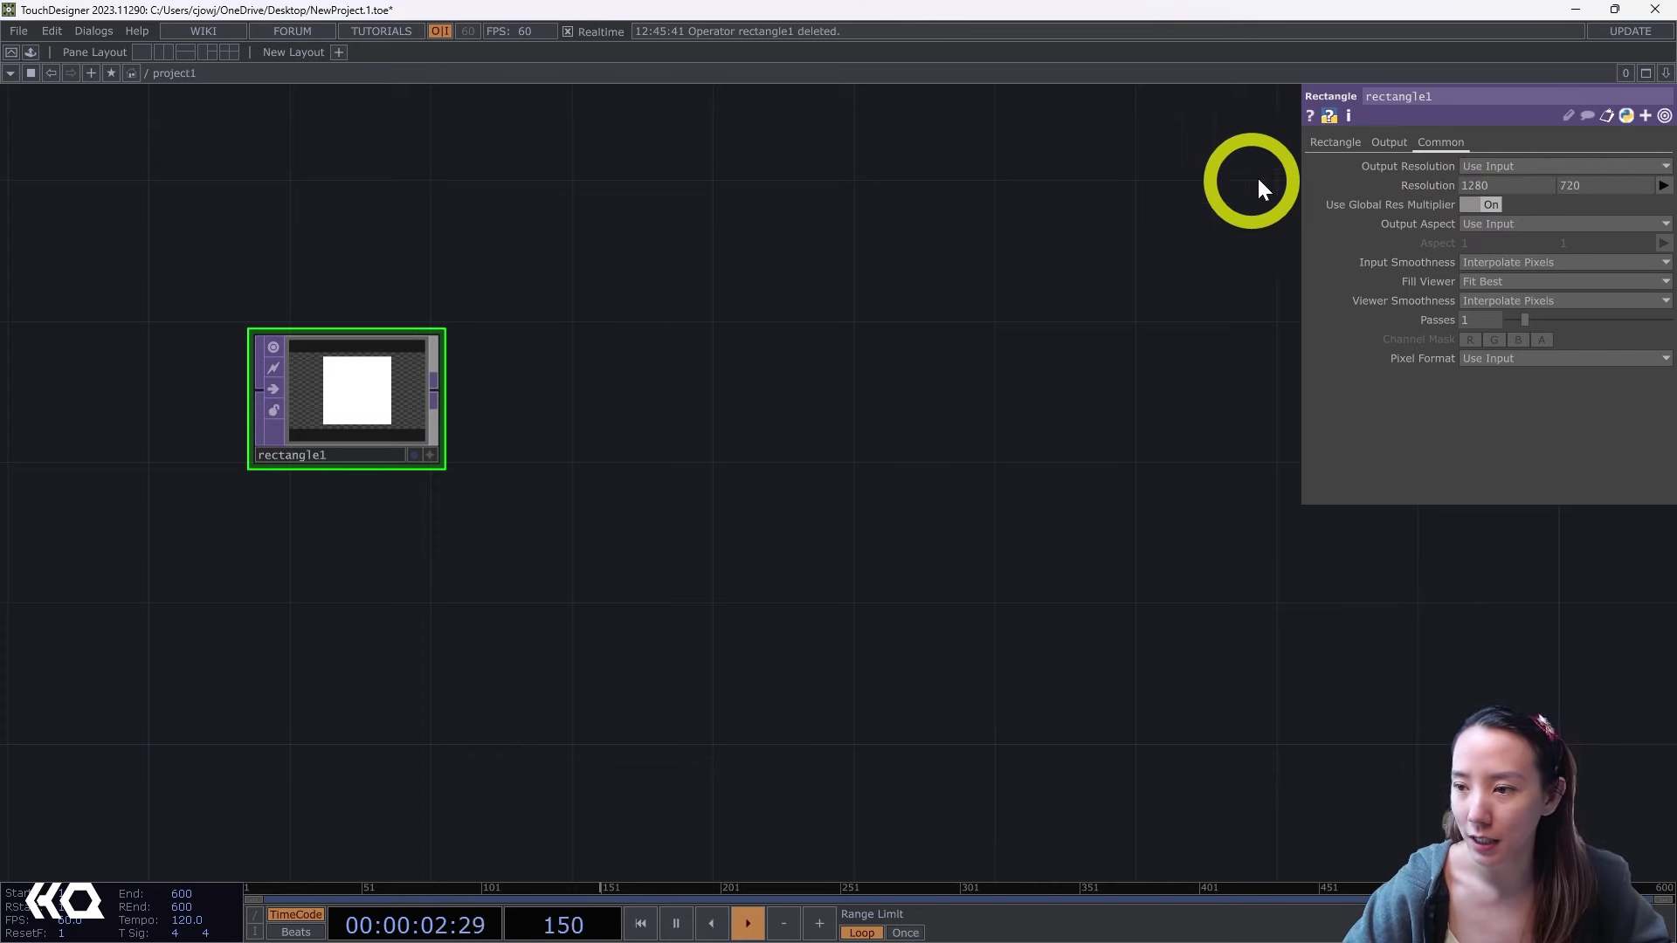
# Set the rectangle's size to 0.25 wide and 0.47 high.
pyautogui.click(1333, 142)
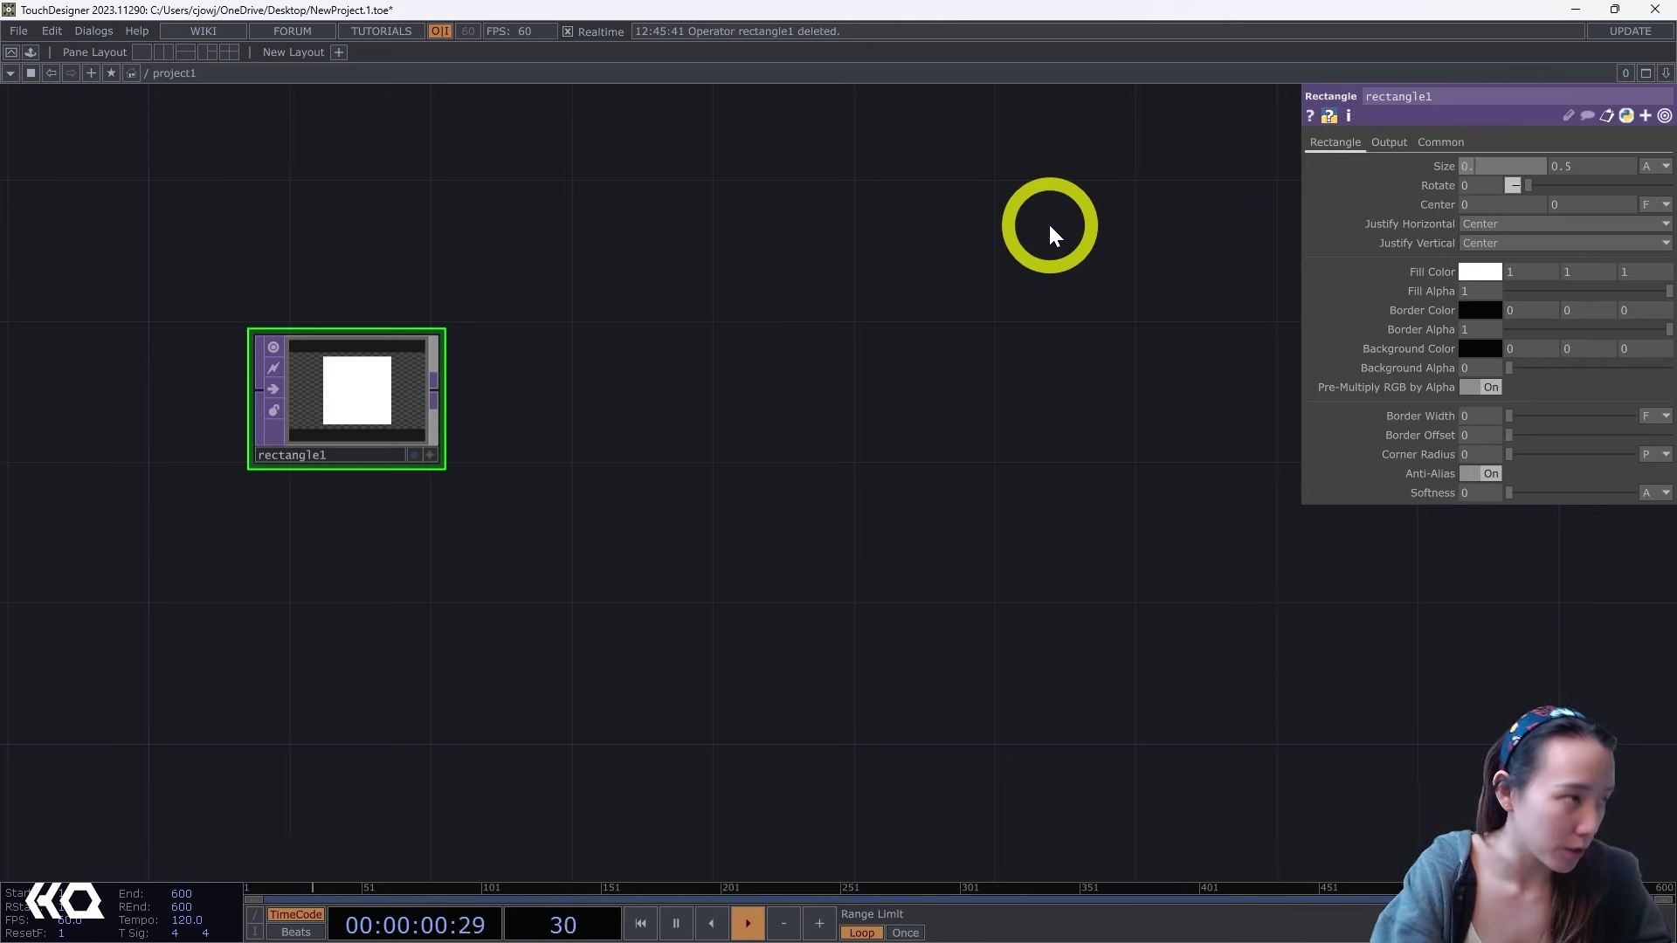
pyautogui.write('5')
pyautogui.moveTo(1576, 169); pyautogui.dragTo(1464, 191)
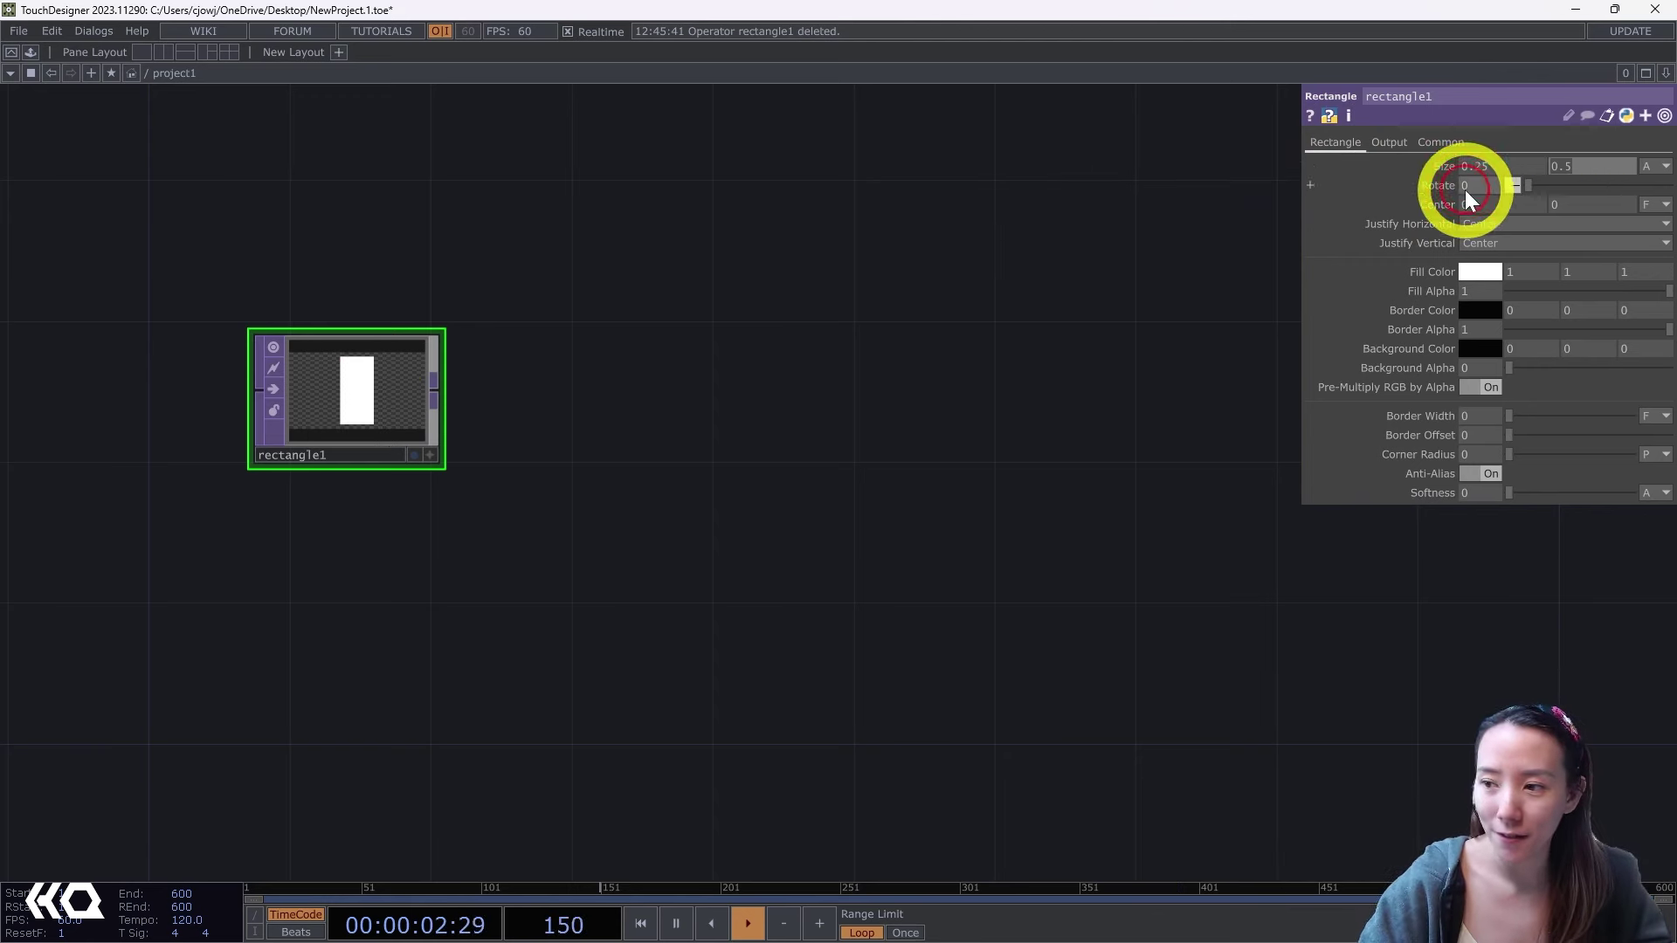
pyautogui.write('.47')
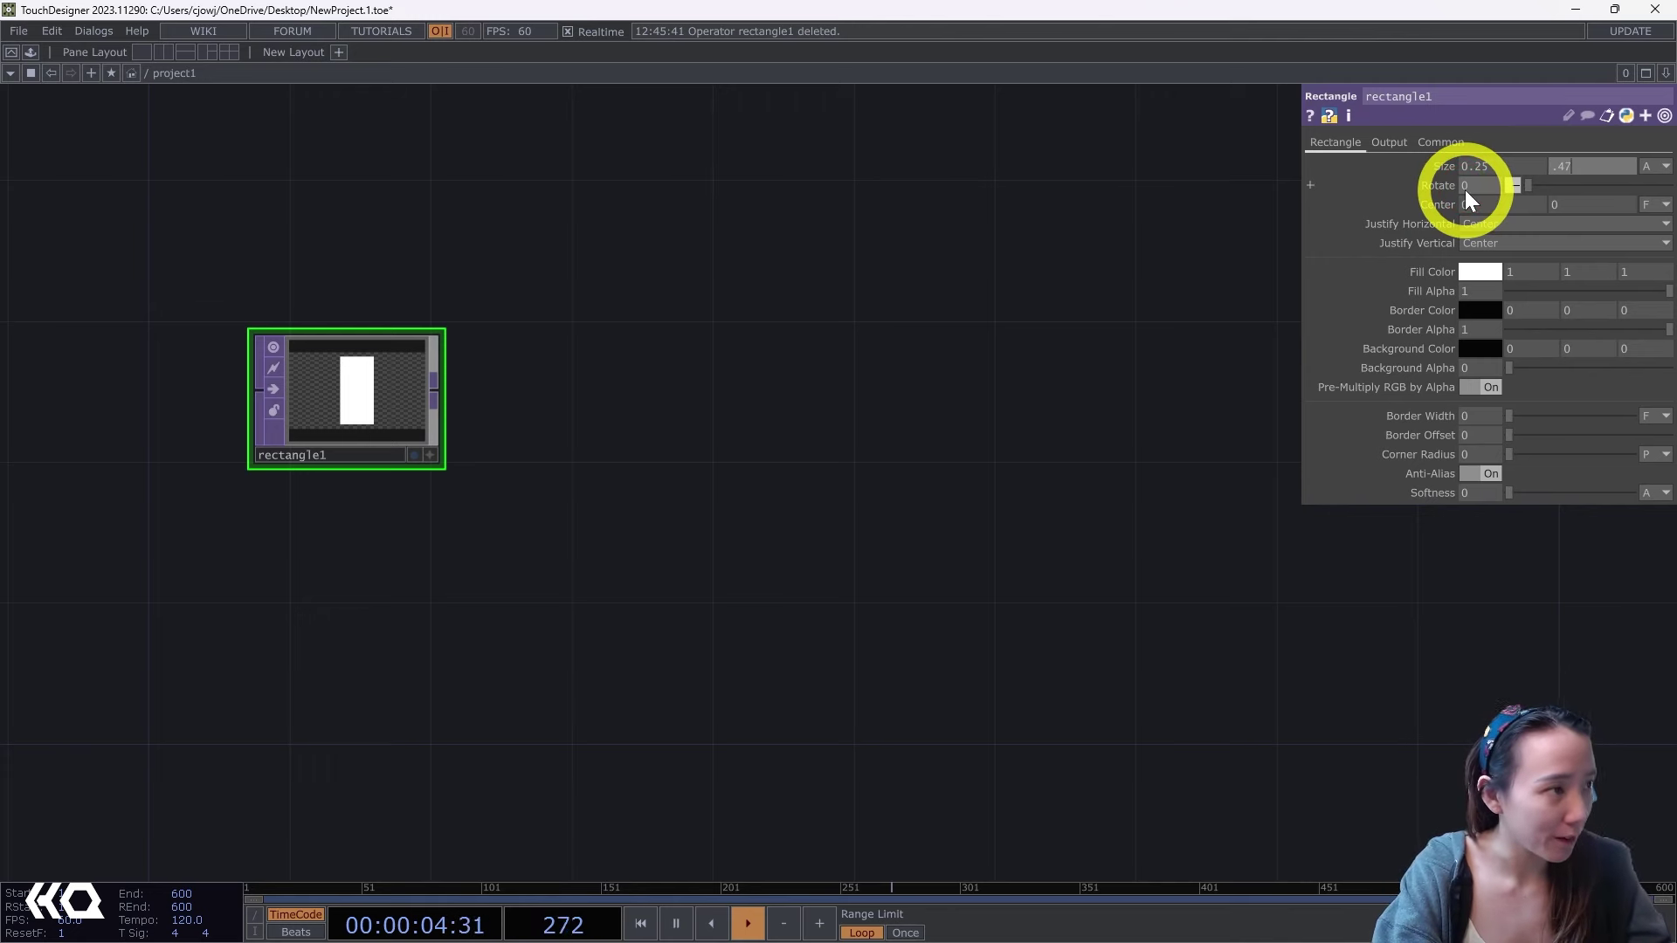
pyautogui.click(897, 338)
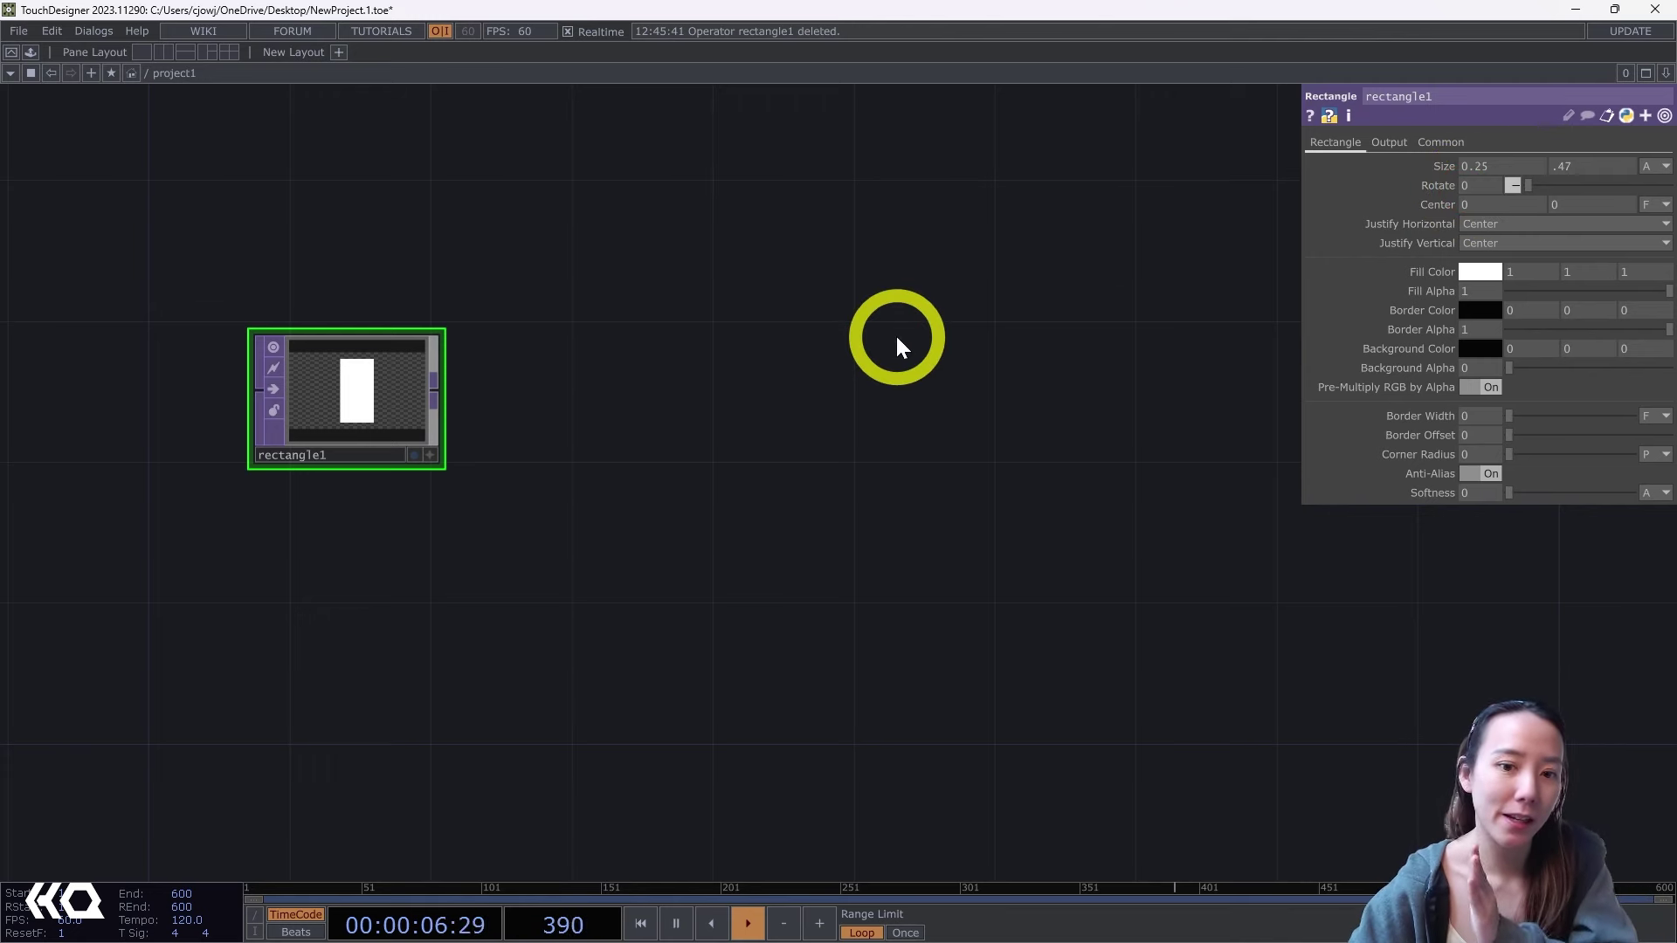
# Shift the rectangle off center by setting its horizontal center to -0.25.
pyautogui.click(1422, 207)
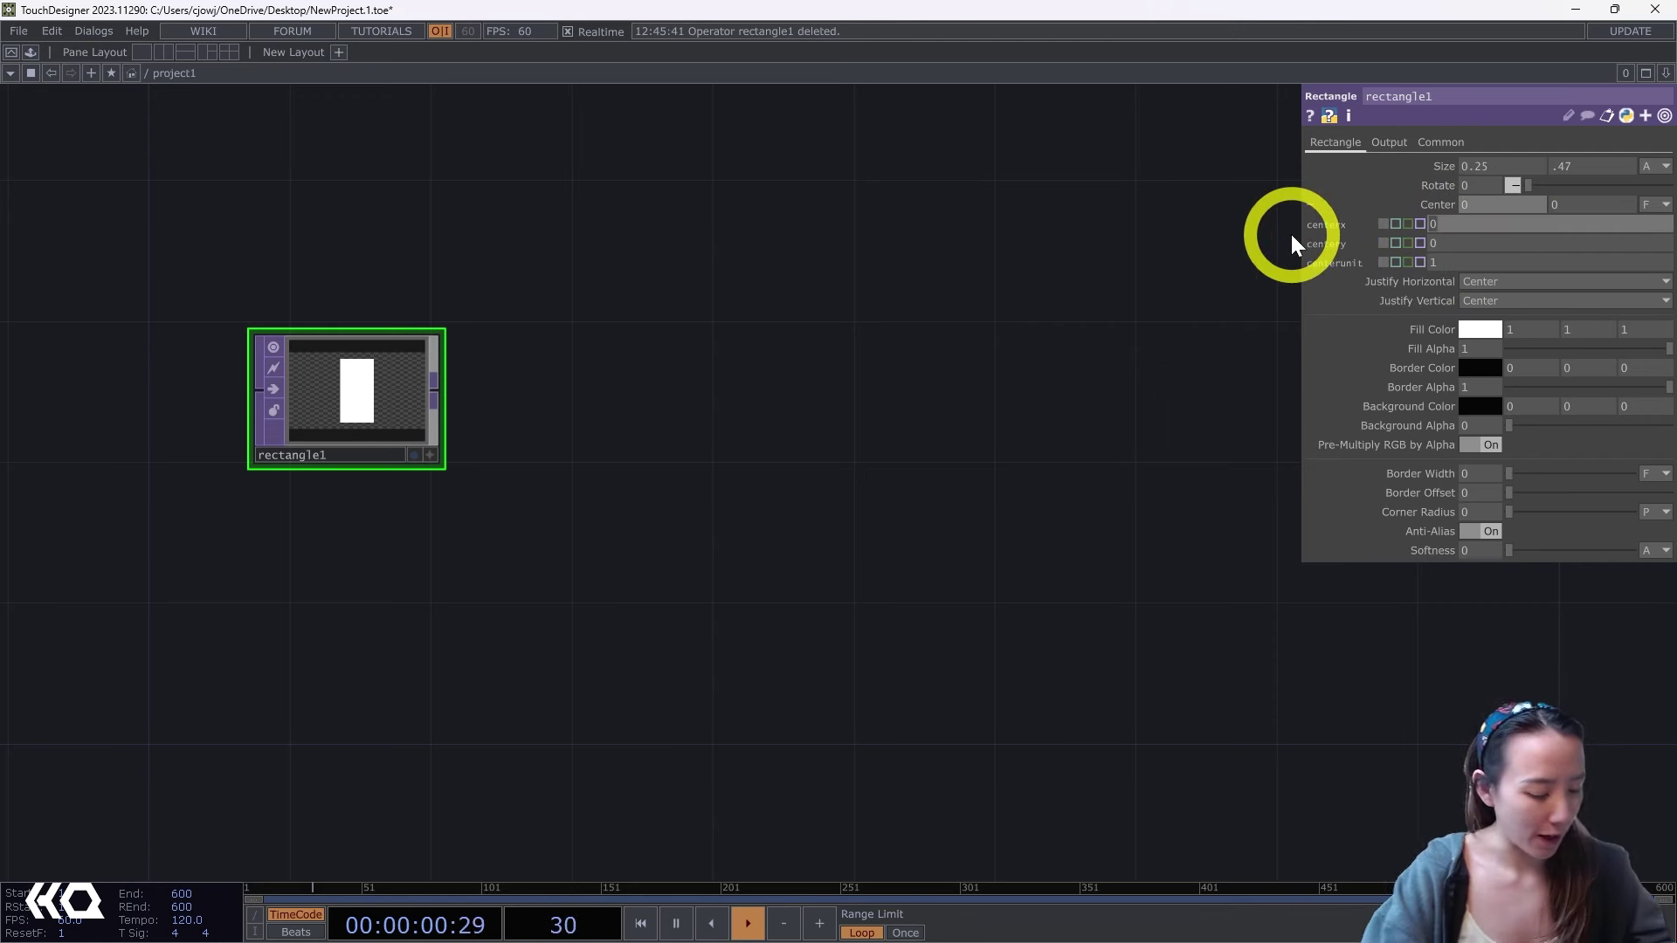
pyautogui.write('-.25')
pyautogui.press('Return')
pyautogui.scroll(-2, 340, 359)
pyautogui.scroll(3, 341, 354)
pyautogui.moveTo(405, 362); pyautogui.dragTo(507, 516)
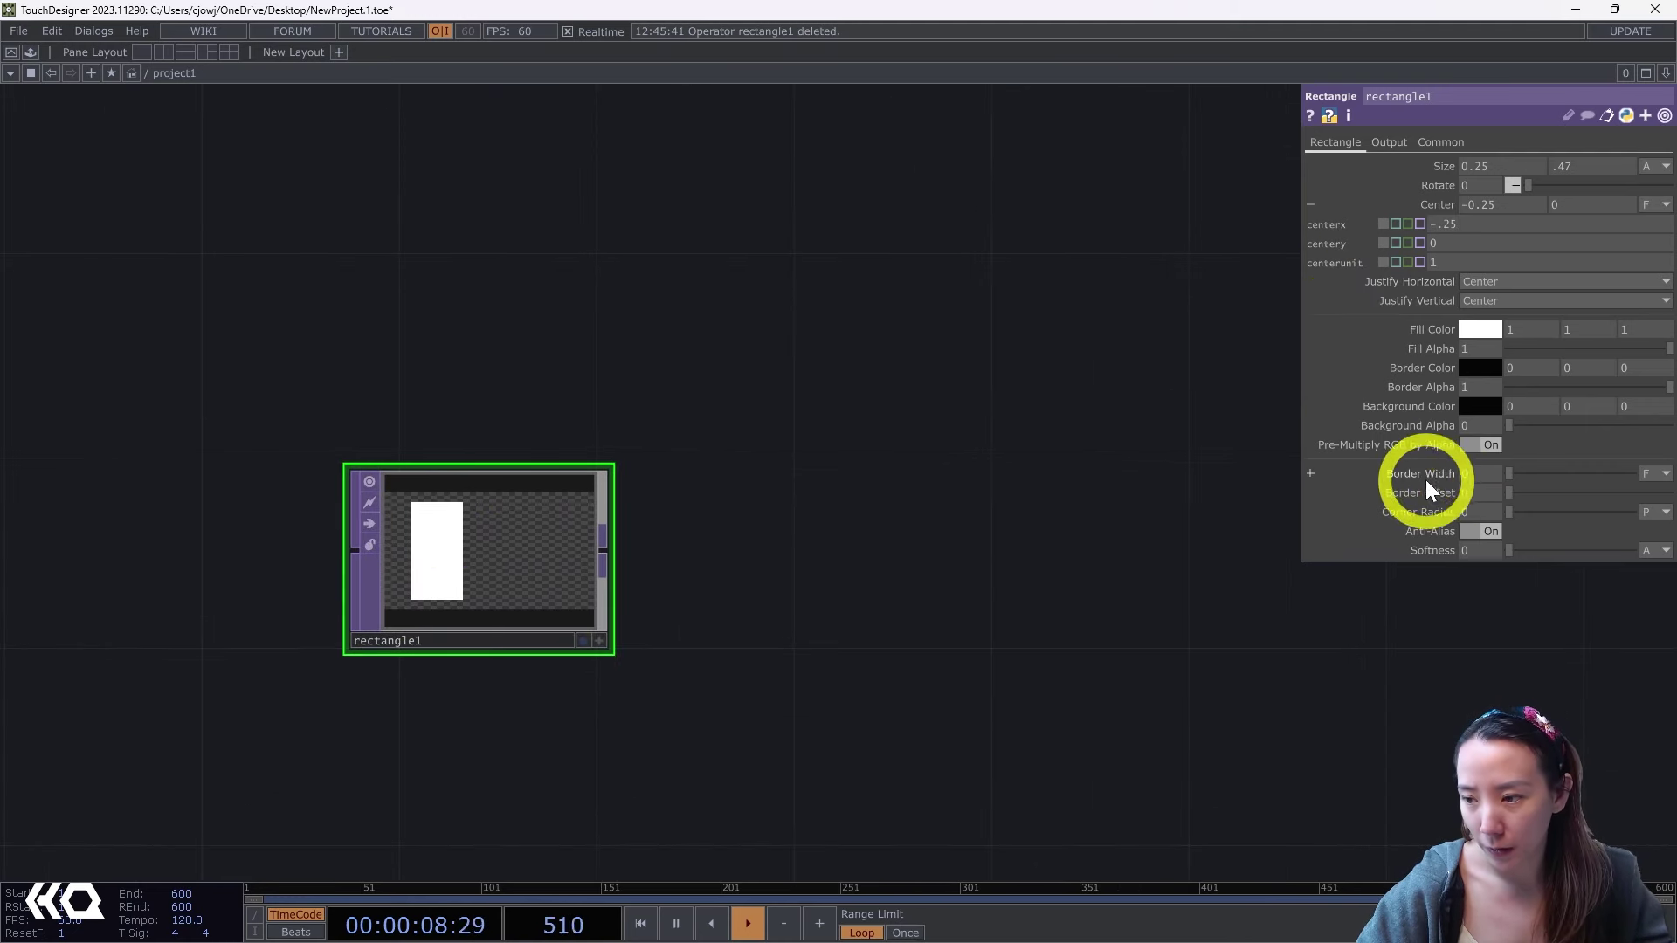
# Give the rectangle a pure red border with a width of 0.03.
pyautogui.click(1471, 372)
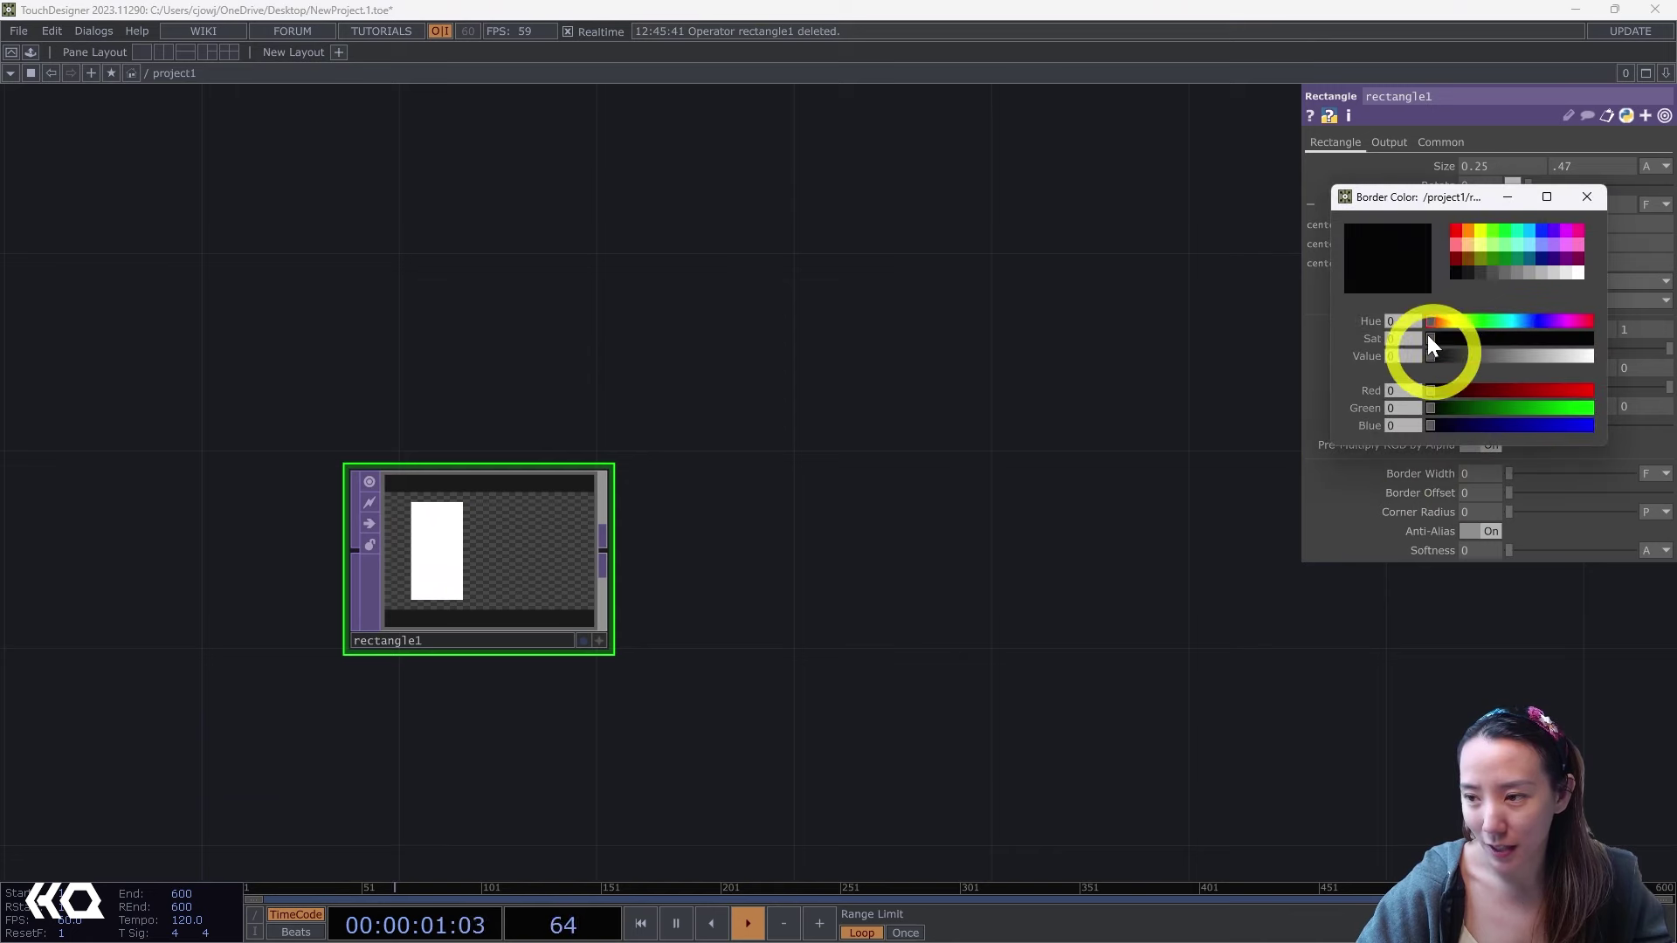
pyautogui.click(1456, 231)
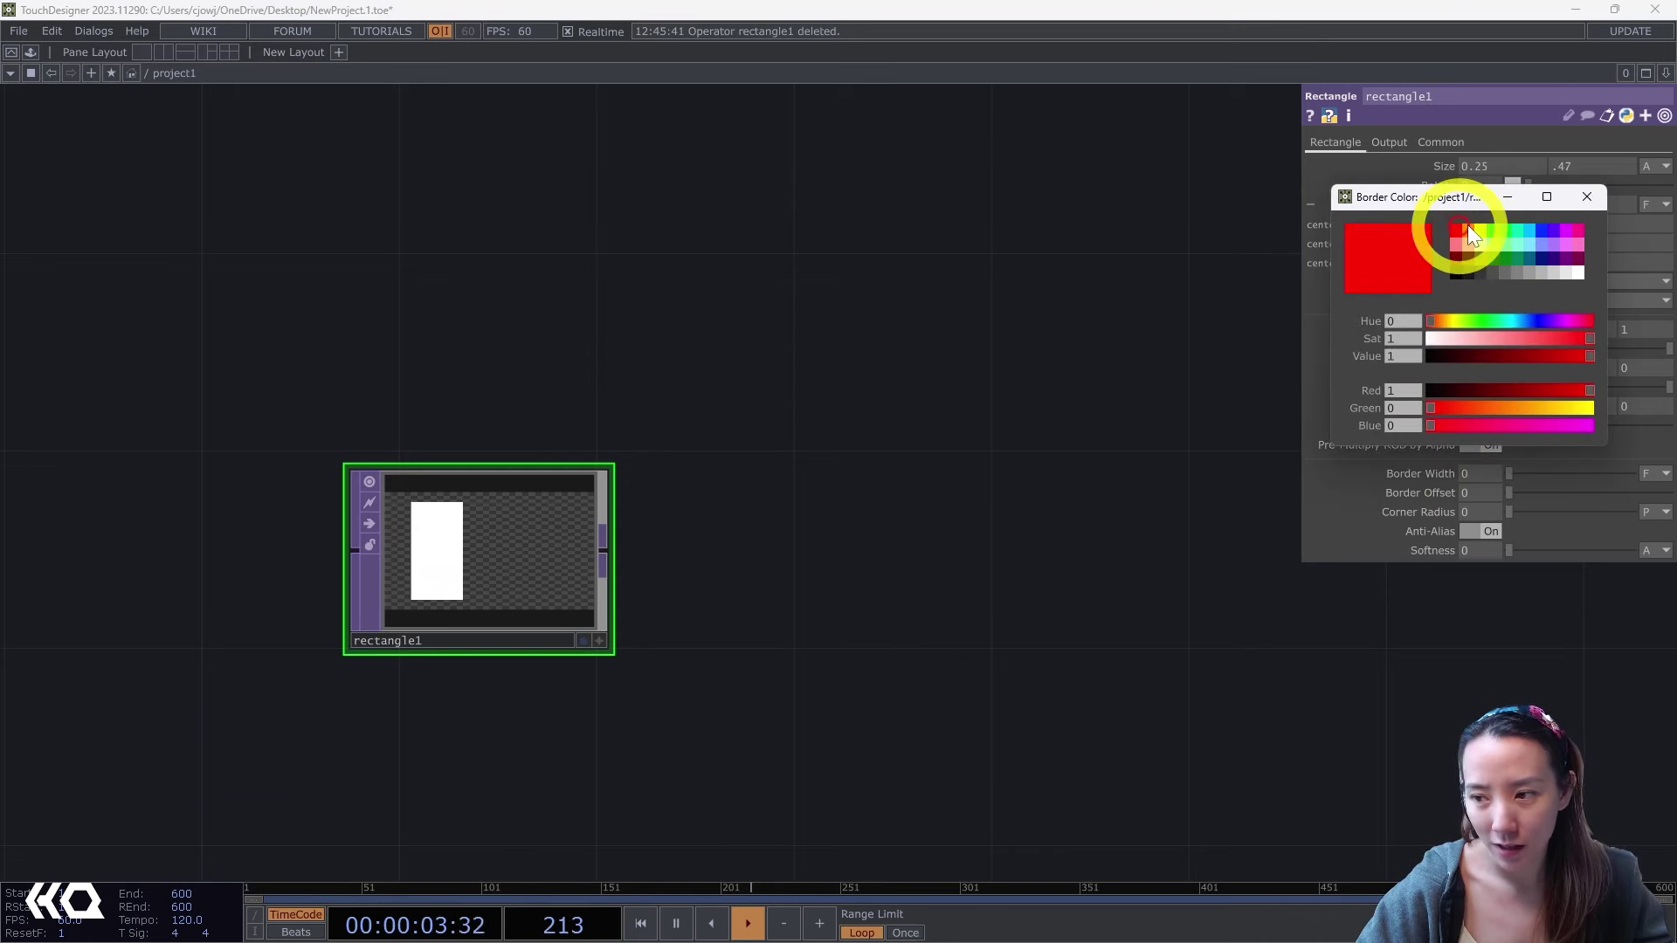
pyautogui.click(1579, 200)
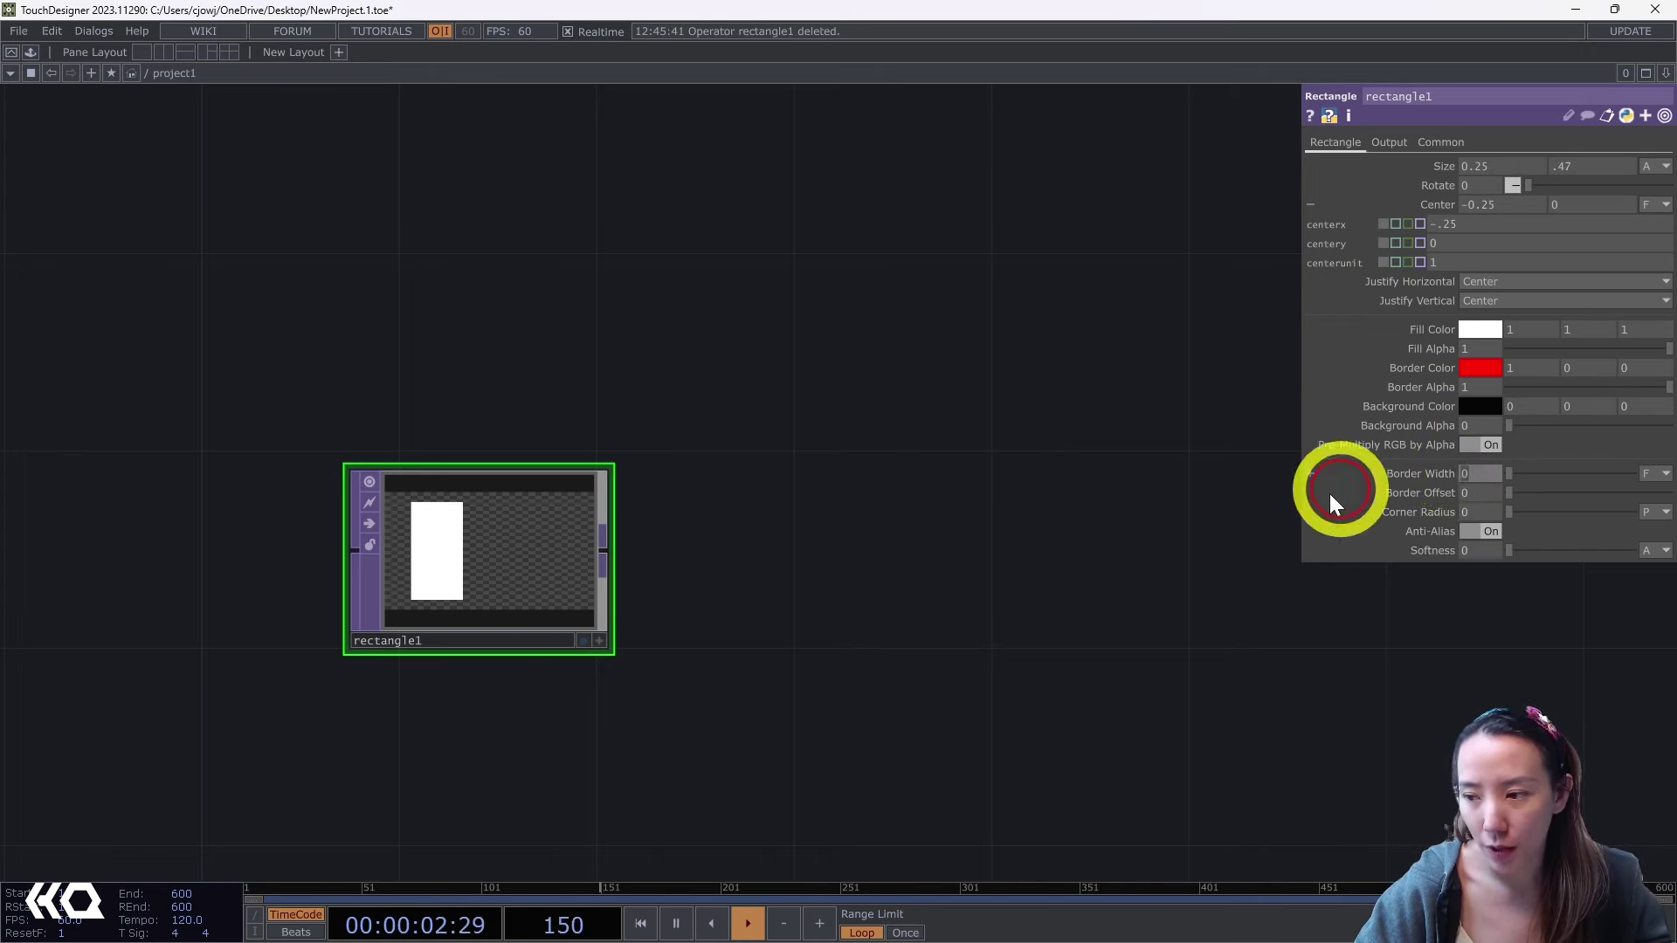
pyautogui.write('0.03')
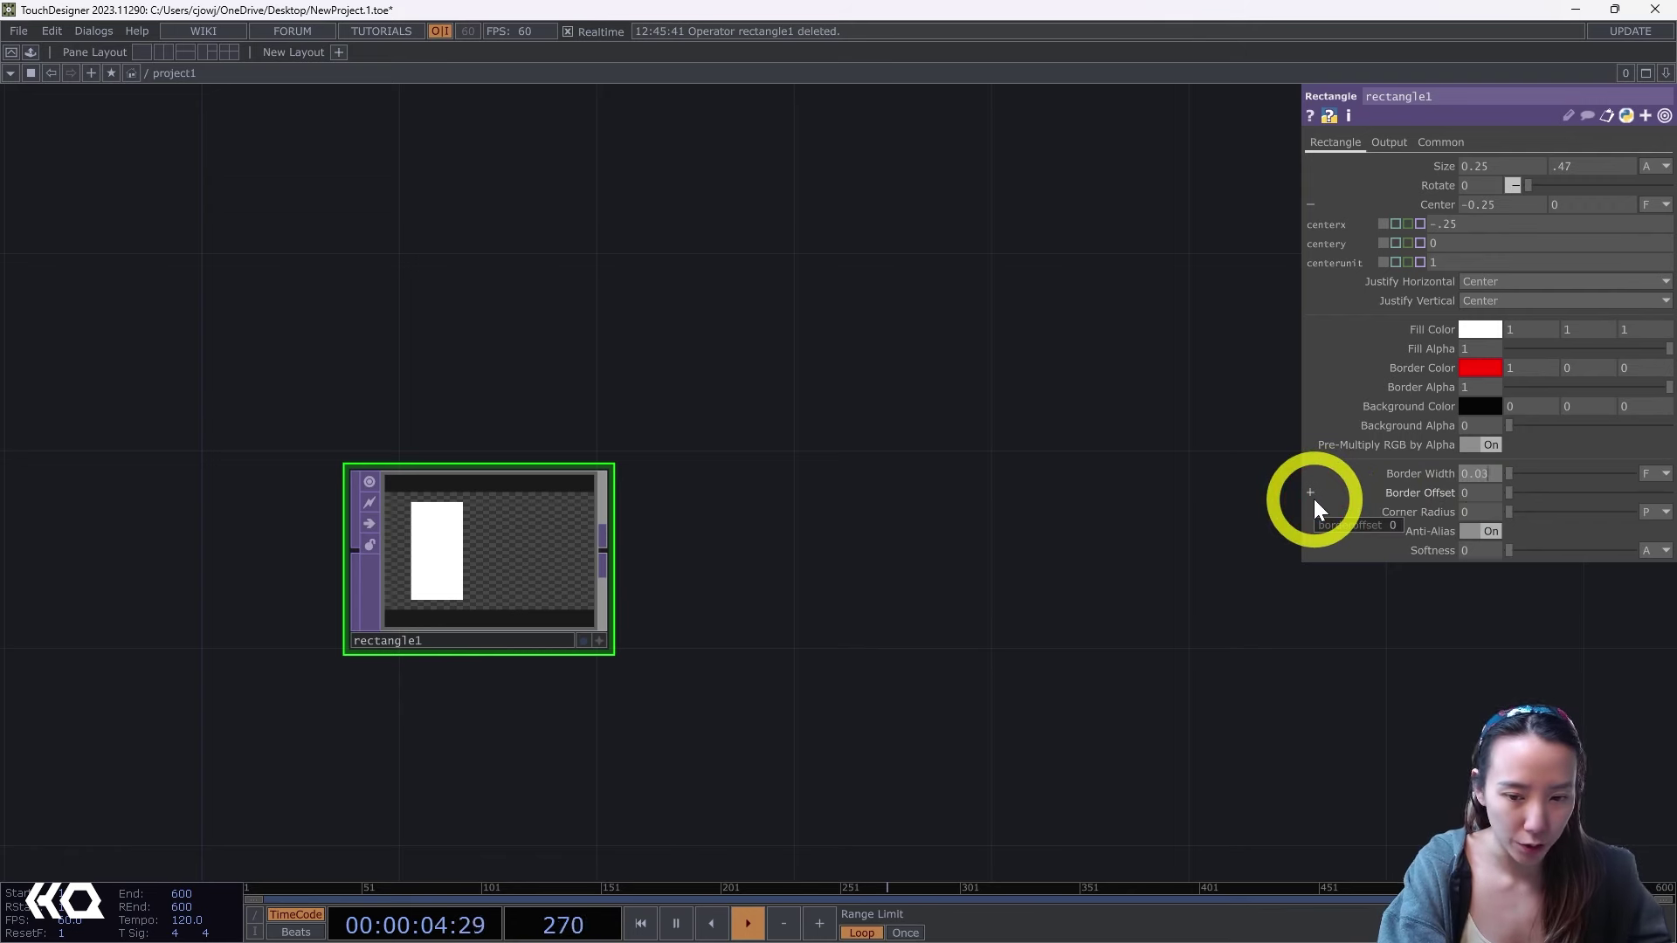
pyautogui.press('Return')
# Duplicate the red-bordered rectangle operator and place the copy directly below the original.
pyautogui.moveTo(1112, 680); pyautogui.dragTo(970, 529)
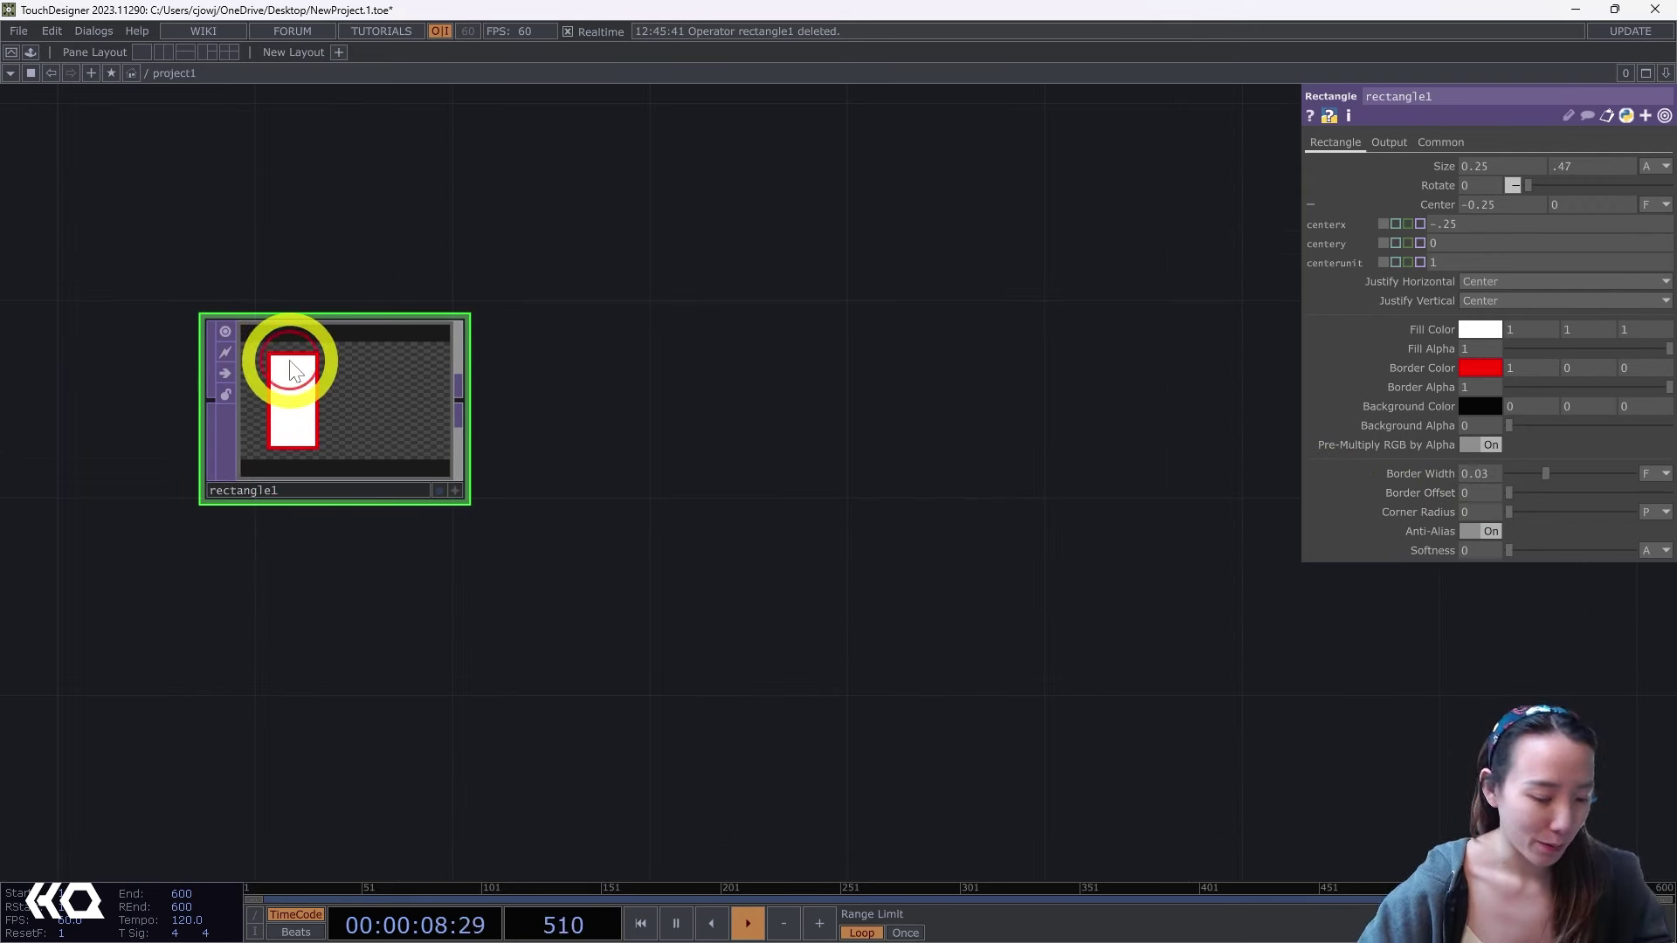
pyautogui.hotkey('ctrl', 'c')
pyautogui.hotkey('ctrl', 'v')
pyautogui.moveTo(591, 502); pyautogui.dragTo(576, 356)
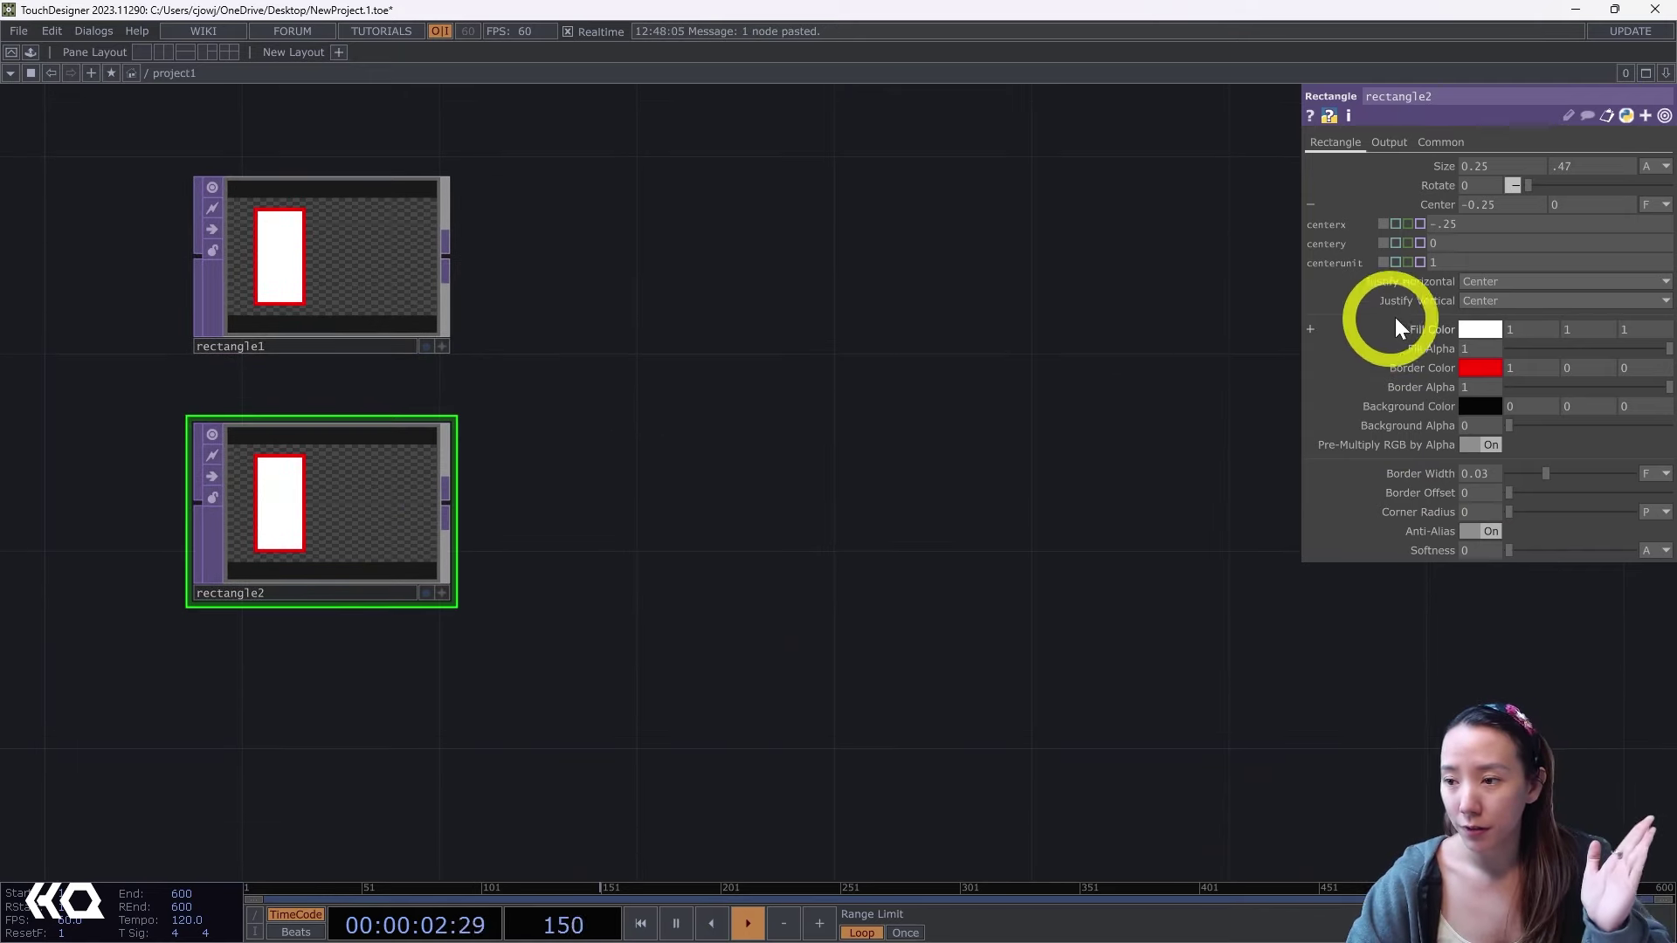
# Set the copied rectangle's horizontal center to 0.25.
pyautogui.moveTo(1462, 223); pyautogui.dragTo(1433, 222)
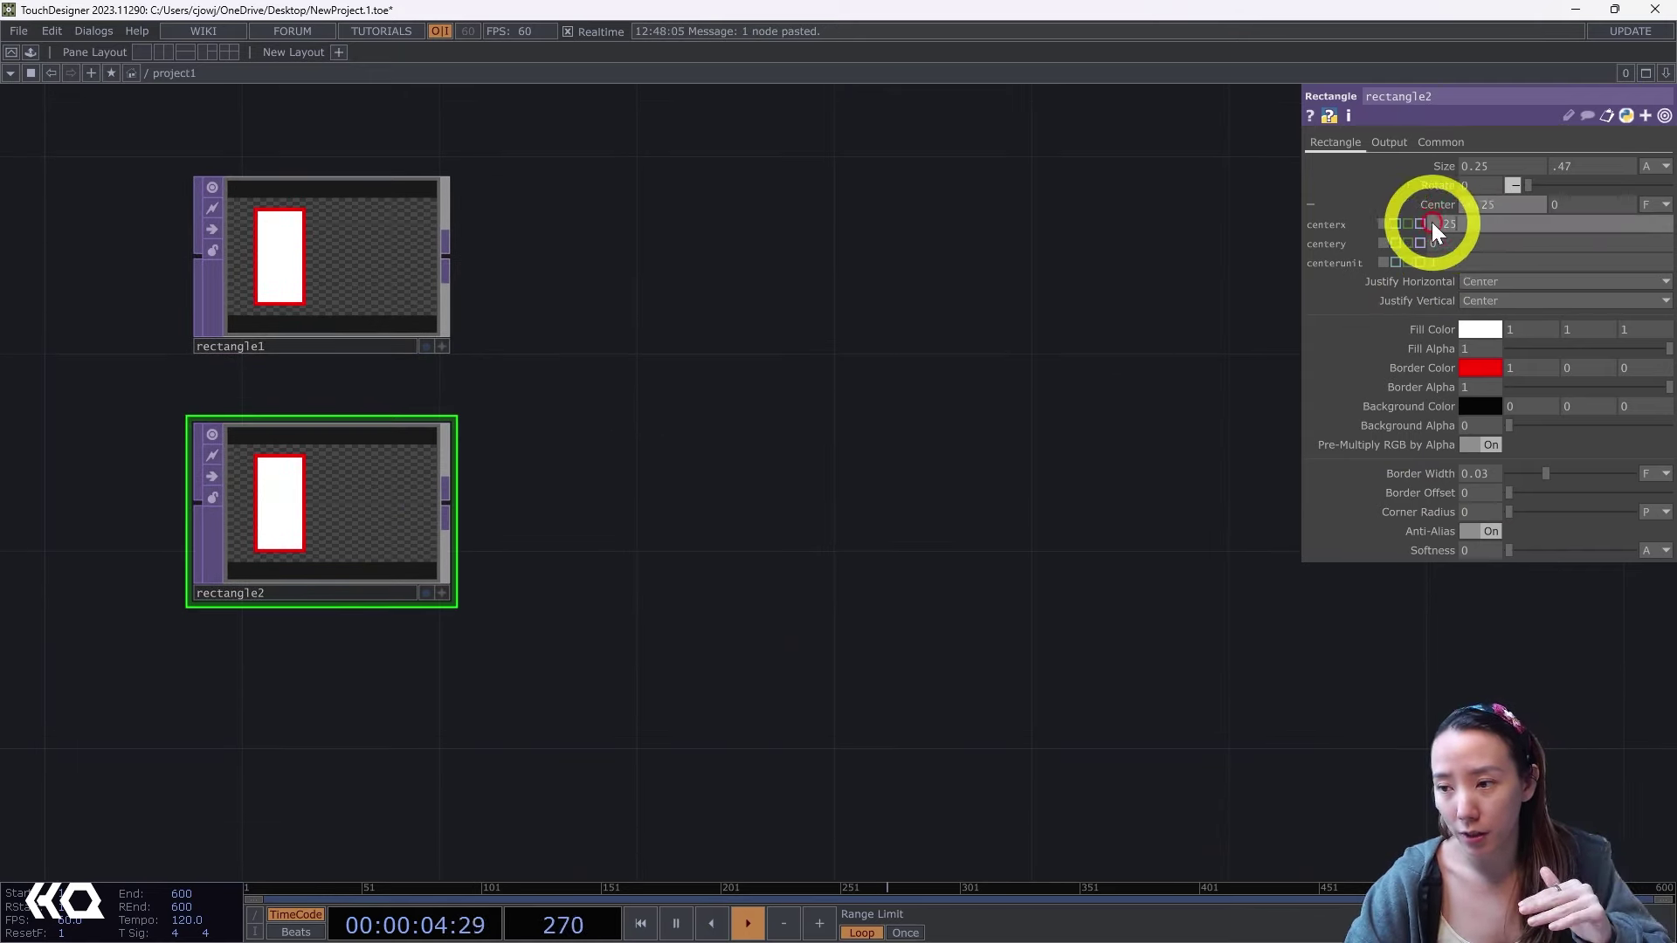
pyautogui.press('Delete')
pyautogui.click(1103, 437)
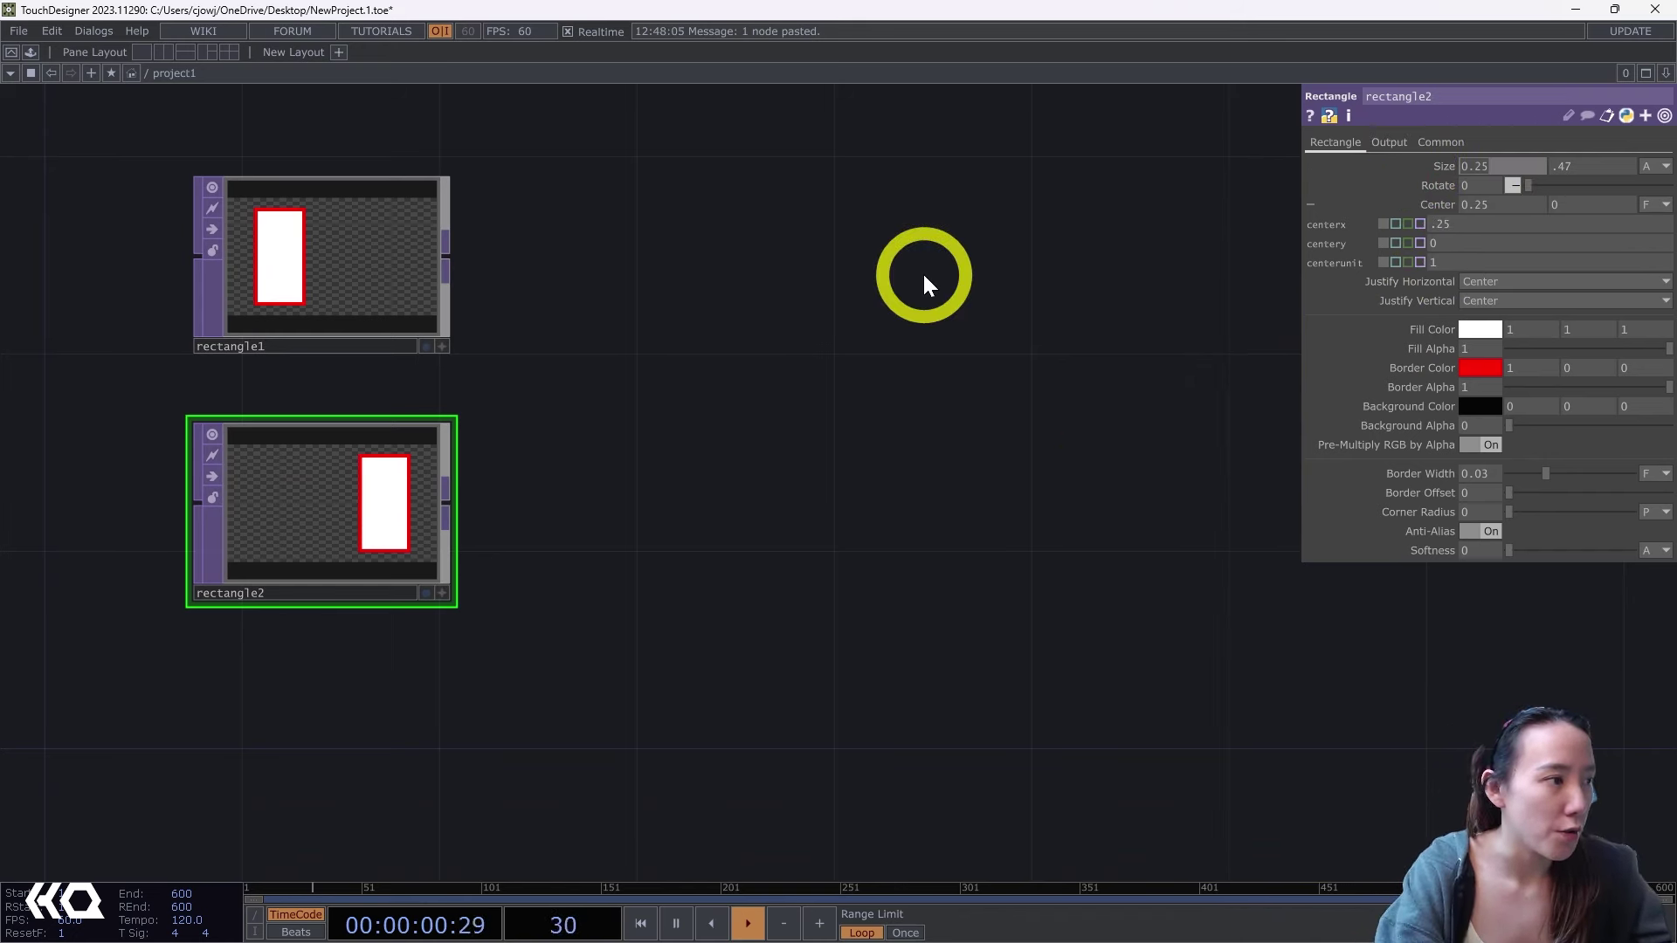
# Set the copied rectangle's size to 0.3 wide and 0.5 high.
pyautogui.write('0.3')
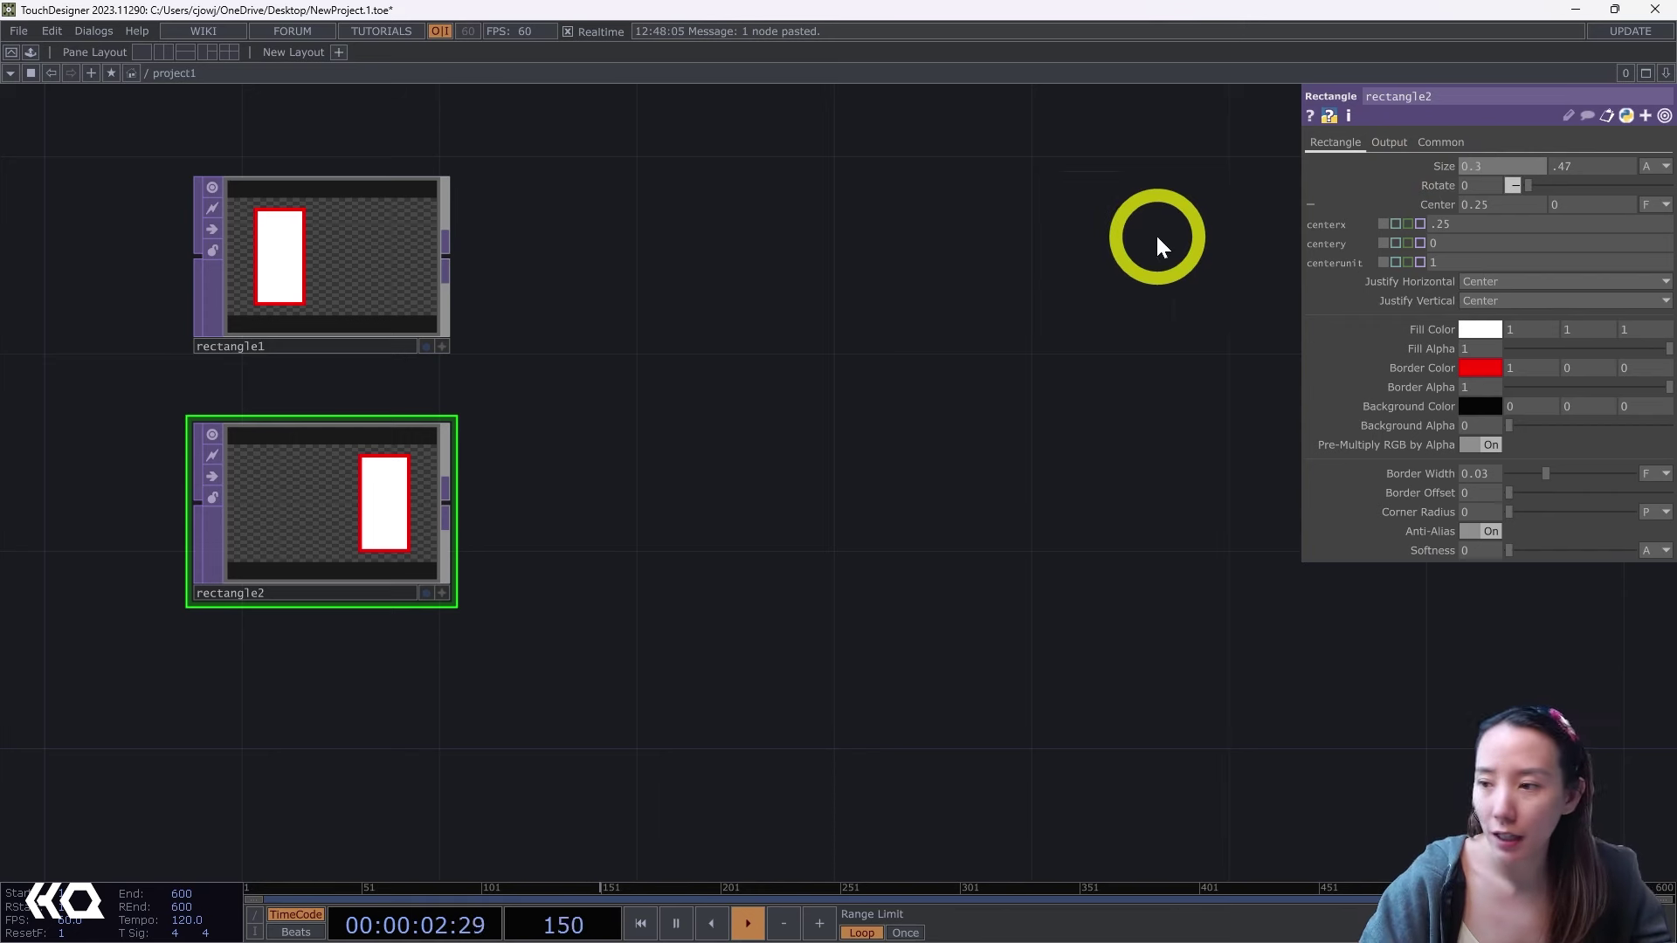
pyautogui.moveTo(1580, 165); pyautogui.dragTo(1460, 168)
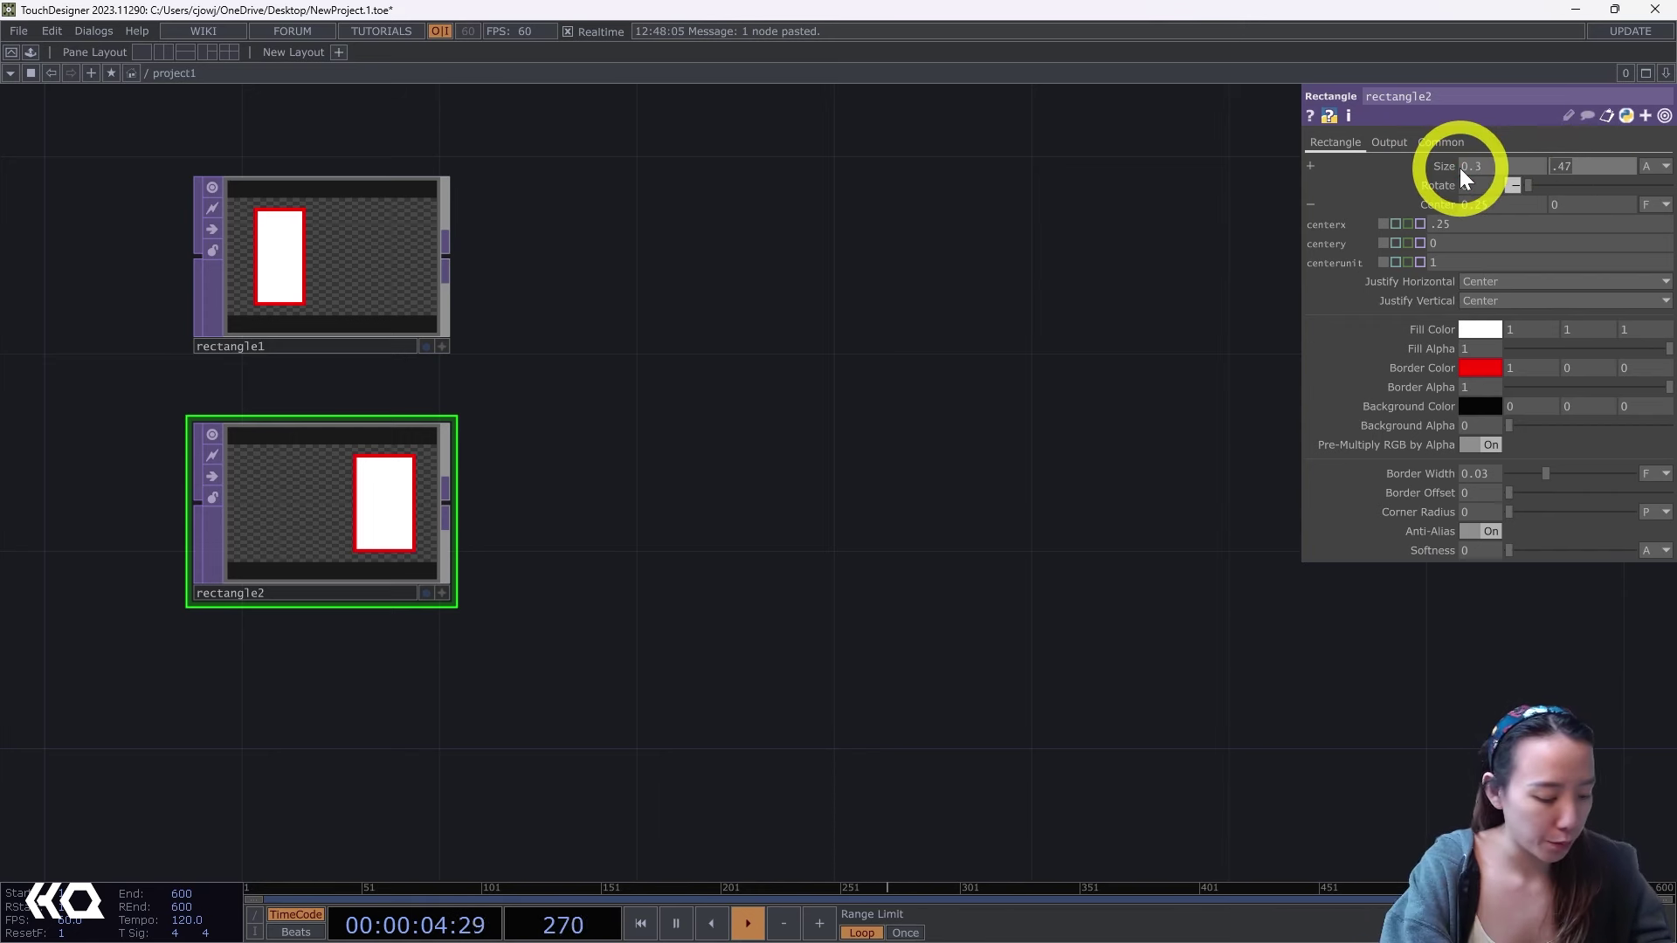
pyautogui.write('..')
pyautogui.write('5')
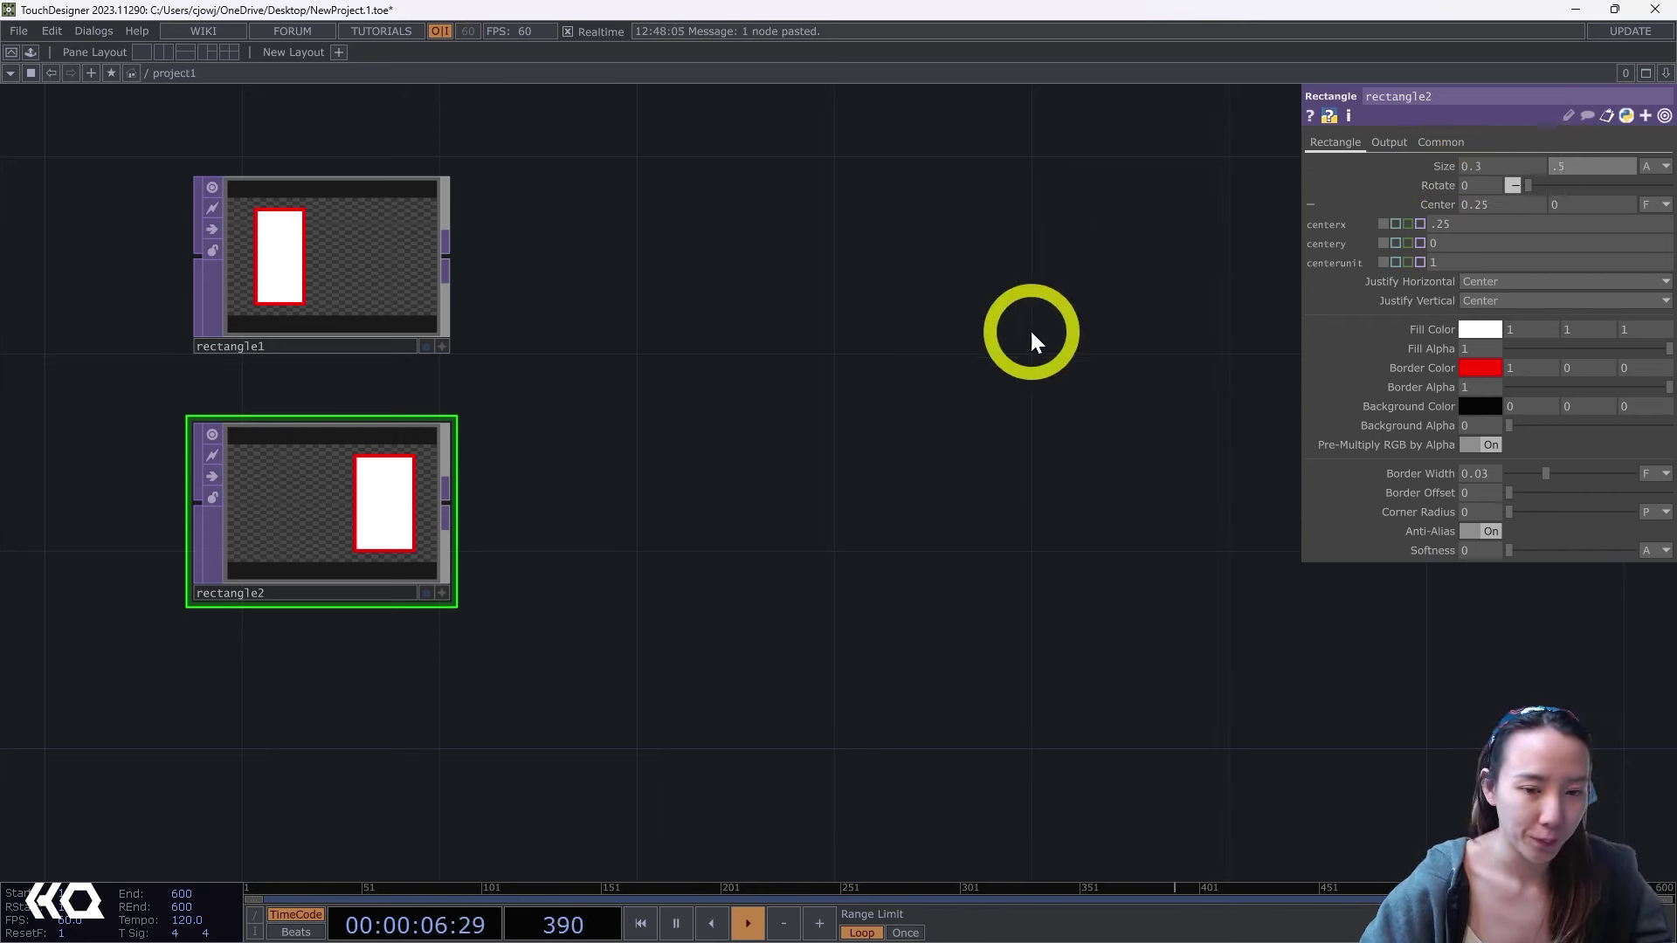
pyautogui.press('Return')
# Change the copied rectangle's fill color to yellow with hue 59 and set its border width to 0.
pyautogui.click(1481, 329)
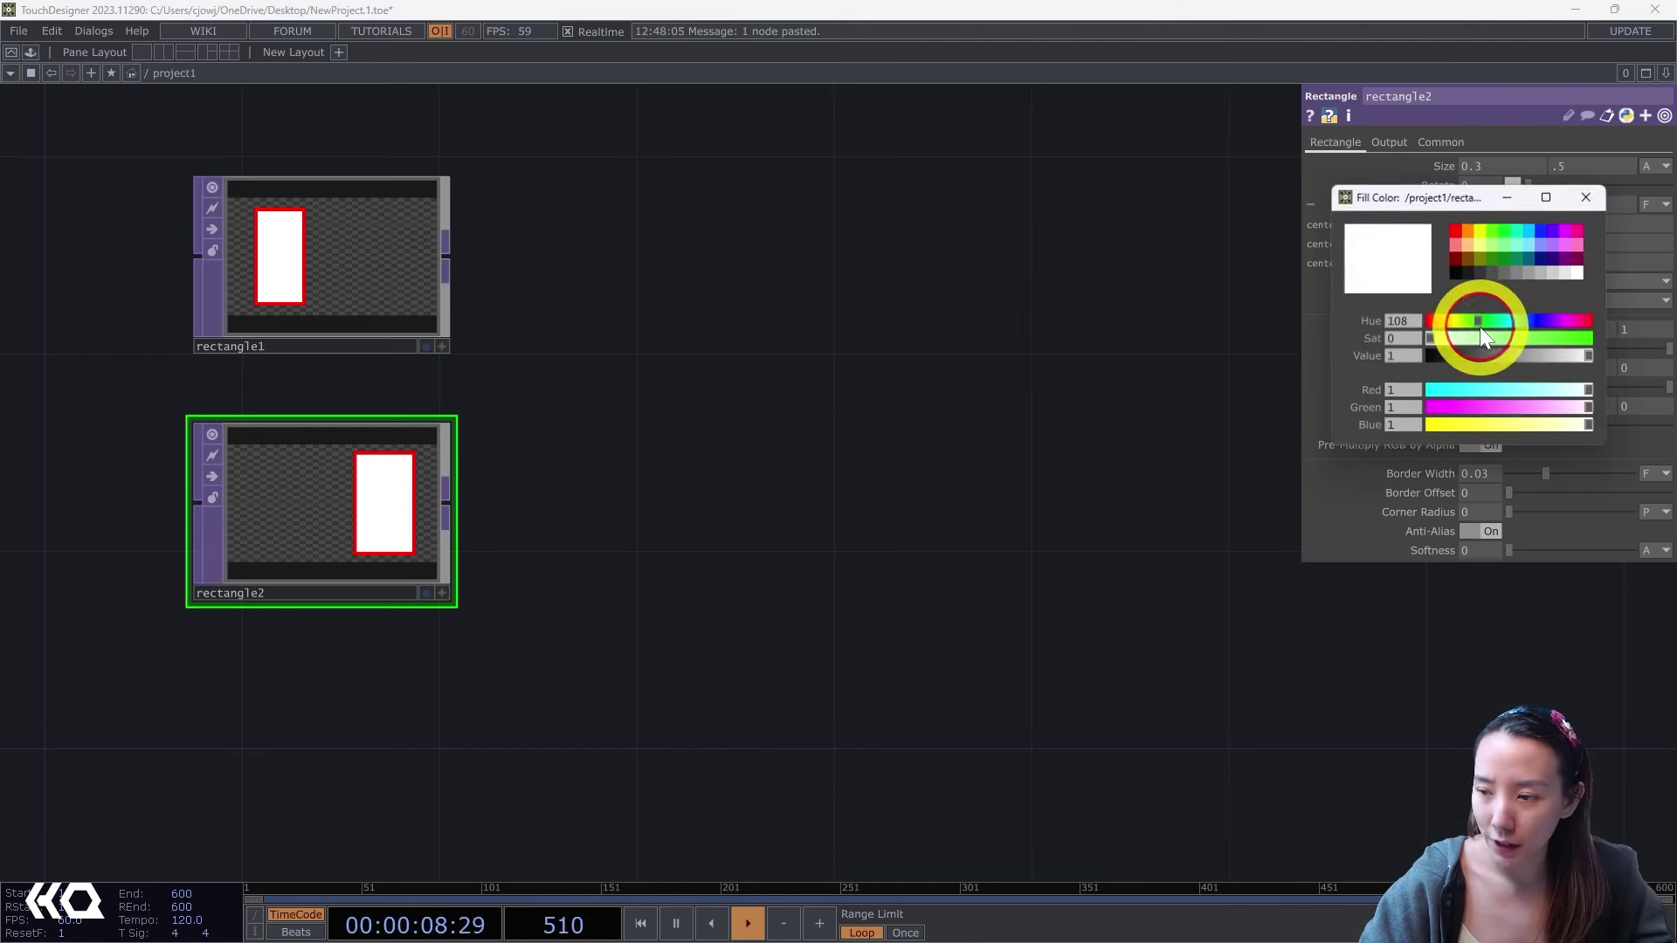
pyautogui.click(1480, 245)
pyautogui.click(1481, 228)
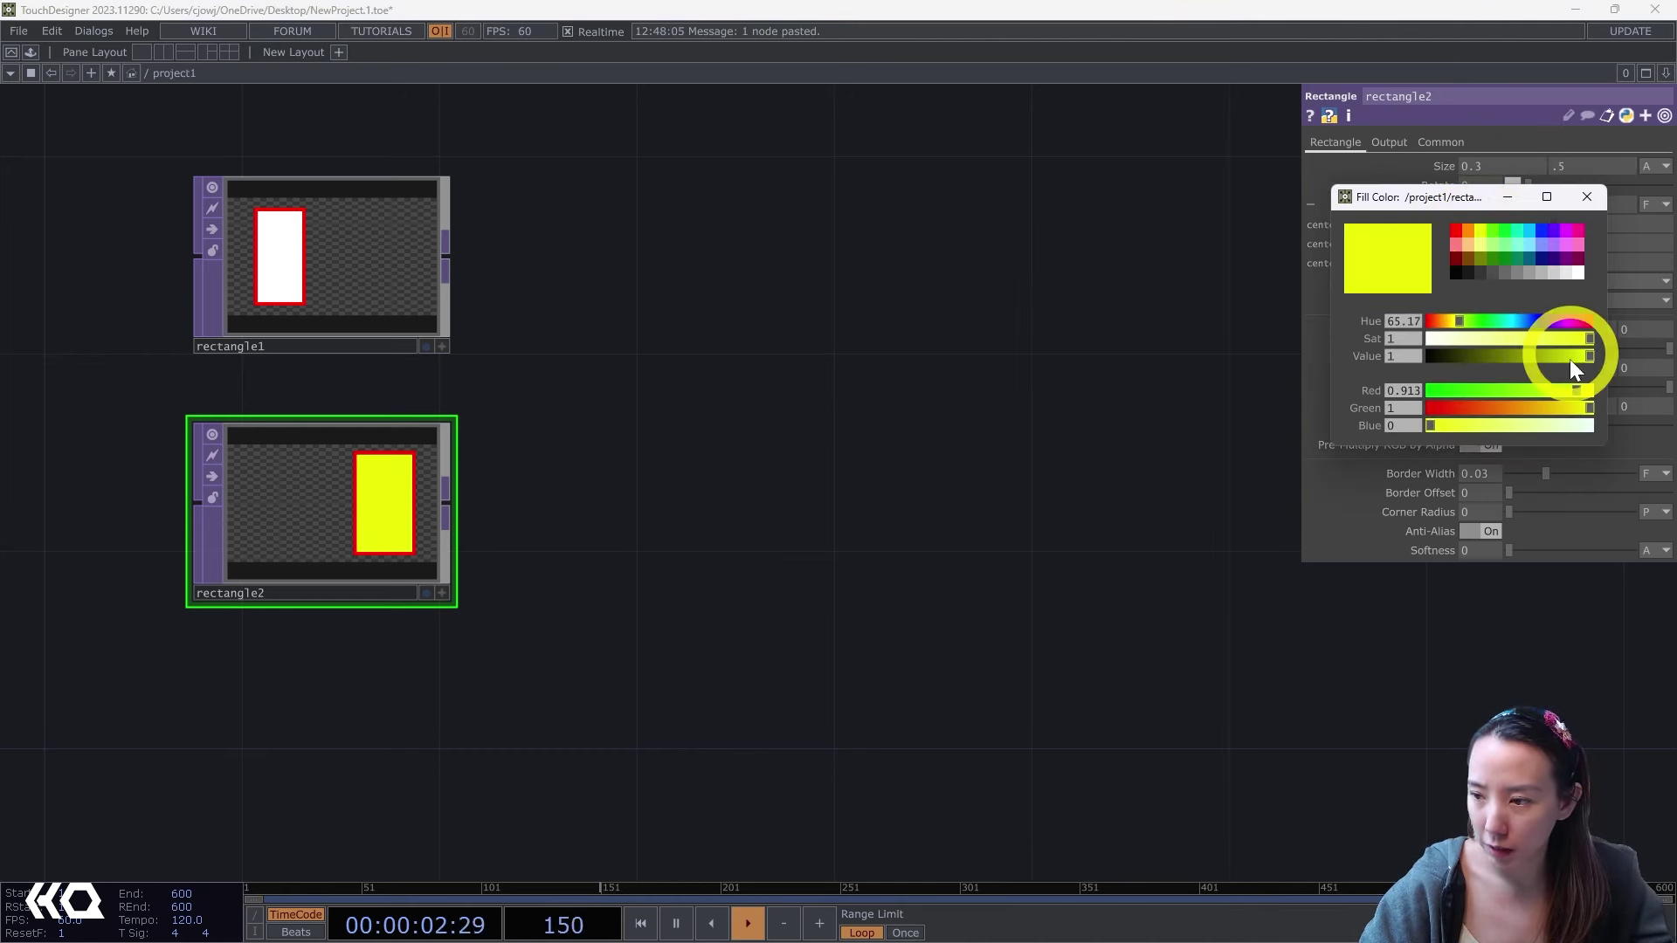
pyautogui.moveTo(1457, 321); pyautogui.dragTo(1459, 322)
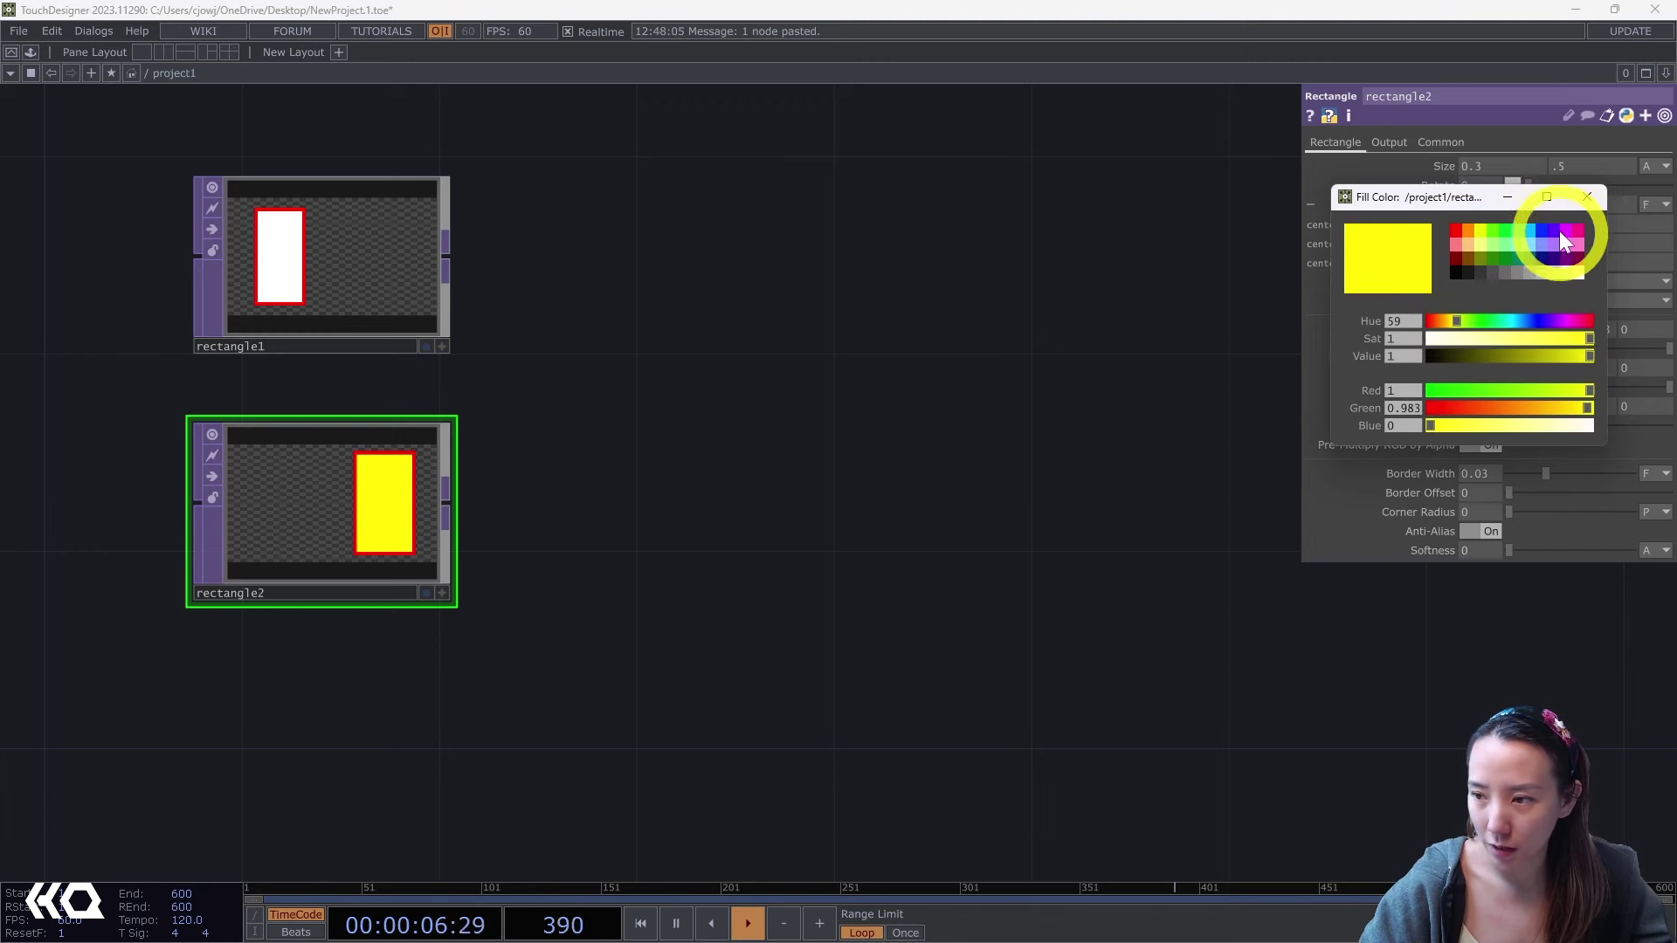
pyautogui.click(1586, 198)
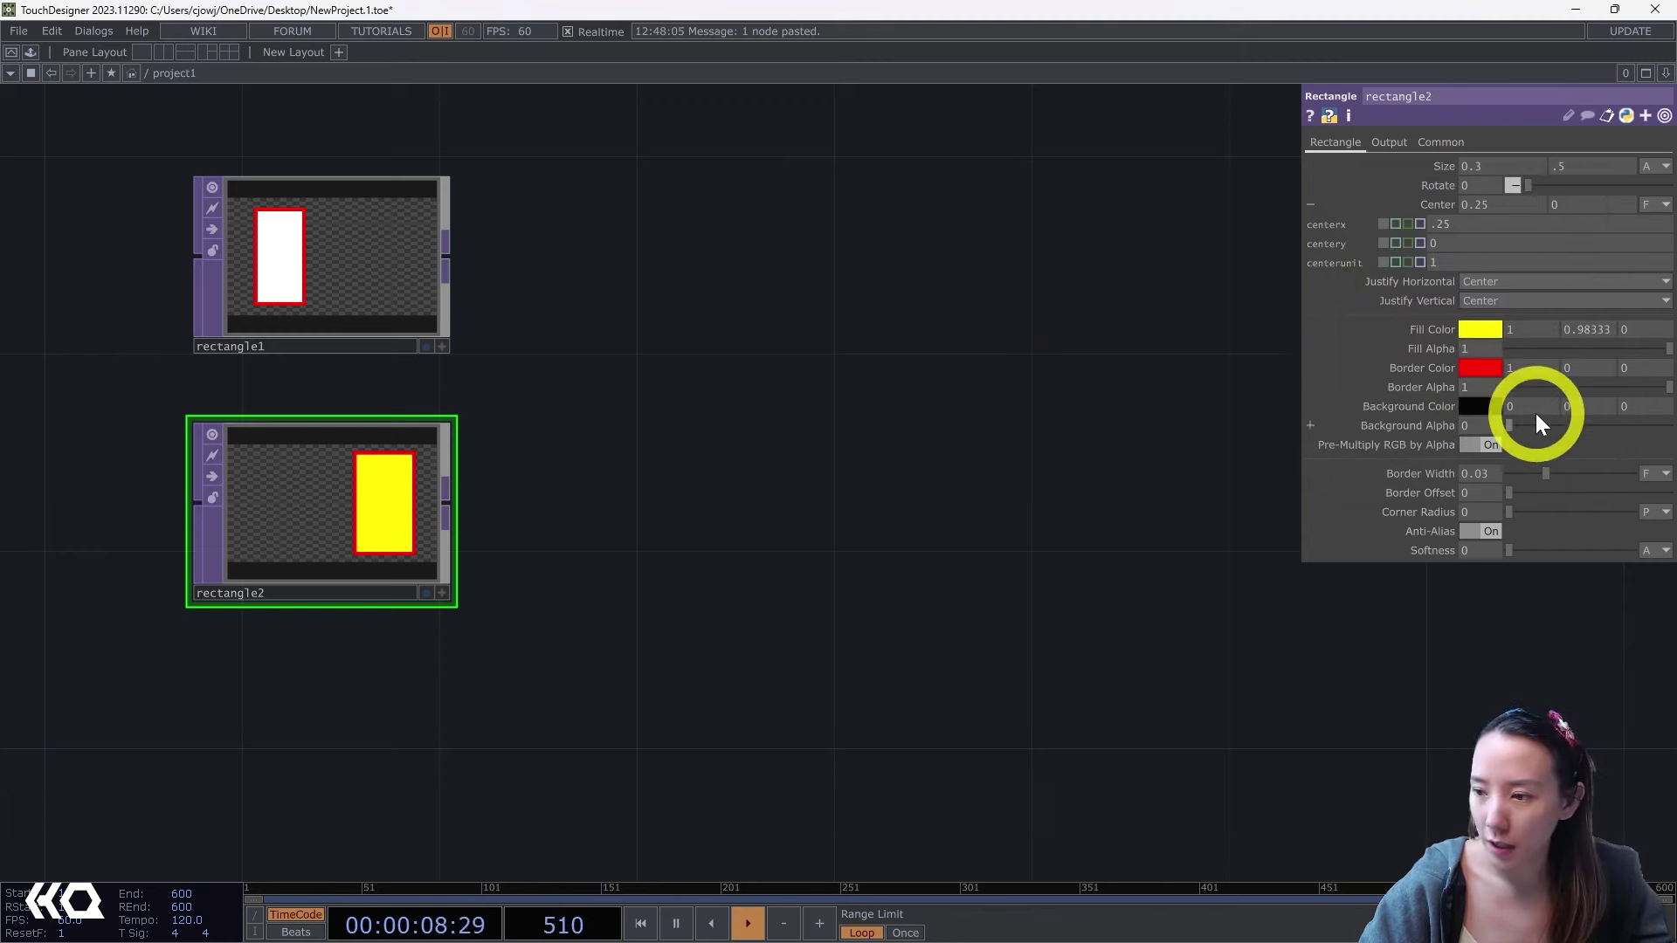
pyautogui.moveTo(1537, 473); pyautogui.dragTo(1464, 479)
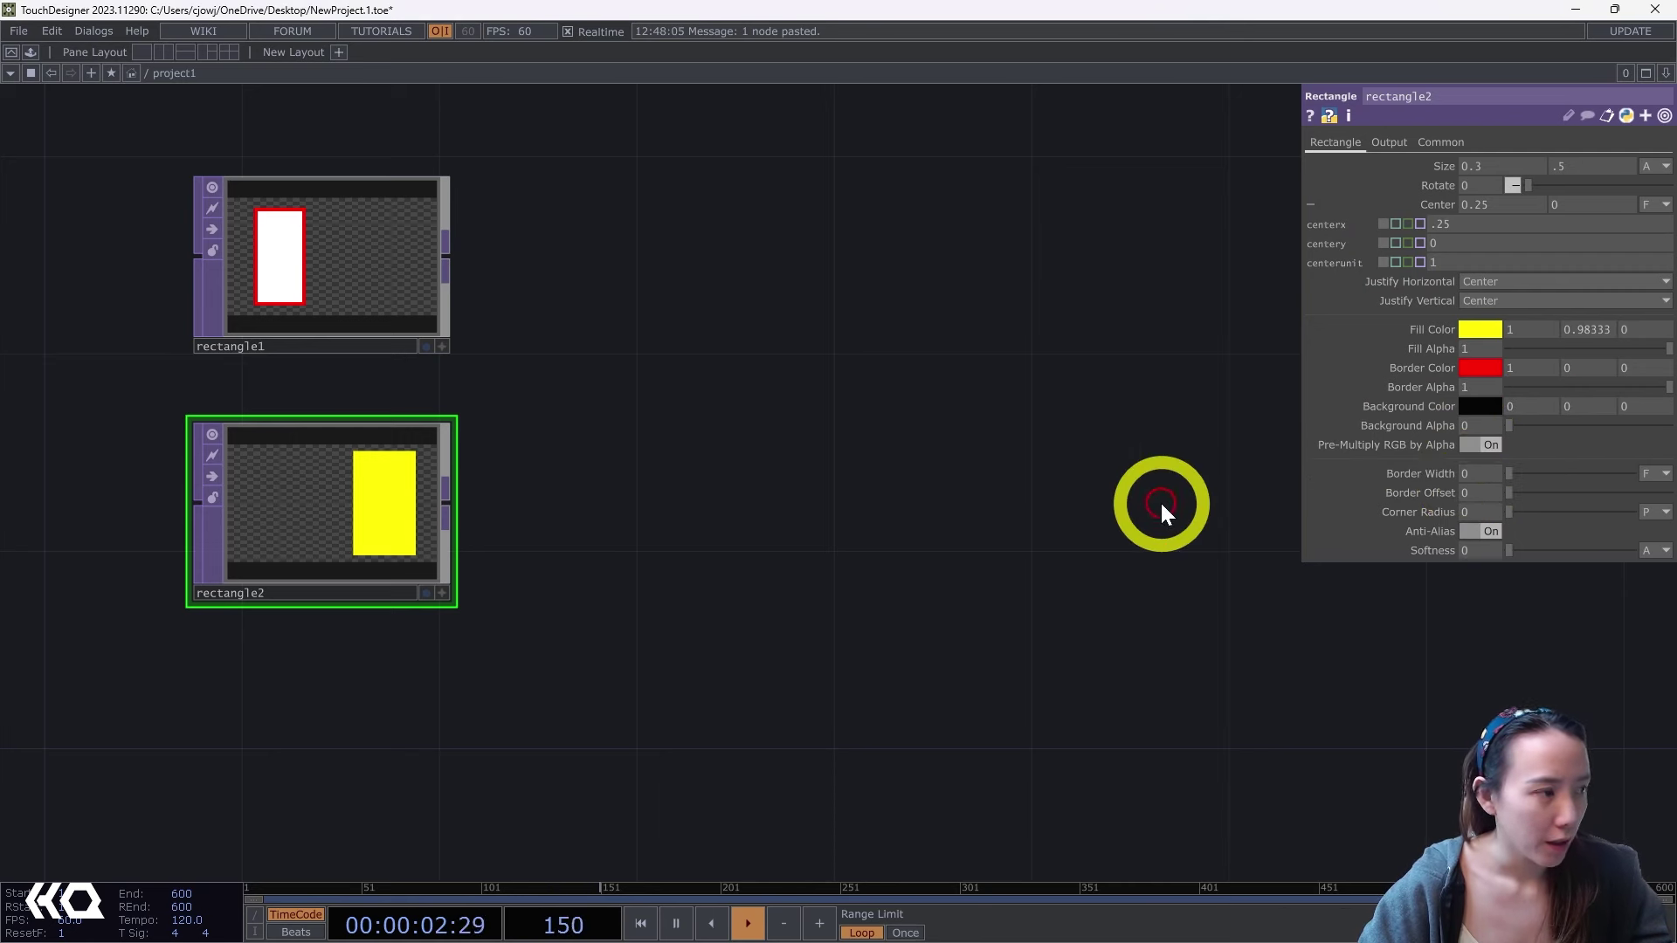
# Set the border width of the yellow rectangle to 0.02.
pyautogui.click(1477, 476)
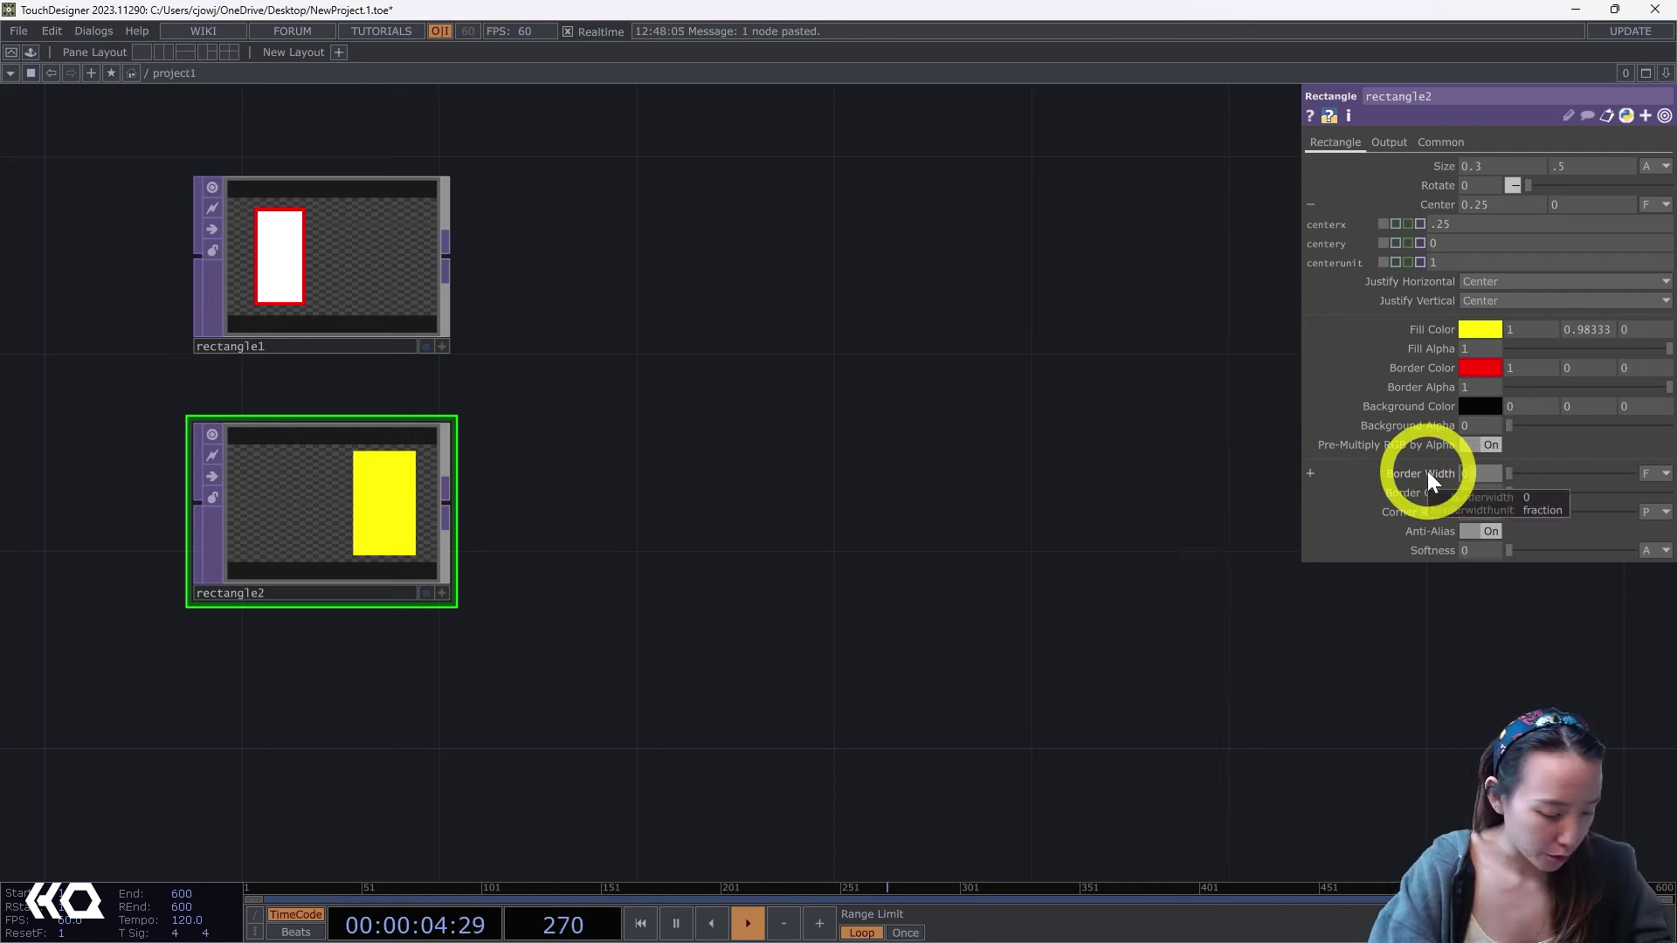
pyautogui.write('.2')
pyautogui.press('Return')
pyautogui.click(1471, 476)
pyautogui.write('.02')
pyautogui.press('Return')
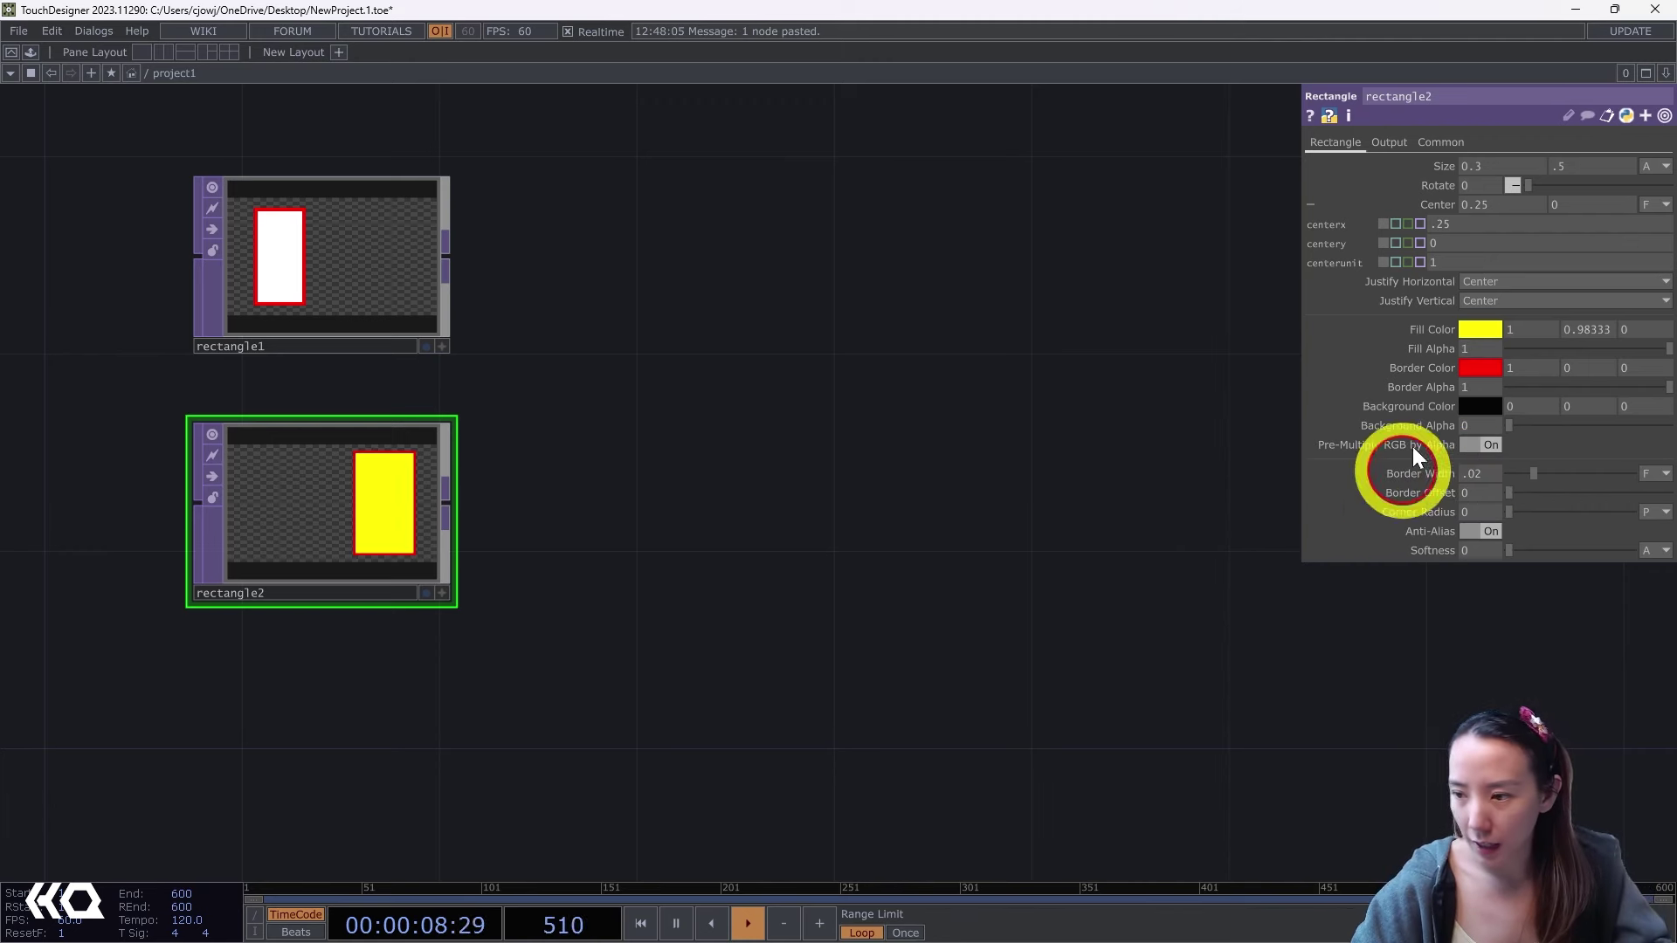
# Change the yellow rectangle's border color to black.
pyautogui.click(1476, 369)
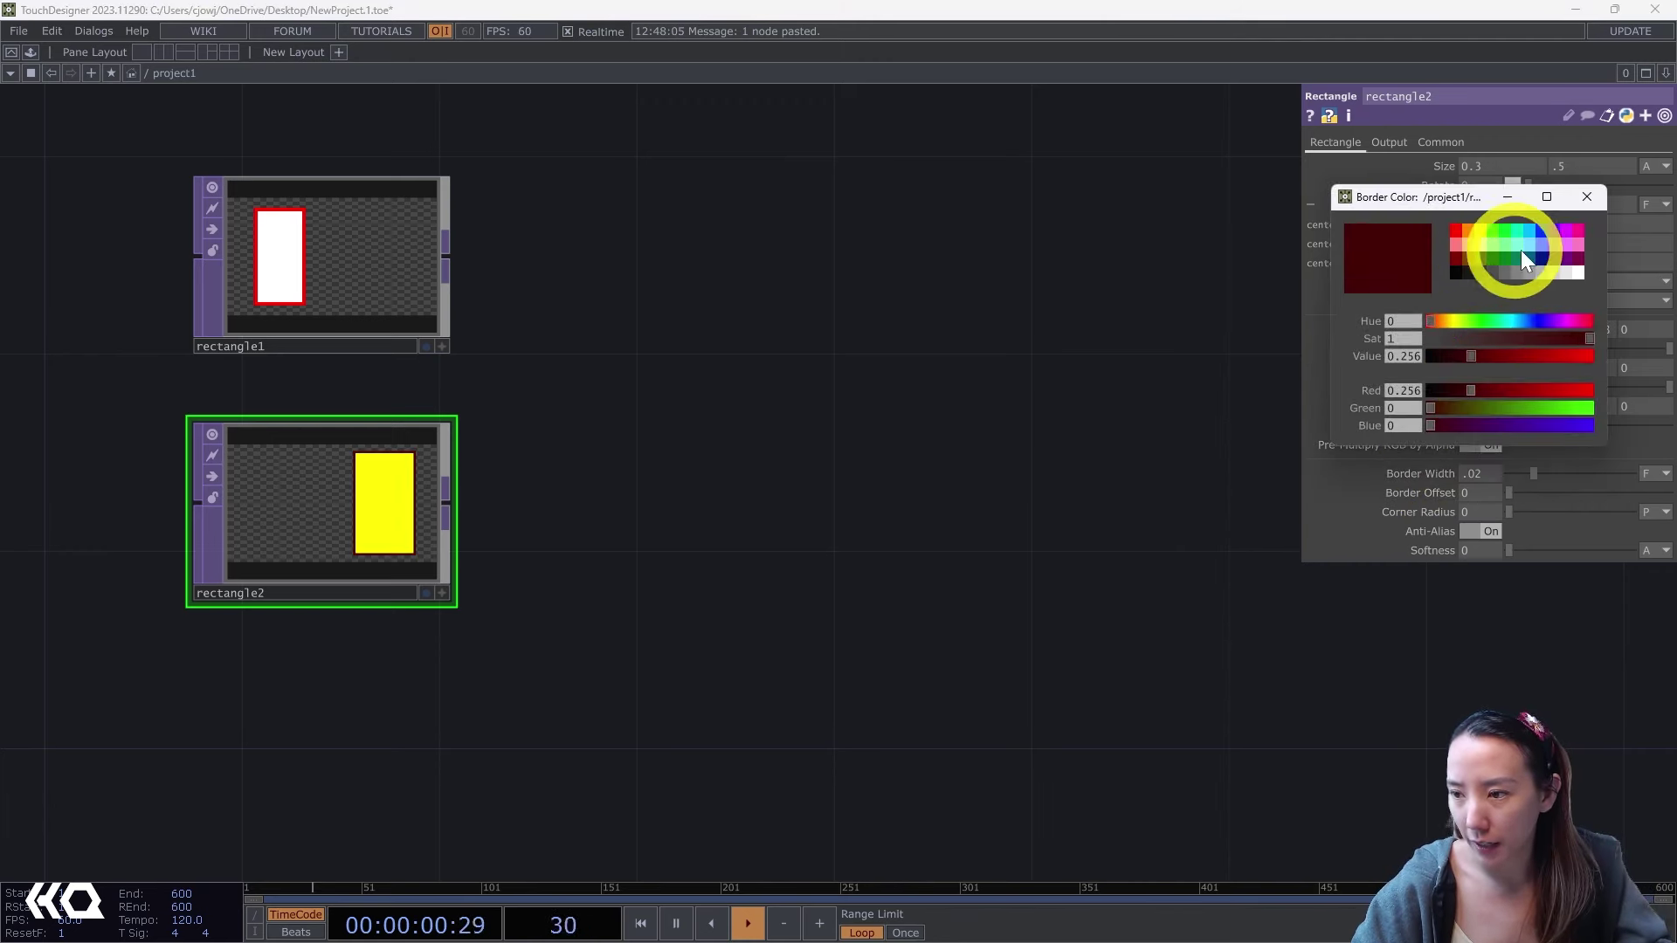
pyautogui.click(1454, 268)
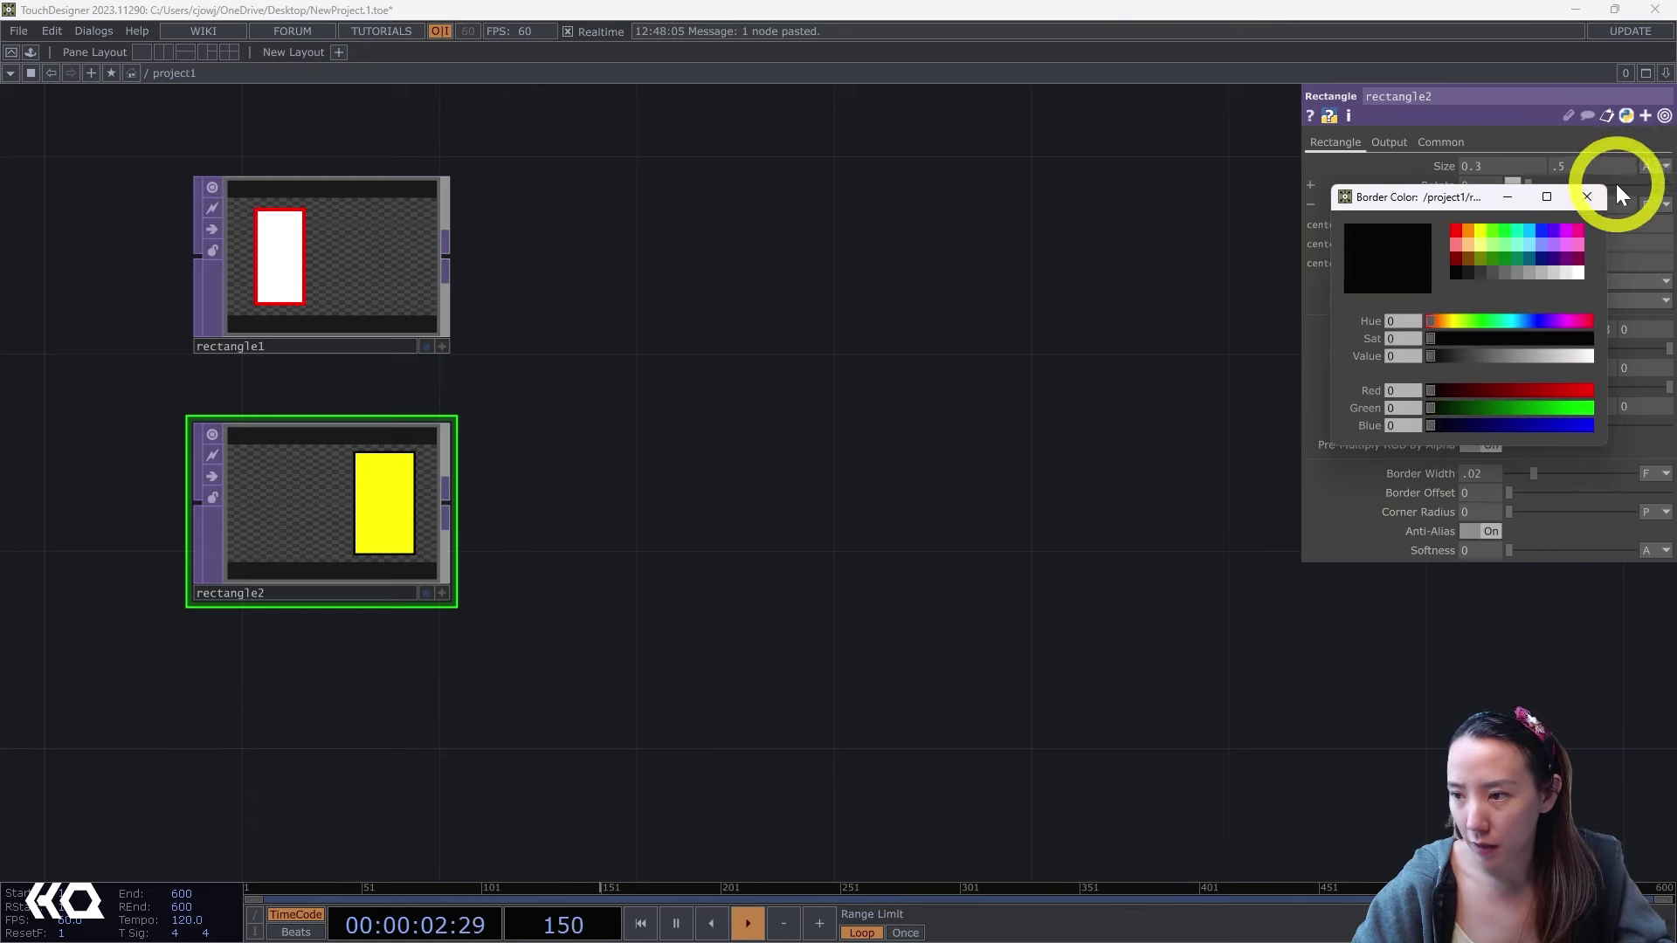
pyautogui.click(1587, 197)
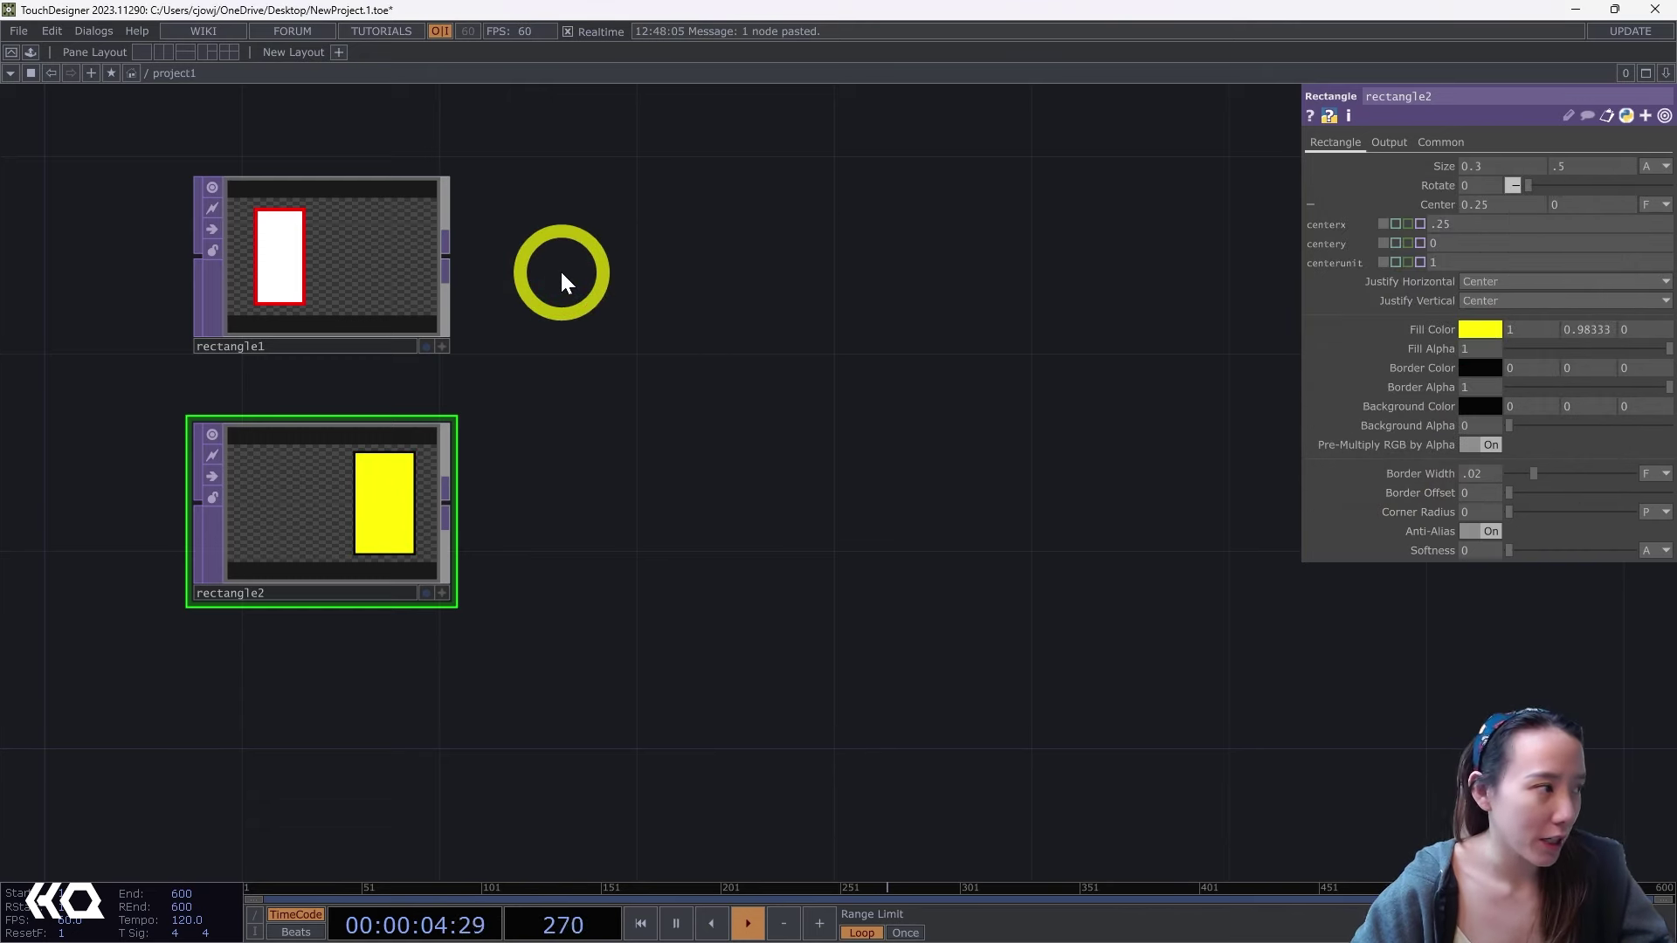
# Add a Transform operator after the white rectangle and set its tile extend mode to Repeat.
pyautogui.moveTo(562, 279); pyautogui.dragTo(440, 548)
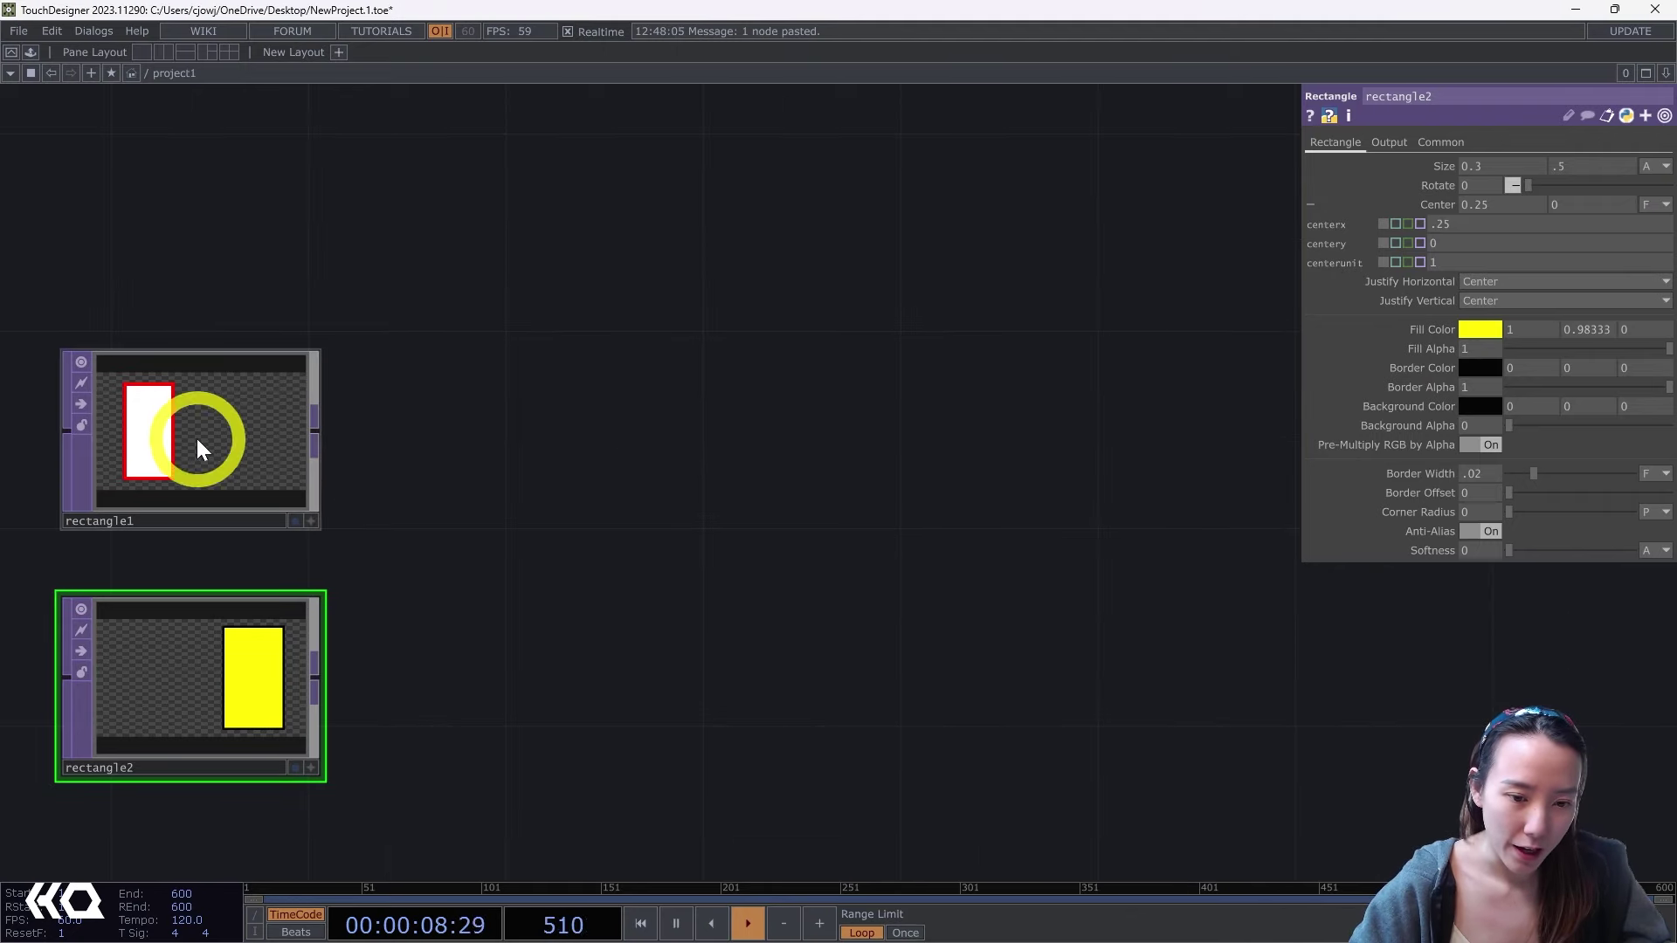
pyautogui.rightClick(311, 432)
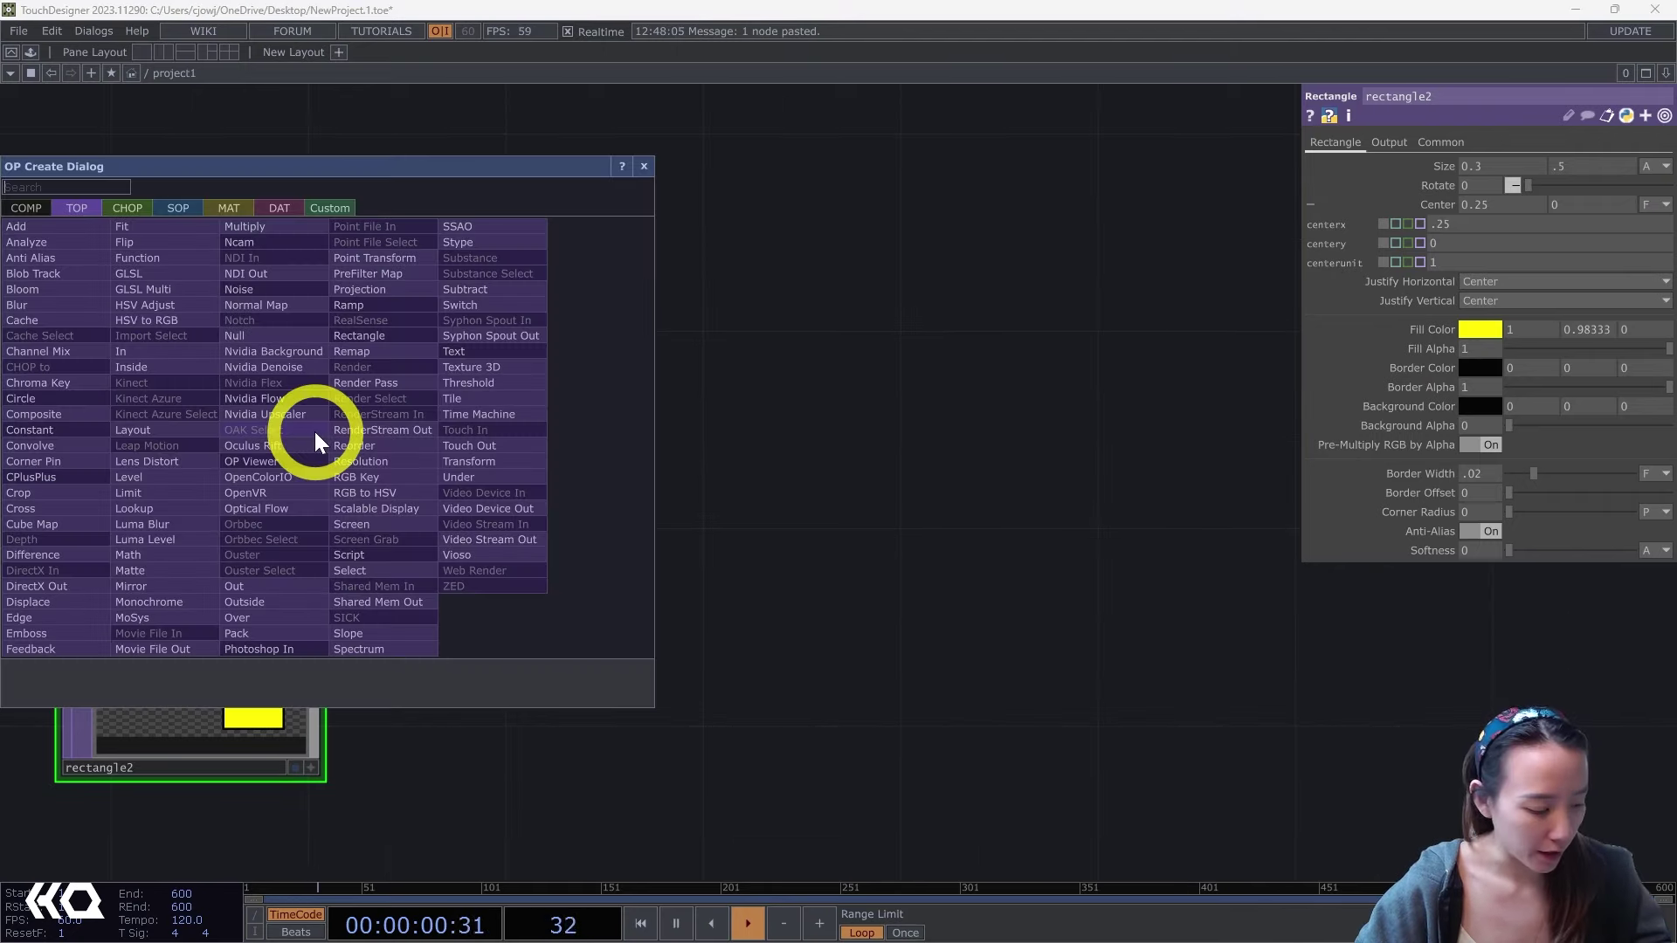
pyautogui.write('tra')
pyautogui.click(469, 463)
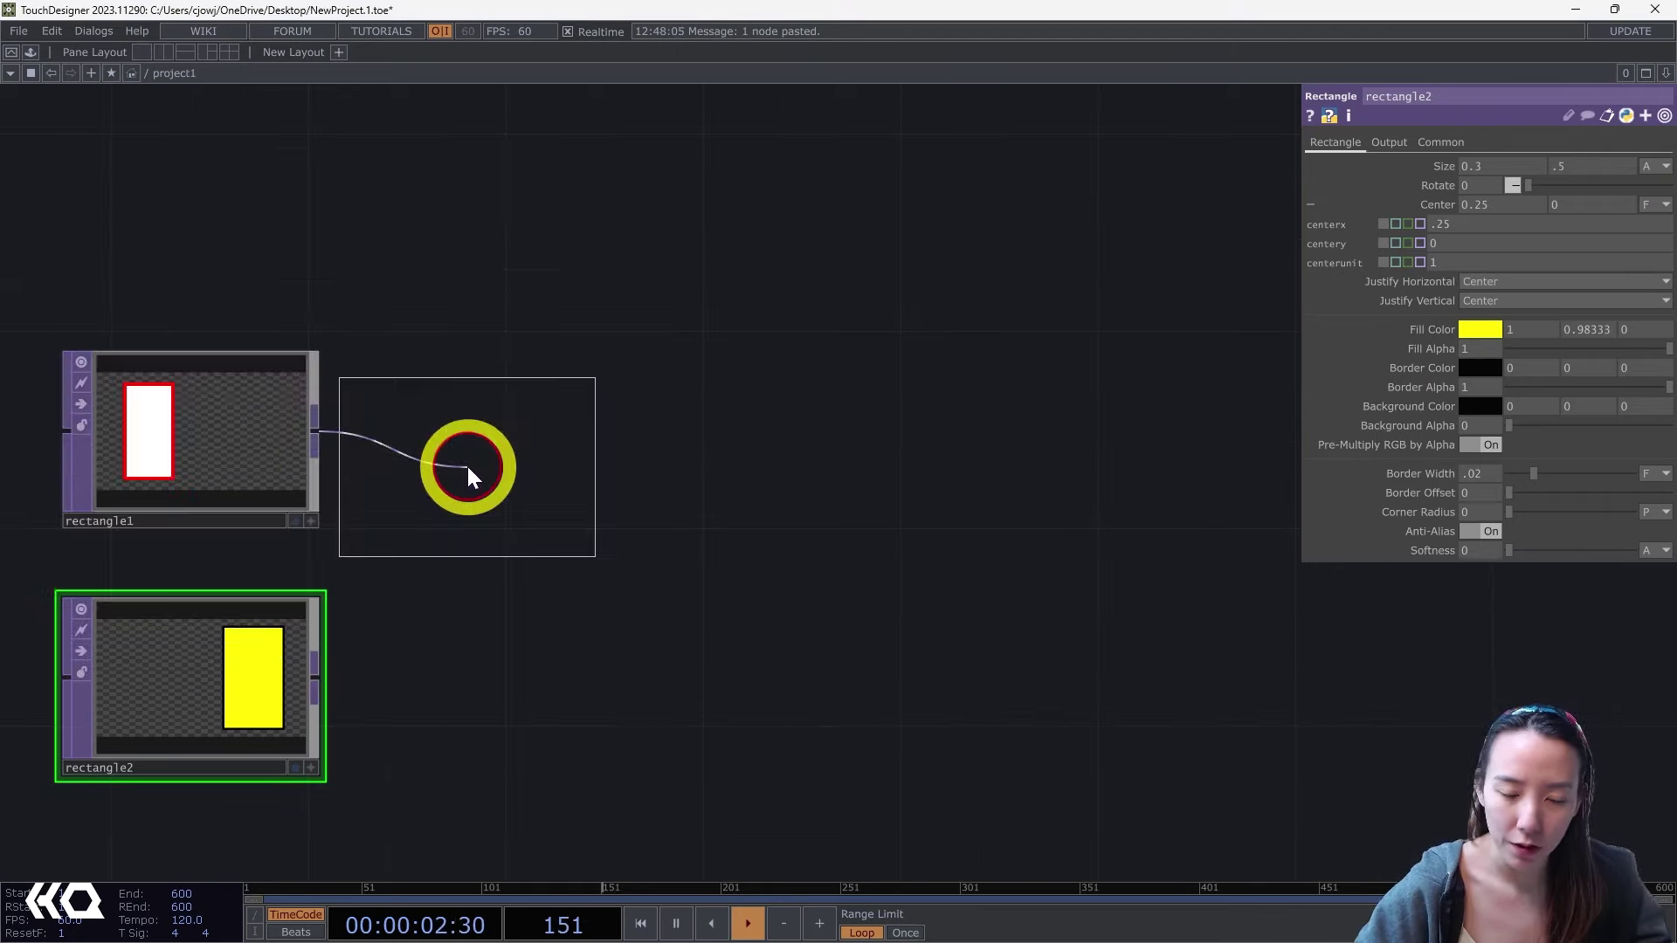
pyautogui.click(575, 444)
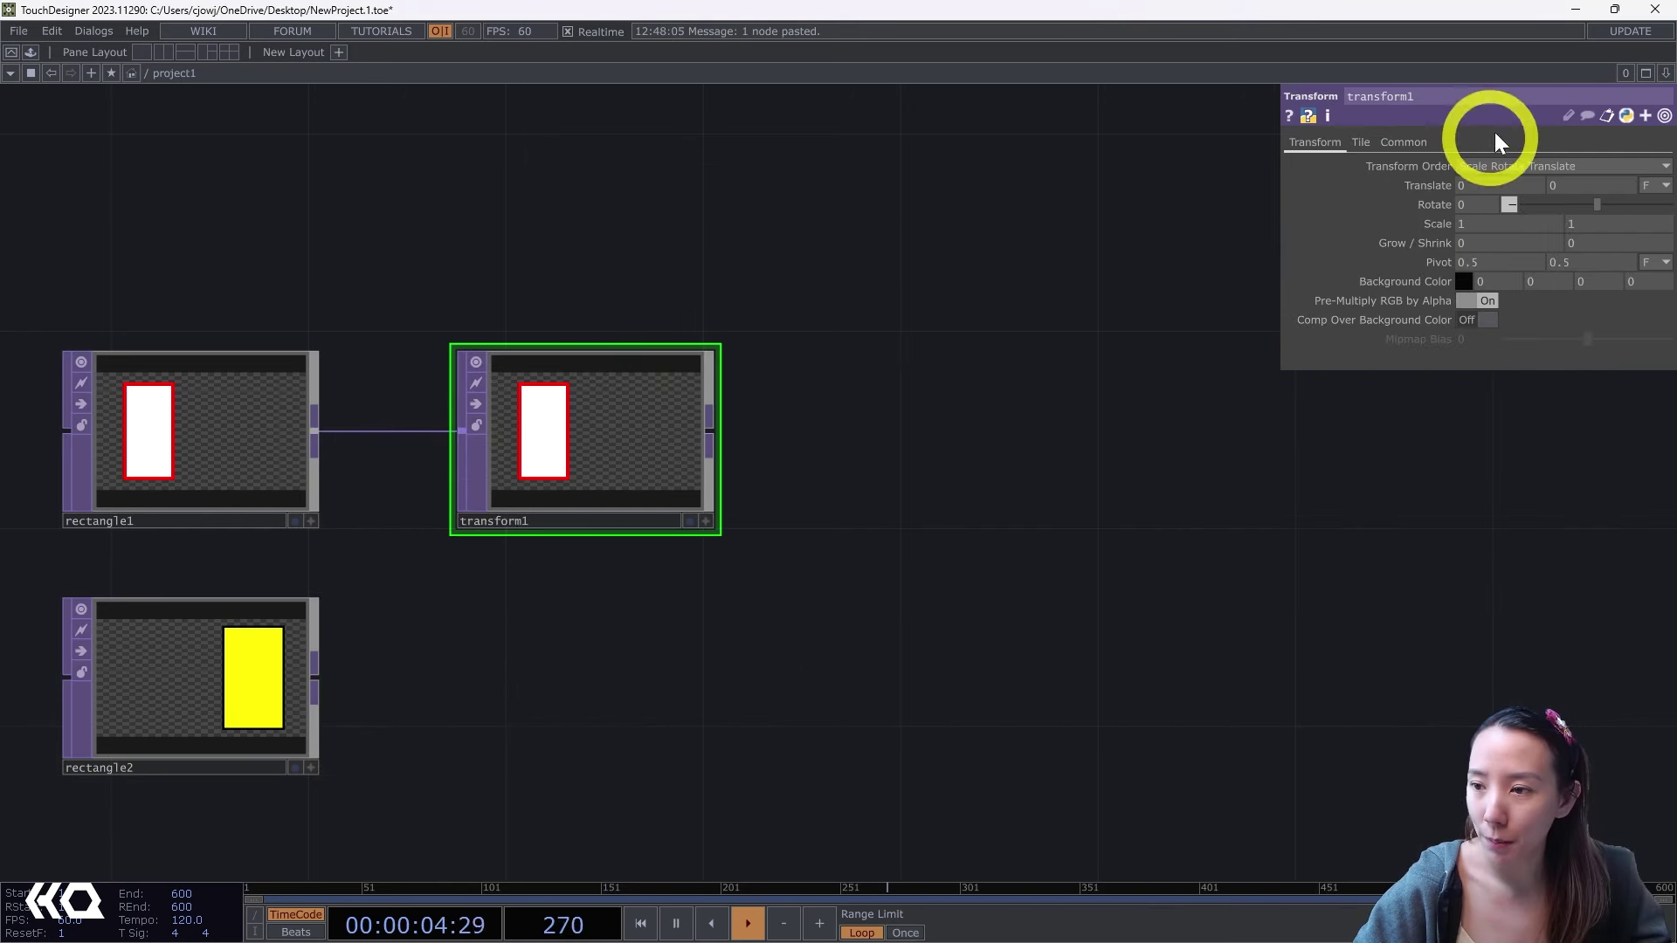
pyautogui.click(1361, 143)
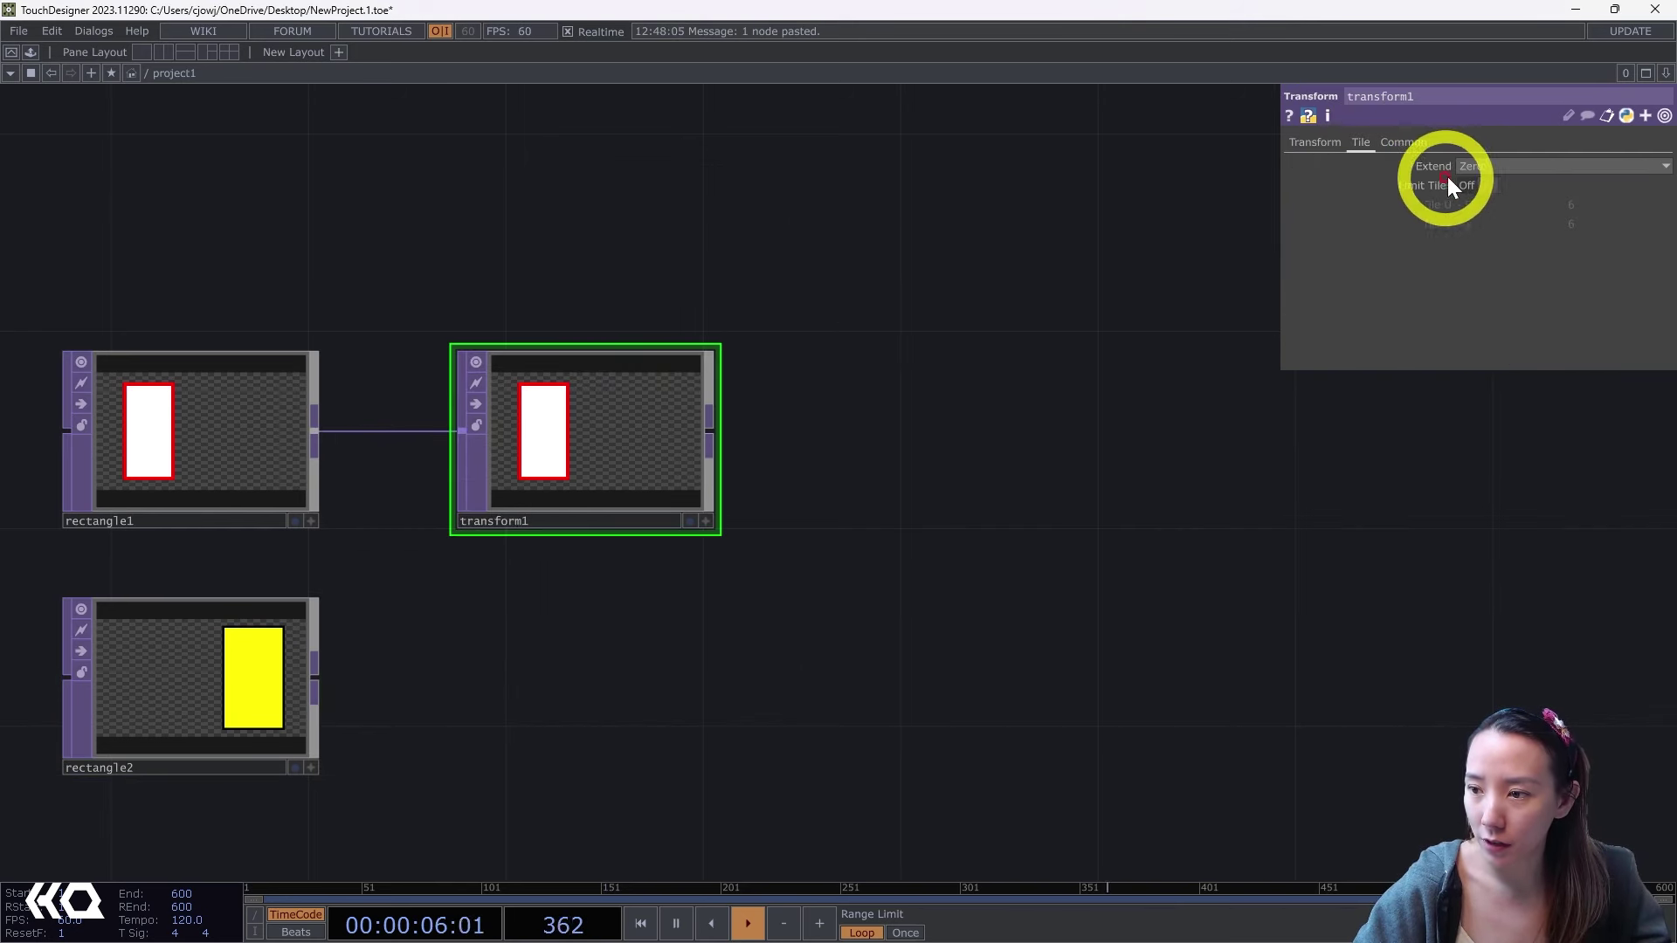
pyautogui.click(1490, 165)
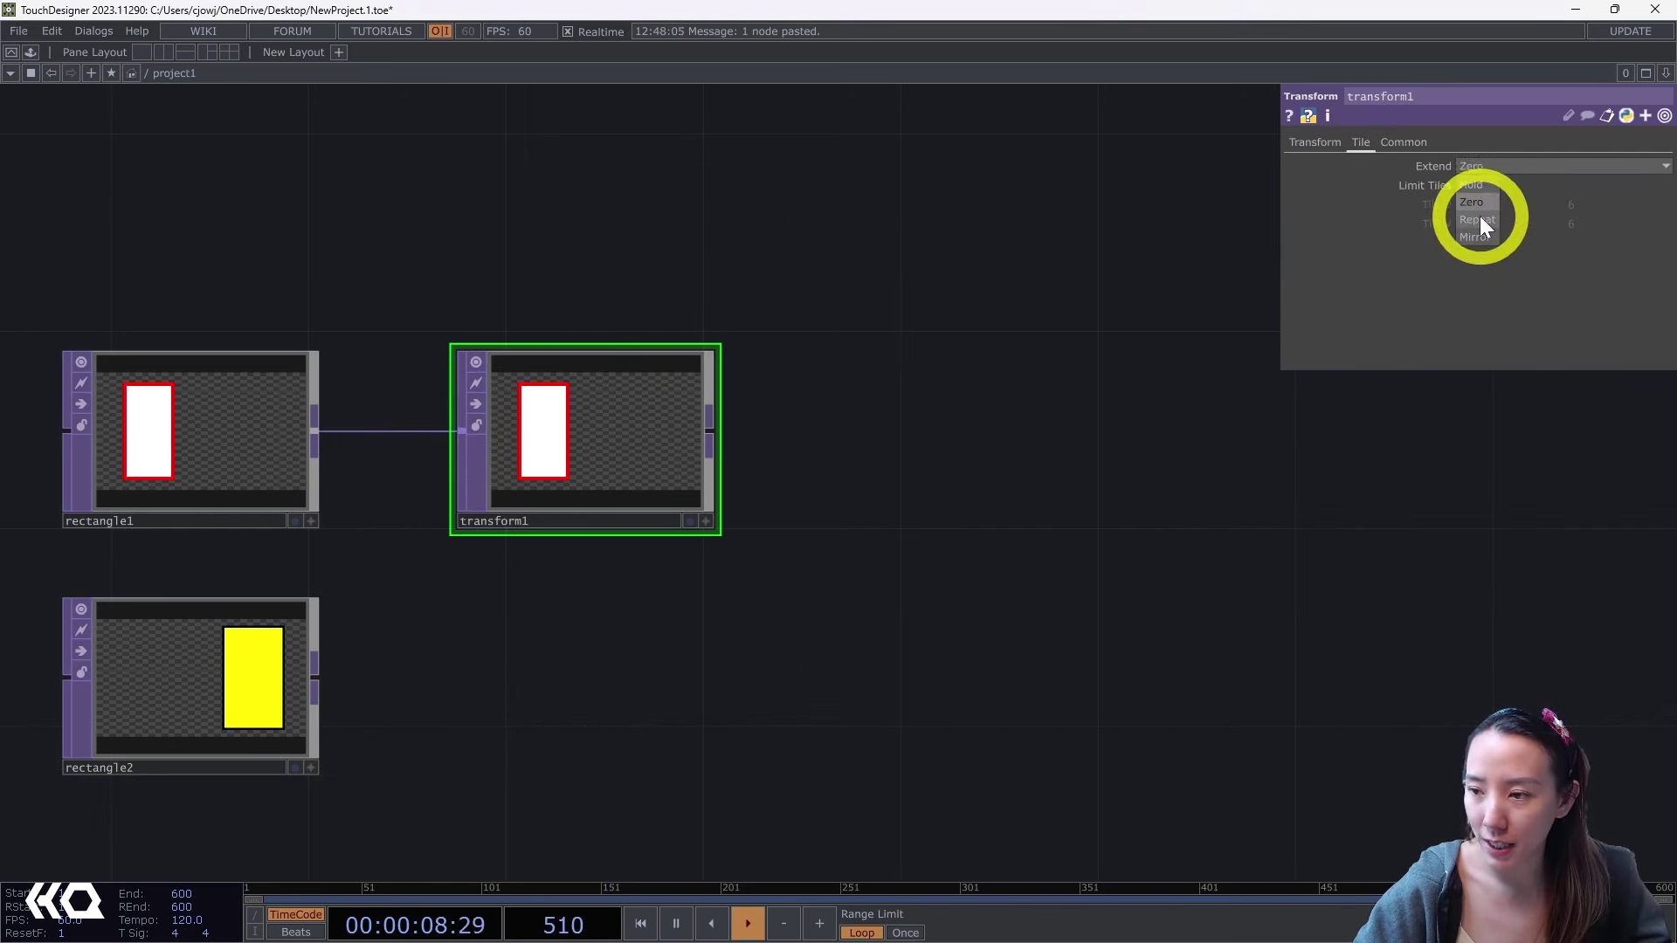
# Scale the white rectangle's Transform to 0.07 horizontally and 0.3 vertically.
pyautogui.click(1314, 142)
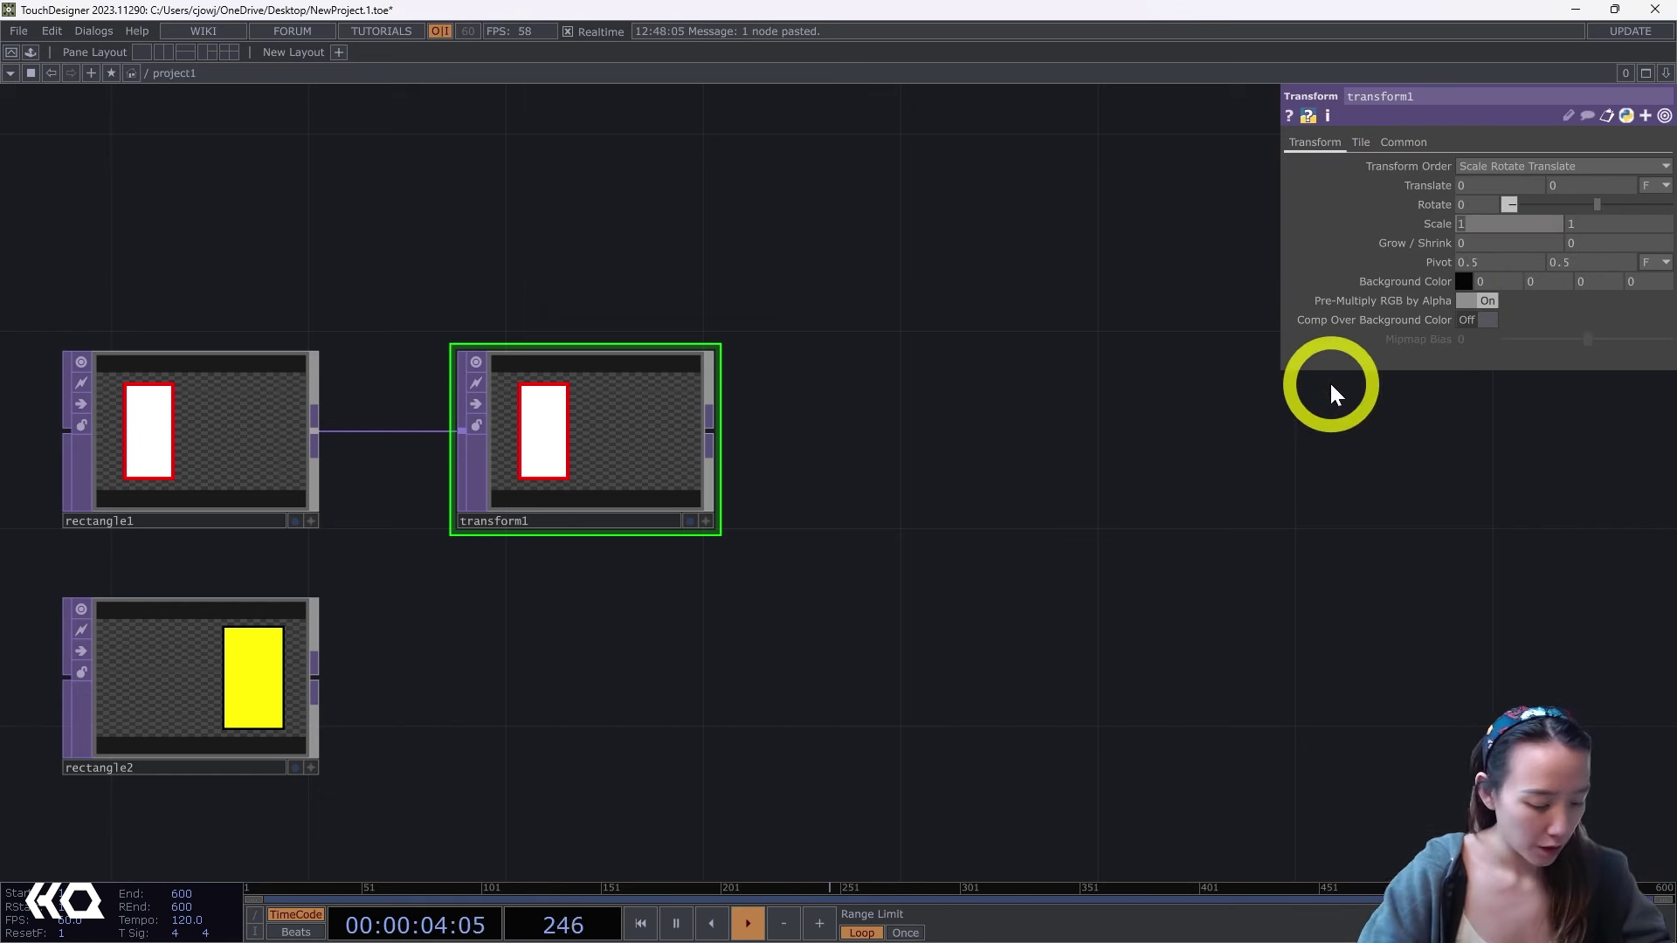
pyautogui.write('.07')
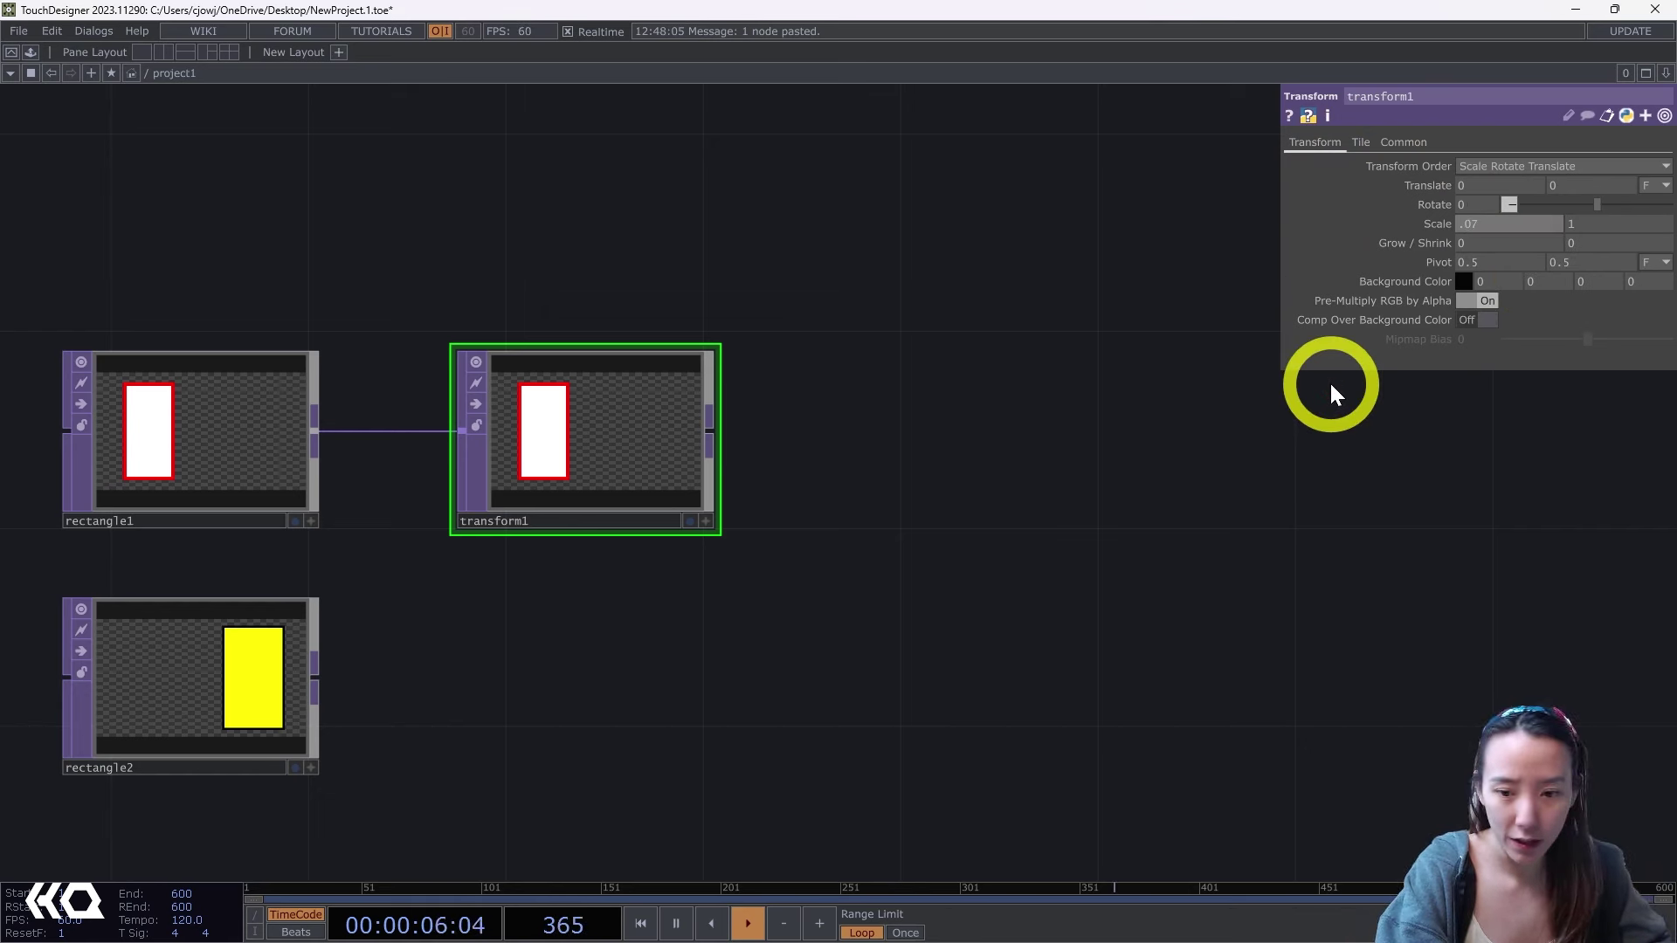
pyautogui.press('Return')
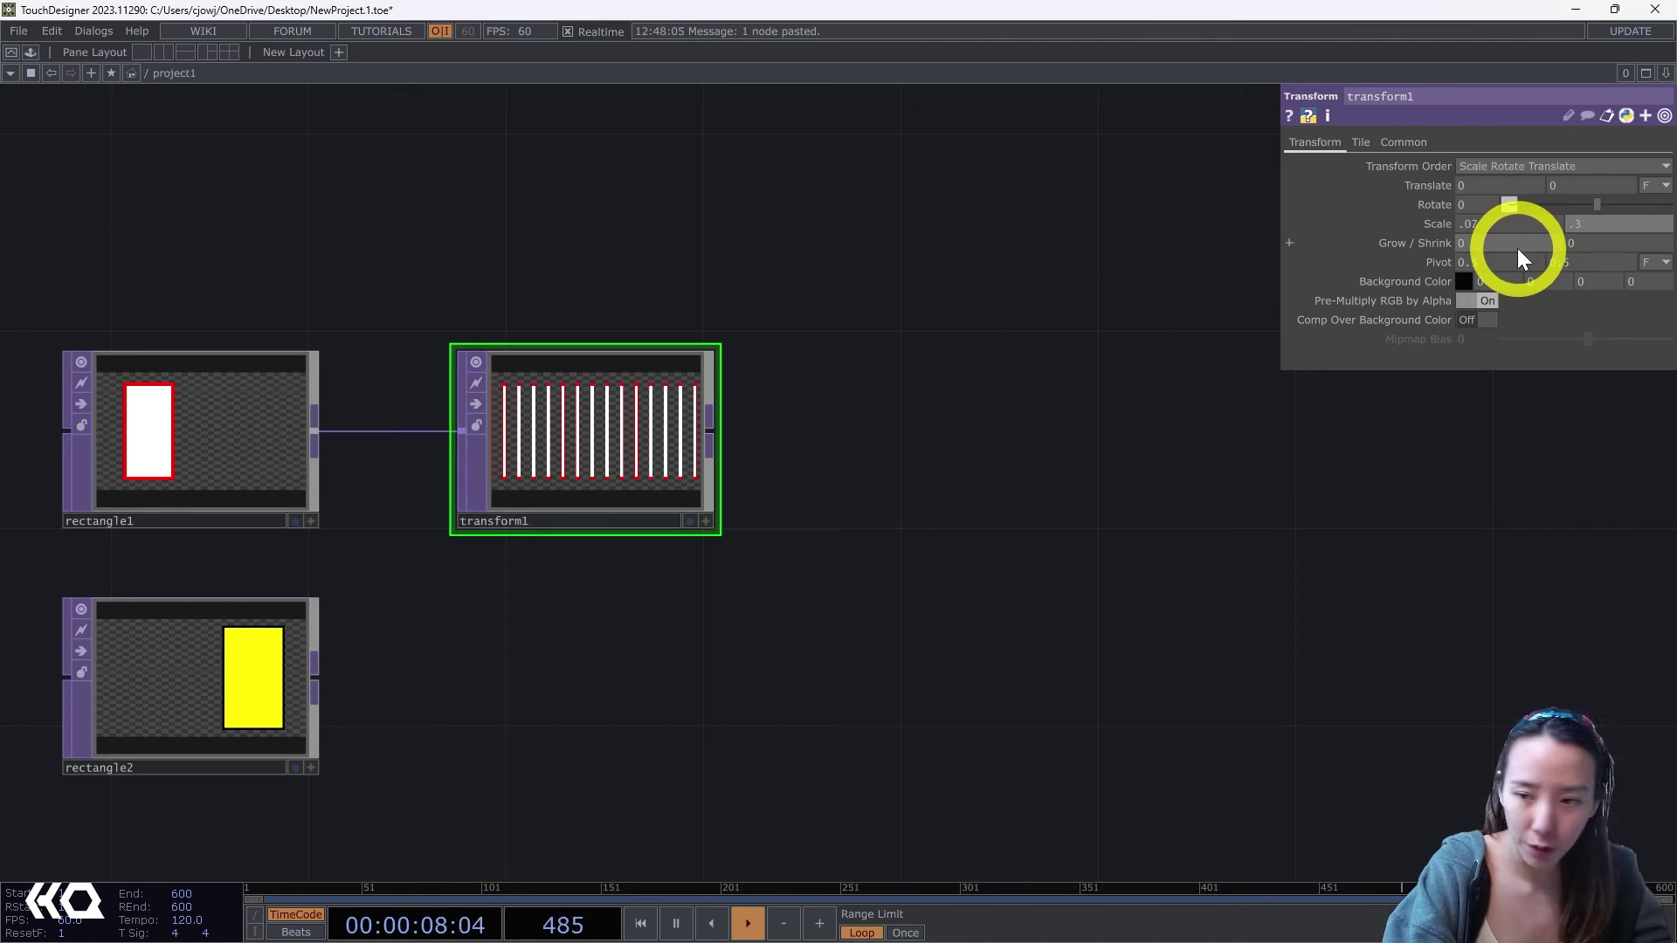
pyautogui.scroll(-2, 908, 384)
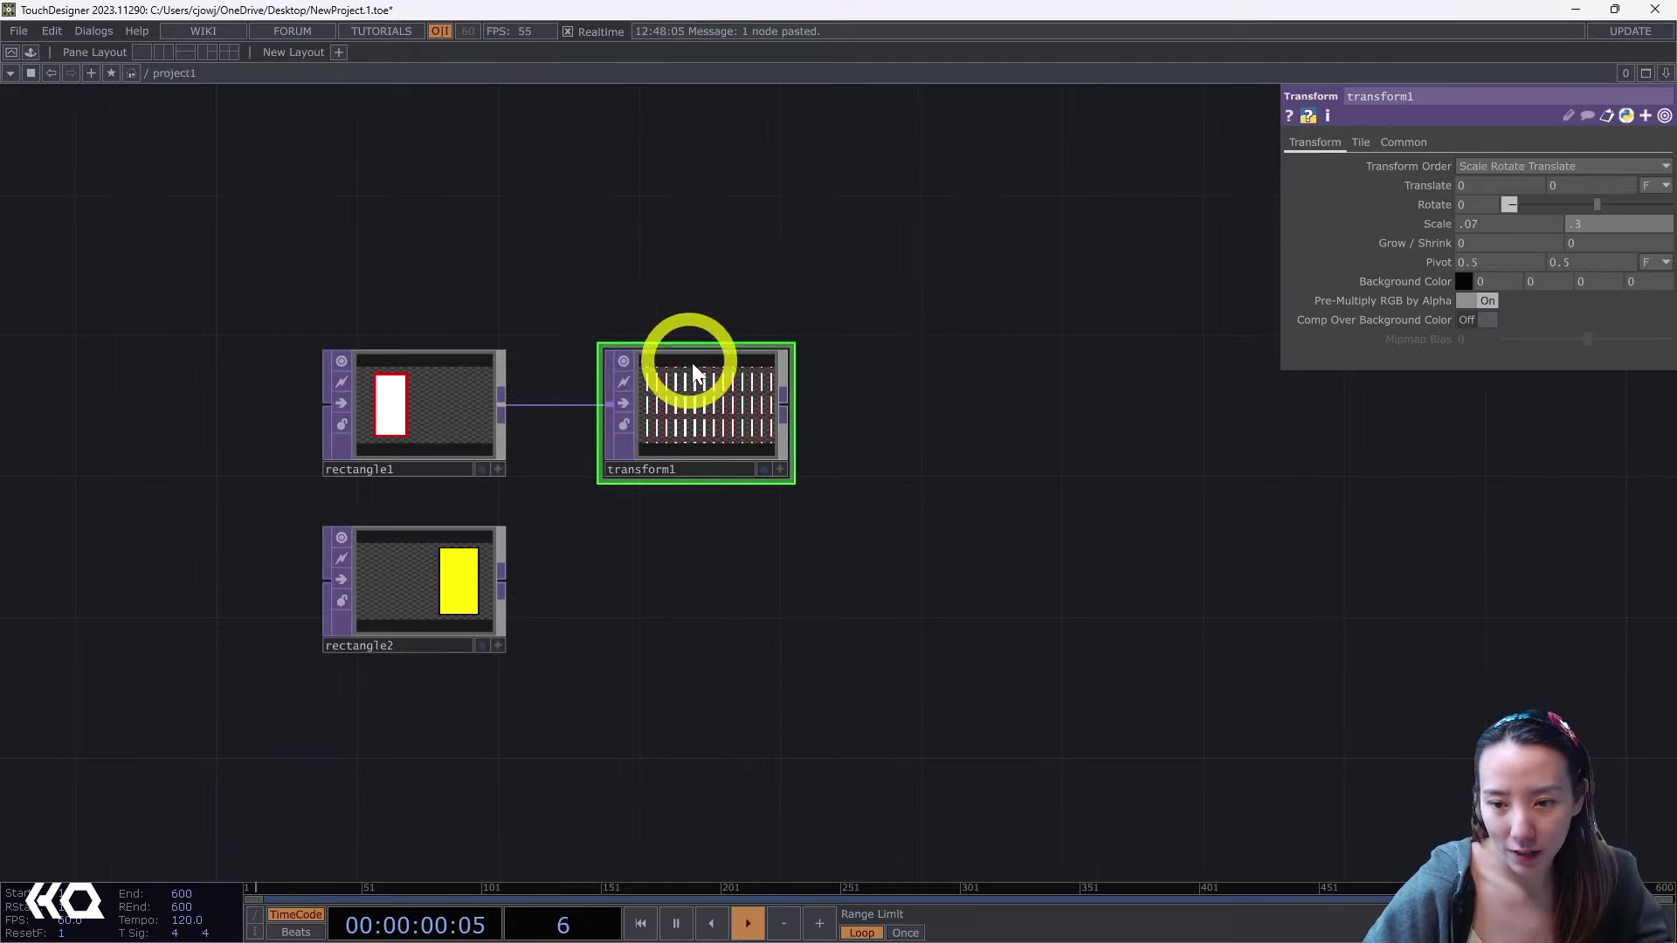
pyautogui.scroll(5, 698, 393)
pyautogui.scroll(3, 699, 402)
pyautogui.scroll(-7, 842, 479)
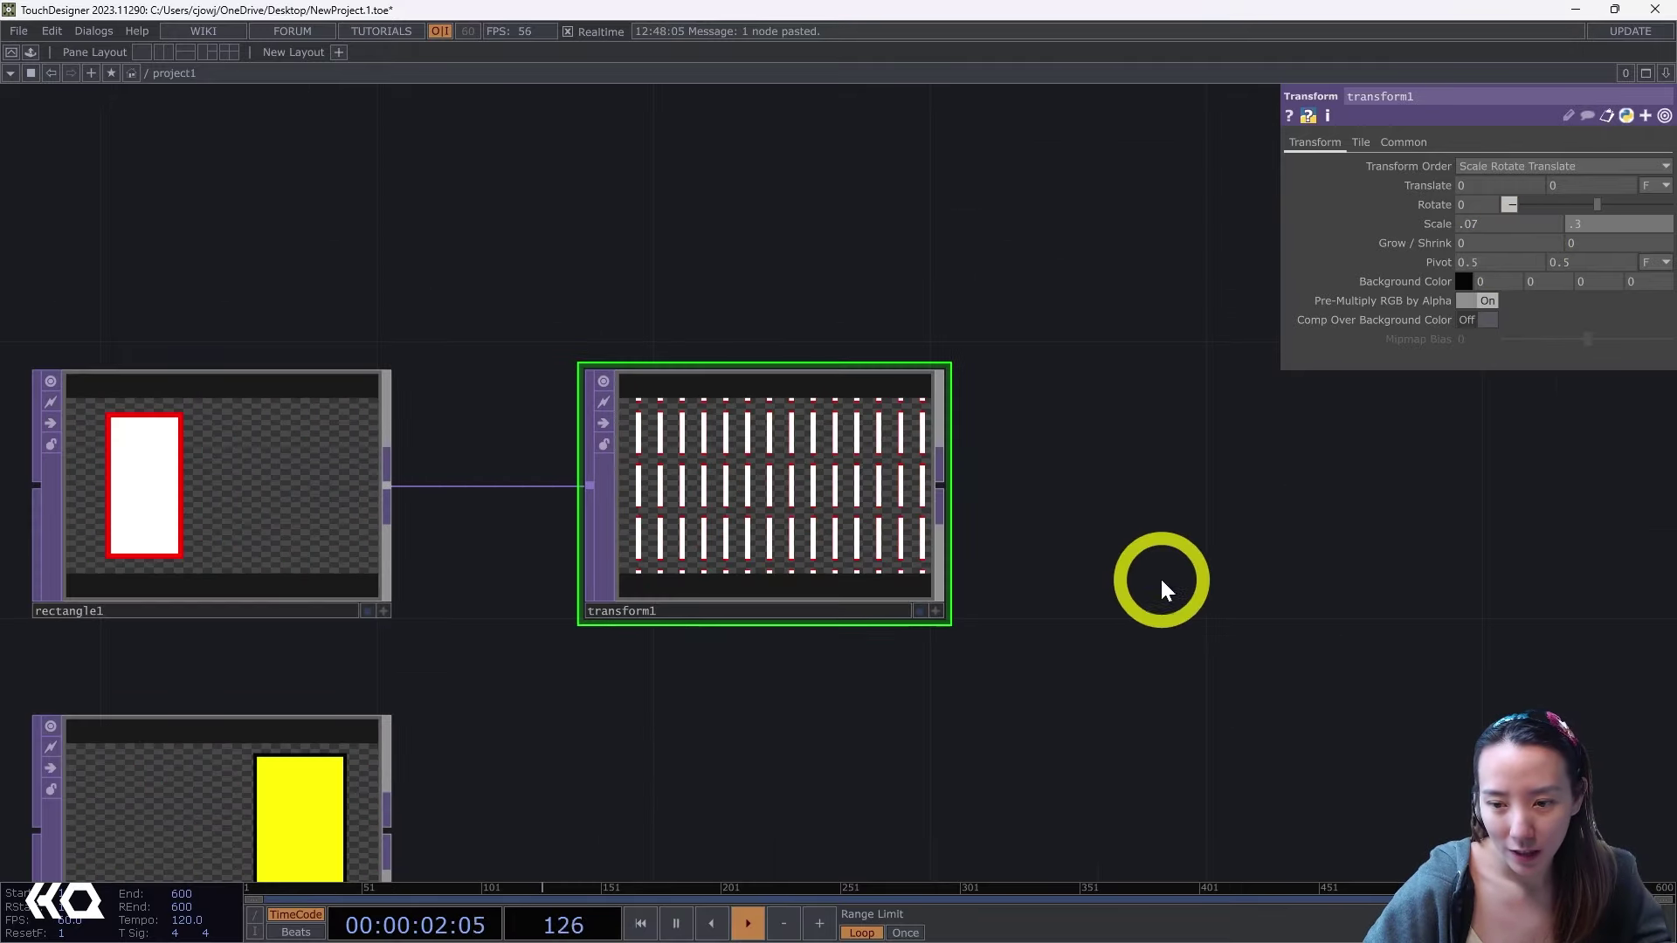
# Duplicate the Transform operator, feed the copy from the yellow rectangle, and place it just below the original Transform.
pyautogui.moveTo(1161, 576); pyautogui.dragTo(840, 452)
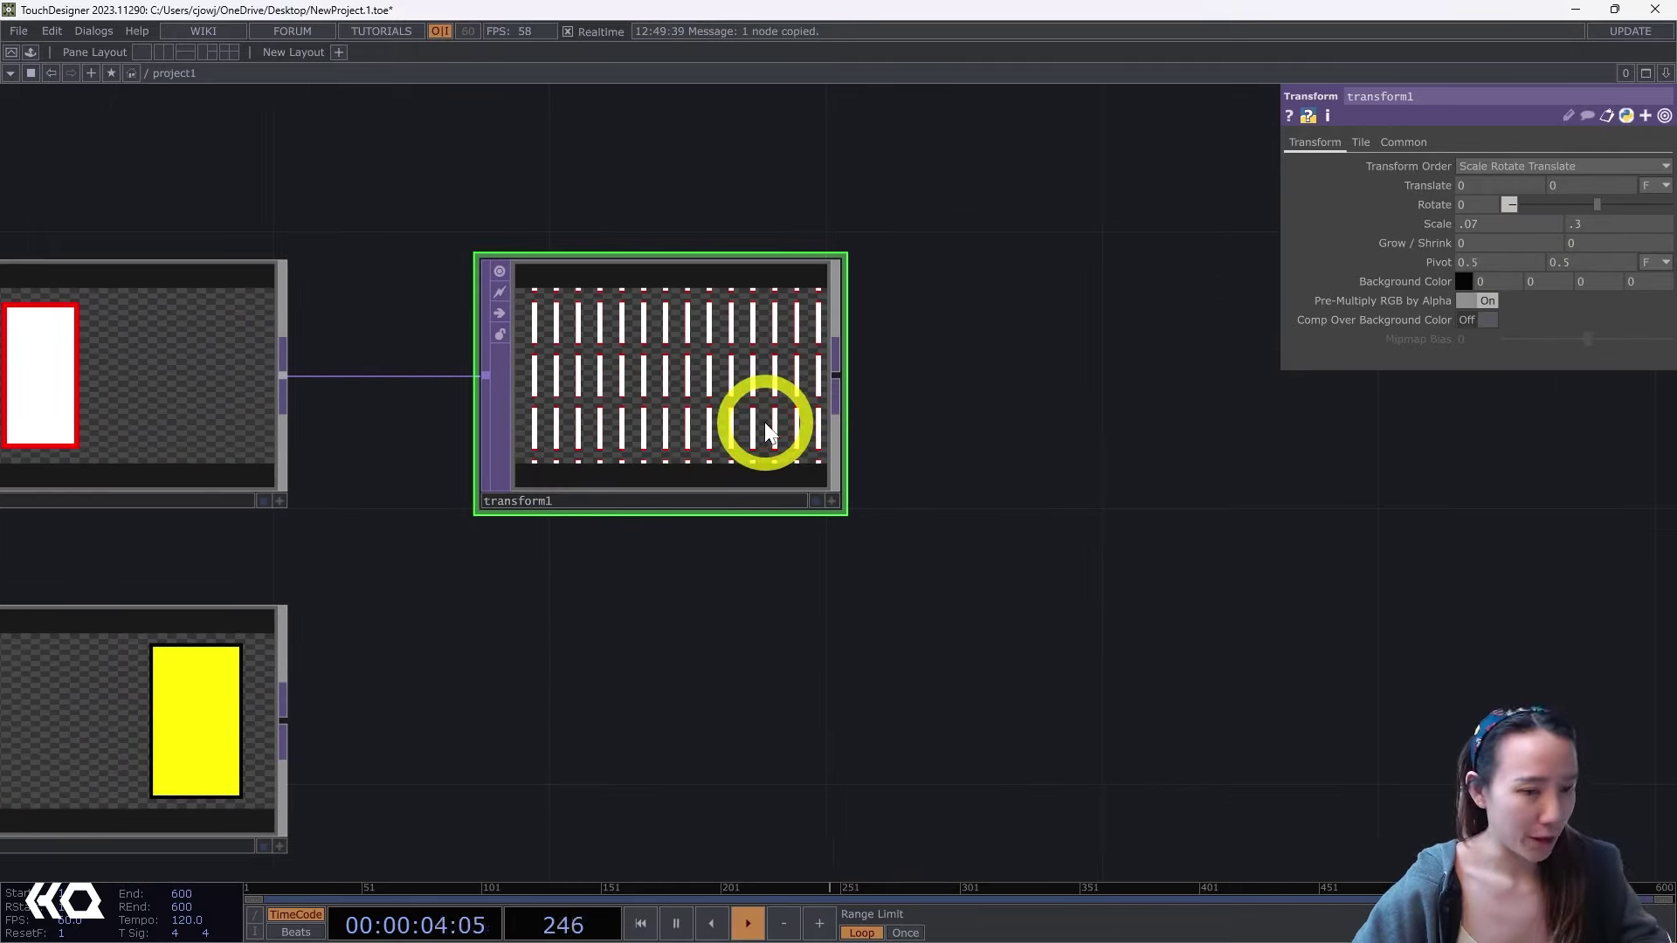
pyautogui.hotkey('ctrl', 'v')
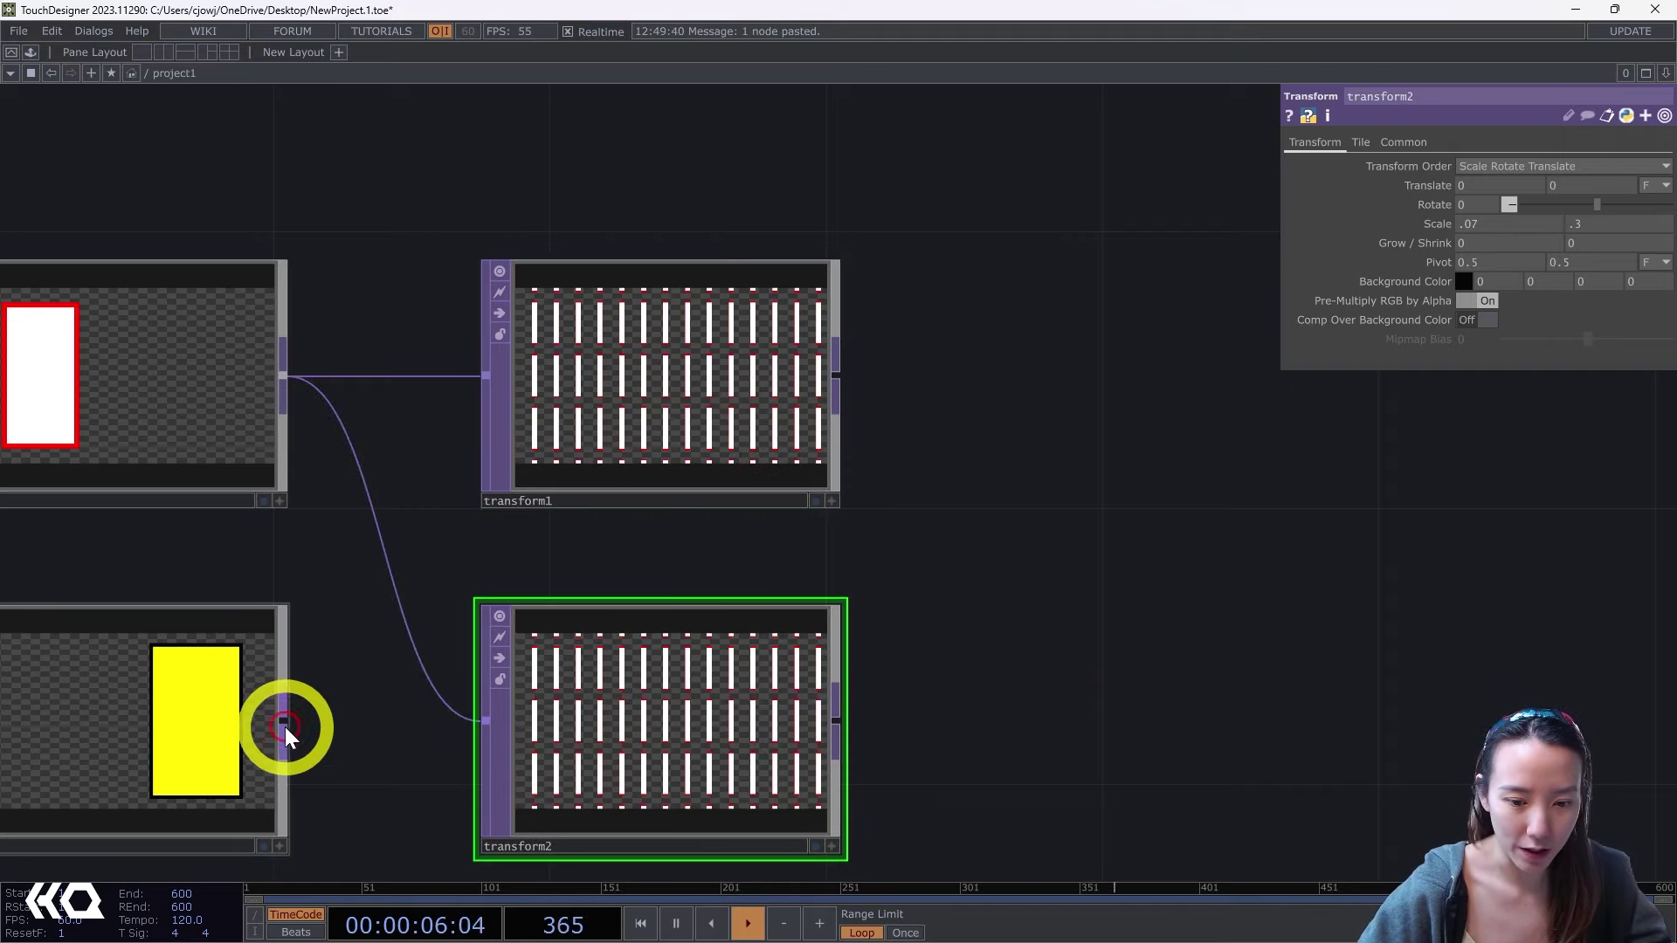
pyautogui.moveTo(282, 727); pyautogui.dragTo(452, 716)
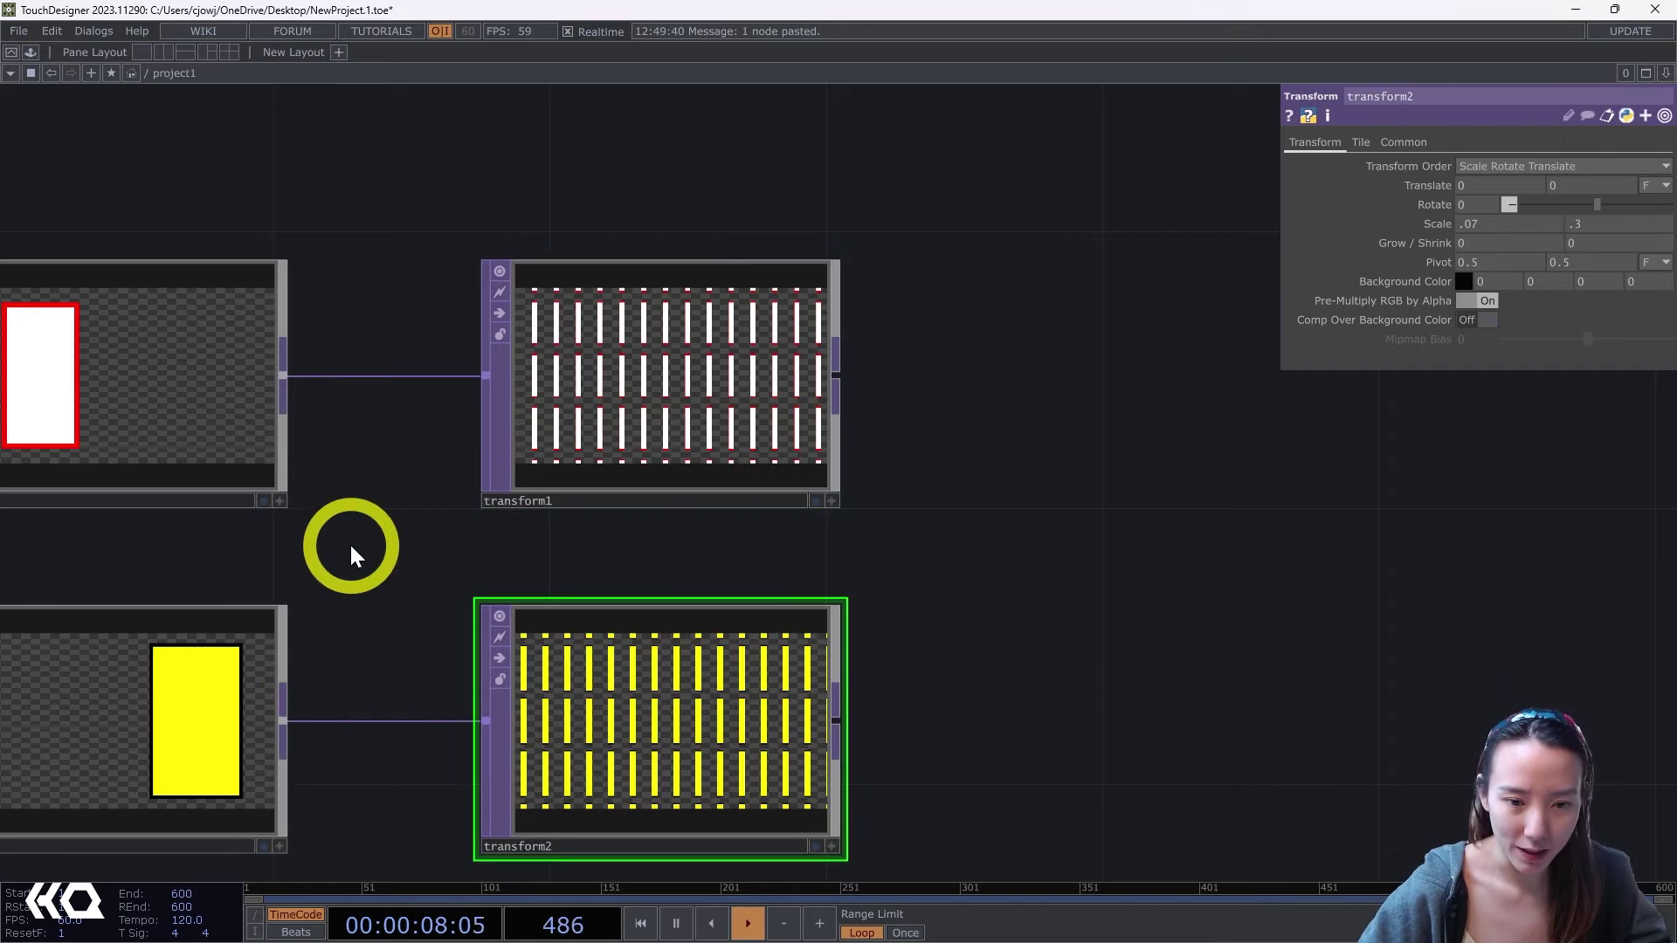
pyautogui.moveTo(210, 527); pyautogui.dragTo(426, 482)
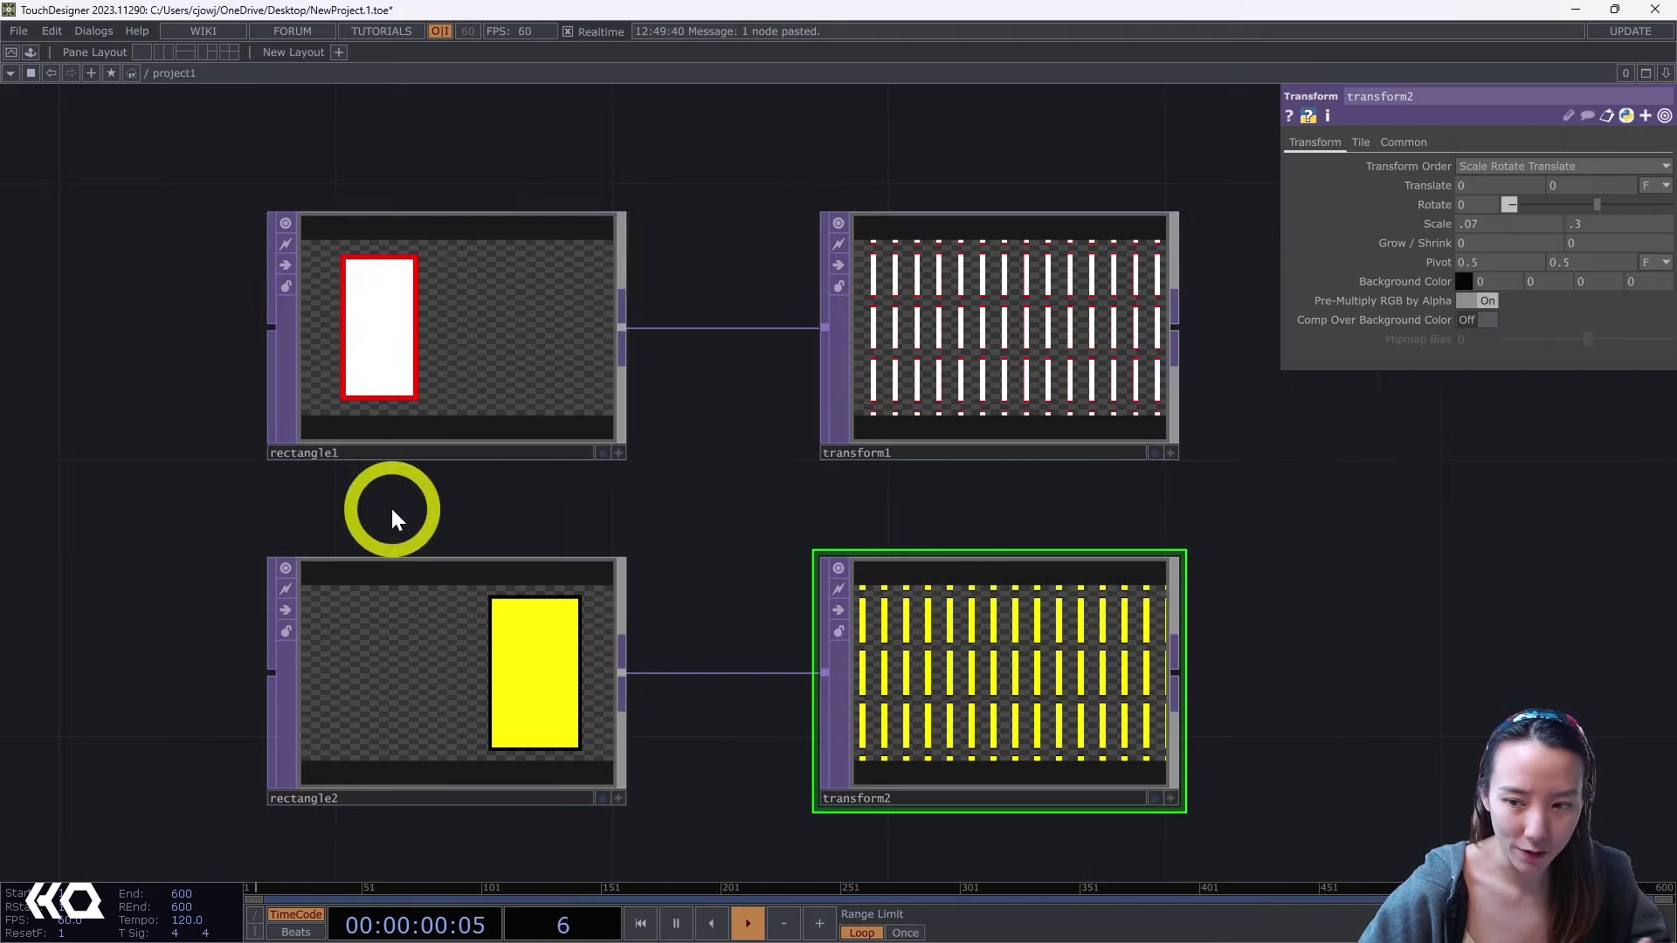
pyautogui.moveTo(961, 608); pyautogui.dragTo(958, 539)
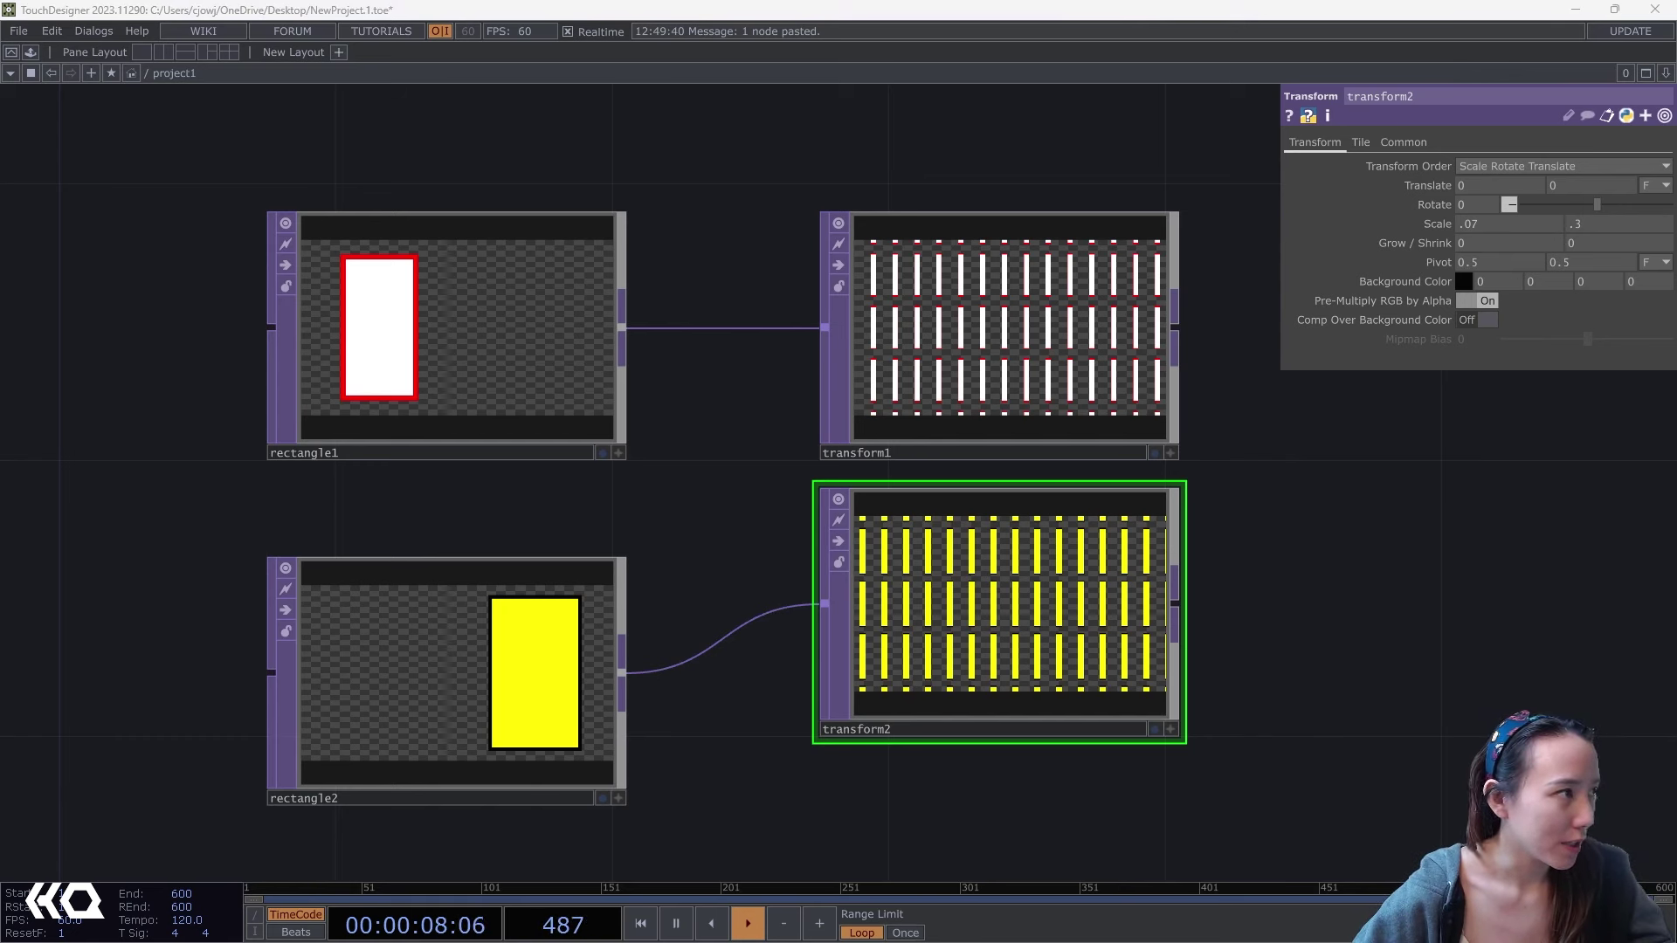
# Set the vertical scale of the yellow rectangle's Transform to 0.54.
pyautogui.click(915, 678)
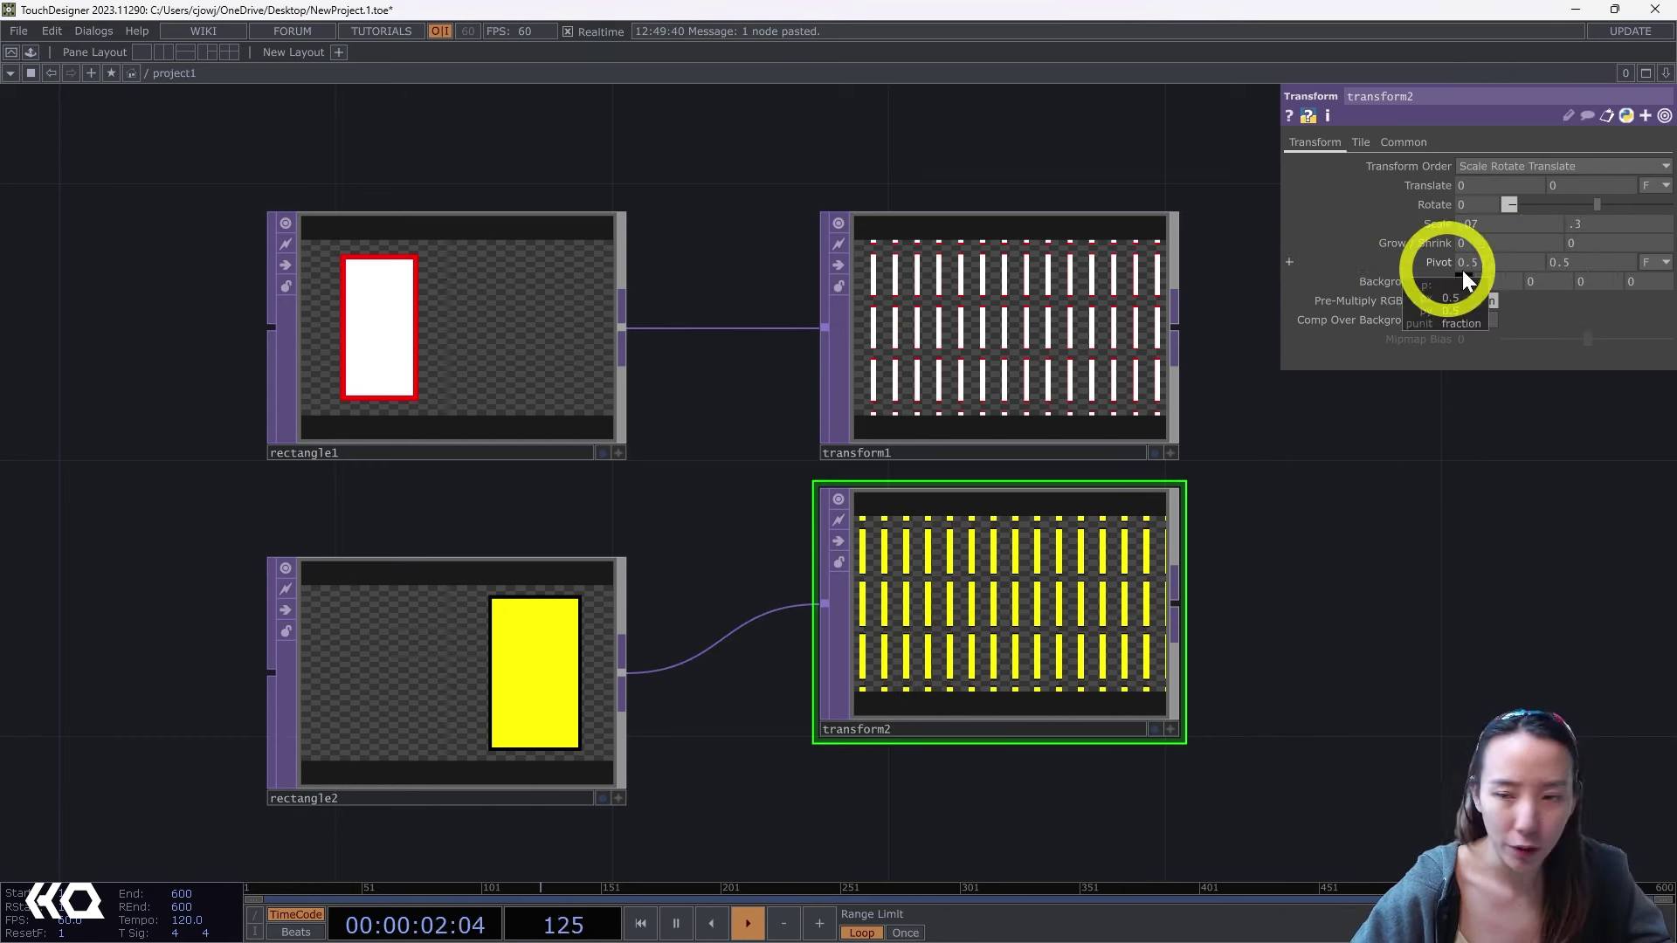
pyautogui.click(1607, 217)
pyautogui.click(1615, 476)
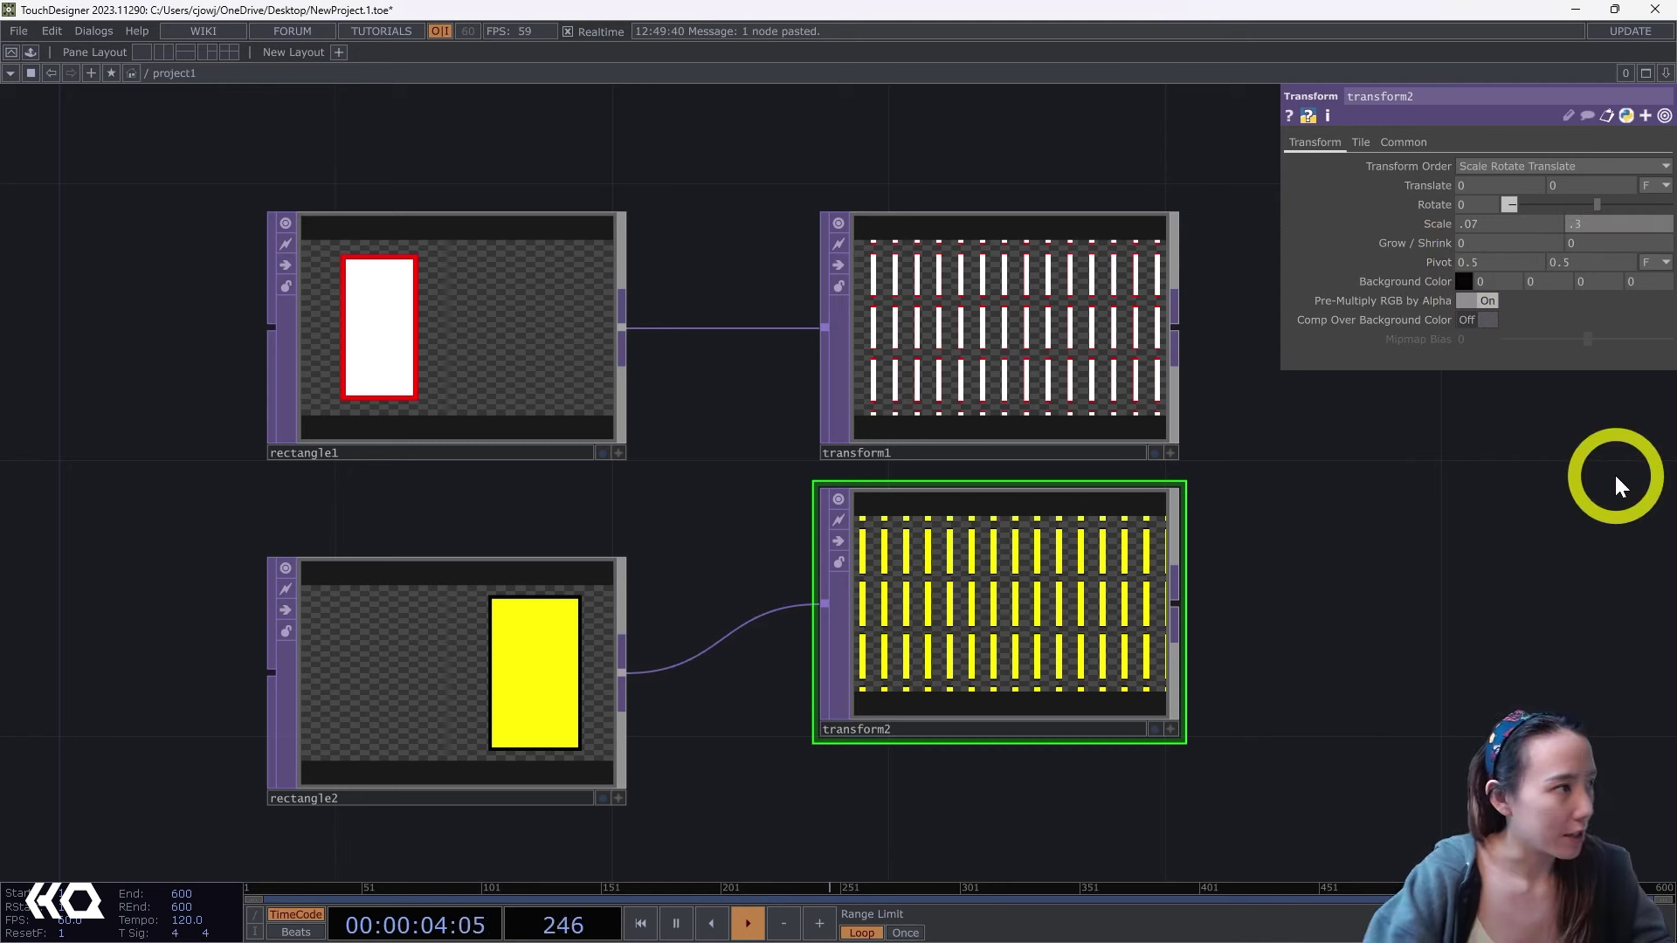
pyautogui.press('BackSpace')
pyautogui.write('54')
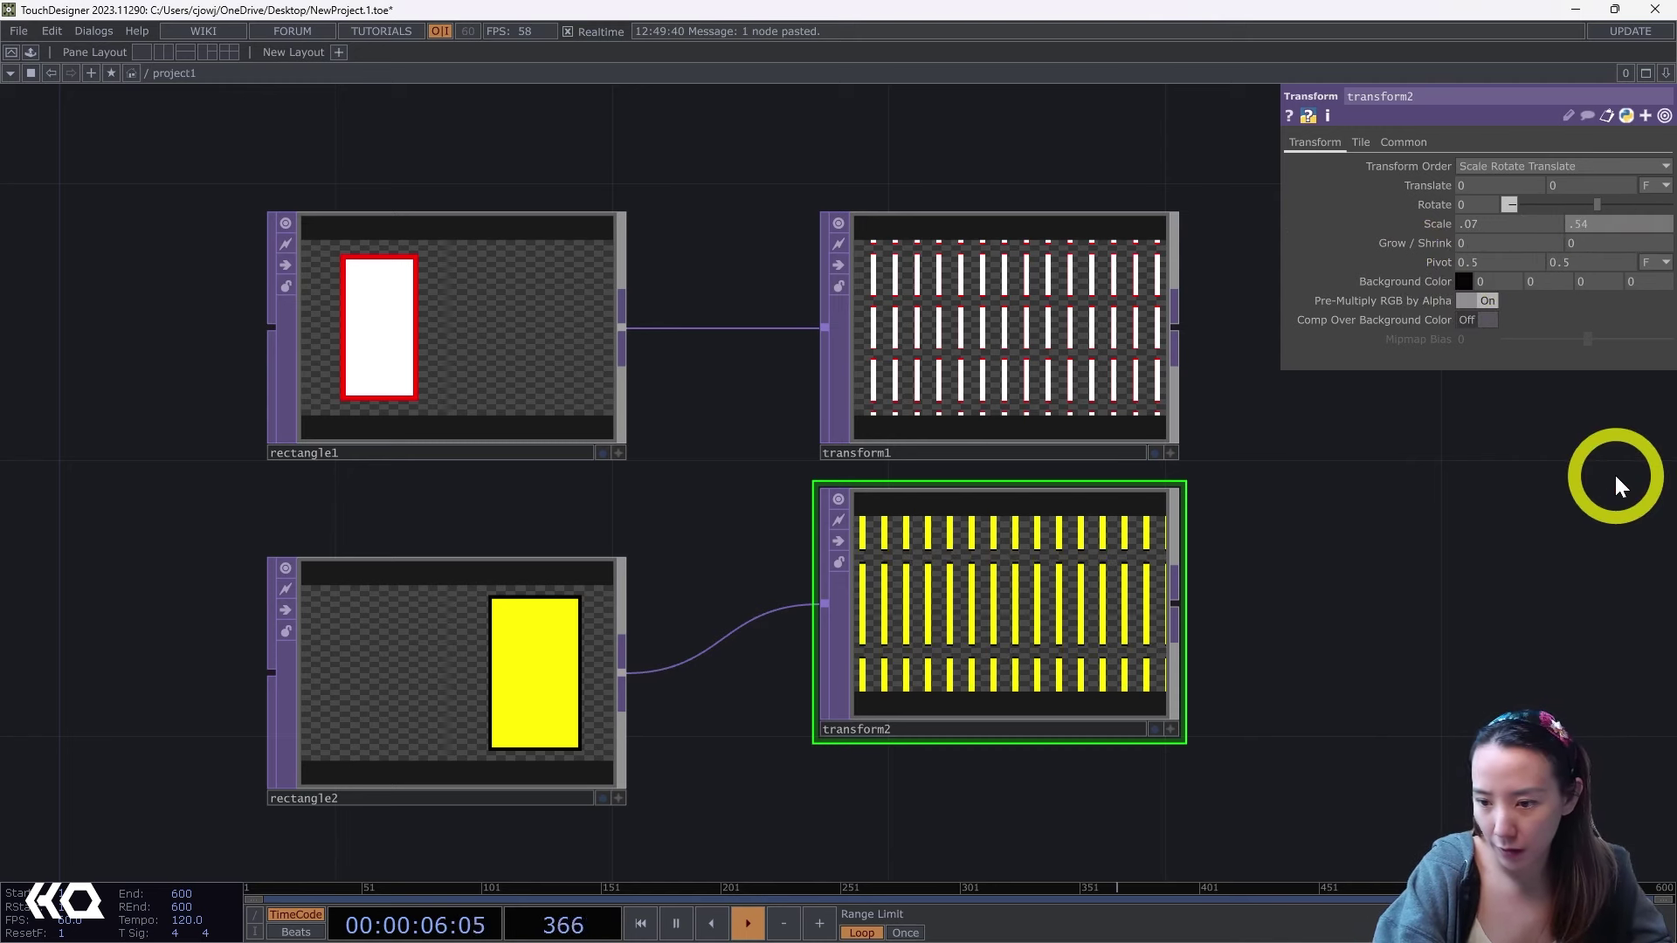
# Animate the white stripes by setting transform1's vertical translate to the expression absTime.frame*.001.
pyautogui.click(1106, 334)
pyautogui.moveTo(1392, 594); pyautogui.dragTo(1219, 626)
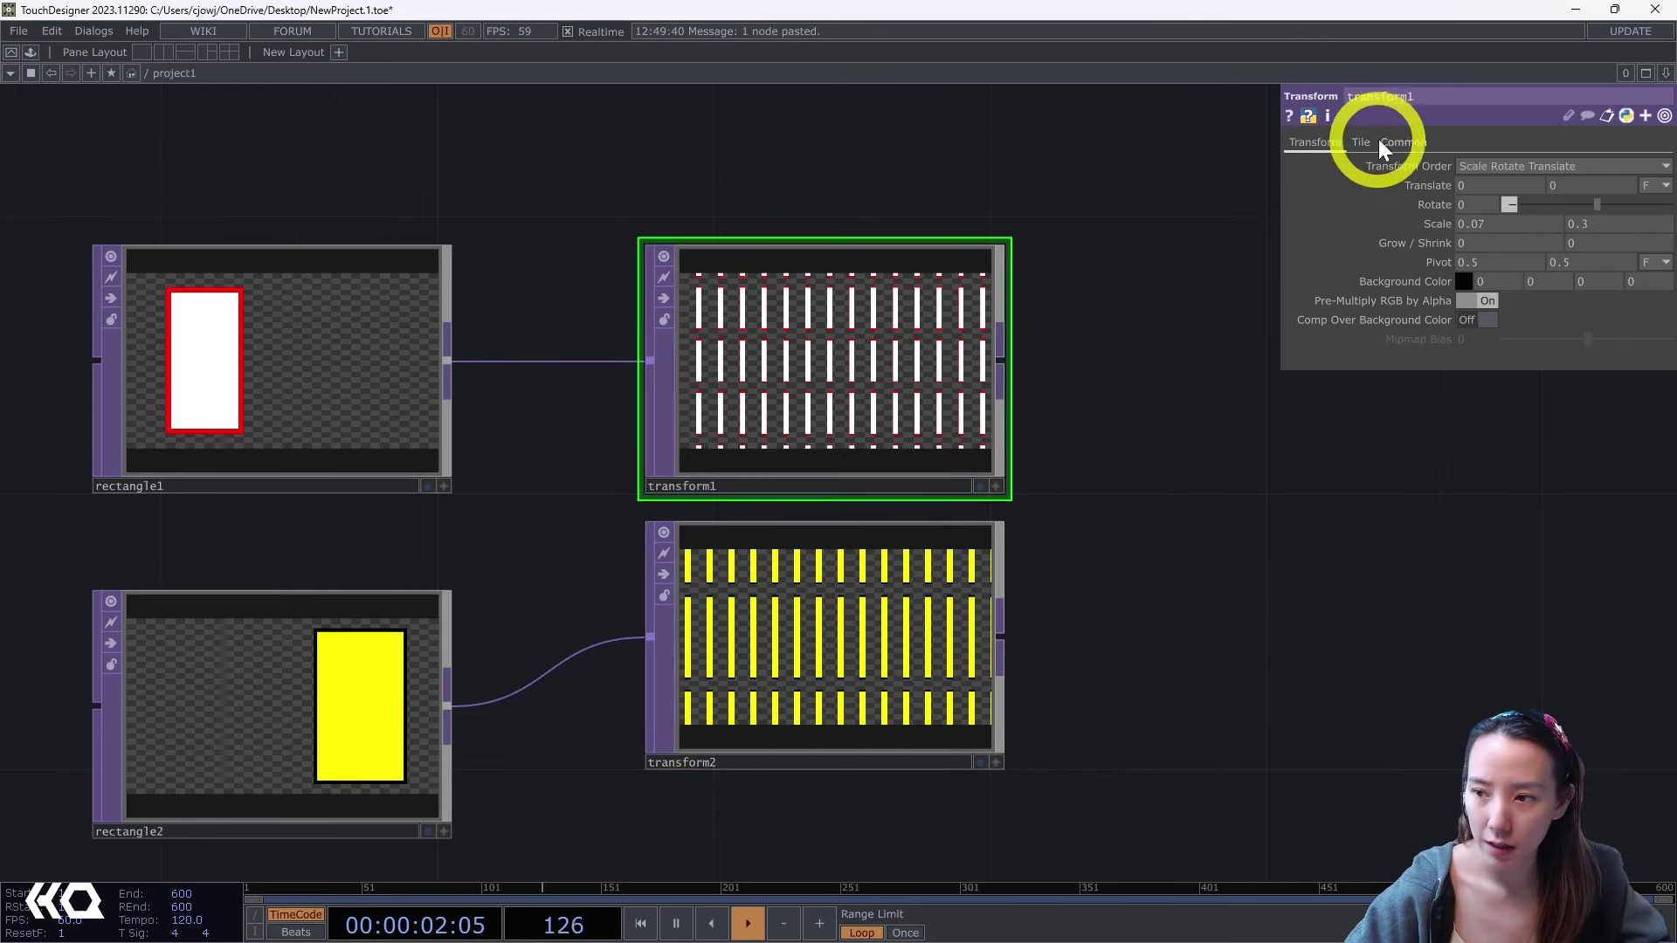
pyautogui.click(682, 255)
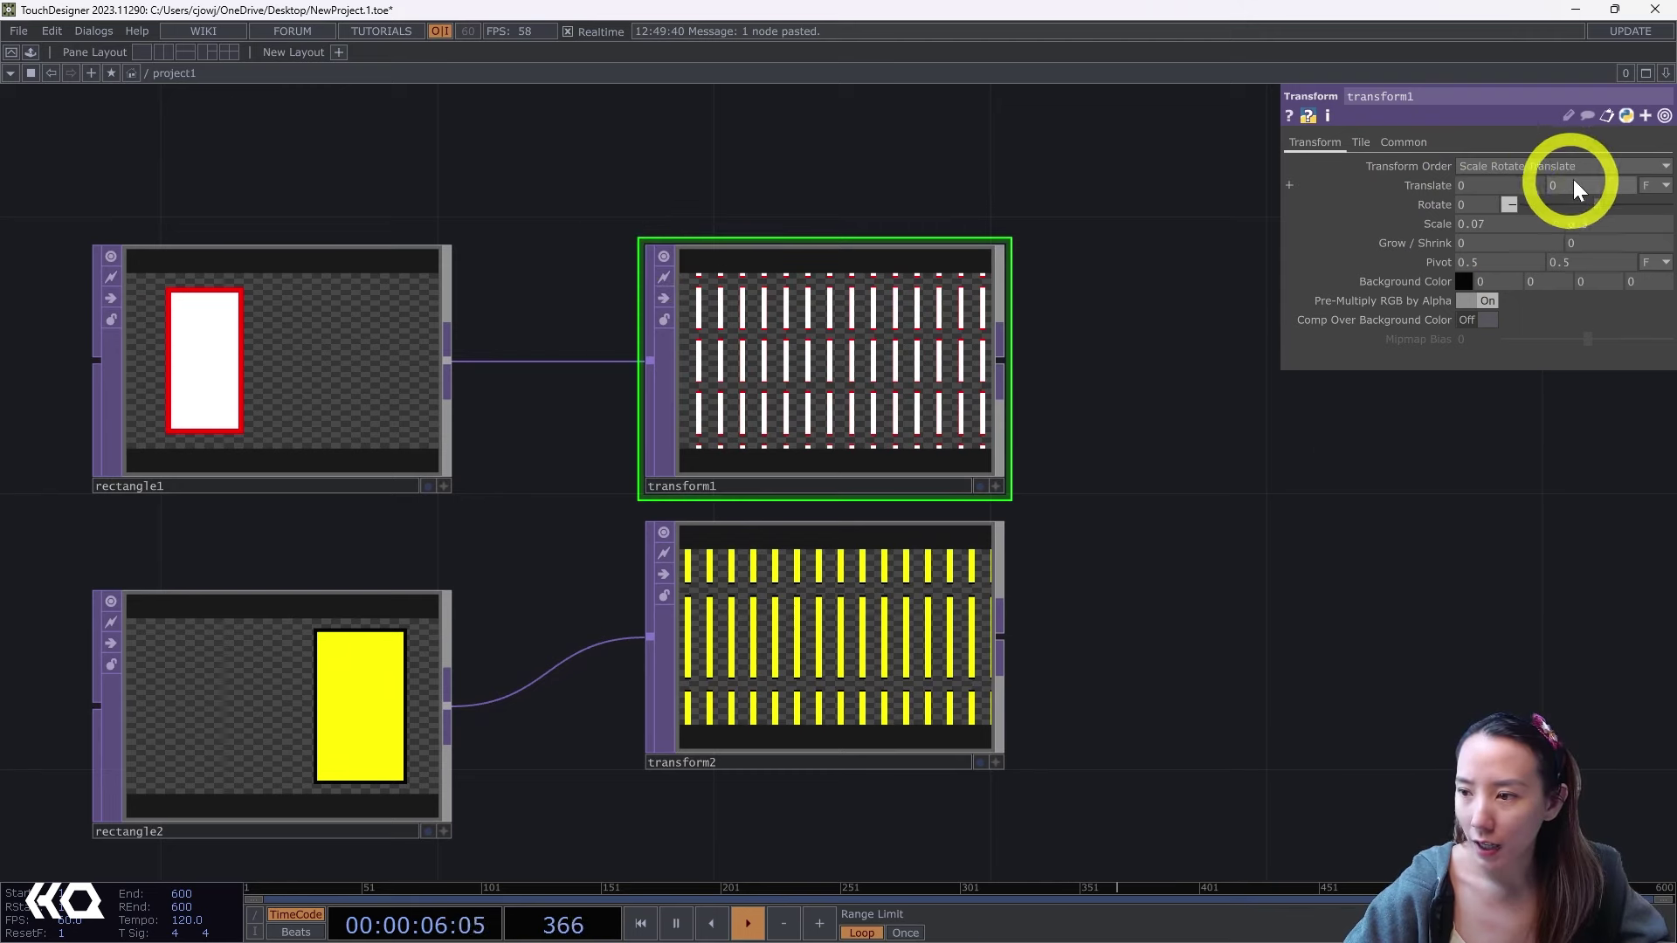
pyautogui.write('abs')
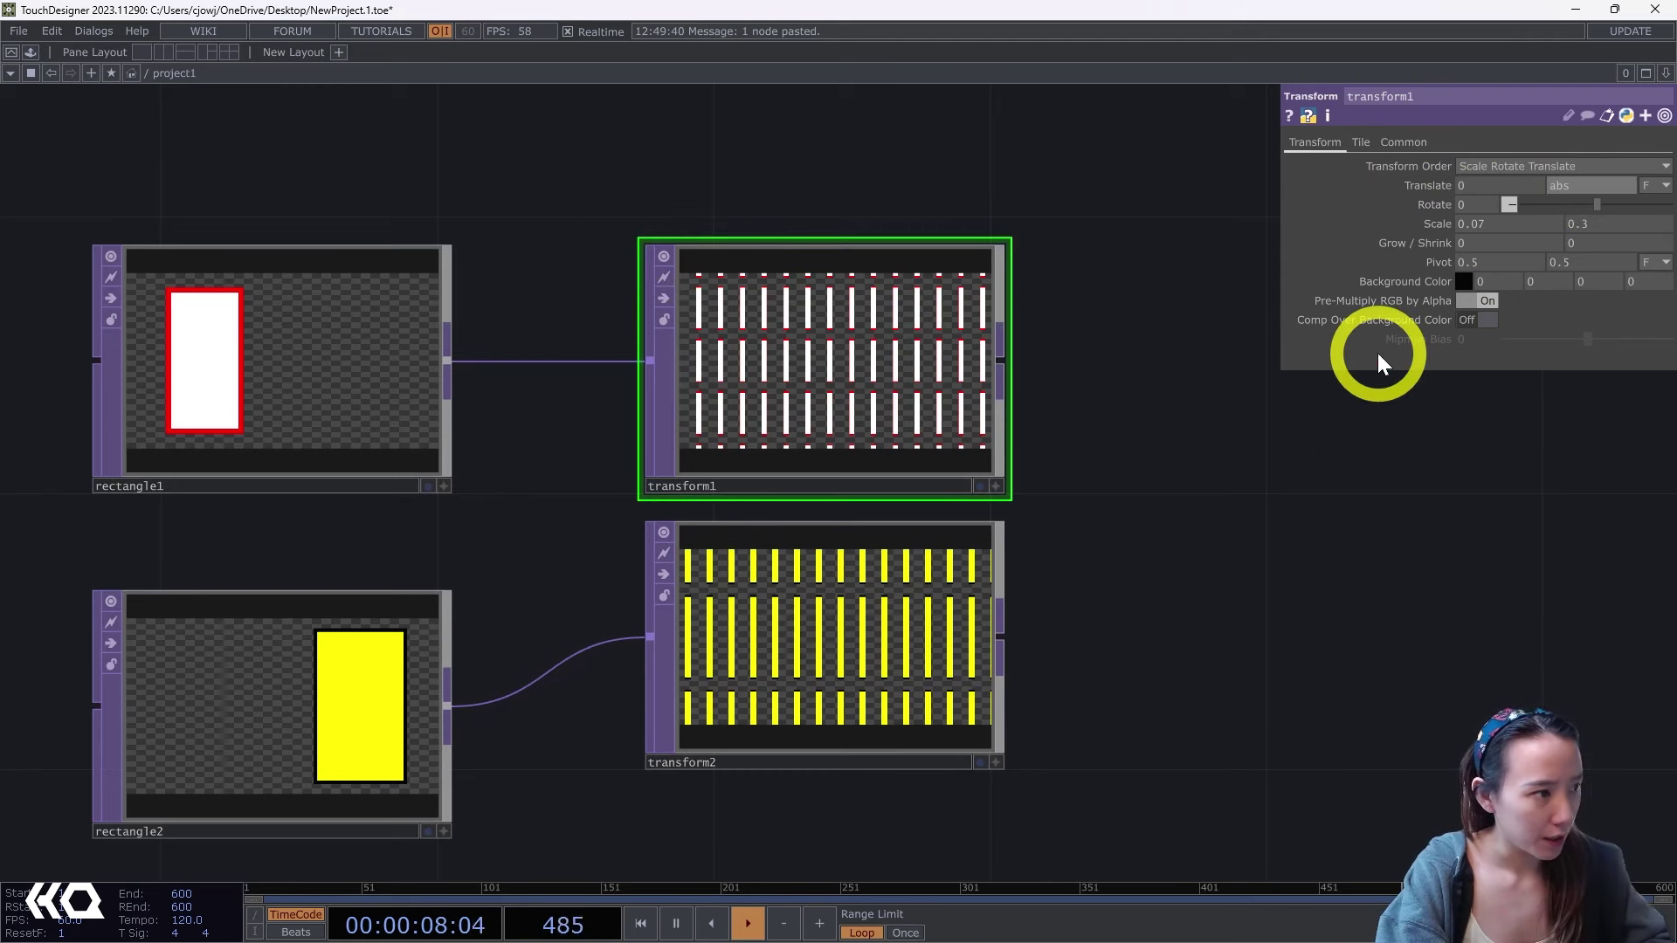
pyautogui.write('Time.frame')
pyautogui.press('Return')
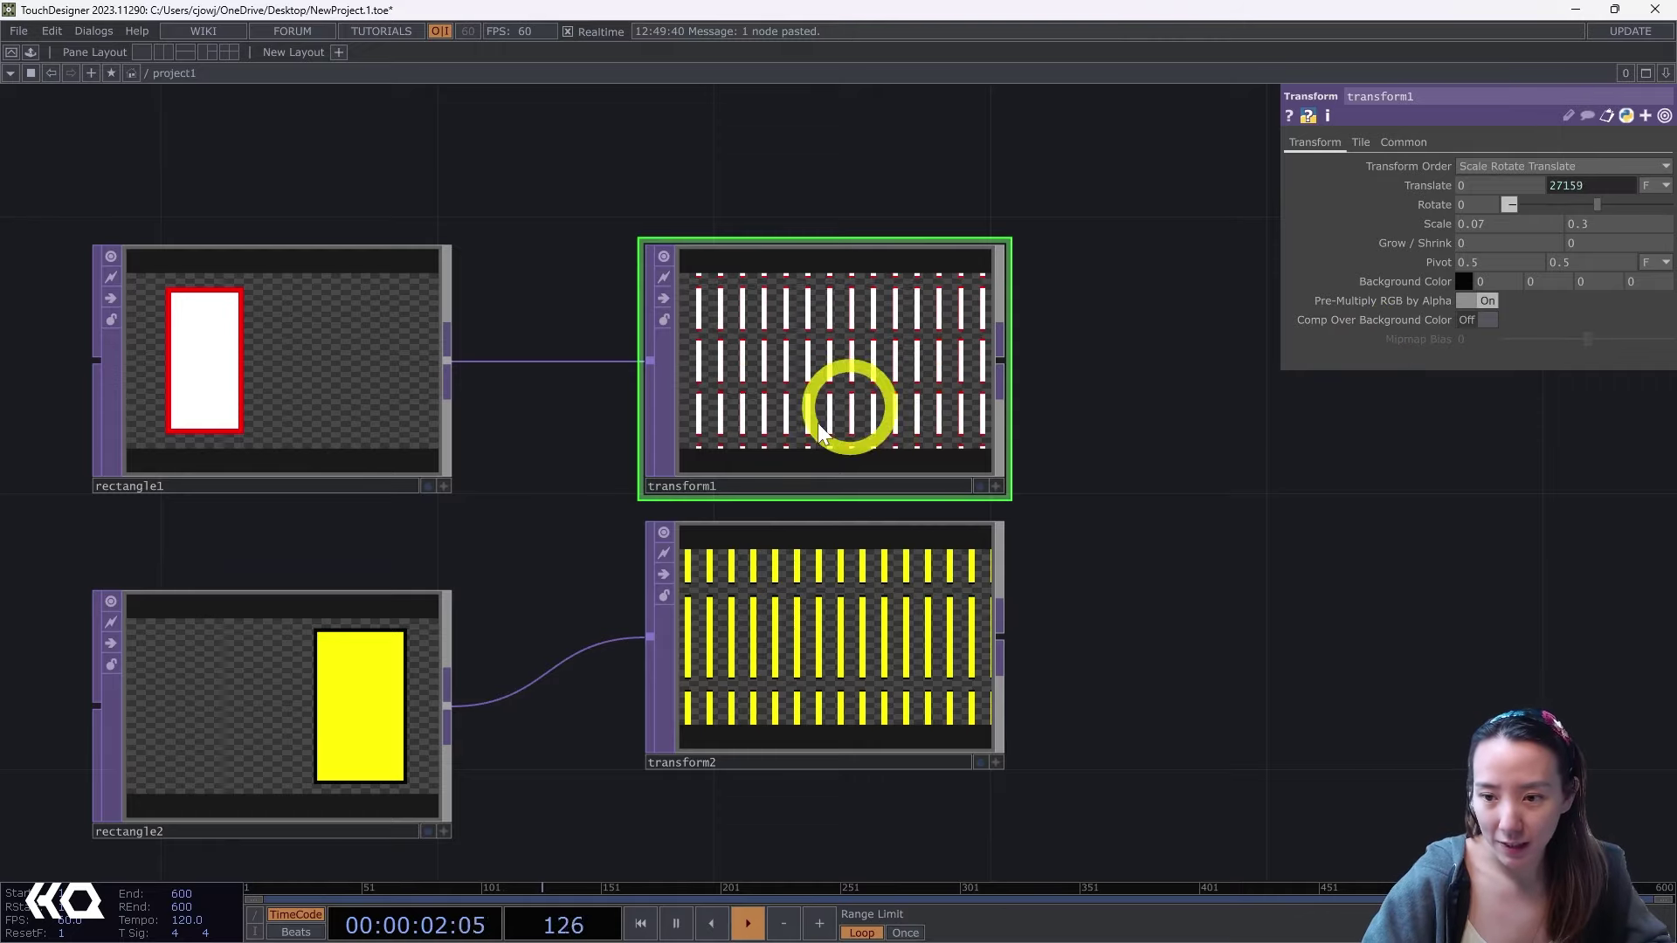
pyautogui.click(1438, 187)
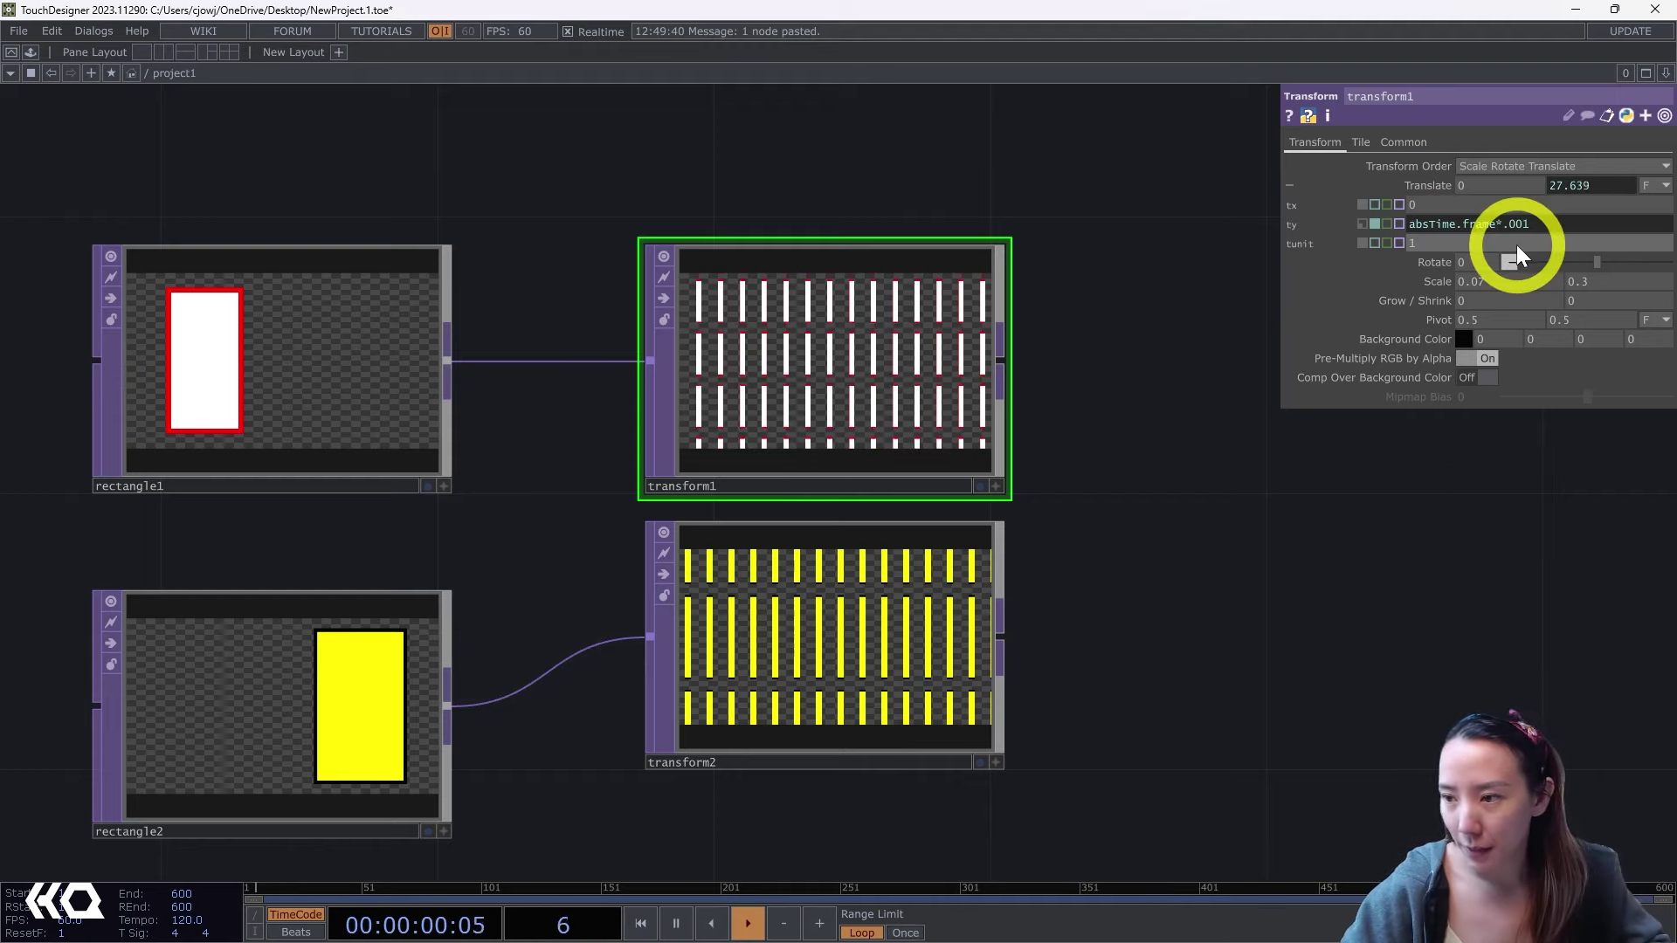
# Copy the absTime.frame*.001 expression from transform1 into transform2's vertical translate.
pyautogui.moveTo(1524, 225); pyautogui.dragTo(1340, 231)
pyautogui.click(830, 657)
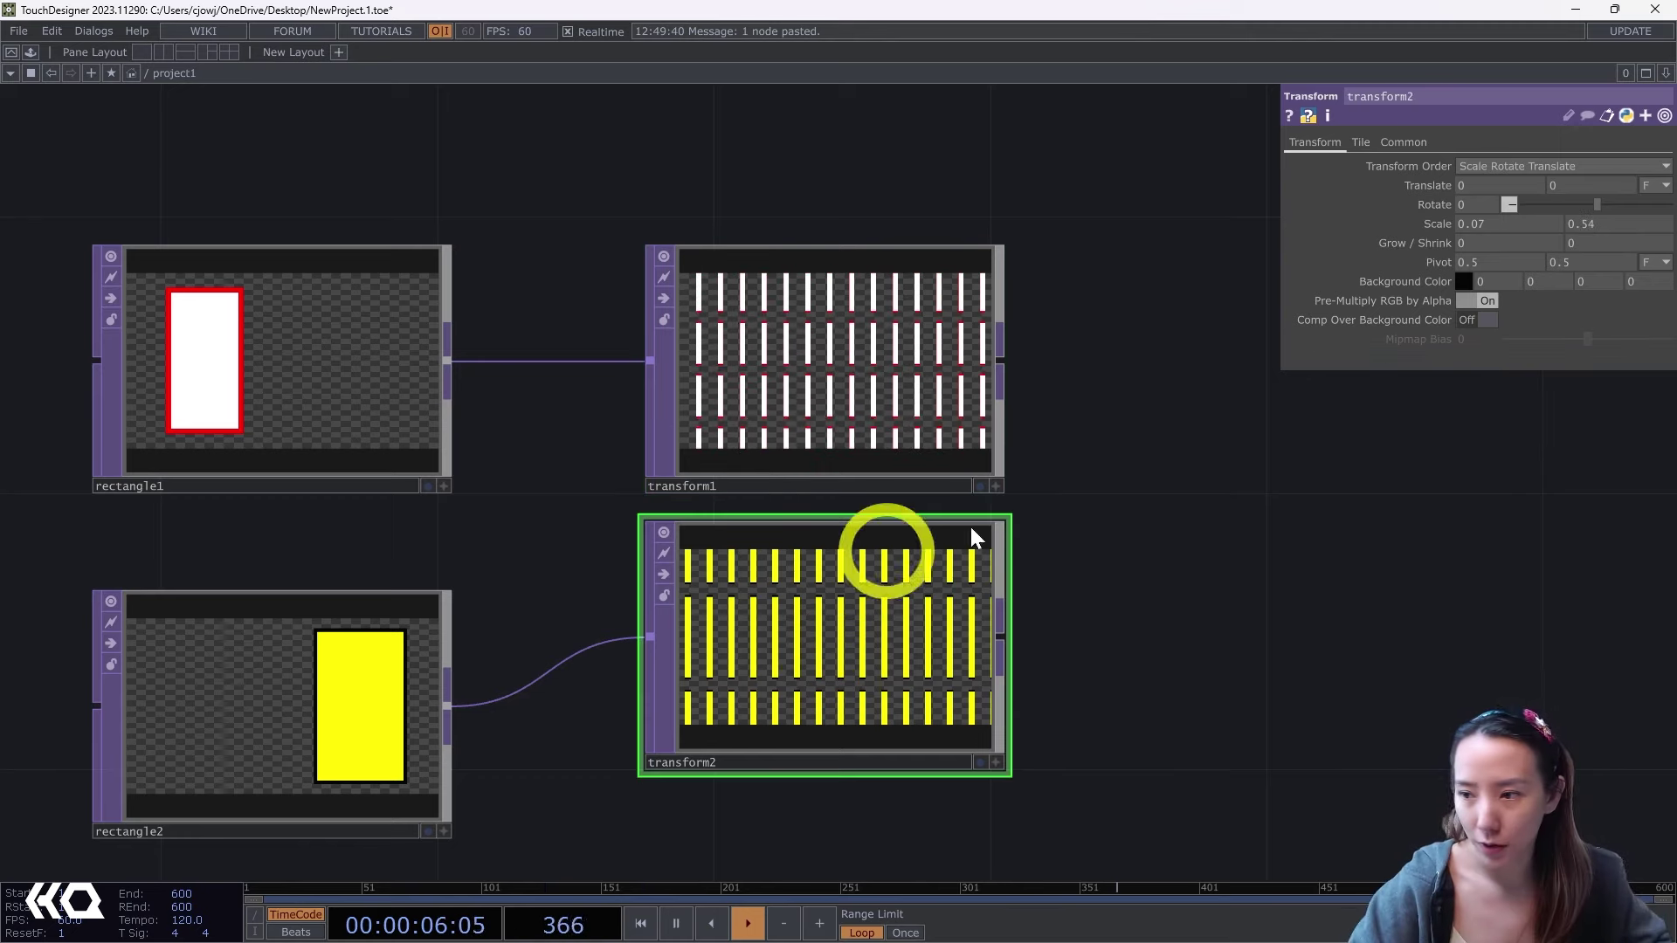
pyautogui.click(1425, 187)
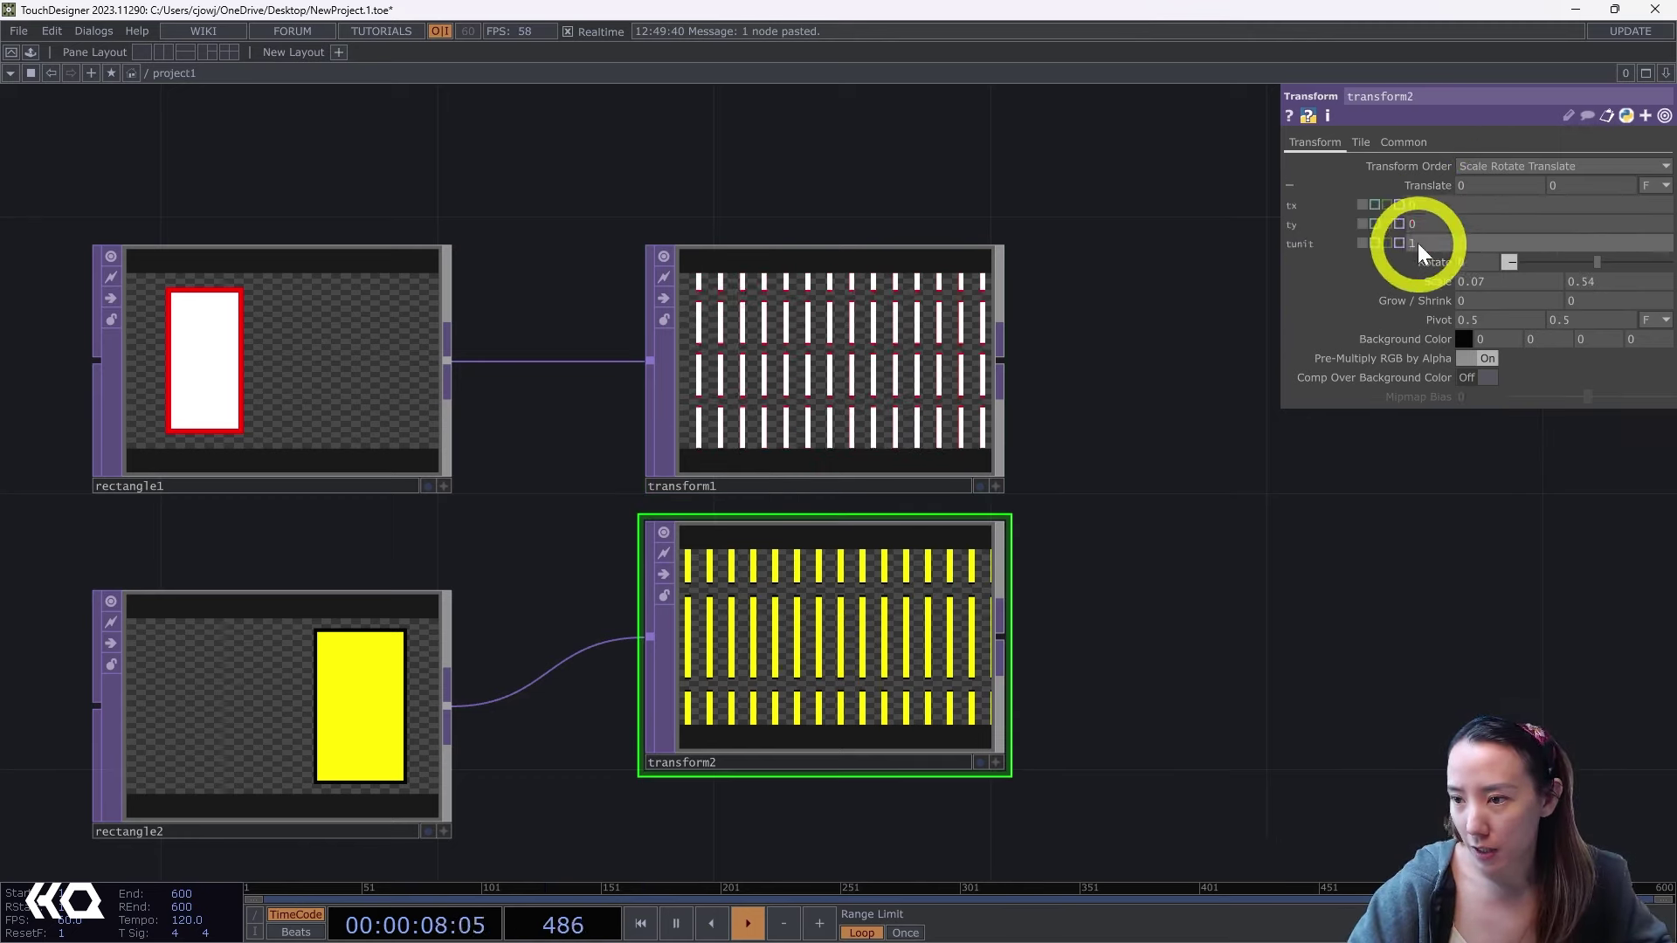
pyautogui.click(1412, 222)
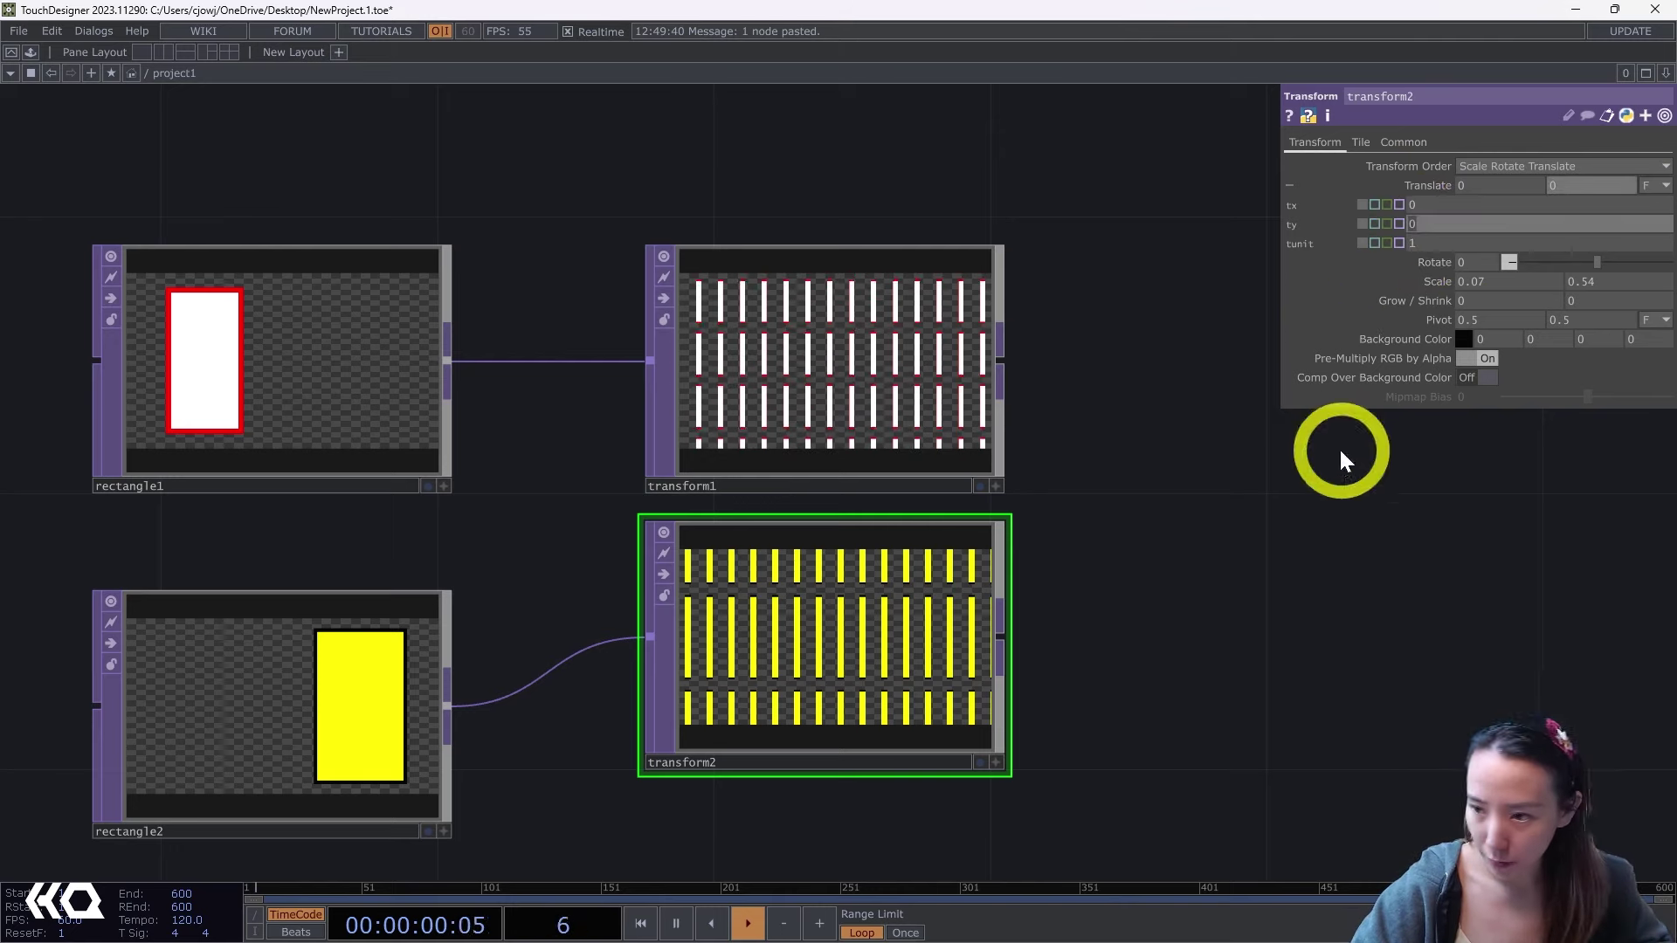
pyautogui.press('Return')
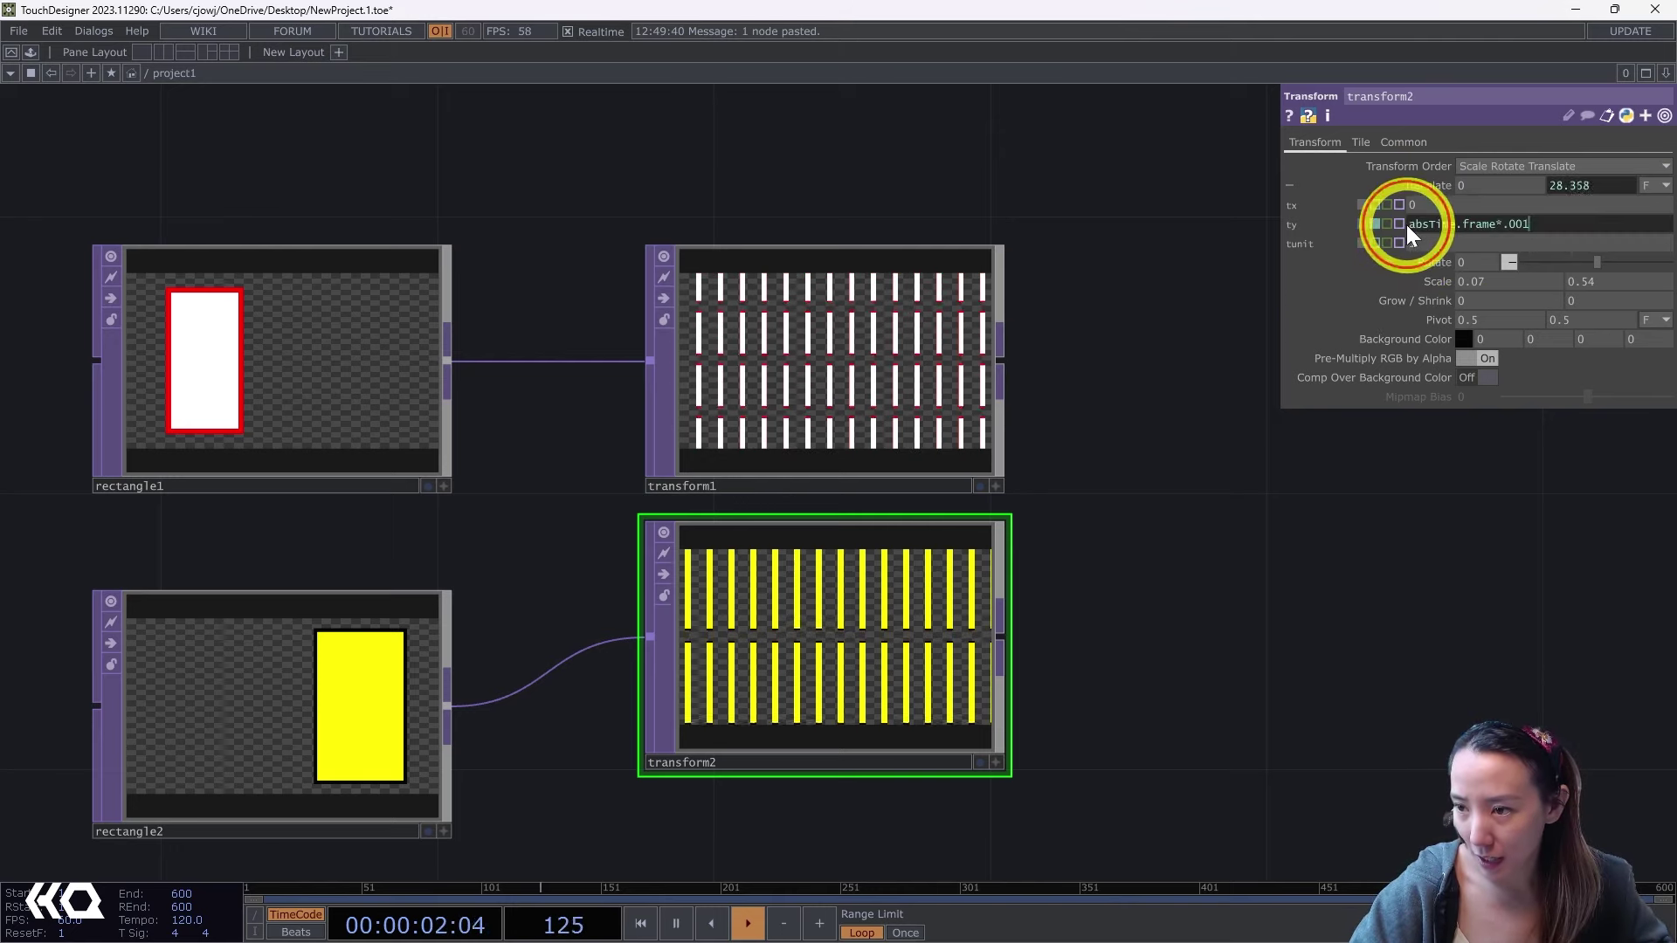
# Reverse the yellow stripes' motion by changing the vertical translate expression to -absTime.frame*.001.
pyautogui.click(1409, 223)
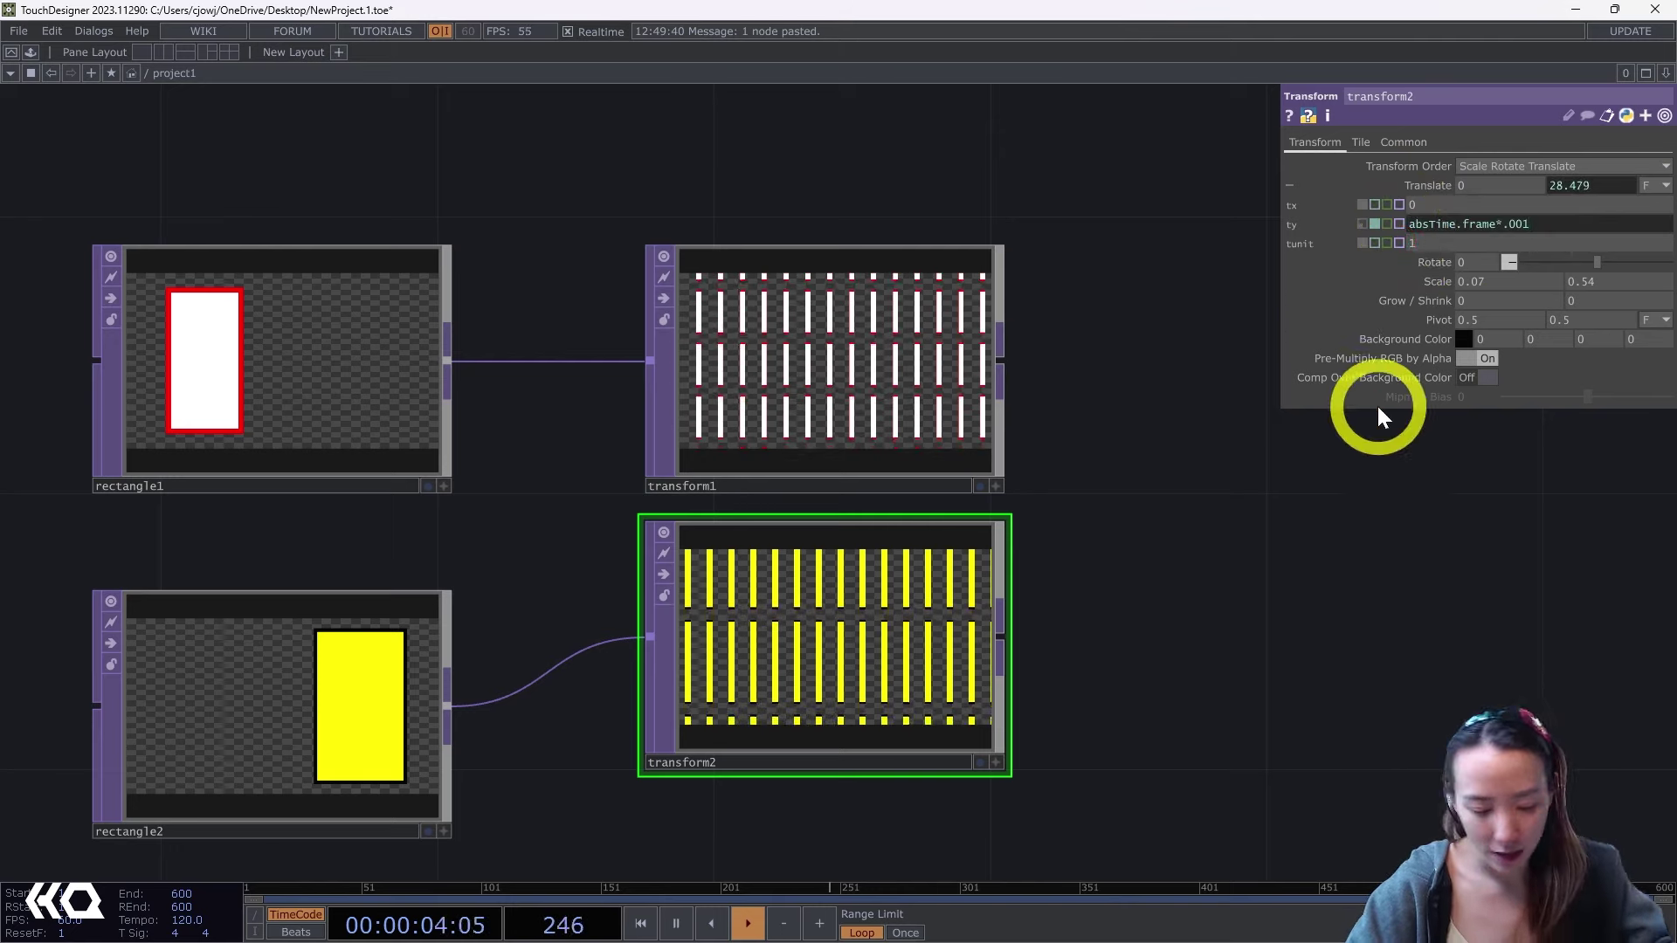
pyautogui.write('-')
pyautogui.click(1357, 456)
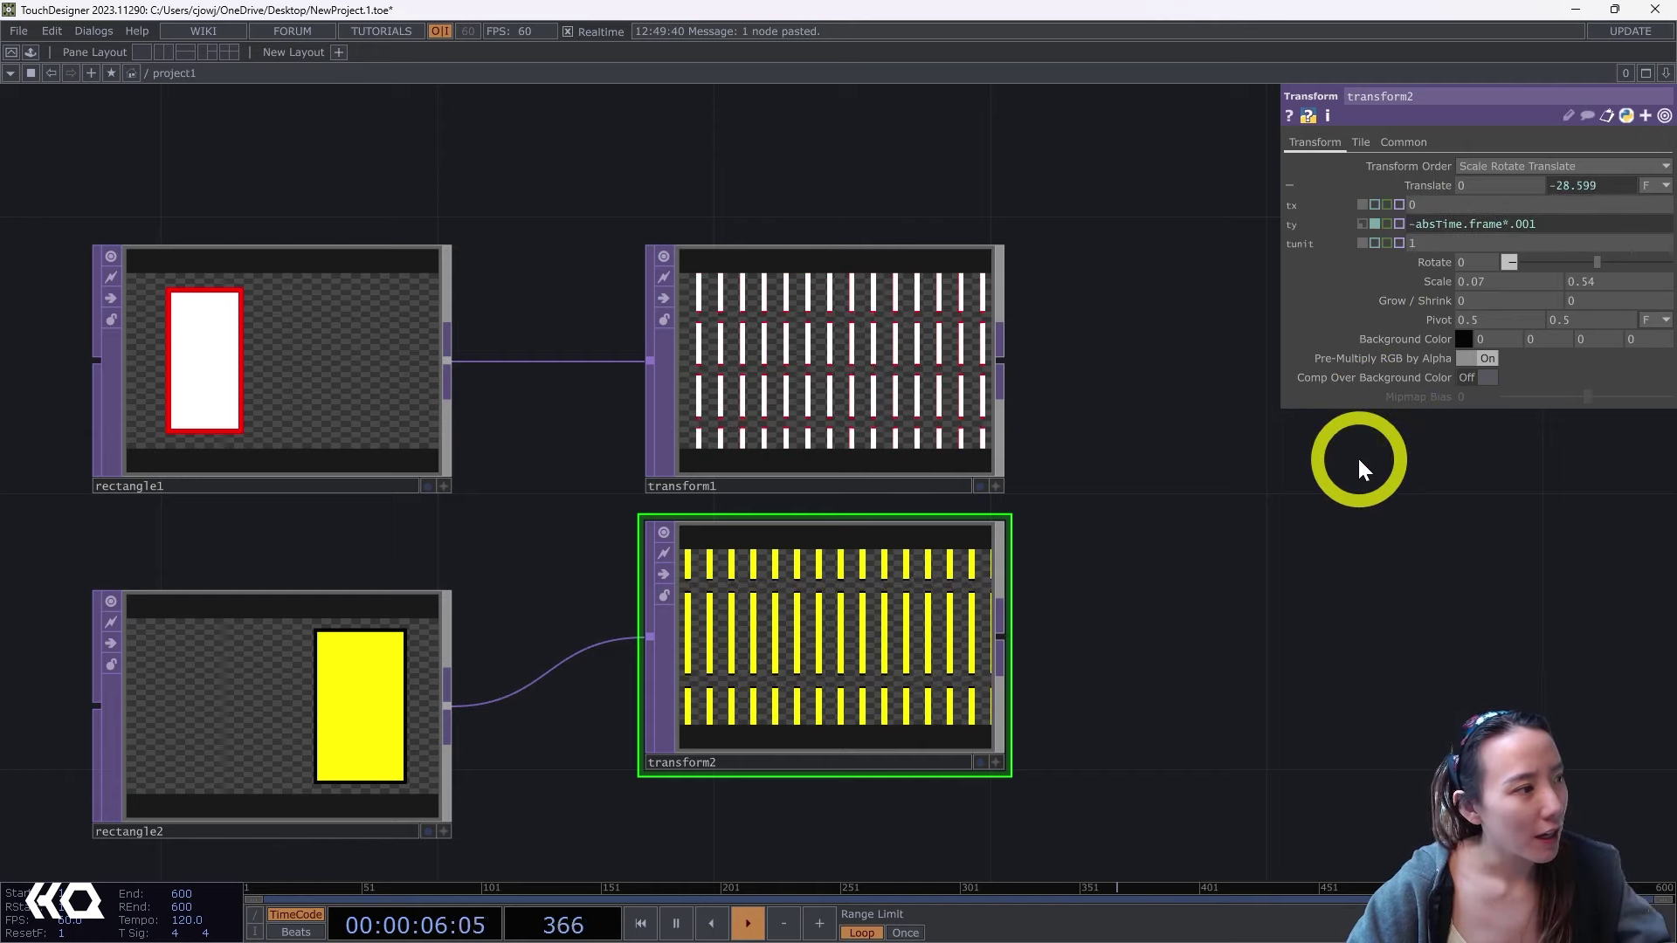
# Speed up the yellow stripes by changing transform2's vertical translate expression to -absTime.frame*.002.
pyautogui.click(1546, 222)
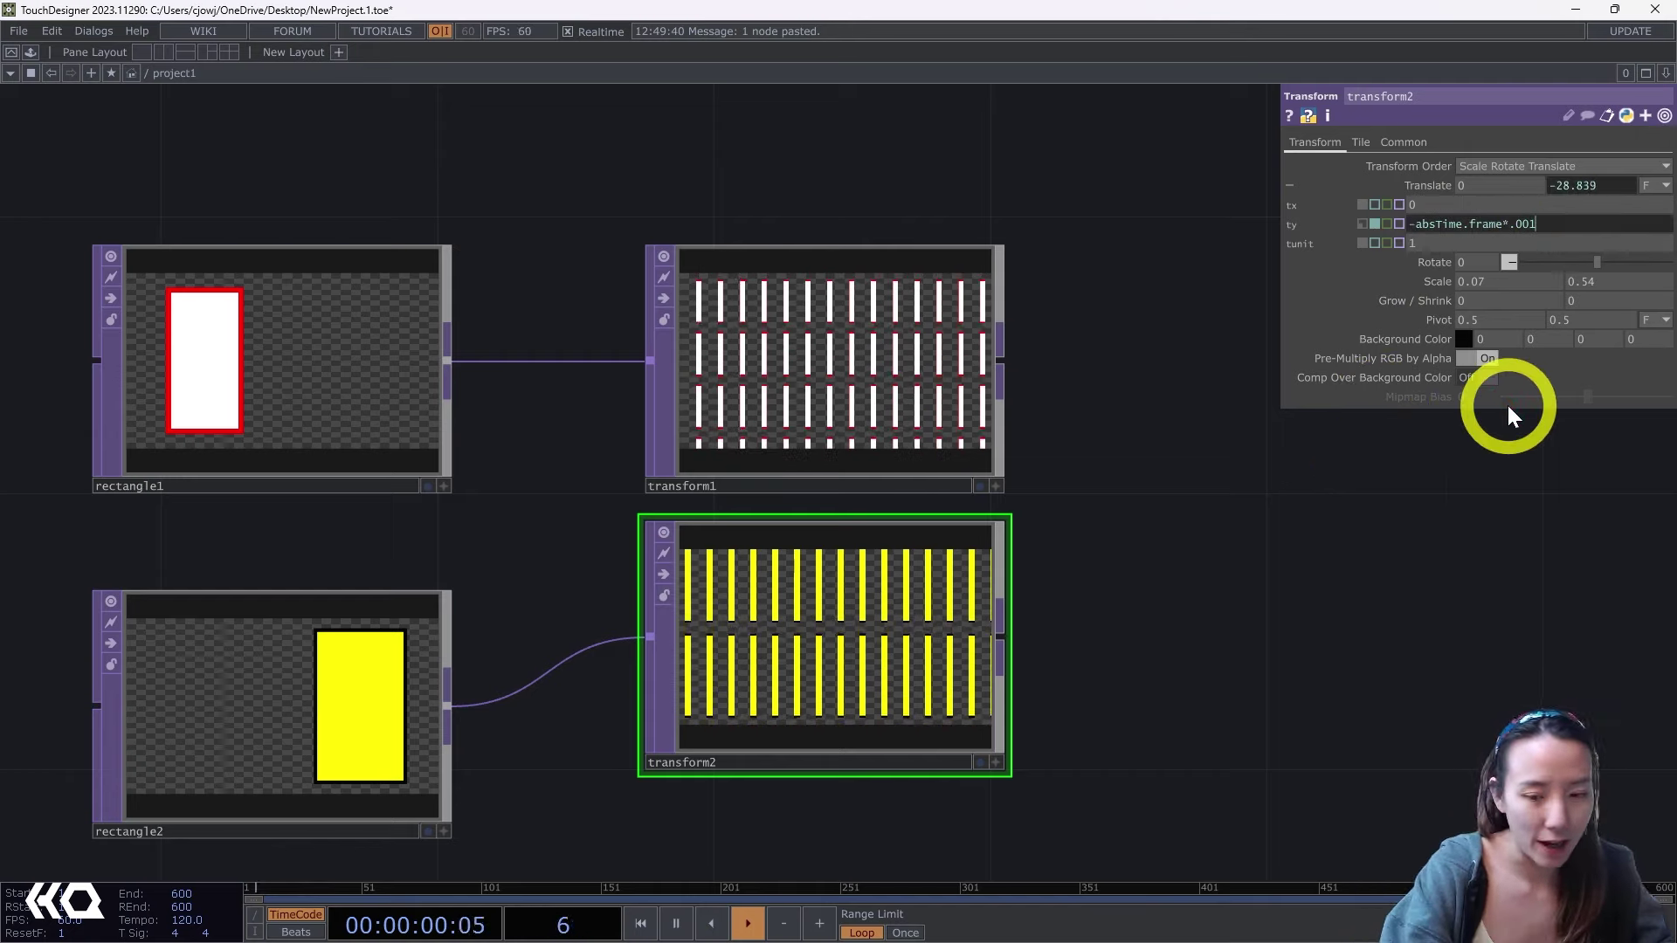
pyautogui.press('BackSpace')
pyautogui.write('2')
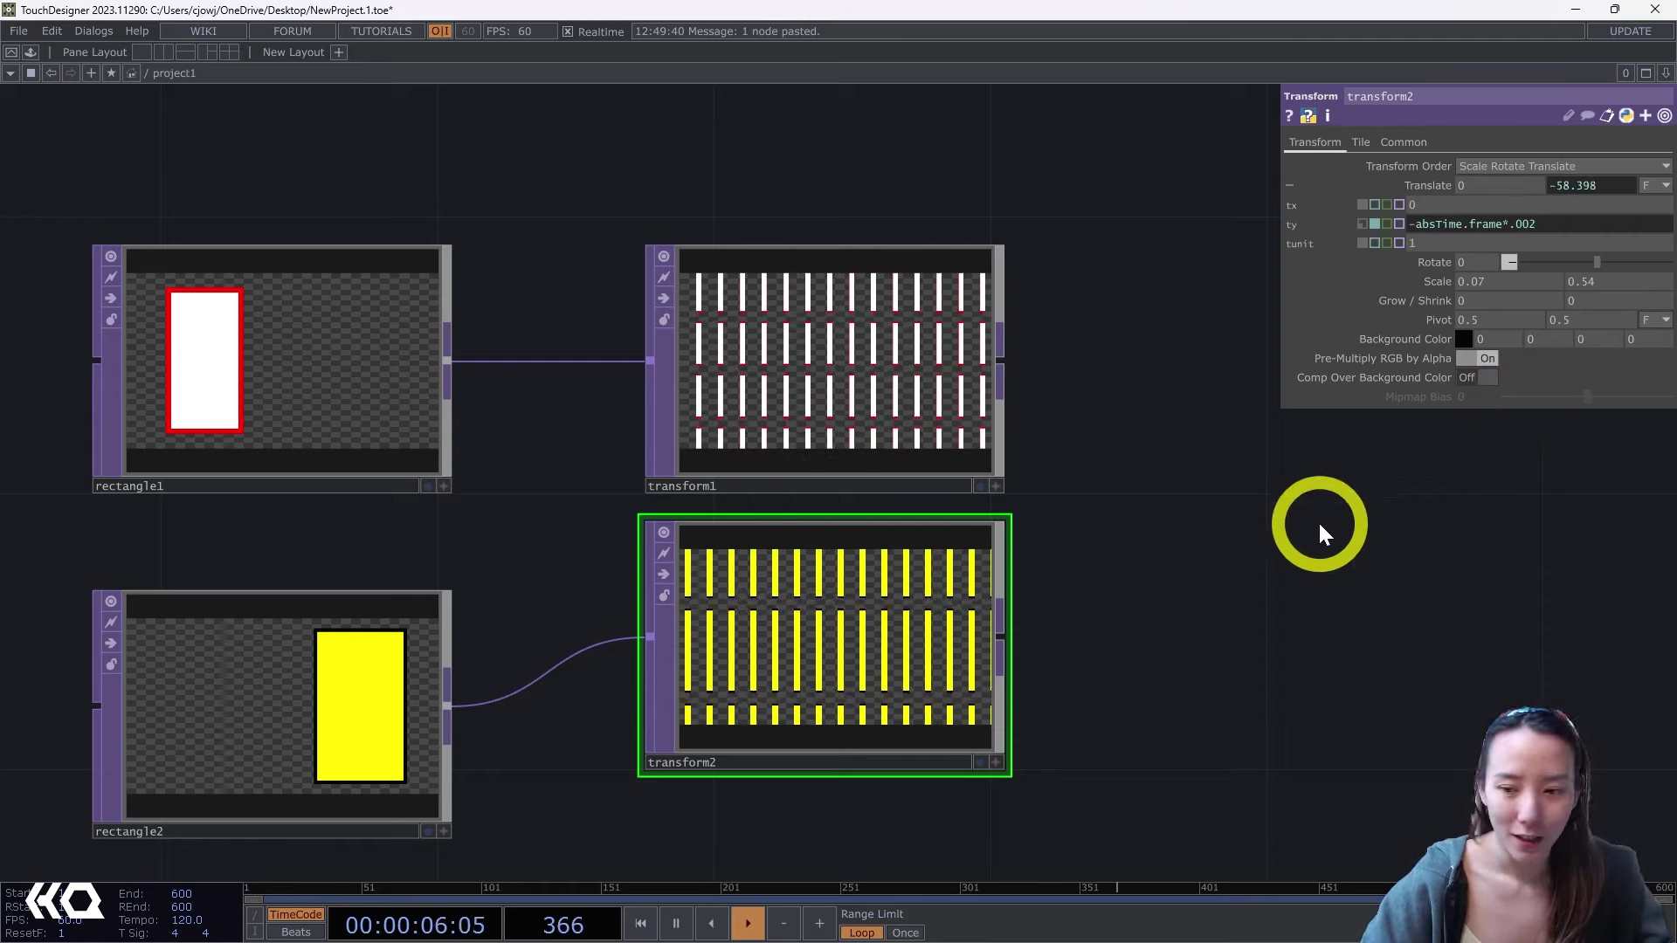
# Add an Over TOP after transform1 and wire transform2 into its second input to combine both stripe patterns.
pyautogui.moveTo(1258, 472); pyautogui.dragTo(947, 464)
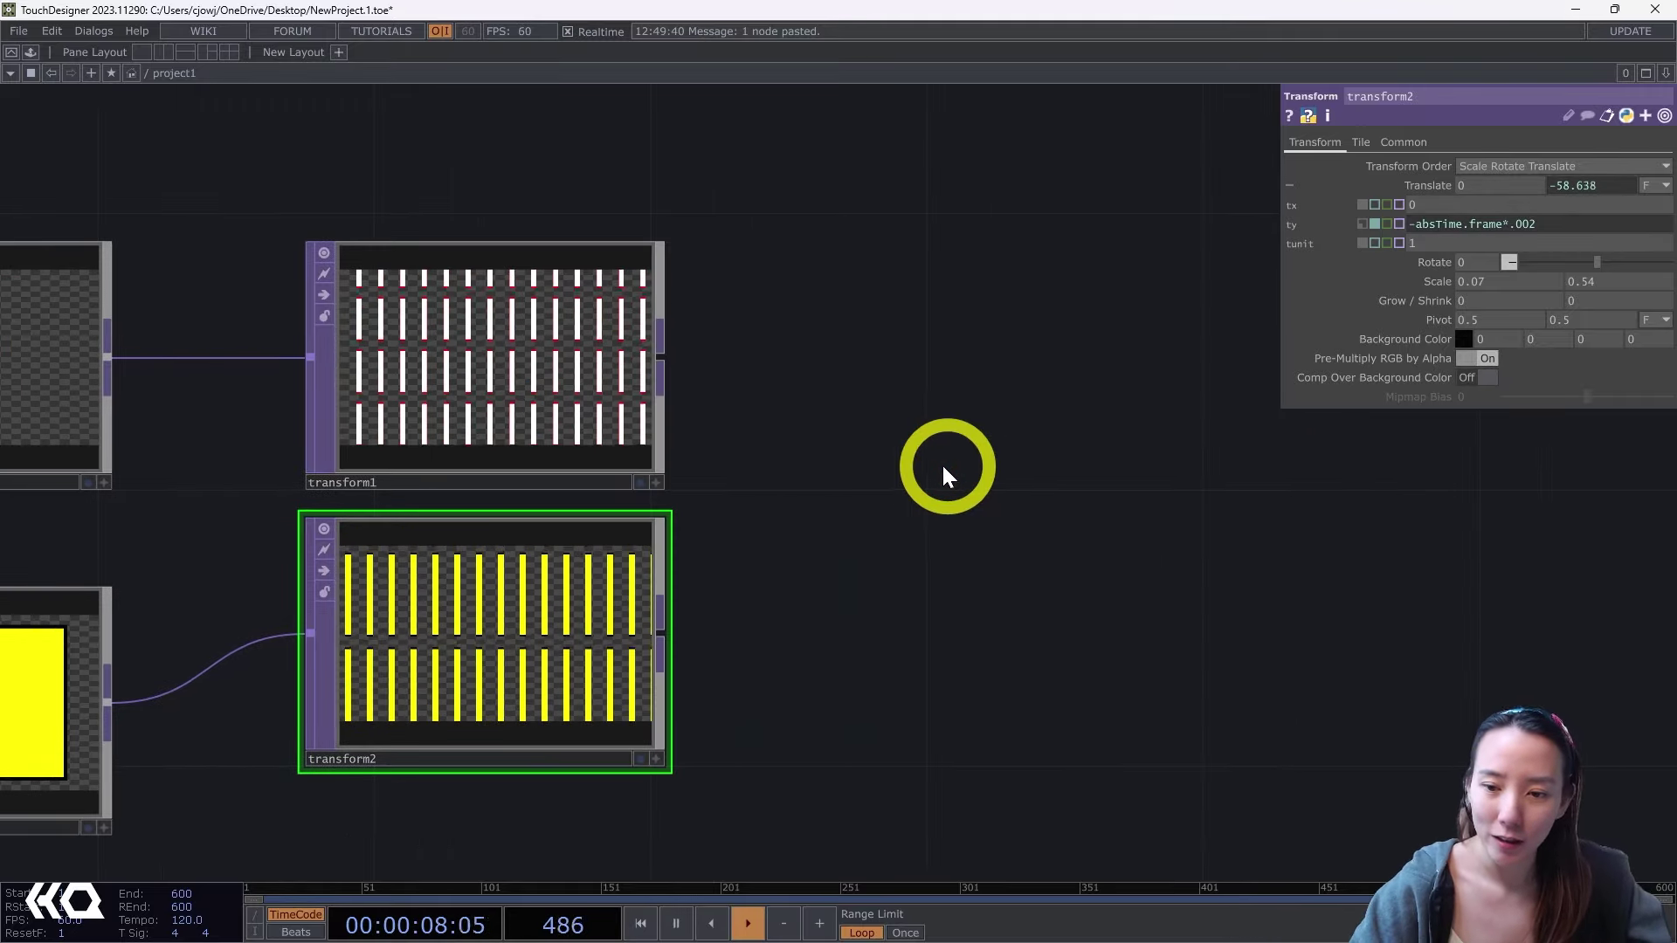
pyautogui.rightClick(658, 357)
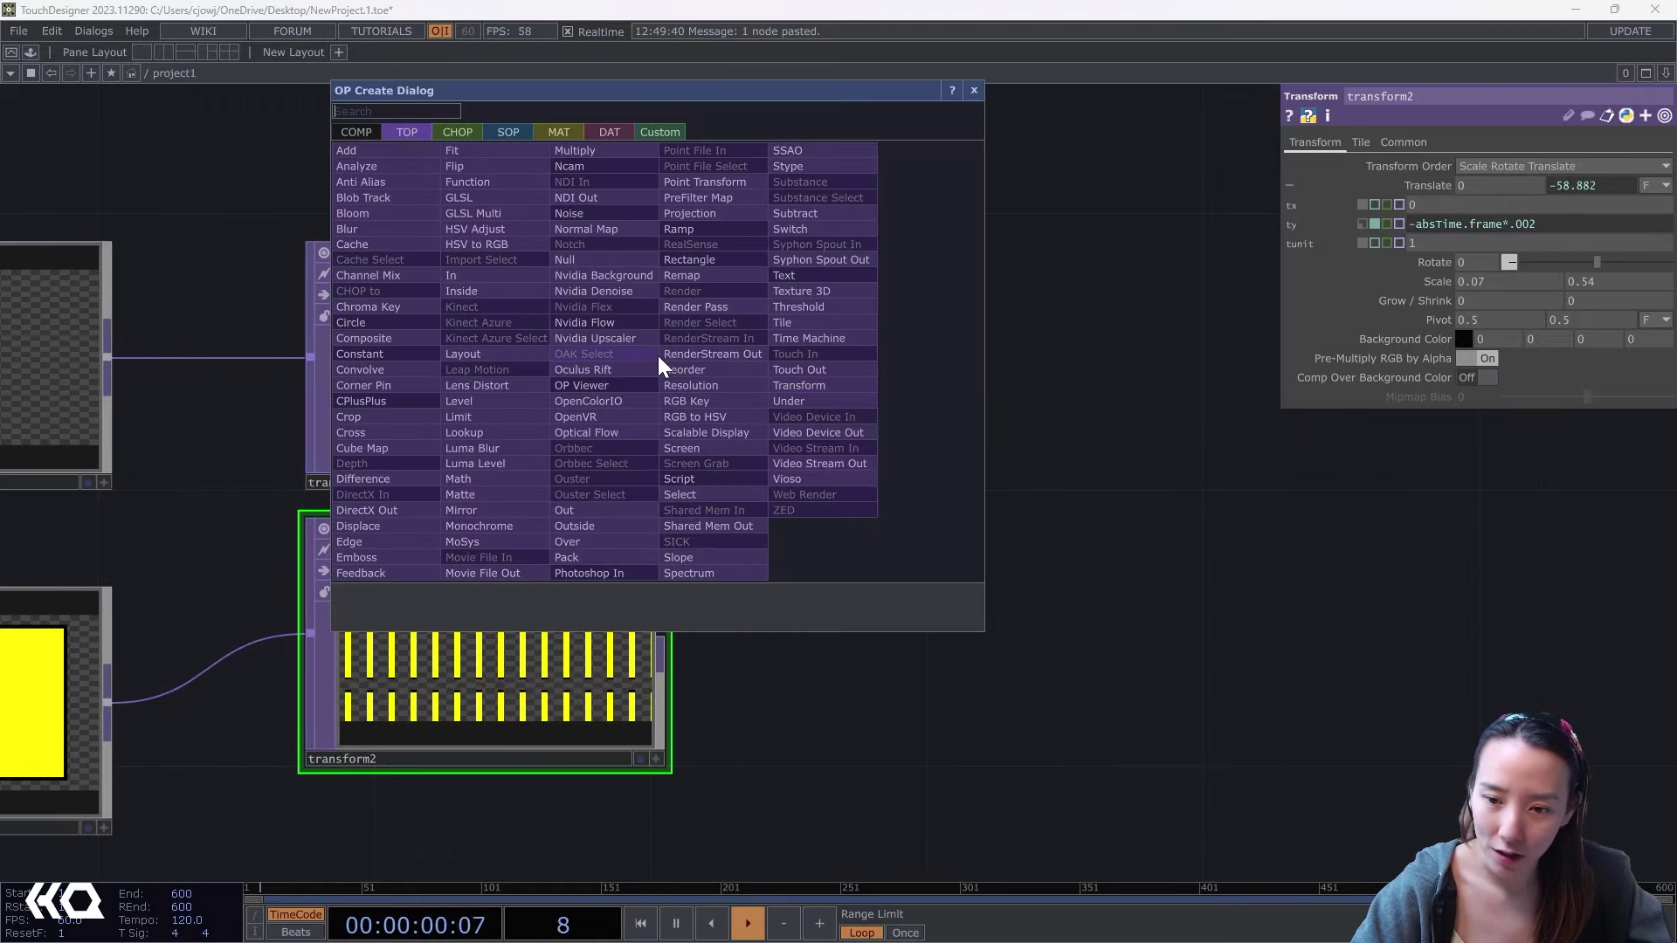
pyautogui.click(590, 535)
pyautogui.click(887, 498)
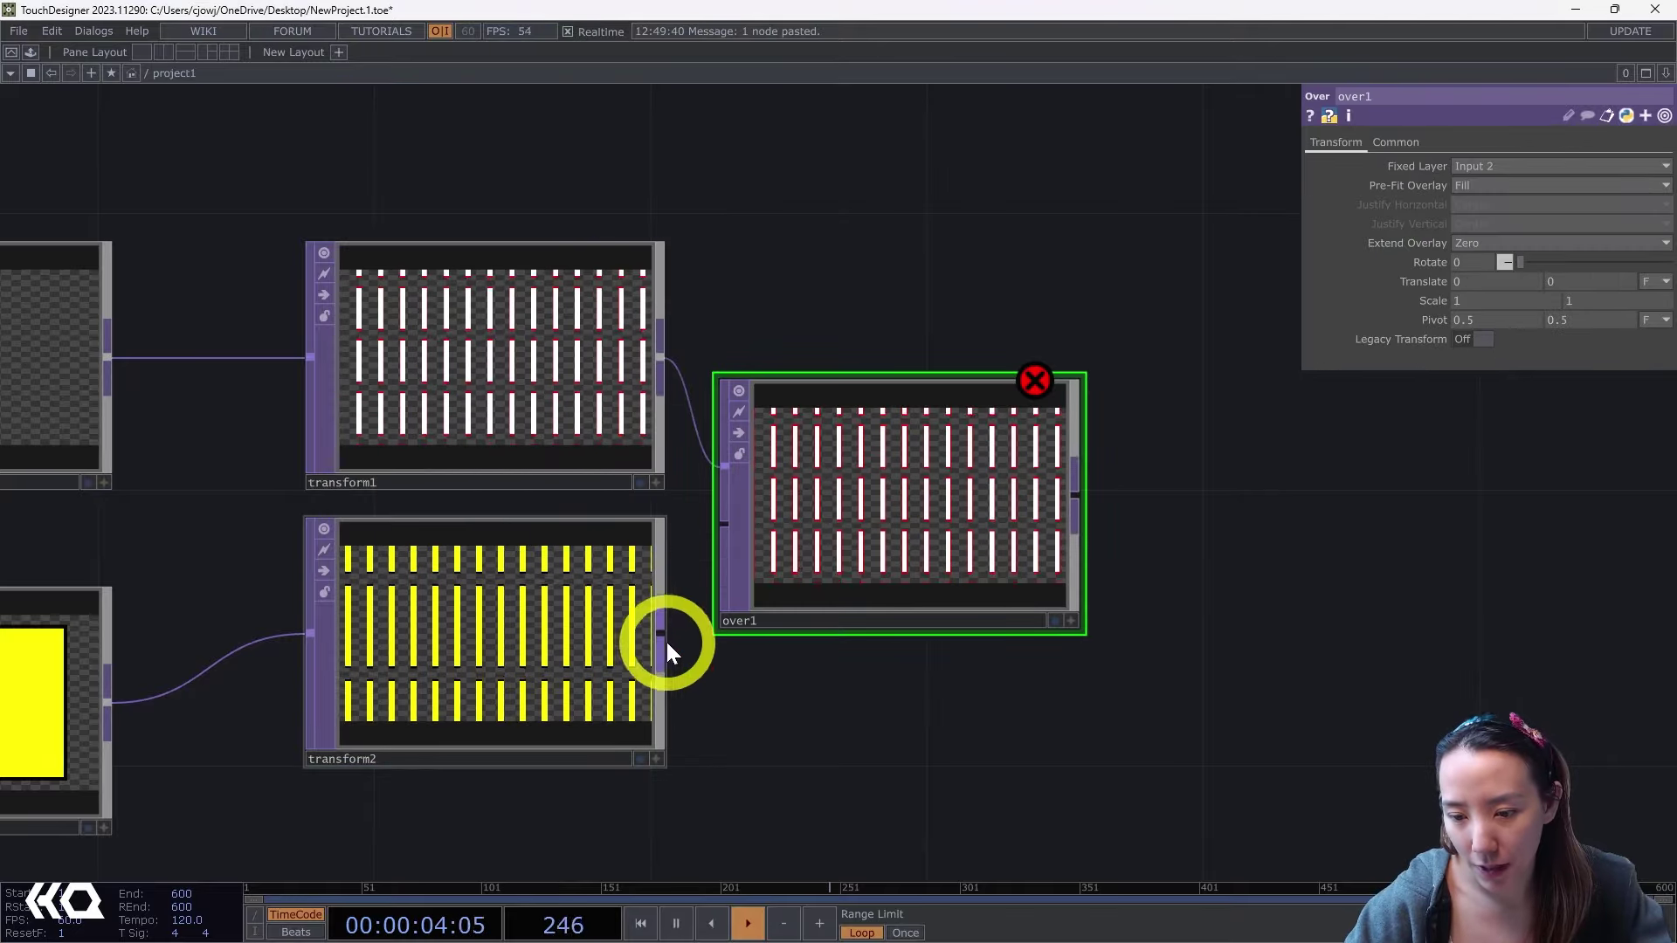
pyautogui.moveTo(664, 635); pyautogui.dragTo(722, 541)
pyautogui.scroll(6, 760, 490)
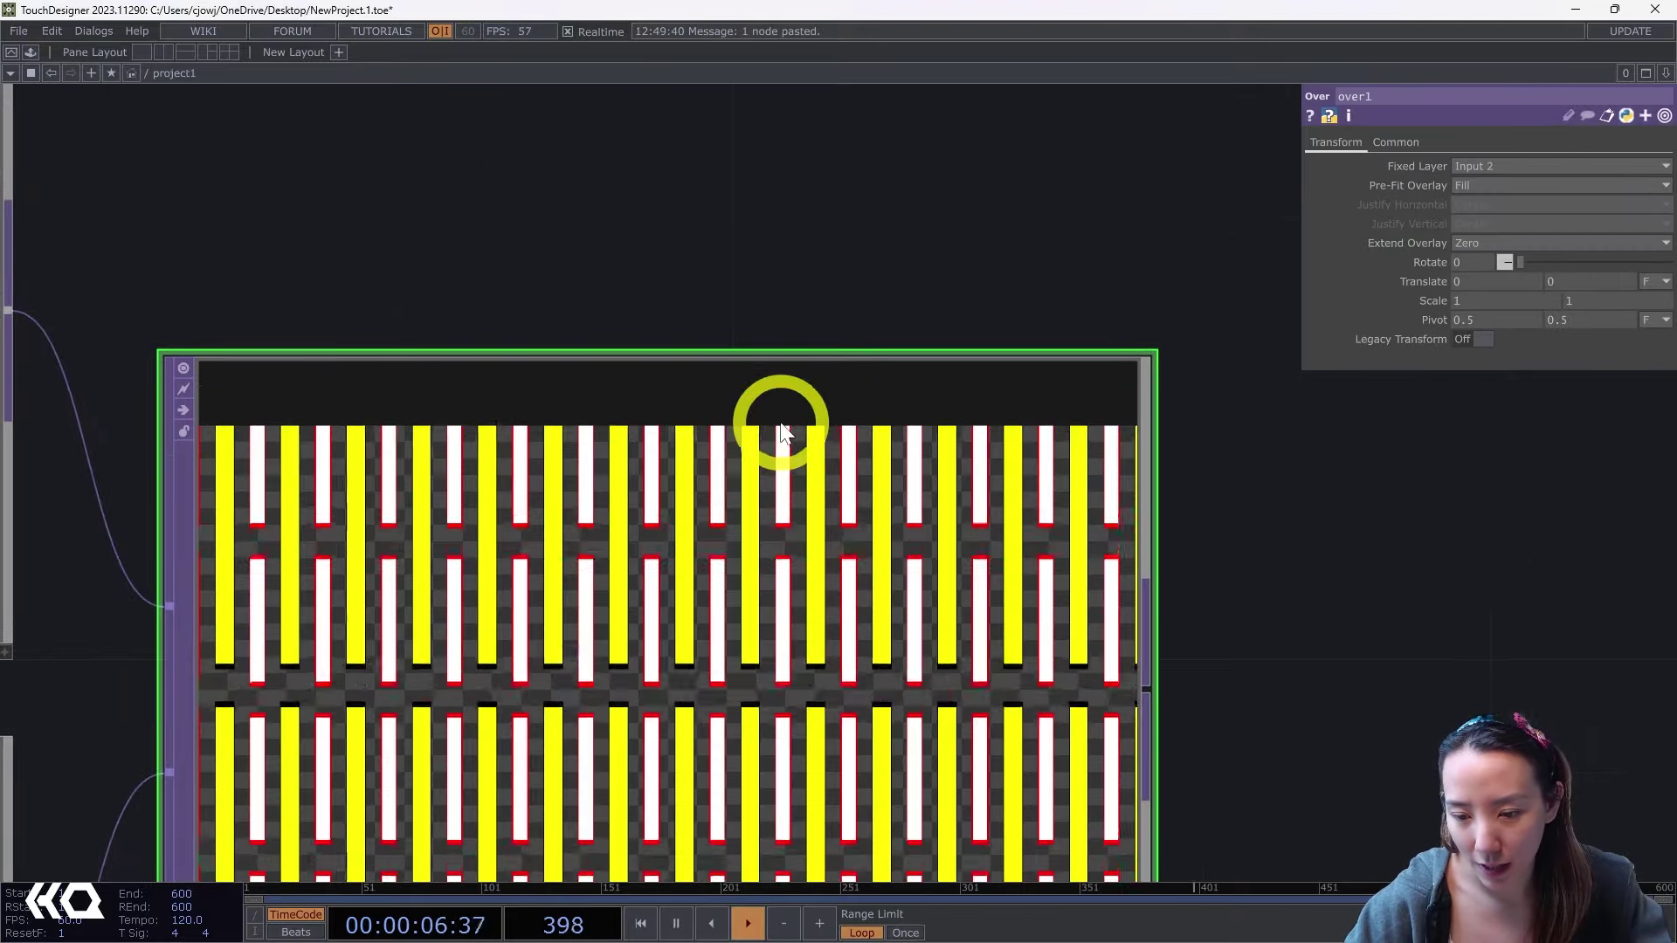
# Add a Null TOP connected to the output of over1, leaving a gap between the two nodes.
pyautogui.moveTo(1215, 594); pyautogui.dragTo(1061, 220)
pyautogui.scroll(-5, 1088, 506)
pyautogui.moveTo(1127, 576); pyautogui.dragTo(702, 637)
pyautogui.rightClick(612, 469)
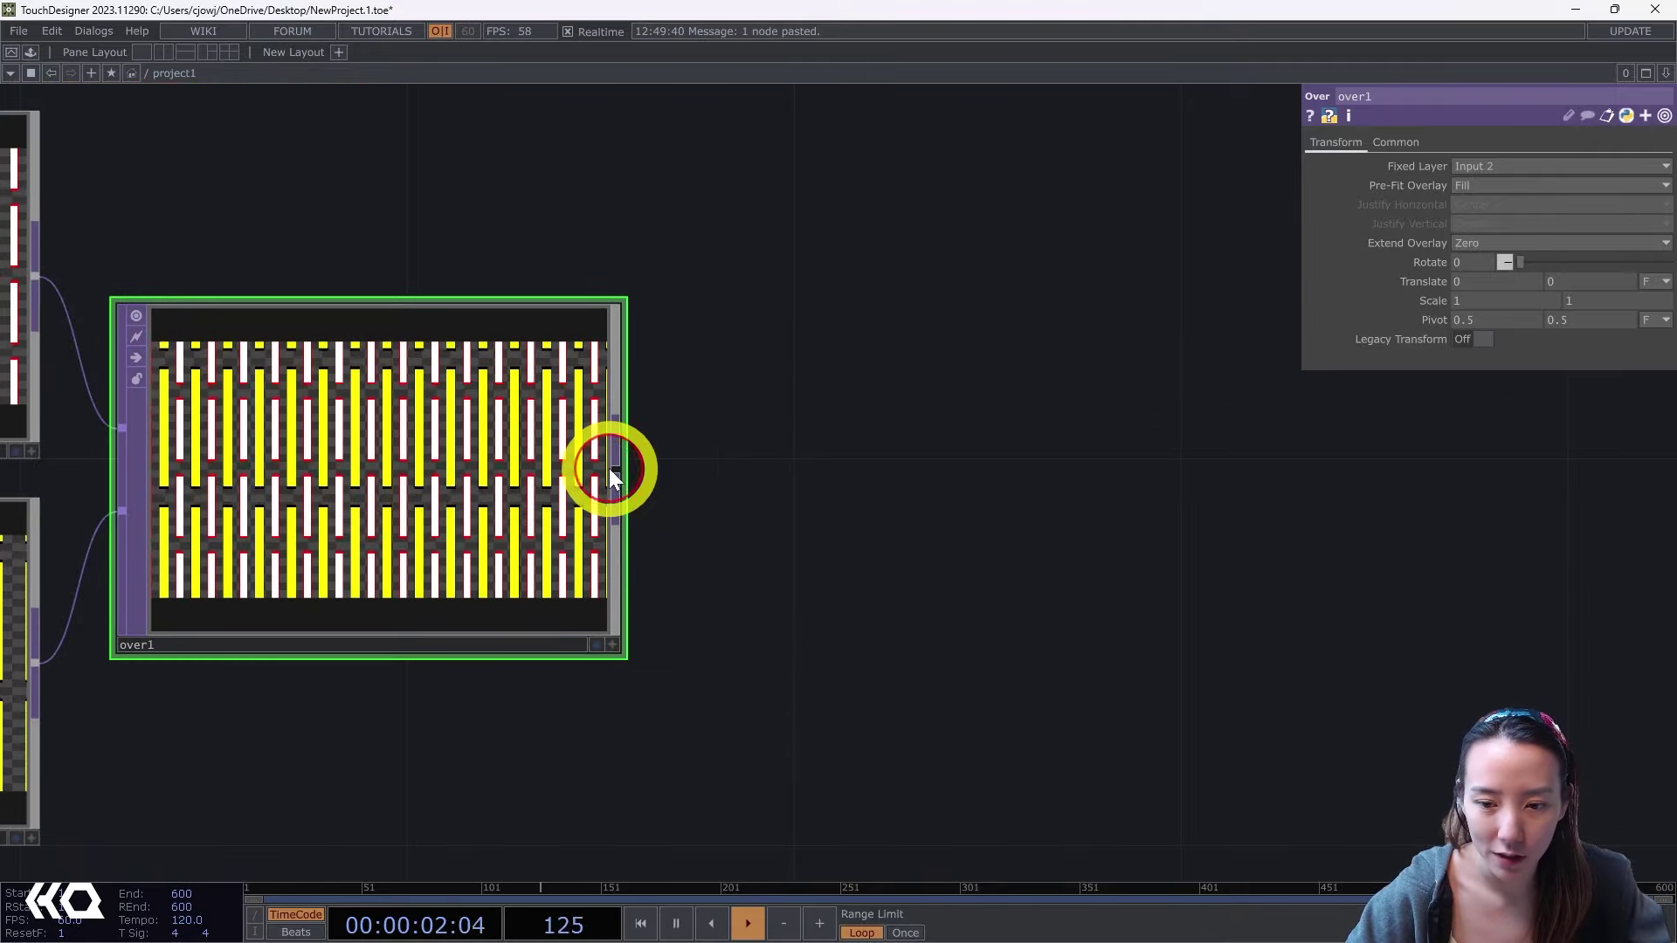
pyautogui.click(617, 472)
pyautogui.write('nu')
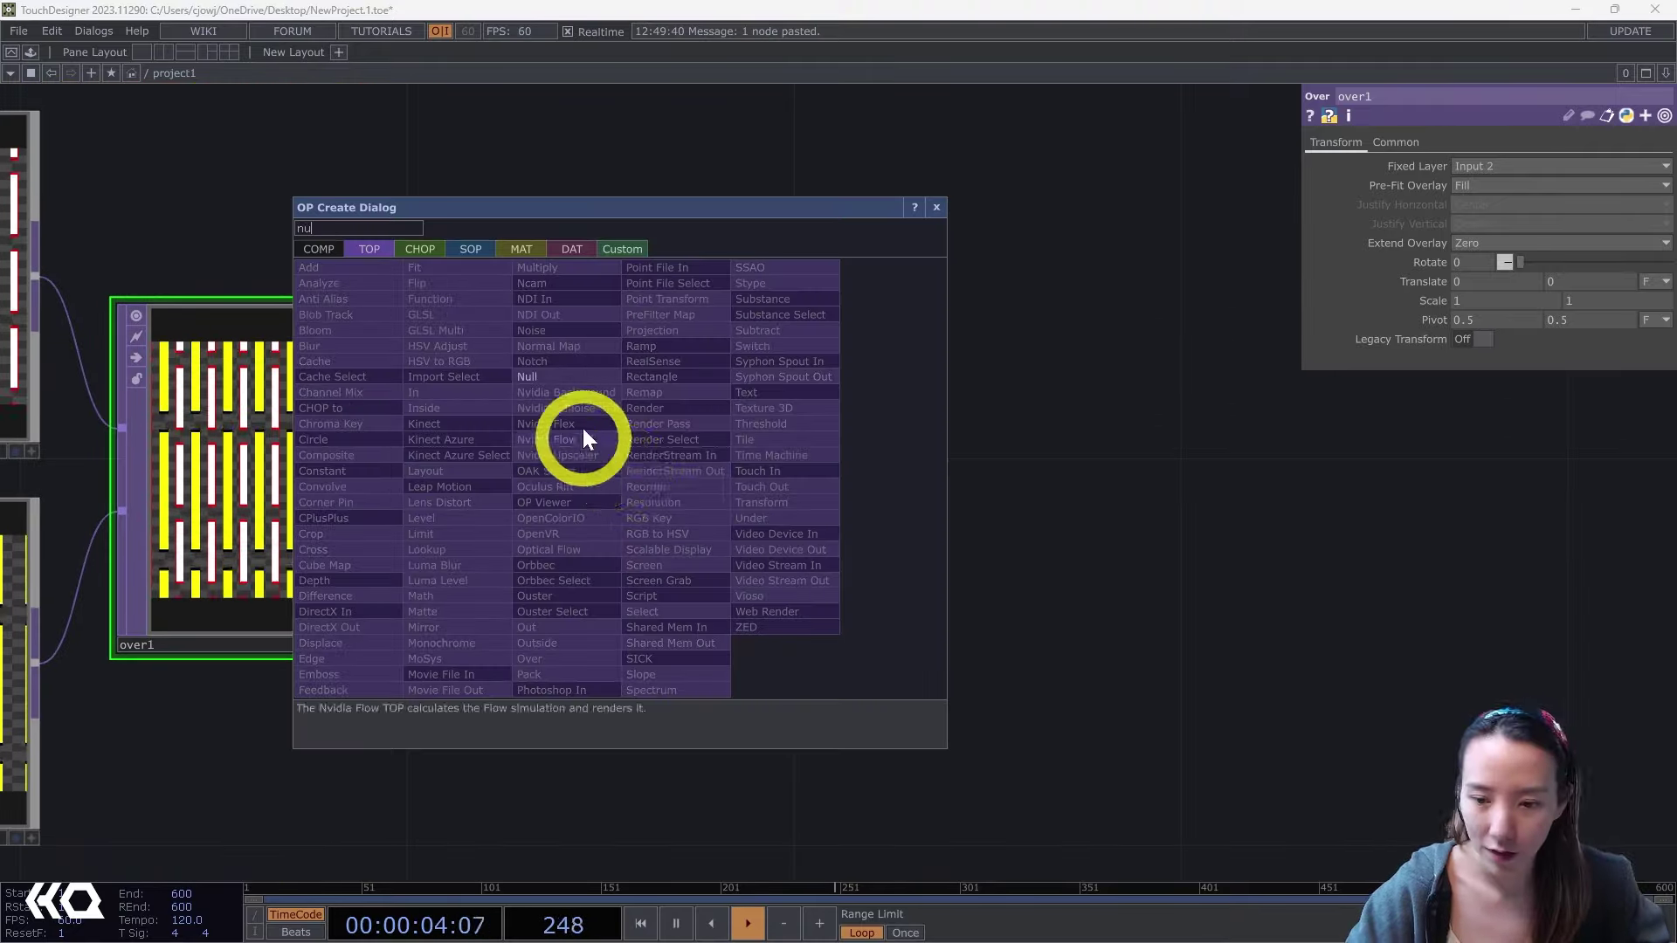
pyautogui.click(564, 382)
pyautogui.click(1425, 482)
pyautogui.moveTo(1073, 841); pyautogui.dragTo(802, 883)
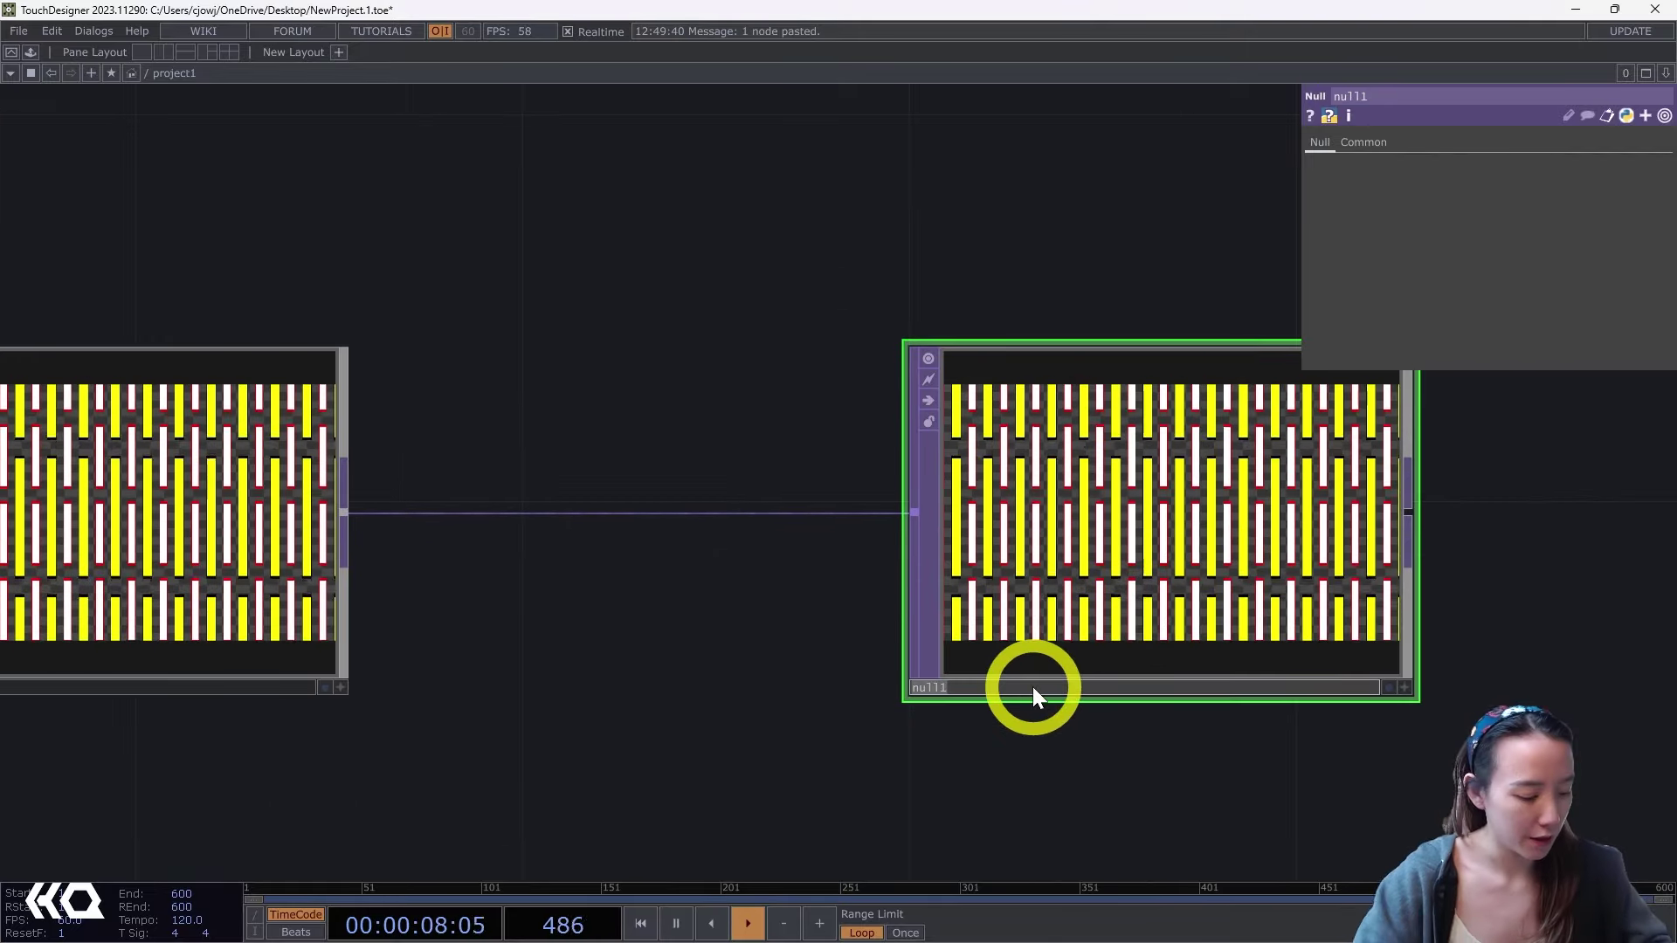
# Rename the Null TOP to OUT and display its image as the network background.
pyautogui.click(1033, 688)
pyautogui.write('OUT')
pyautogui.click(1066, 803)
pyautogui.click(1389, 689)
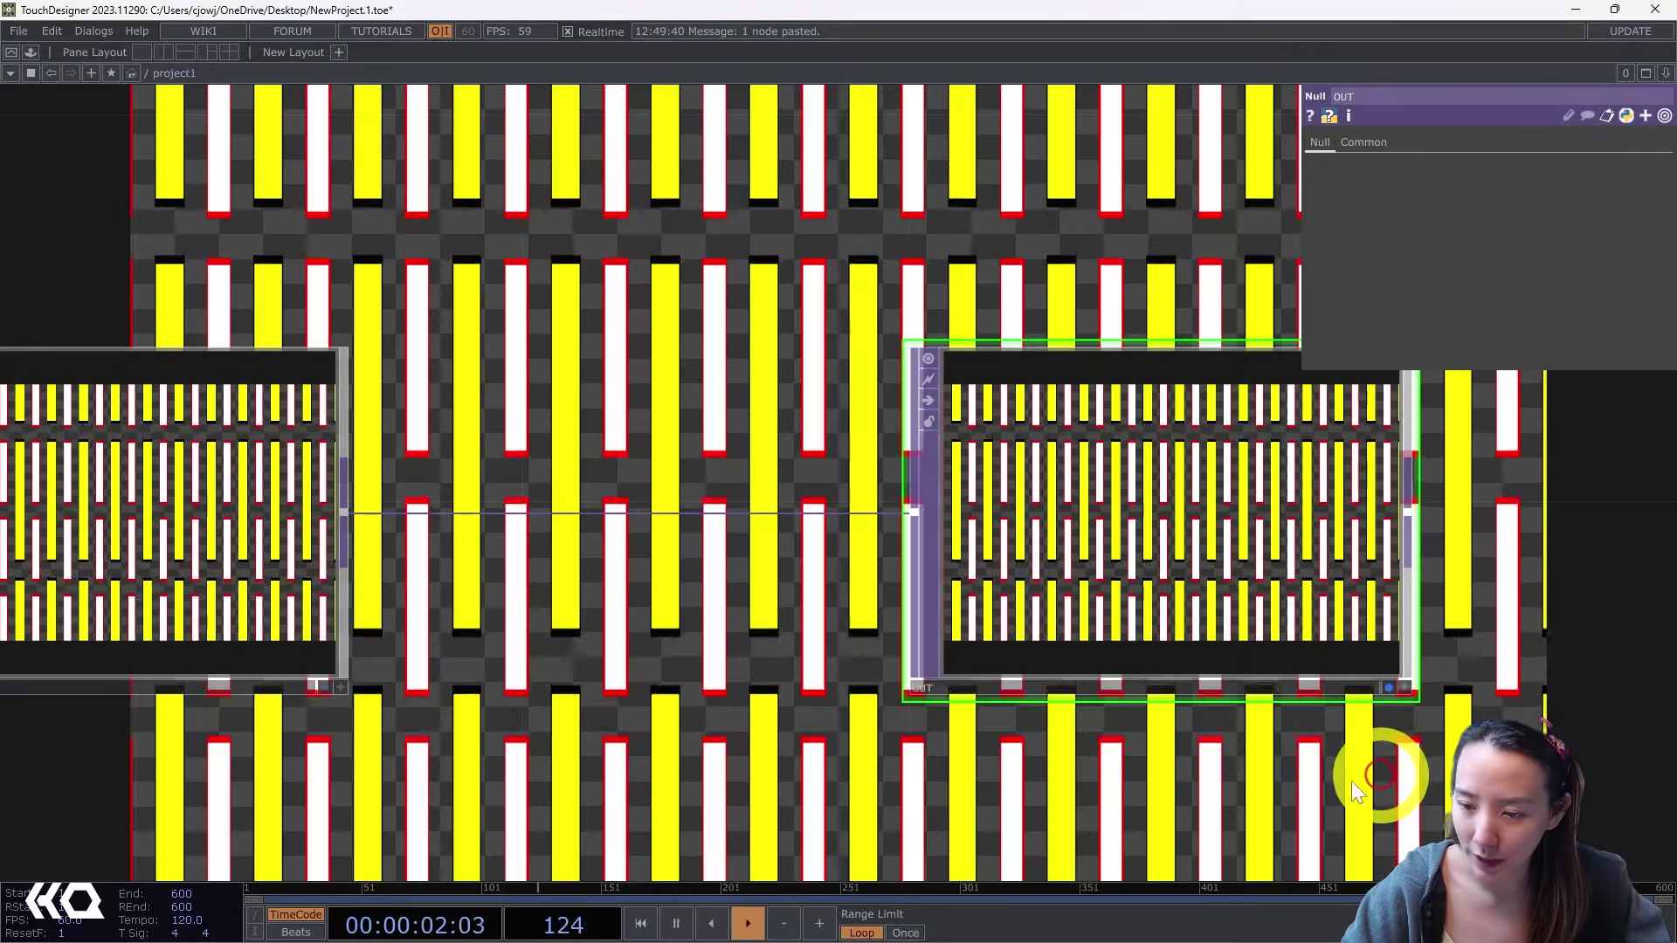
# Move the OUT node farther away from over1 to make room for more operators between them.
pyautogui.scroll(-3, 1153, 699)
pyautogui.moveTo(1136, 732); pyautogui.dragTo(673, 669)
pyautogui.moveTo(677, 505); pyautogui.dragTo(1267, 519)
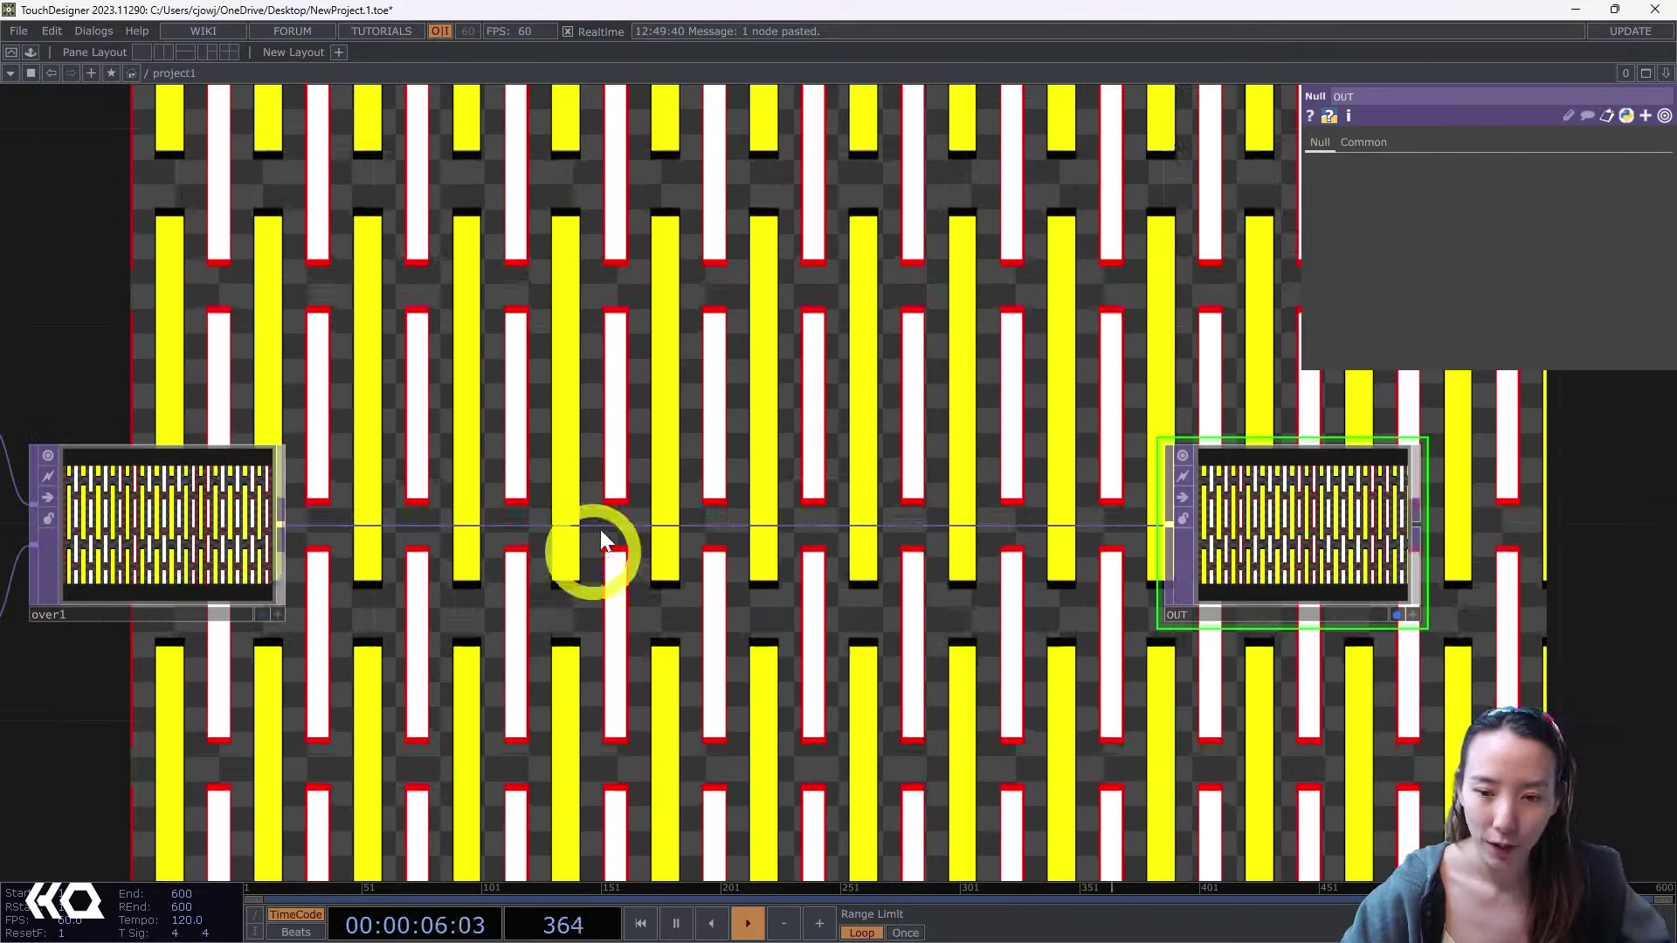
# Add a Noise TOP to the network below over1.
pyautogui.moveTo(1112, 636); pyautogui.dragTo(1579, 553)
pyautogui.scroll(3, 961, 450)
pyautogui.scroll(-5, 898, 455)
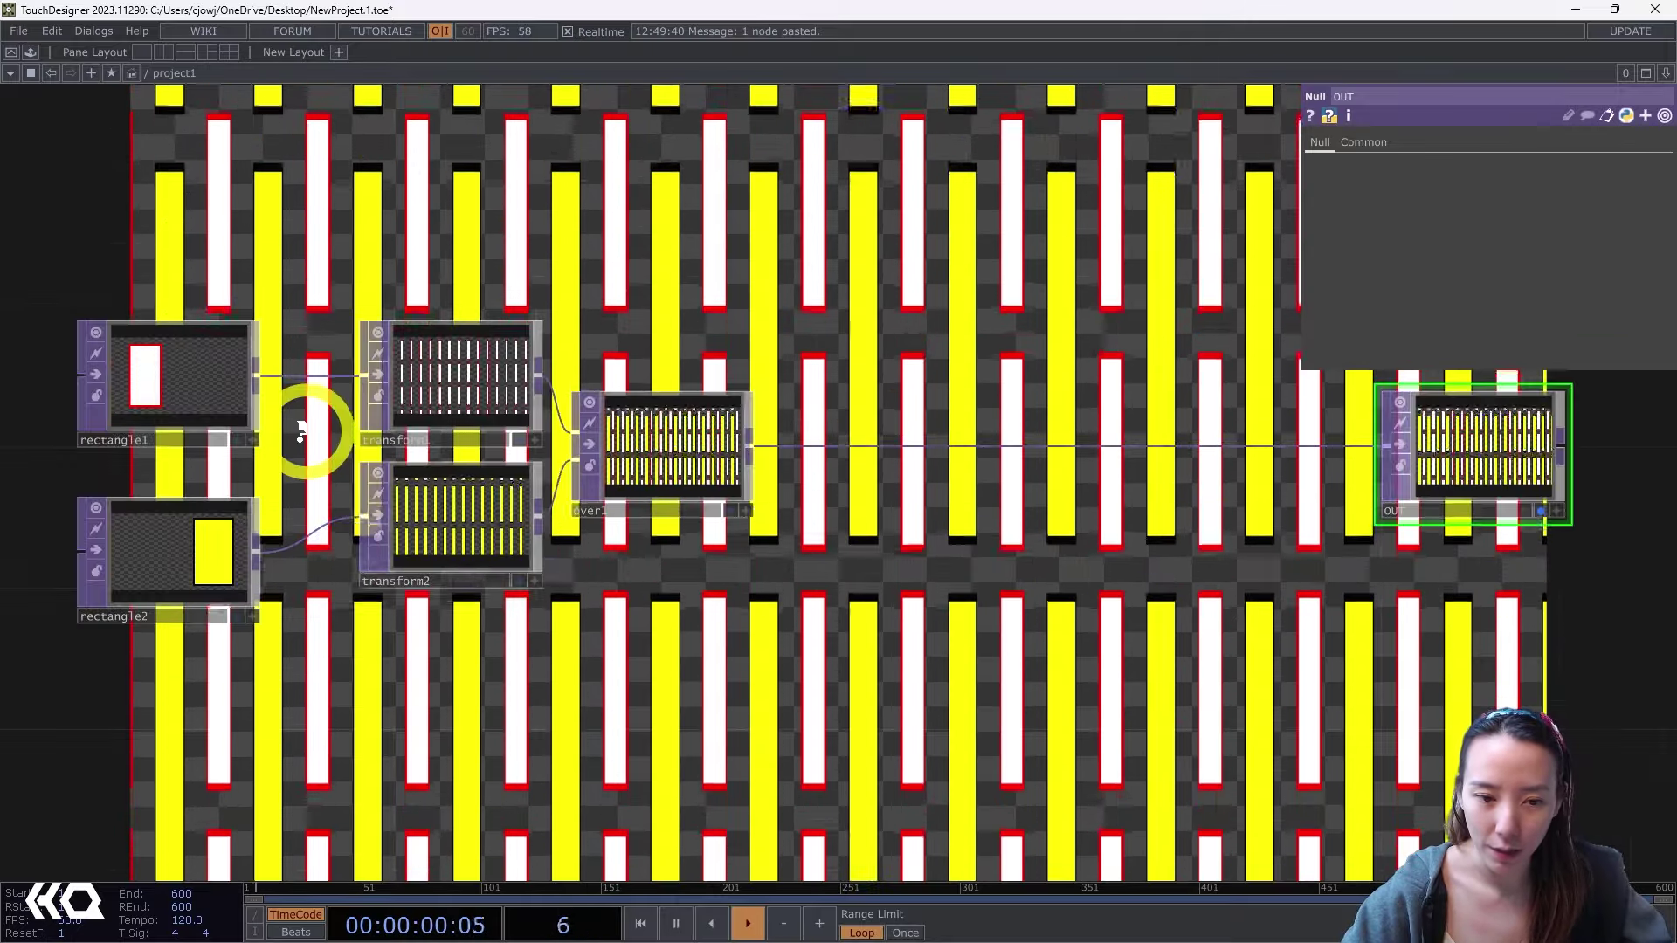
pyautogui.scroll(-5, 209, 428)
pyautogui.moveTo(476, 476); pyautogui.dragTo(963, 485)
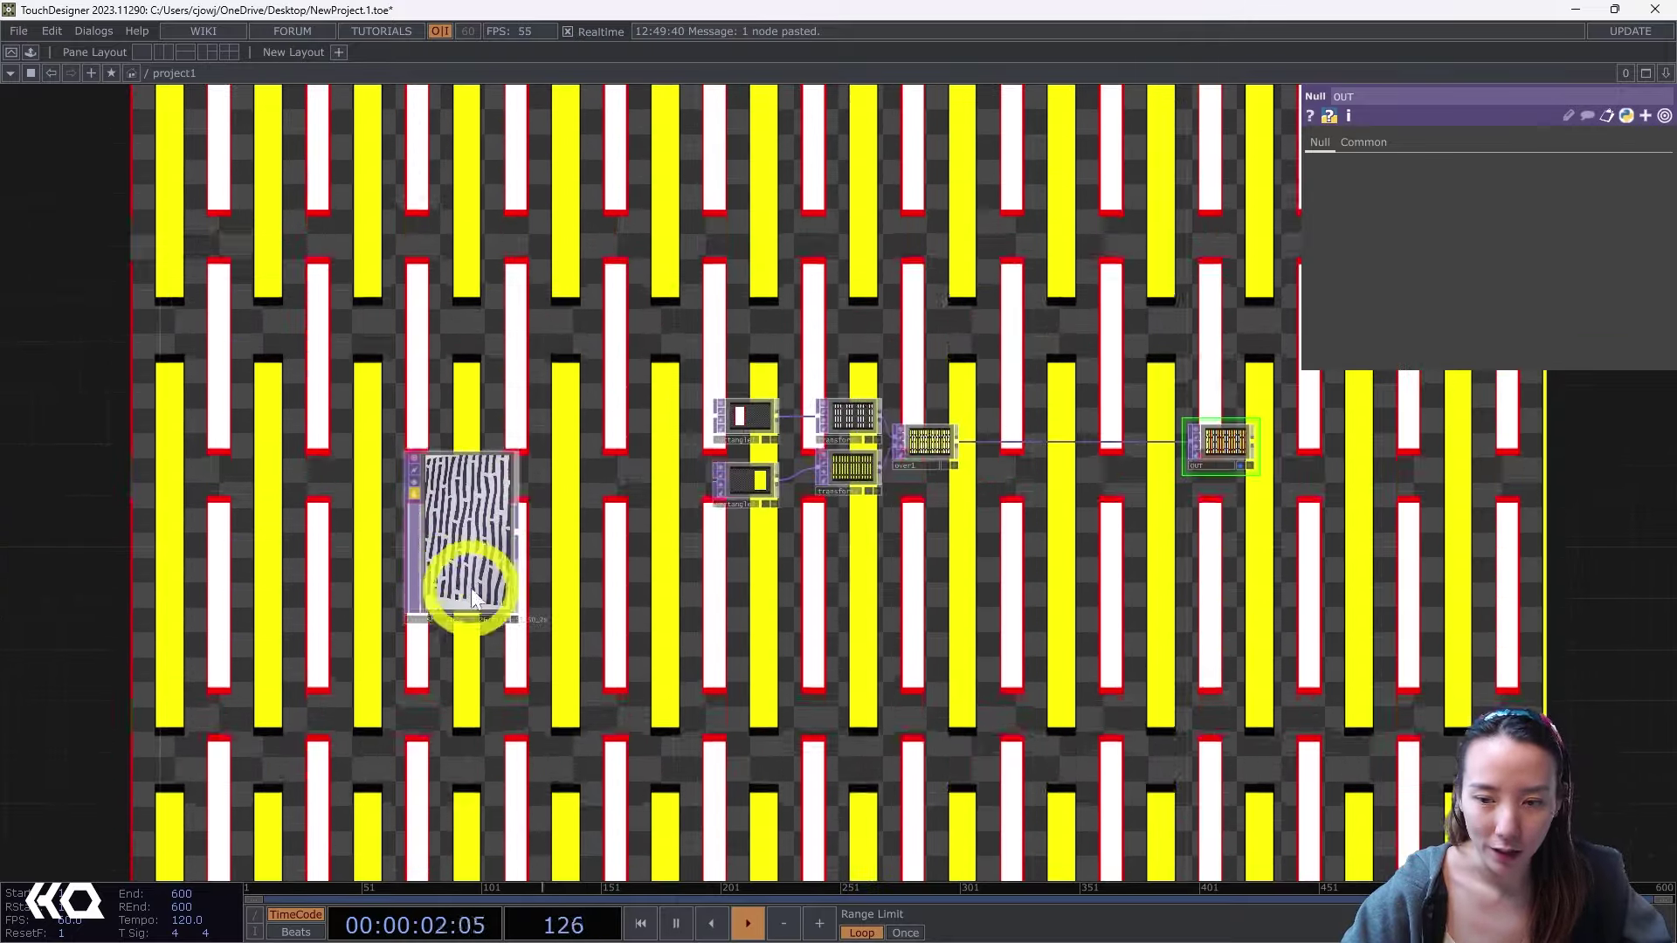
pyautogui.moveTo(886, 649); pyautogui.dragTo(867, 655)
pyautogui.scroll(6, 786, 562)
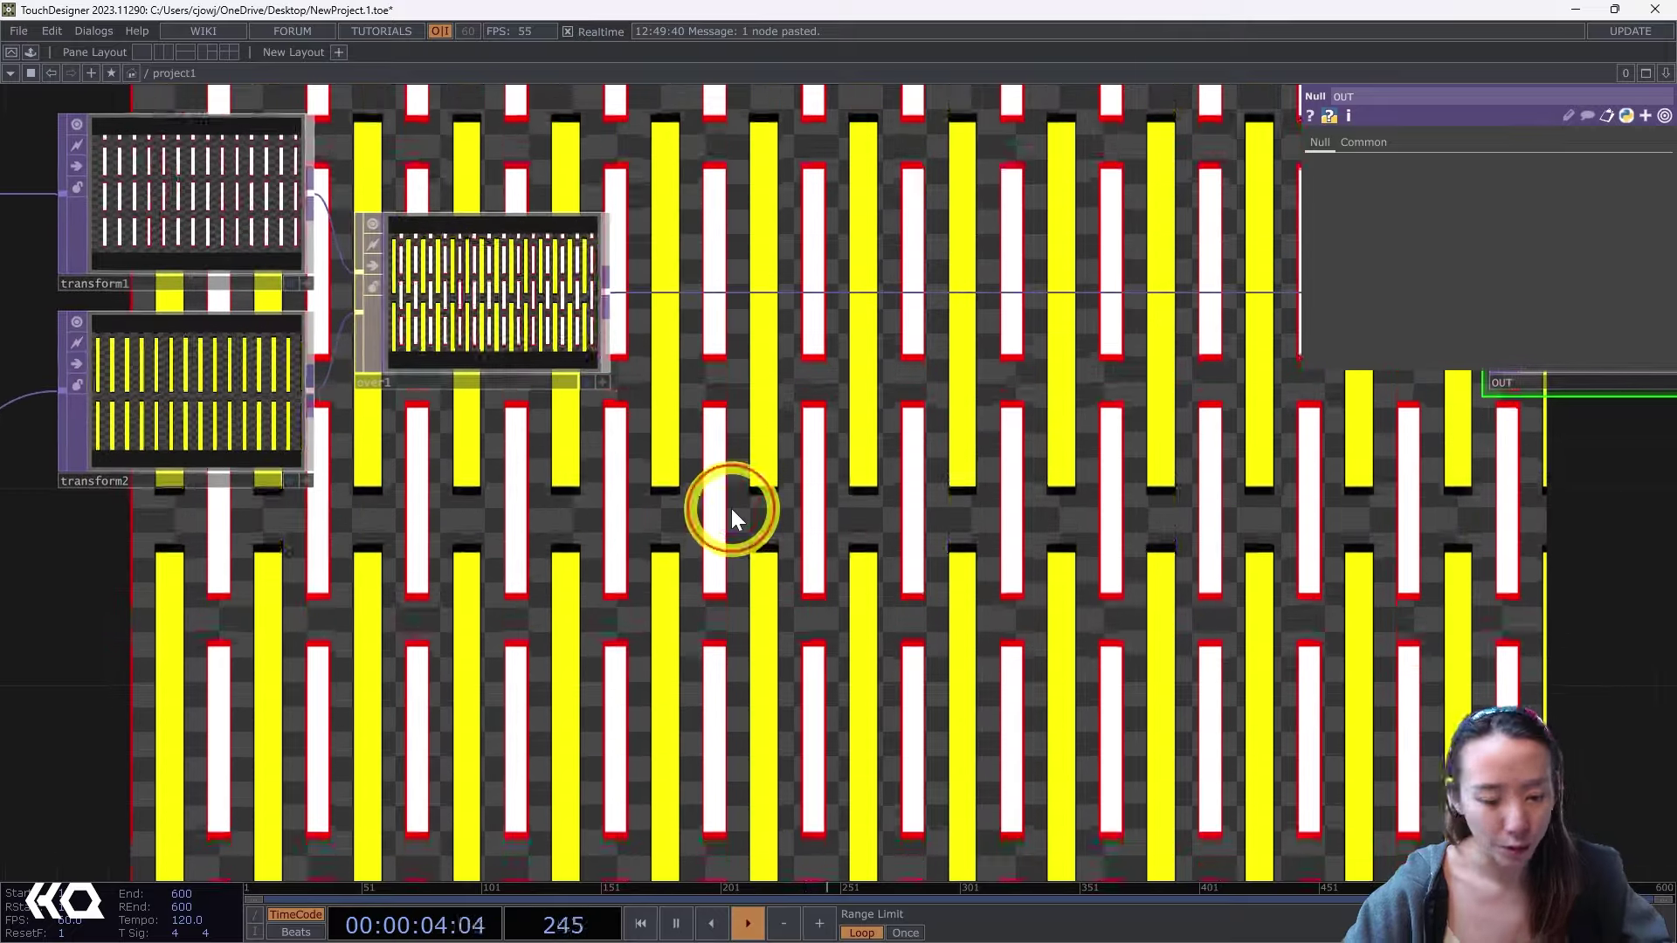
pyautogui.press('Tab')
pyautogui.write('noise')
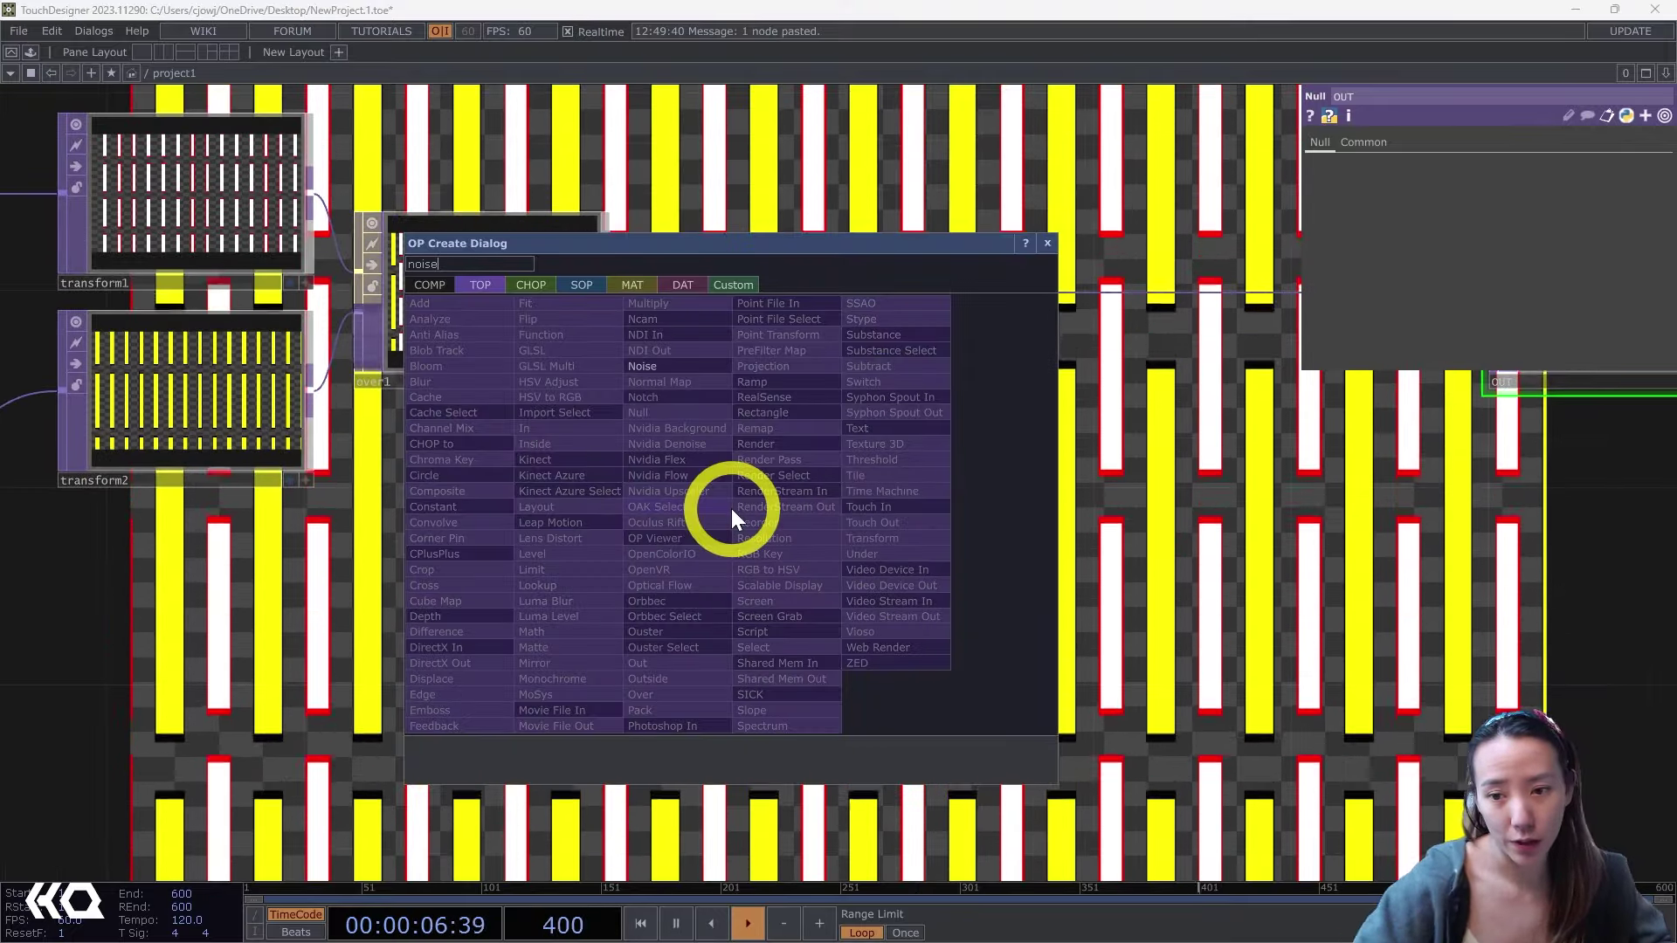
pyautogui.click(656, 364)
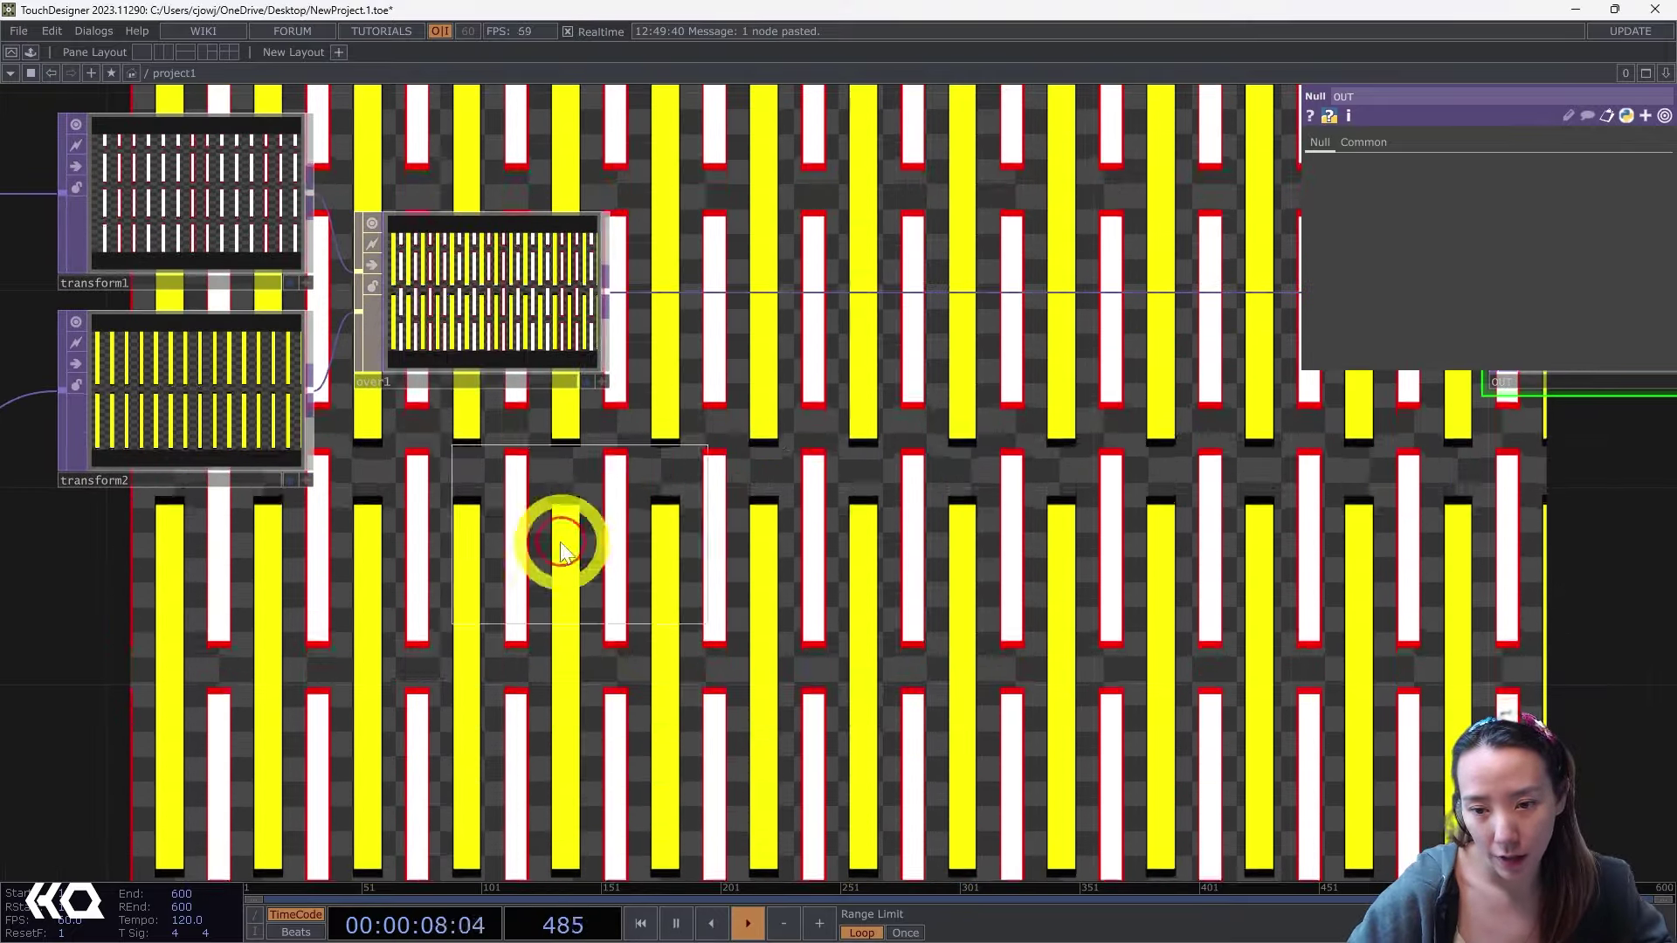
pyautogui.click(562, 541)
# Set noise1's resolution to 1280 by 720 and compare it with over1's size in the node info.
pyautogui.click(1478, 143)
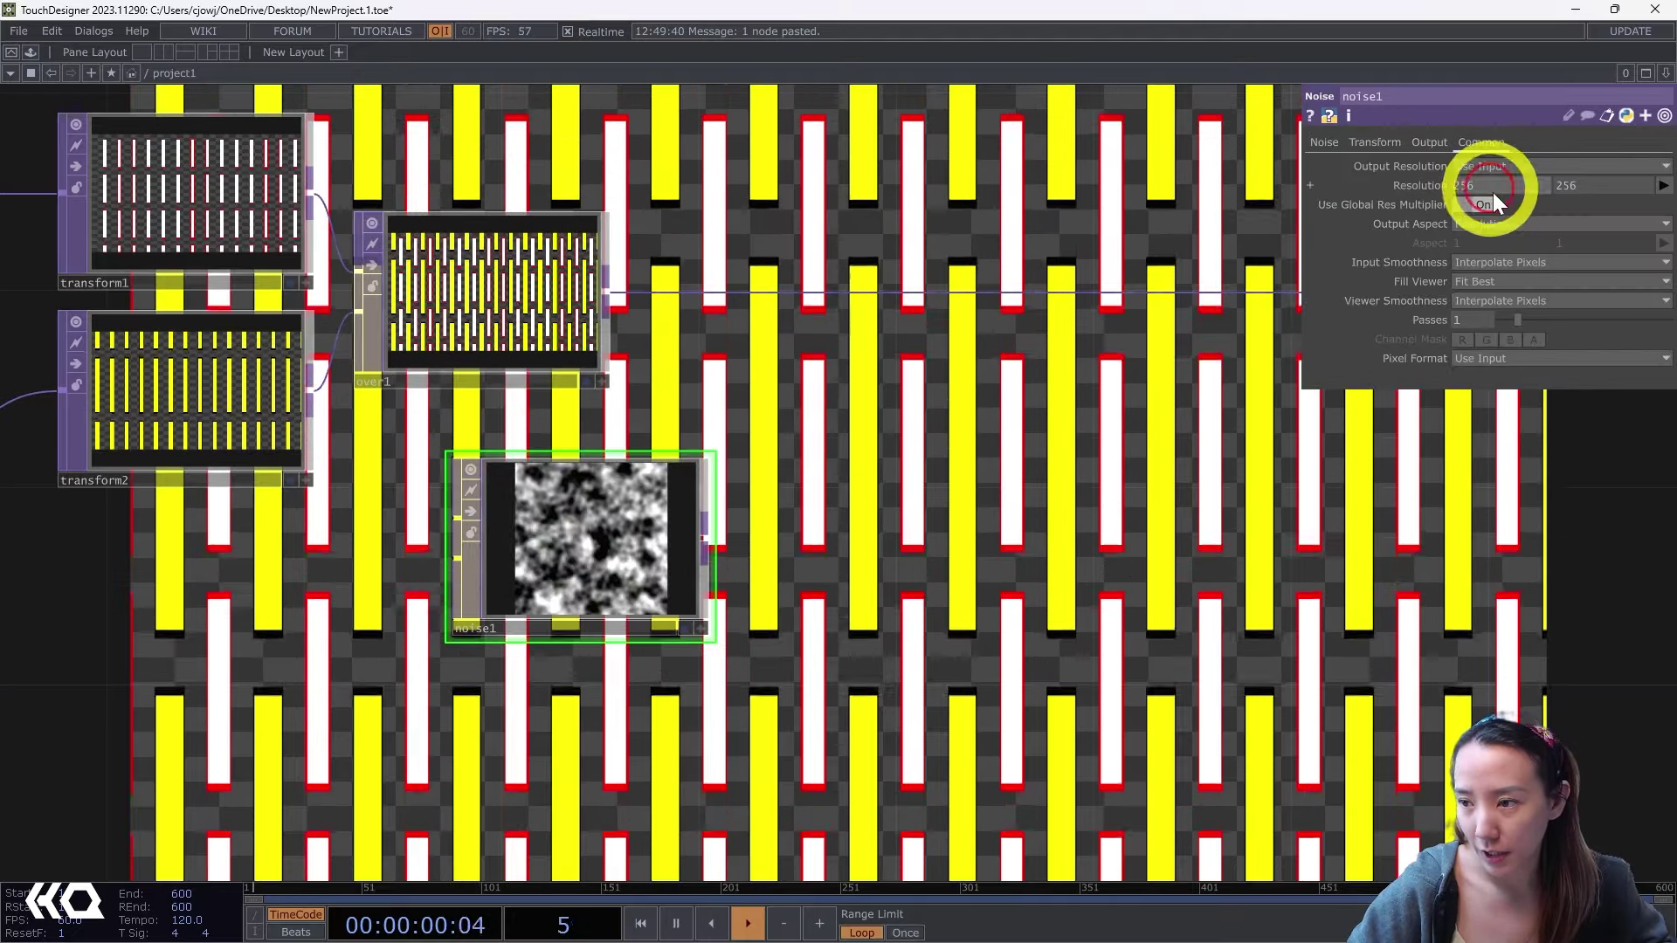
pyautogui.click(1497, 186)
pyautogui.write('1280')
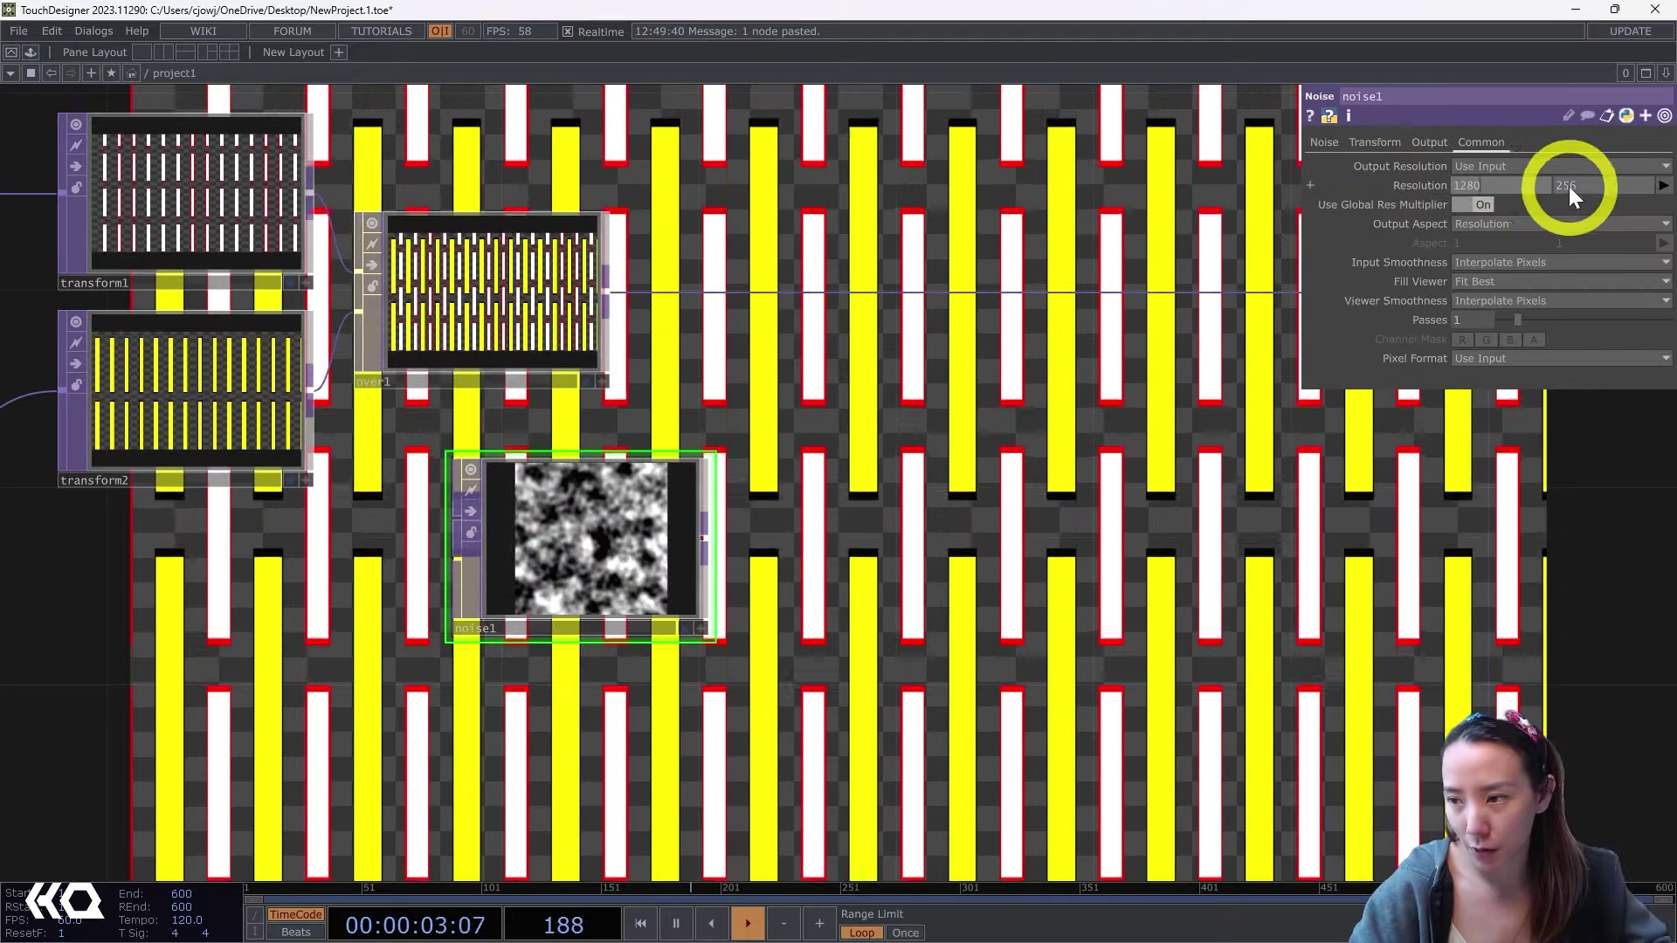
pyautogui.moveTo(1572, 186); pyautogui.dragTo(1476, 202)
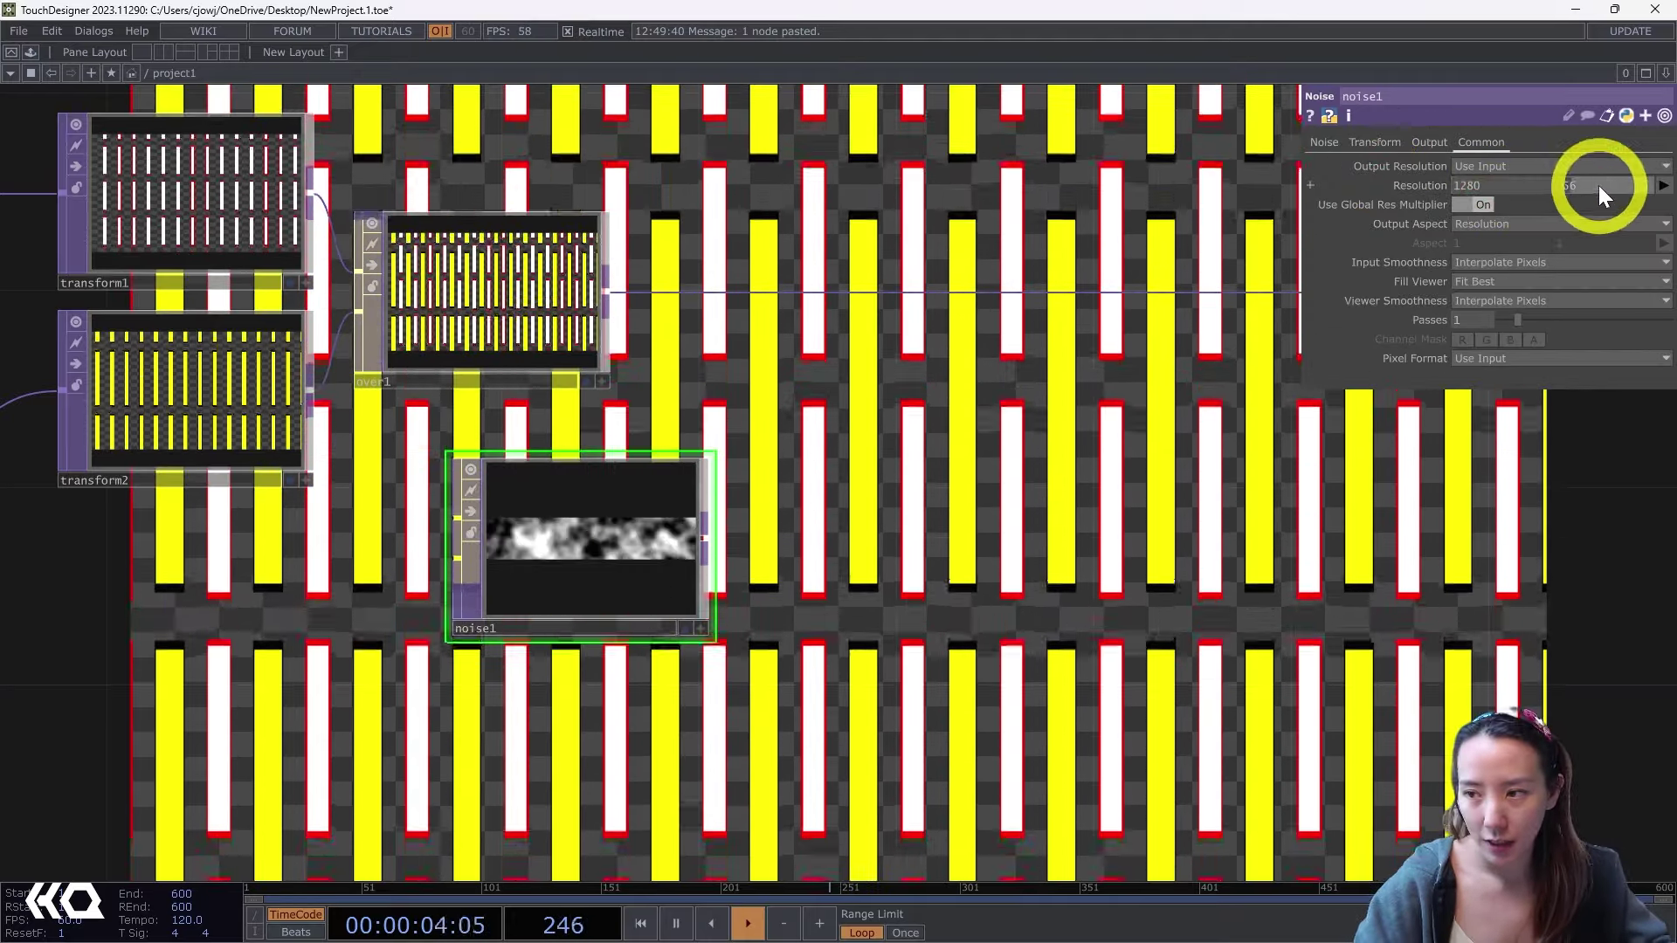
pyautogui.moveTo(1598, 185); pyautogui.dragTo(1481, 201)
pyautogui.write('720')
pyautogui.press('Return')
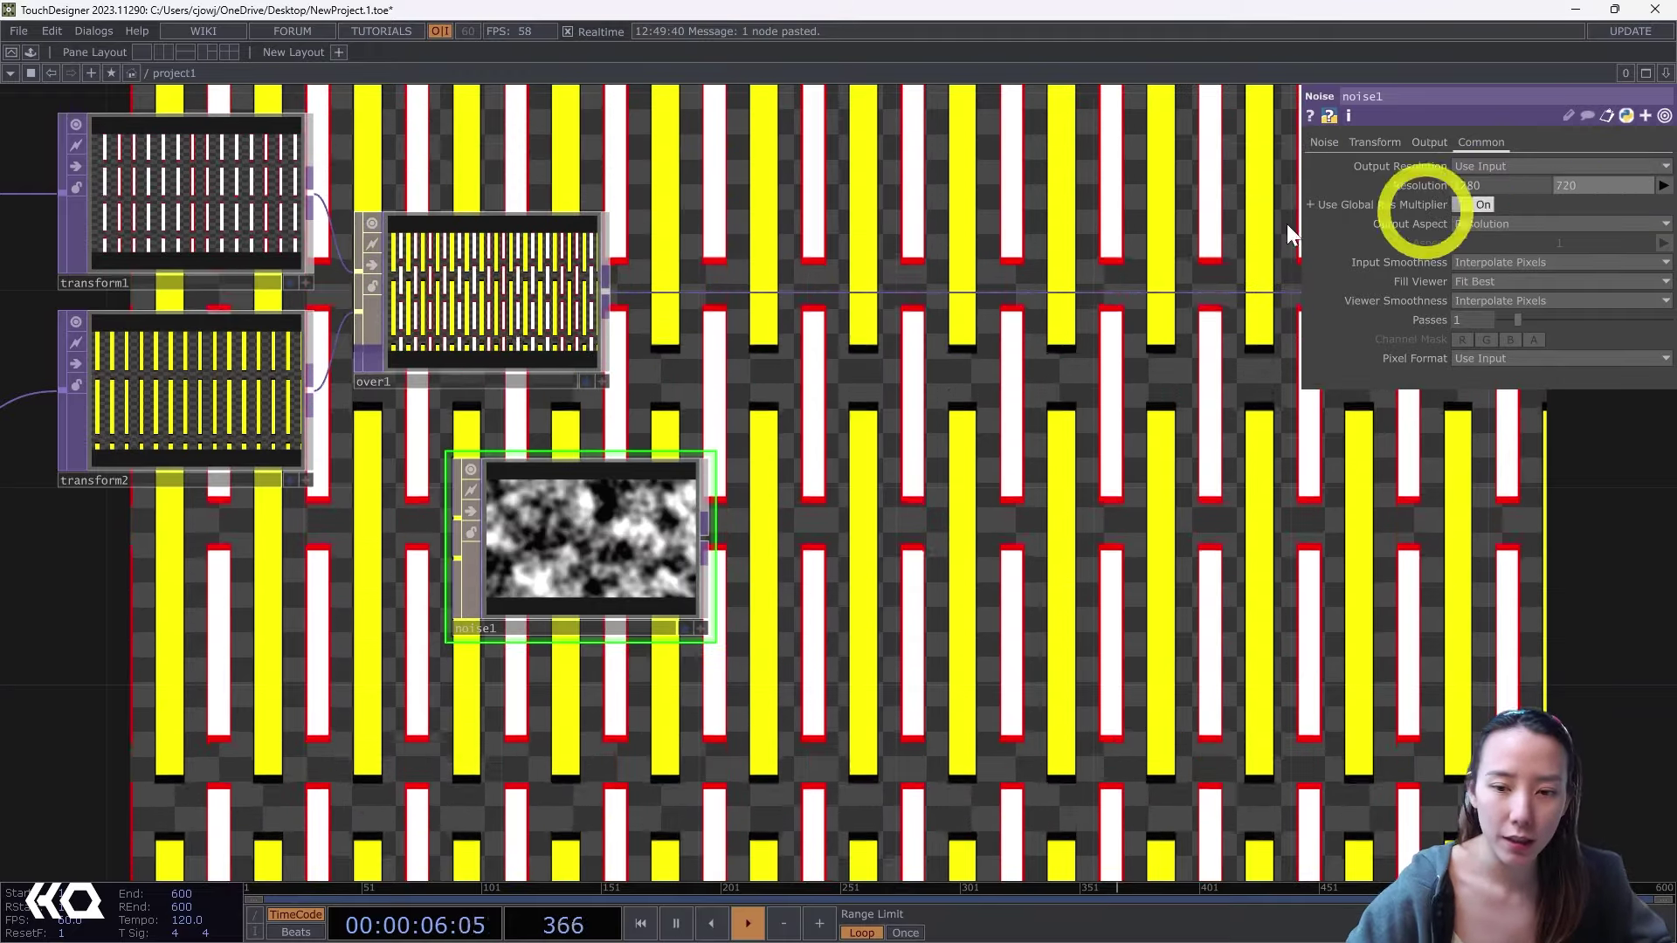
pyautogui.middleClick(515, 306)
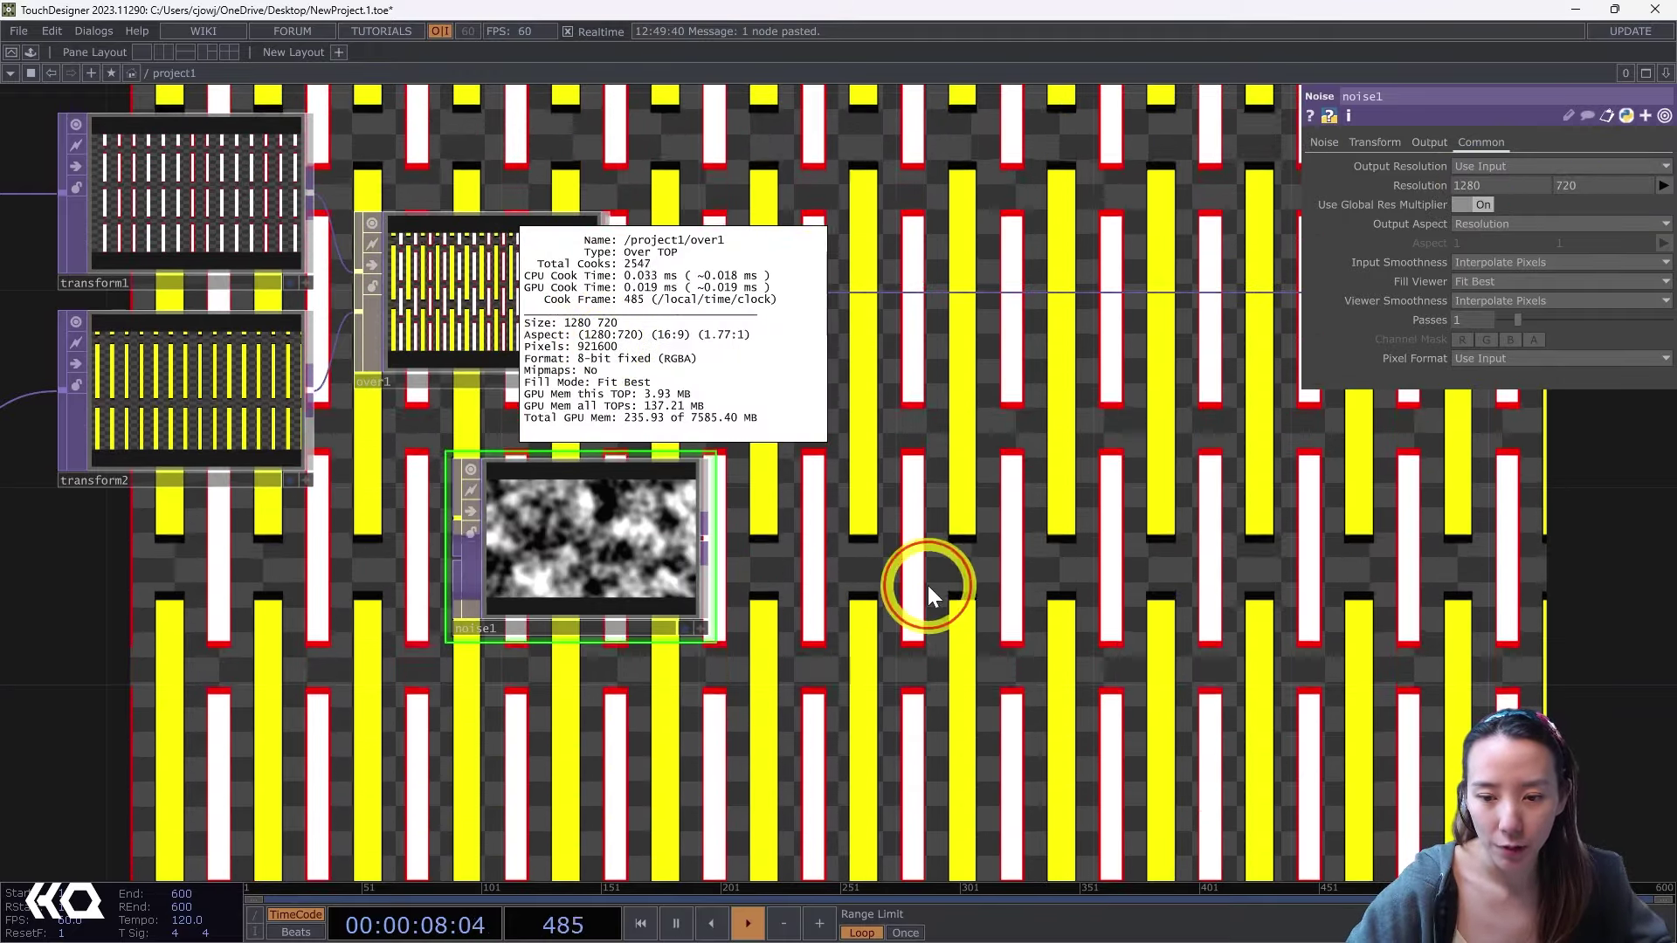
pyautogui.middleClick(664, 570)
pyautogui.click(1075, 476)
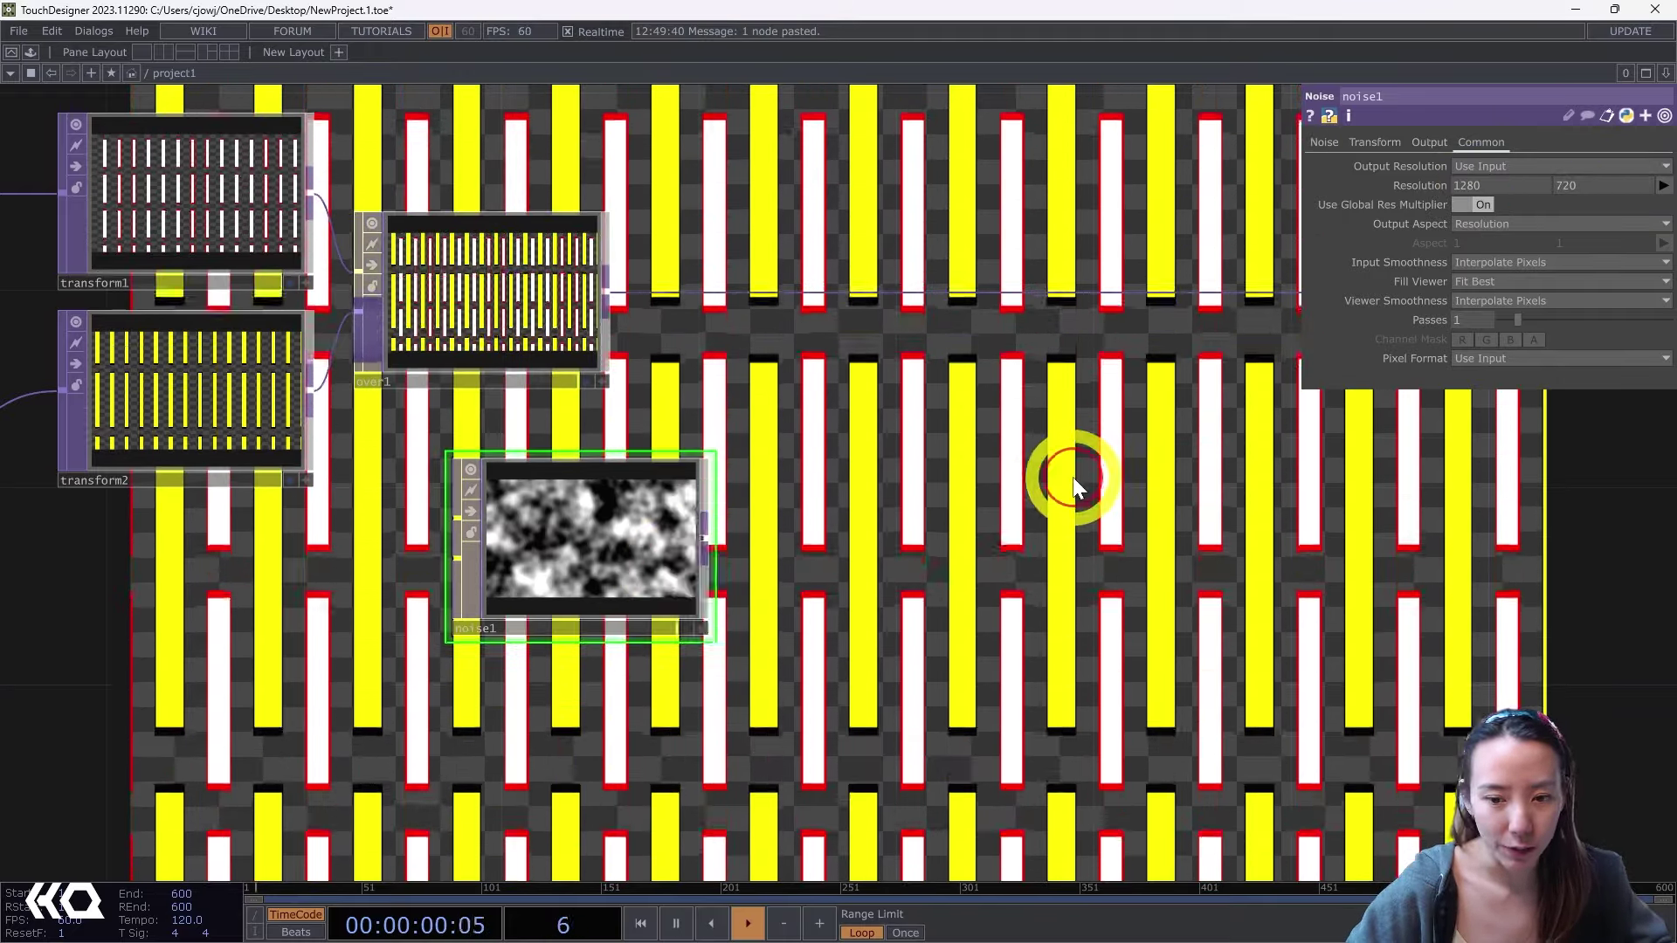
# Move noise1 lower in the network, away from over1.
pyautogui.click(589, 562)
pyautogui.moveTo(589, 562); pyautogui.dragTo(538, 660)
pyautogui.moveTo(765, 522); pyautogui.dragTo(673, 527)
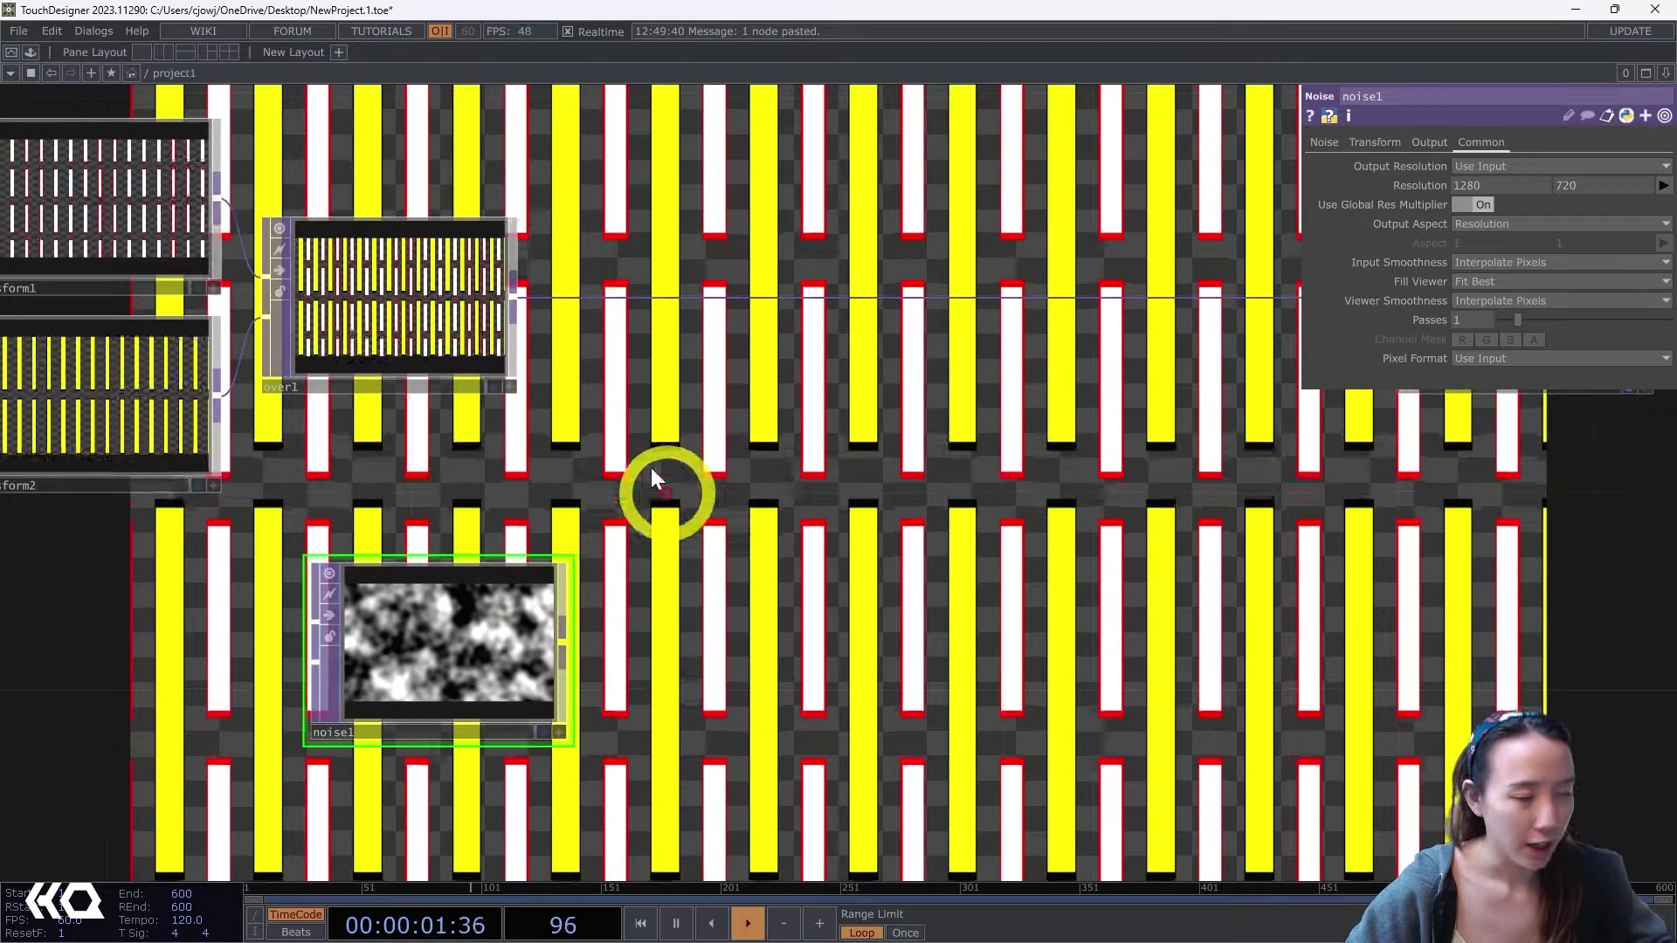
# Insert a Displace TOP between over1 and OUT and connect noise1 to its second input.
pyautogui.rightClick(564, 297)
pyautogui.click(611, 281)
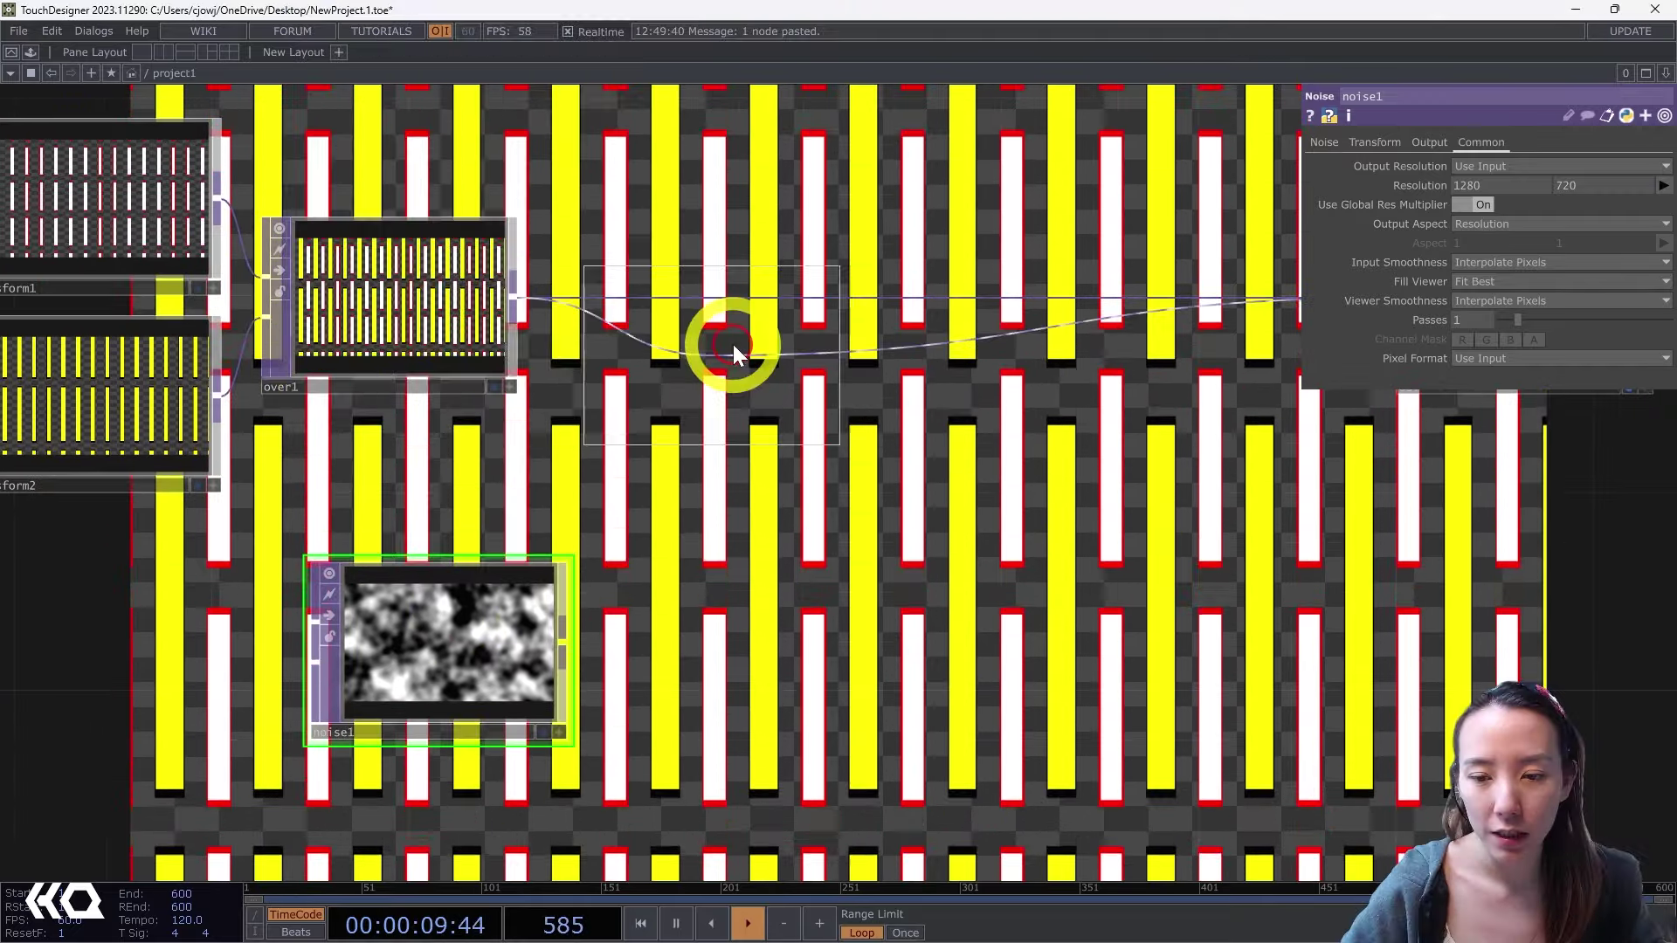
pyautogui.click(712, 345)
pyautogui.moveTo(712, 345); pyautogui.dragTo(941, 399)
pyautogui.moveTo(559, 644); pyautogui.dragTo(865, 446)
pyautogui.click(866, 445)
# Set both Displace Weight values of displace1 to .01.
pyautogui.moveTo(837, 598); pyautogui.dragTo(640, 614)
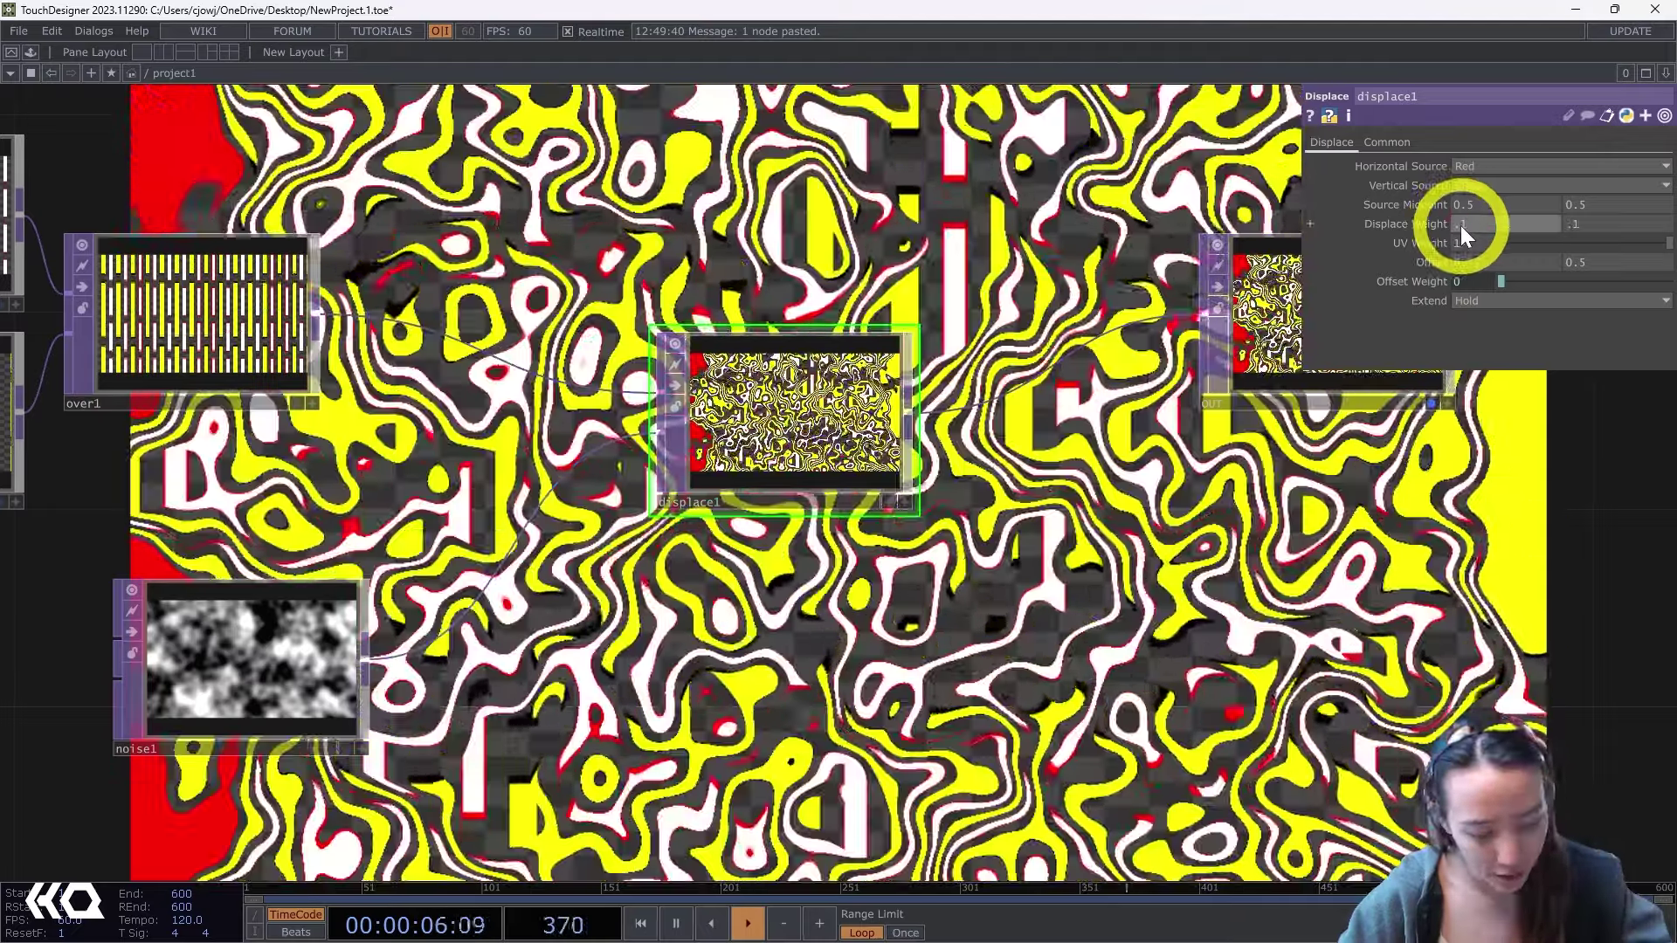
pyautogui.write('0')
pyautogui.click(1571, 223)
pyautogui.write('0')
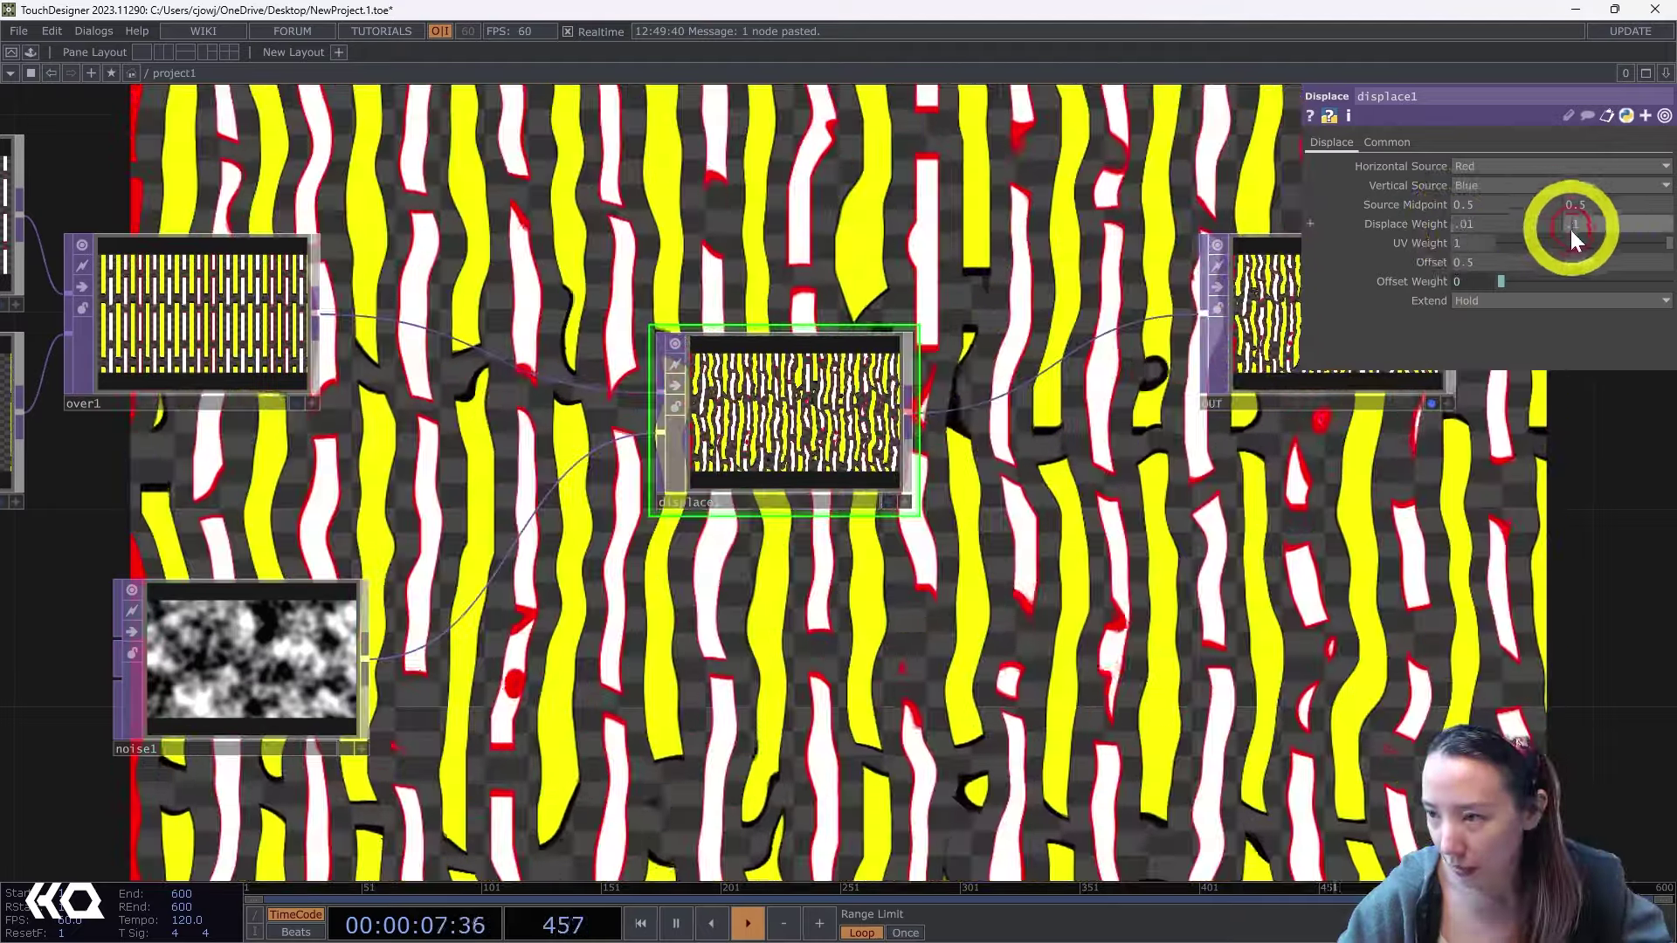
pyautogui.click(1441, 532)
# Adjust noise1's pattern by setting Period to 0.86, Harmonic Gain to 0.1 and Amplitude to 0.52.
pyautogui.moveTo(1256, 628); pyautogui.dragTo(1341, 438)
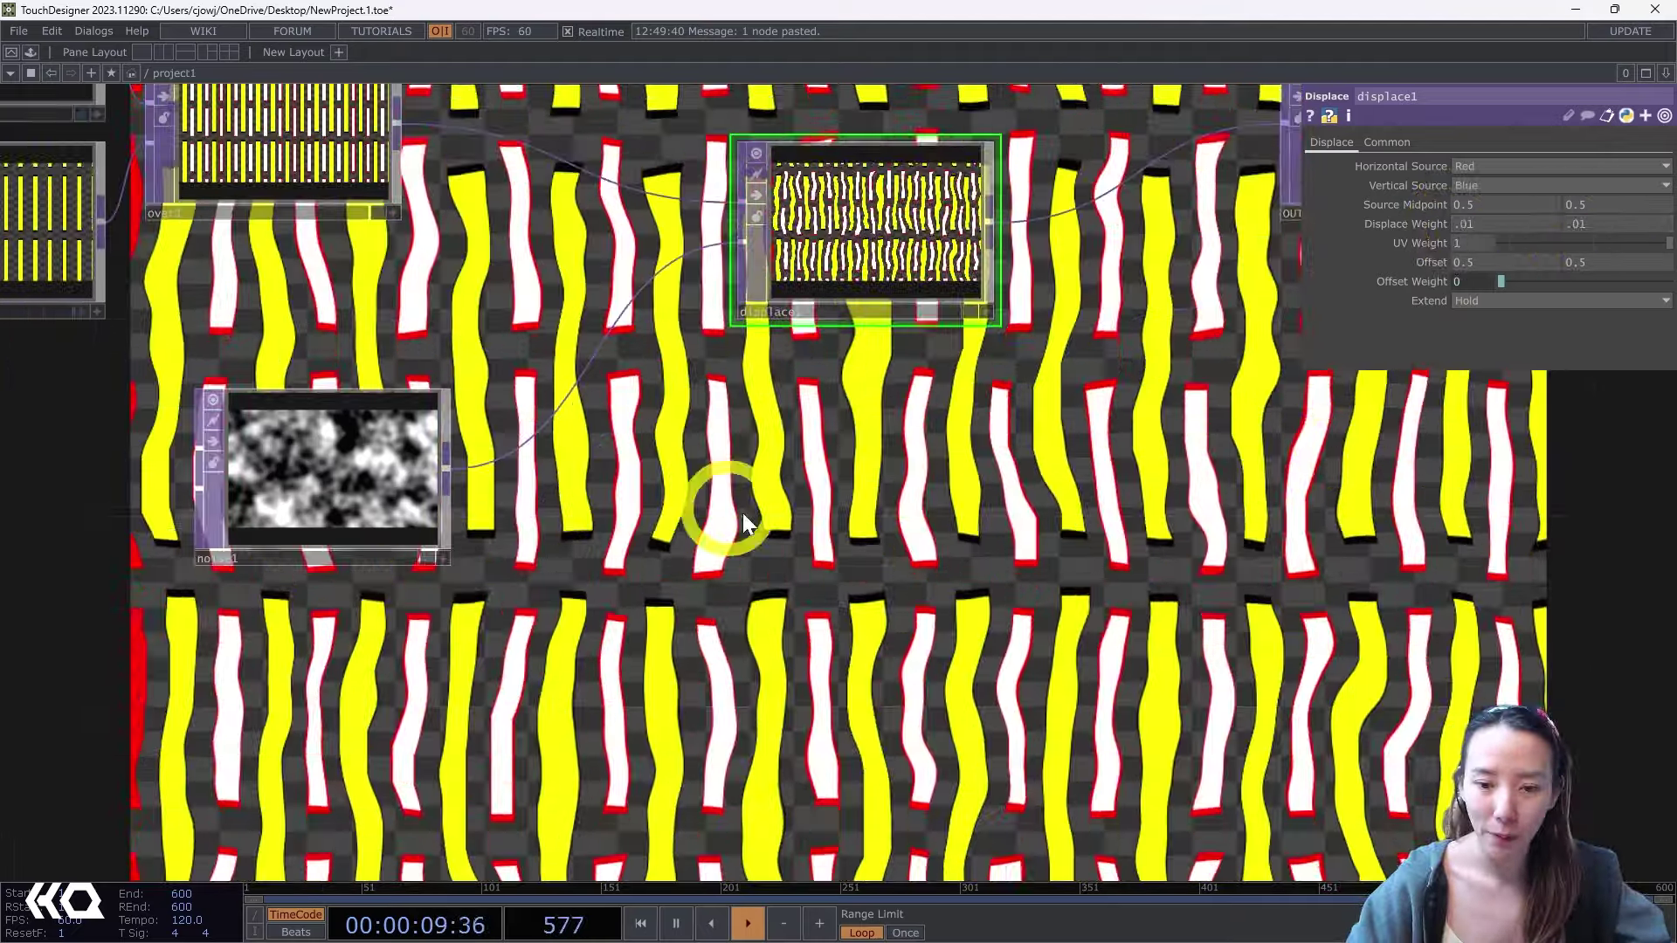
pyautogui.moveTo(600, 466); pyautogui.dragTo(599, 619)
pyautogui.click(402, 647)
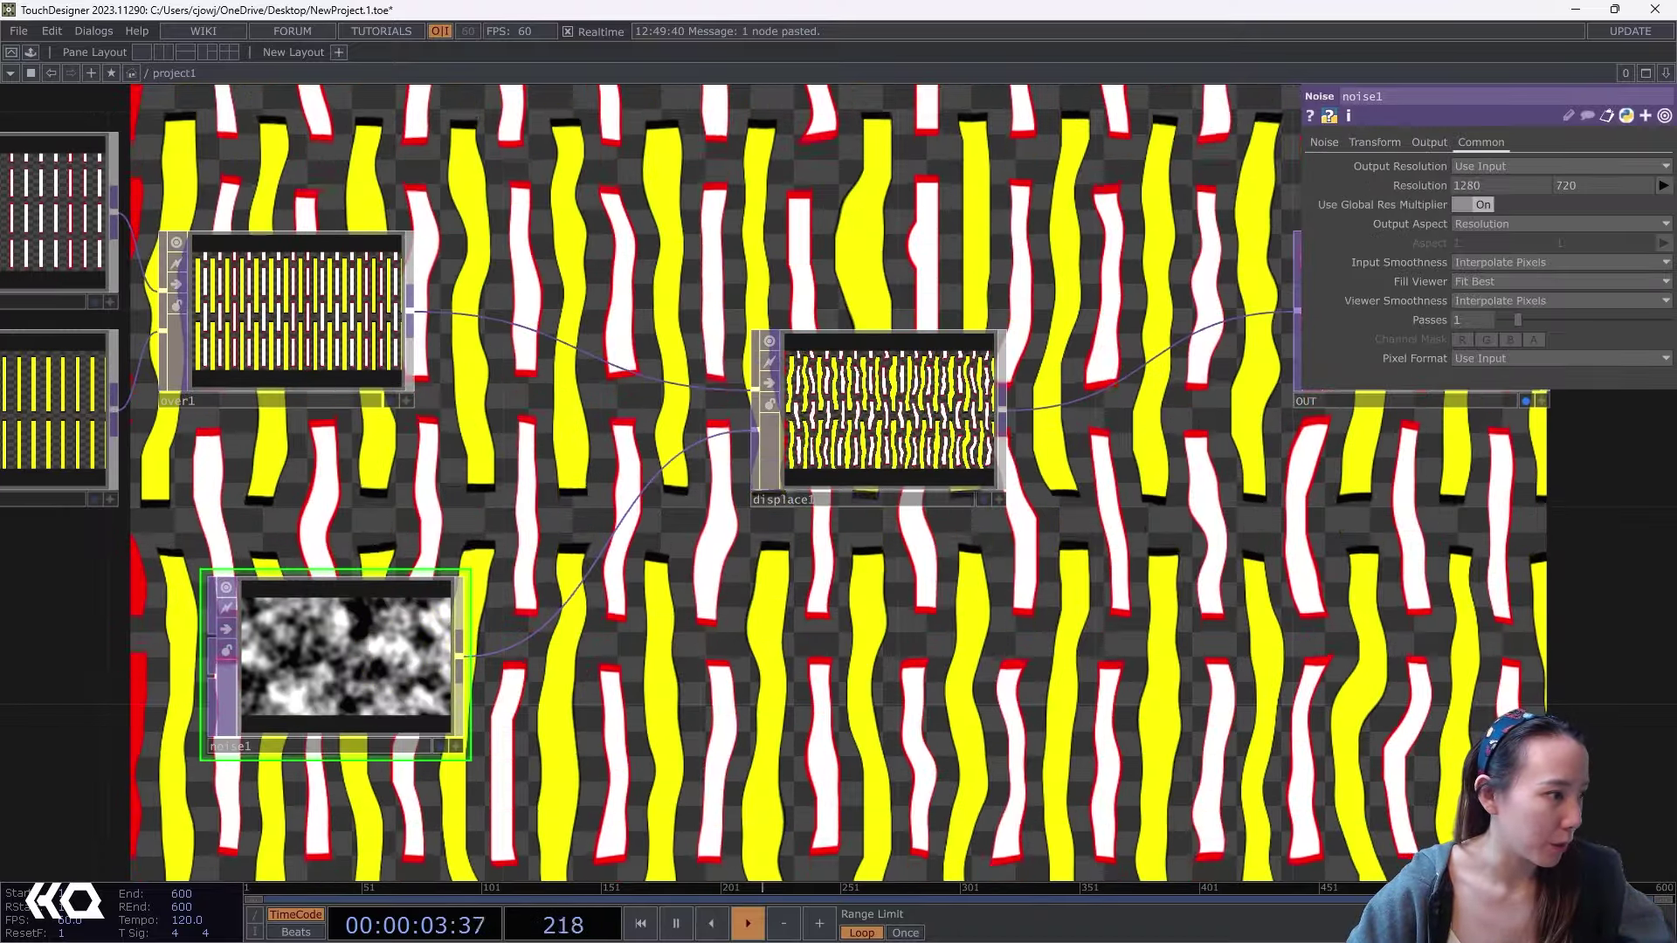
pyautogui.click(439, 662)
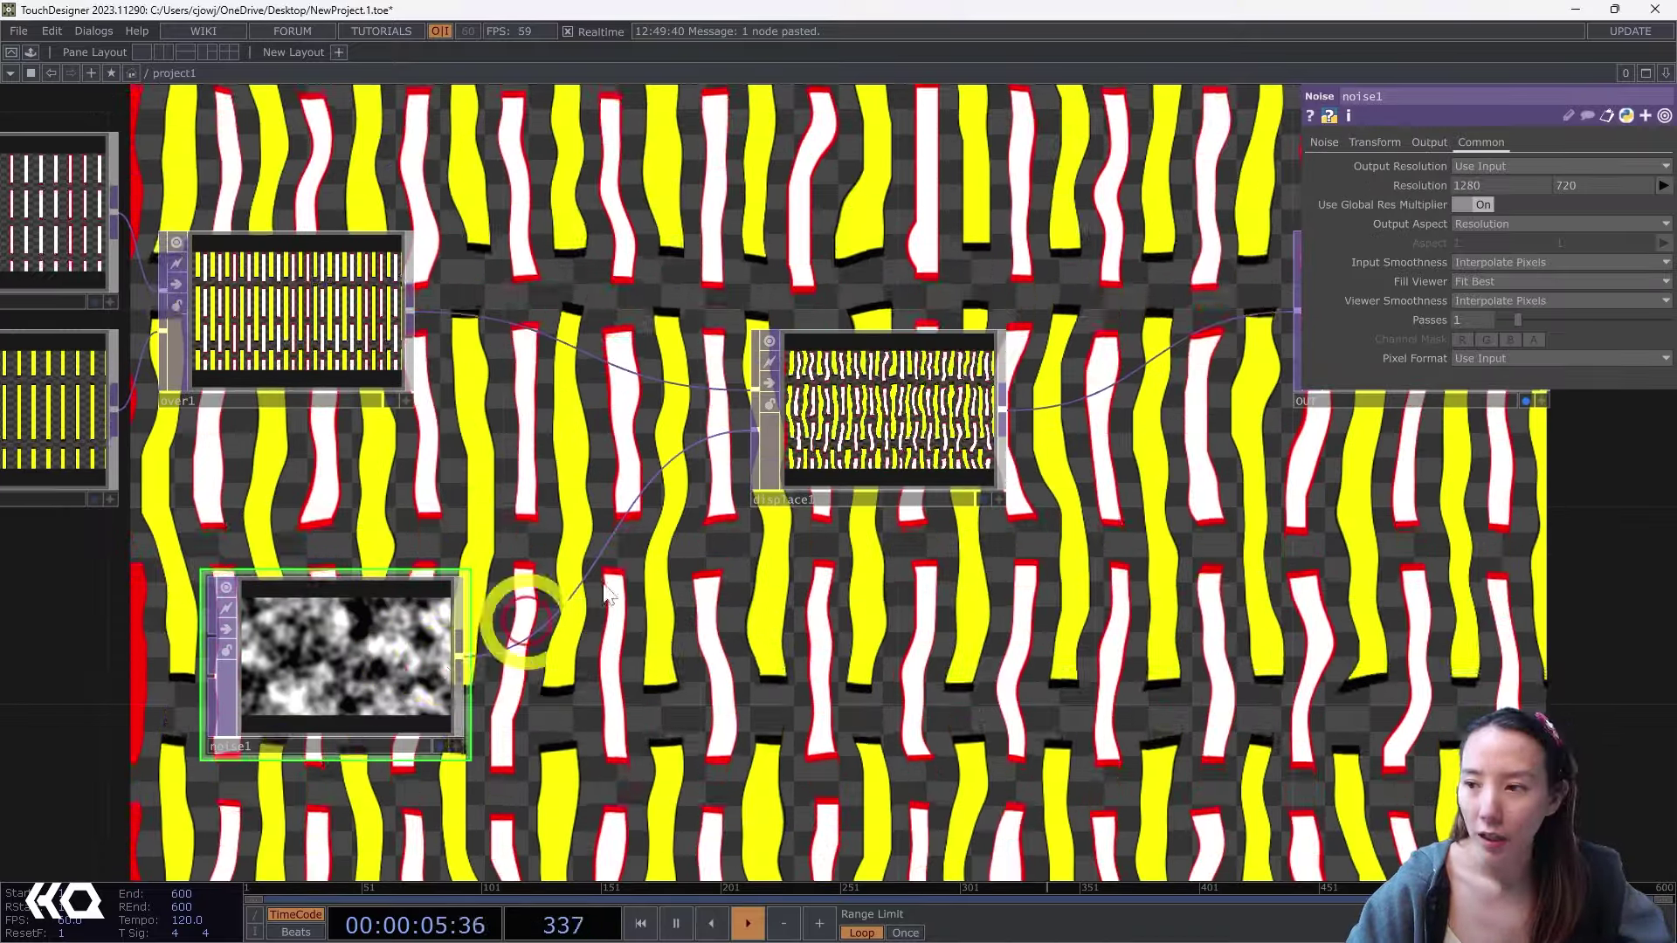
pyautogui.click(1322, 143)
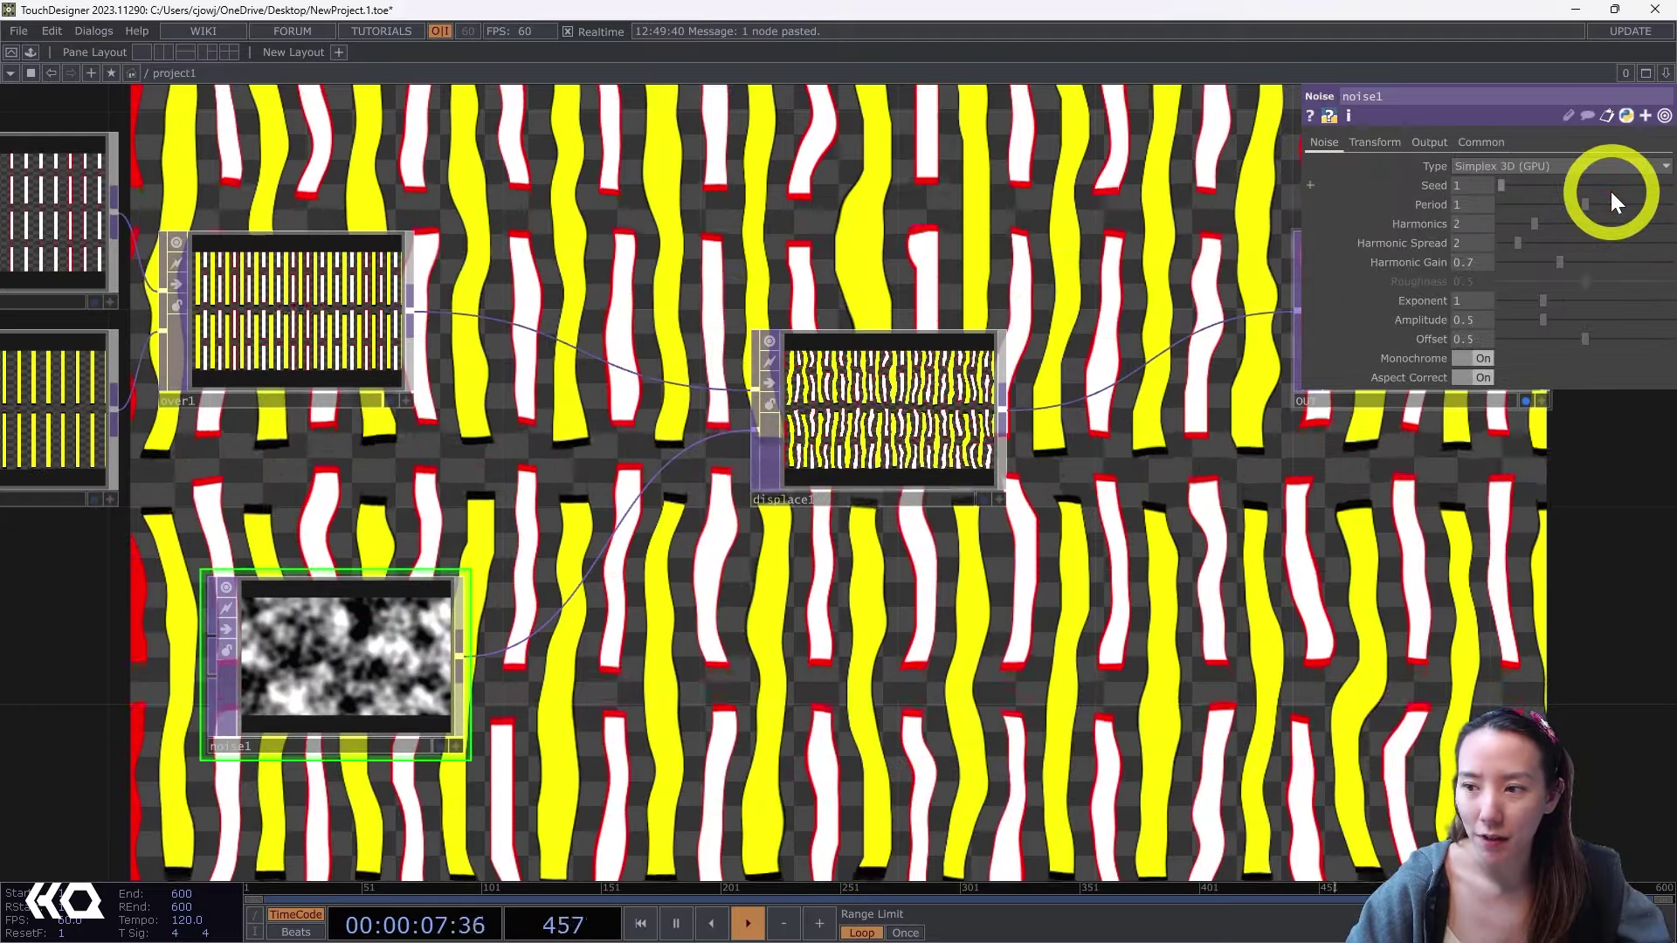
pyautogui.moveTo(1611, 191); pyautogui.dragTo(1575, 202)
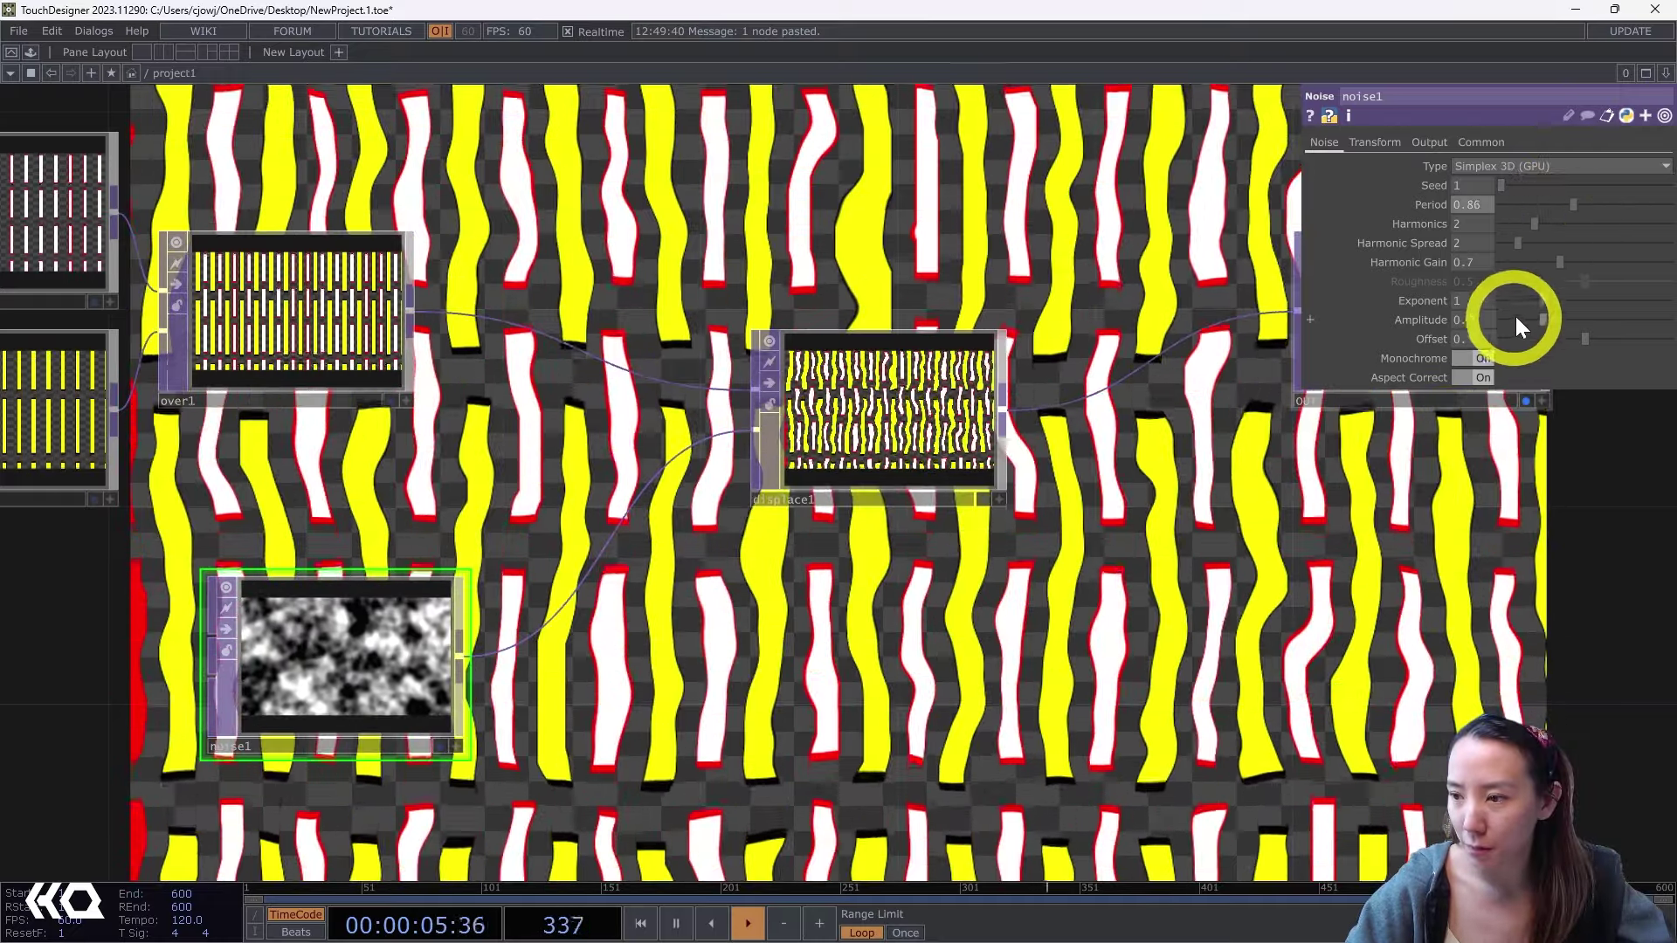
pyautogui.moveTo(1536, 320)
pyautogui.mouseDown()
pyautogui.moveTo(1512, 322)
pyautogui.moveTo(1528, 322)
pyautogui.mouseUp()
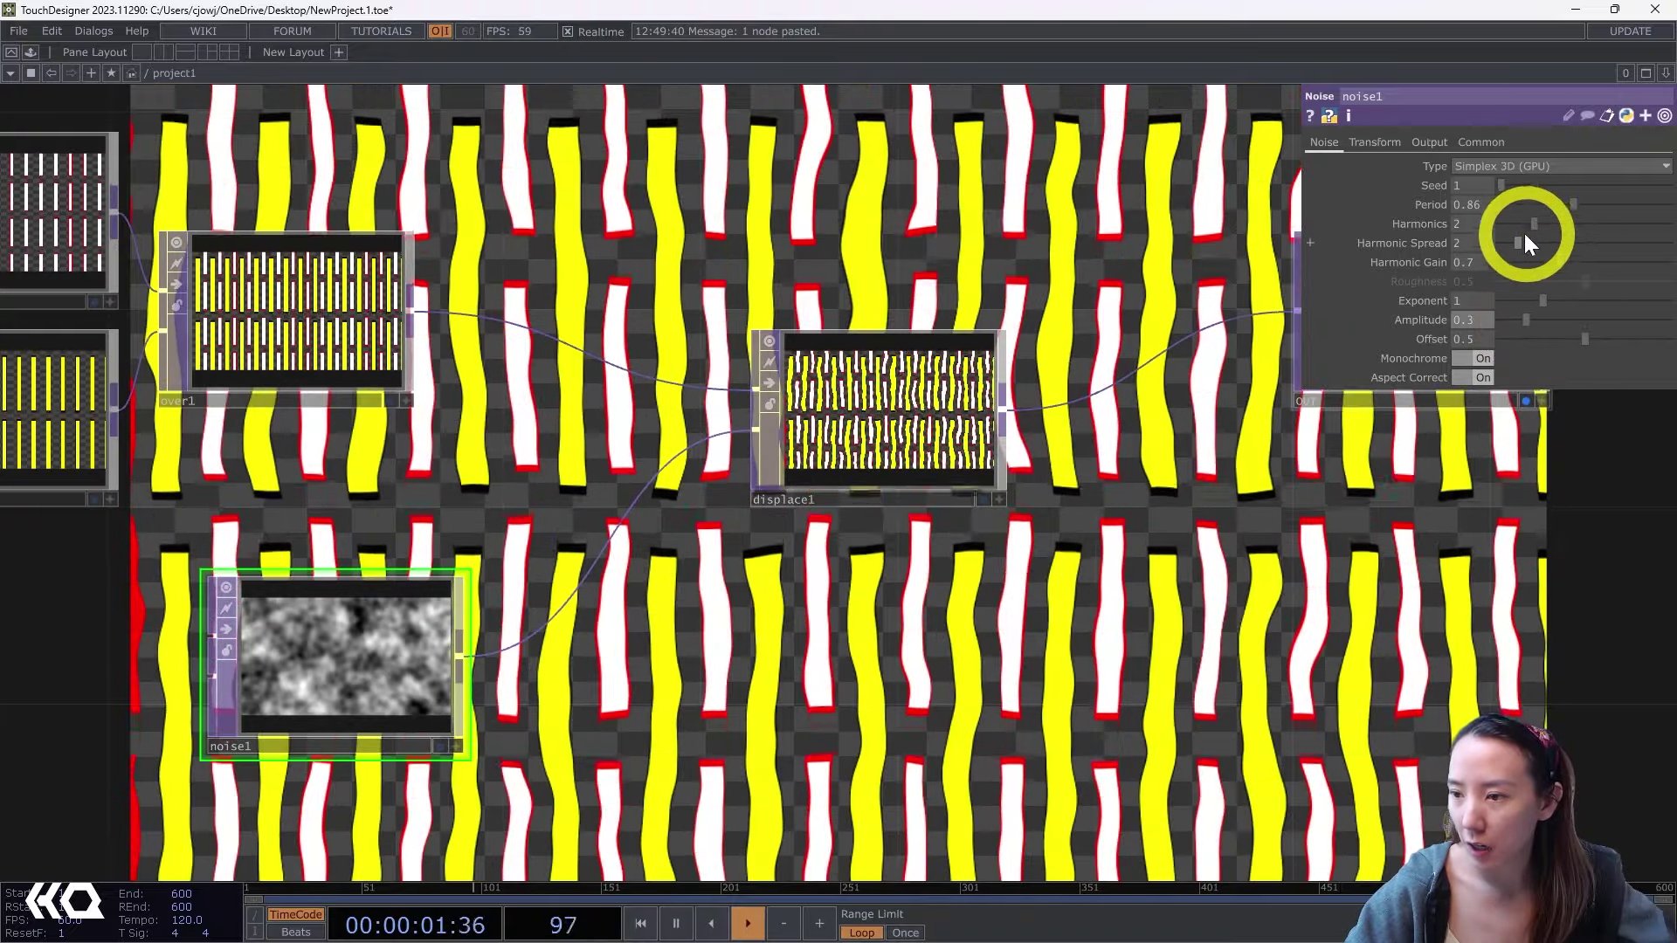
pyautogui.moveTo(1544, 254); pyautogui.dragTo(1548, 316)
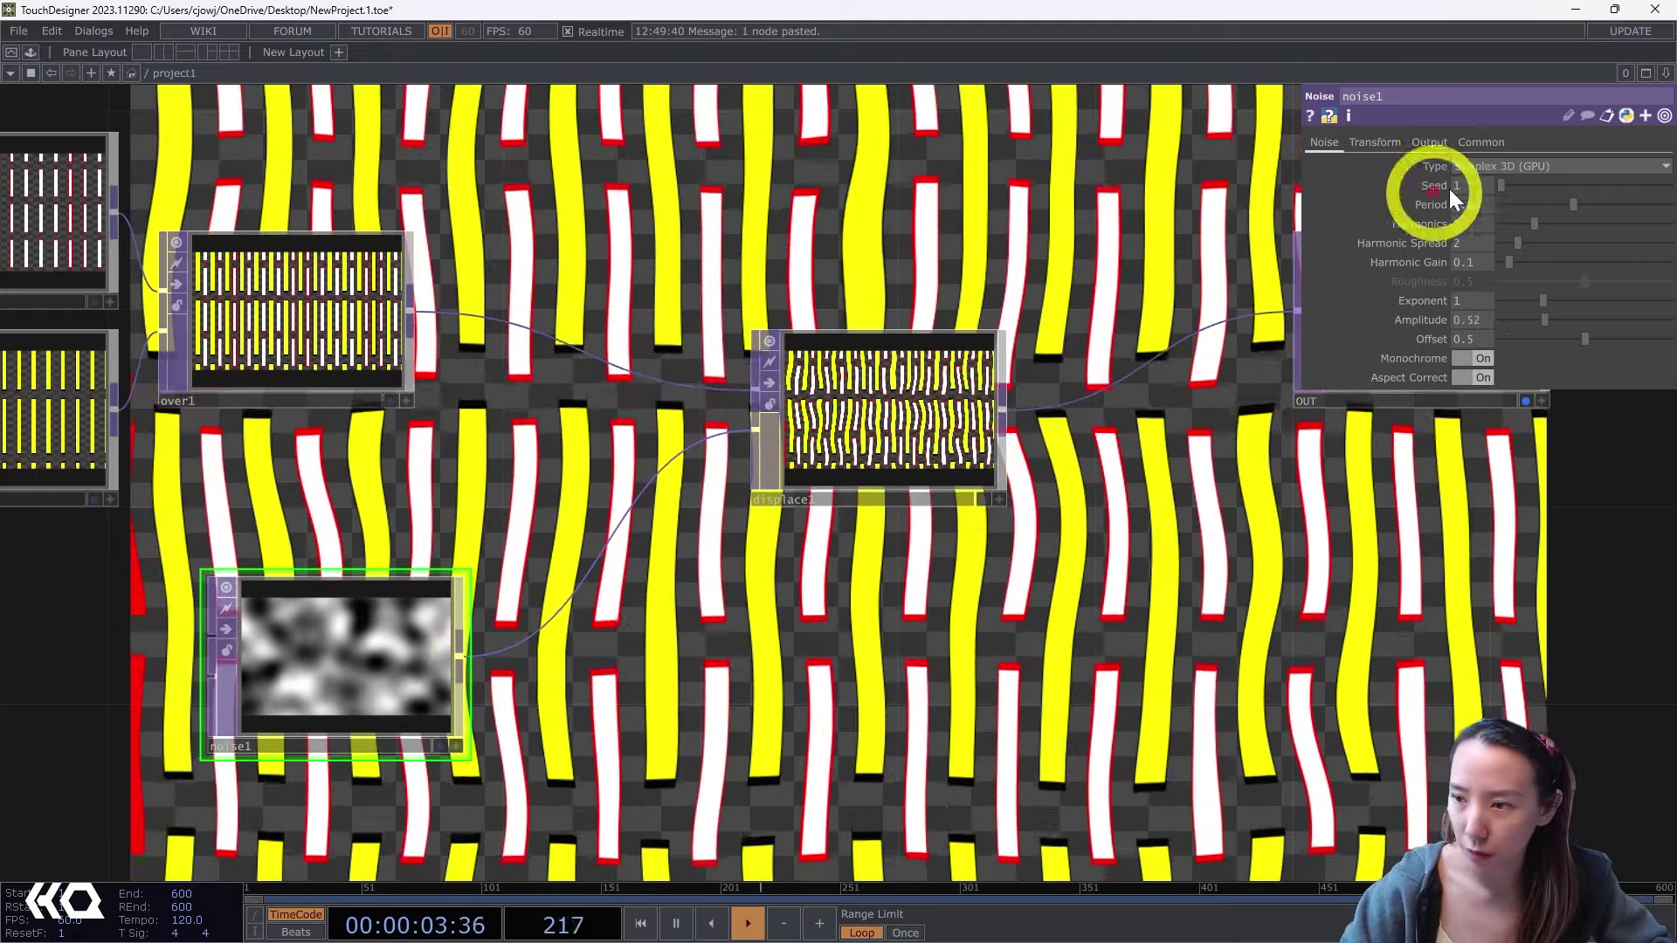
# Animate noise1 by setting its Z translation expression to absTime.frame*.005, and set its Amplitude to 0.83.
pyautogui.click(1382, 144)
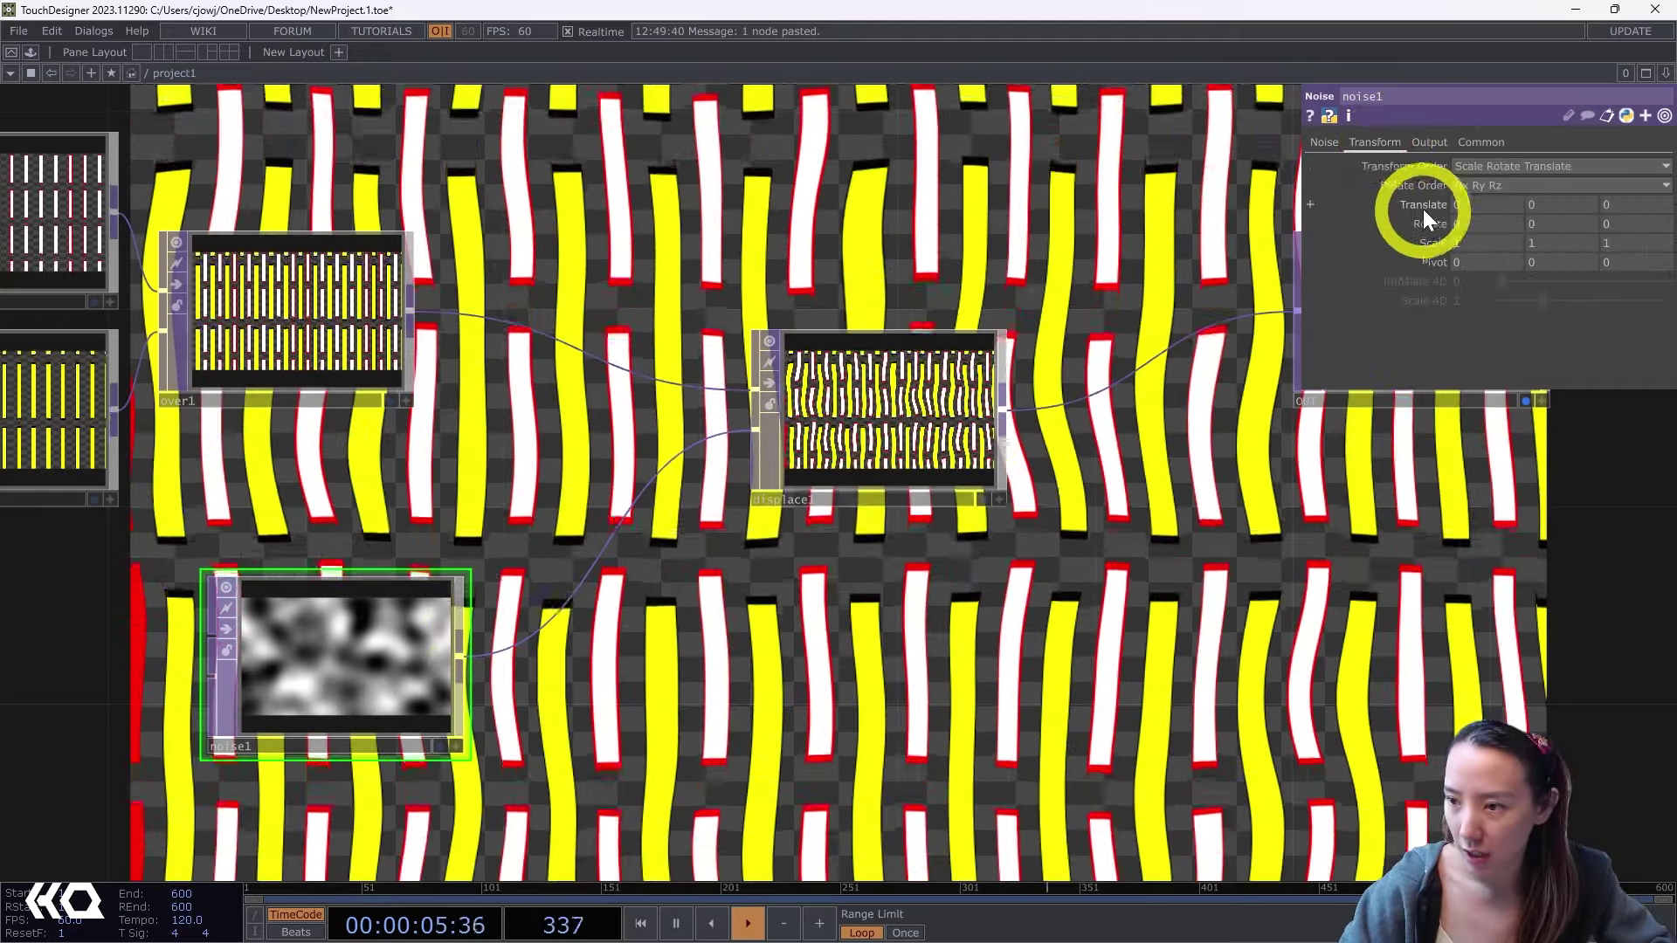
pyautogui.click(1424, 207)
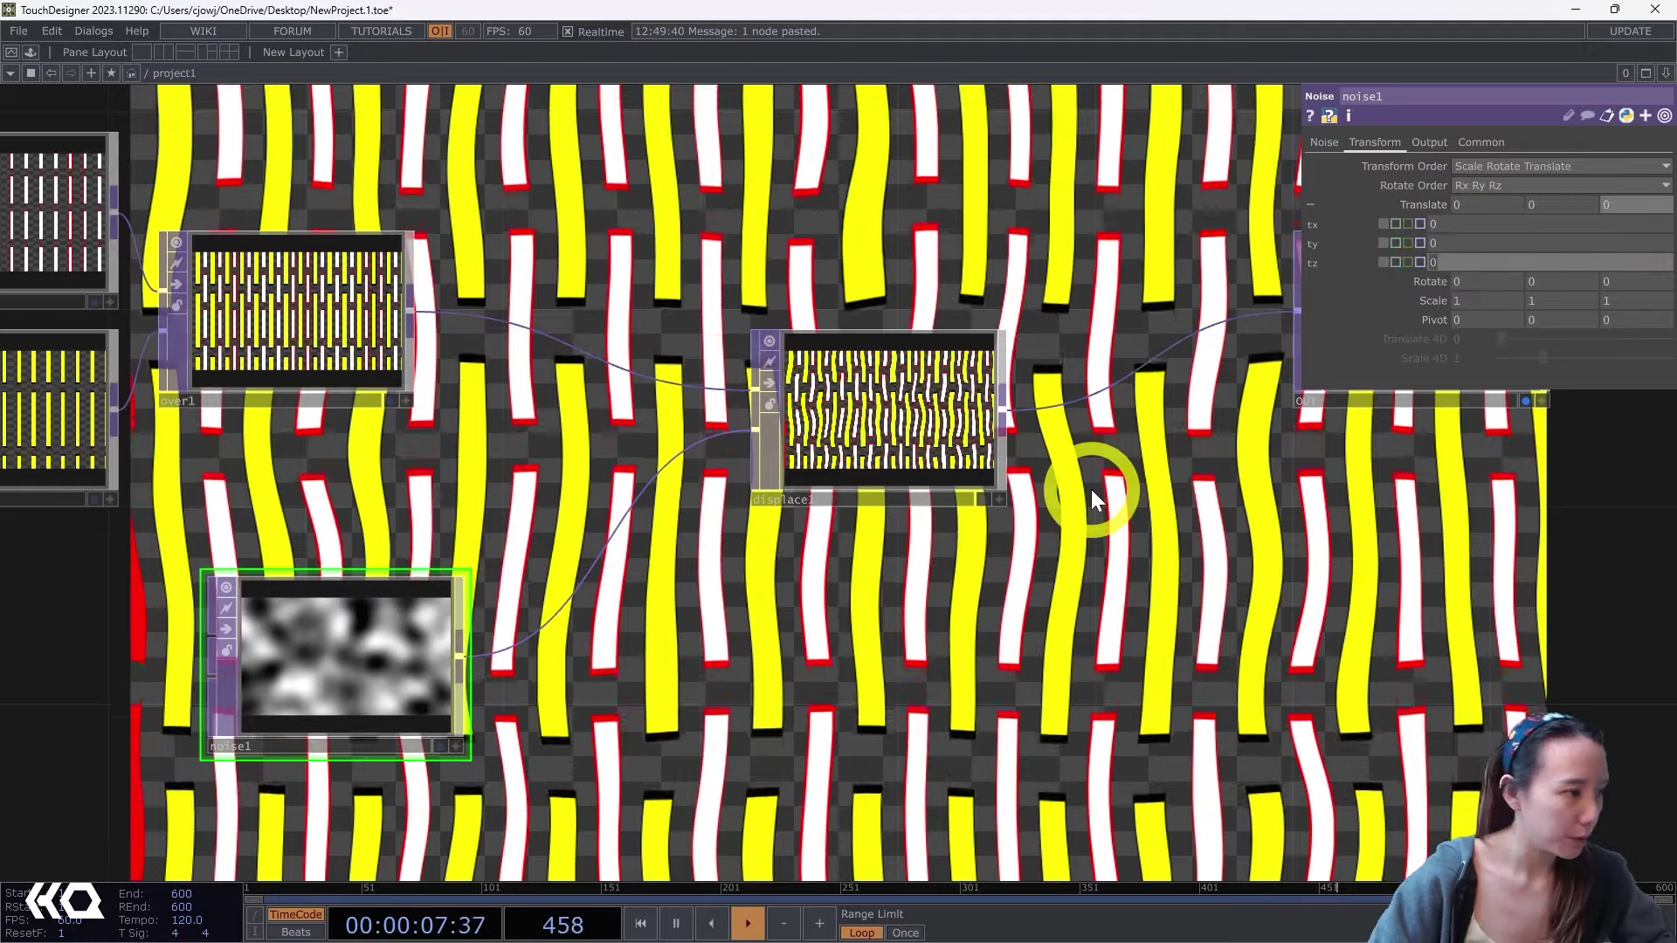
pyautogui.write('absTi')
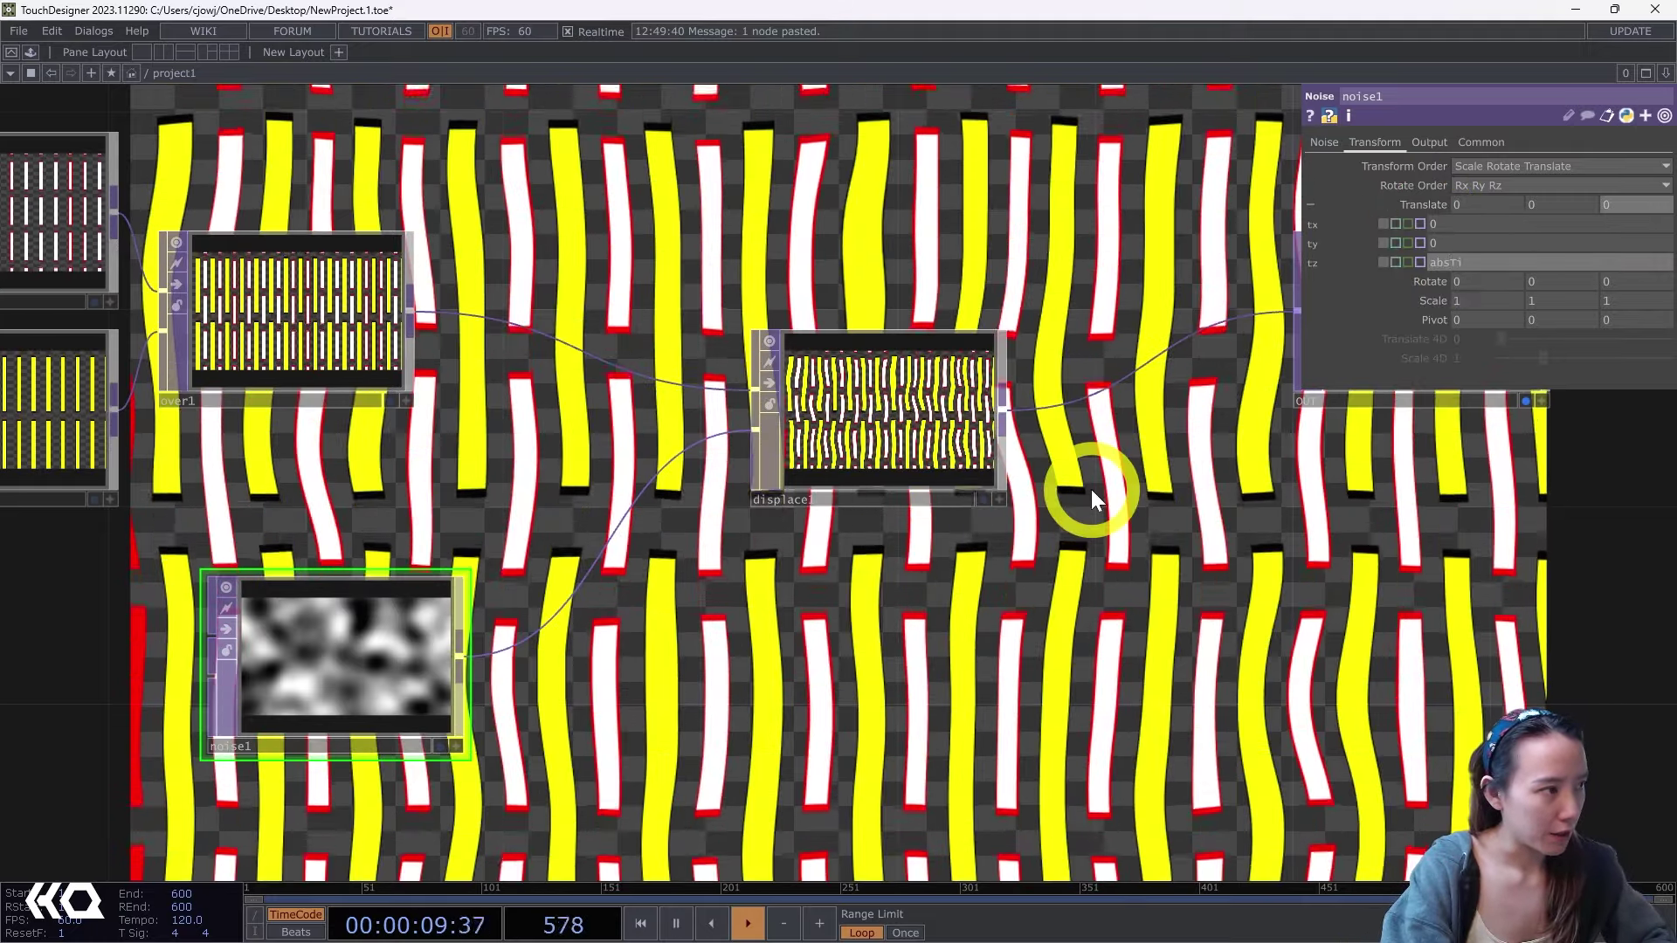
pyautogui.write('me.frame')
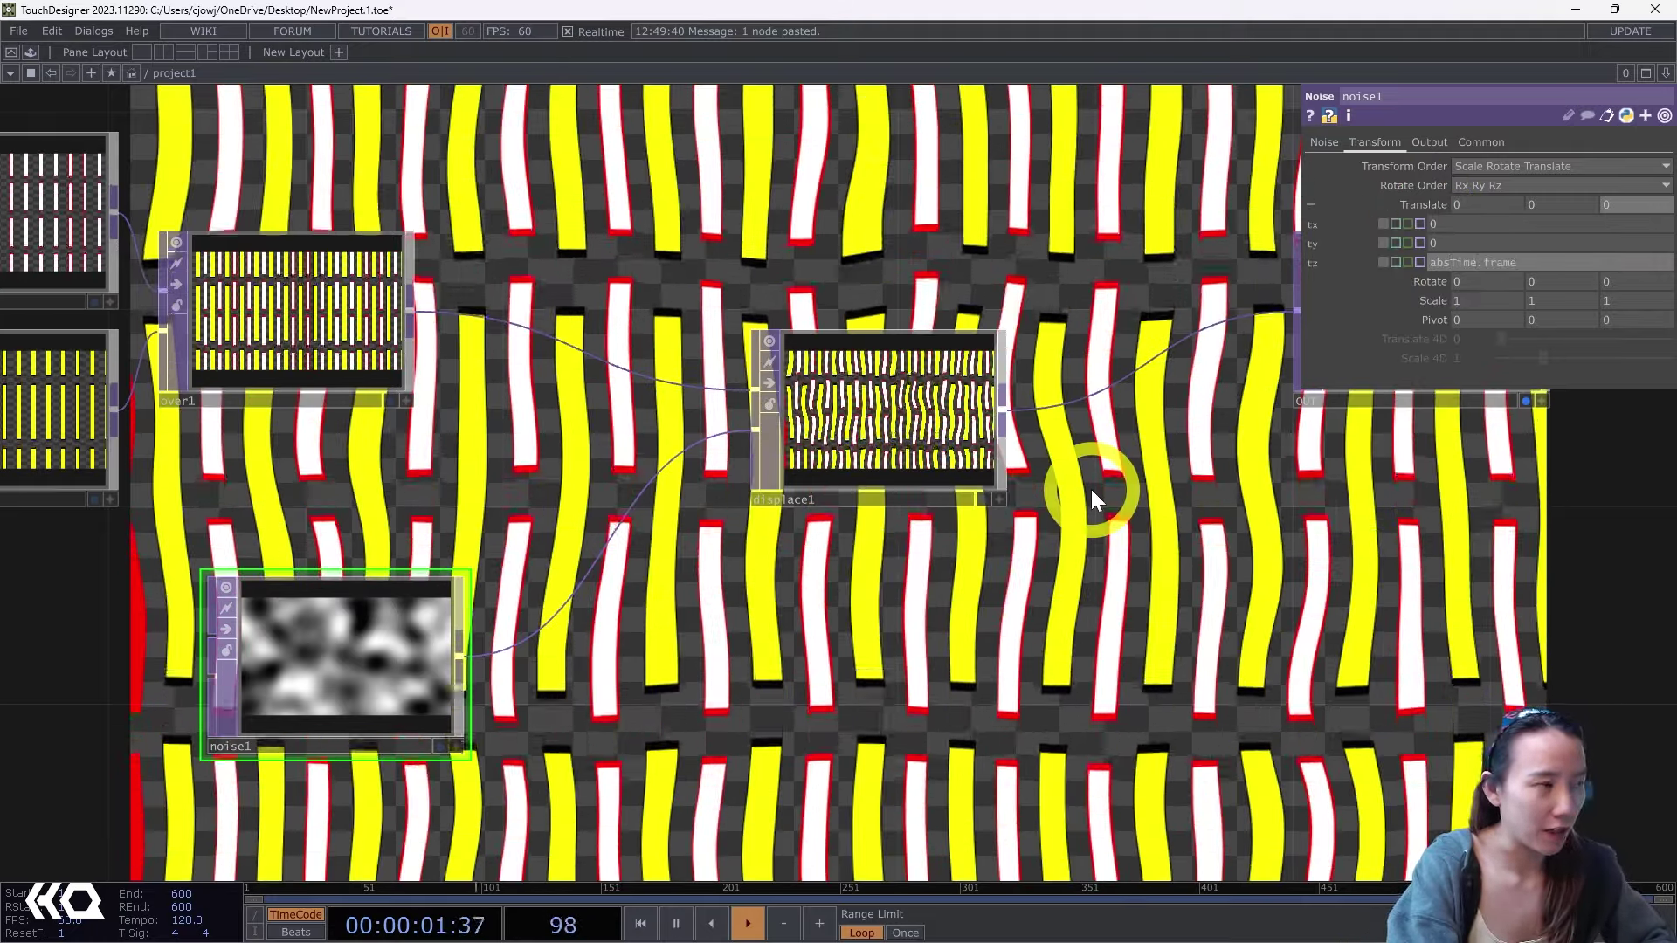
pyautogui.write('*.')
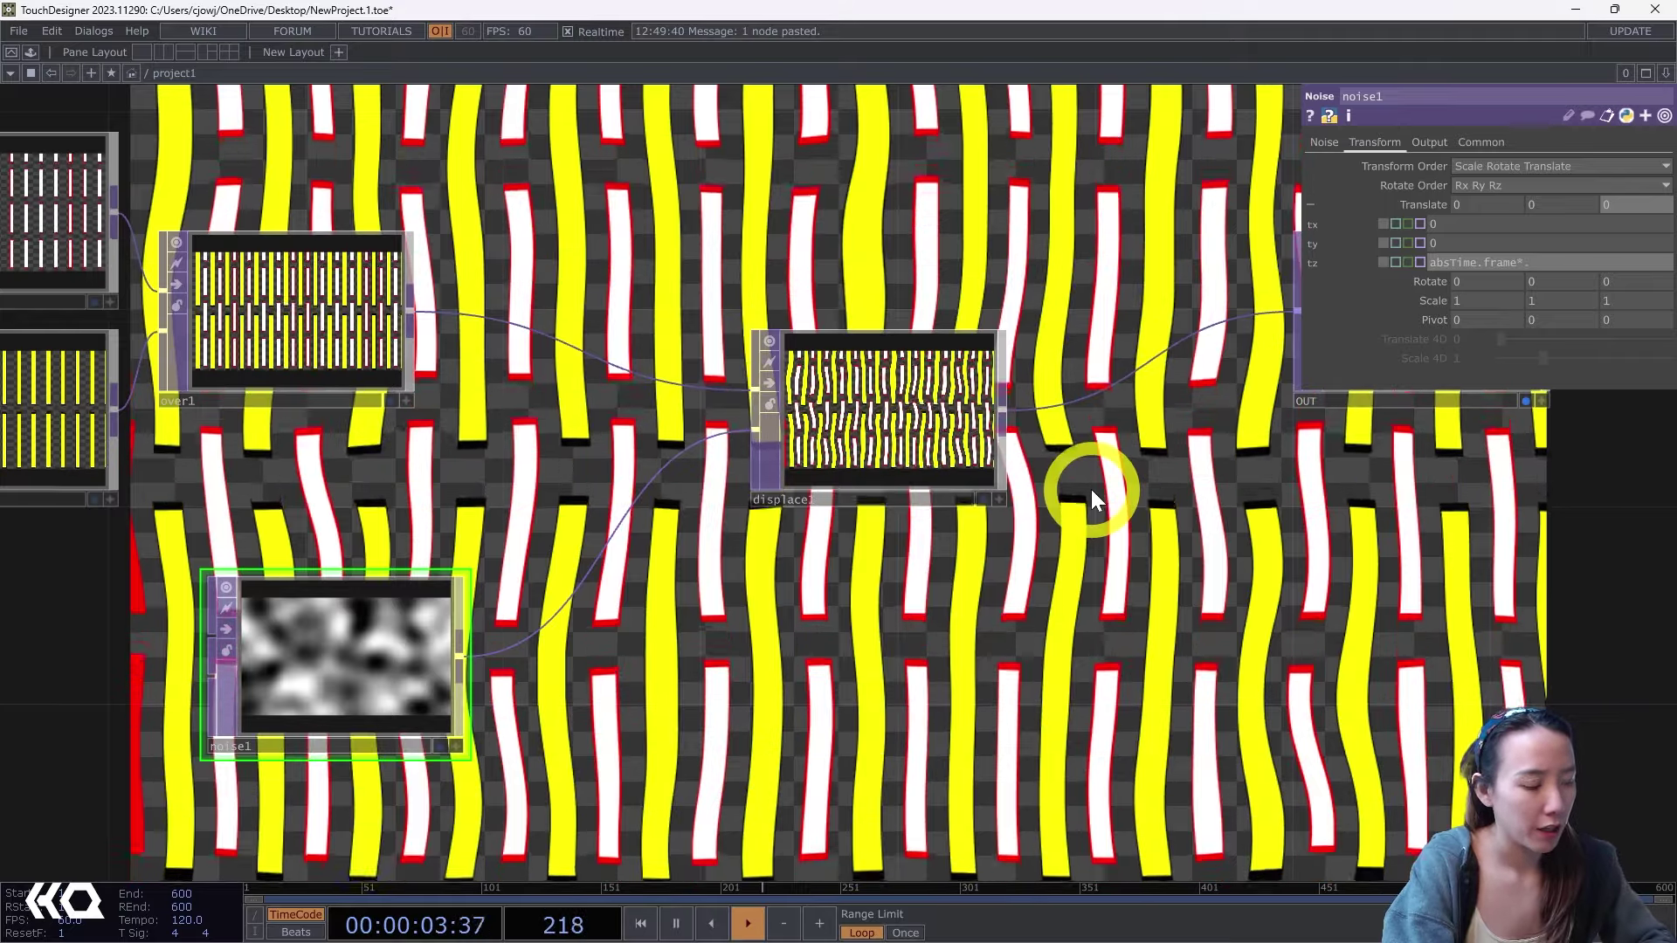
pyautogui.write('00')
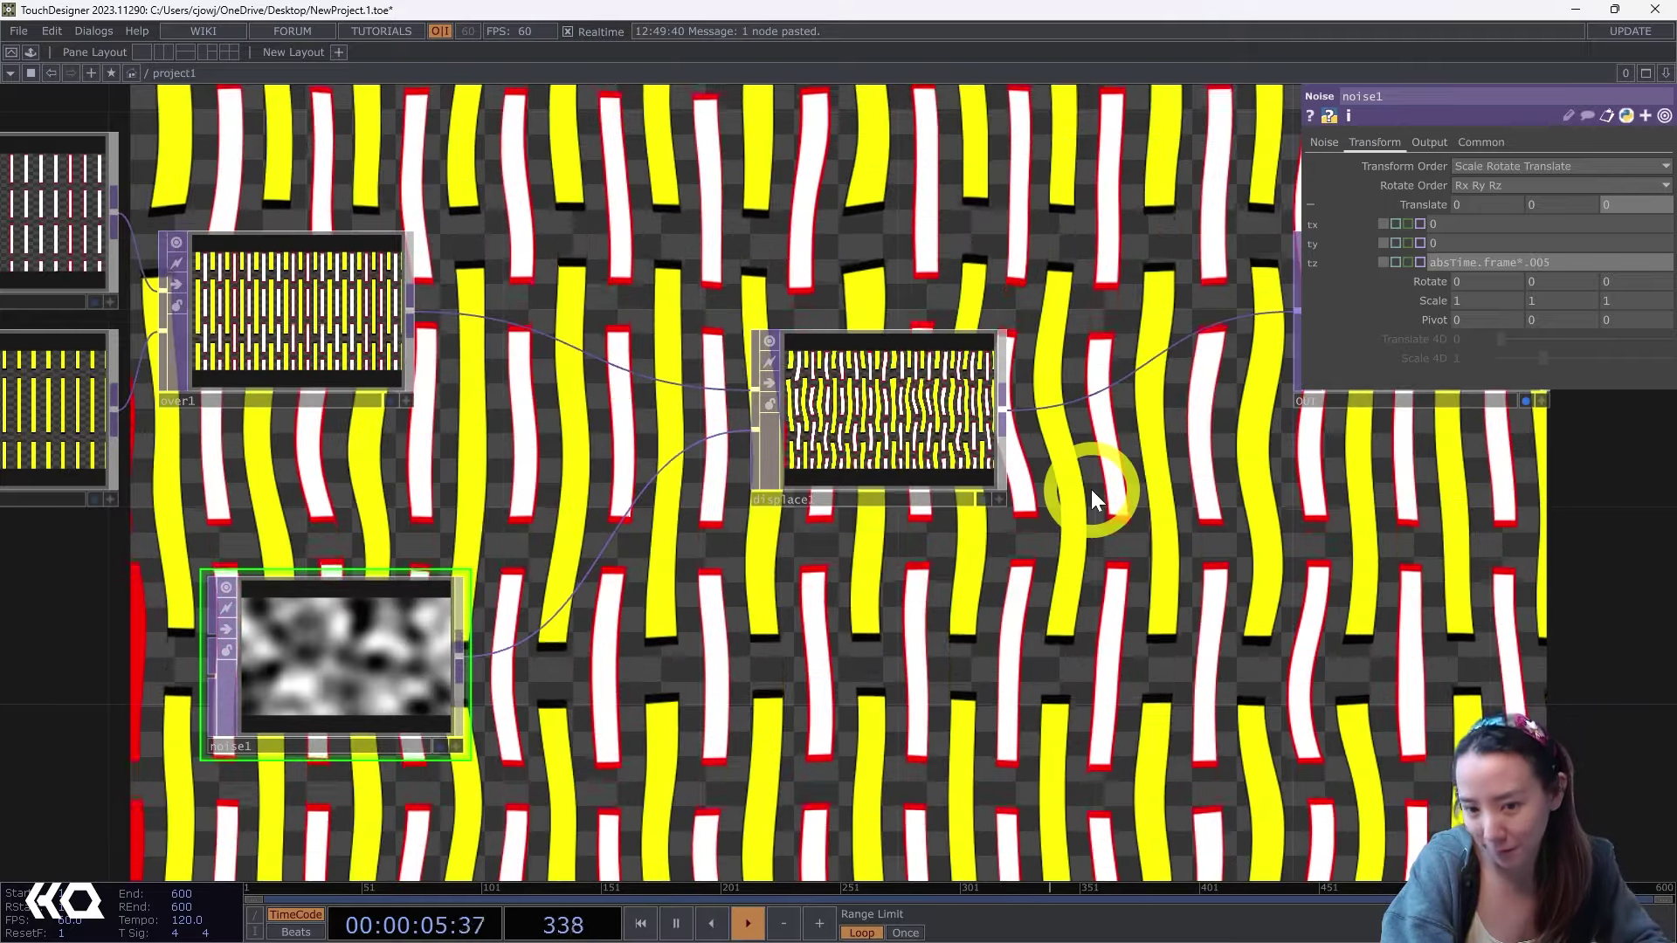
pyautogui.press('Return')
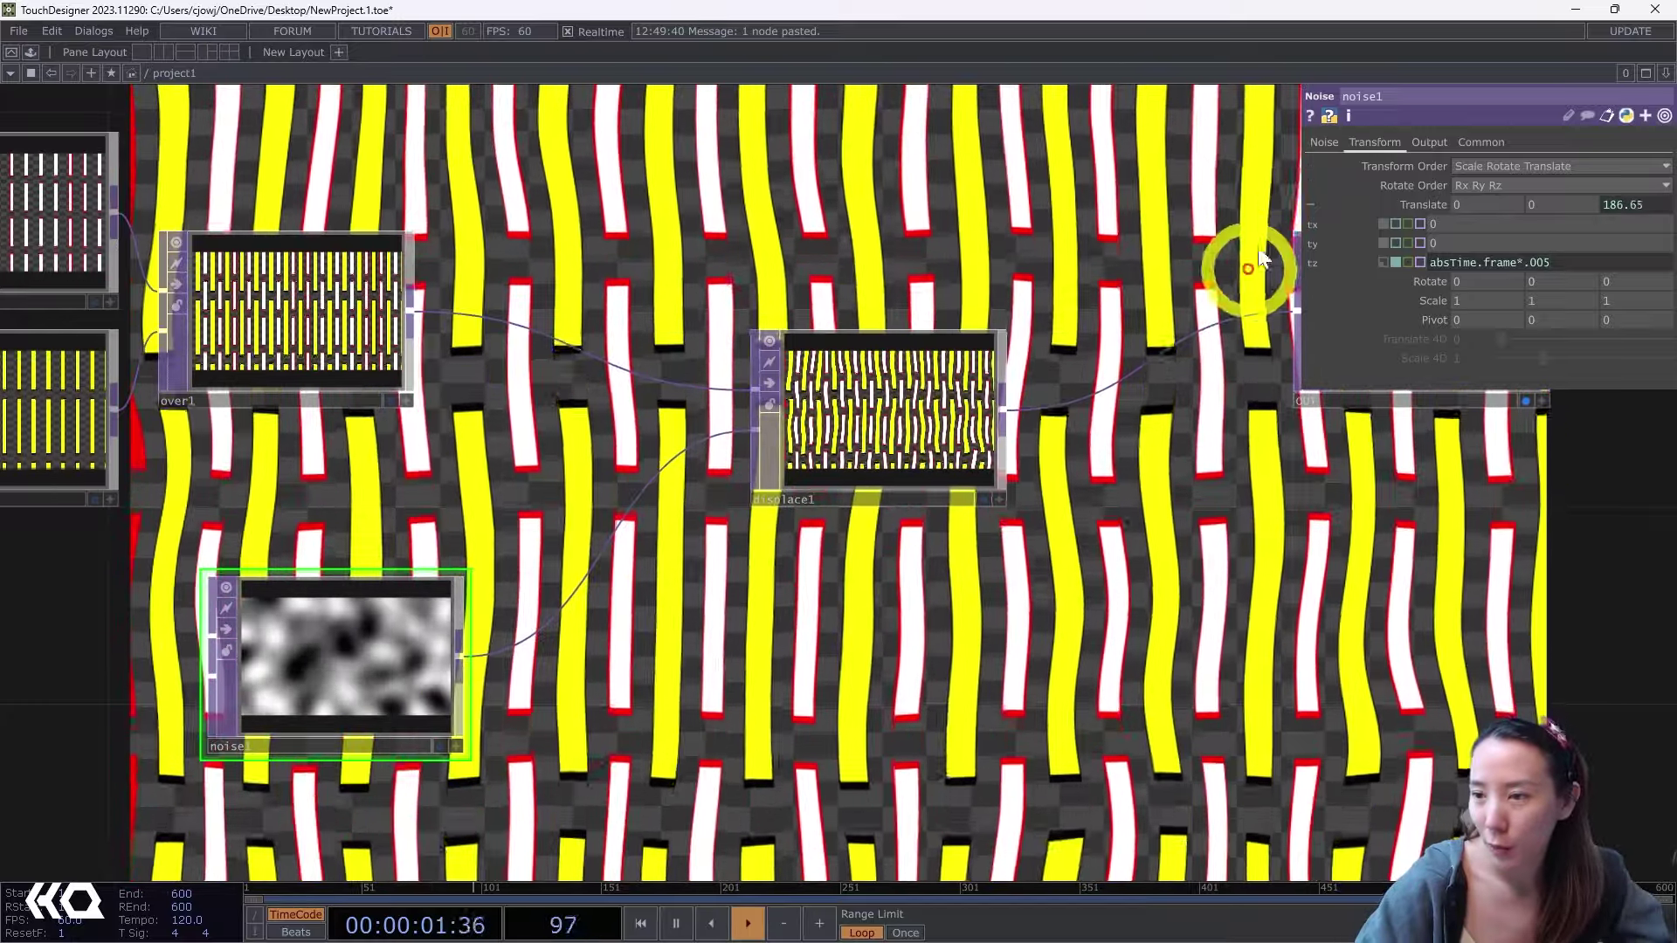
pyautogui.click(1326, 141)
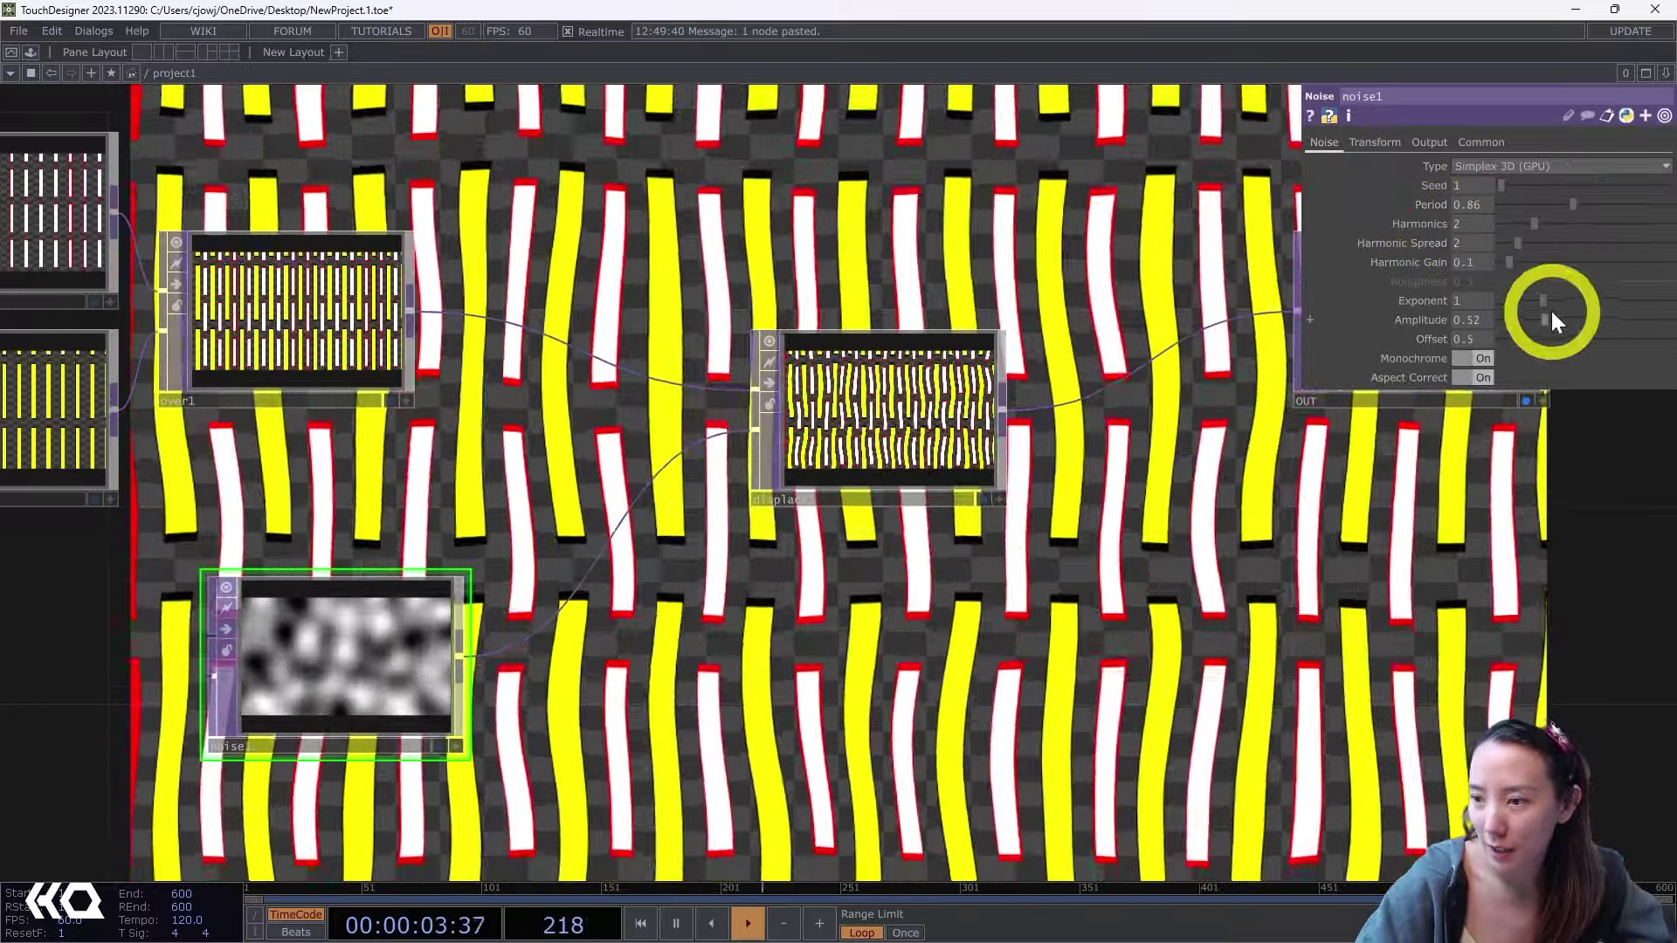
pyautogui.moveTo(1551, 311); pyautogui.dragTo(1574, 313)
# Move OUT farther from displace1 and align it level with that node.
pyautogui.moveTo(1237, 593); pyautogui.dragTo(857, 559)
pyautogui.moveTo(1097, 272); pyautogui.dragTo(1297, 320)
pyautogui.moveTo(933, 491); pyautogui.dragTo(647, 491)
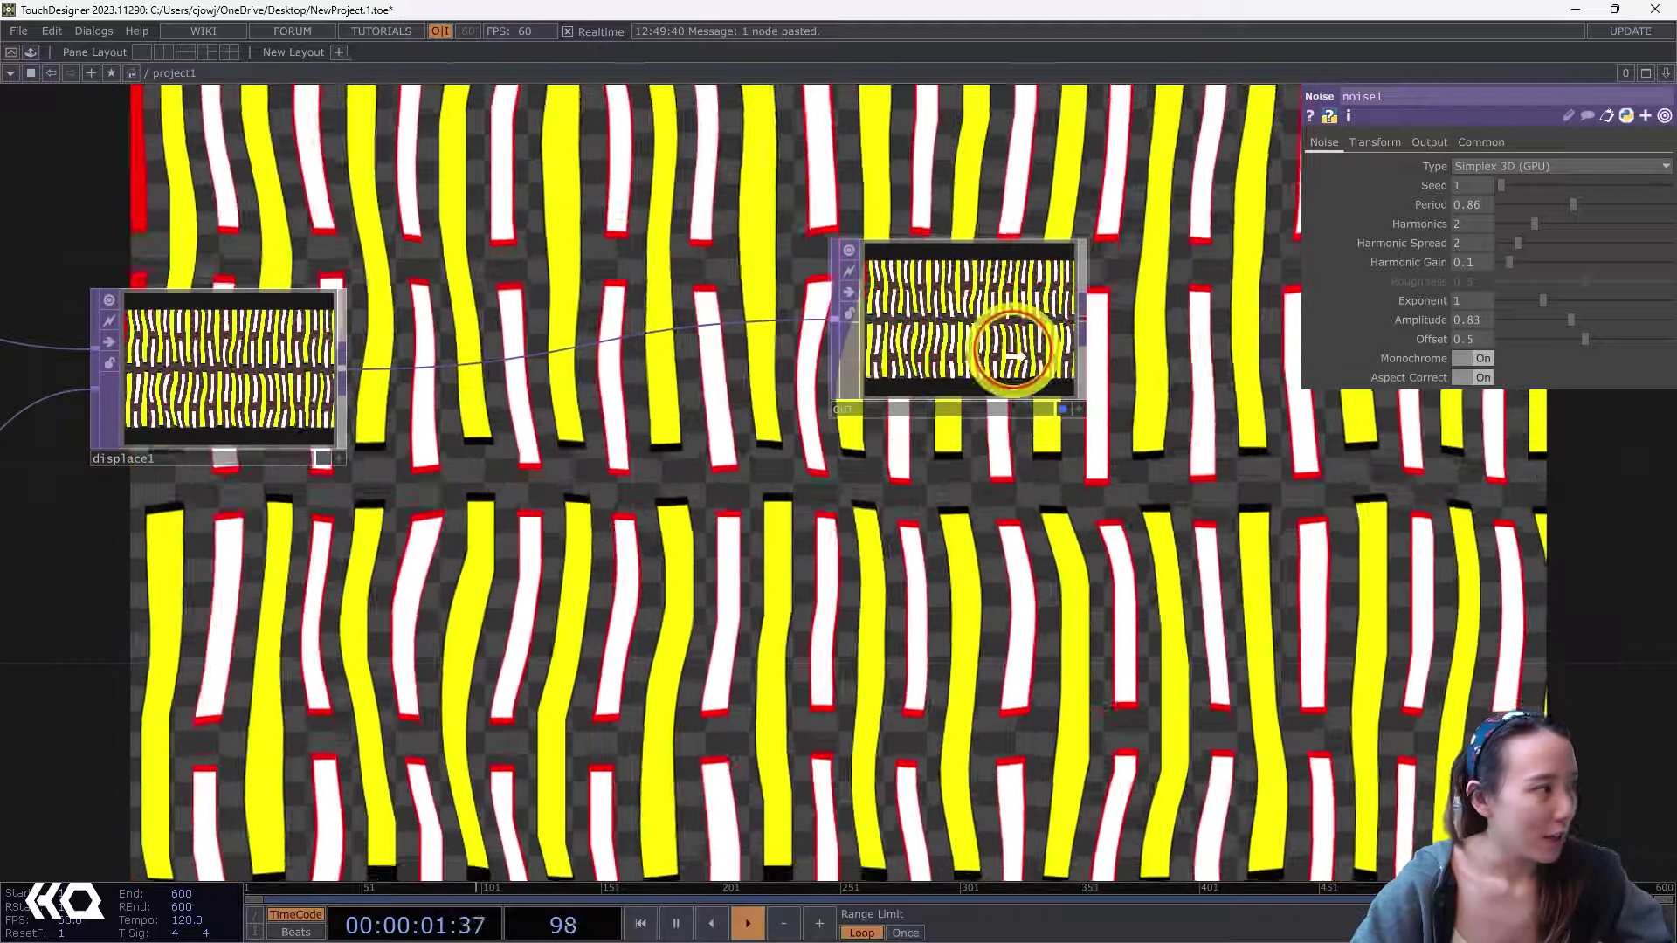
pyautogui.moveTo(1039, 367); pyautogui.dragTo(1186, 418)
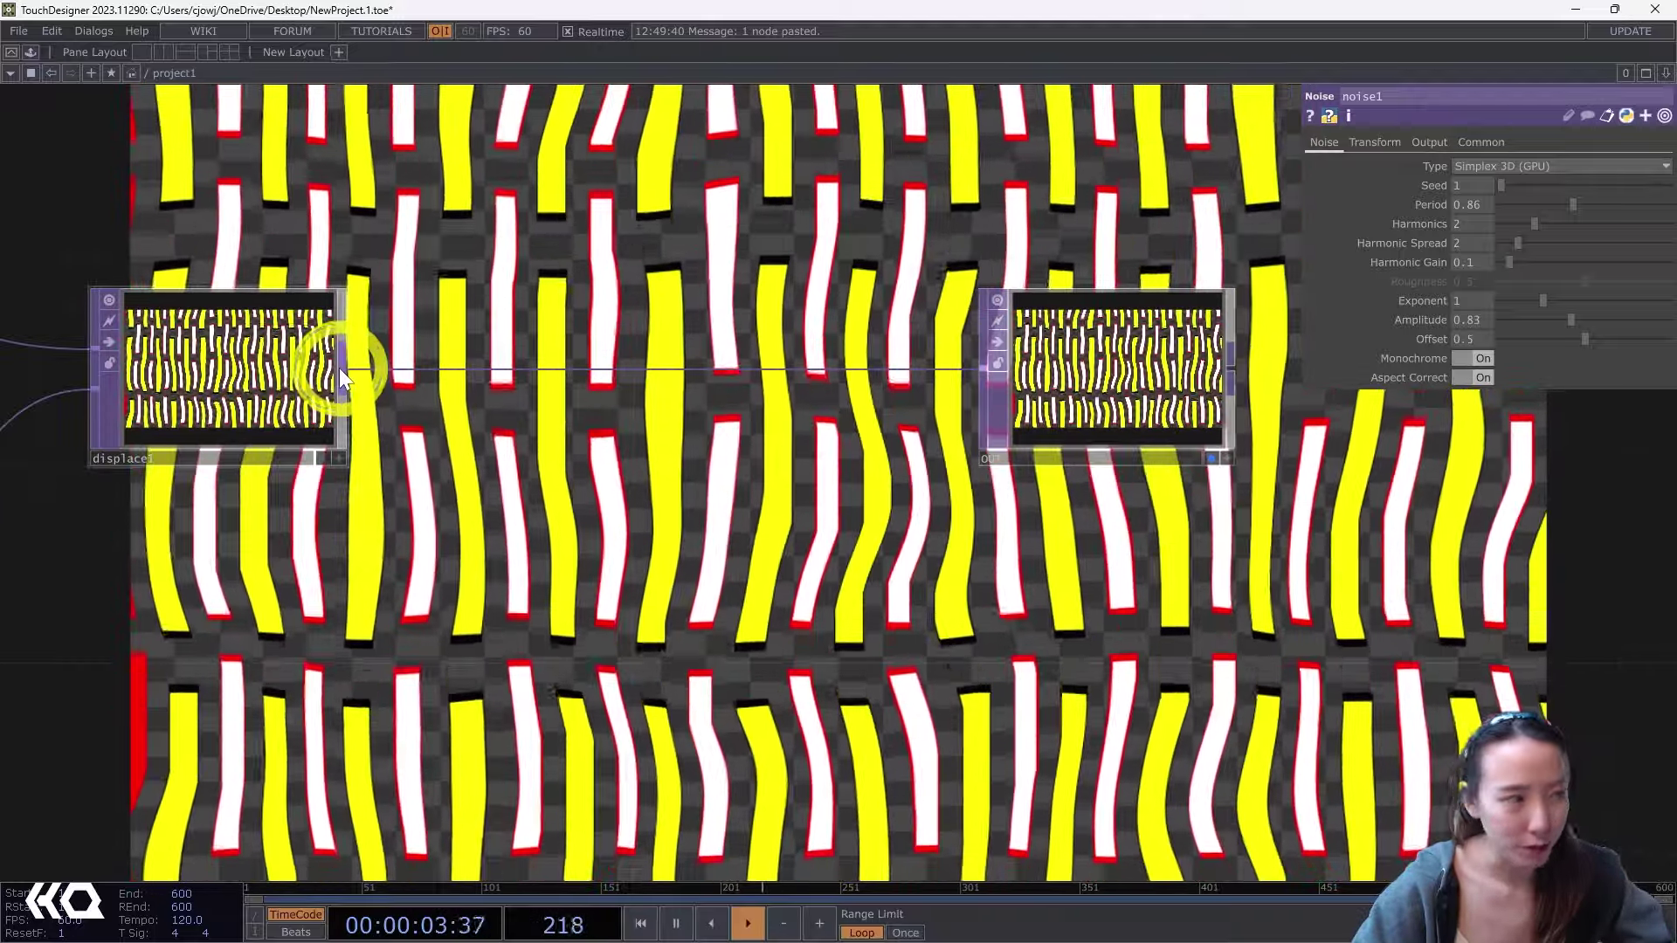
# Insert a Transform TOP between displace1 and OUT and line it up with them.
pyautogui.rightClick(339, 369)
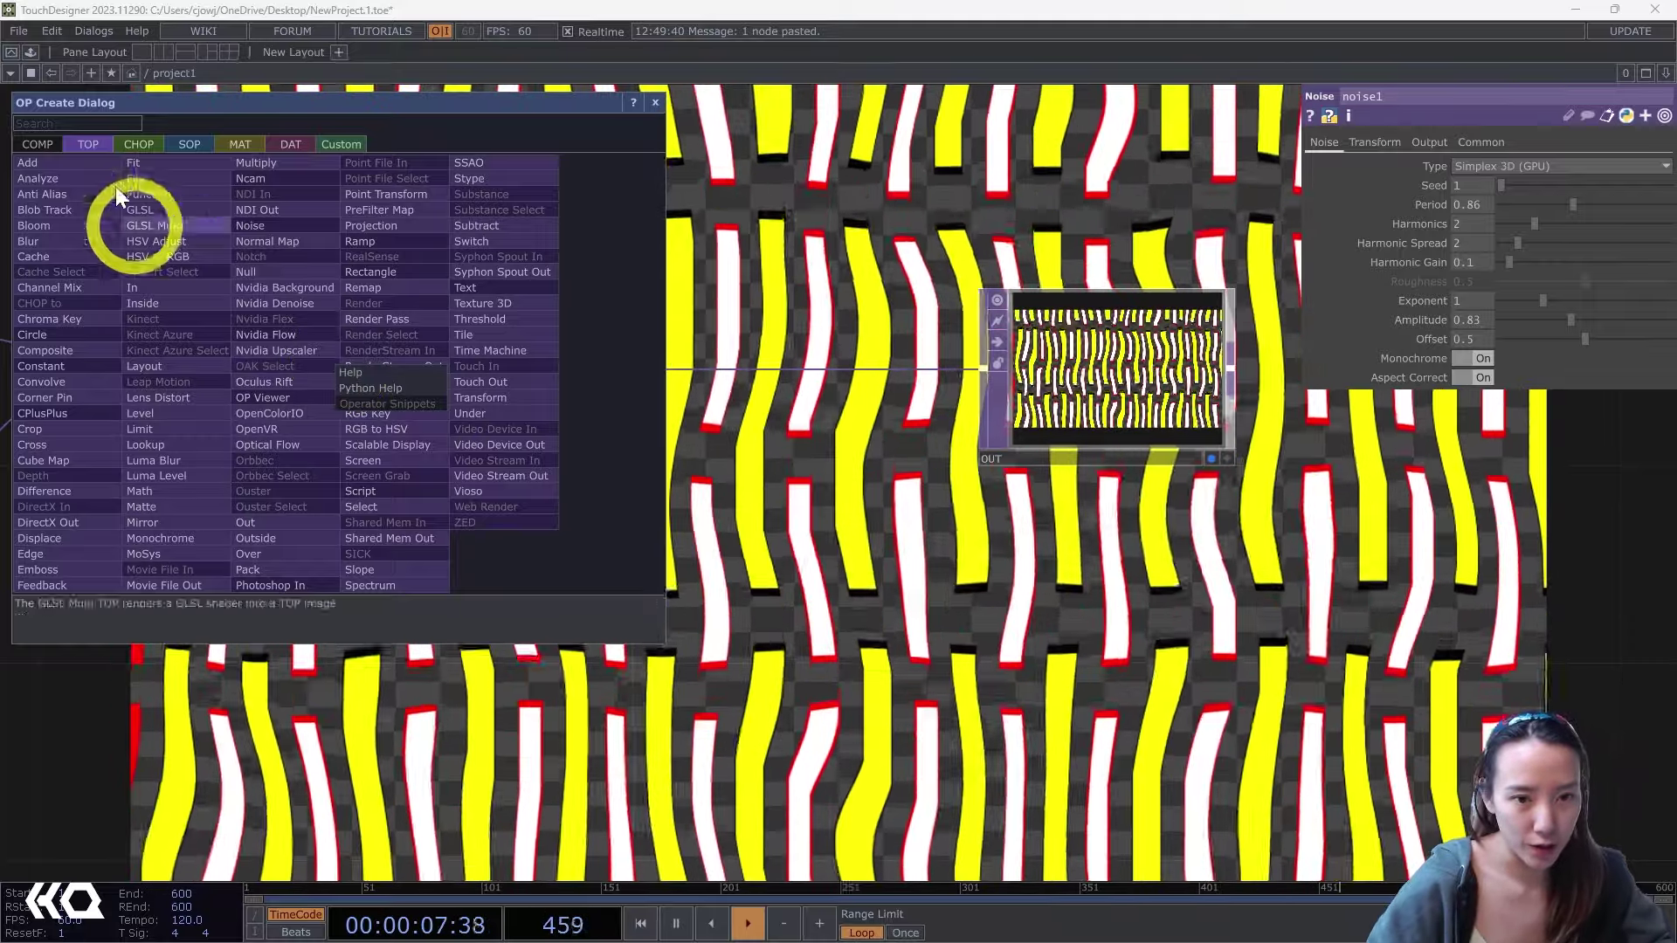
pyautogui.click(73, 120)
pyautogui.write('tra')
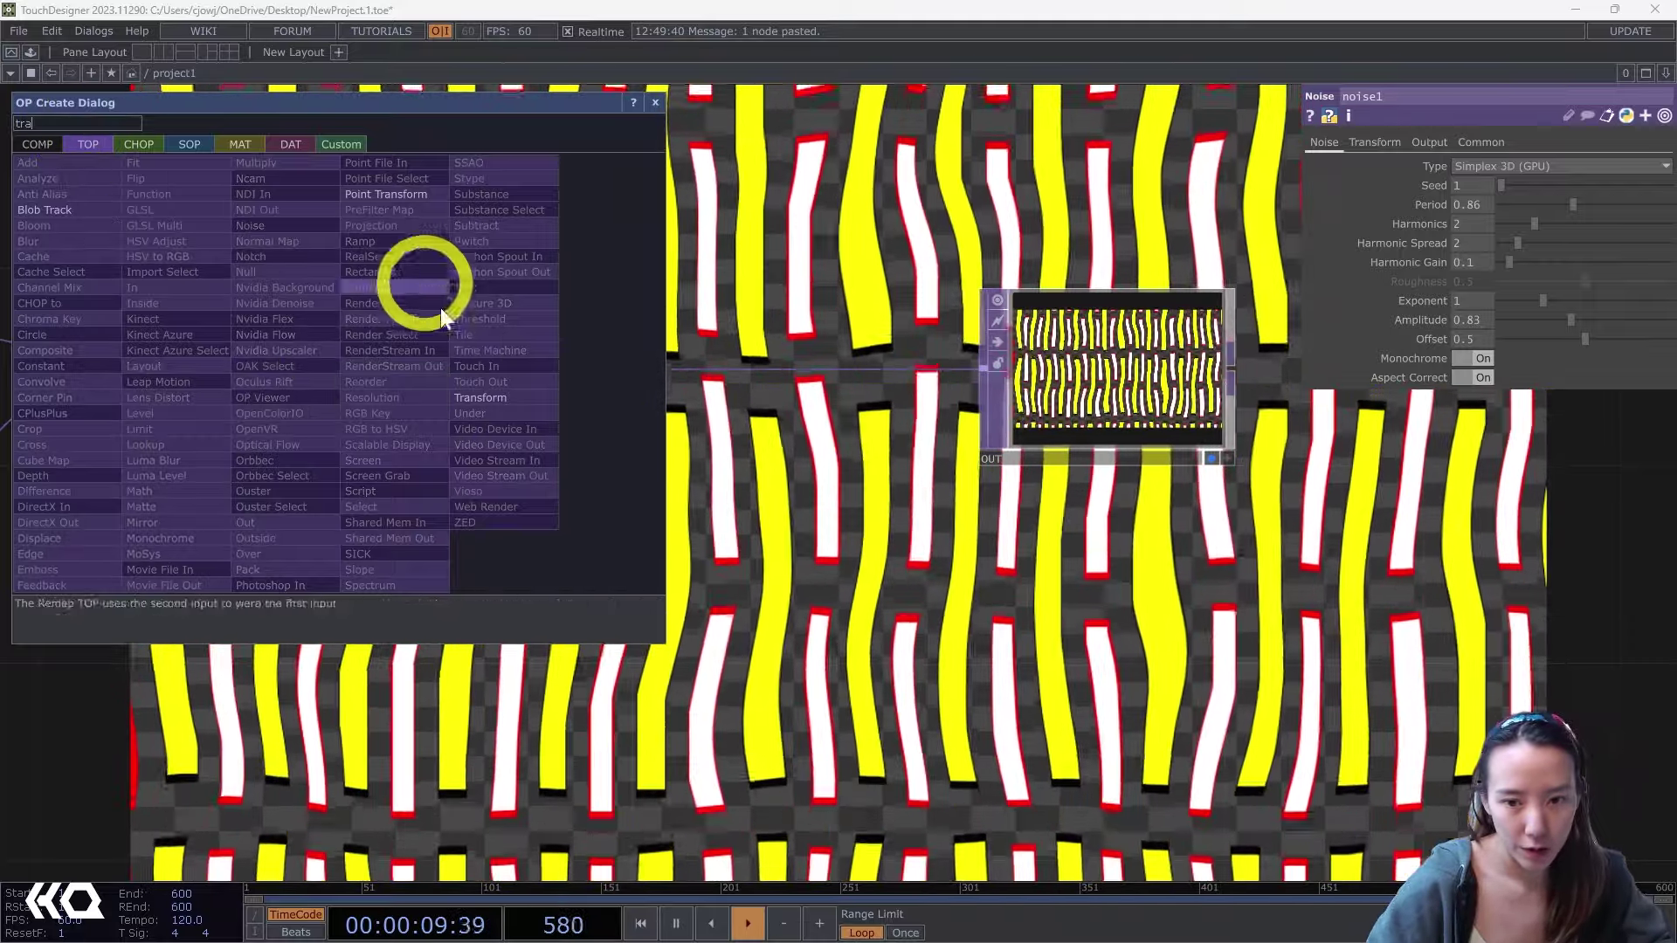
pyautogui.click(482, 399)
pyautogui.click(641, 397)
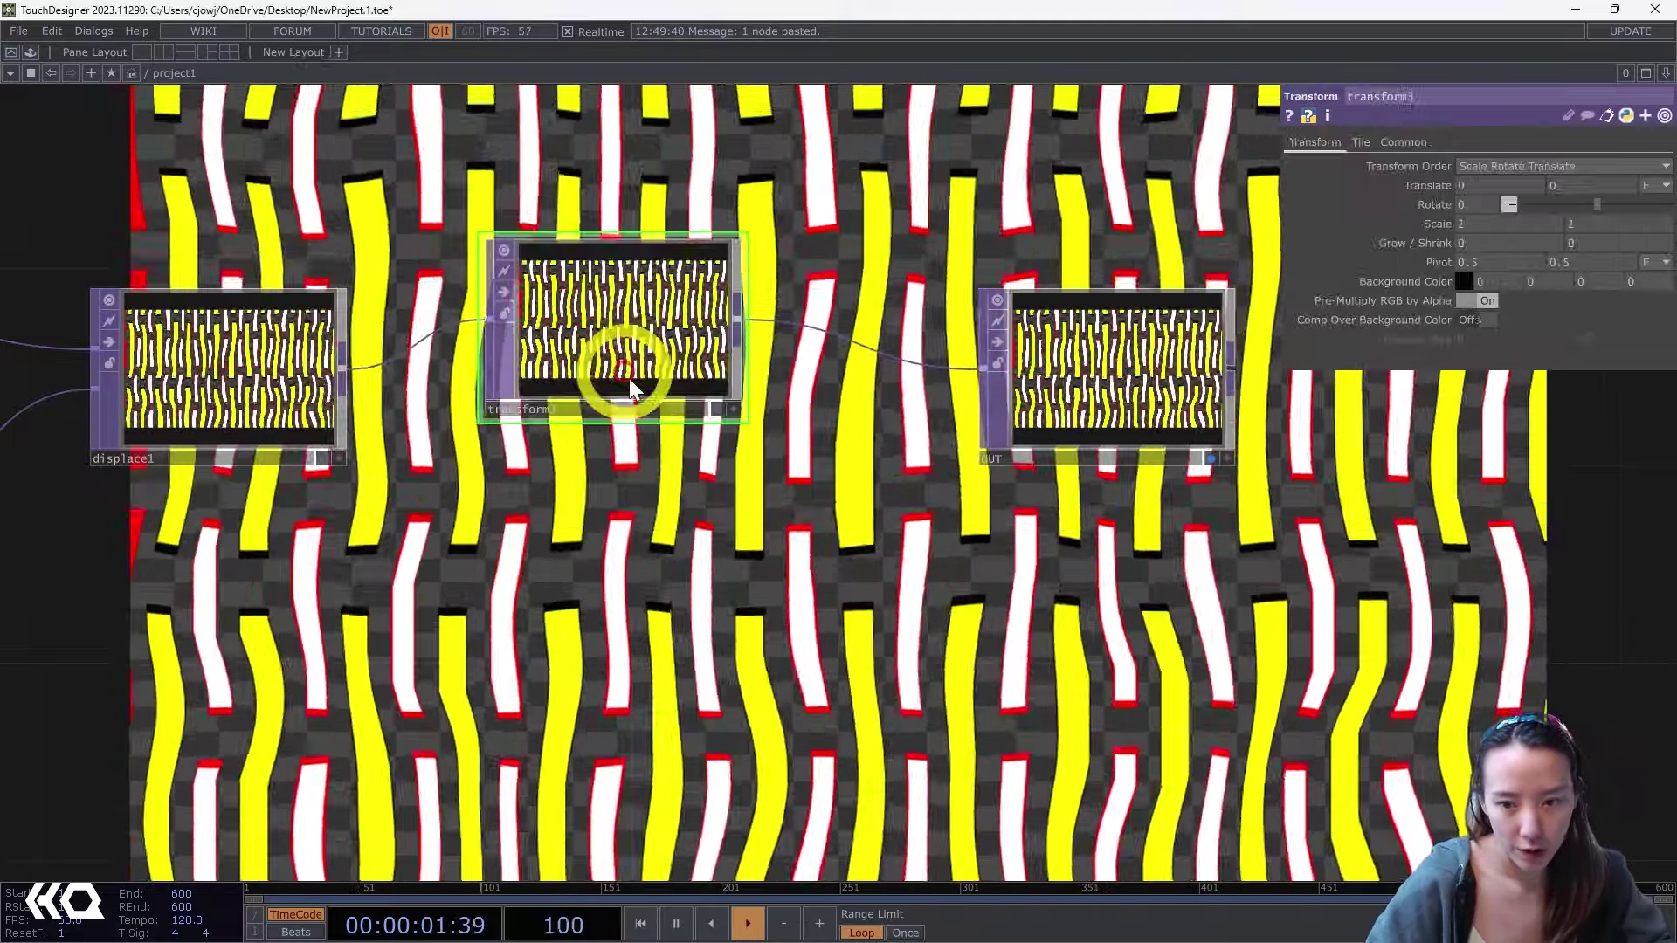
pyautogui.moveTo(640, 402); pyautogui.dragTo(690, 451)
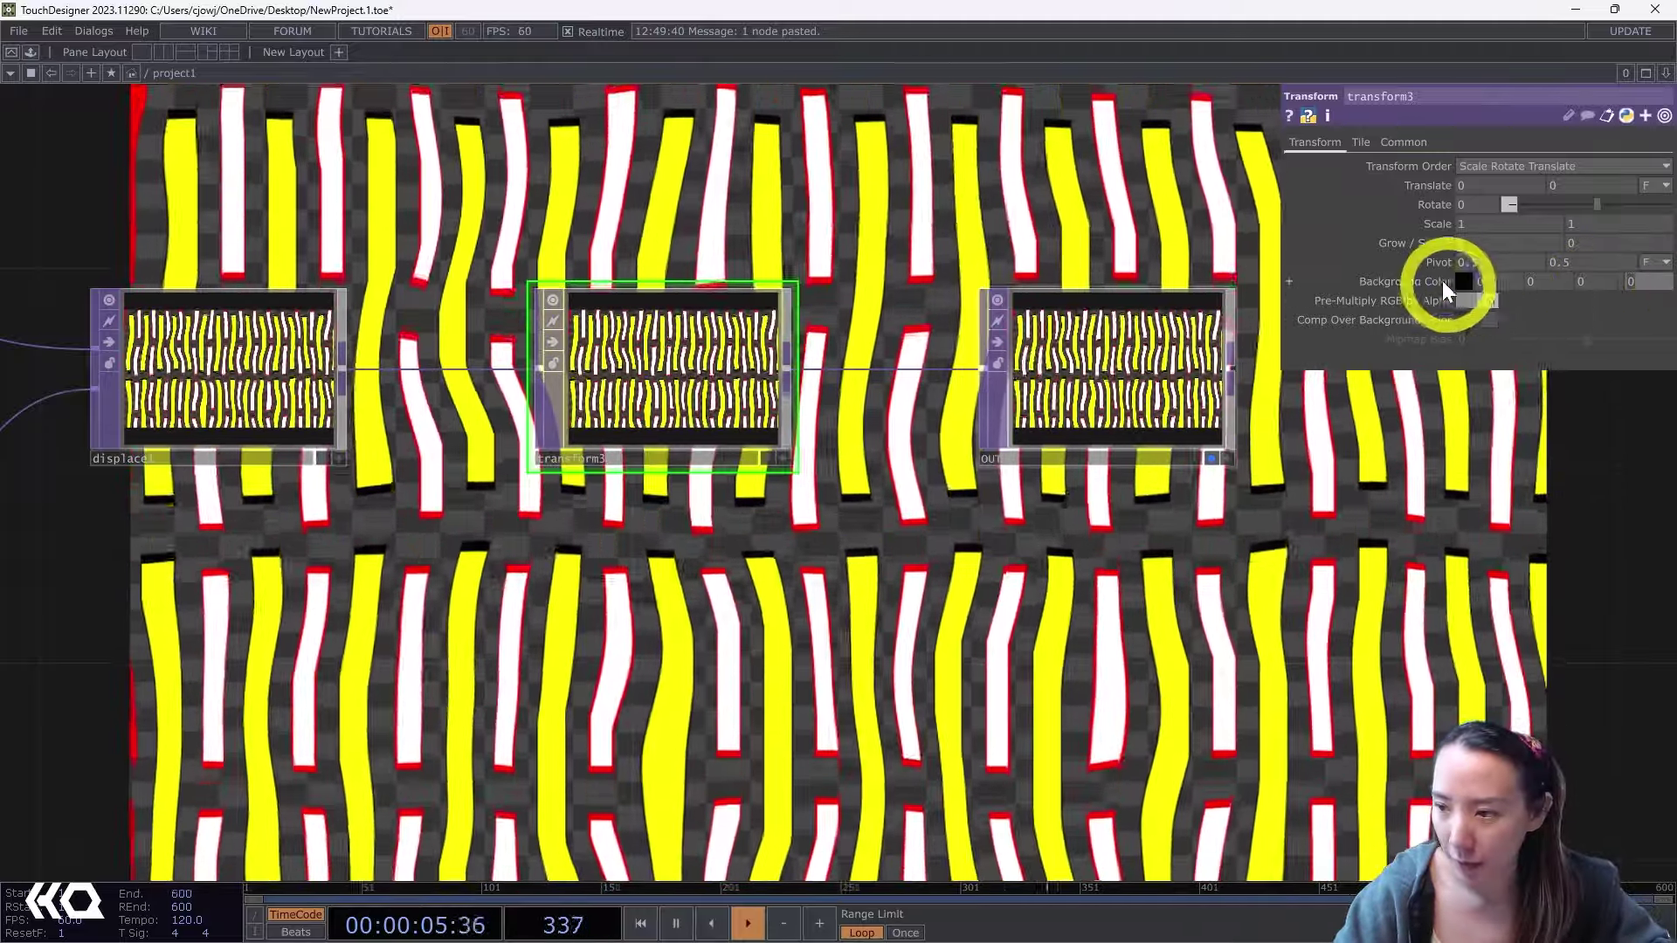
# Give transform3 a purple background with hue 261.5, saturation 0.409, value 0.847 and alpha 1, and turn on Comp Over Background Color.
pyautogui.write('1')
pyautogui.press('Return')
pyautogui.click(1469, 276)
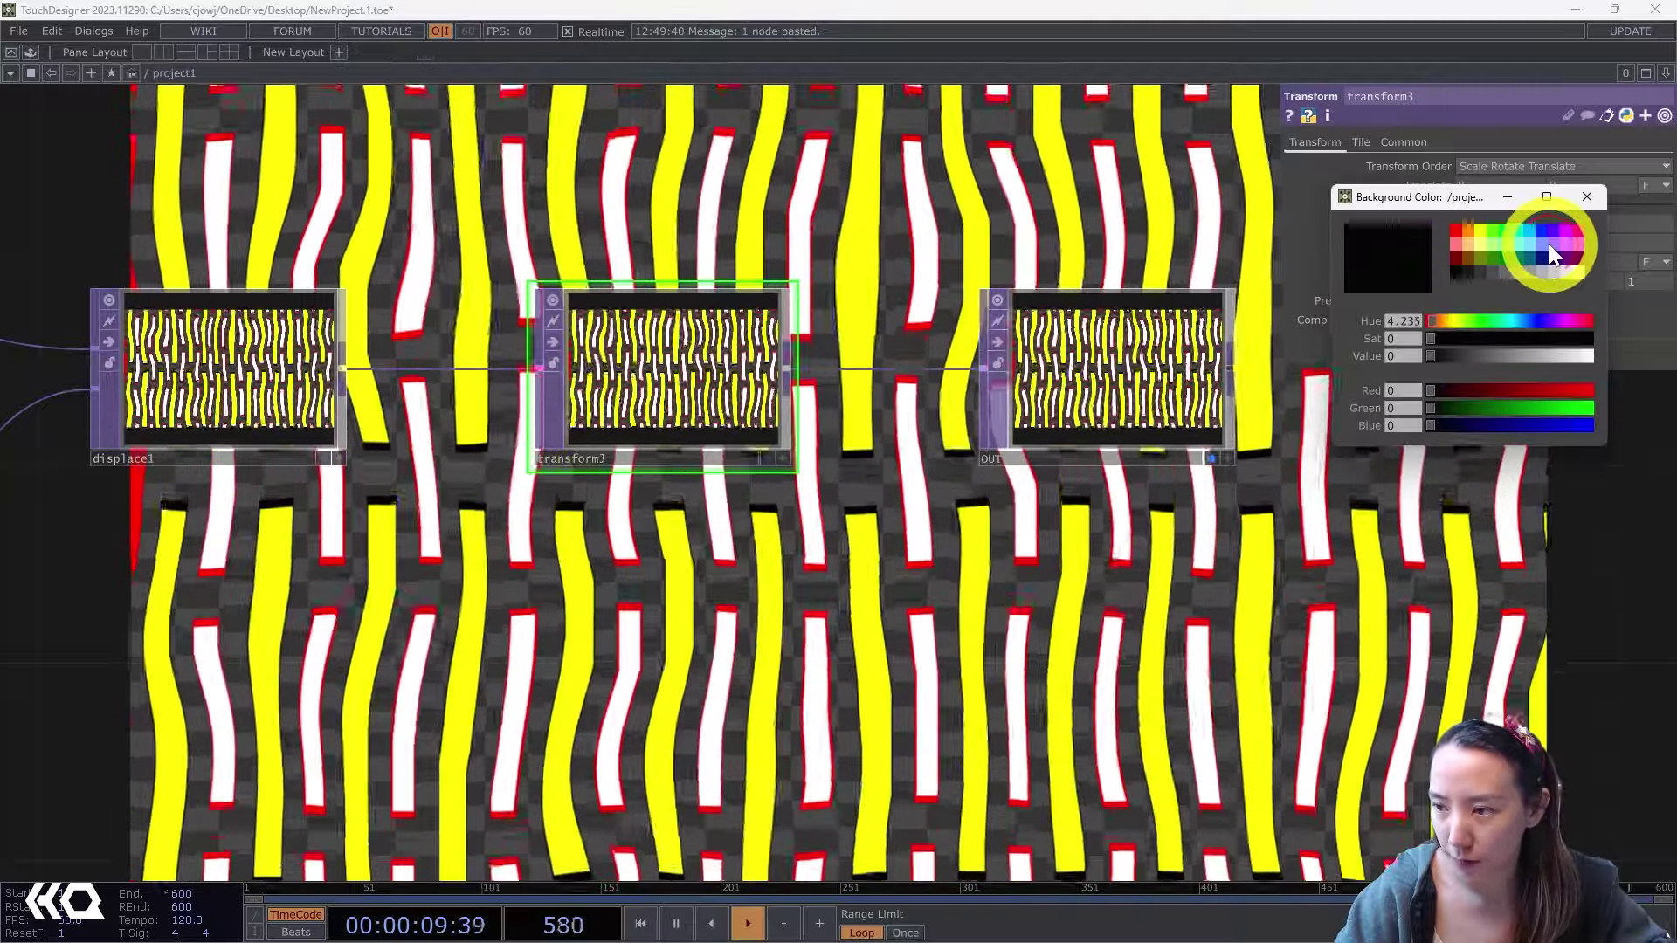
pyautogui.click(1549, 244)
pyautogui.moveTo(1538, 354); pyautogui.dragTo(1496, 337)
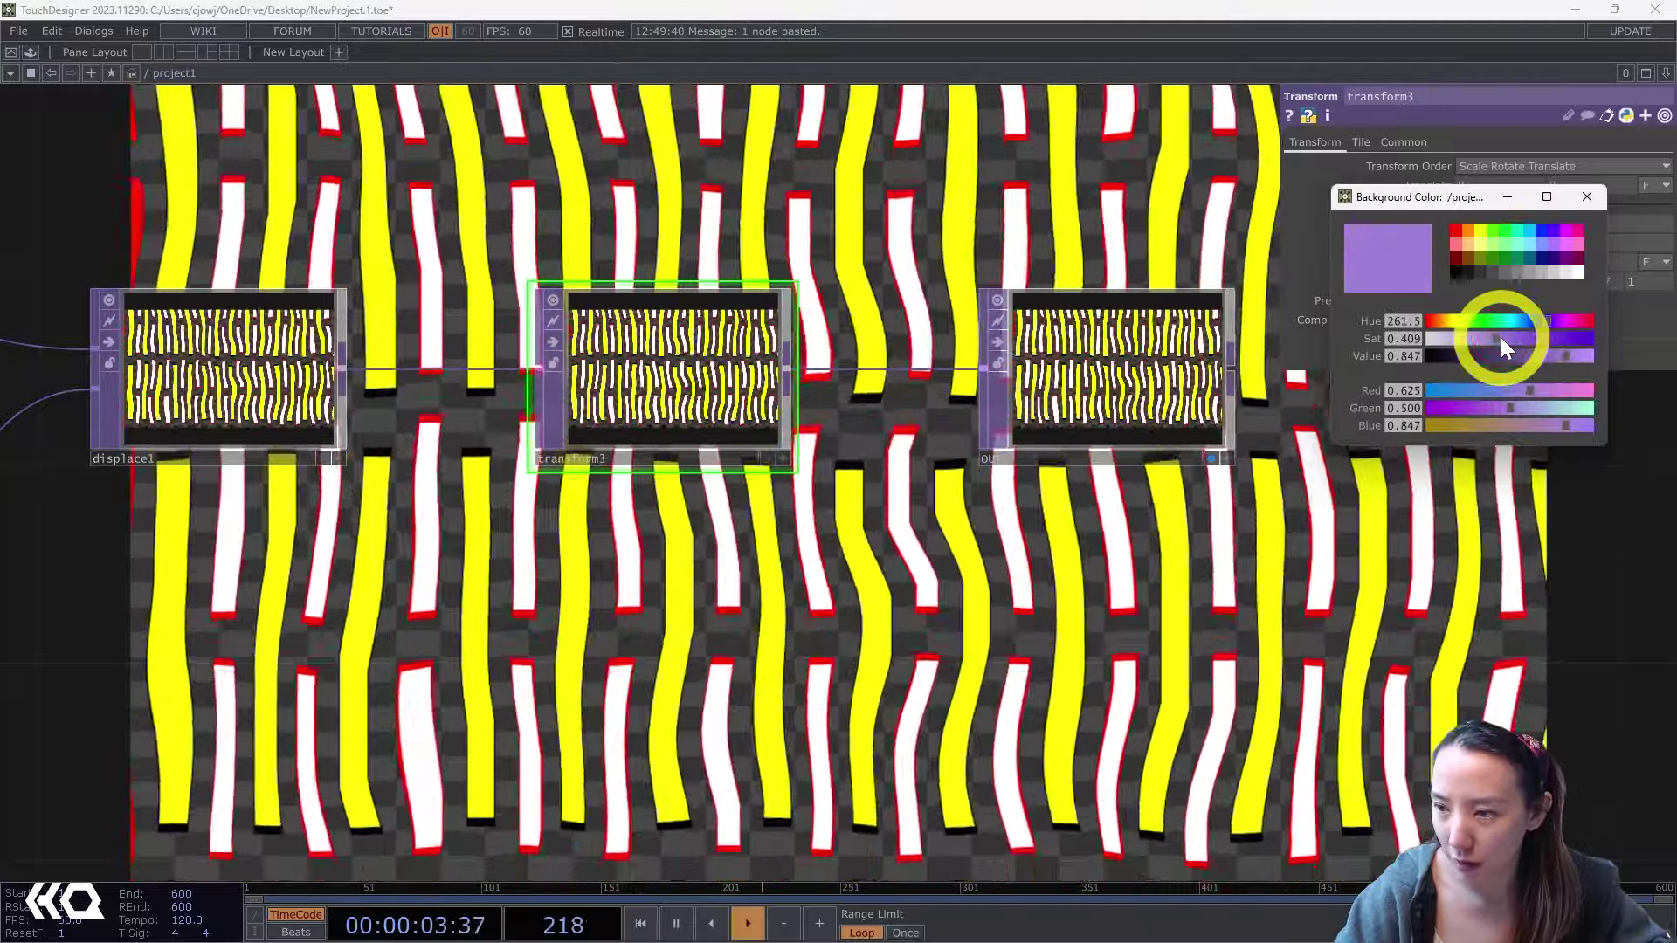
pyautogui.click(1587, 196)
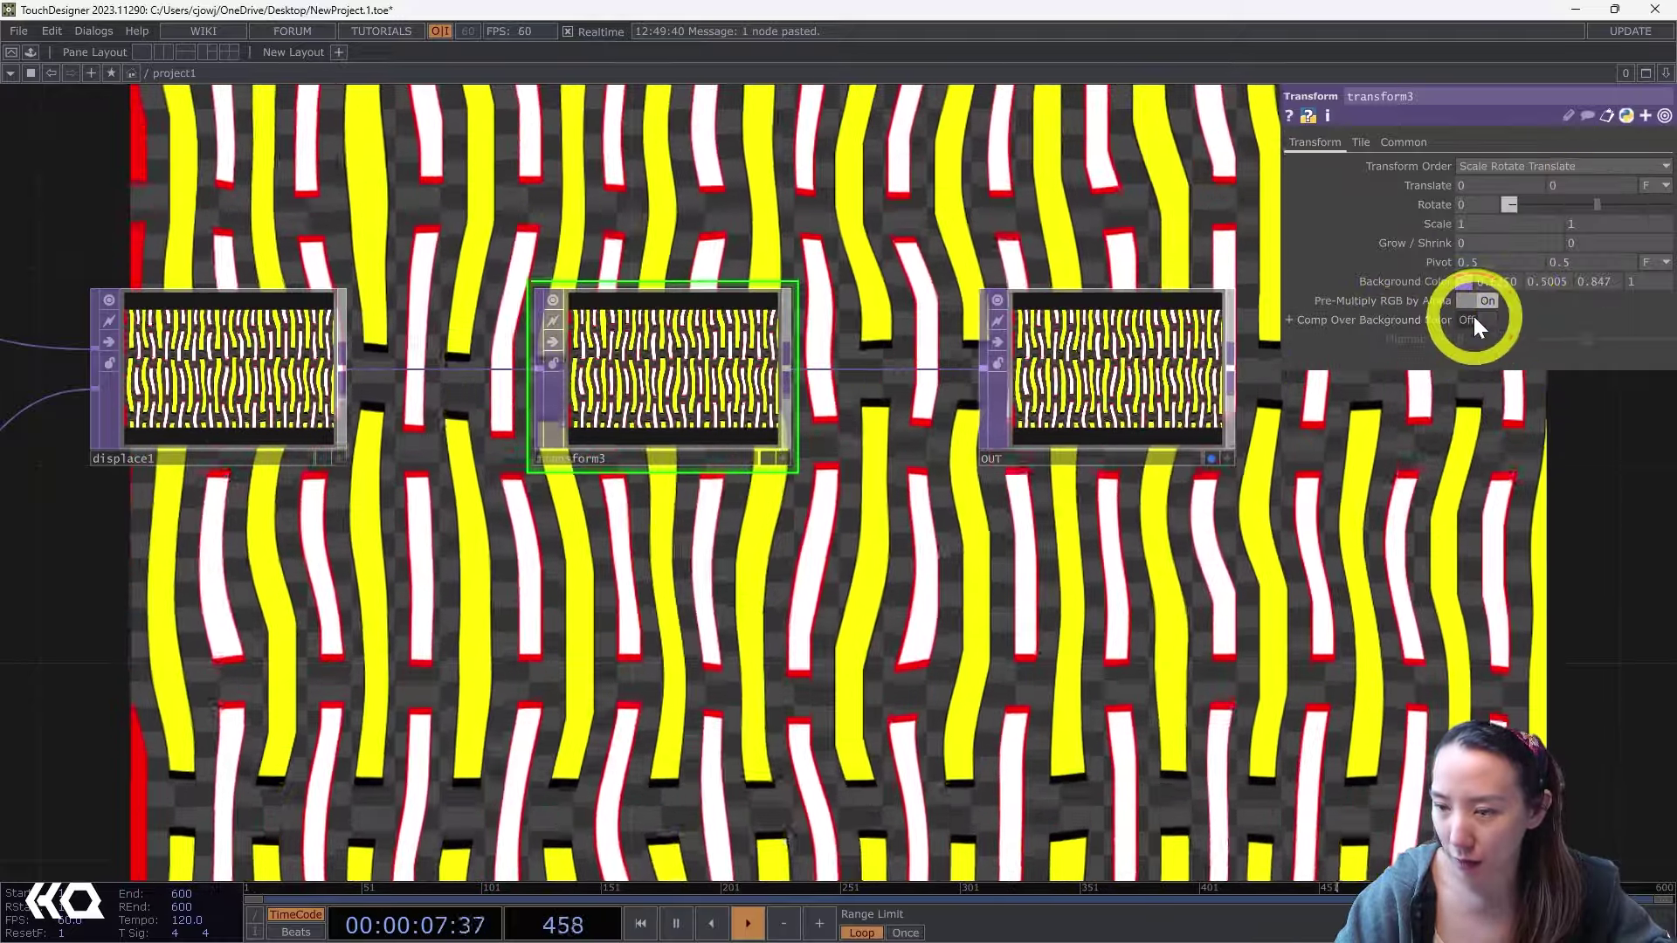
pyautogui.click(1475, 321)
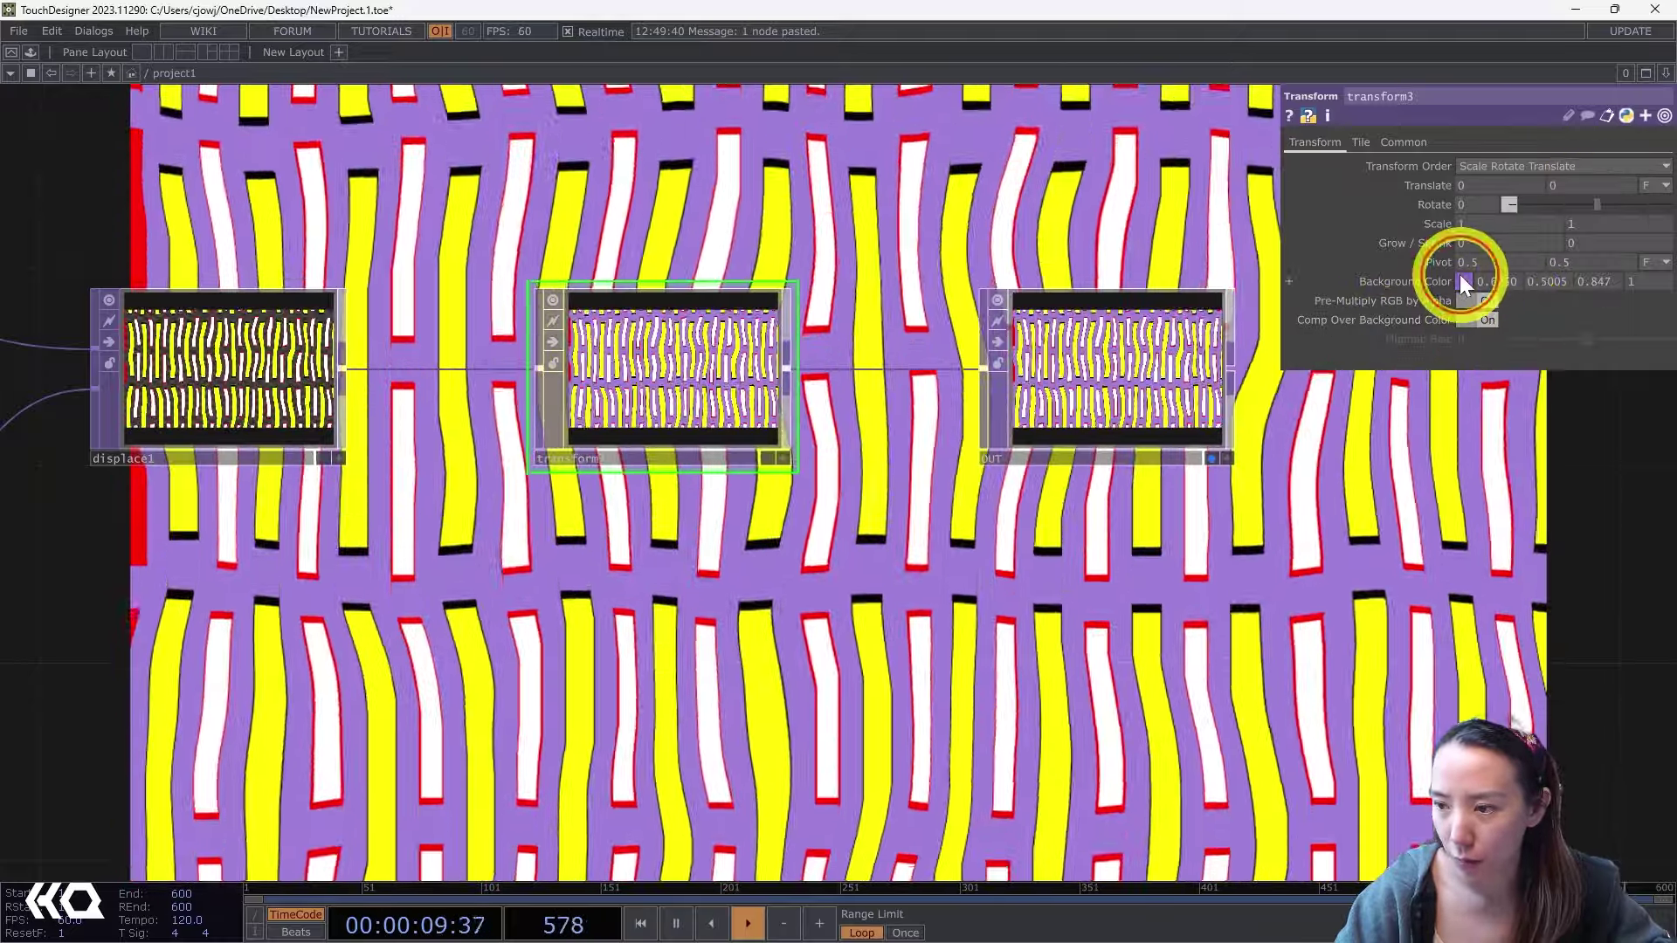
# Darken transform3's purple background color to a value of 0.557.
pyautogui.click(1462, 279)
pyautogui.moveTo(1543, 359); pyautogui.dragTo(1520, 360)
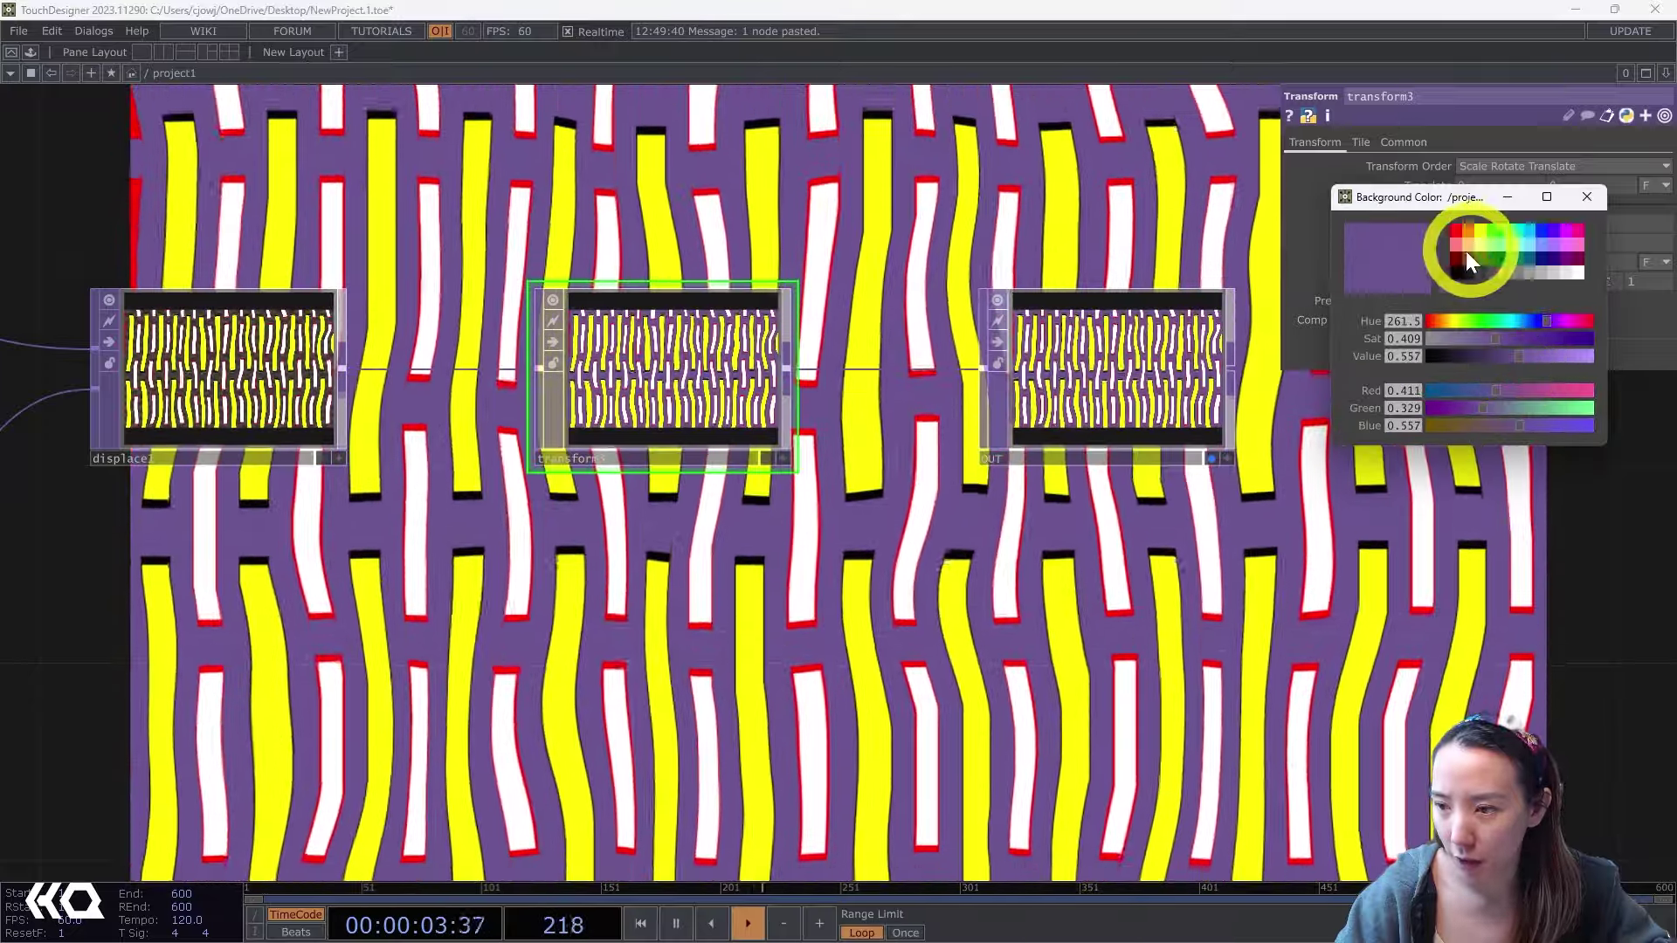
pyautogui.click(1587, 197)
# Shift rectangle2's fill color from yellow to a golden orange by lowering its green component.
pyautogui.moveTo(936, 656); pyautogui.dragTo(1293, 633)
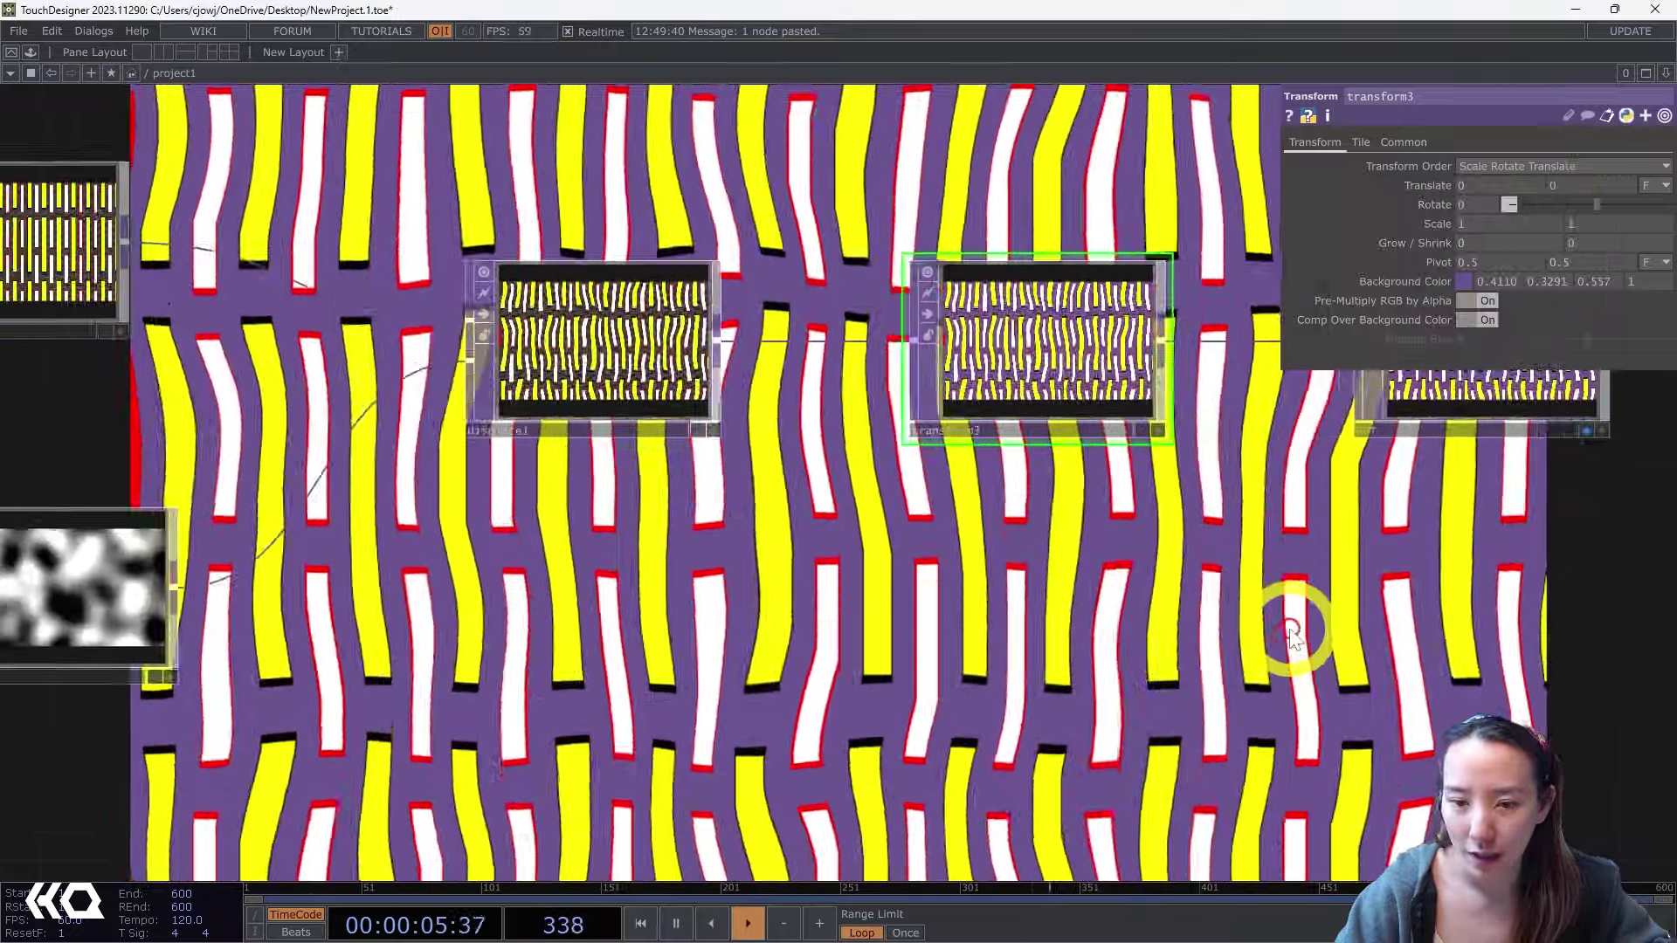
pyautogui.scroll(3, 1293, 633)
pyautogui.scroll(-6, 1284, 629)
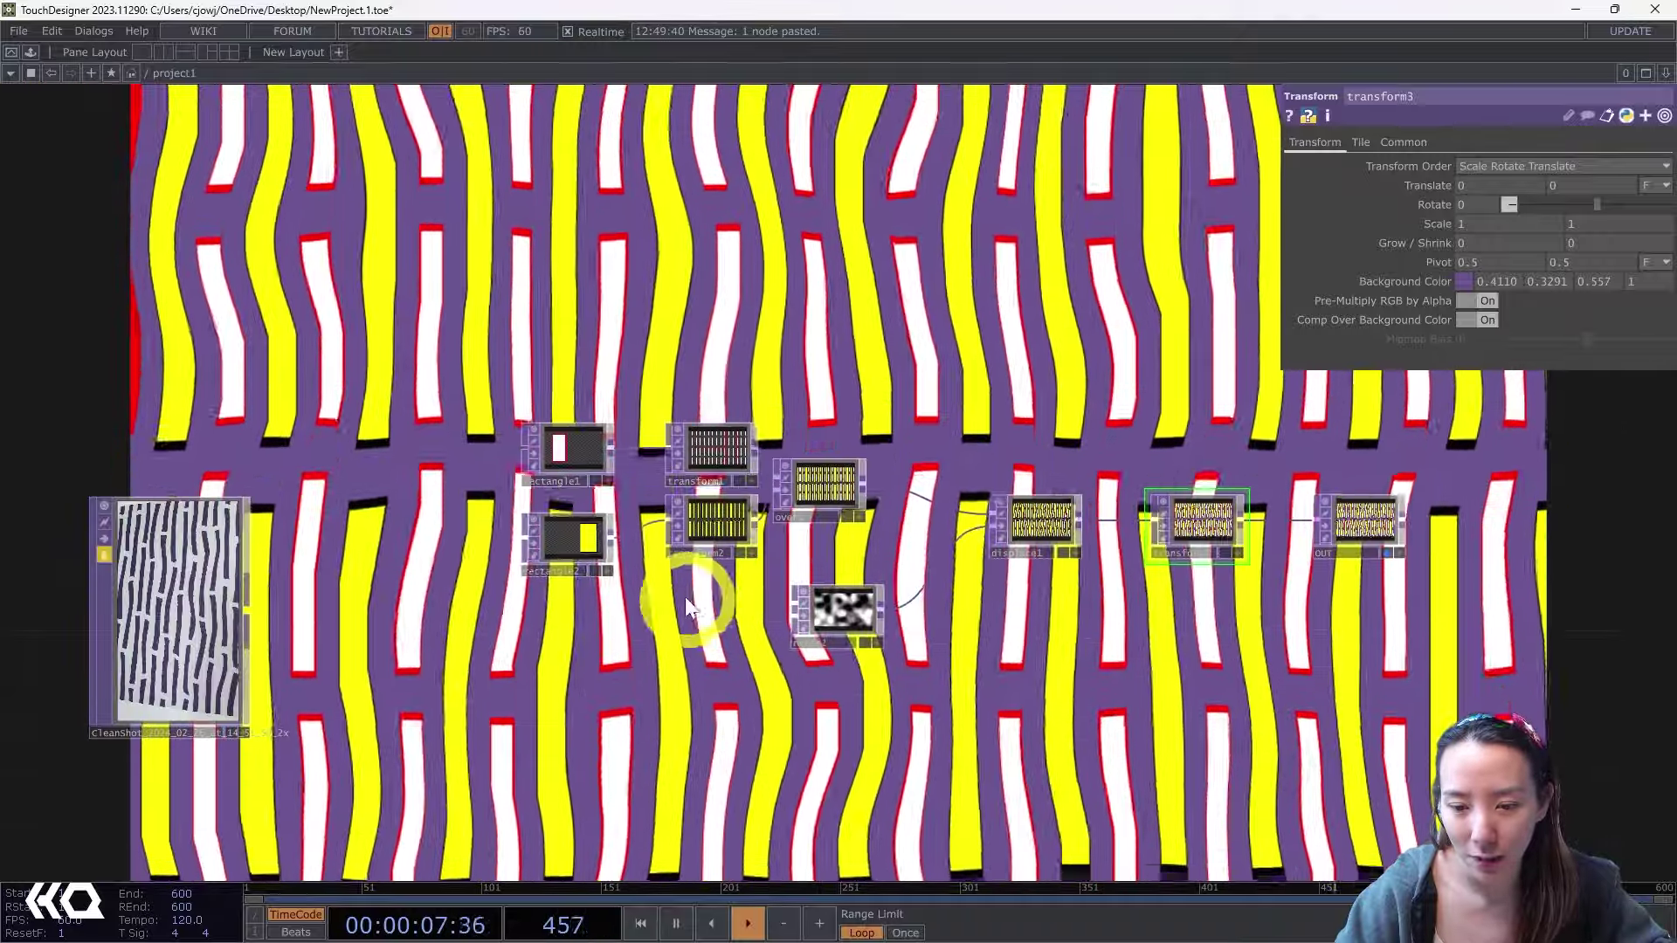
pyautogui.click(570, 538)
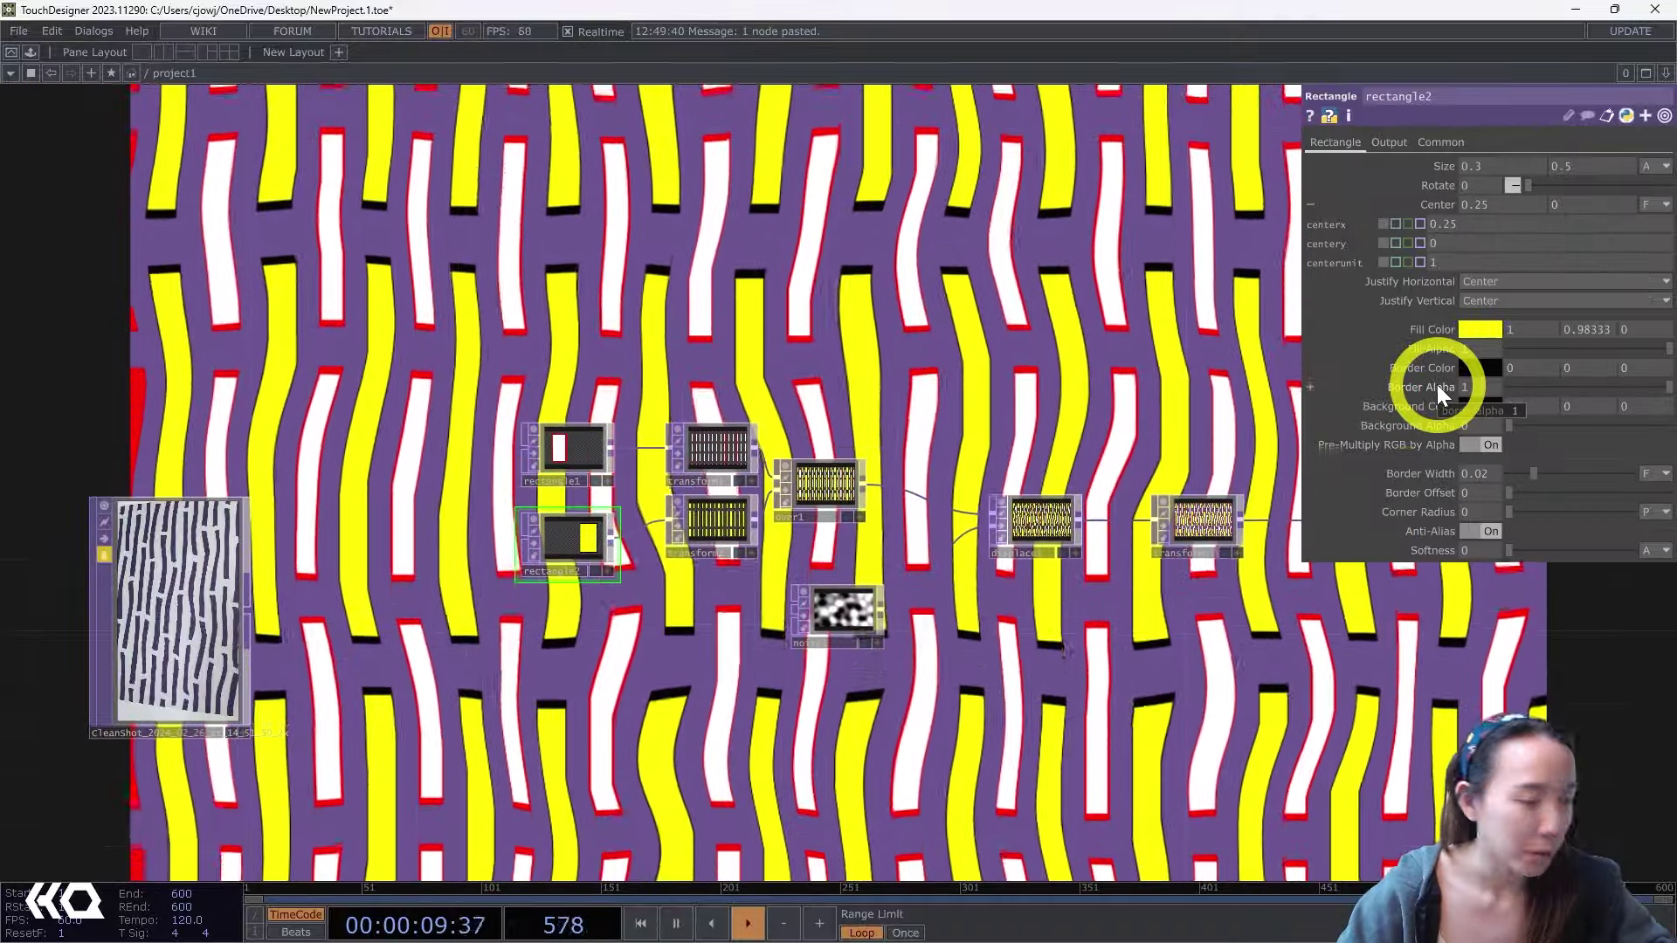
pyautogui.click(1475, 328)
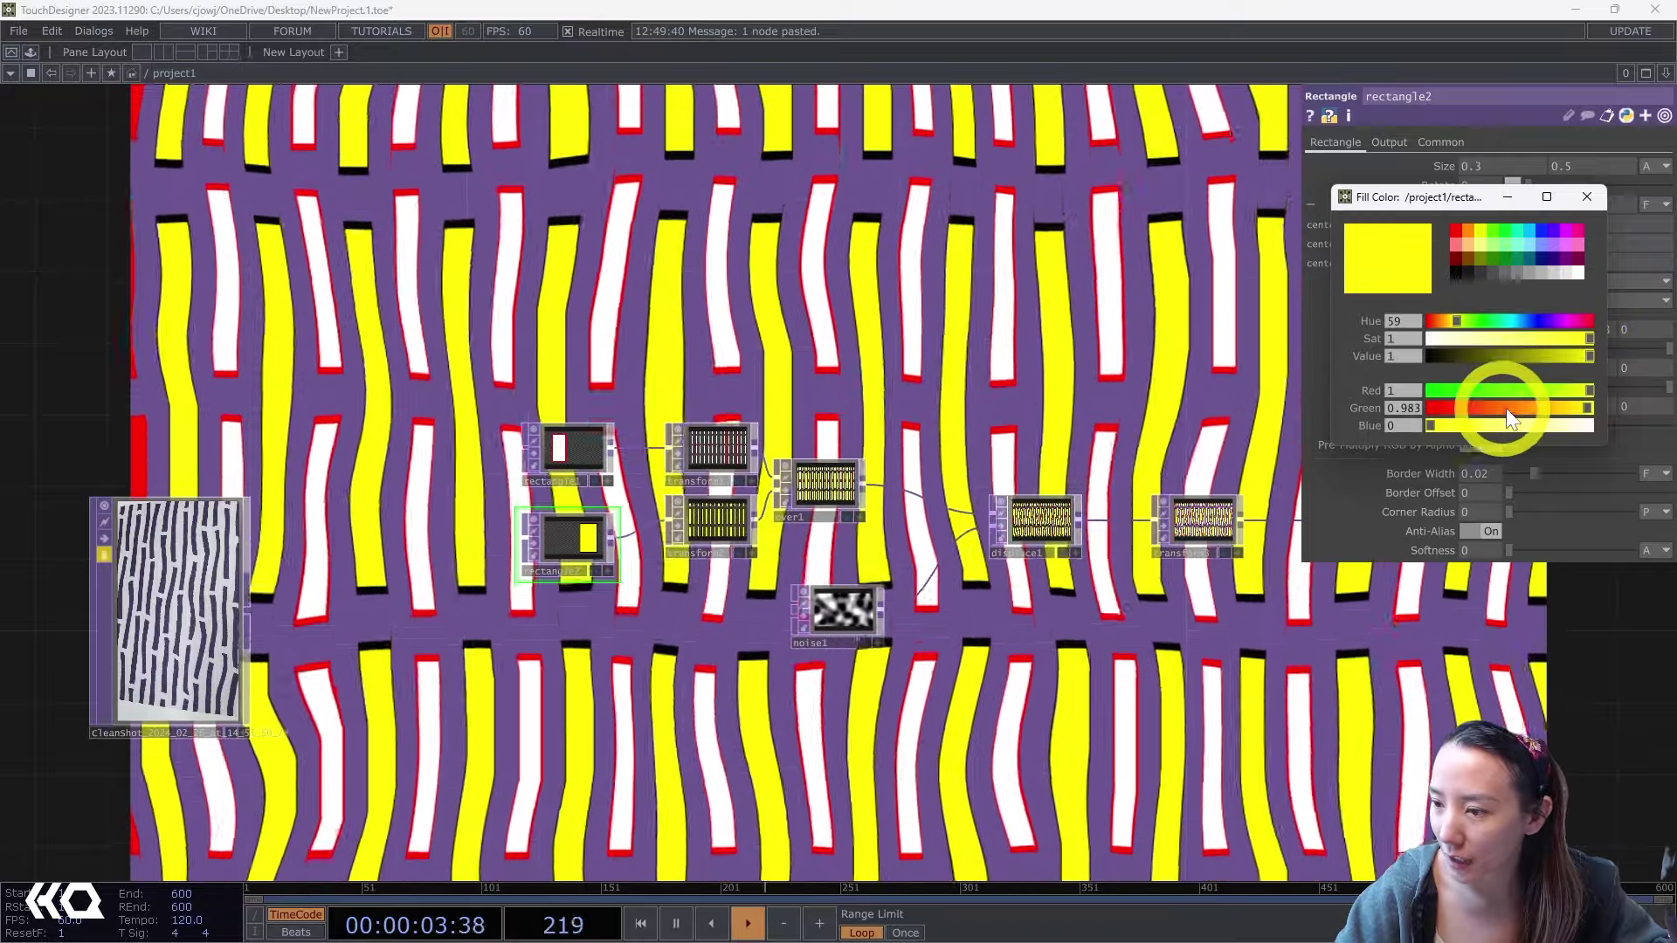
pyautogui.moveTo(1517, 407)
pyautogui.mouseDown()
pyautogui.moveTo(1566, 401)
pyautogui.moveTo(1549, 403)
pyautogui.mouseUp()
pyautogui.click(1587, 197)
# Darken rectangle1's red border color to a value of 0.891.
pyautogui.click(564, 447)
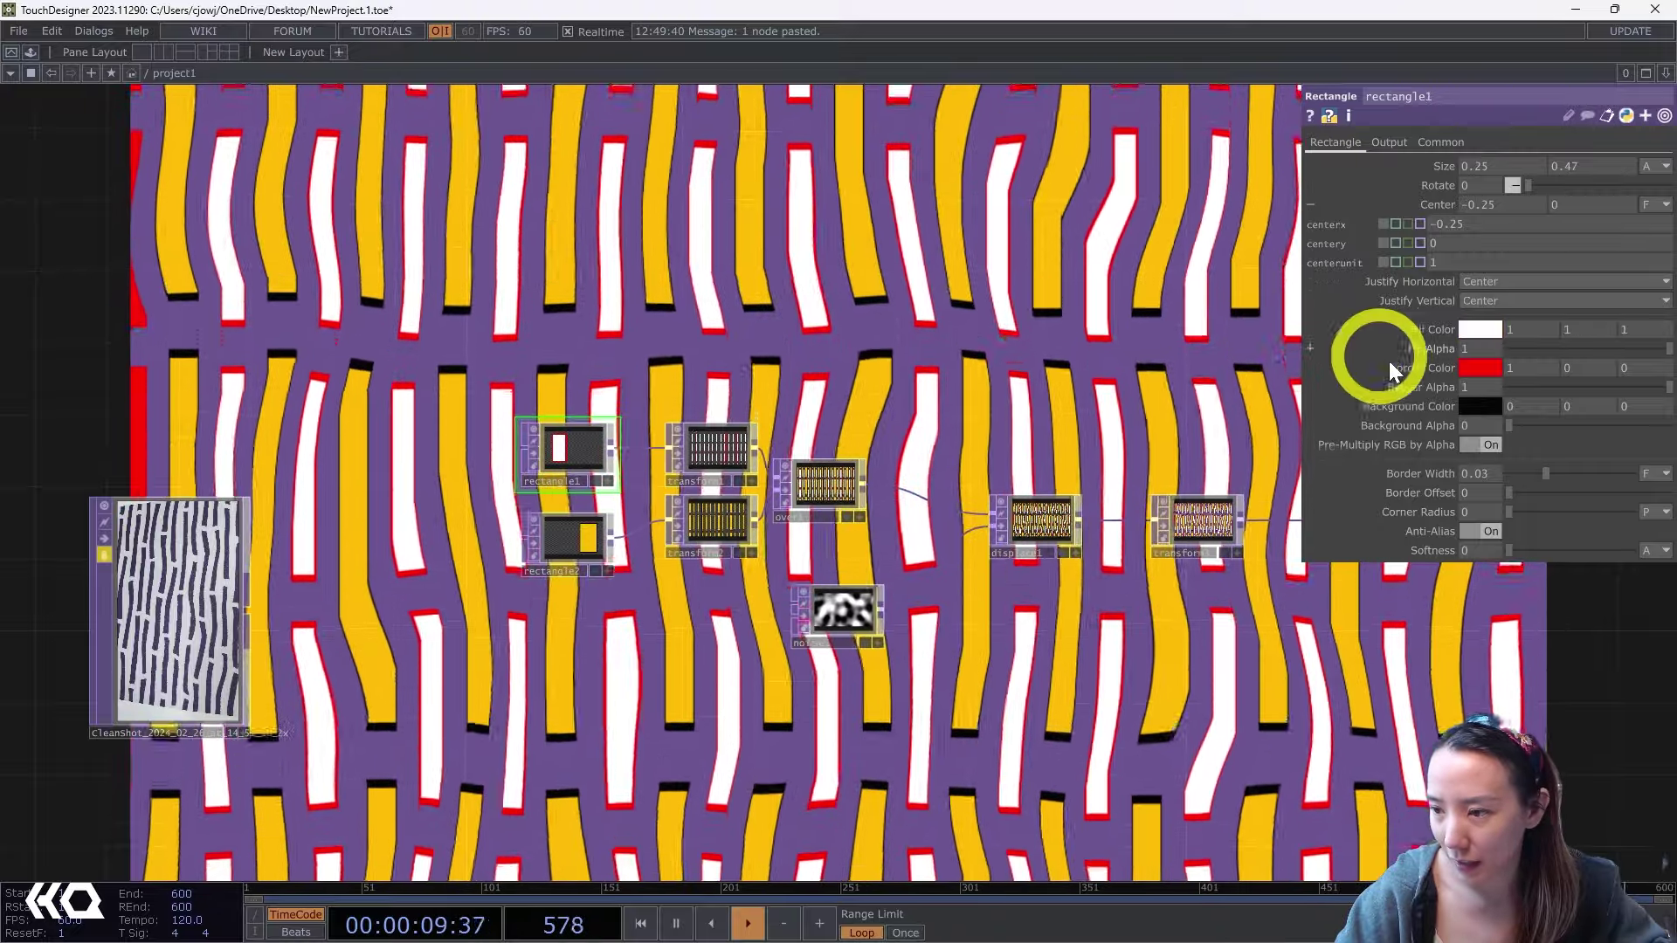
pyautogui.click(1491, 365)
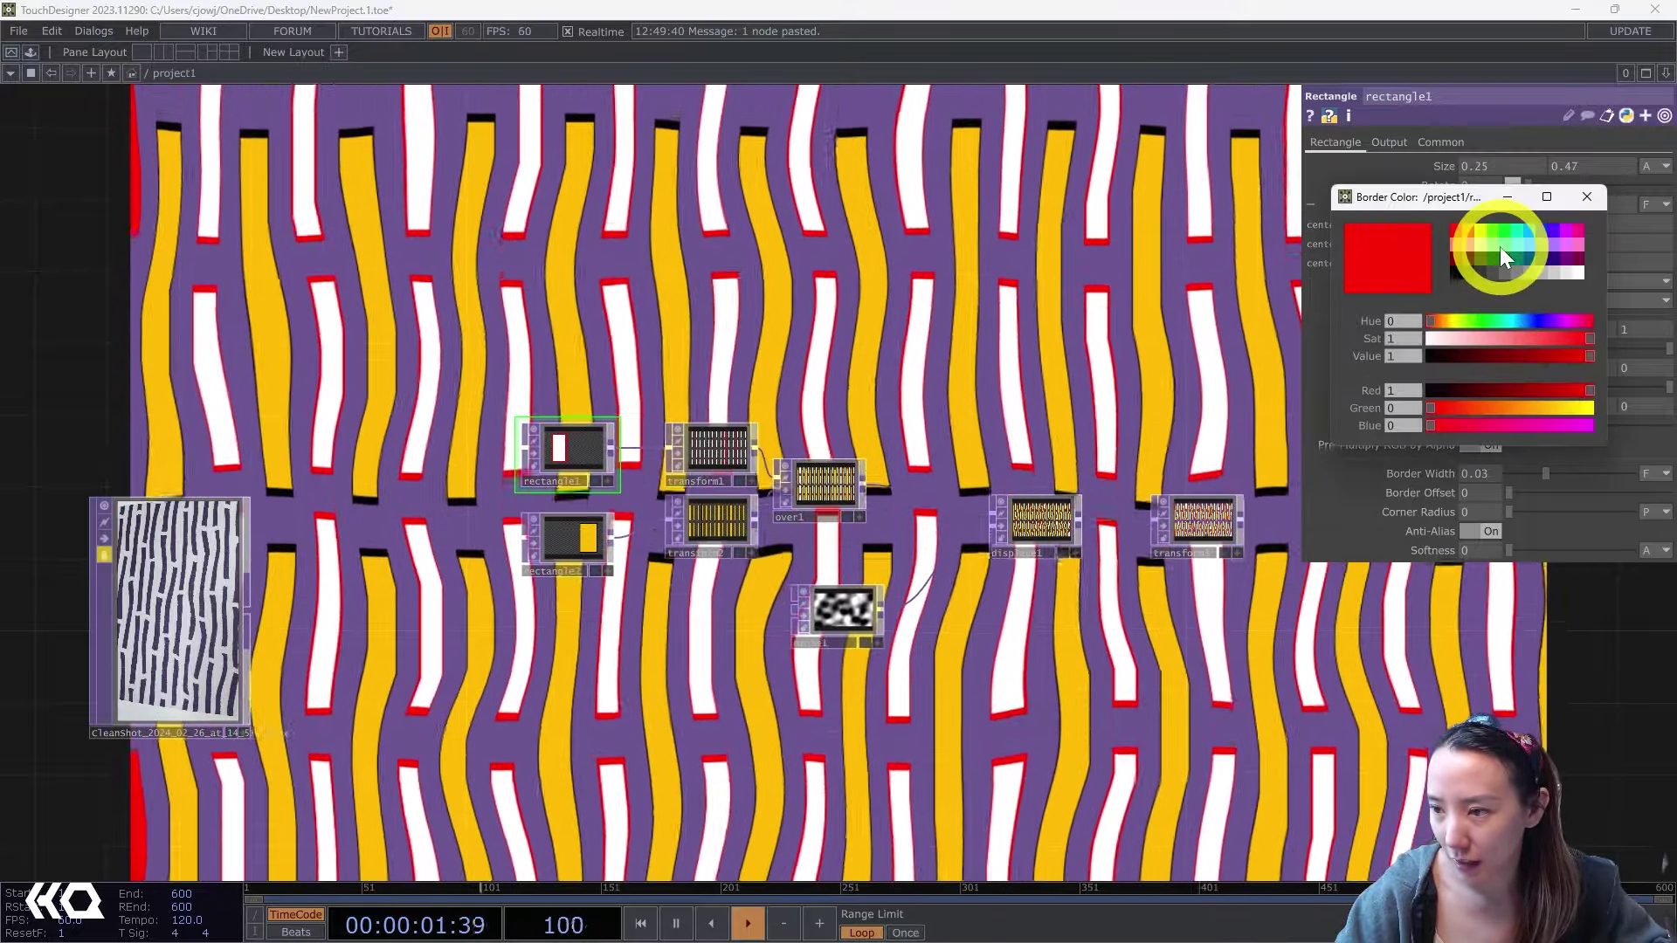
pyautogui.moveTo(1562, 358)
pyautogui.mouseDown()
pyautogui.moveTo(1520, 366)
pyautogui.moveTo(1576, 348)
pyautogui.mouseUp()
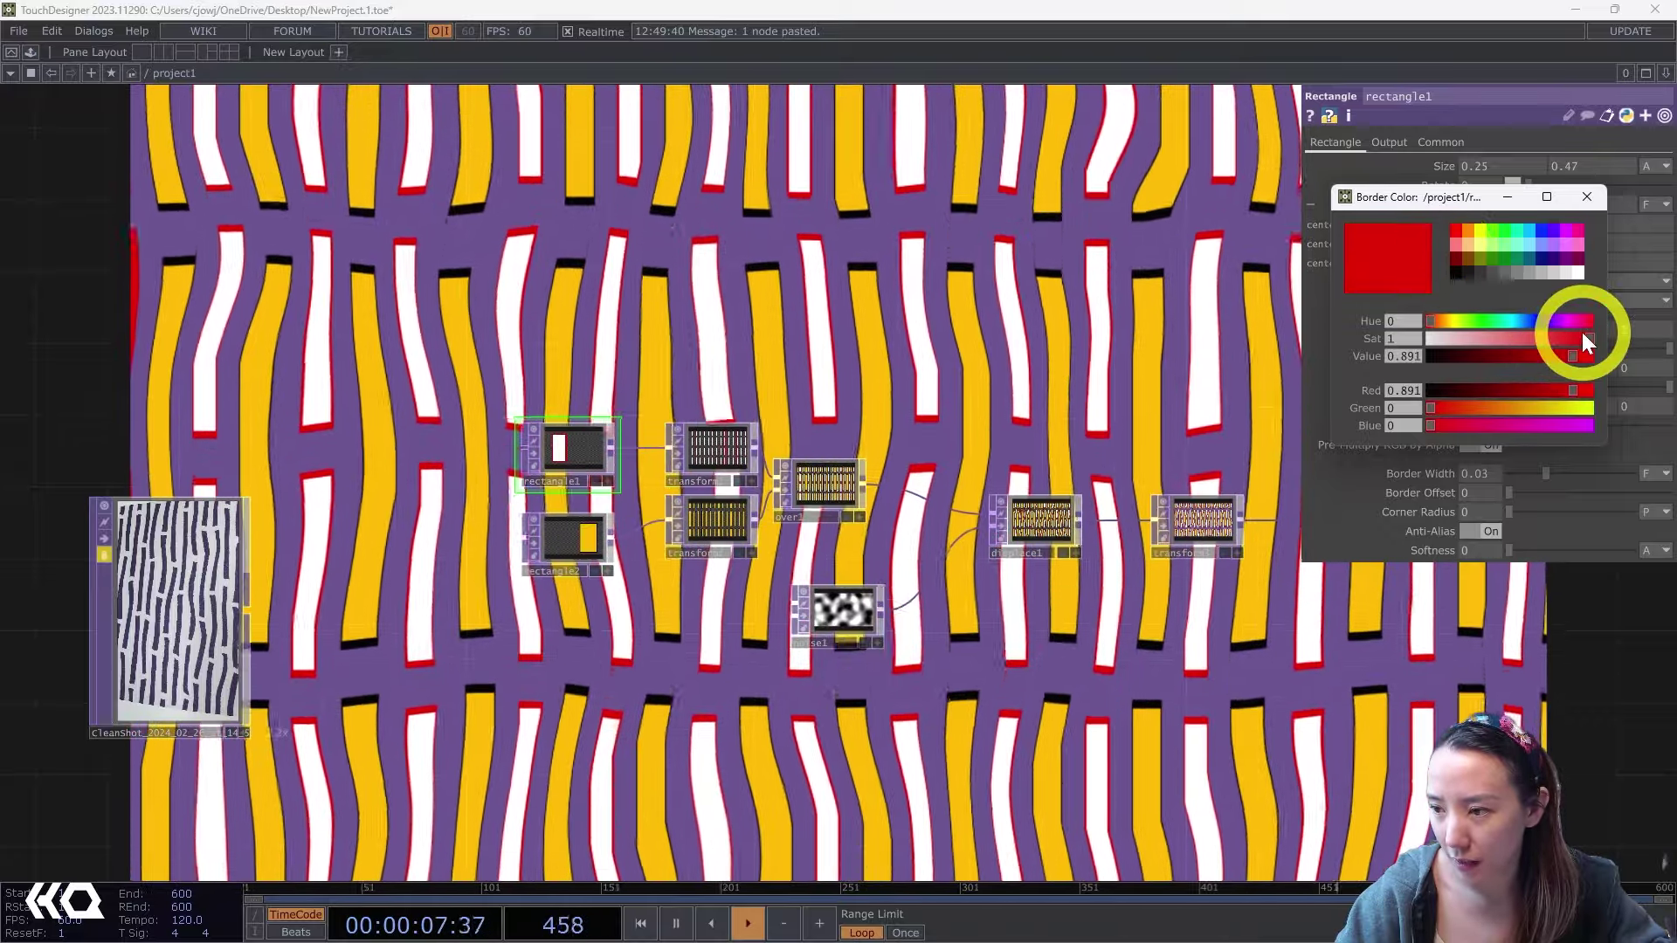
pyautogui.click(1599, 202)
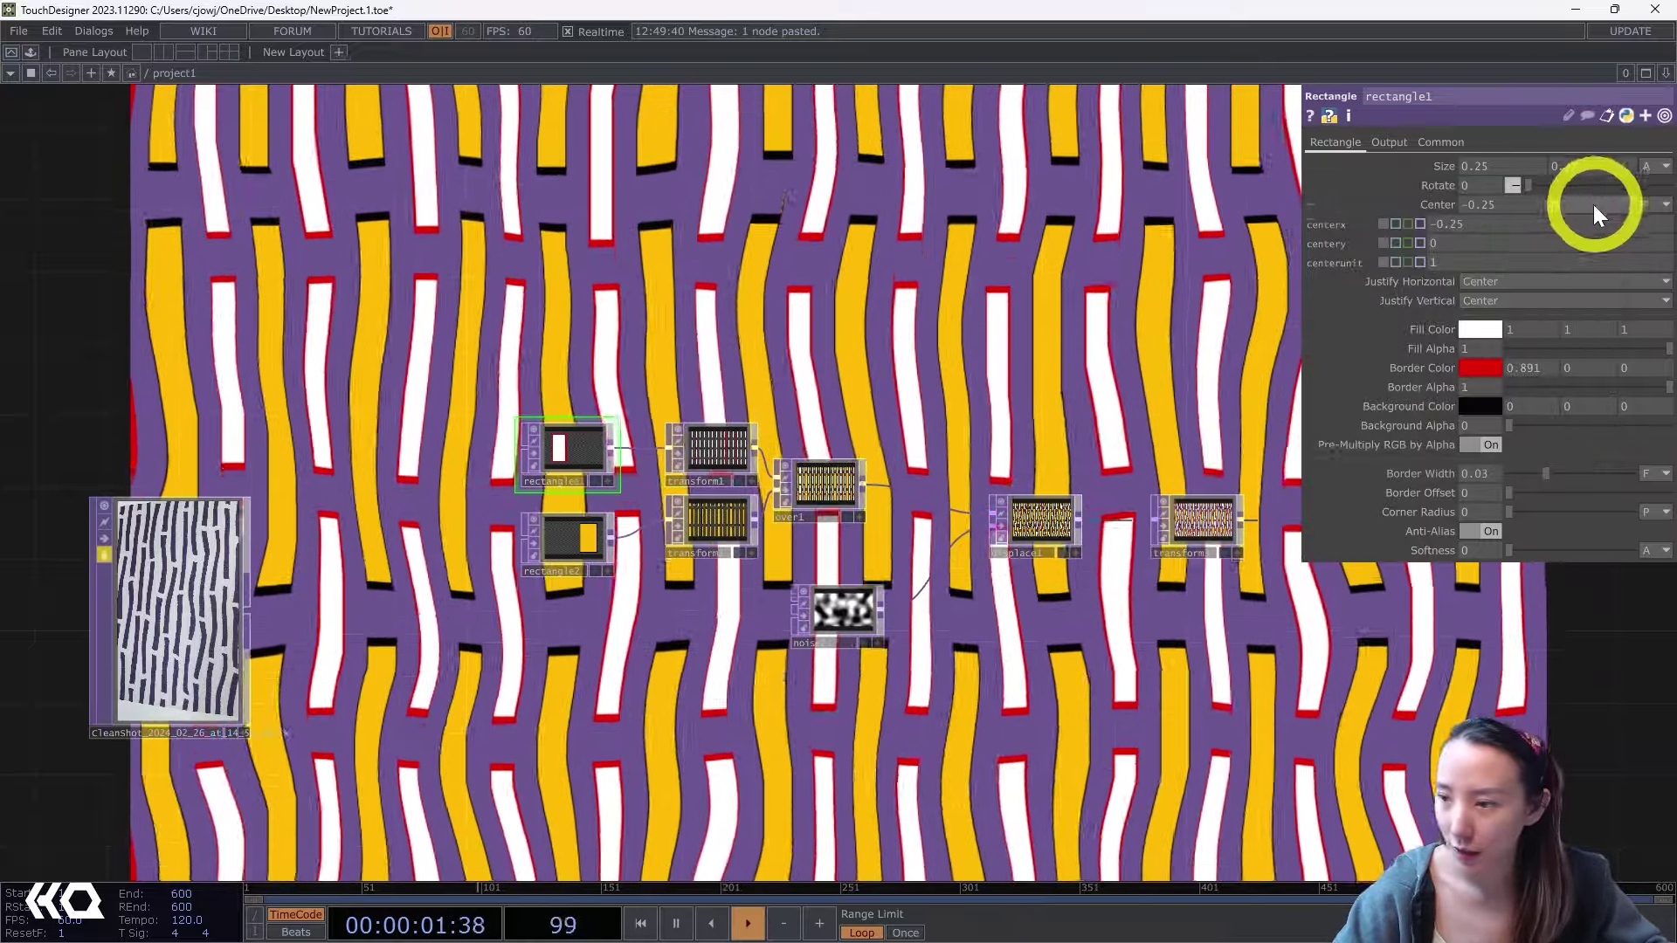
# Add a second Noise TOP below the link between displace1 and transform3.
pyautogui.moveTo(1393, 704); pyautogui.dragTo(817, 651)
pyautogui.moveTo(737, 535); pyautogui.dragTo(908, 615)
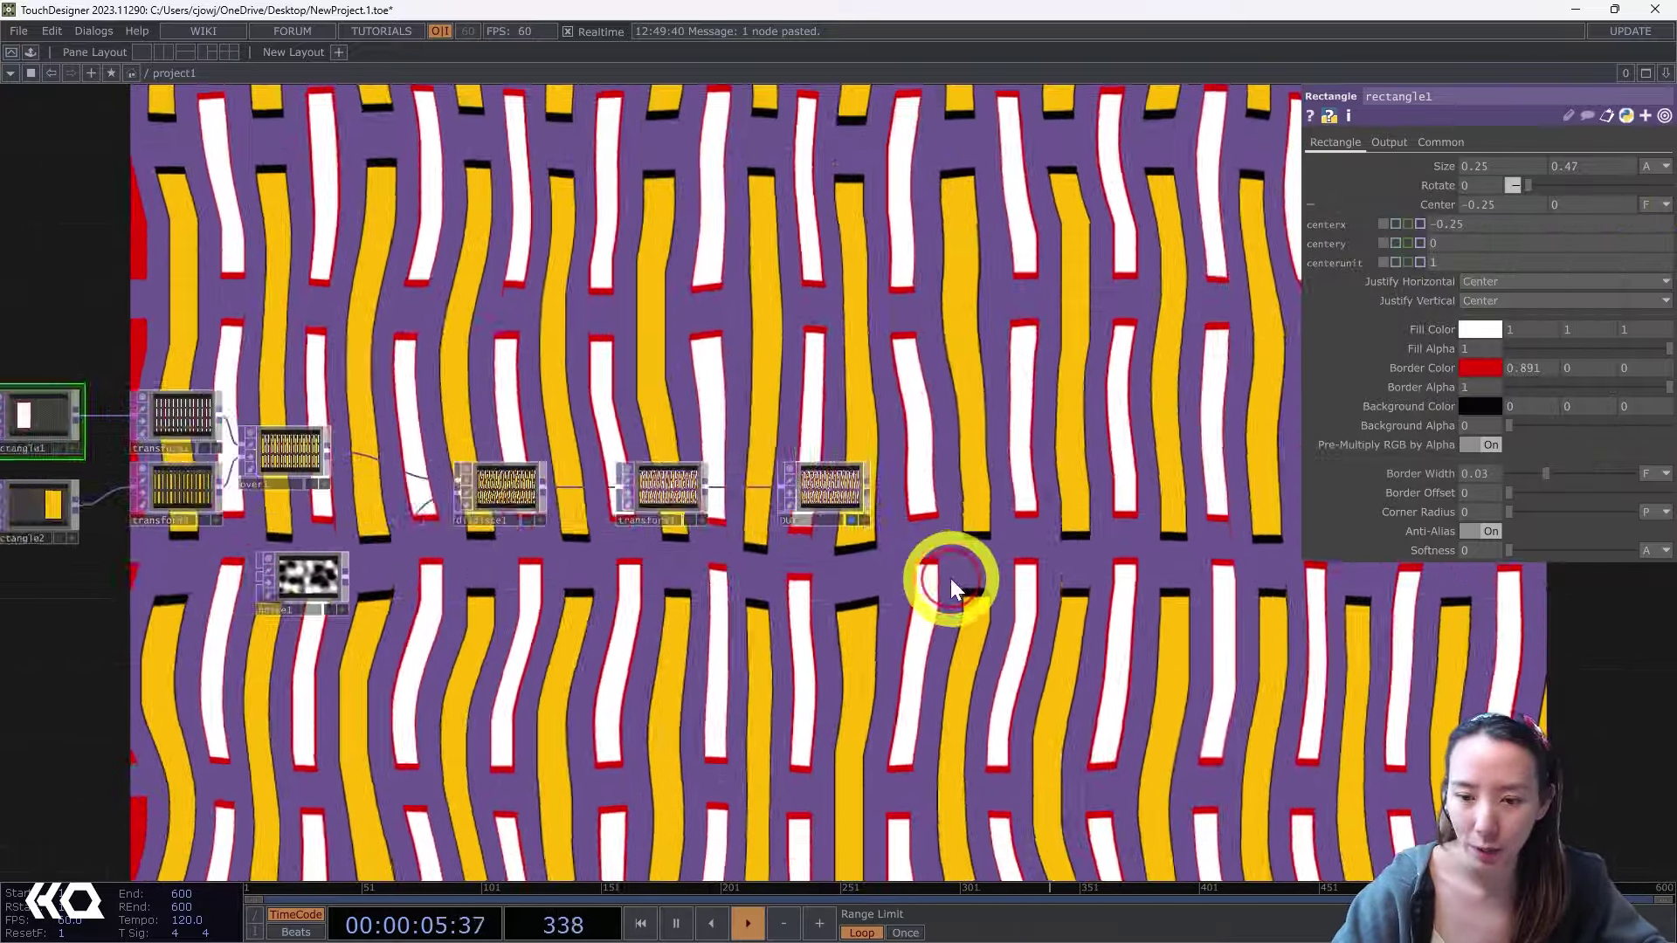
pyautogui.press('Tab')
pyautogui.write('noise')
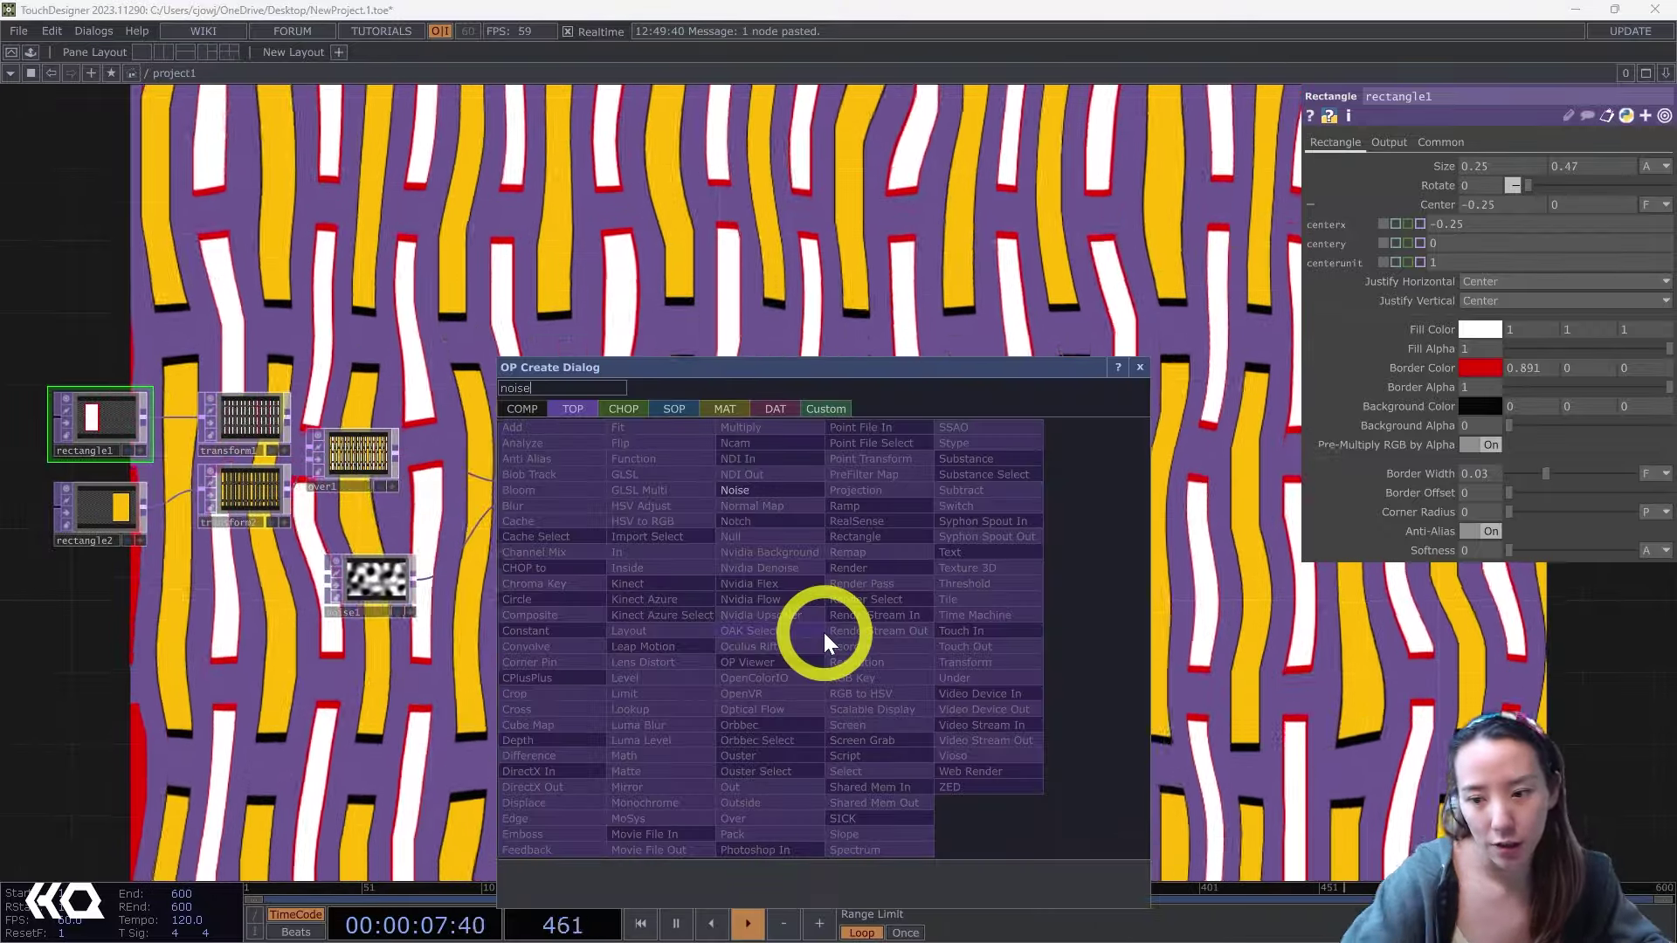
pyautogui.click(738, 489)
pyautogui.click(711, 580)
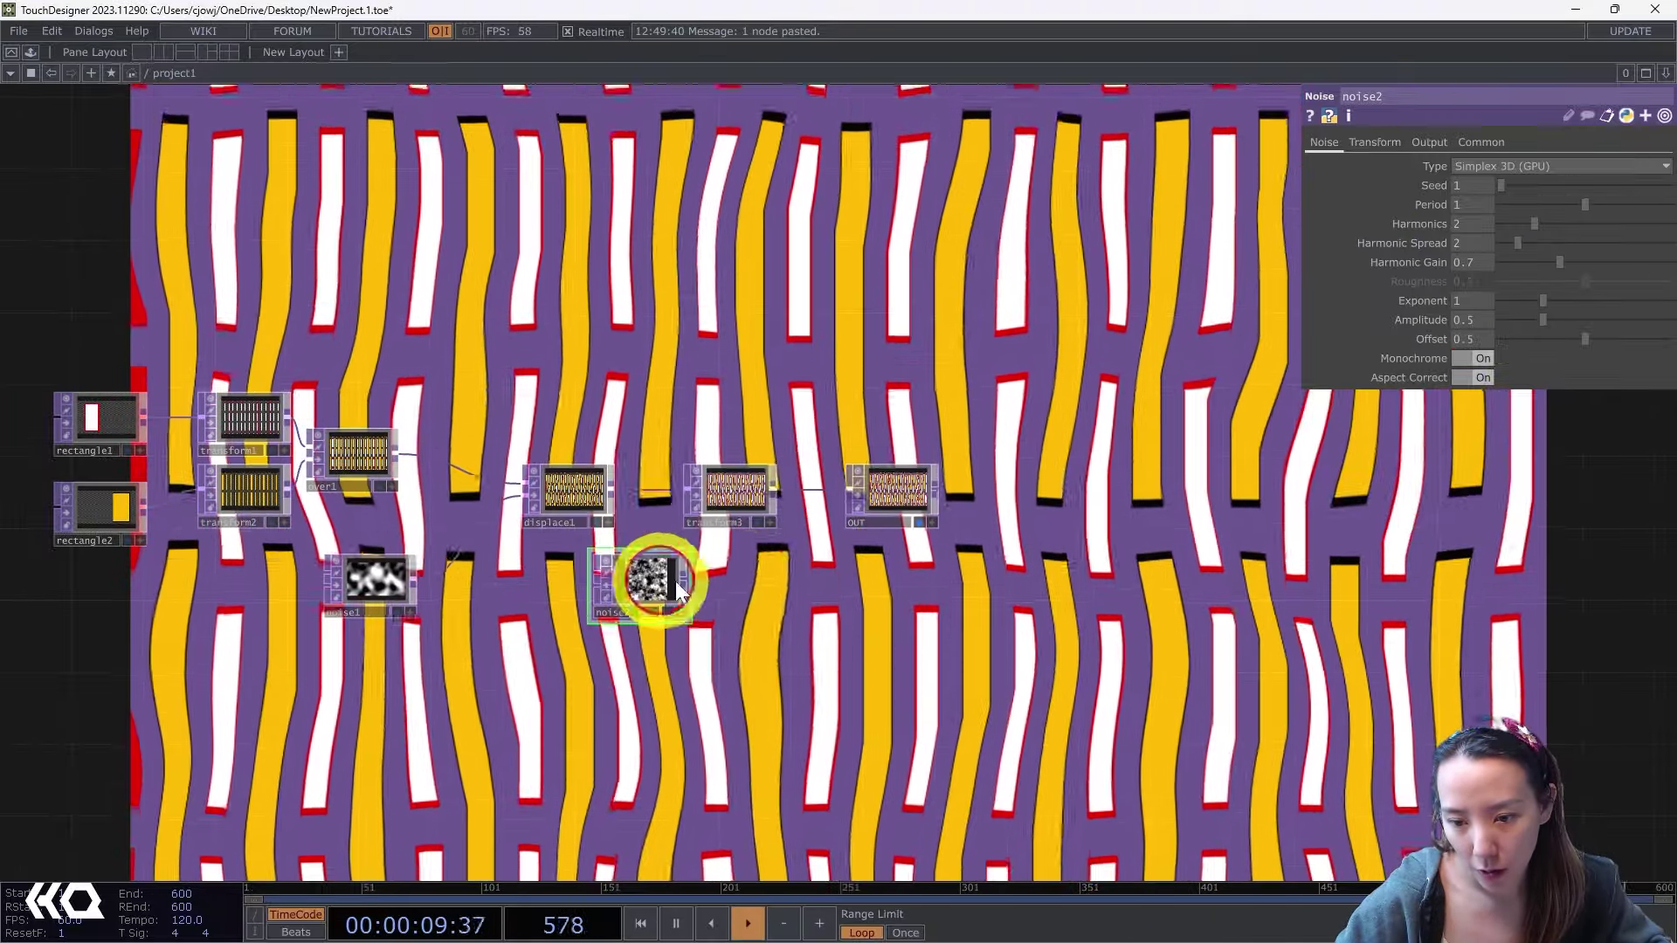
# Set noise2's resolution to 1280 by 720.
pyautogui.click(1486, 140)
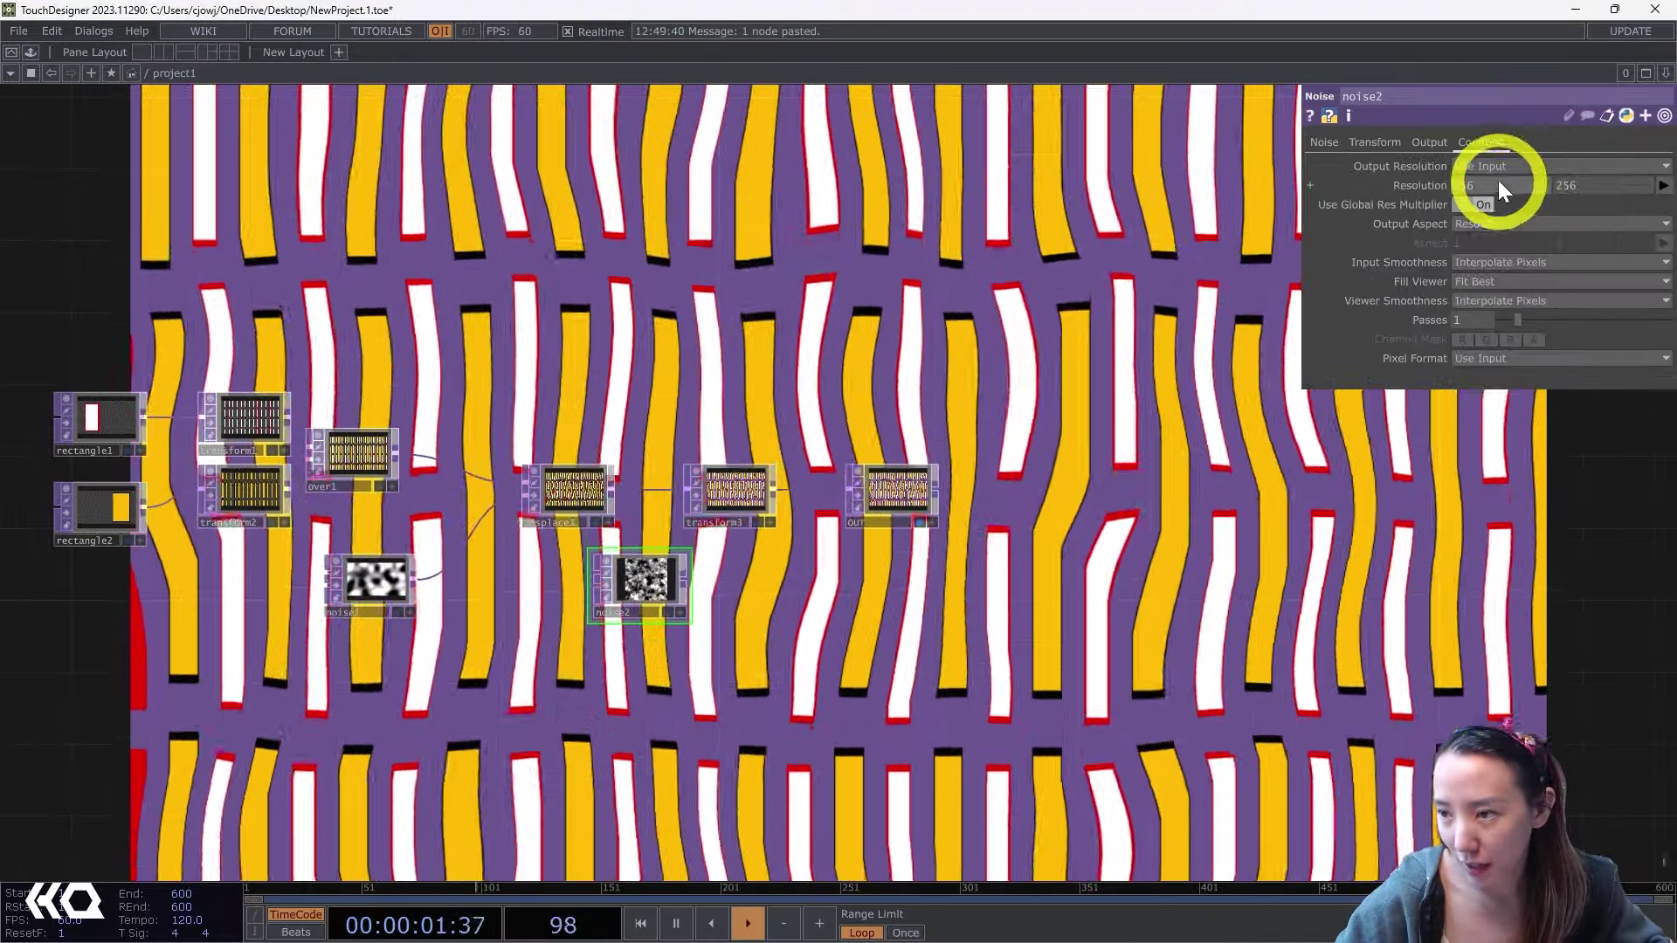
pyautogui.moveTo(1497, 182); pyautogui.dragTo(1375, 182)
pyautogui.write('1280')
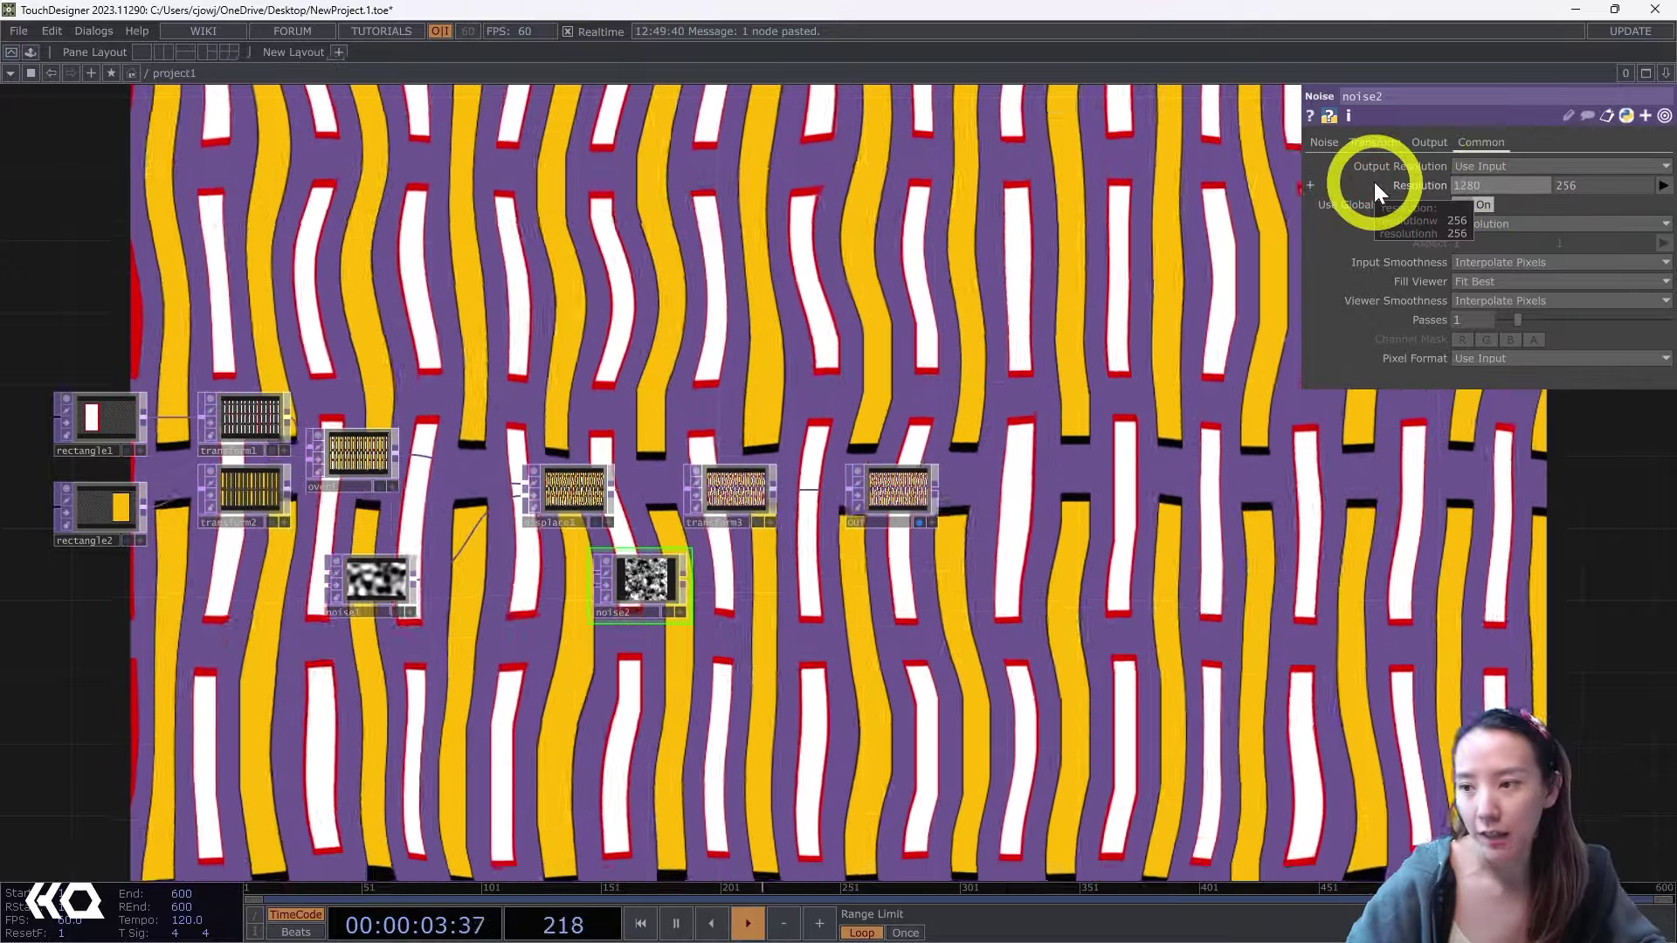
pyautogui.click(1580, 185)
pyautogui.write('720')
pyautogui.press('Return')
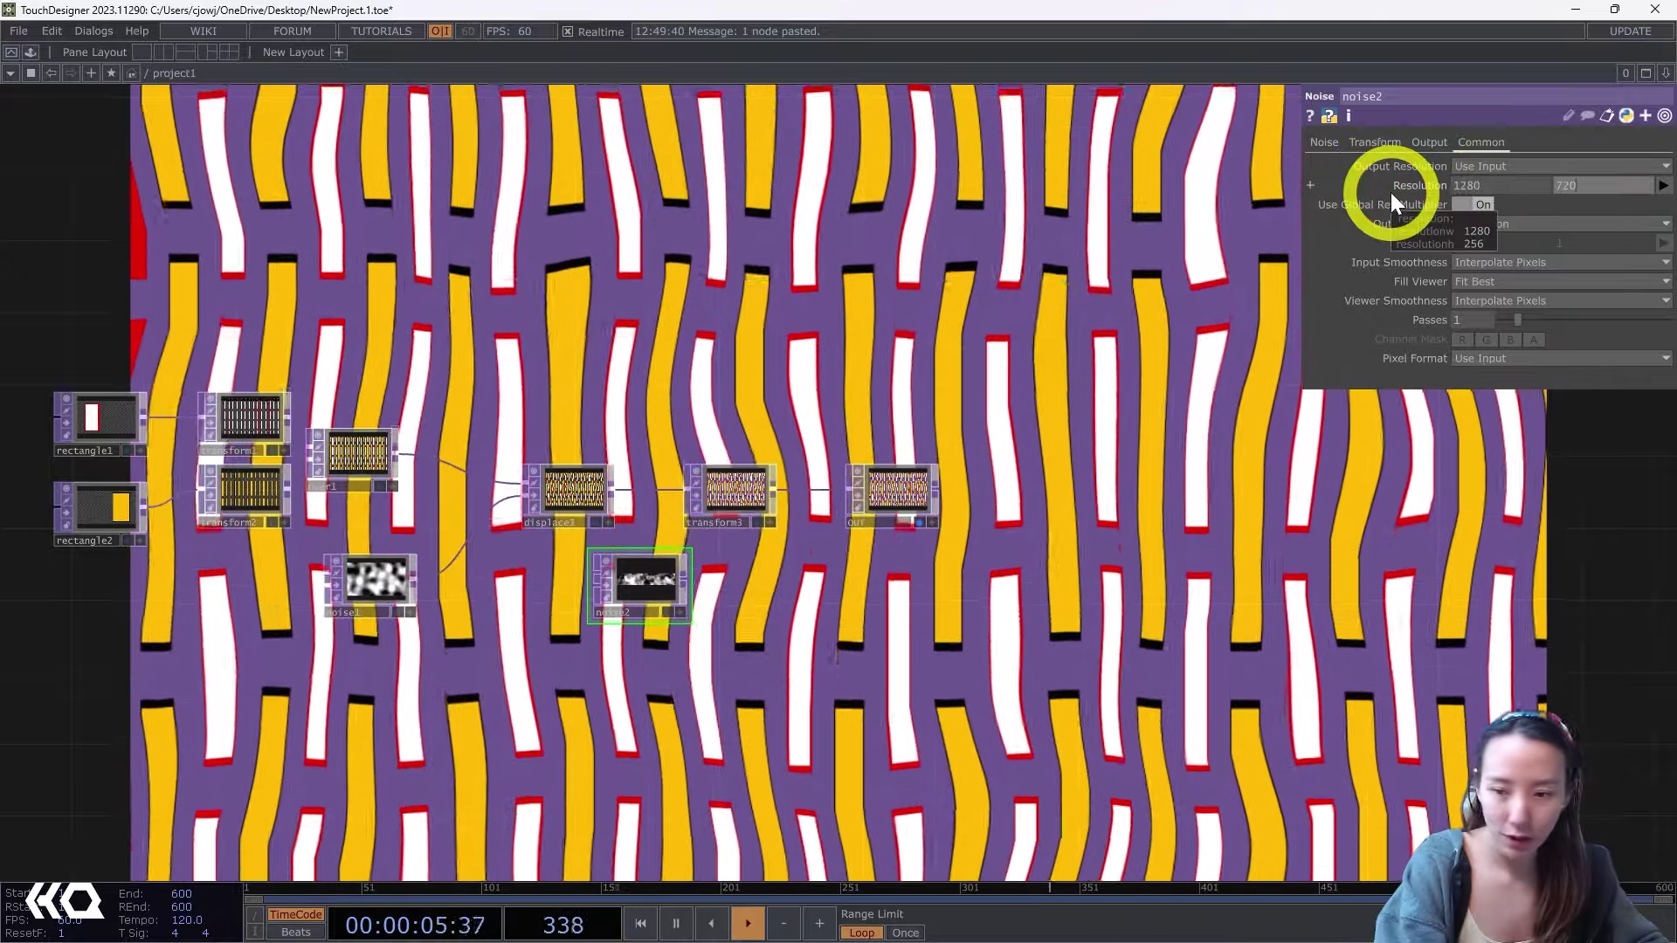
# Set noise2's type to Random and reposition the node beneath displace1.
pyautogui.click(1322, 144)
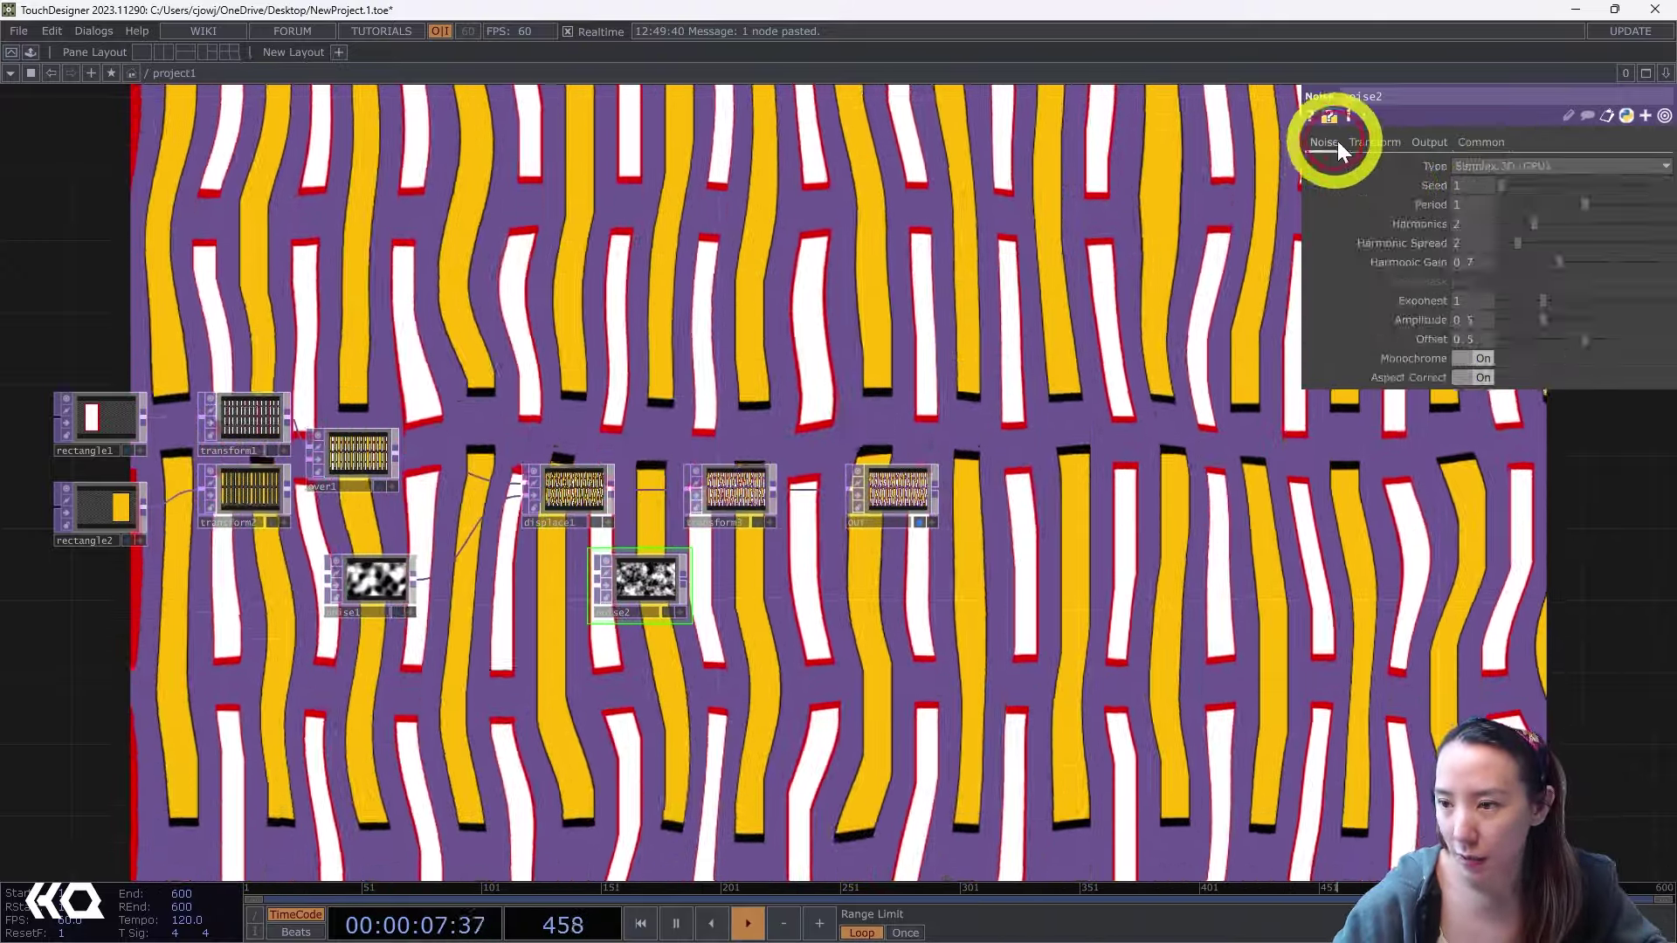
pyautogui.click(1477, 165)
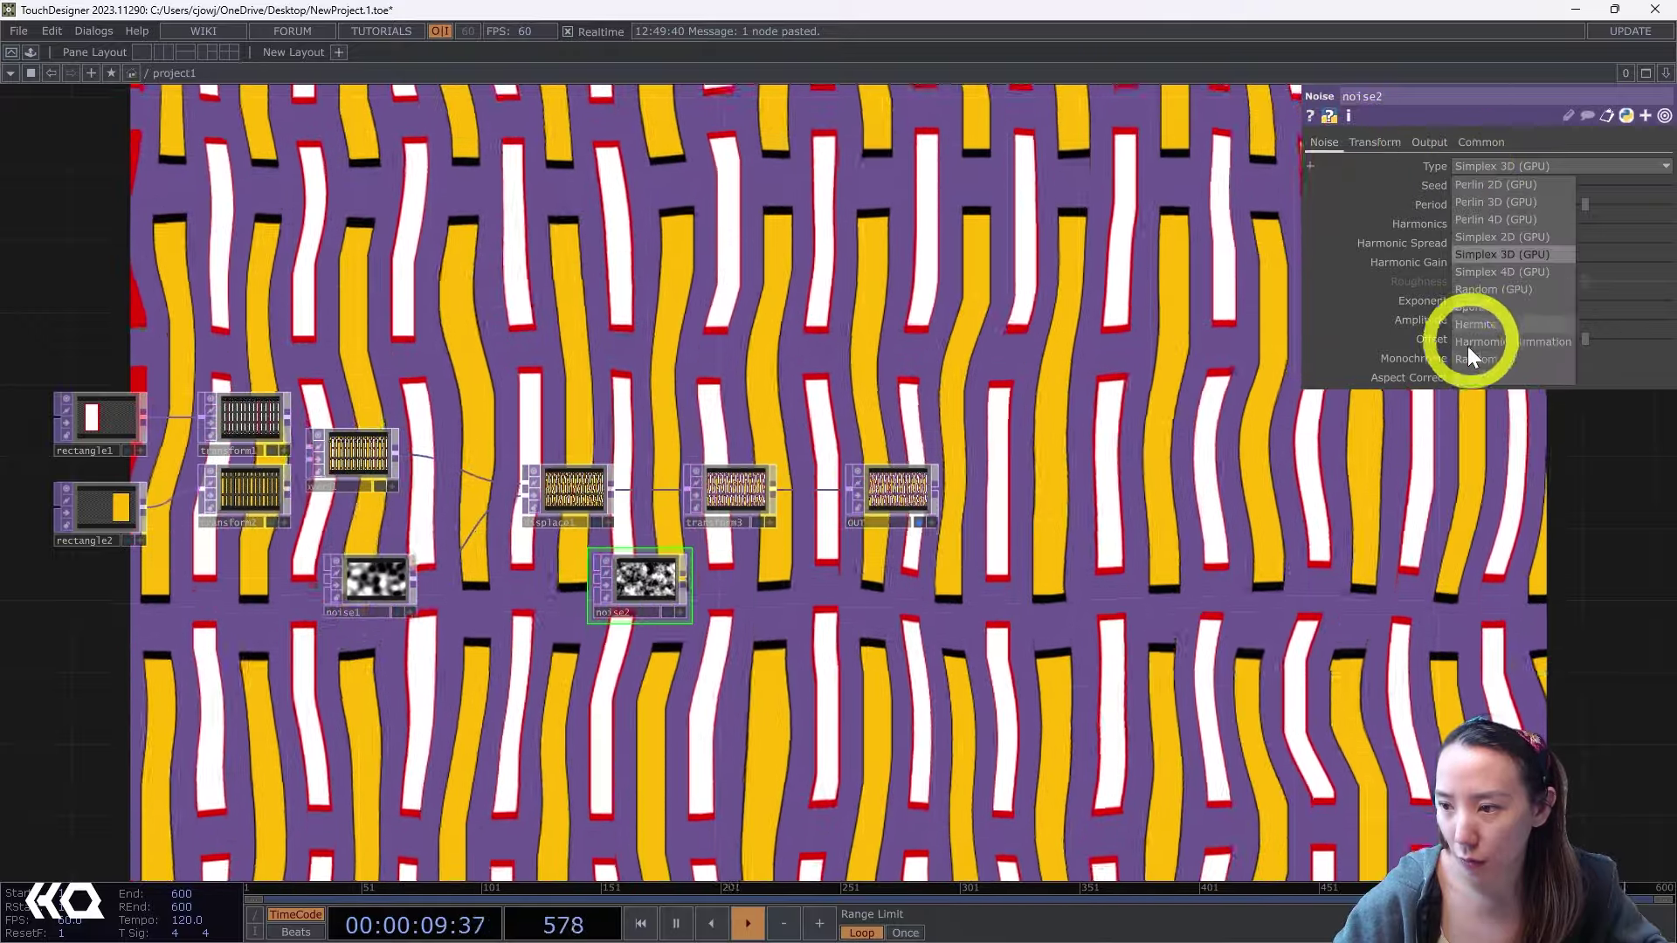
pyautogui.click(1469, 359)
pyautogui.moveTo(660, 581); pyautogui.dragTo(618, 617)
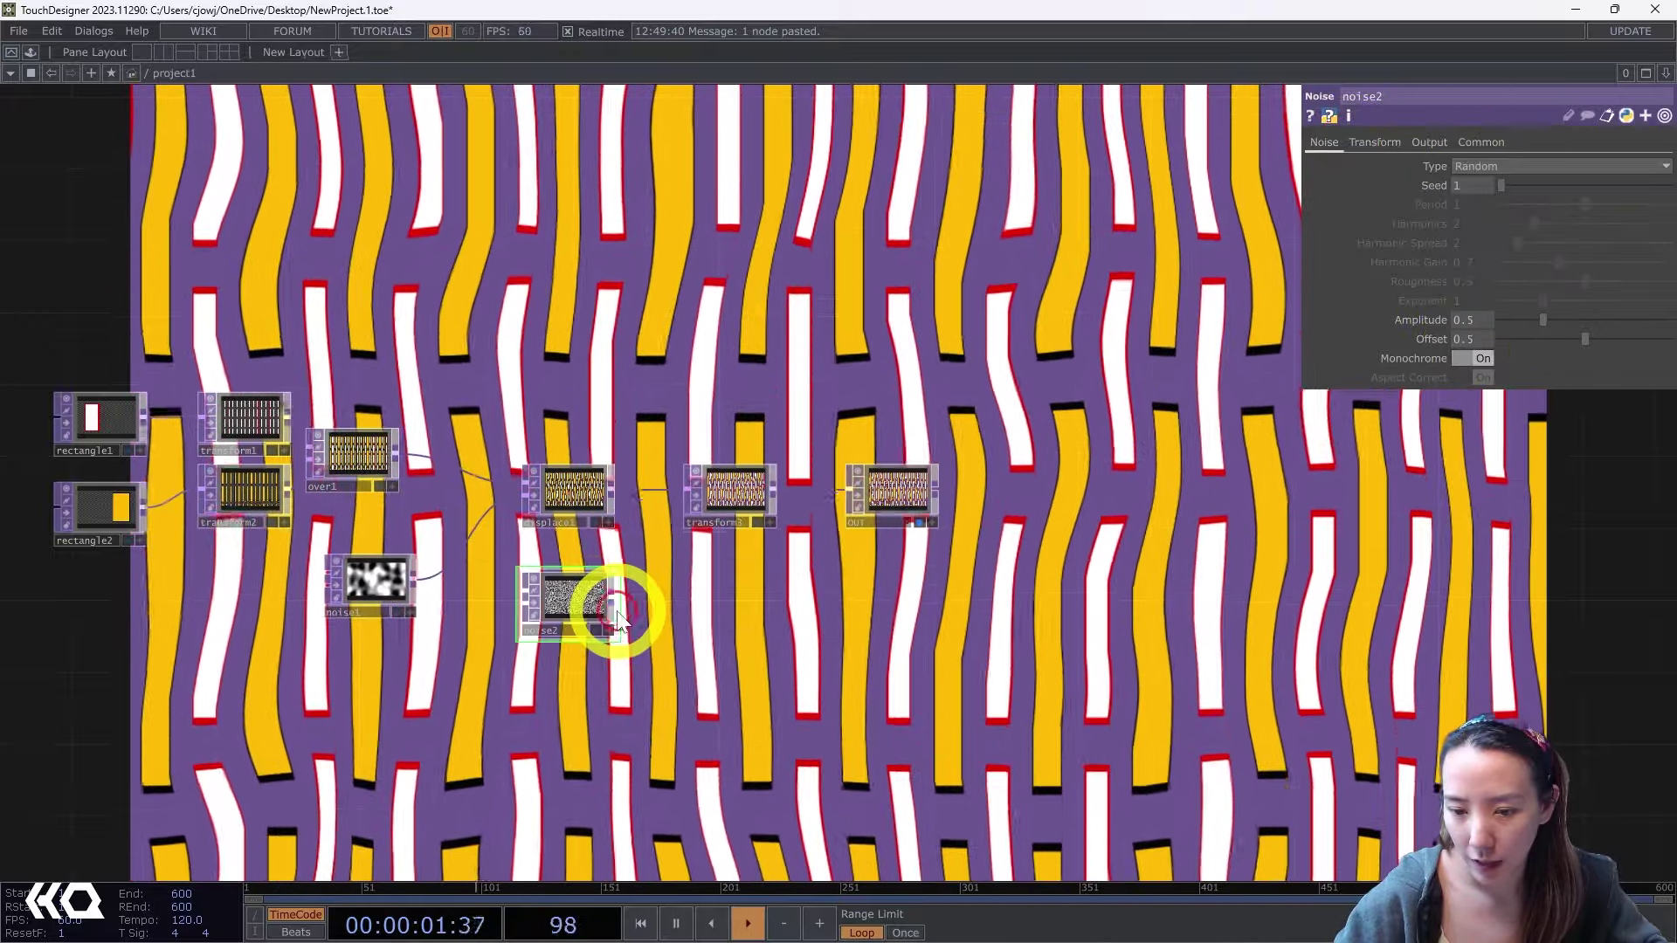
# Add a Level TOP after noise2 and set its opacity to 0.1.
pyautogui.press('Tab')
pyautogui.write('level')
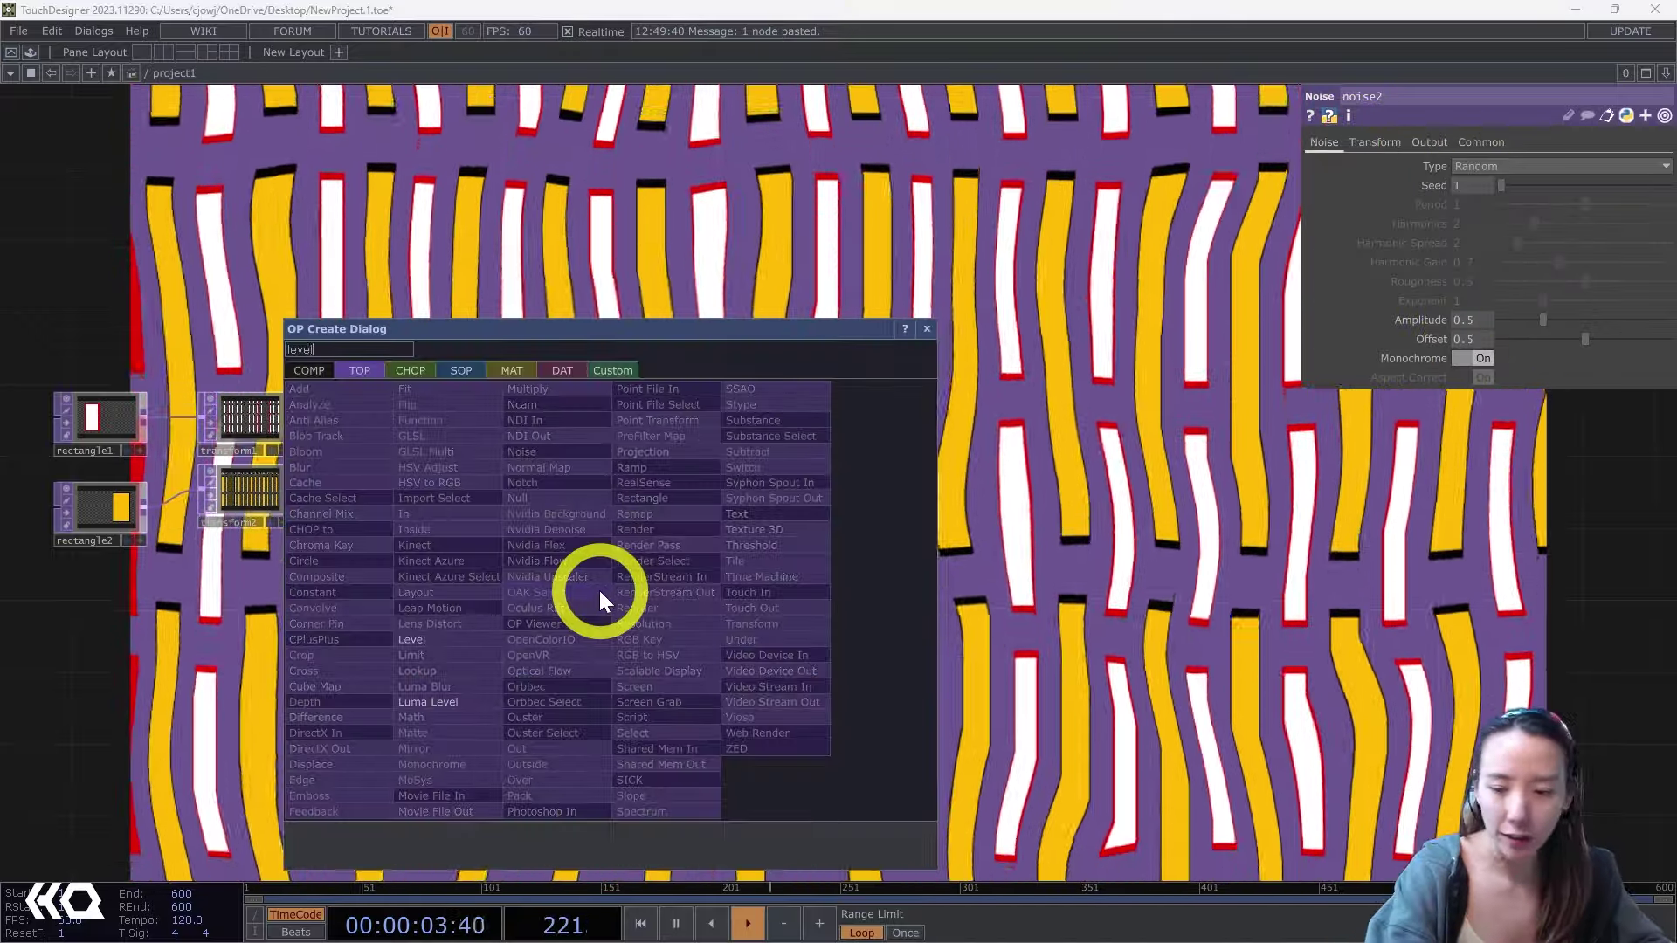
pyautogui.click(422, 638)
pyautogui.click(699, 614)
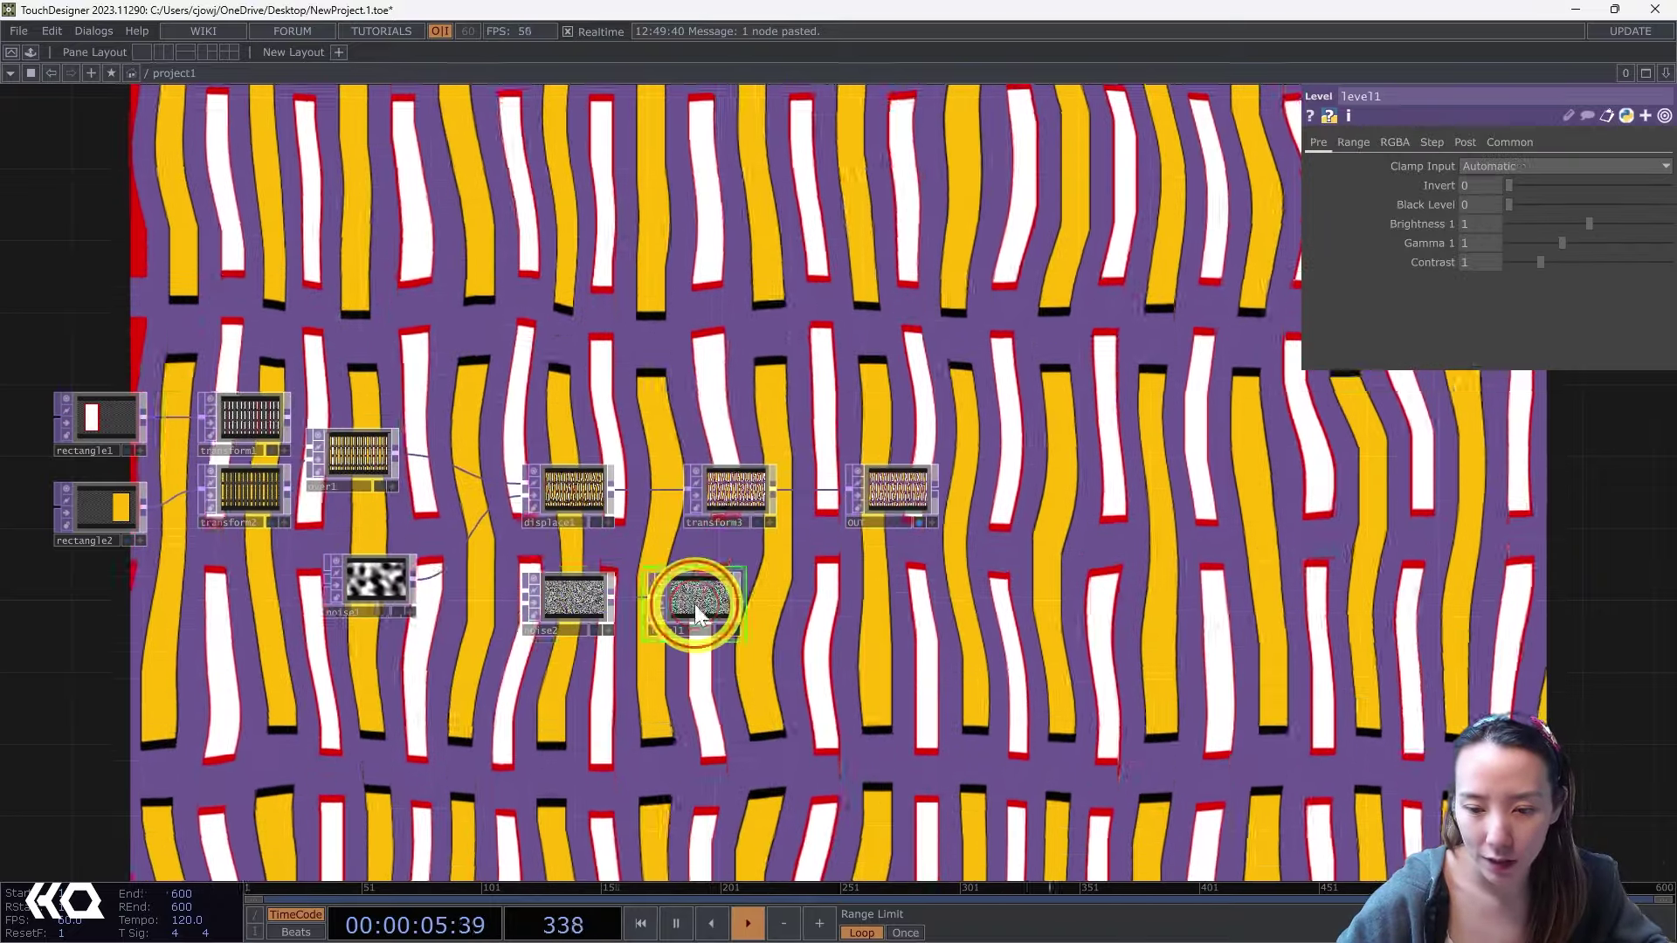
pyautogui.click(1465, 142)
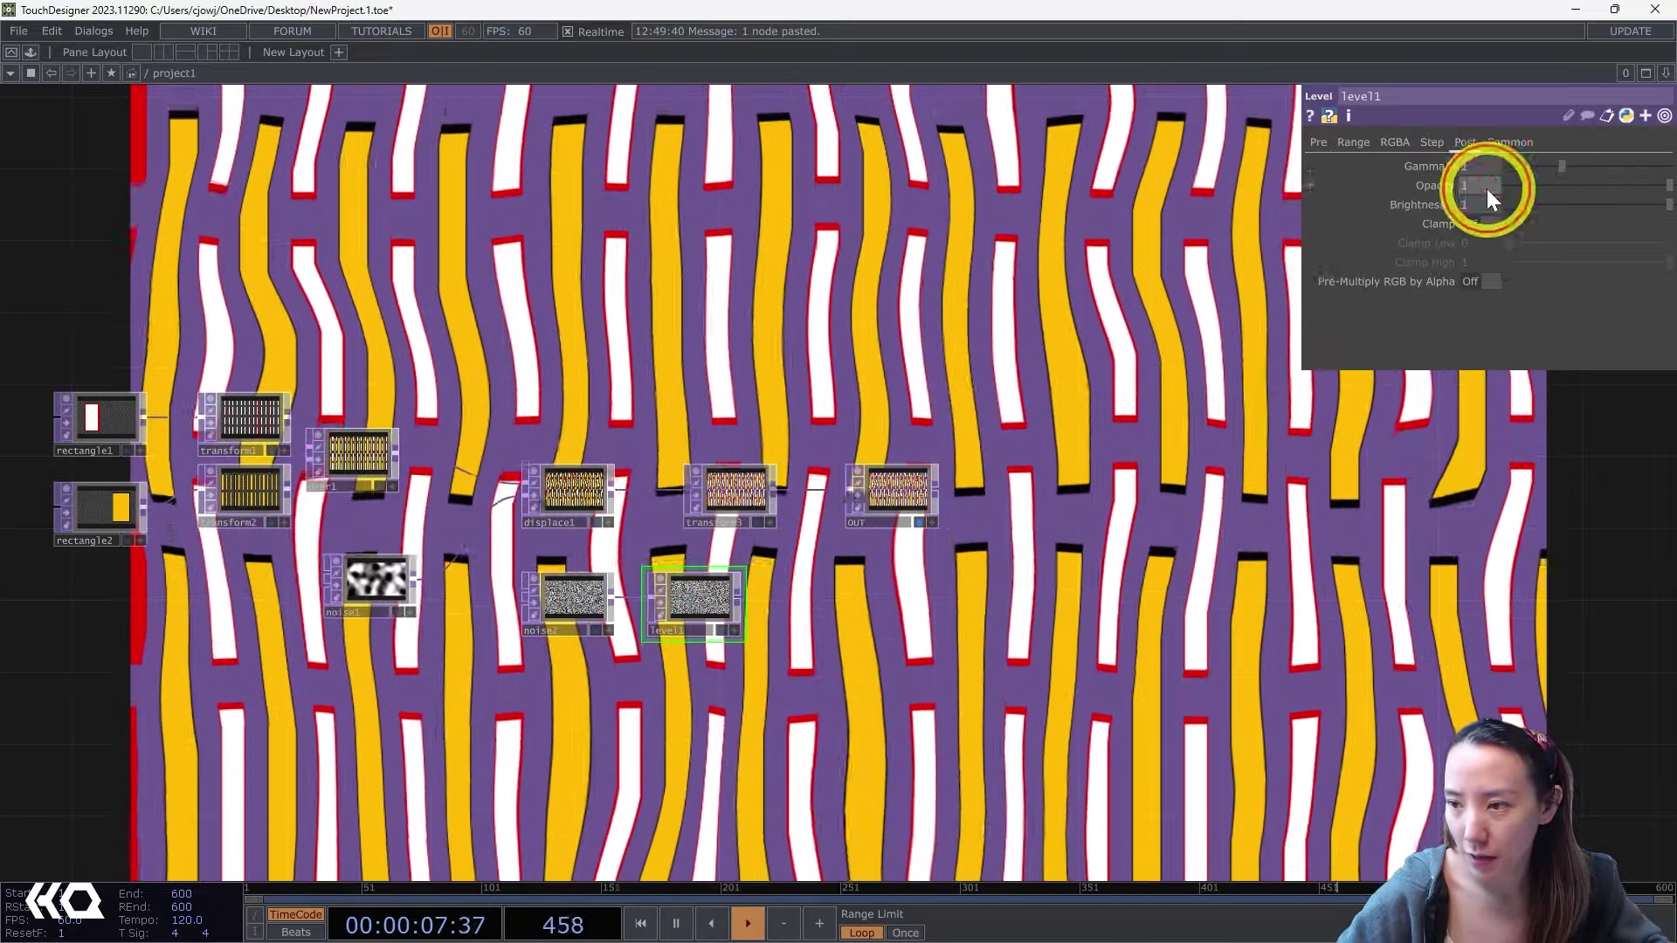
pyautogui.click(1485, 188)
pyautogui.write('.1')
pyautogui.press('Return')
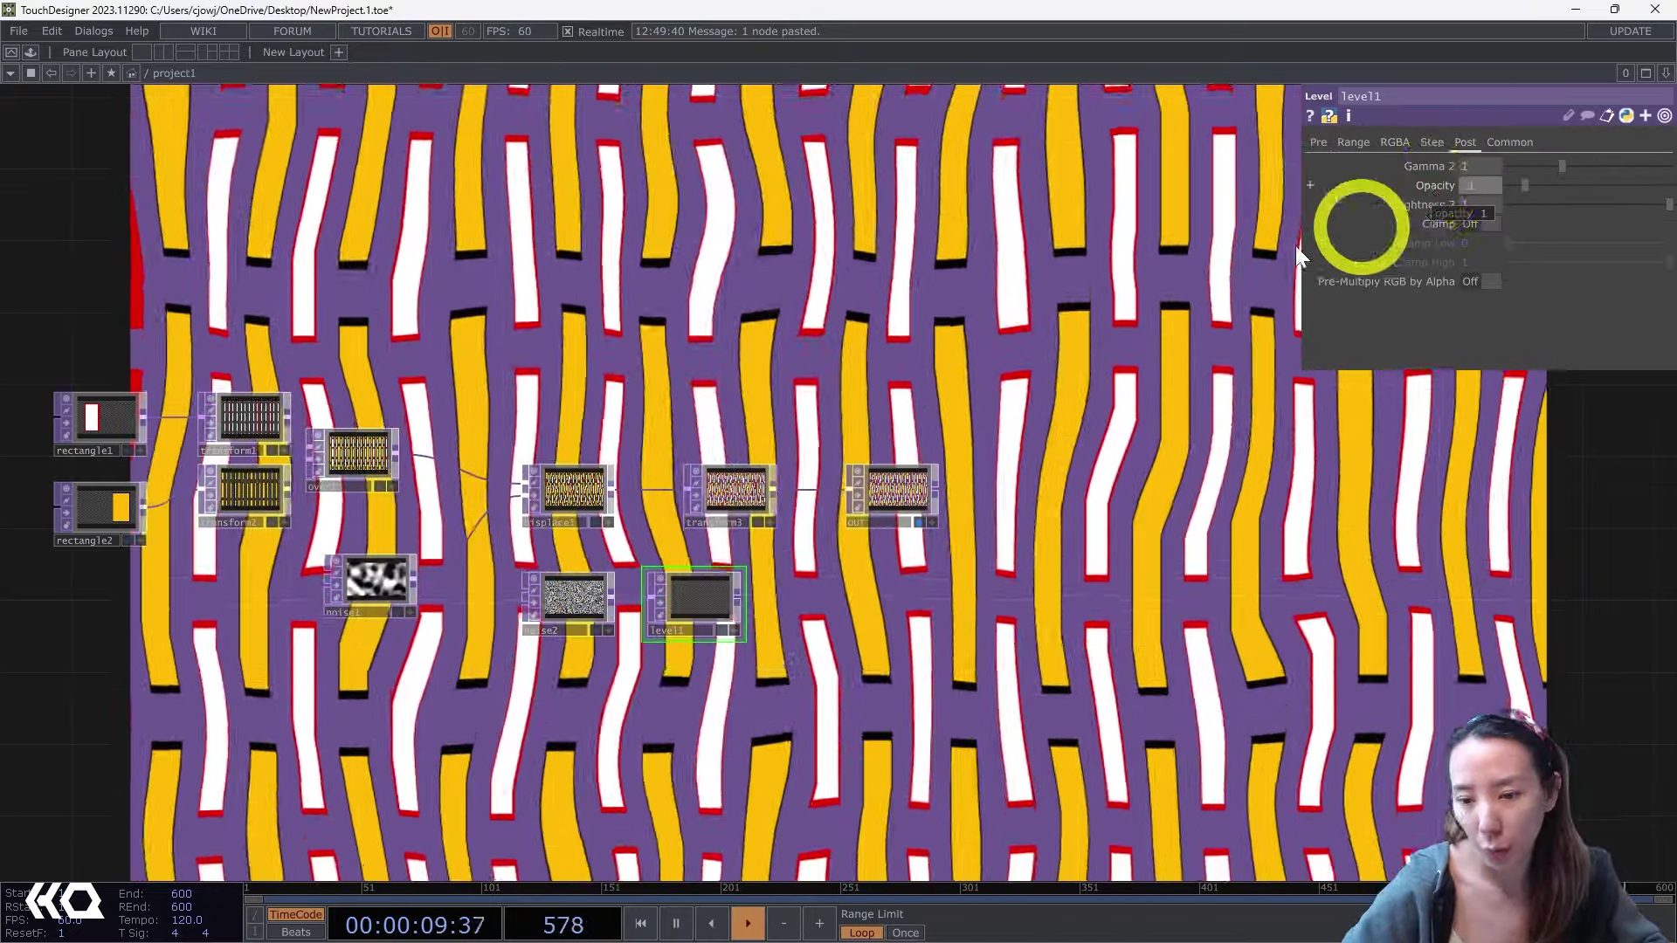
# Insert an Add TOP between transform3 and OUT, and connect level1 as its second input.
pyautogui.moveTo(893, 499); pyautogui.dragTo(1017, 497)
pyautogui.scroll(6, 831, 498)
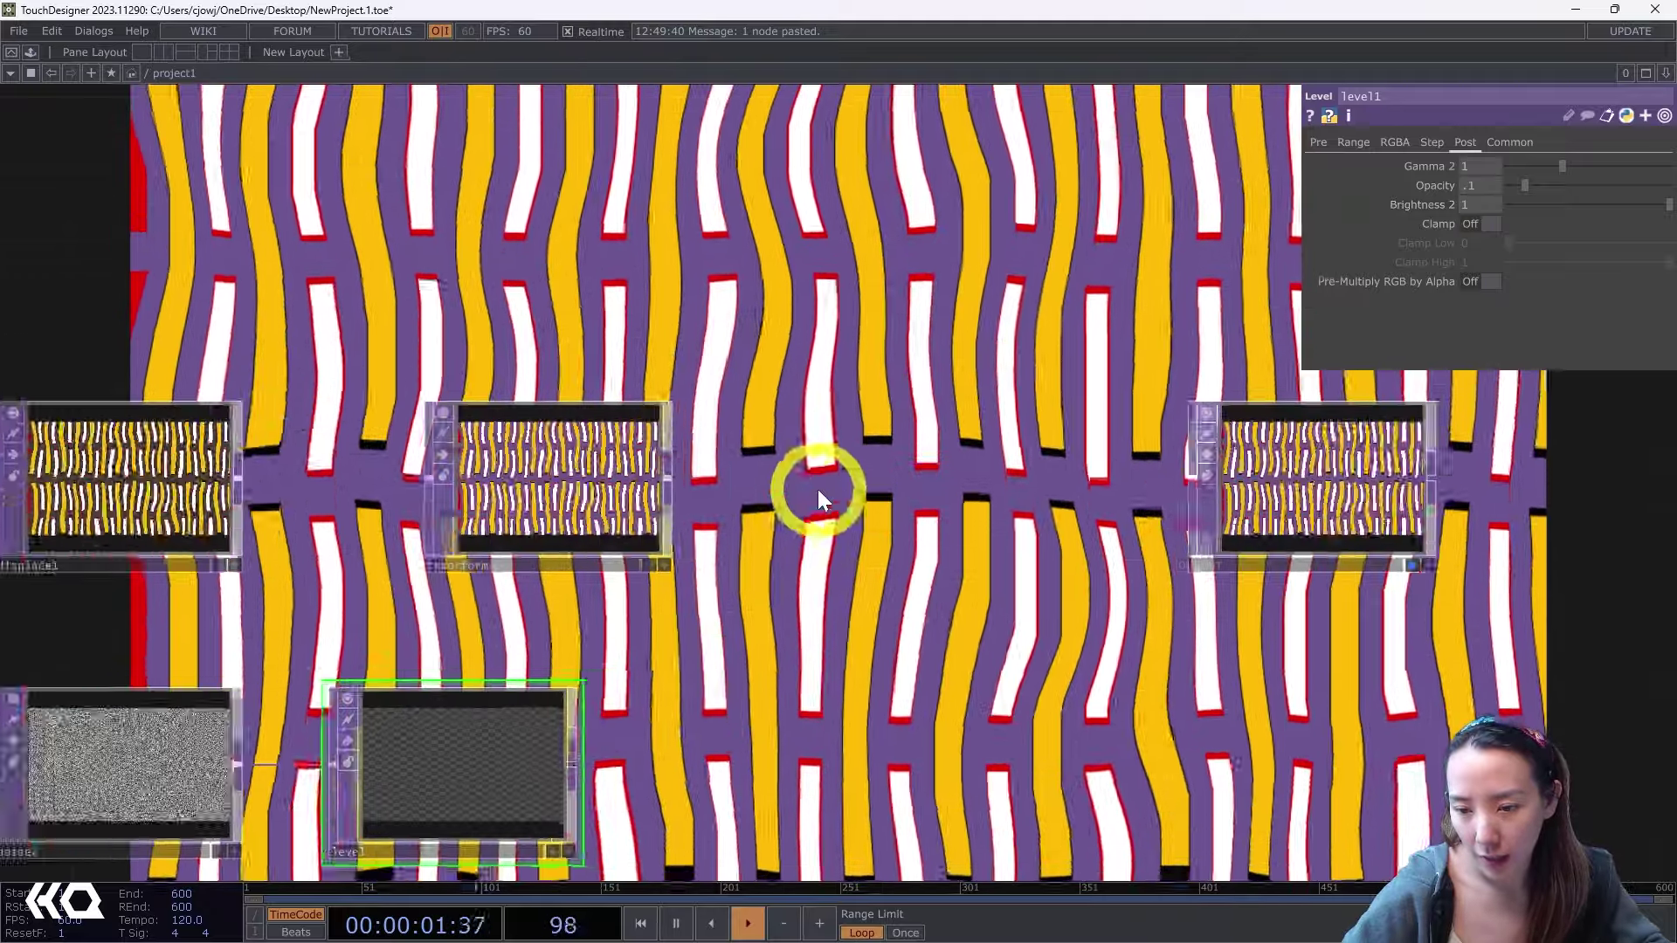
pyautogui.rightClick(820, 469)
pyautogui.click(830, 463)
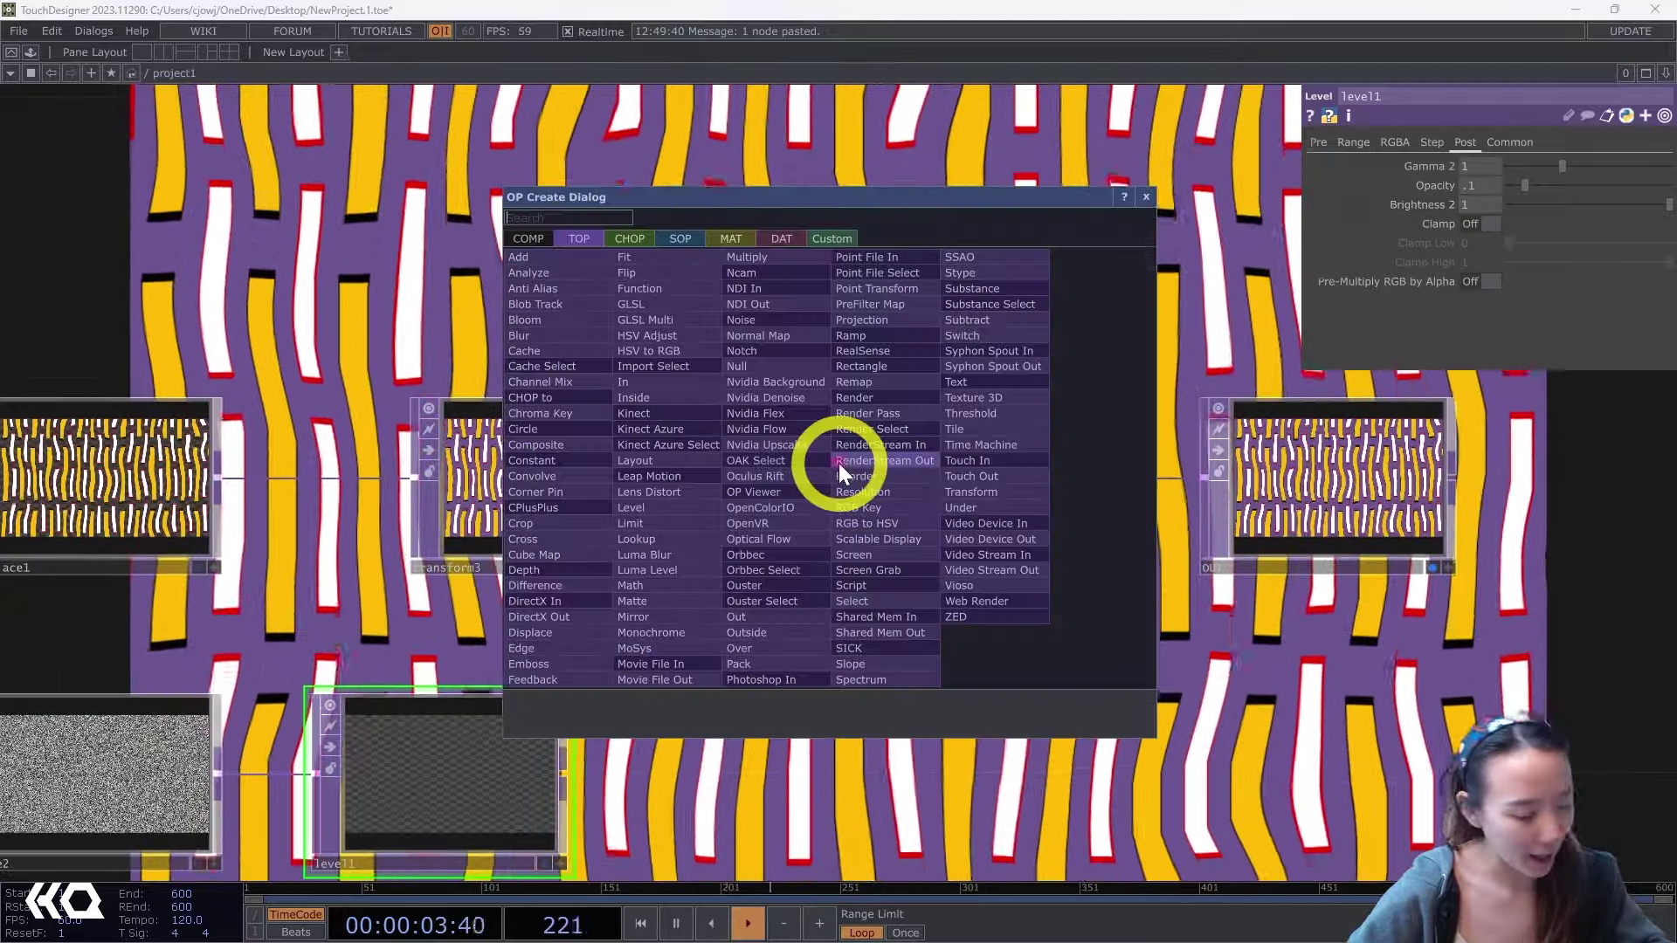
pyautogui.write('add')
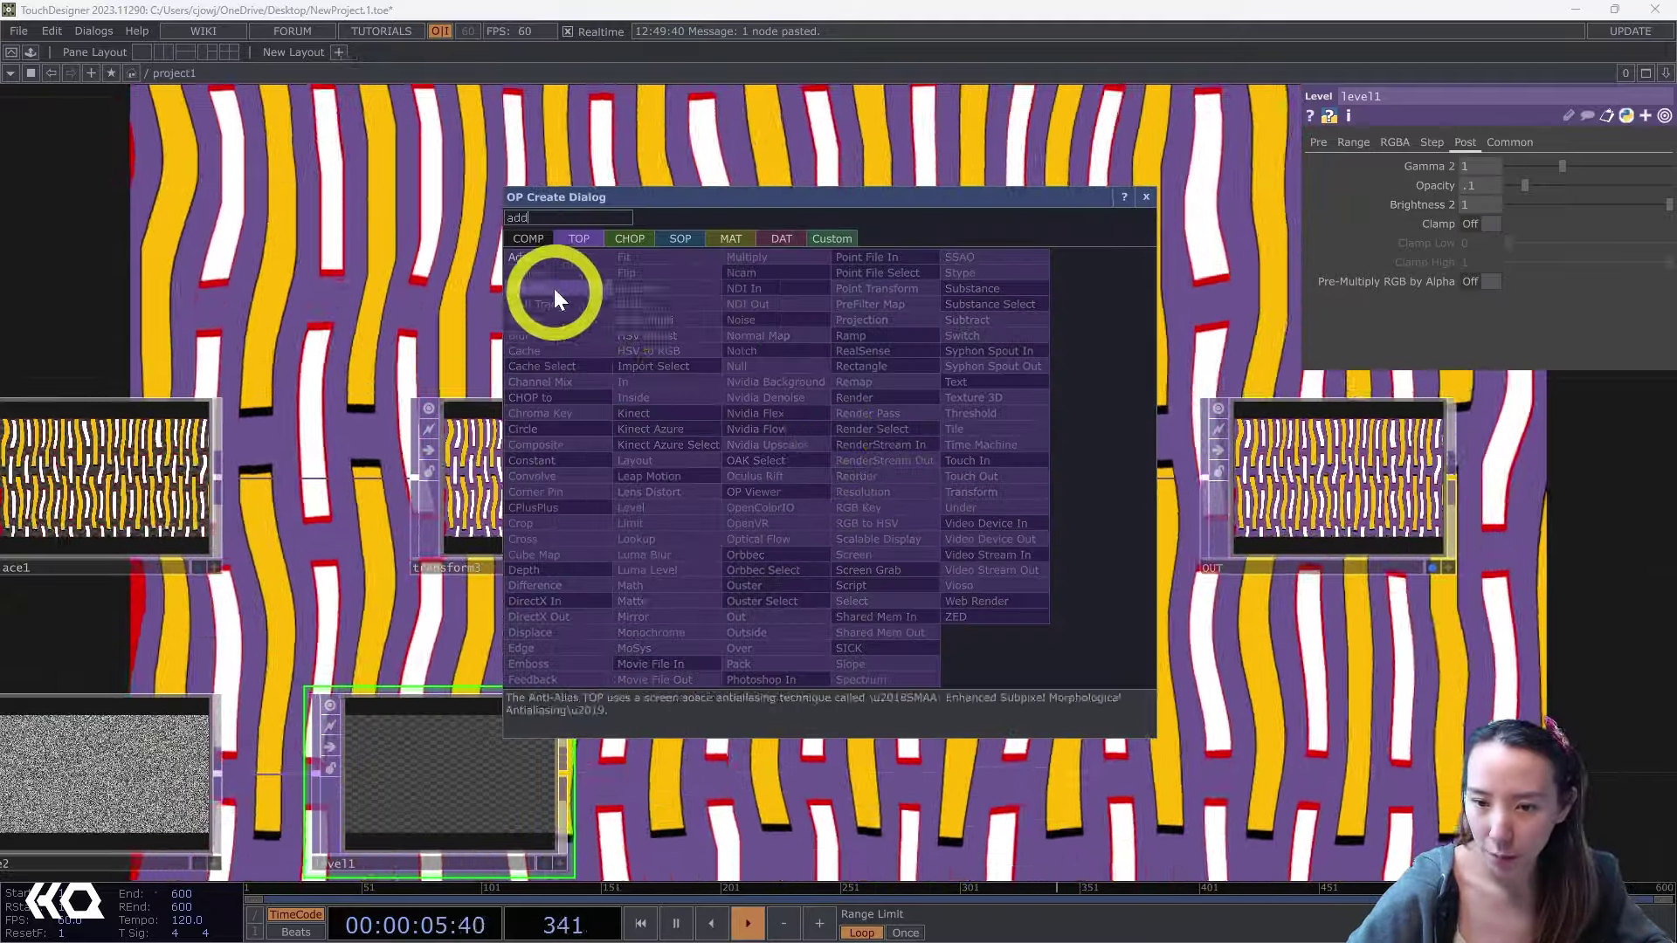
pyautogui.click(554, 262)
pyautogui.click(983, 550)
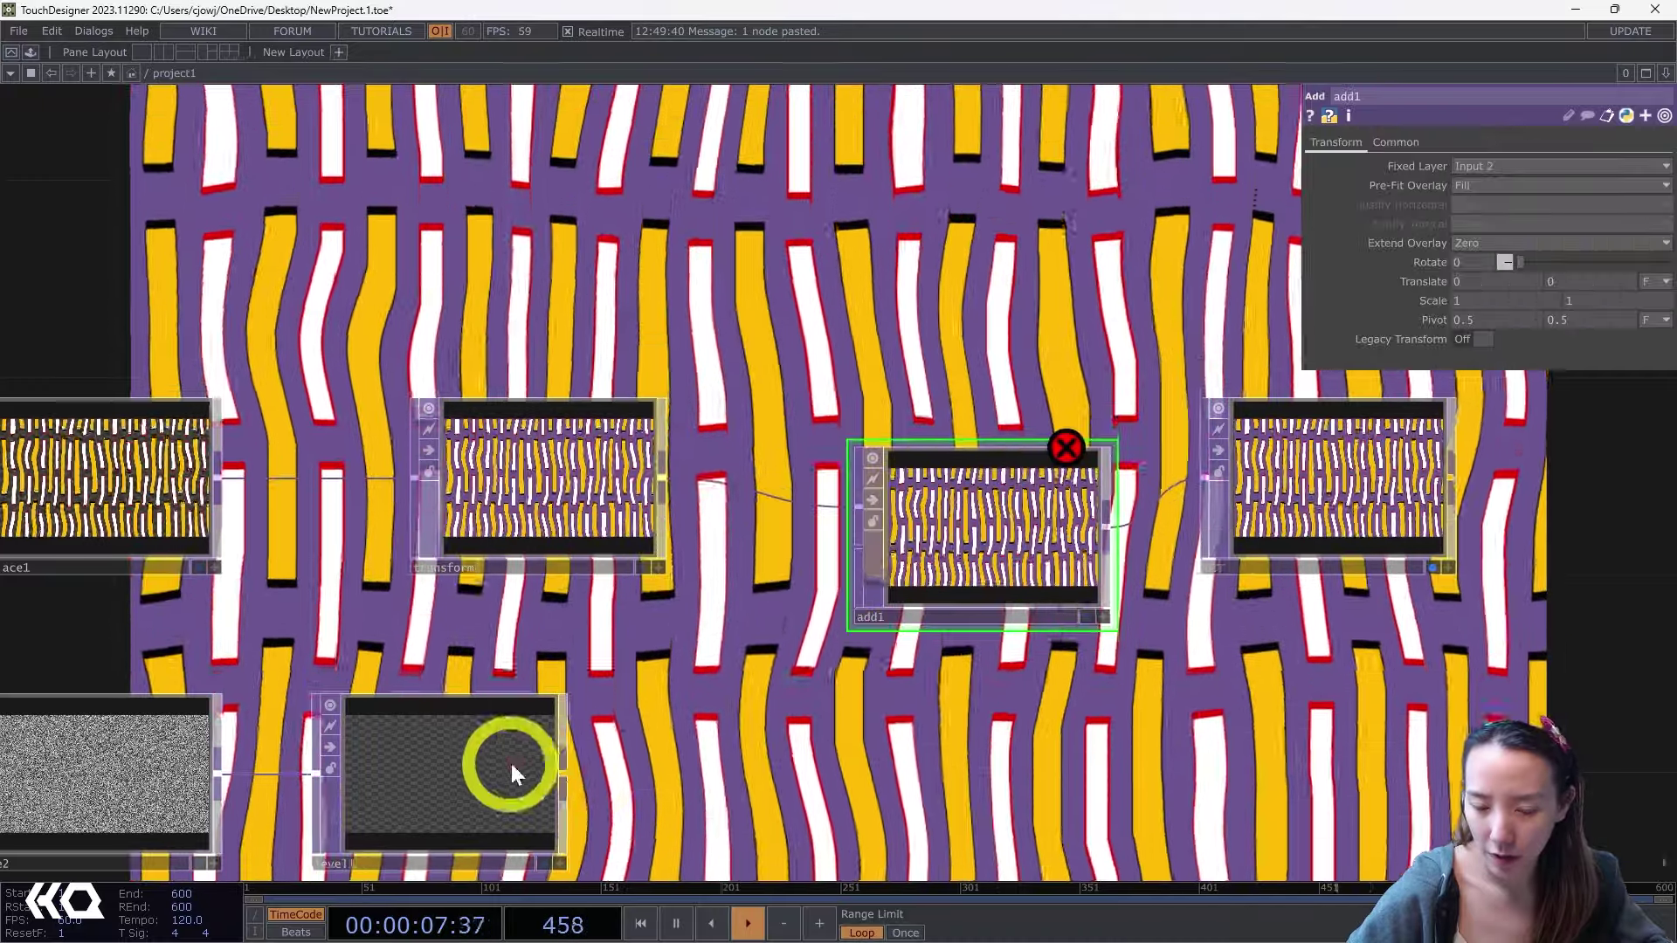
pyautogui.moveTo(565, 775); pyautogui.dragTo(858, 546)
# Examine the dotted wavy-line reference image as the model for the next pattern.
pyautogui.moveTo(926, 693); pyautogui.dragTo(730, 348)
pyautogui.scroll(-5, 895, 441)
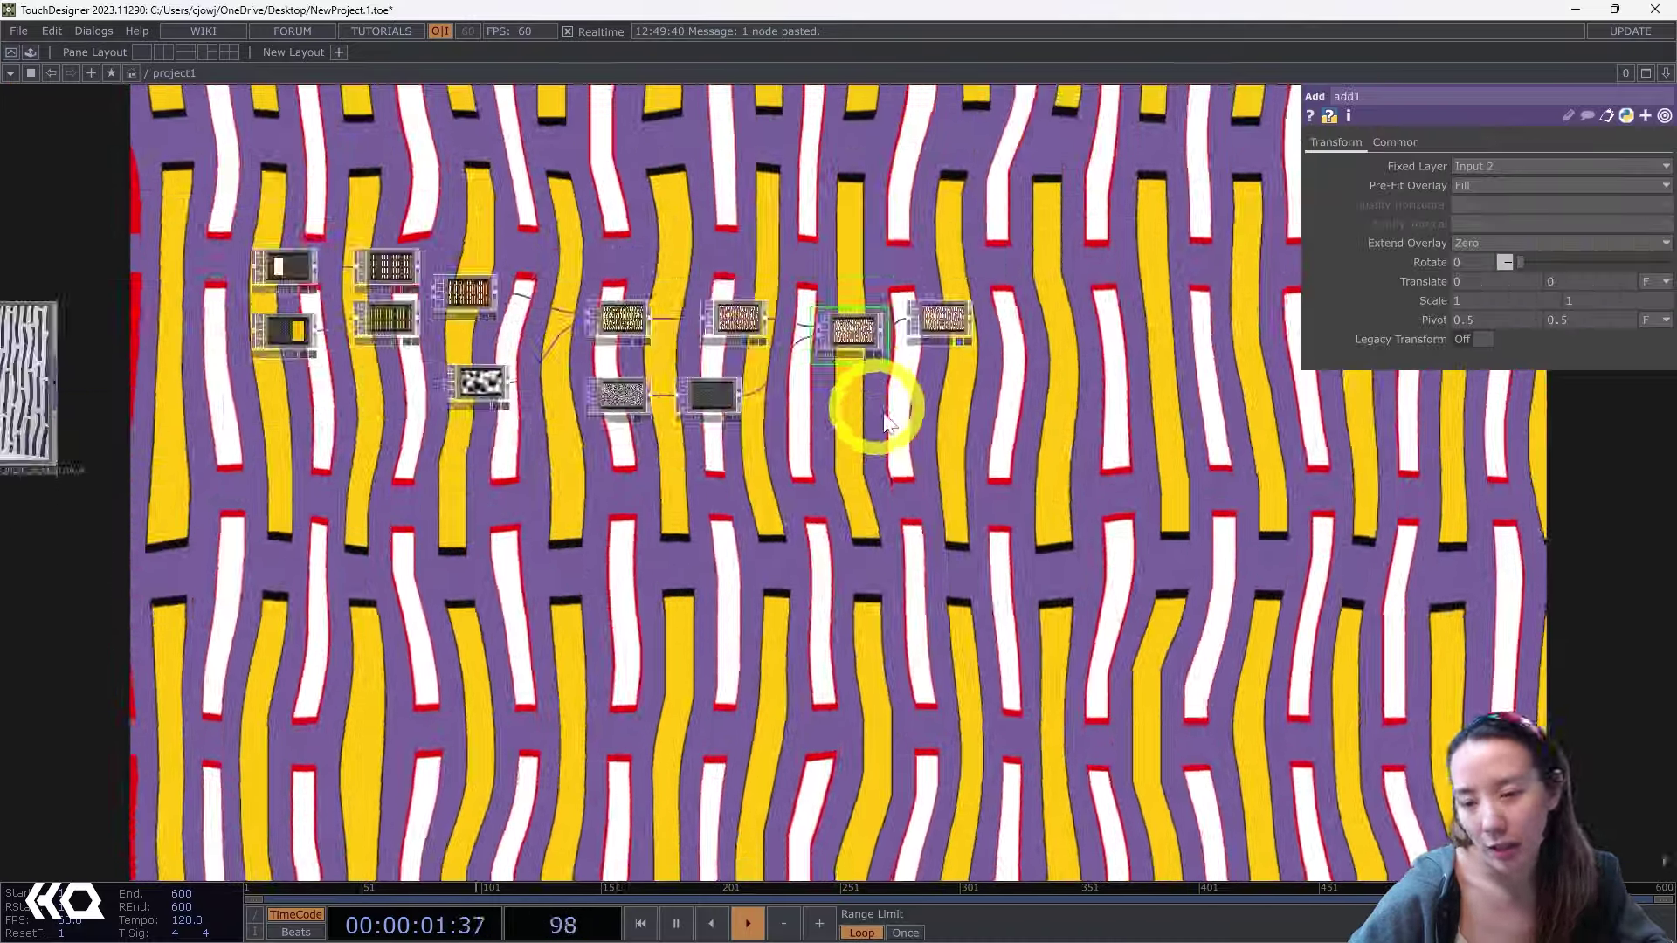
pyautogui.scroll(-6, 896, 485)
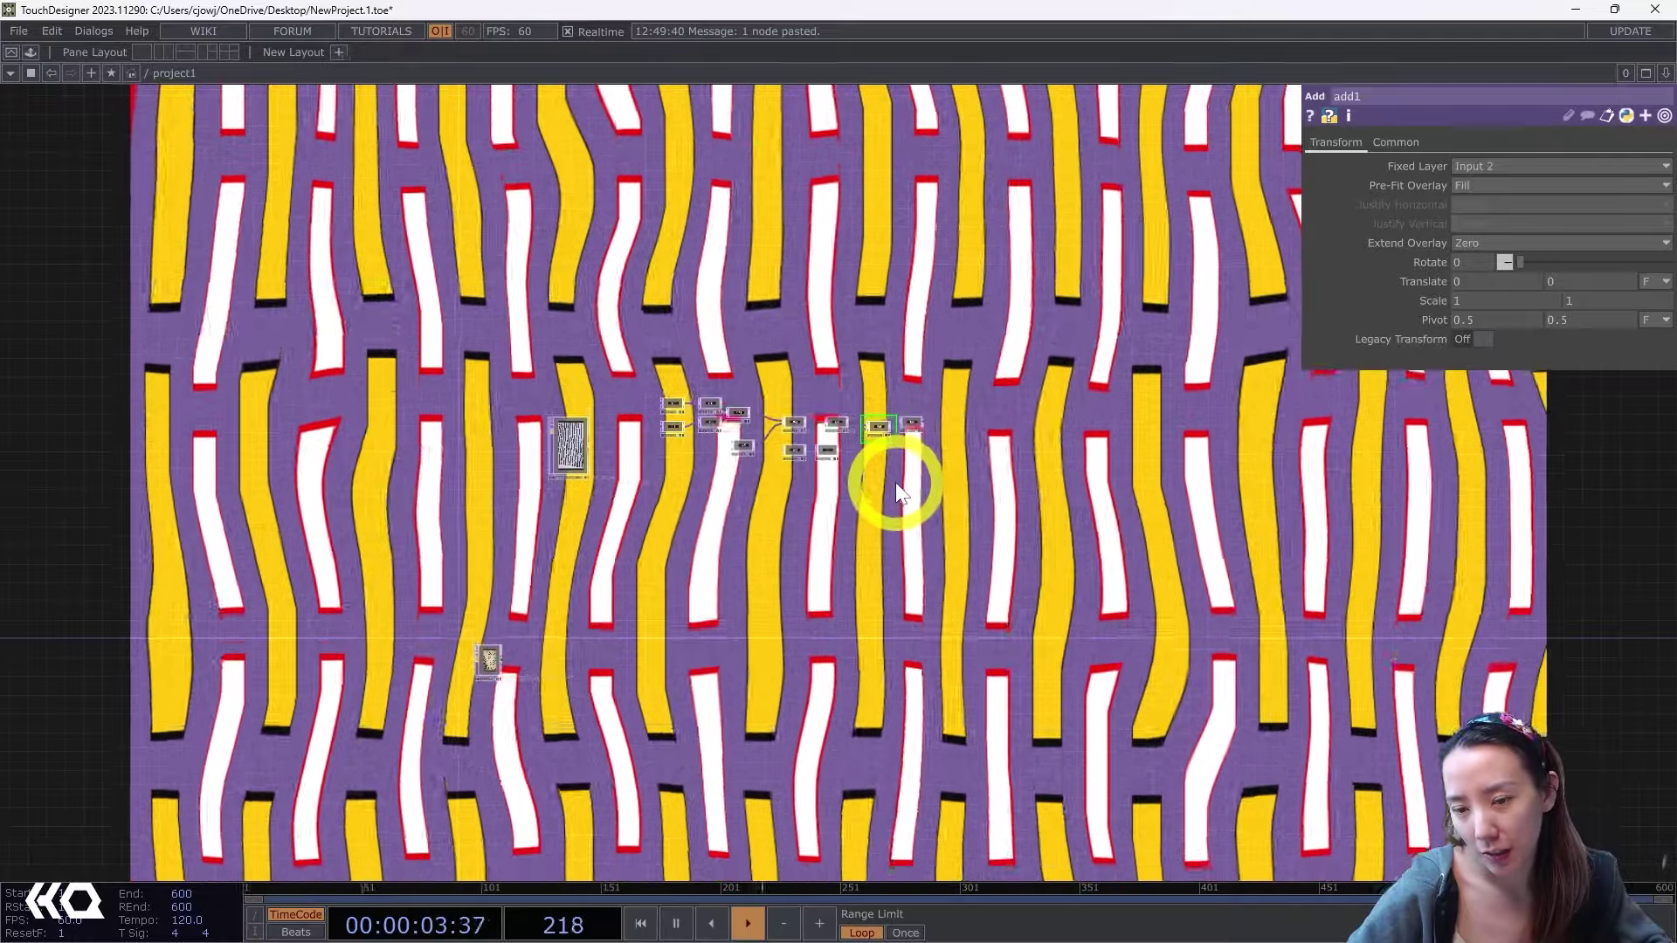
pyautogui.scroll(5, 897, 485)
pyautogui.moveTo(363, 295); pyautogui.dragTo(484, 431)
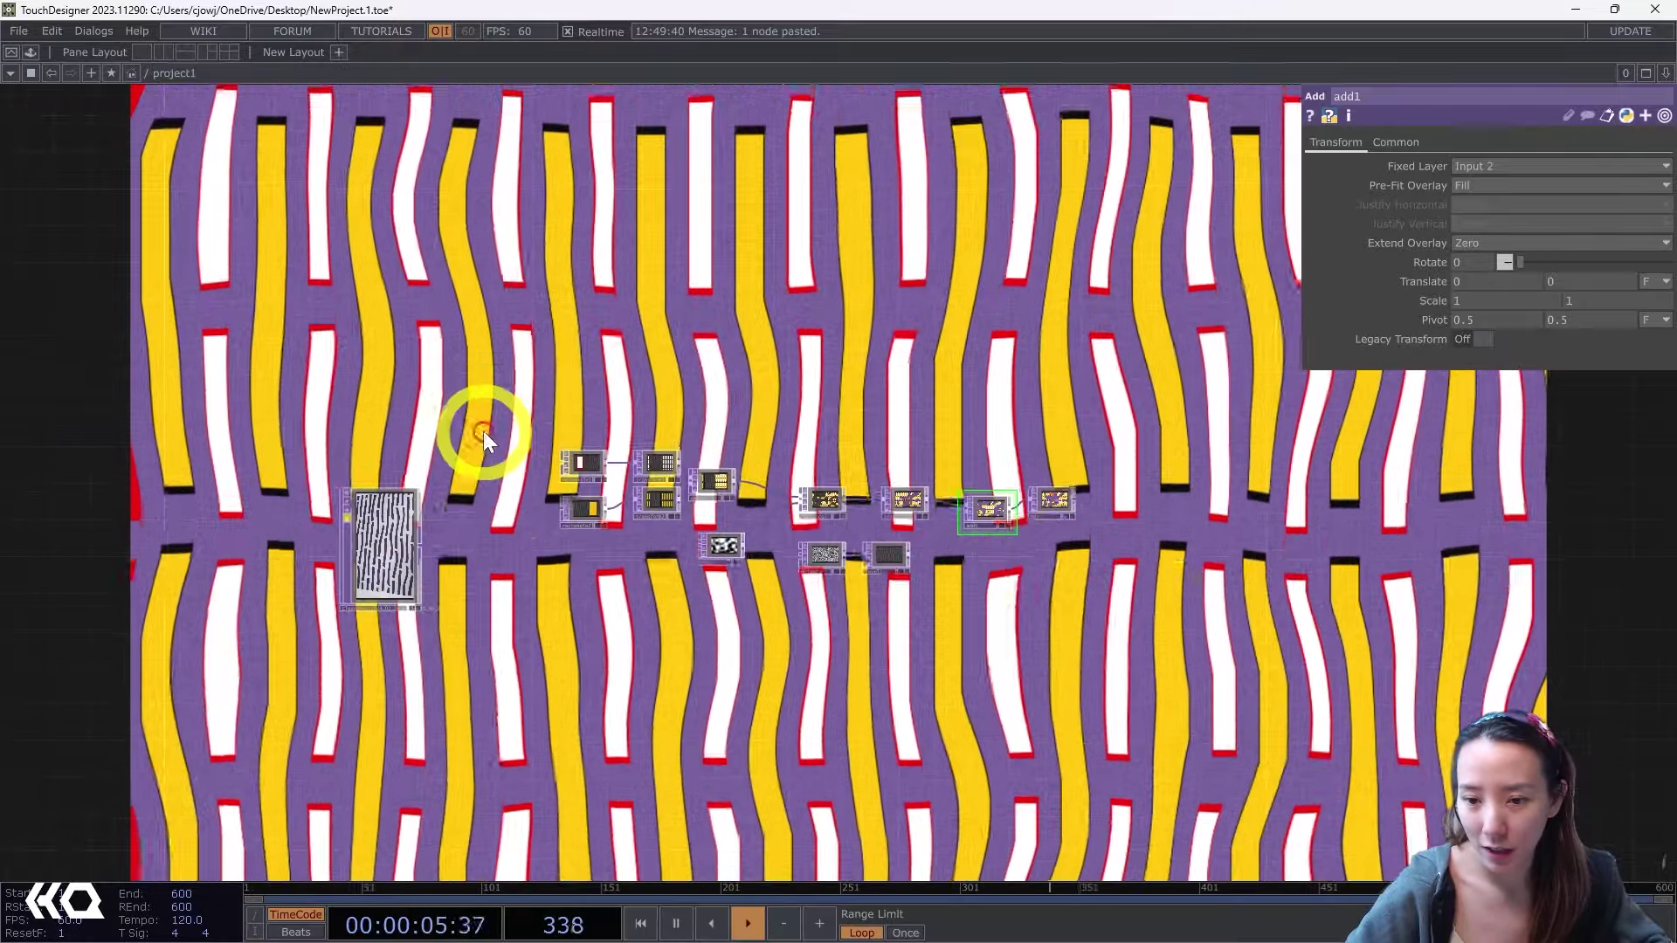
pyautogui.moveTo(393, 542); pyautogui.dragTo(511, 530)
pyautogui.moveTo(541, 672); pyautogui.dragTo(536, 354)
pyautogui.moveTo(260, 626); pyautogui.dragTo(318, 543)
pyautogui.scroll(-2, 231, 588)
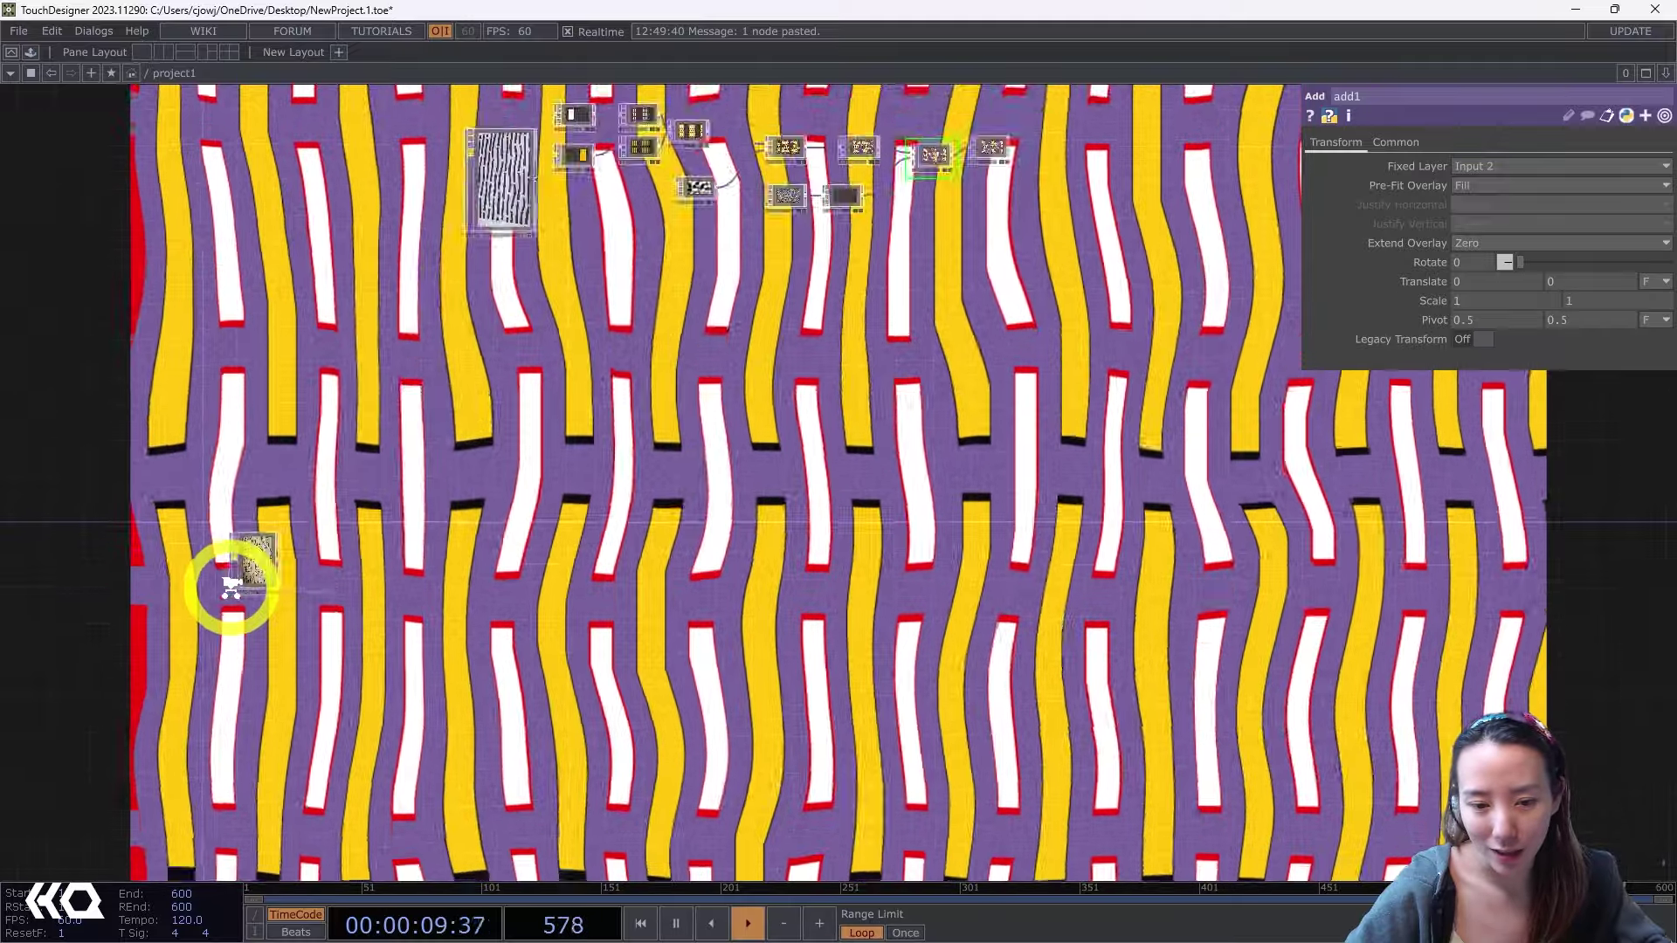
pyautogui.scroll(8, 231, 587)
pyautogui.moveTo(326, 450); pyautogui.dragTo(871, 362)
pyautogui.moveTo(1288, 508); pyautogui.dragTo(1086, 603)
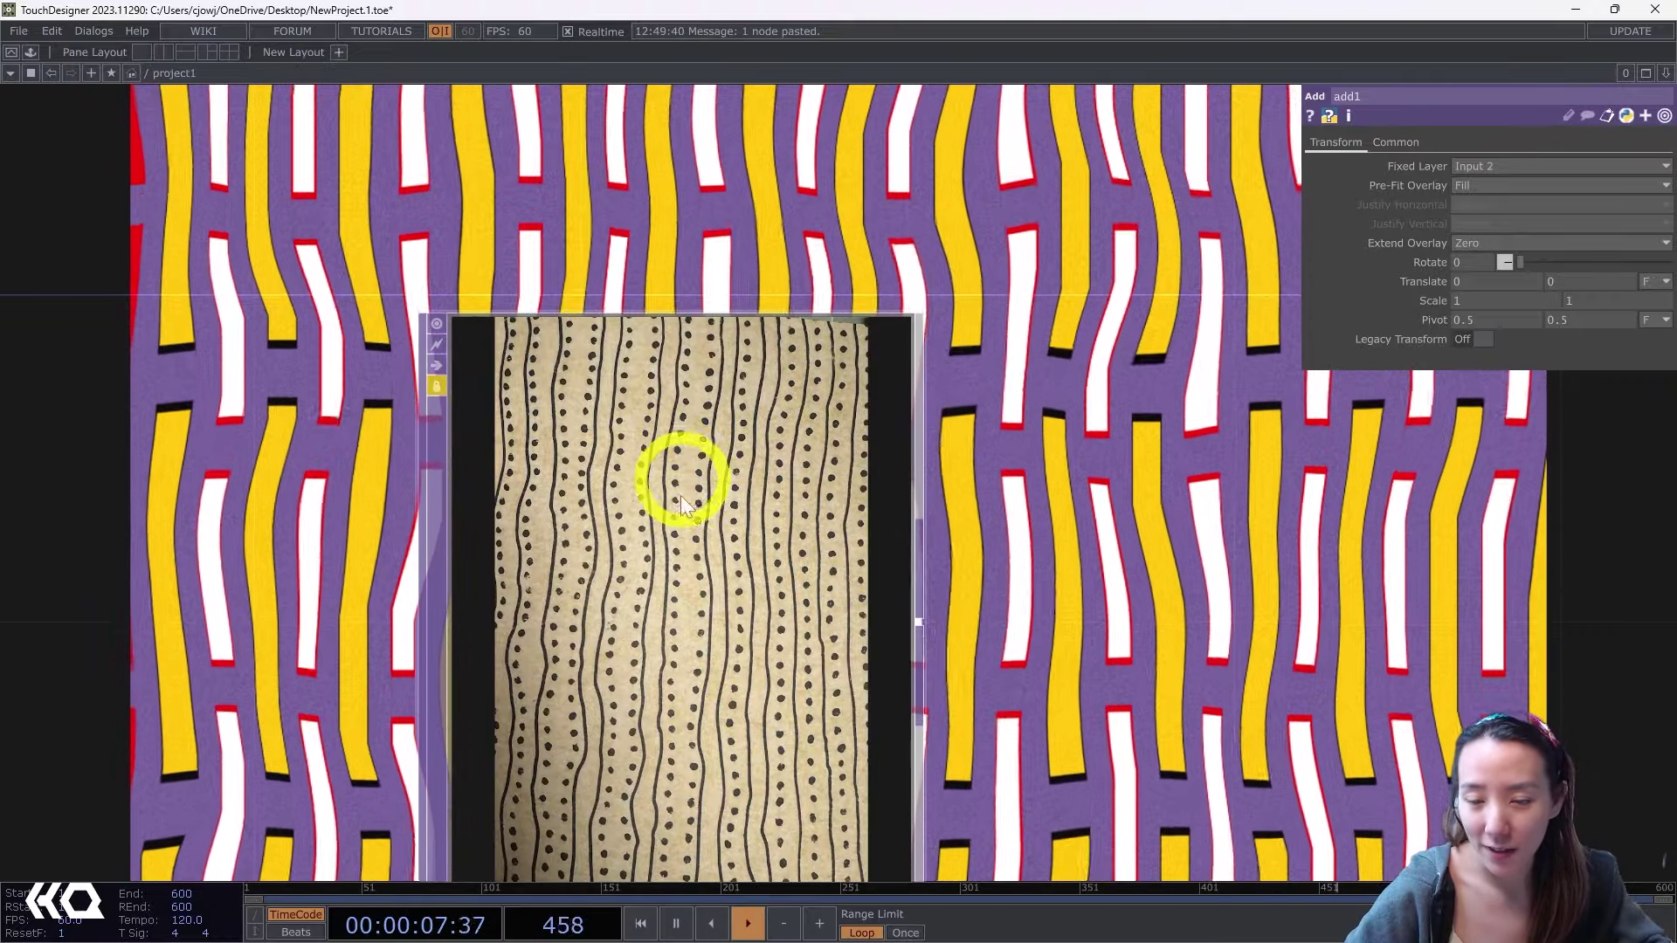
pyautogui.scroll(-5, 1310, 489)
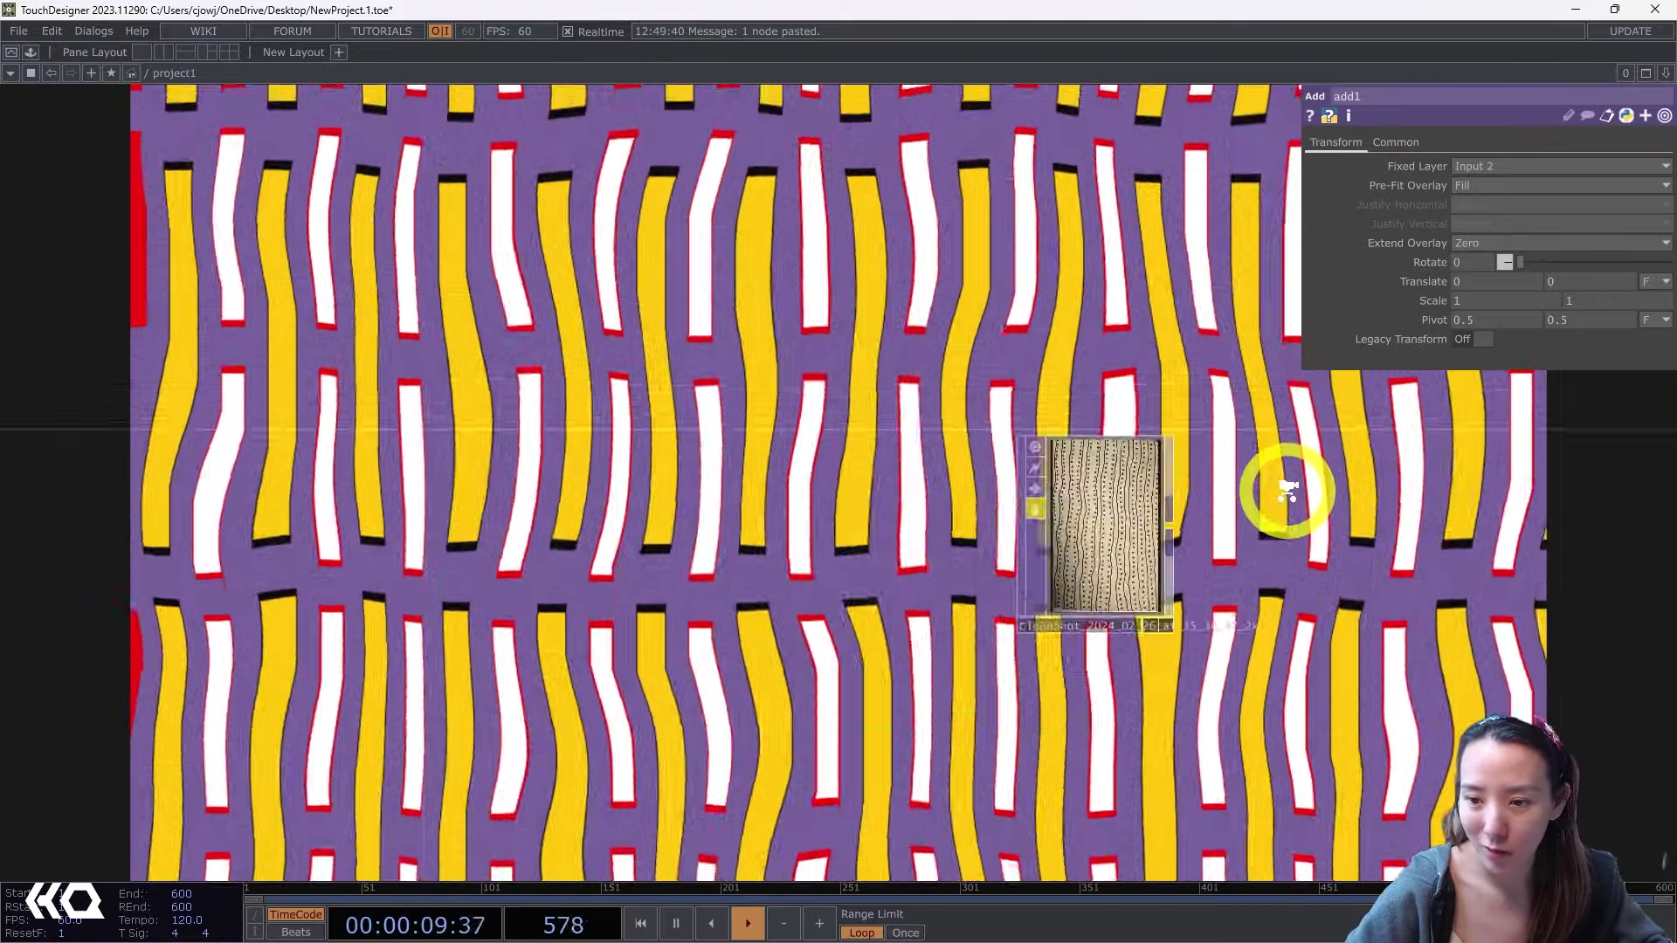
pyautogui.scroll(-3, 1291, 490)
pyautogui.moveTo(1276, 506); pyautogui.dragTo(349, 652)
# Hide the pattern backdrop behind the network and add a Circle TOP near the dotted reference image.
pyautogui.press('d')
pyautogui.scroll(-2, 393, 673)
pyautogui.scroll(3, 395, 675)
pyautogui.scroll(3, 395, 675)
pyautogui.press('Tab')
pyautogui.write('c')
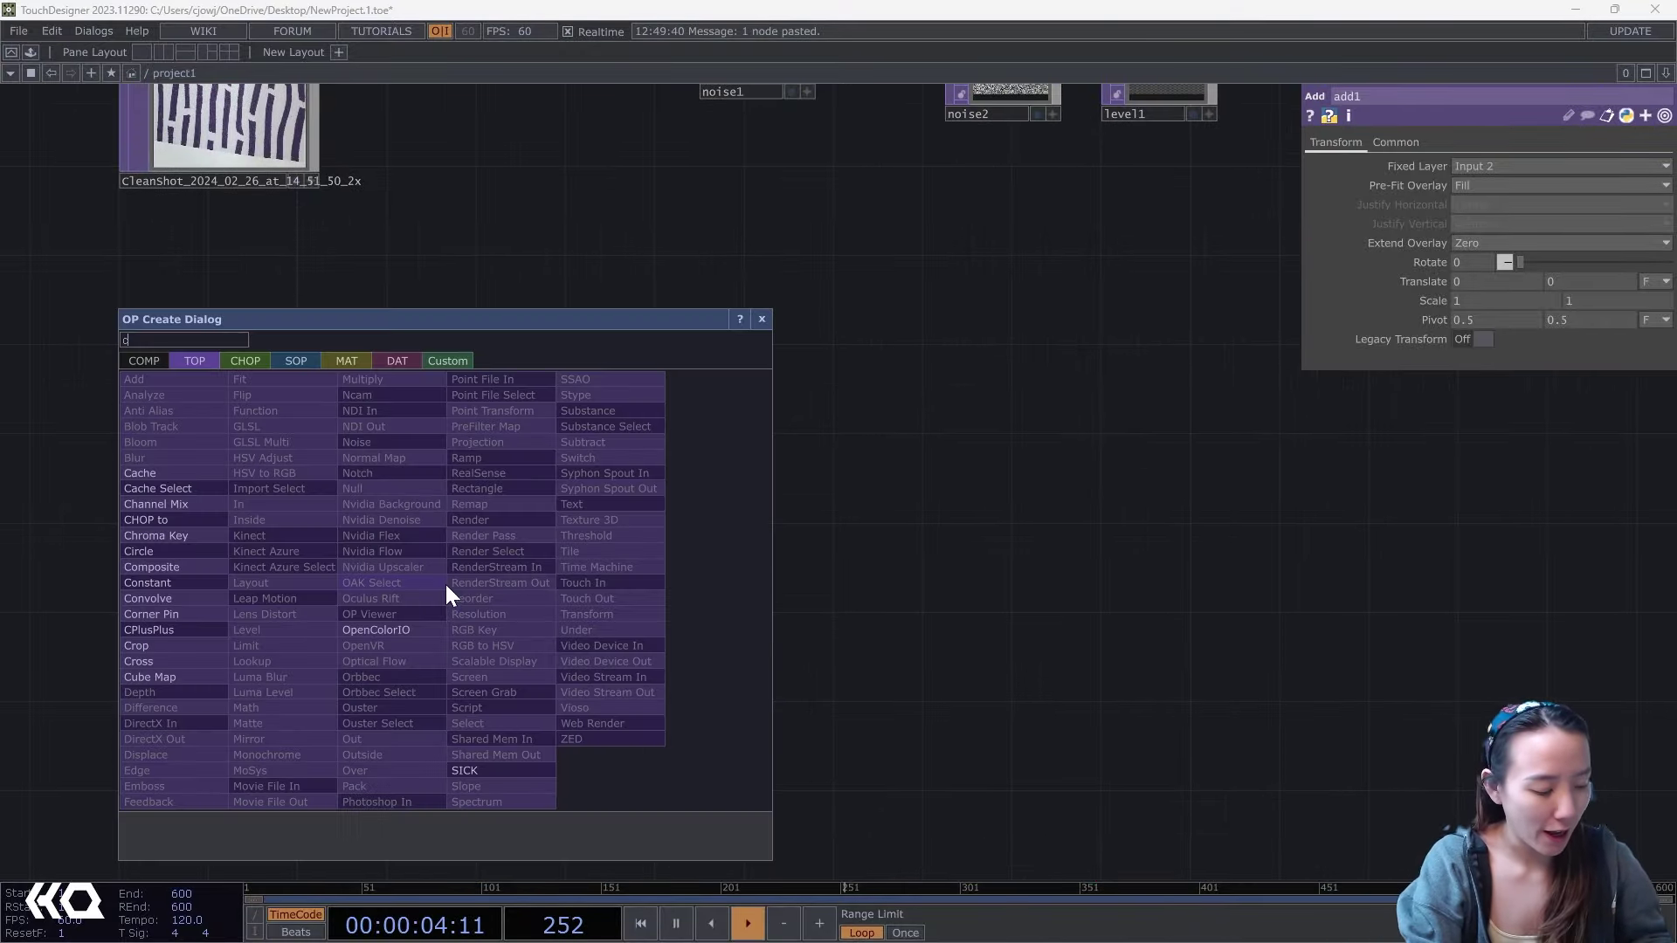
pyautogui.write('r')
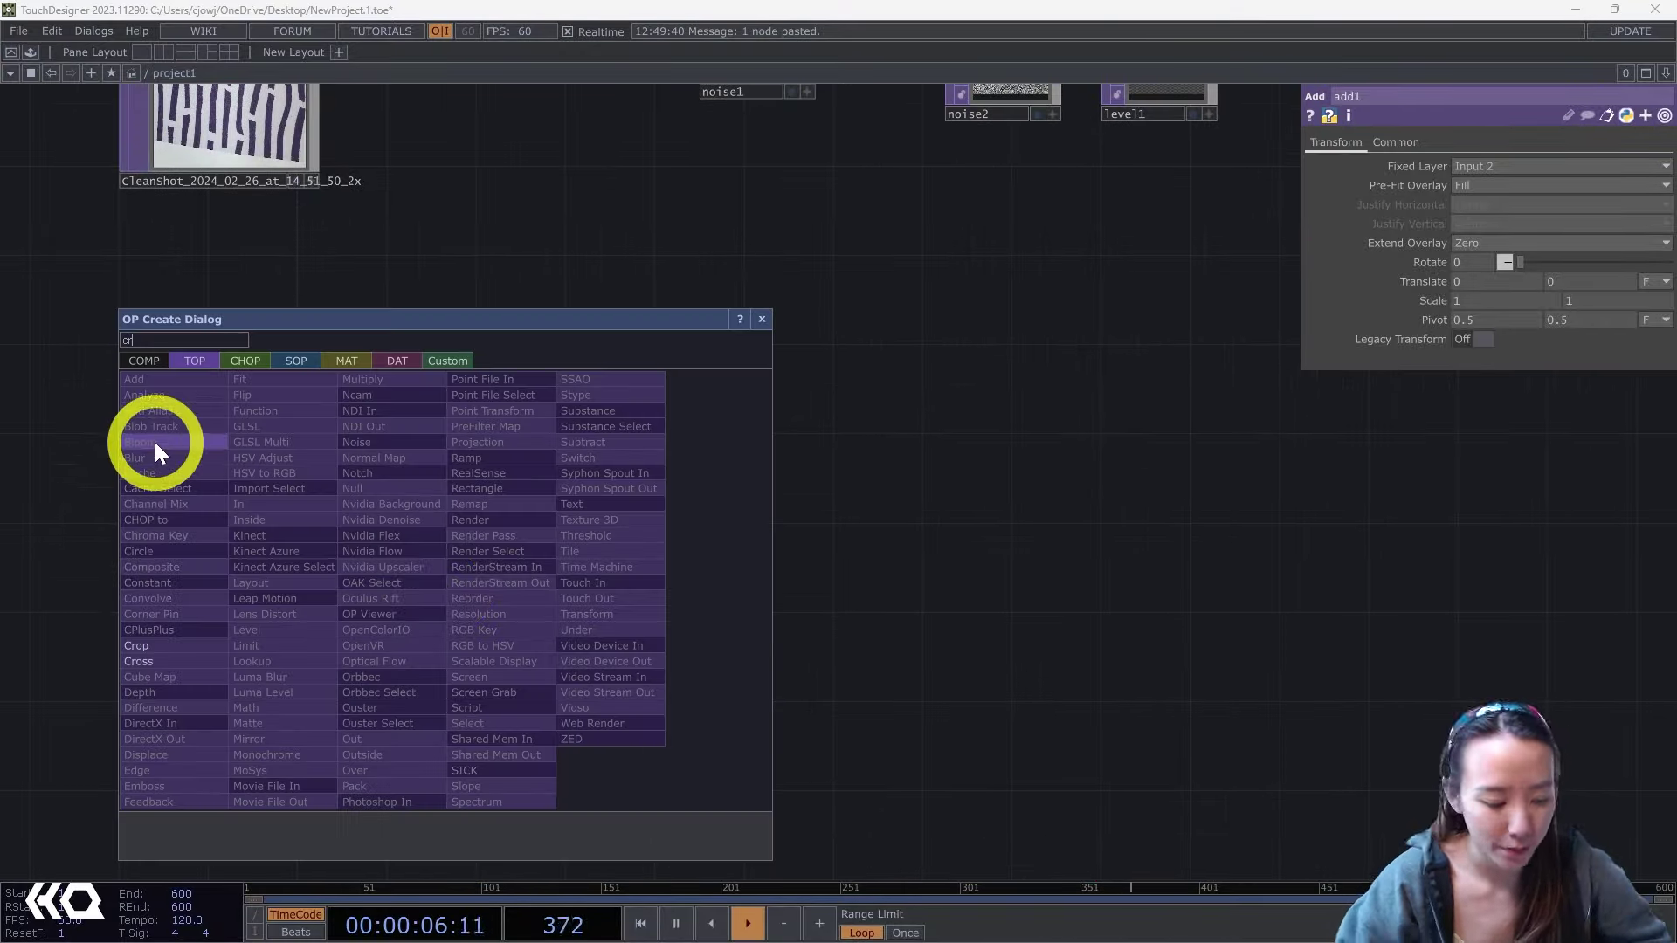
pyautogui.press('BackSpace')
pyautogui.write('ir')
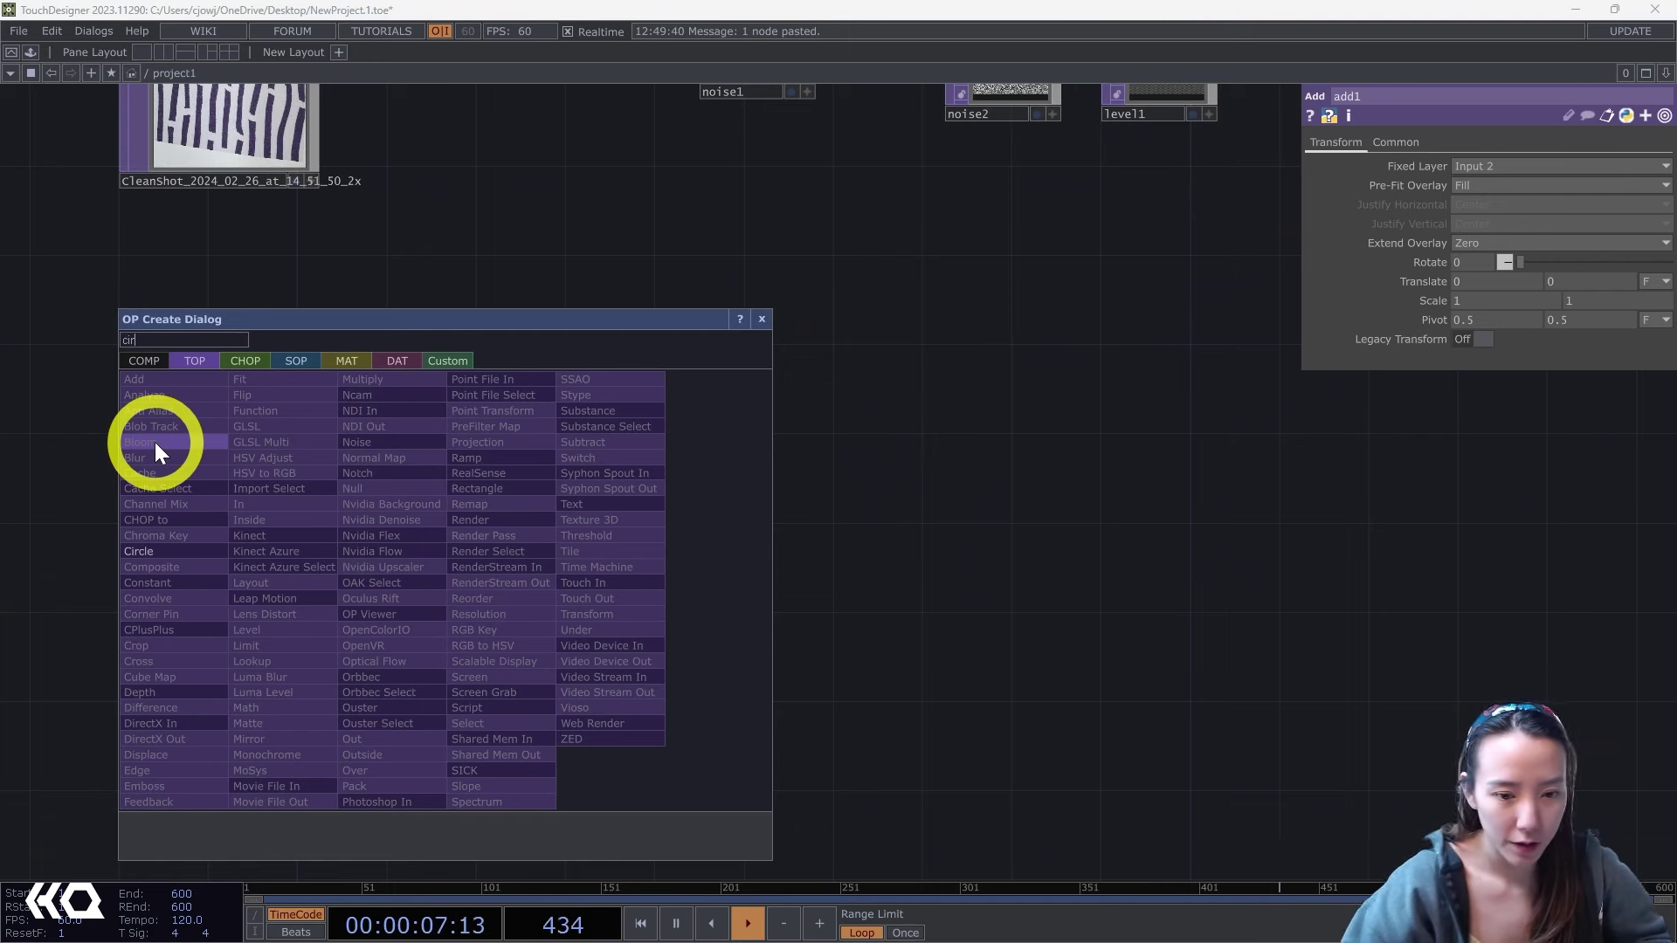
pyautogui.click(175, 548)
pyautogui.click(520, 452)
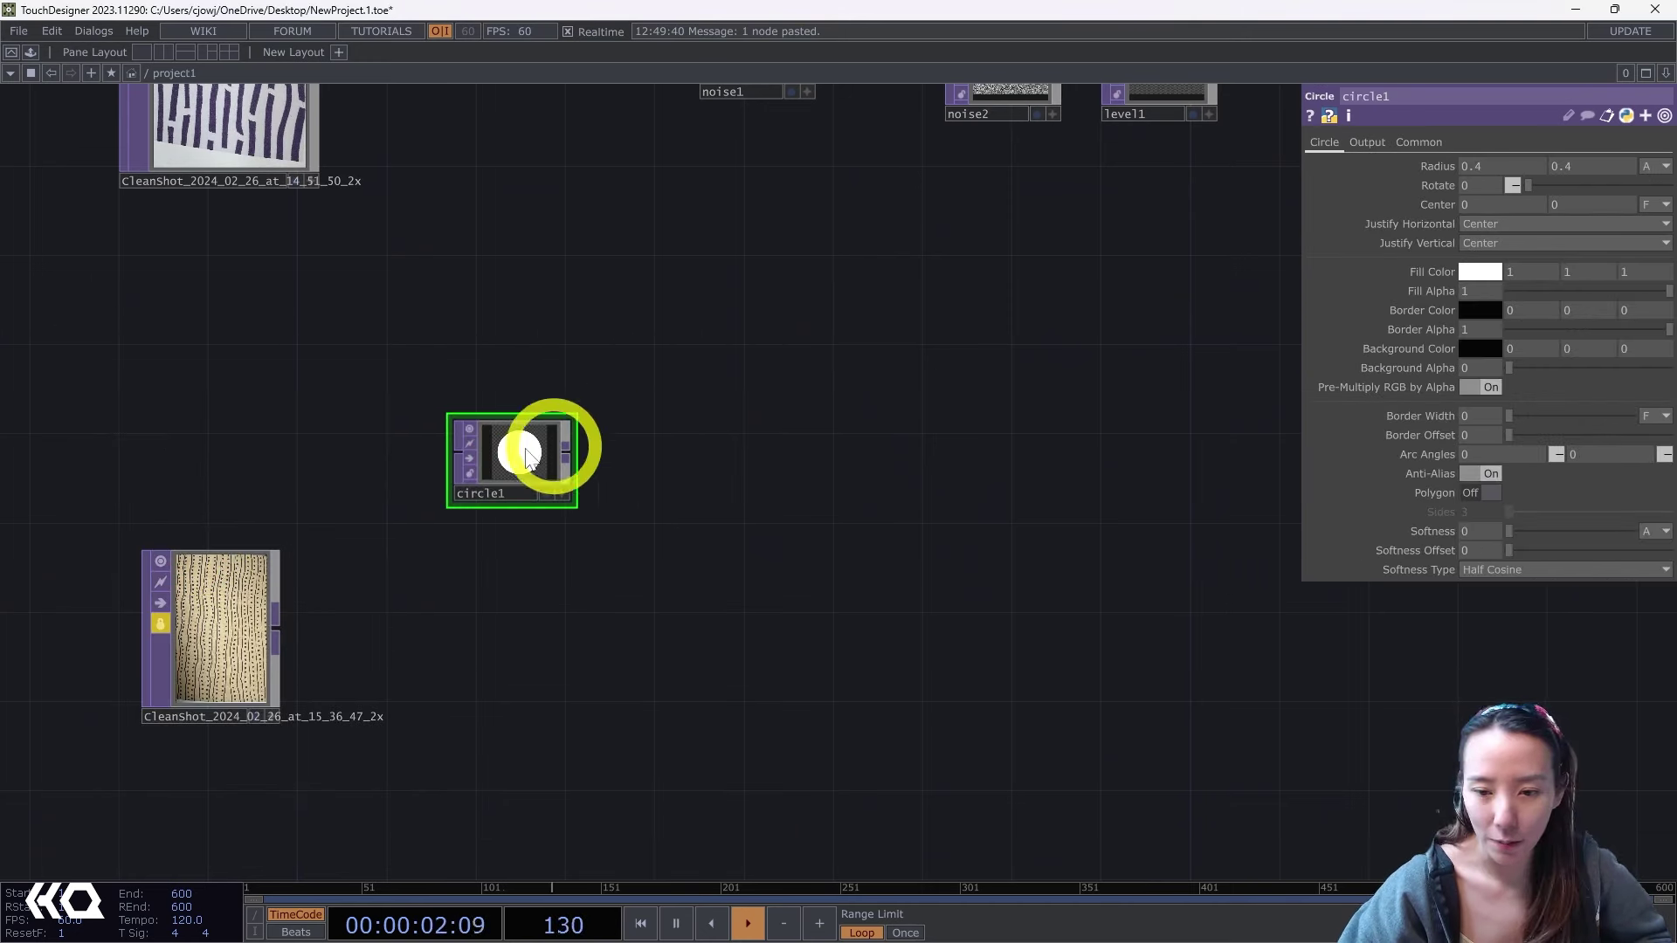
# Set circle1's resolution to 1280 by 720.
pyautogui.click(1415, 141)
pyautogui.click(1495, 184)
pyautogui.write('12')
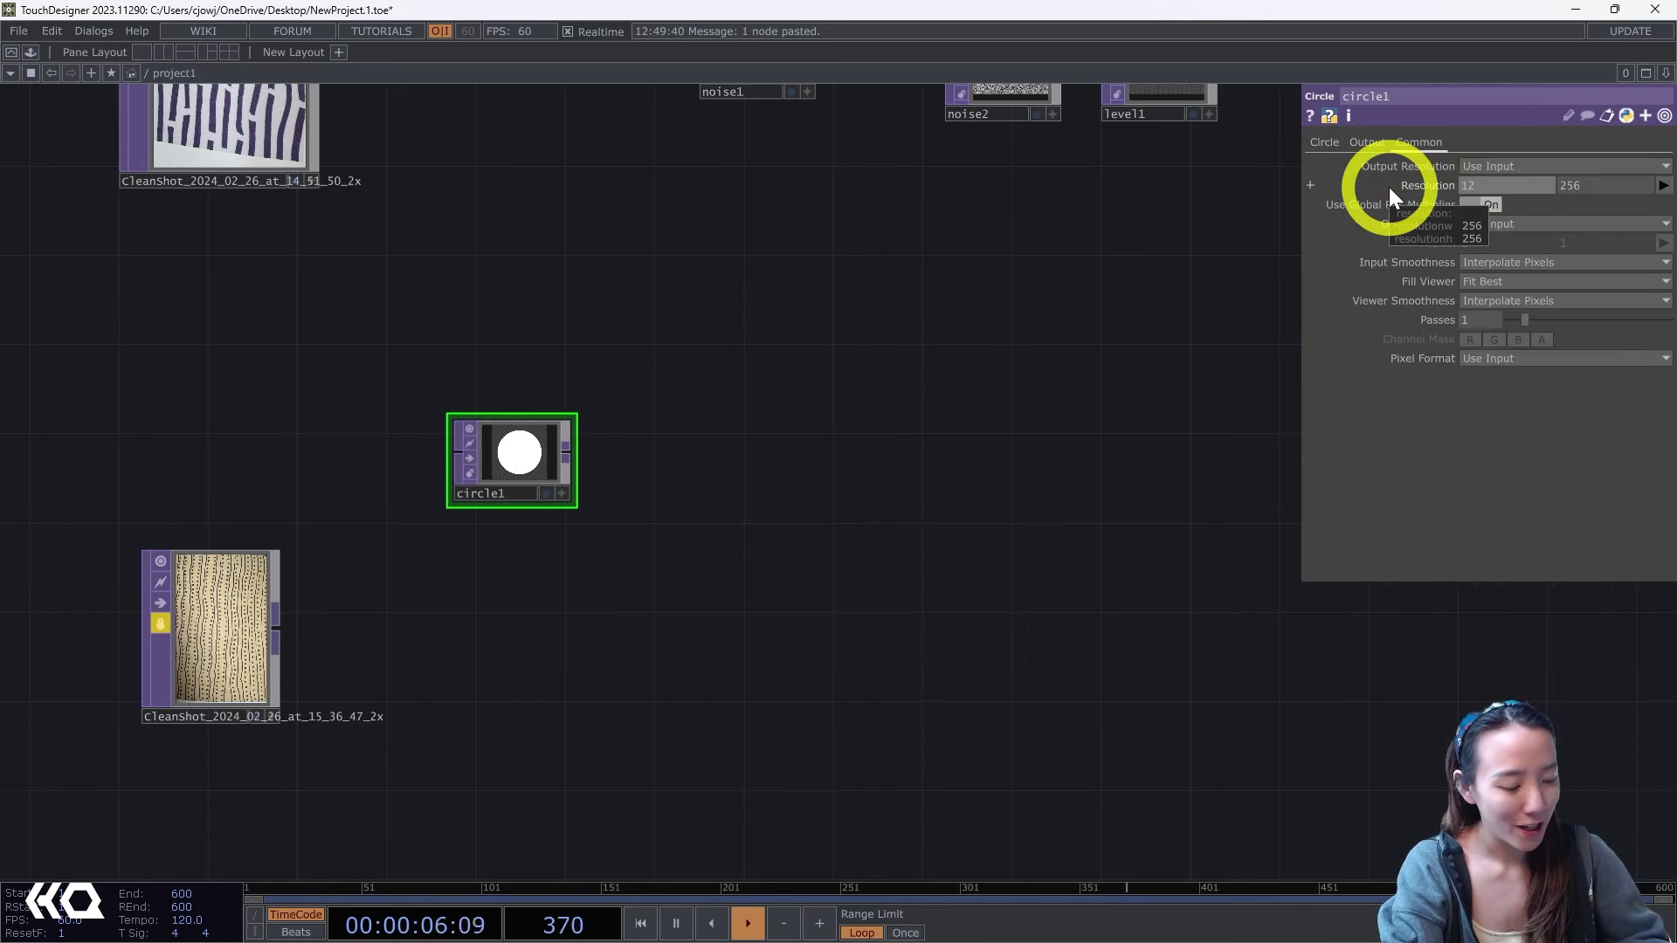
pyautogui.write('80')
pyautogui.click(1476, 205)
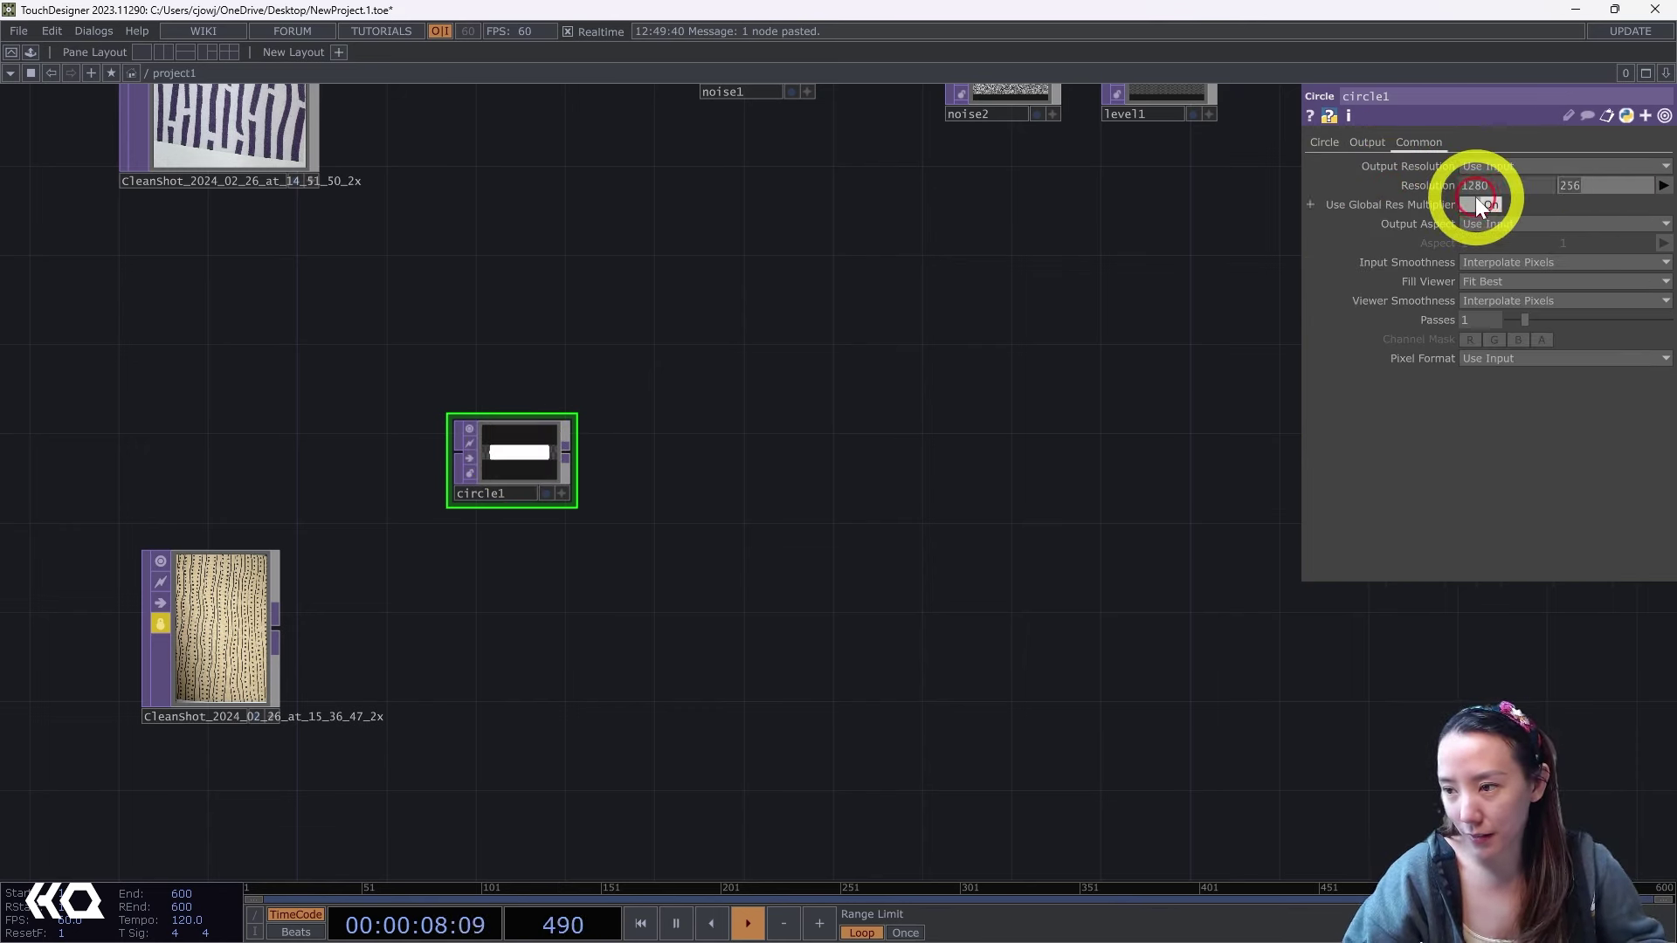
pyautogui.press('Tab')
pyautogui.write('720')
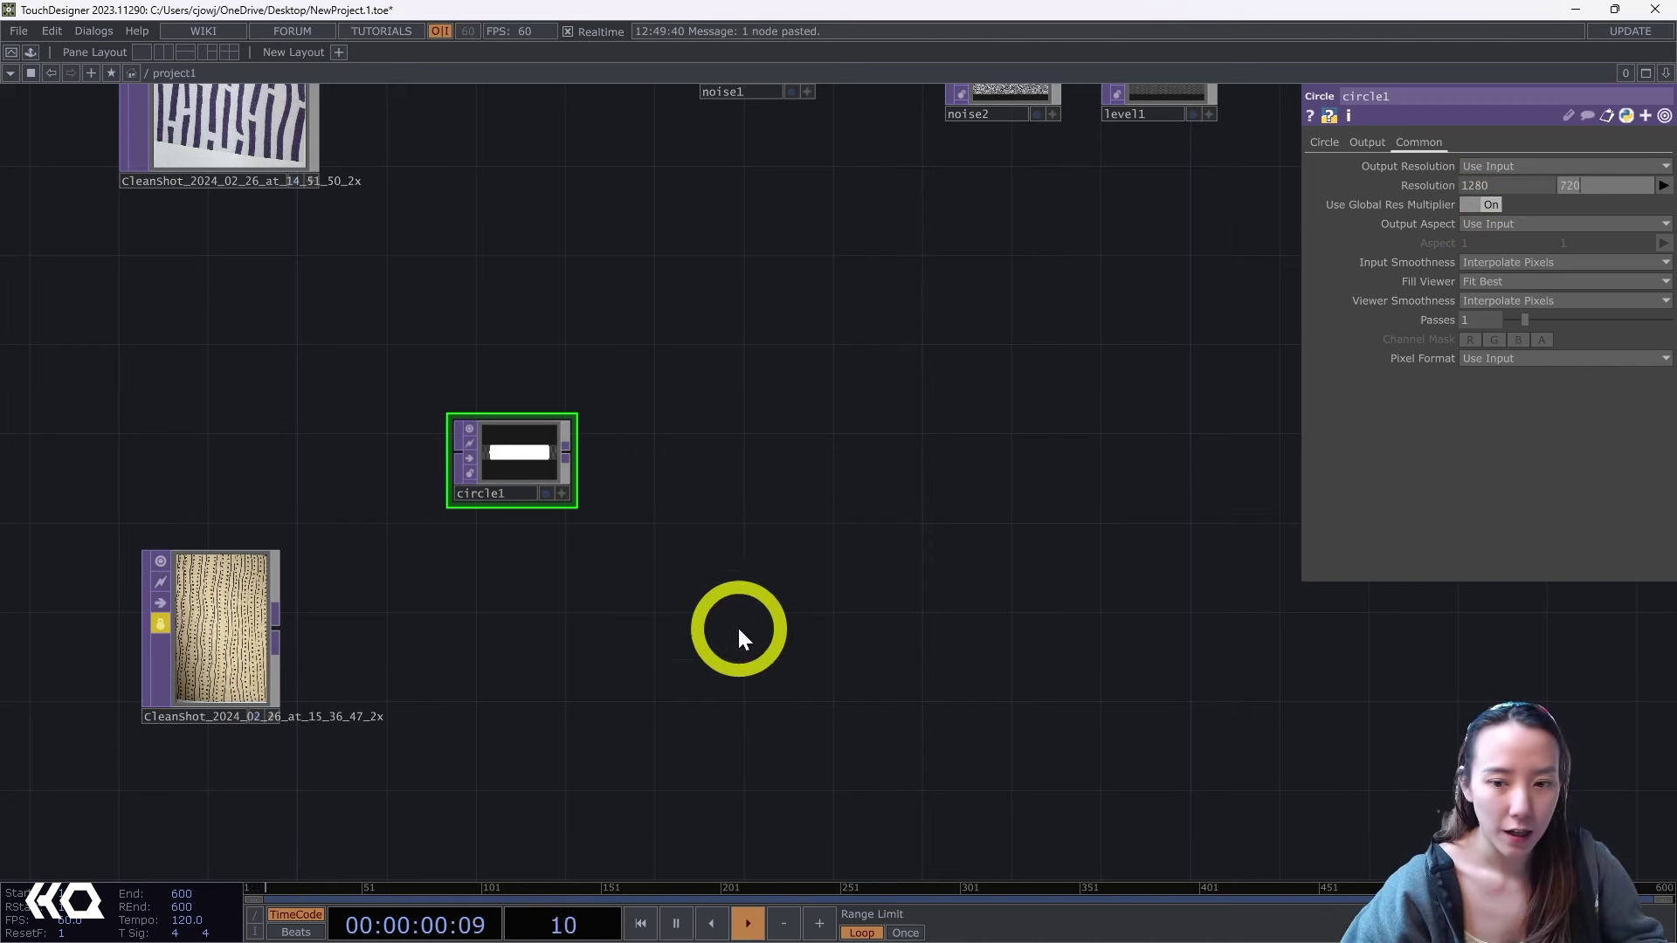
# Change circle1's fill color to black.
pyautogui.click(1326, 143)
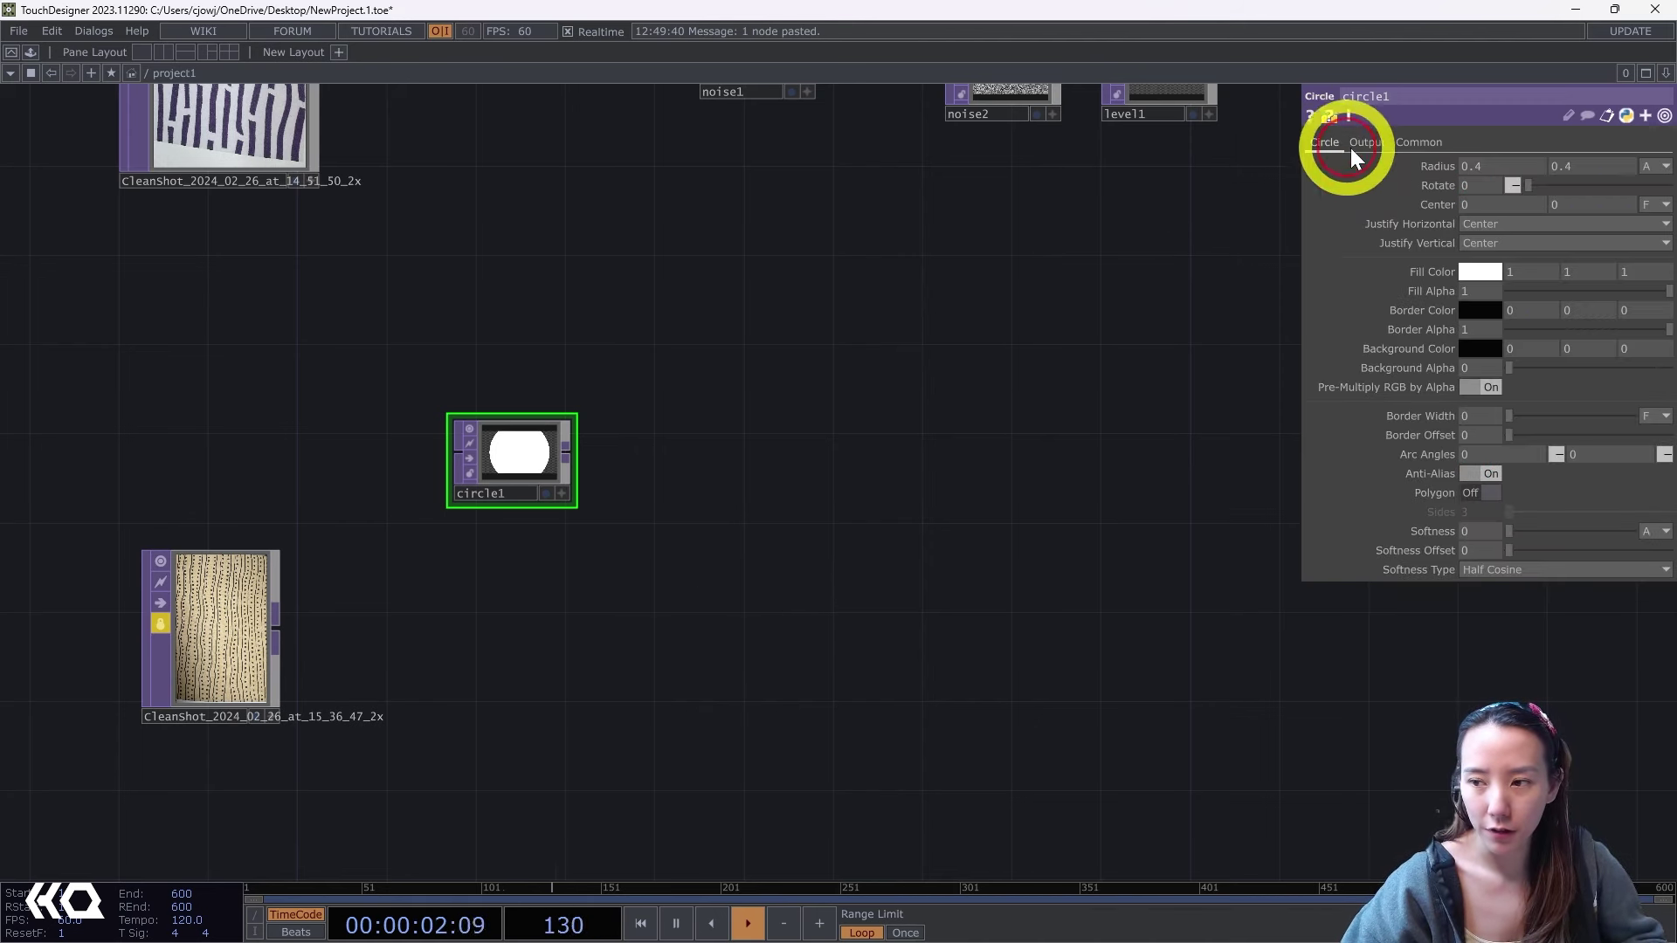
pyautogui.click(1485, 272)
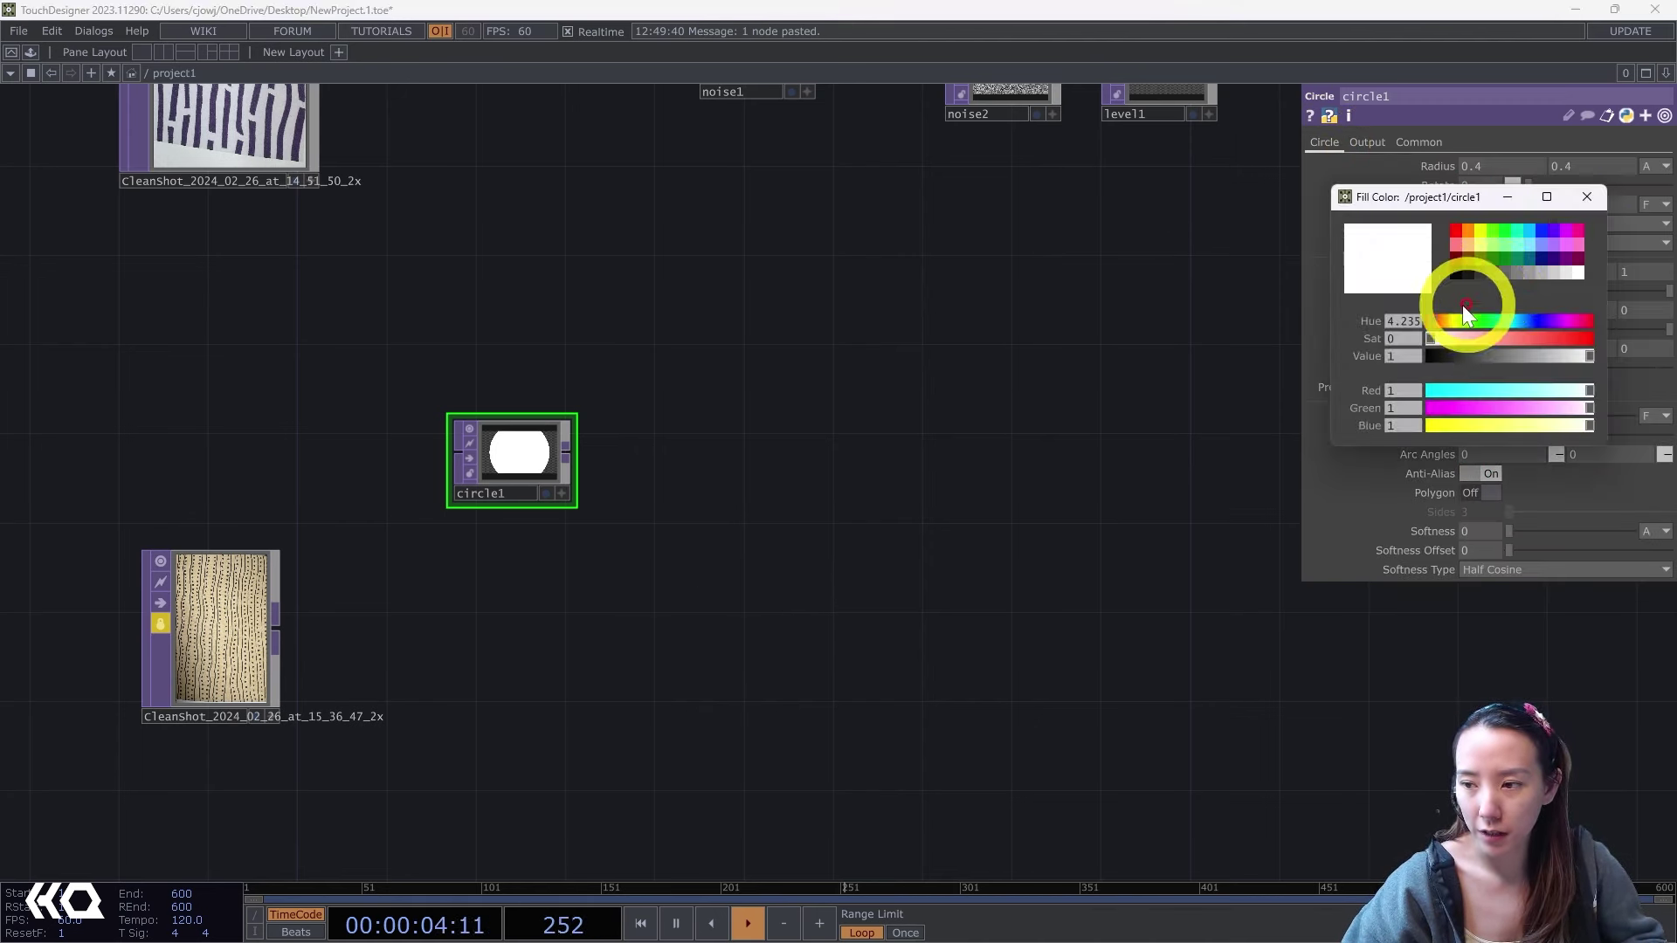
pyautogui.click(1457, 273)
pyautogui.click(1593, 195)
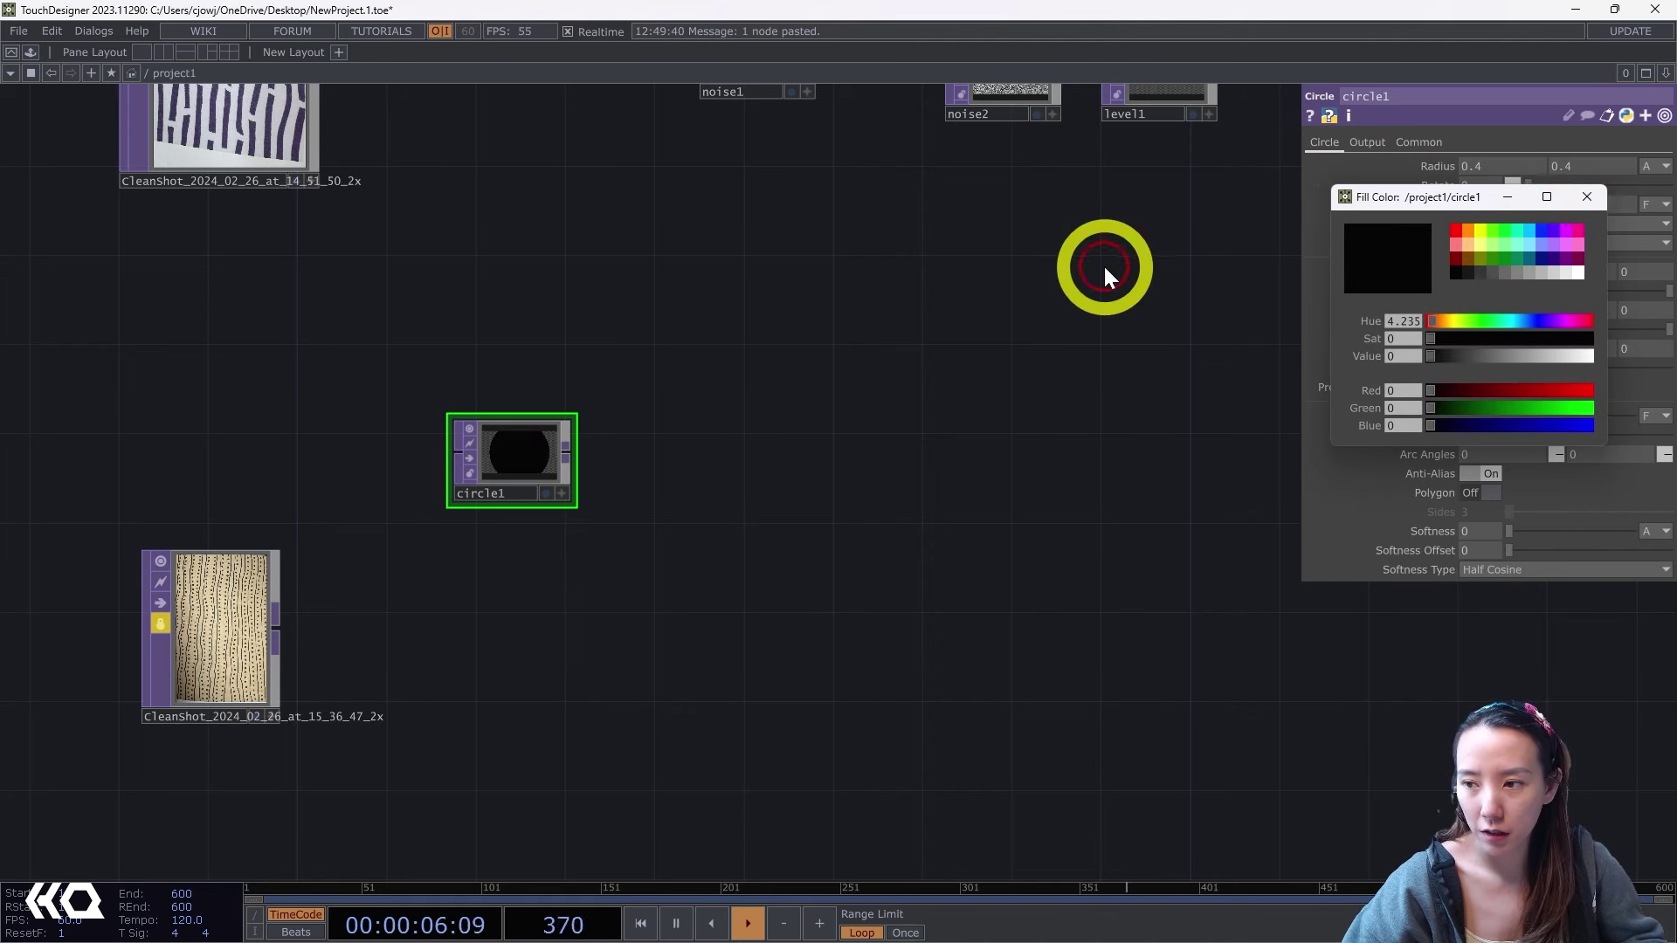
pyautogui.click(1105, 269)
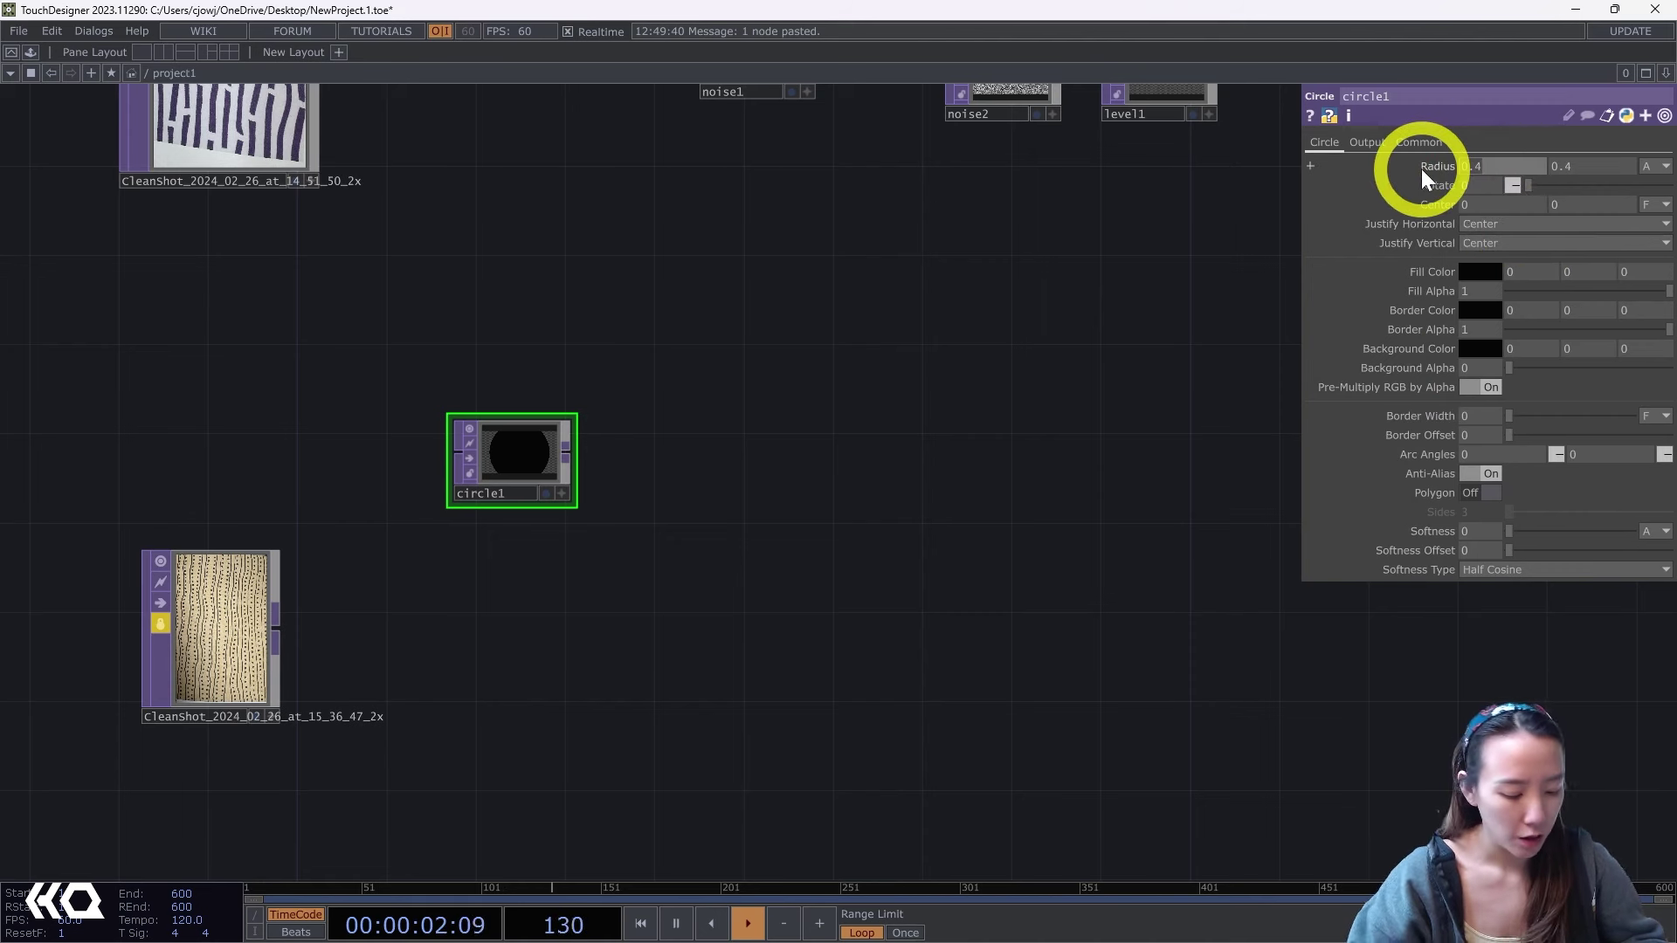
# Set both of circle1's radius values to 0.1.
pyautogui.write('.1')
pyautogui.press('Return')
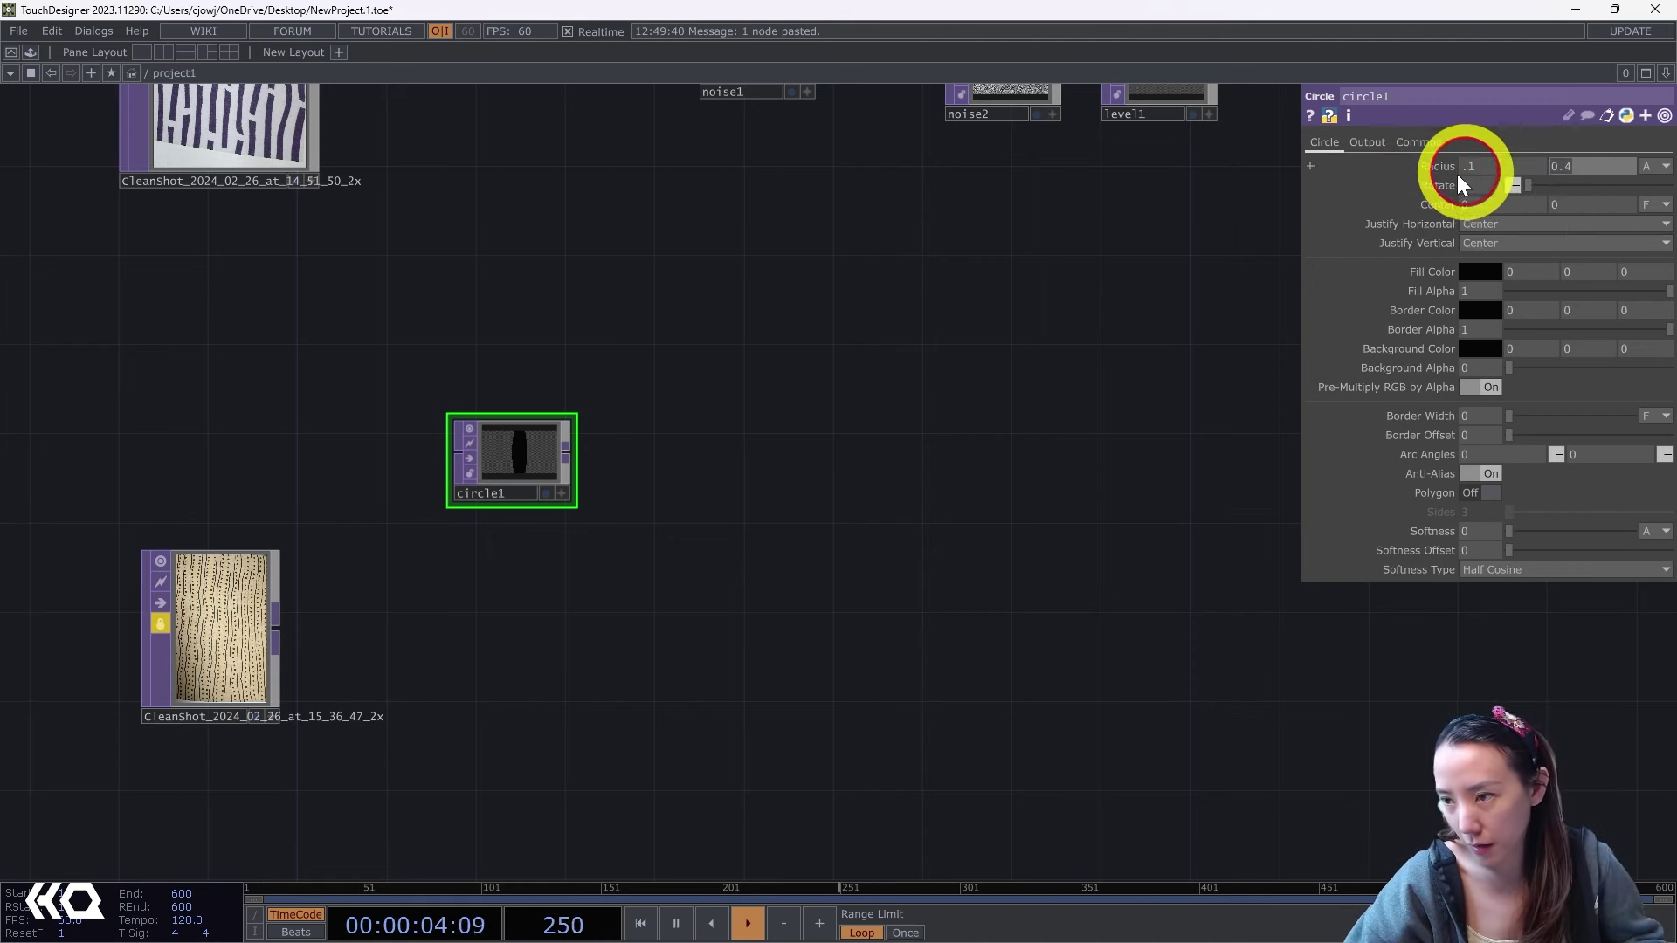
pyautogui.press('Tab')
pyautogui.write('.1')
pyautogui.press('Return')
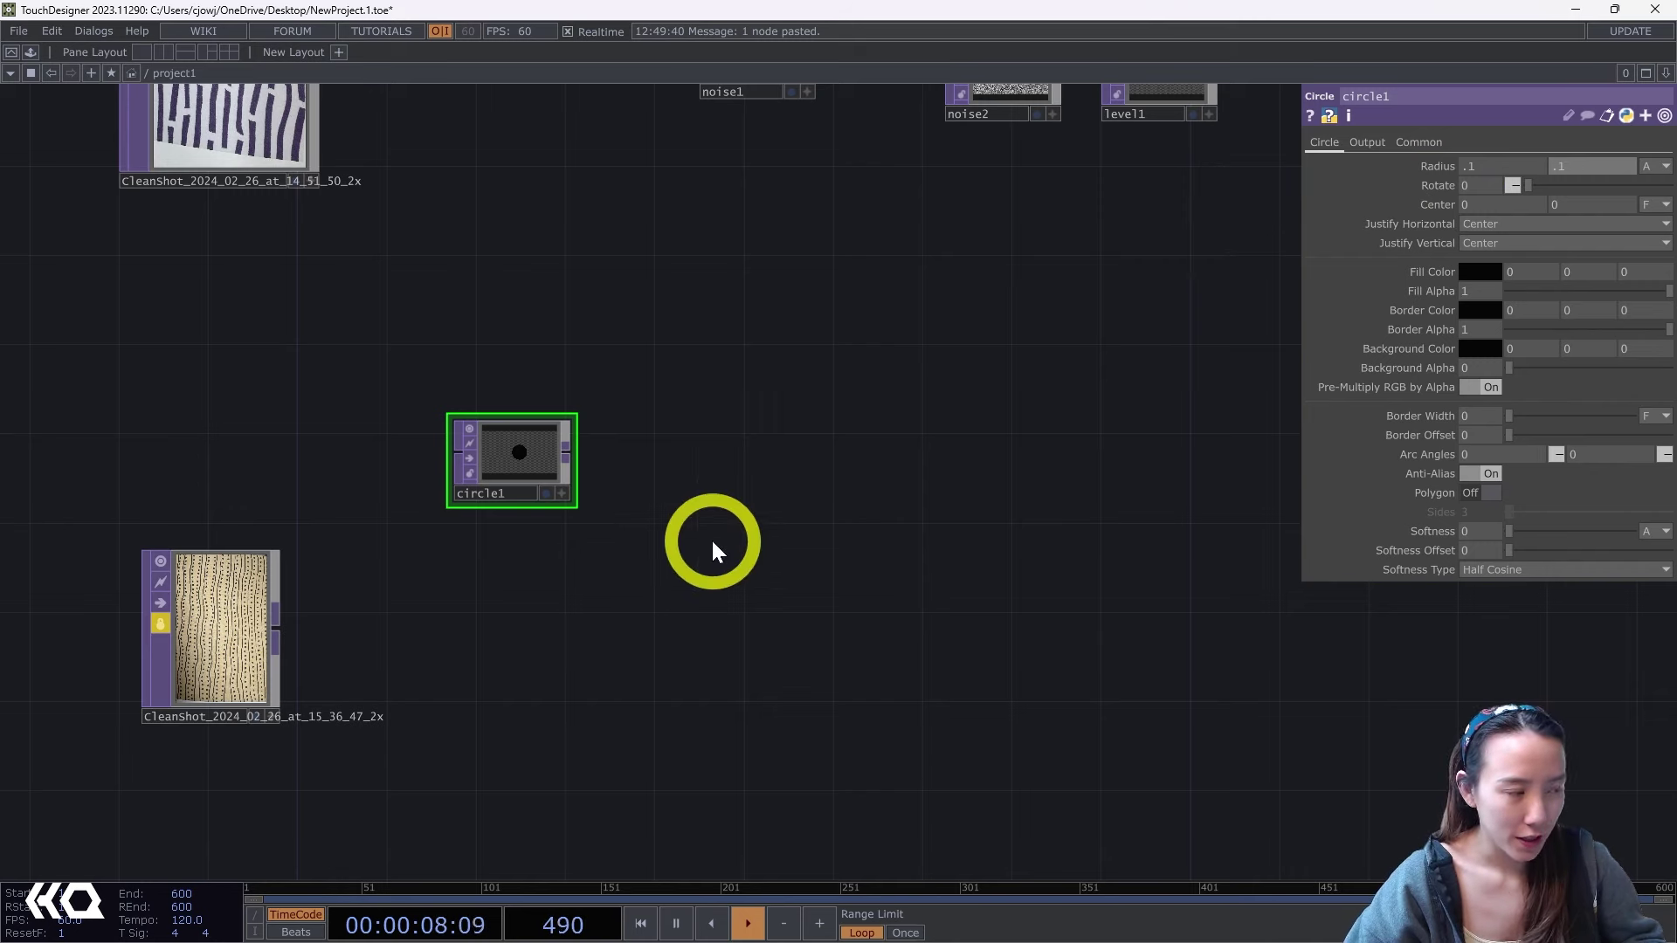
# Add a Transform TOP after circle1 and place it close beside the circle node.
pyautogui.rightClick(573, 451)
pyautogui.write('tra')
pyautogui.click(695, 479)
pyautogui.click(711, 472)
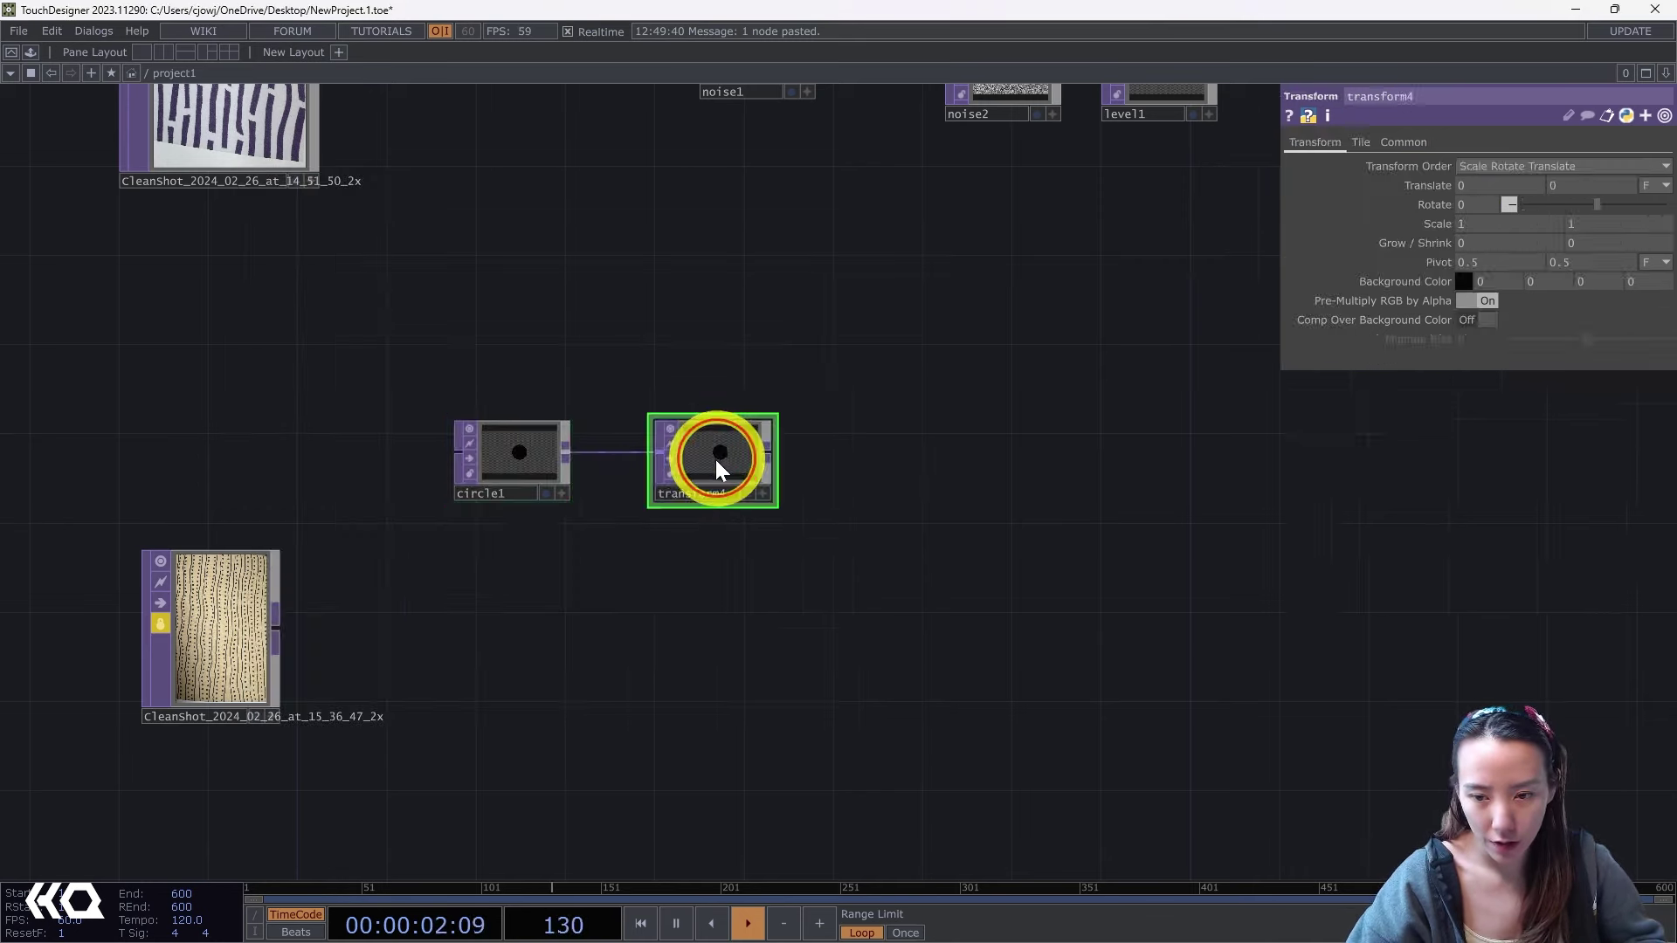
pyautogui.moveTo(754, 529); pyautogui.dragTo(672, 804)
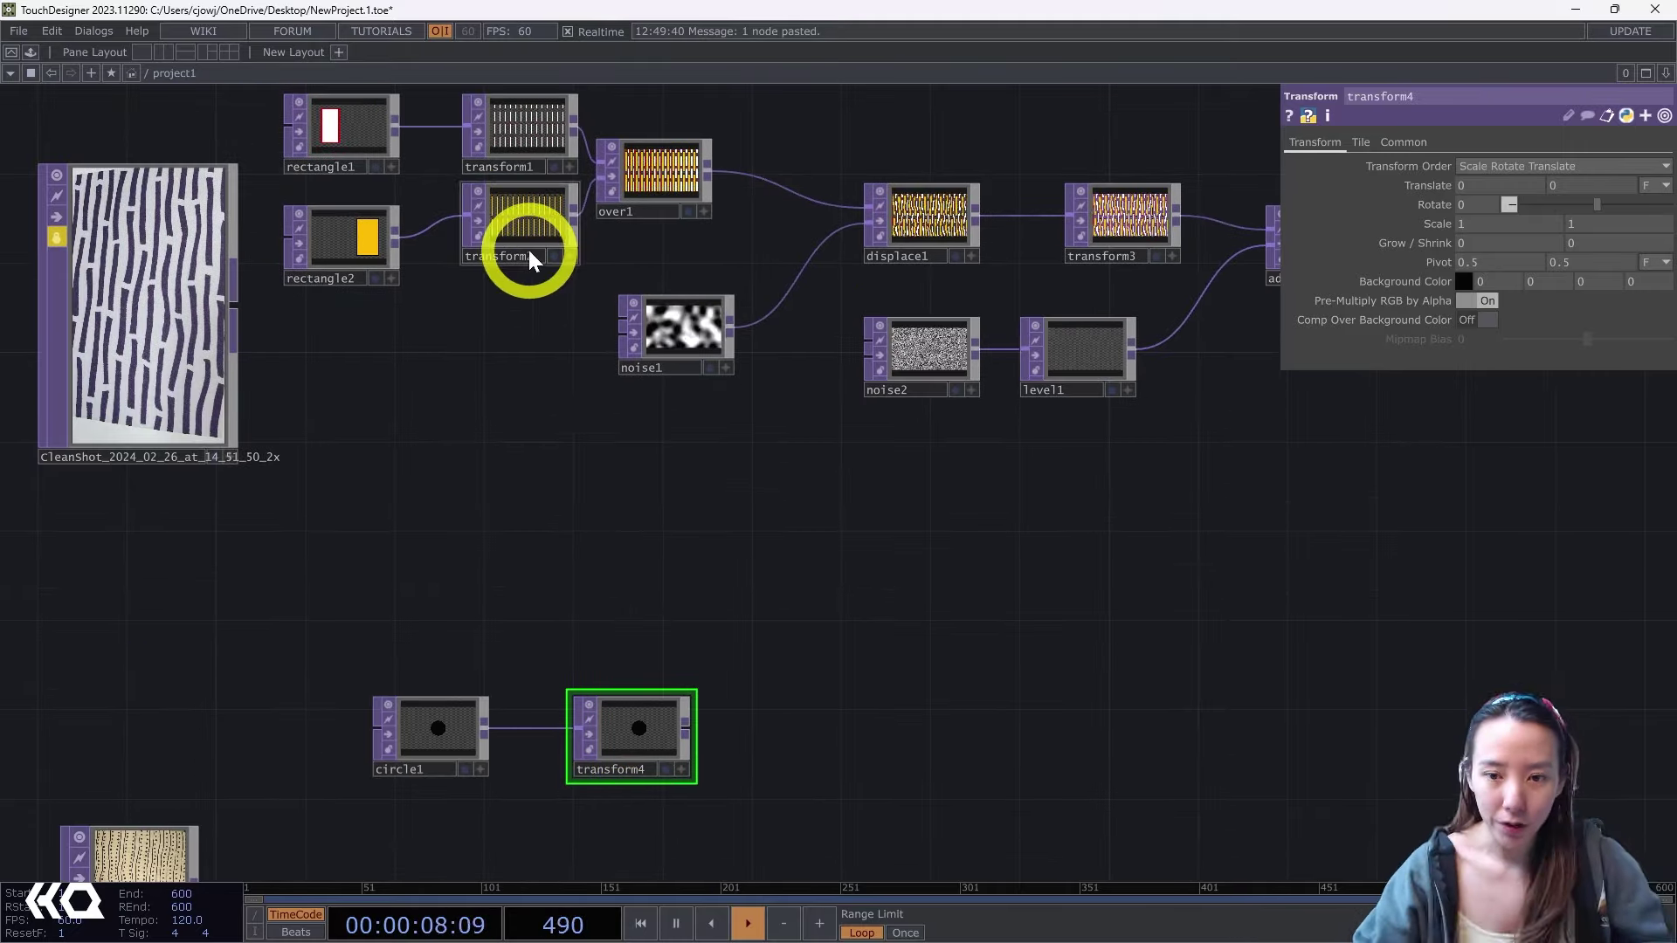
pyautogui.moveTo(590, 465); pyautogui.dragTo(547, 271)
pyautogui.click(596, 547)
pyautogui.moveTo(586, 548); pyautogui.dragTo(562, 548)
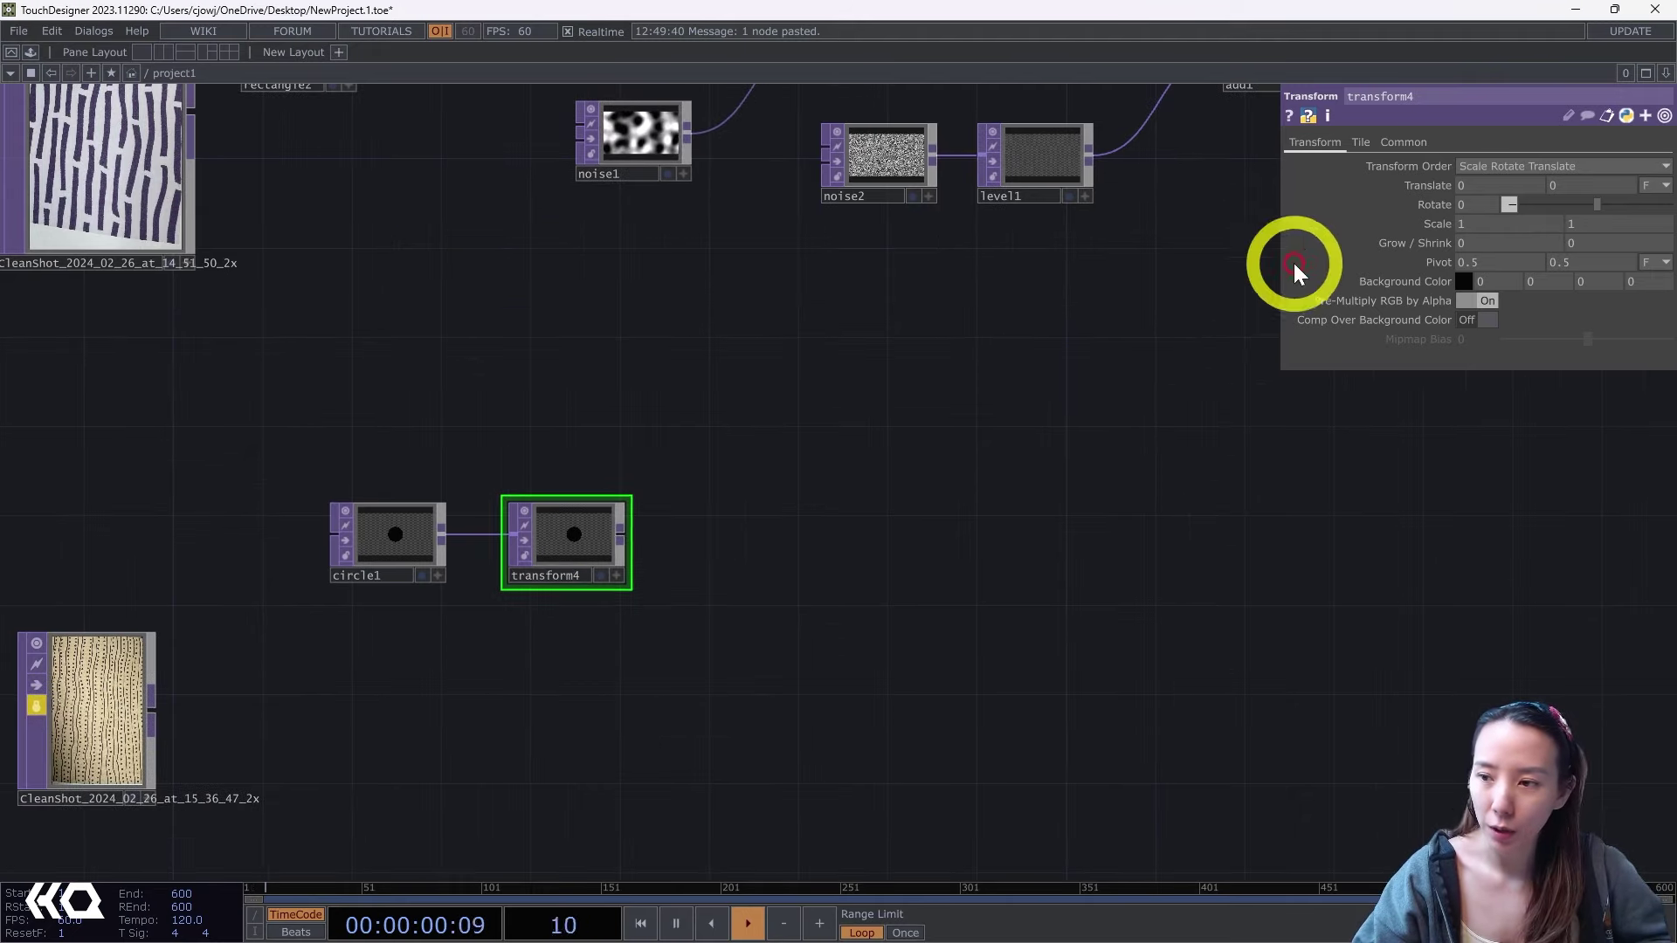
# Set transform4's tile extend mode to Repeat.
pyautogui.click(1361, 141)
pyautogui.click(1490, 166)
pyautogui.click(1484, 225)
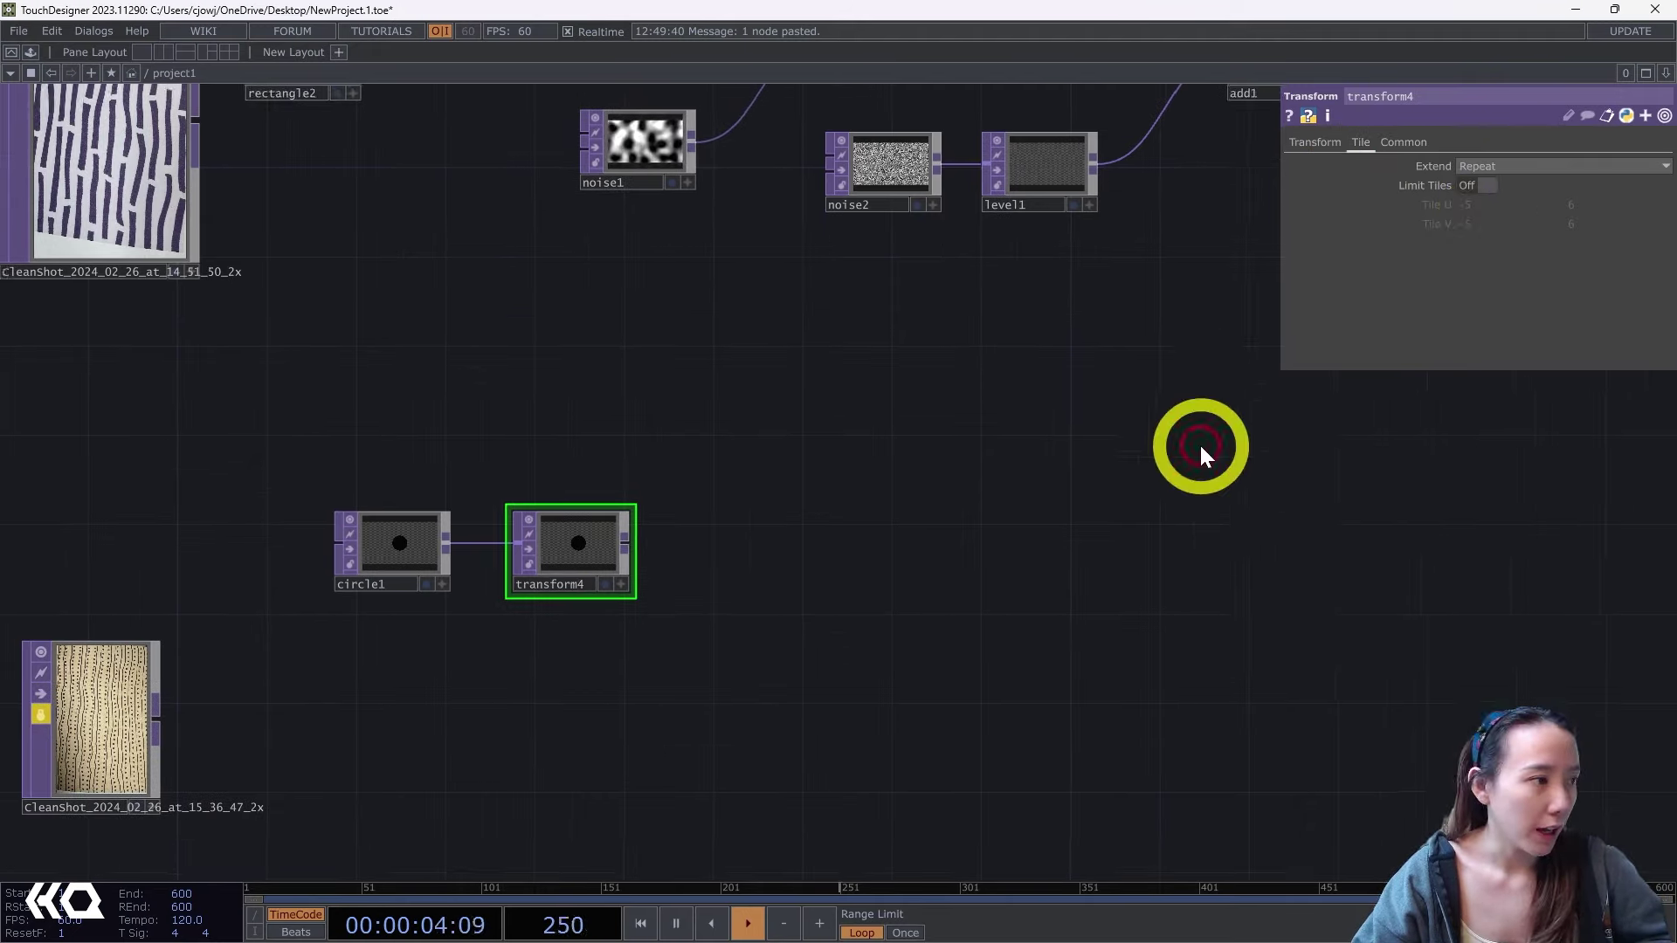
pyautogui.scroll(-2, 1198, 472)
pyautogui.scroll(4, 1174, 494)
pyautogui.click(401, 553)
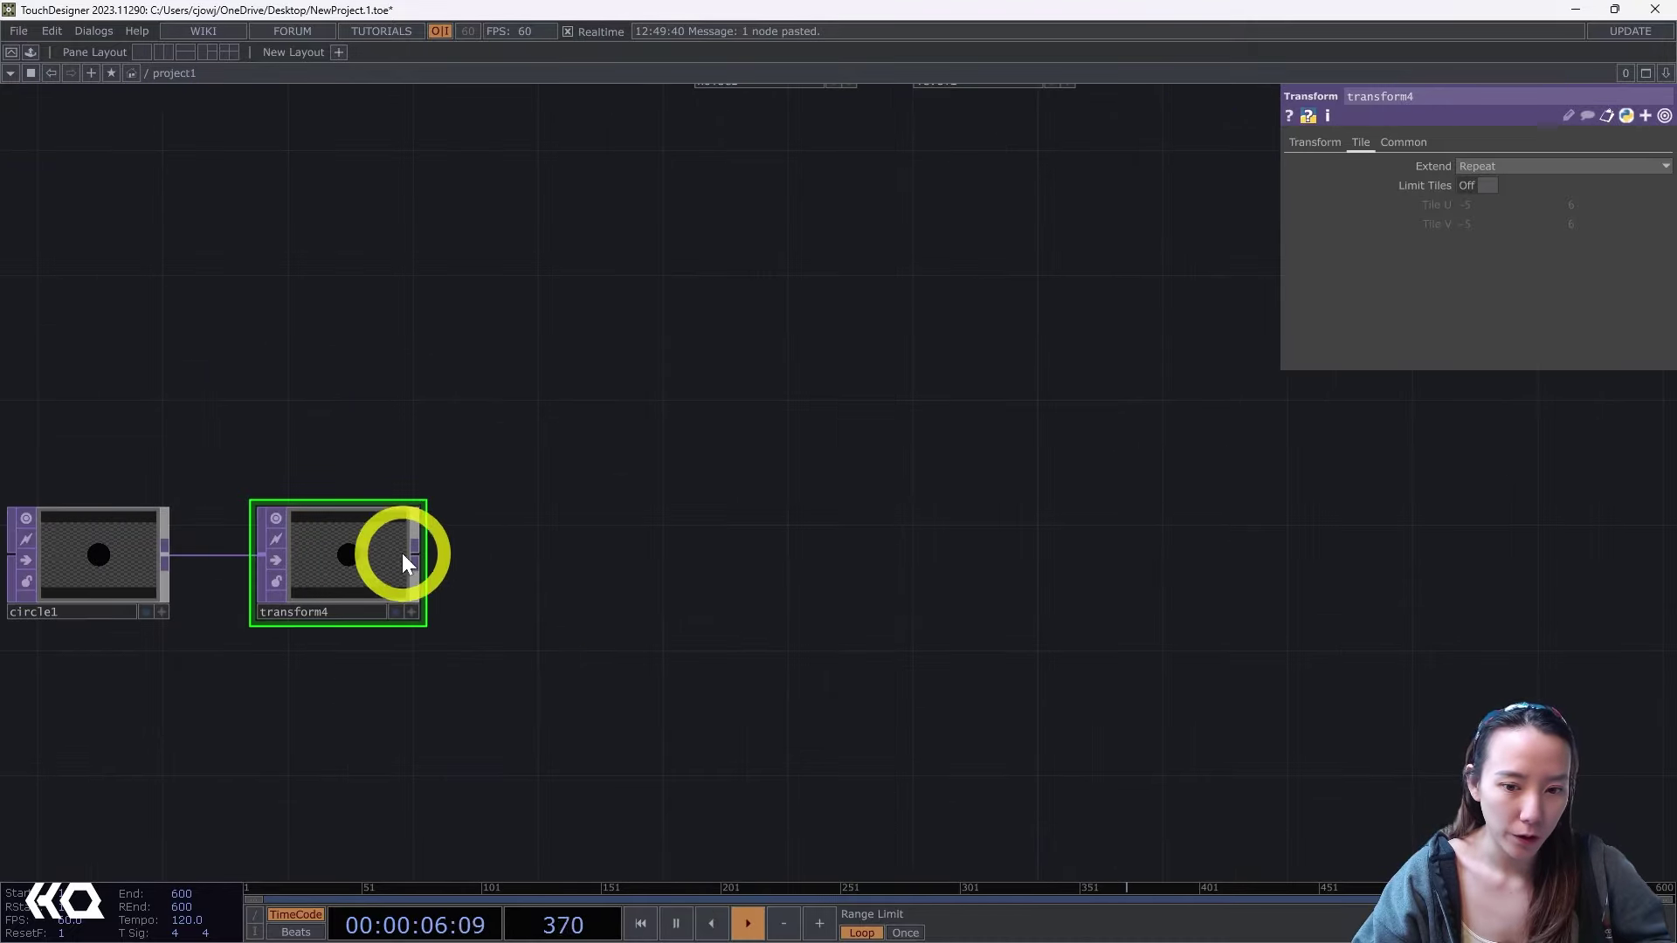
# Set both of transform4's scale values to 0.05 to tile the circle into a grid of small dots.
pyautogui.click(783, 434)
pyautogui.click(1293, 145)
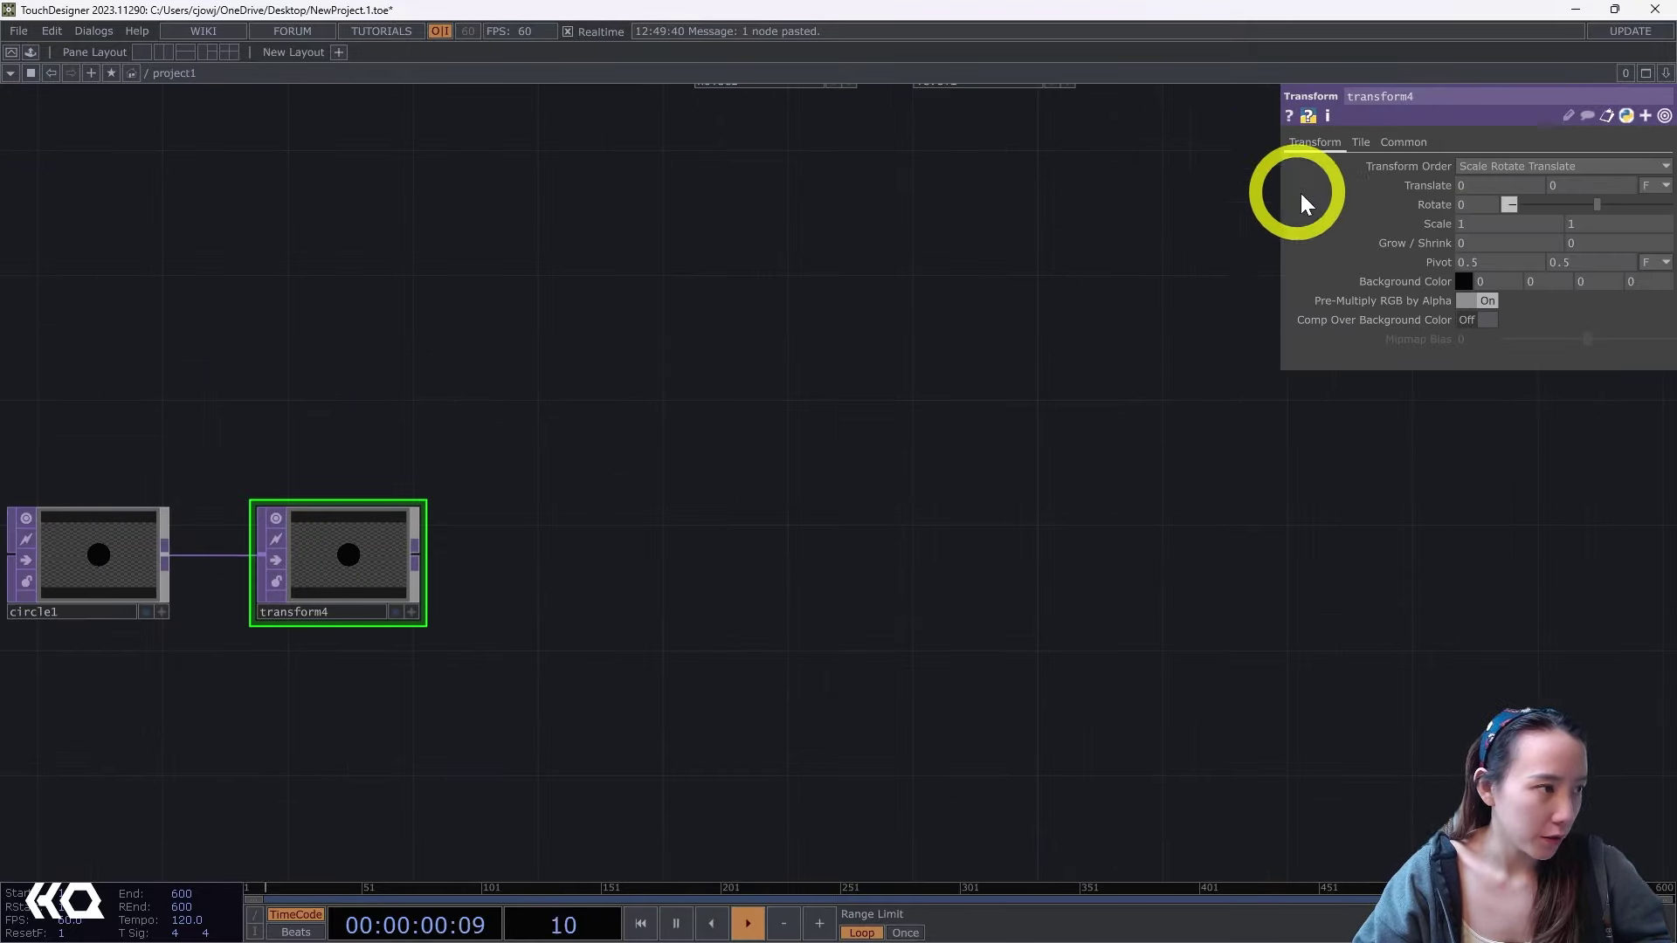
pyautogui.click(1403, 226)
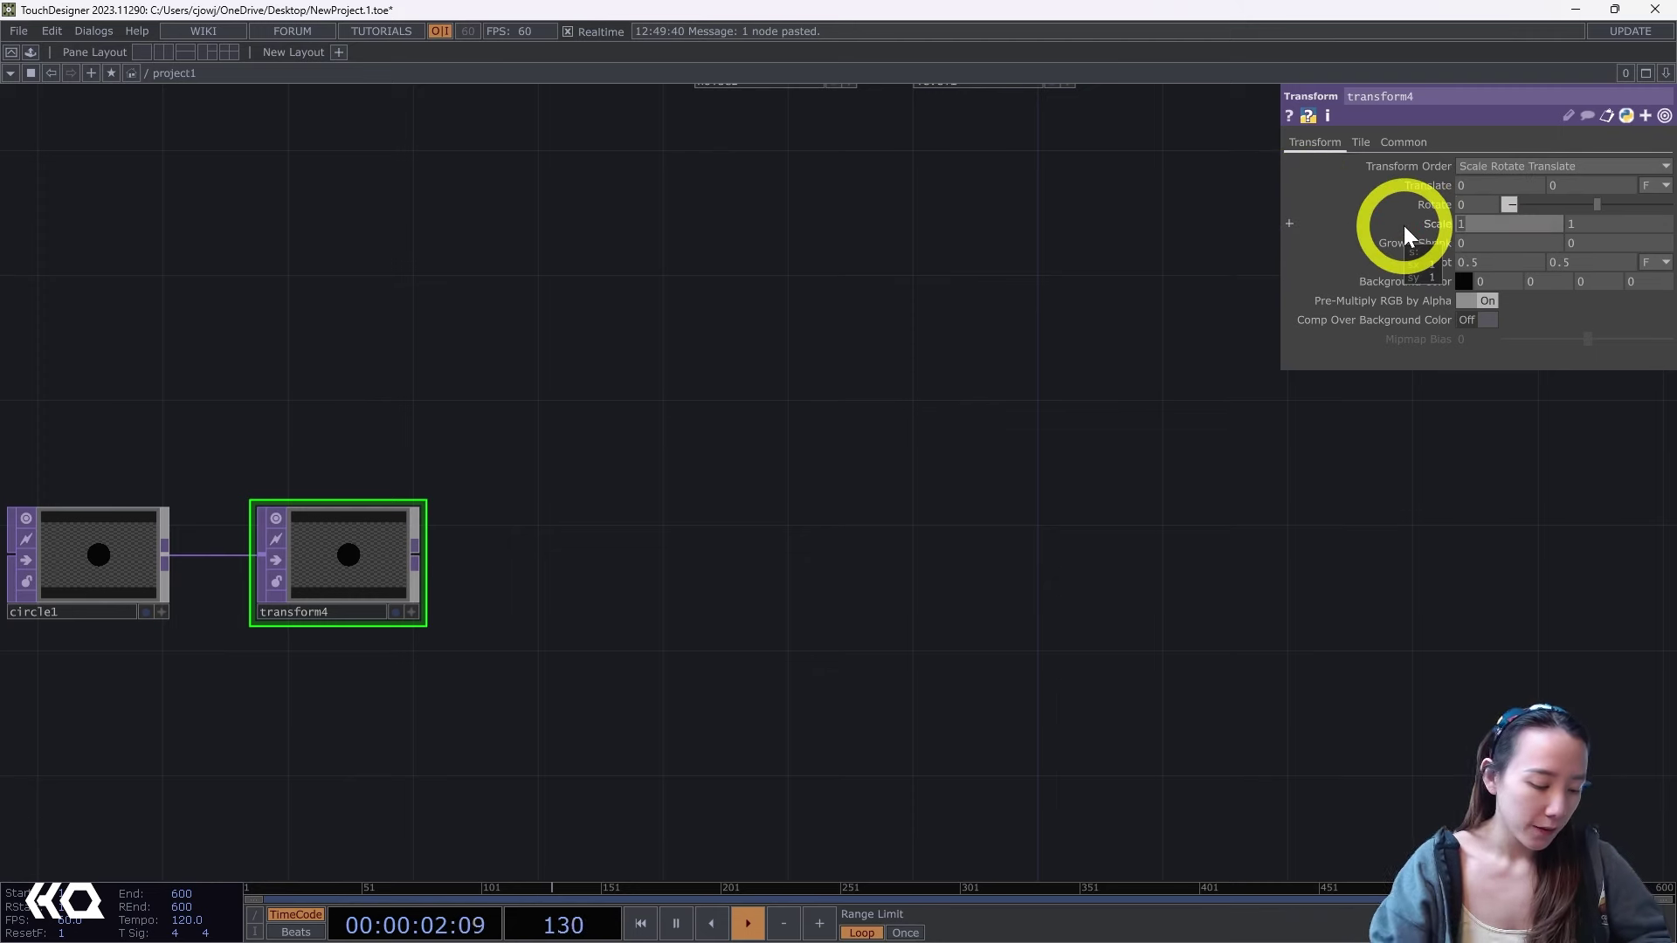
pyautogui.write('0.0')
pyautogui.moveTo(1403, 225); pyautogui.dragTo(1468, 230)
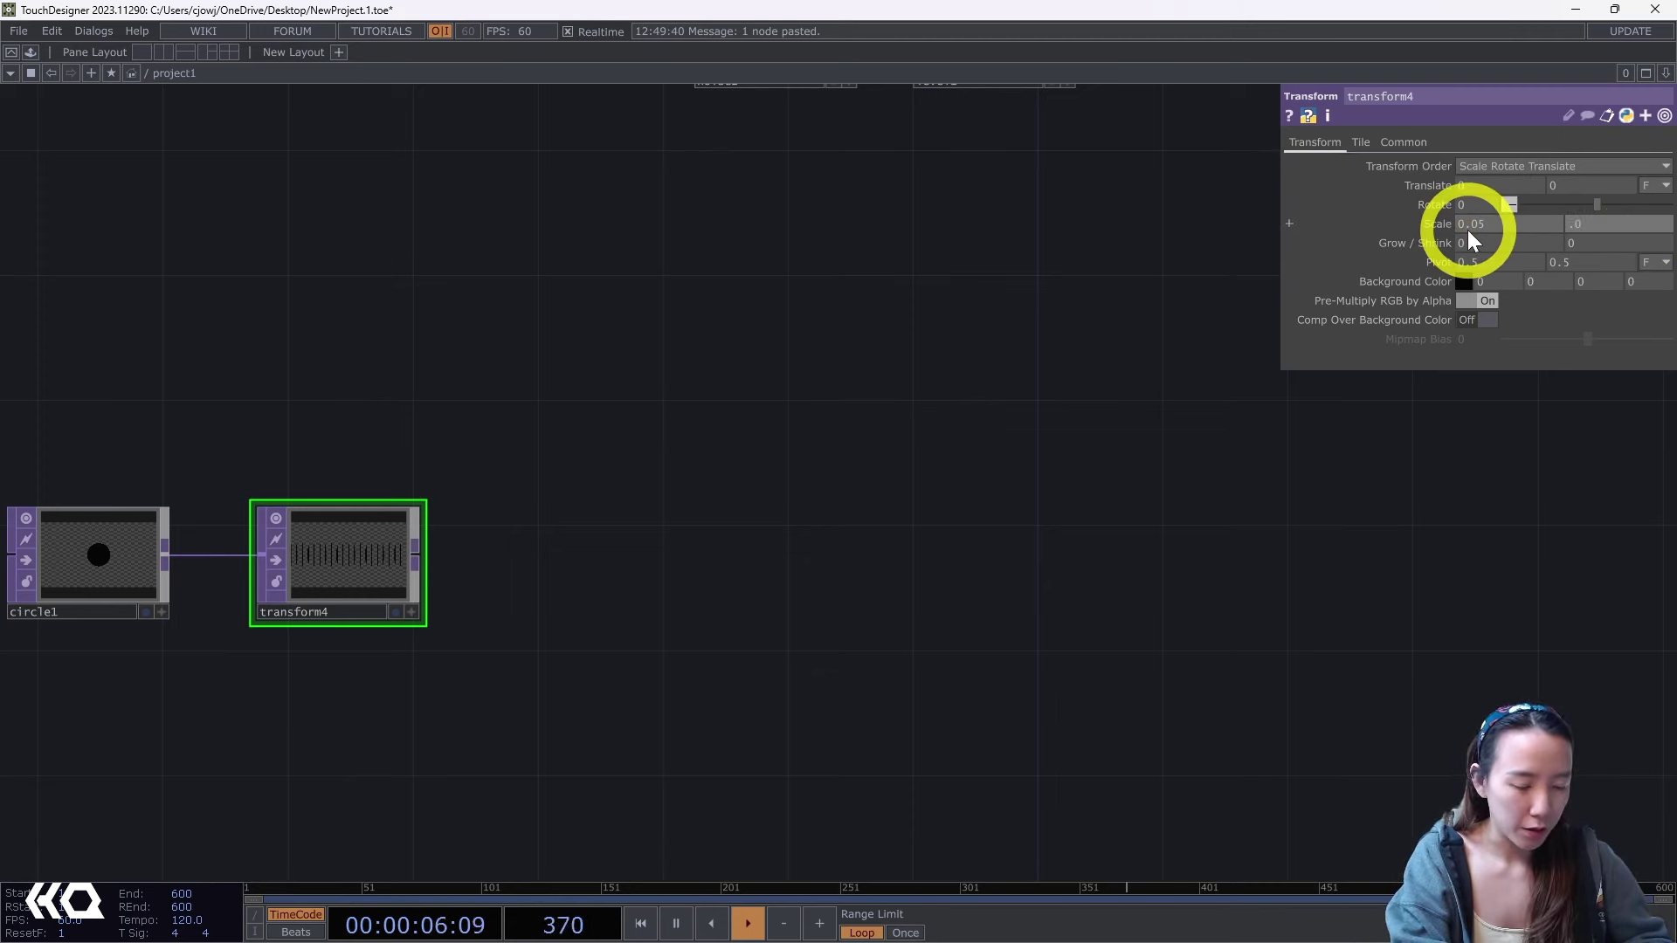
pyautogui.write('5')
pyautogui.scroll(-5, 300, 592)
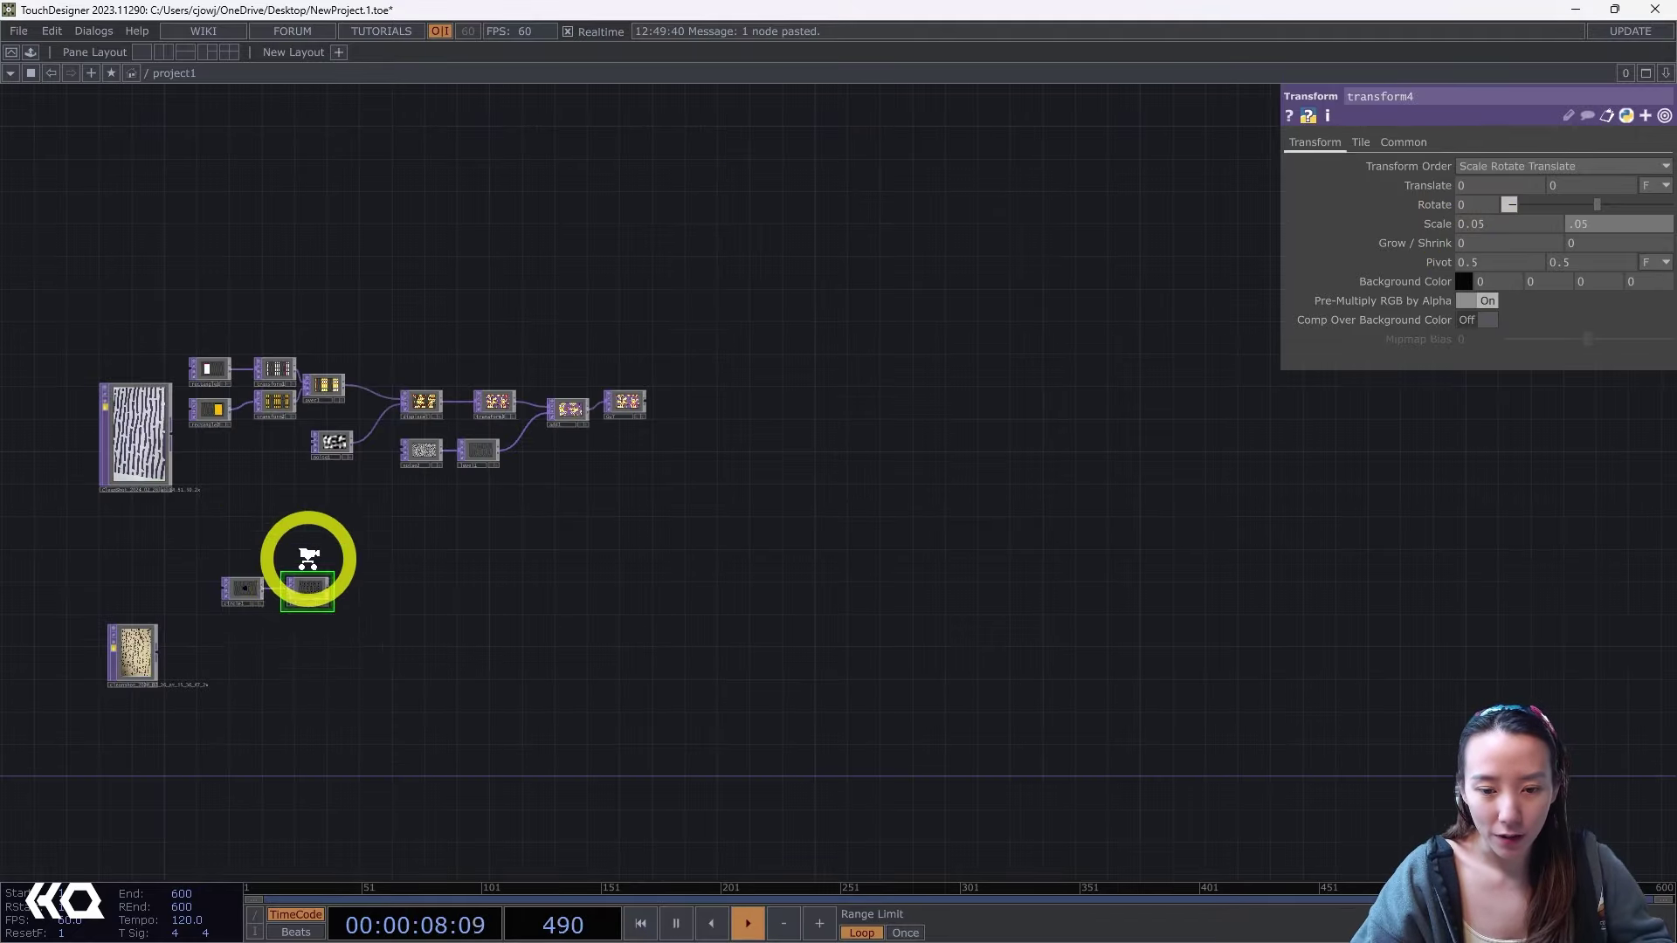
pyautogui.scroll(10, 308, 577)
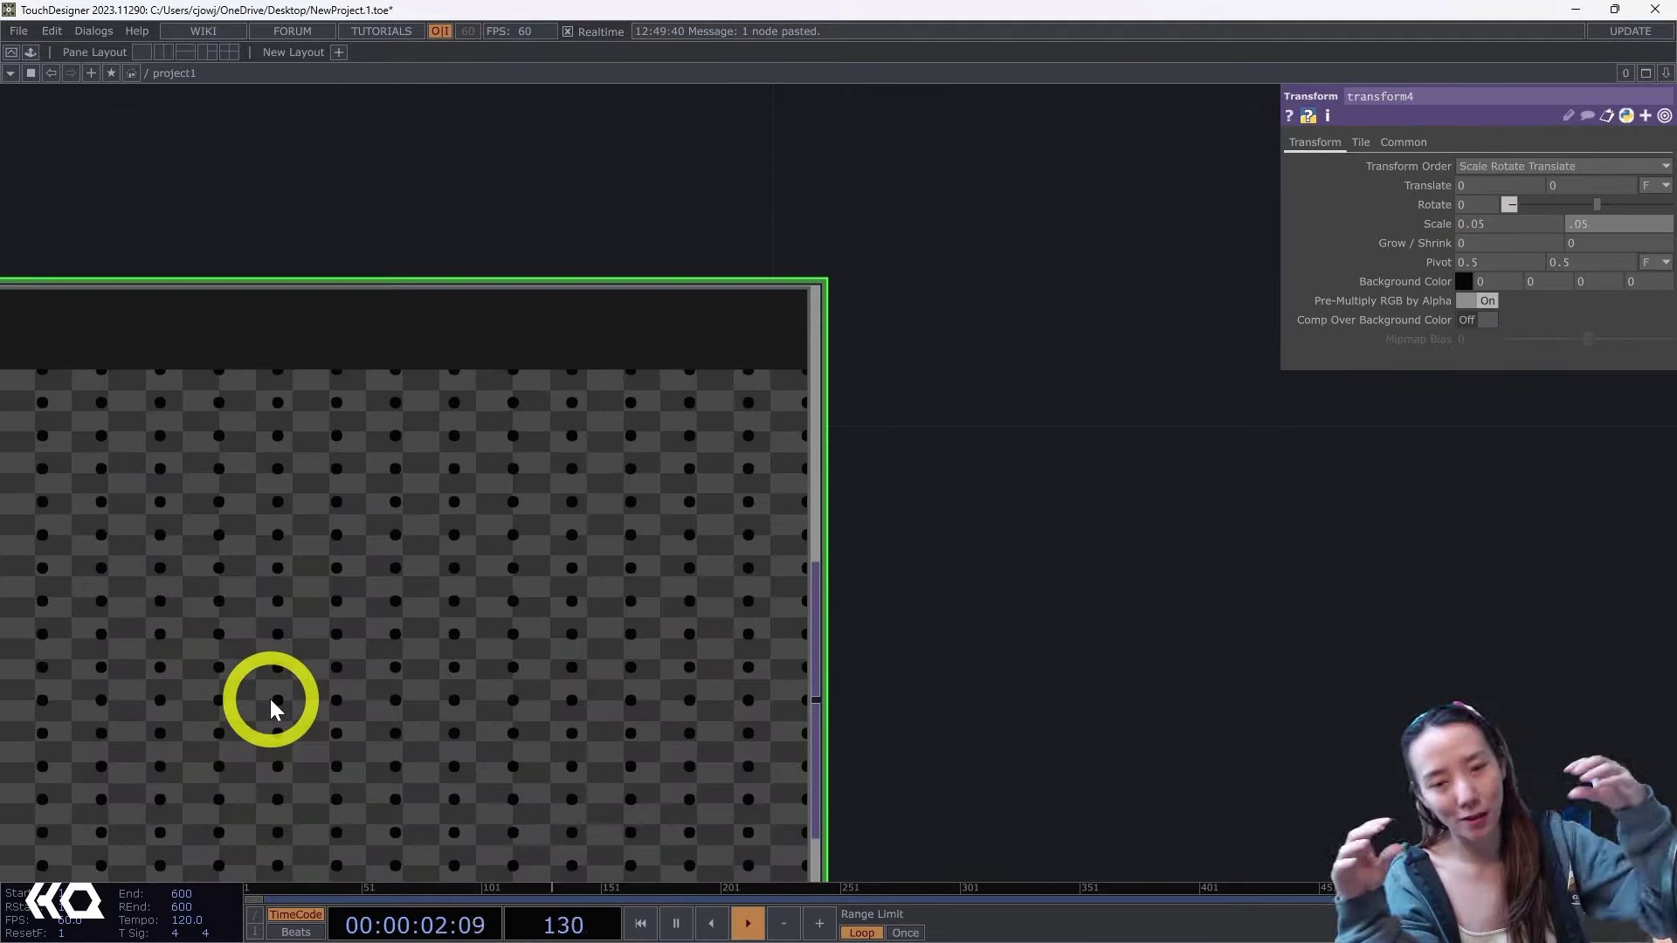
pyautogui.scroll(5, 269, 695)
pyautogui.scroll(-8, 270, 697)
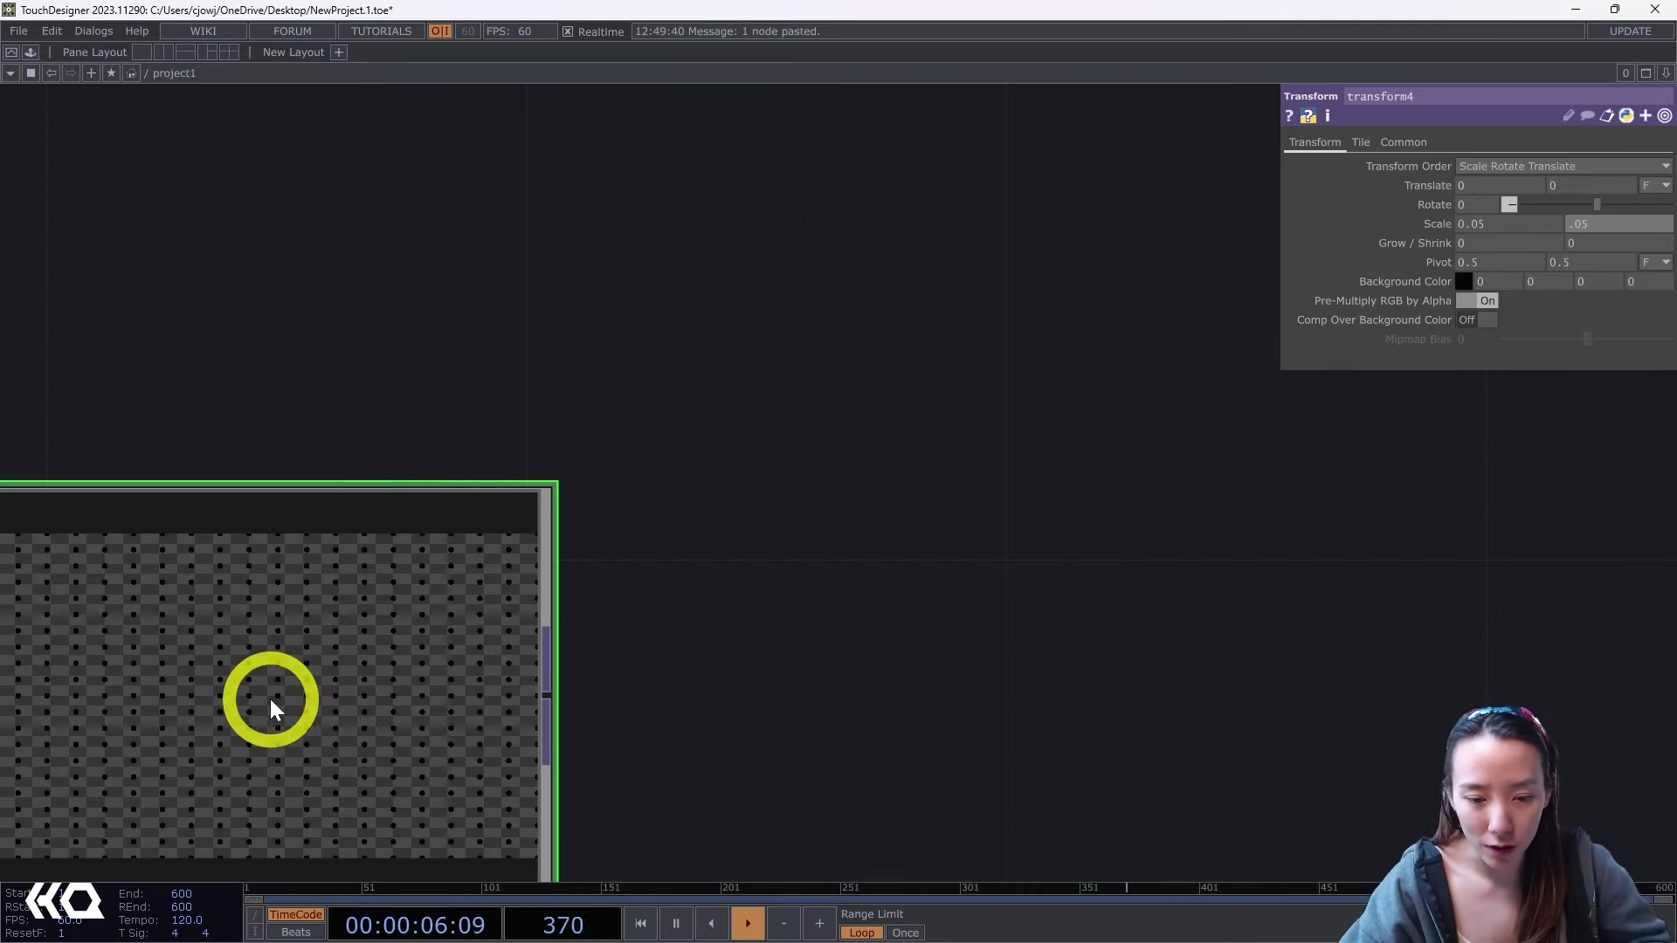
pyautogui.scroll(-3, 270, 699)
# Set transform4's X translate to 0.02 and drive its Y translate with the expression absTime.frame*.0015.
pyautogui.moveTo(800, 650); pyautogui.dragTo(901, 474)
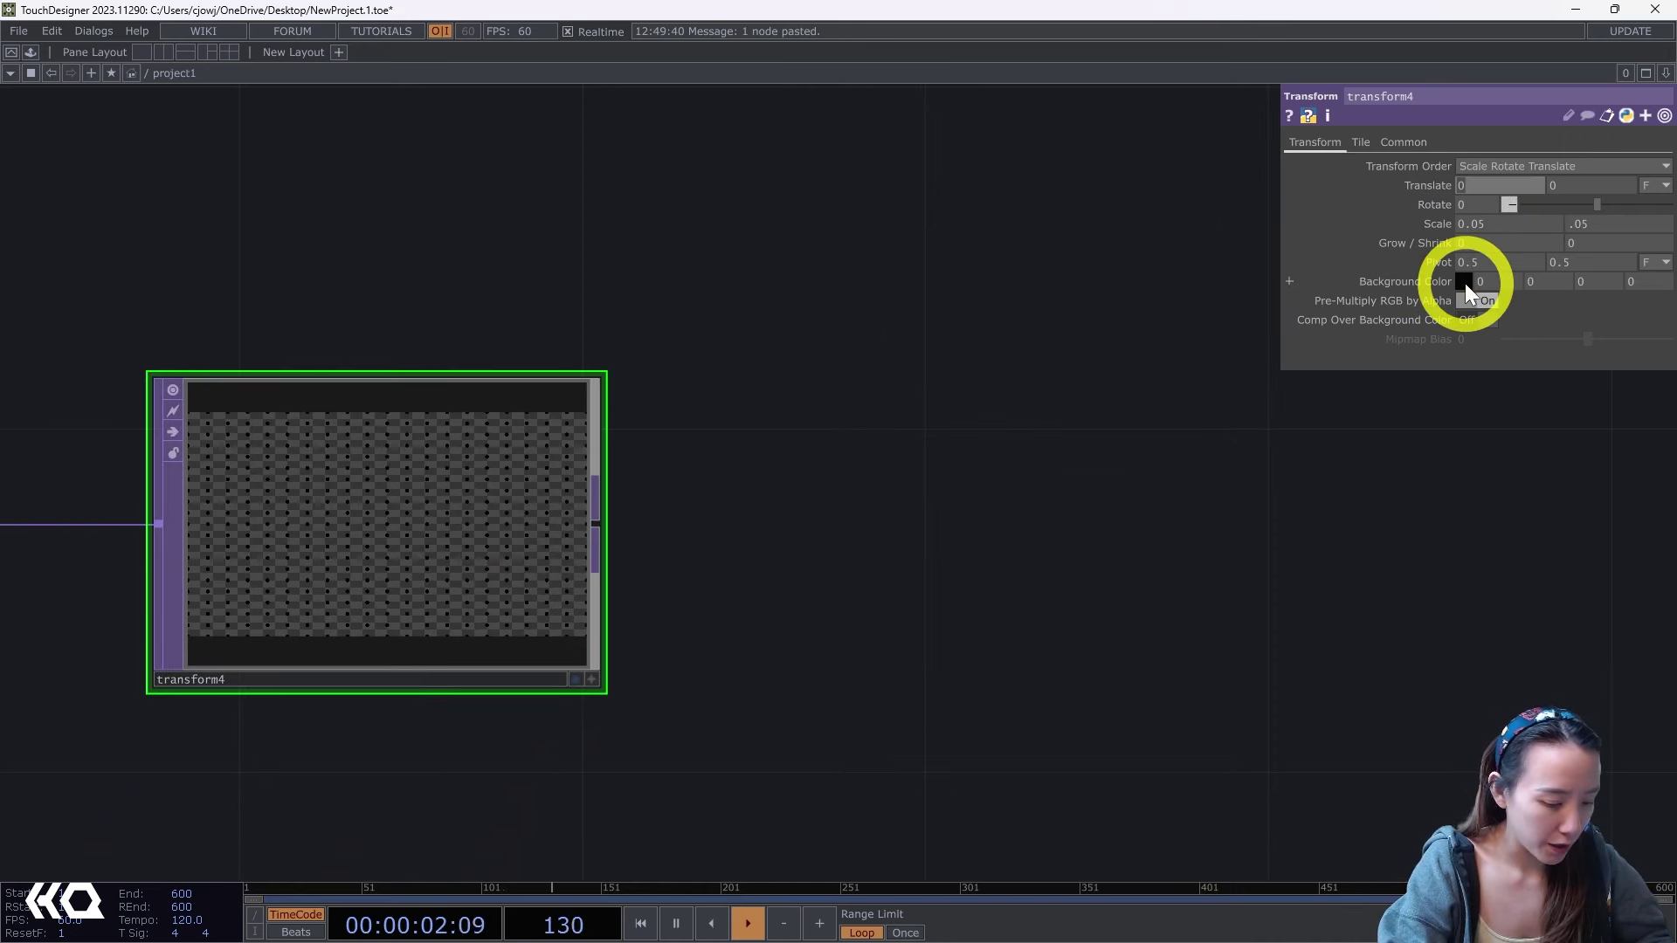
pyautogui.write('.02')
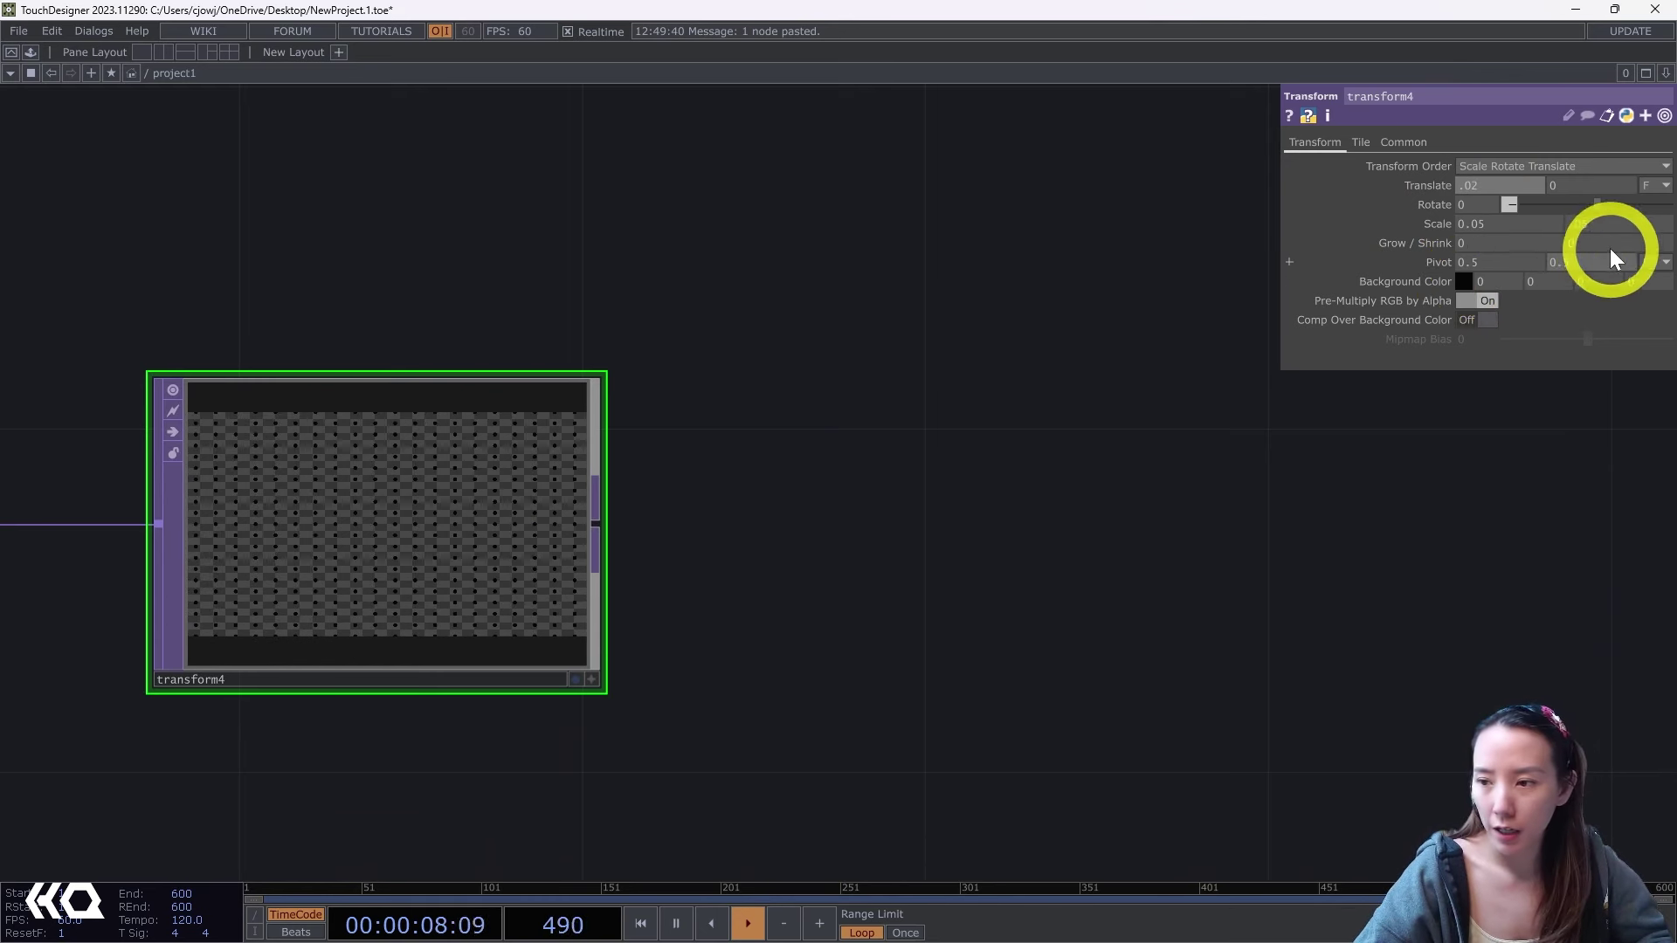
pyautogui.click(1439, 182)
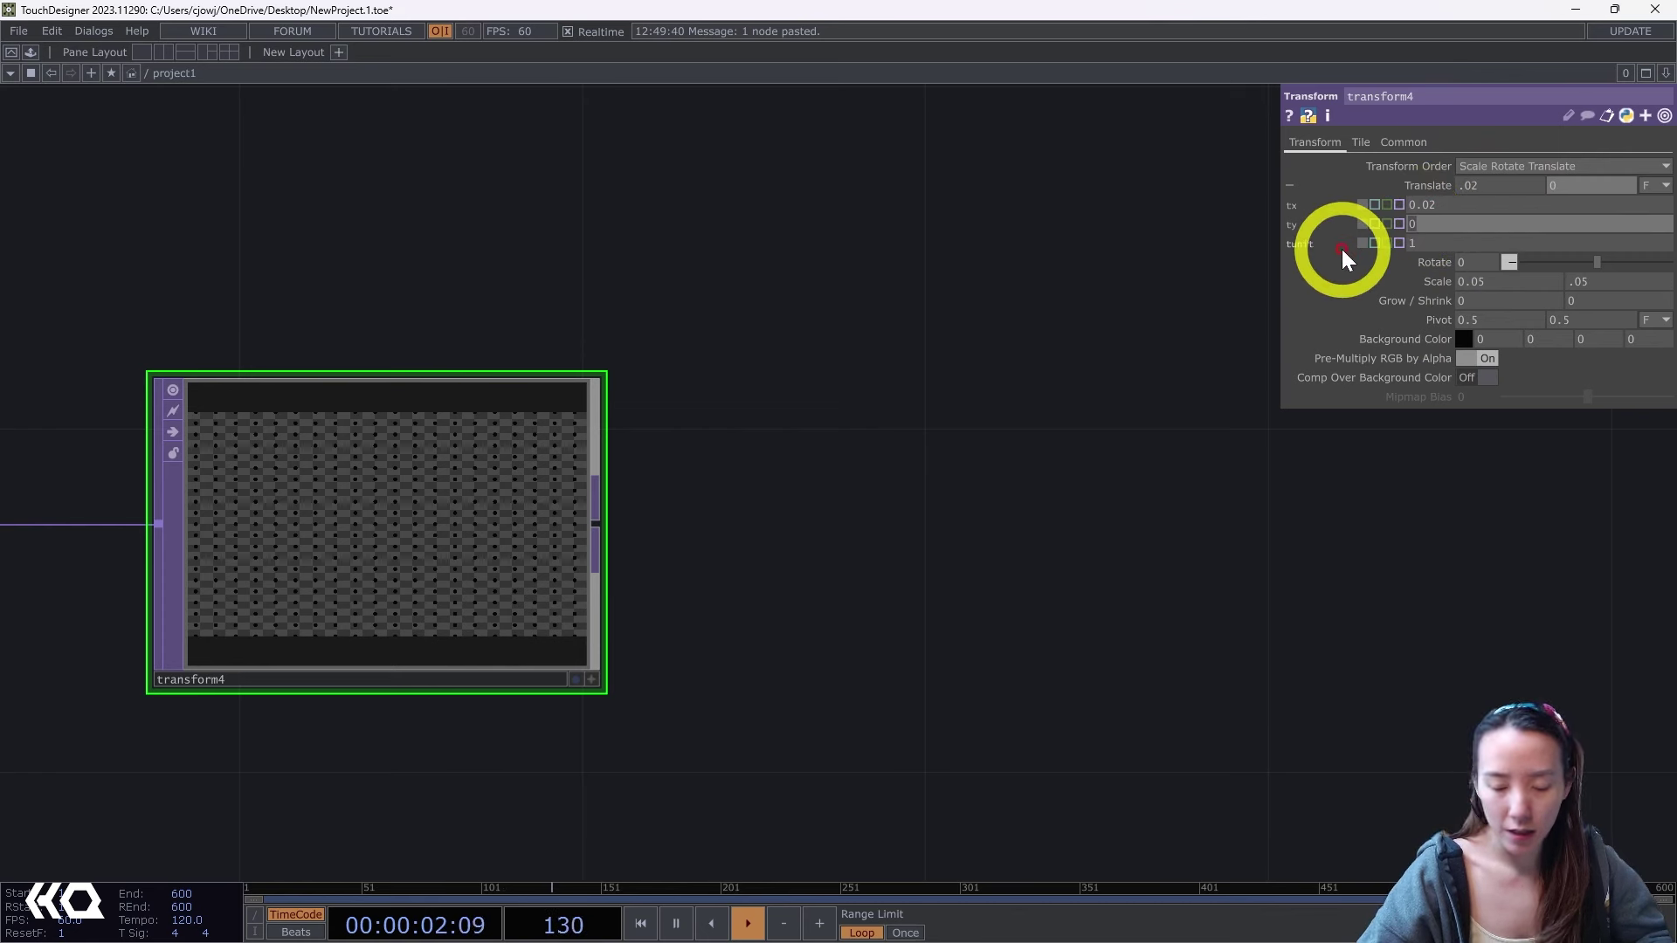
pyautogui.write('absTime.frame*.')
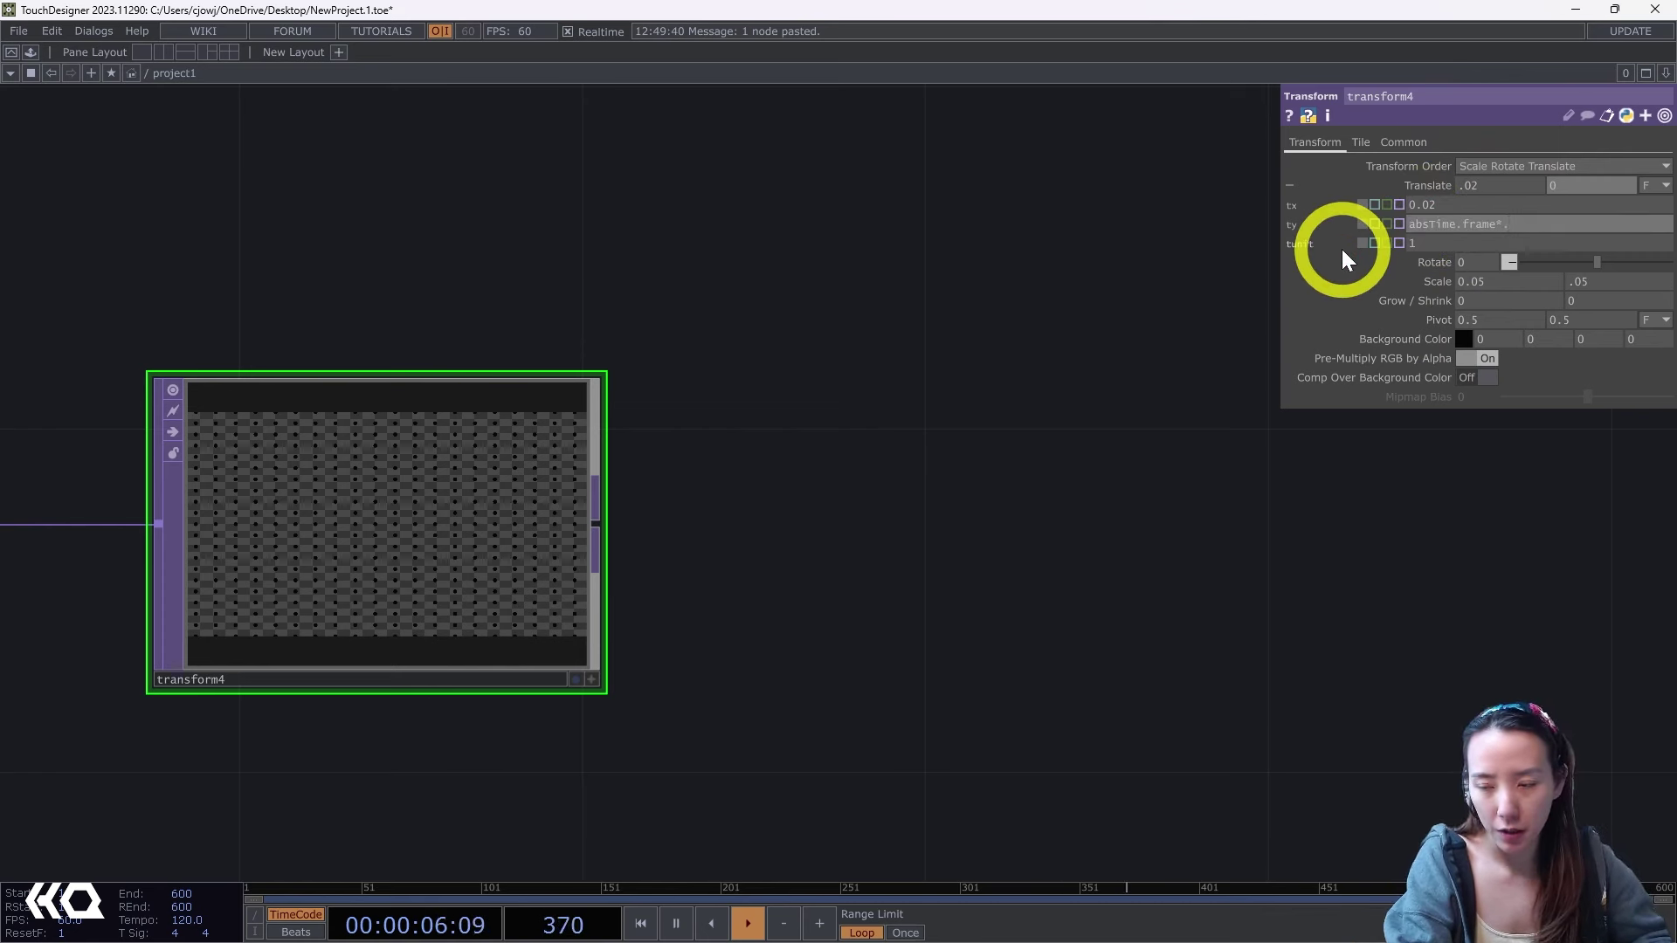
pyautogui.write('00')
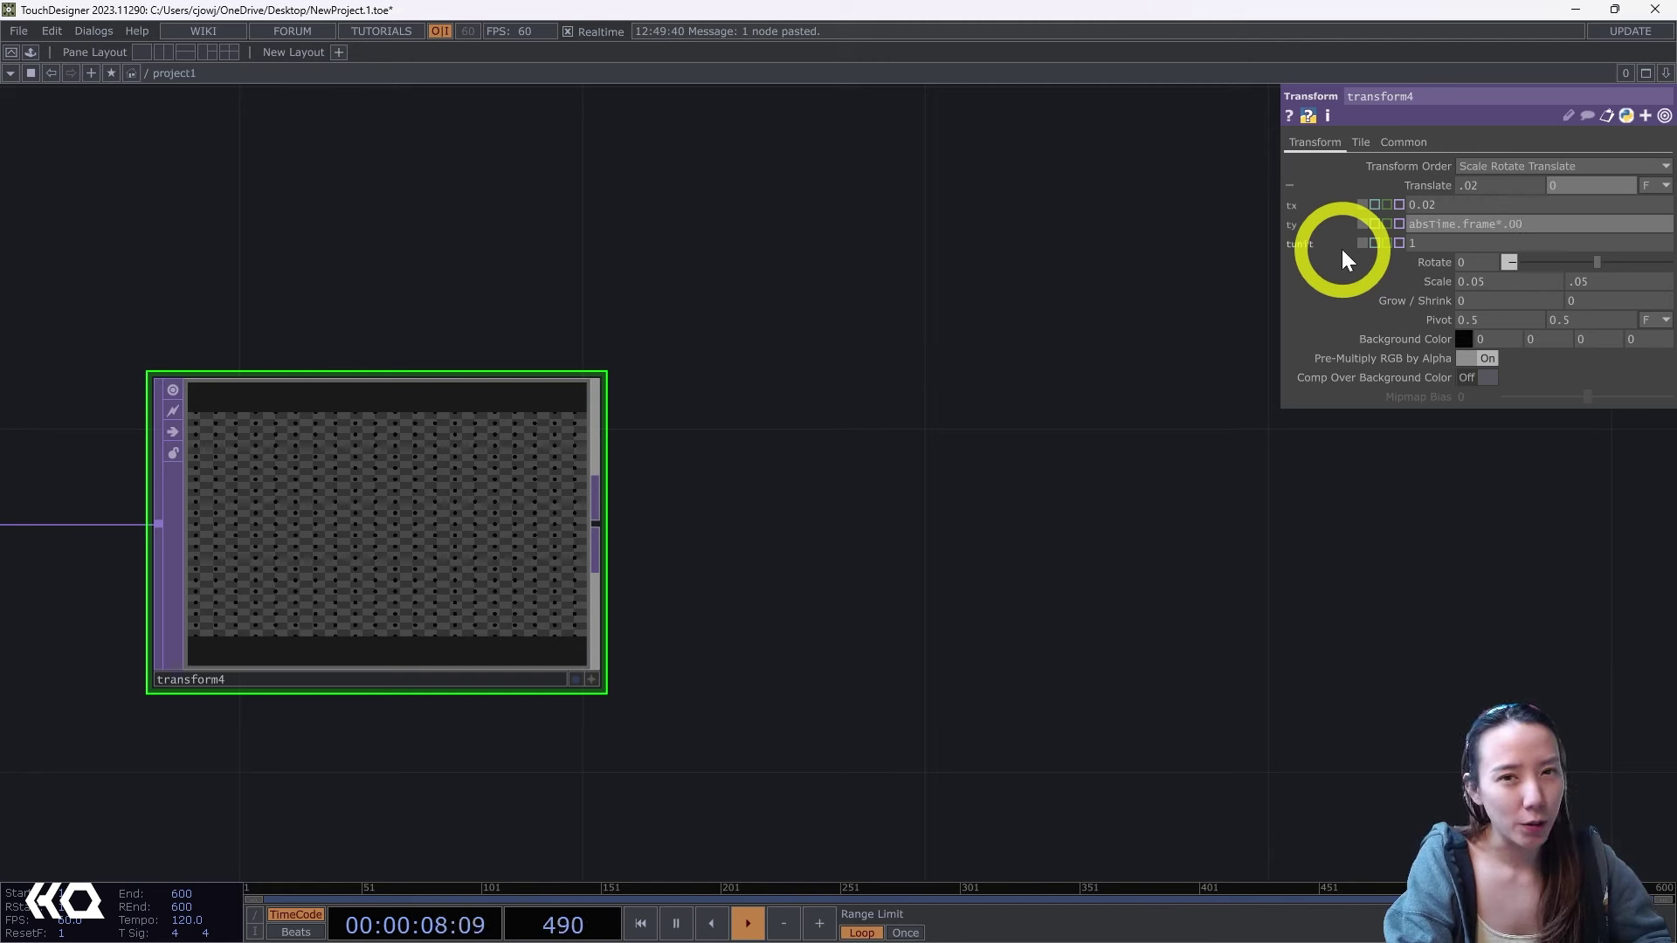
pyautogui.write('1')
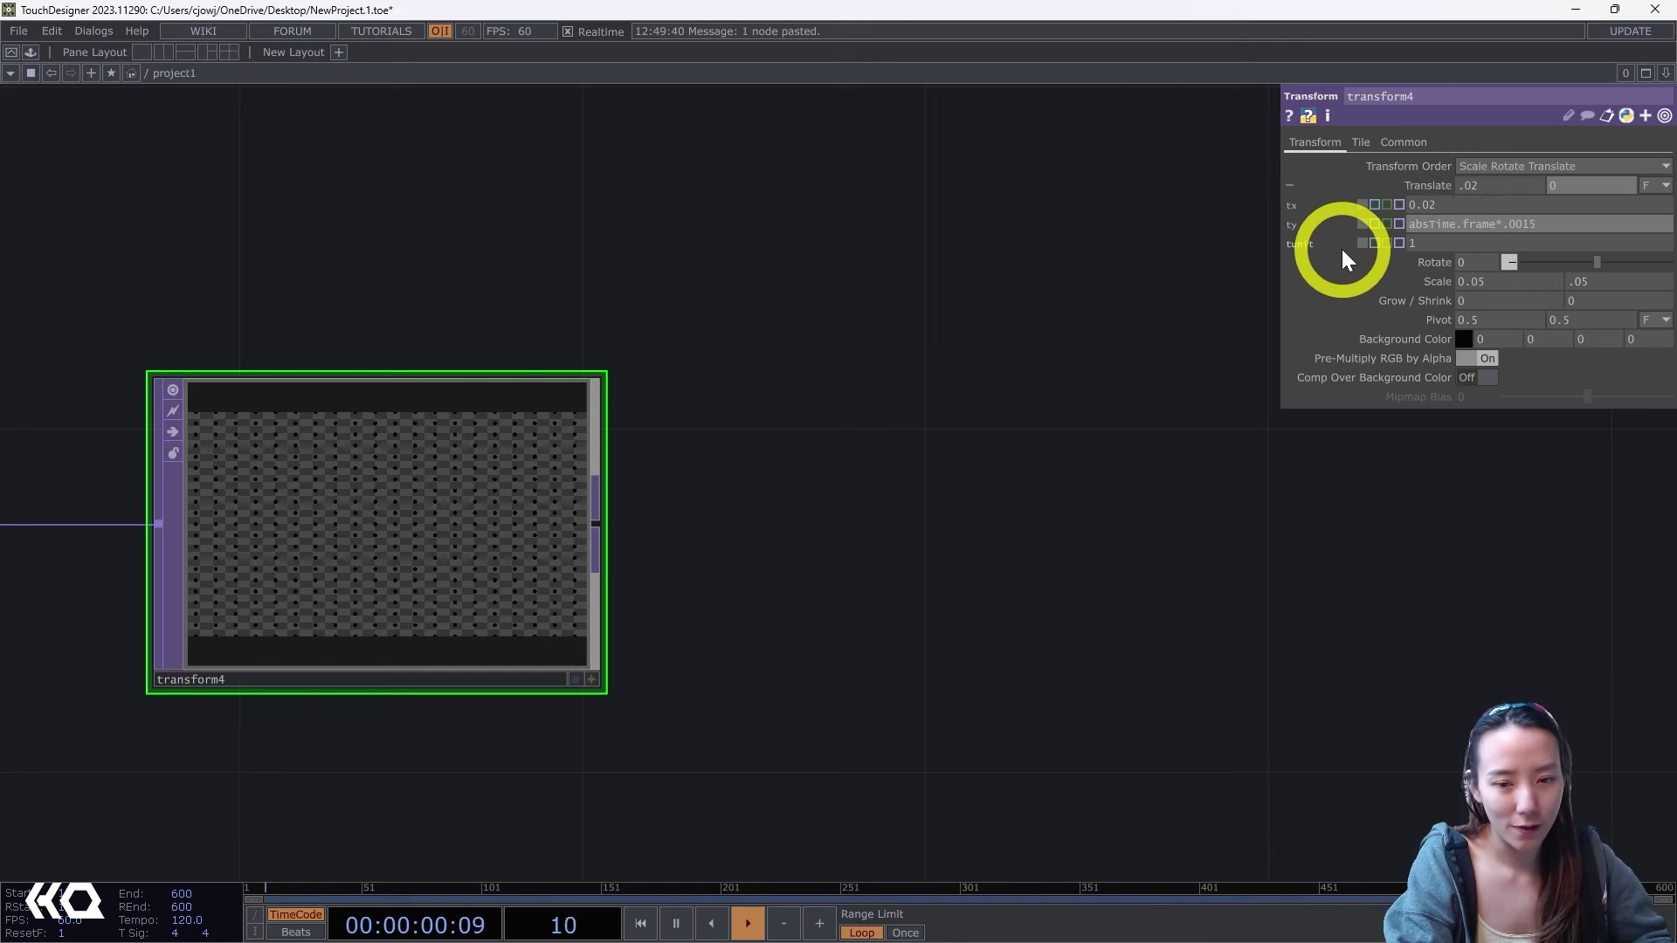
pyautogui.write('5')
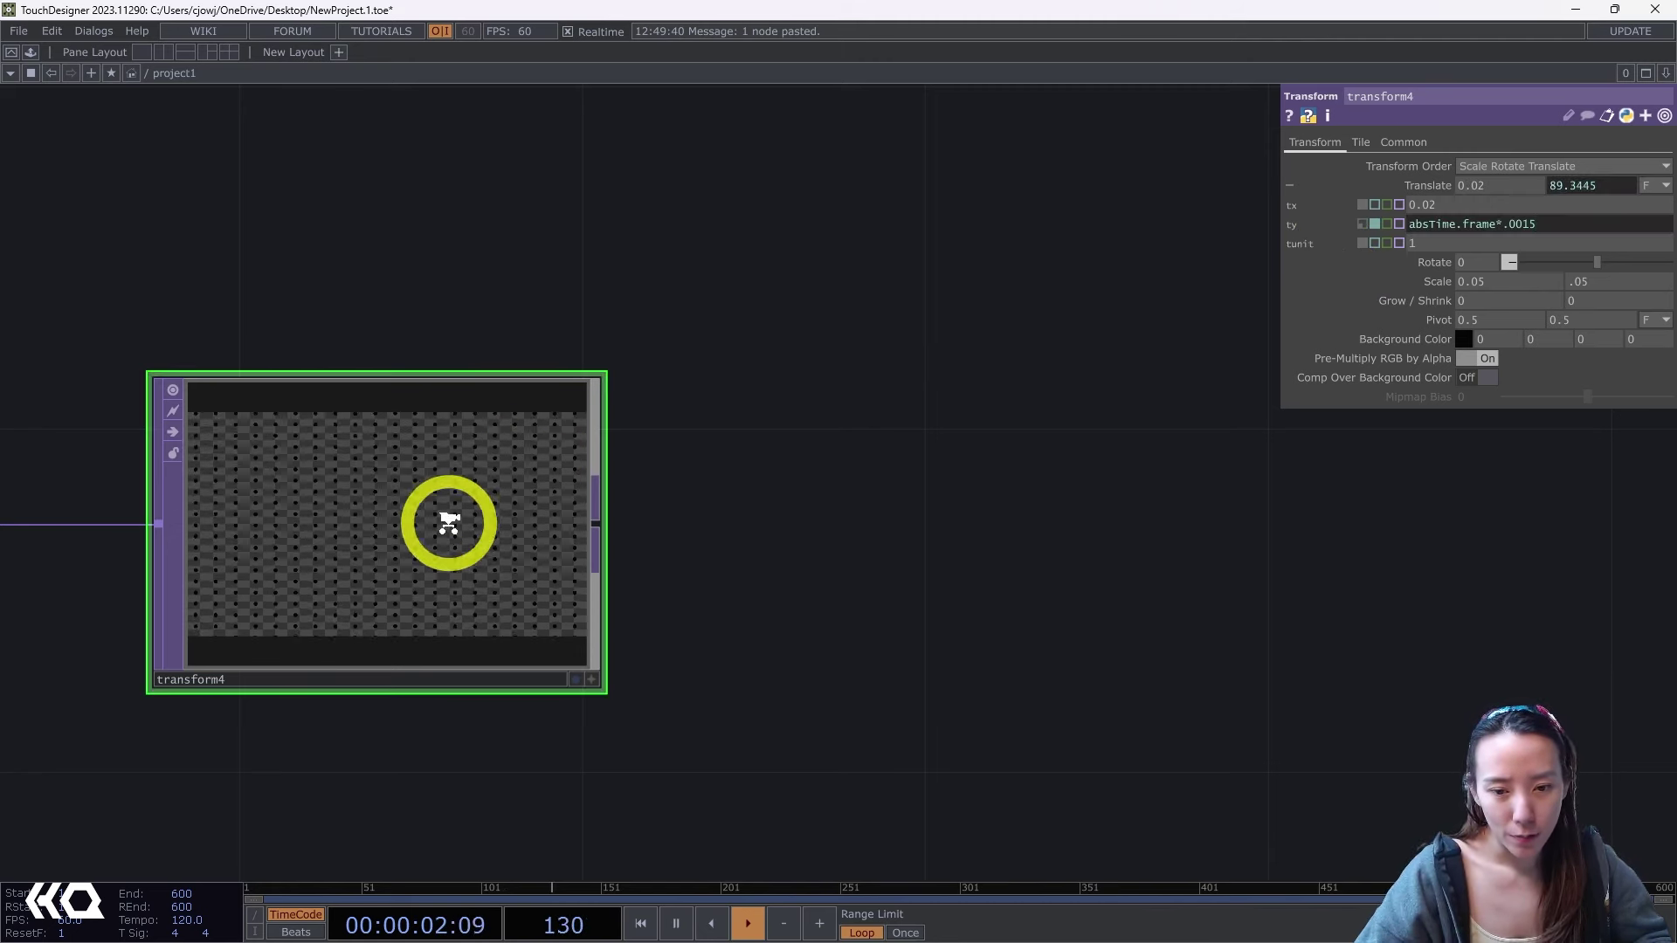
# Add a Rectangle TOP and place it directly below circle1.
pyautogui.scroll(-2, 449, 524)
pyautogui.moveTo(599, 719); pyautogui.dragTo(996, 524)
pyautogui.scroll(4, 696, 580)
pyautogui.press('Tab')
pyautogui.write('red')
pyautogui.click(828, 524)
pyautogui.click(384, 608)
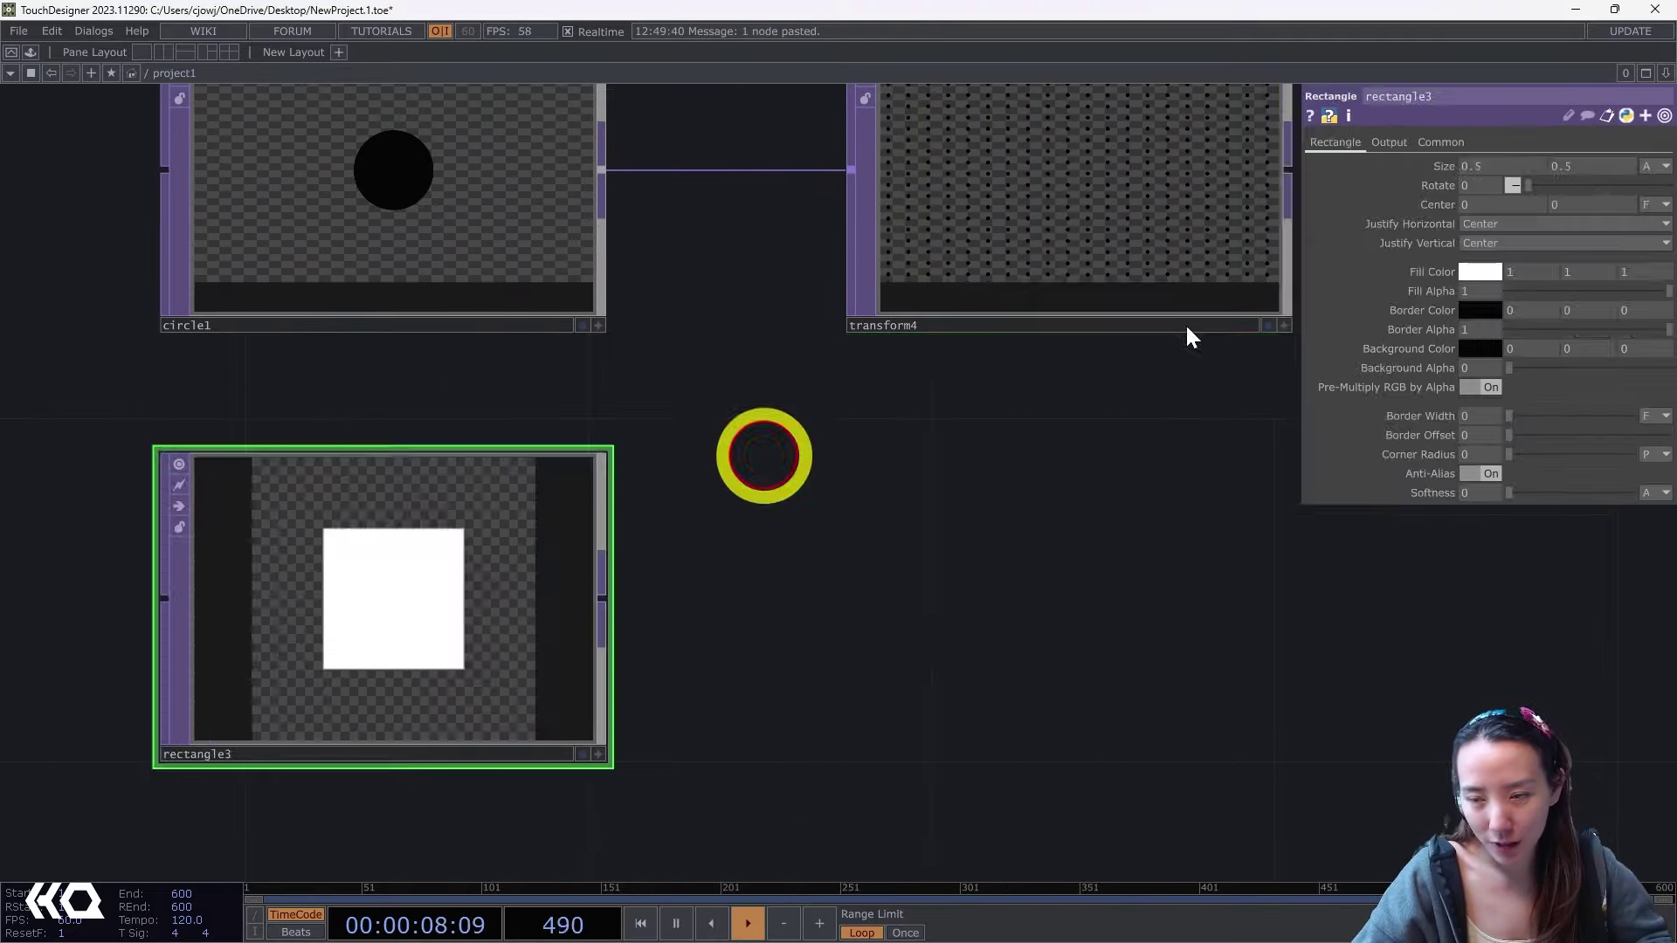
# Set rectangle3's resolution to 1280 wide with a 16:9 height.
pyautogui.click(1440, 143)
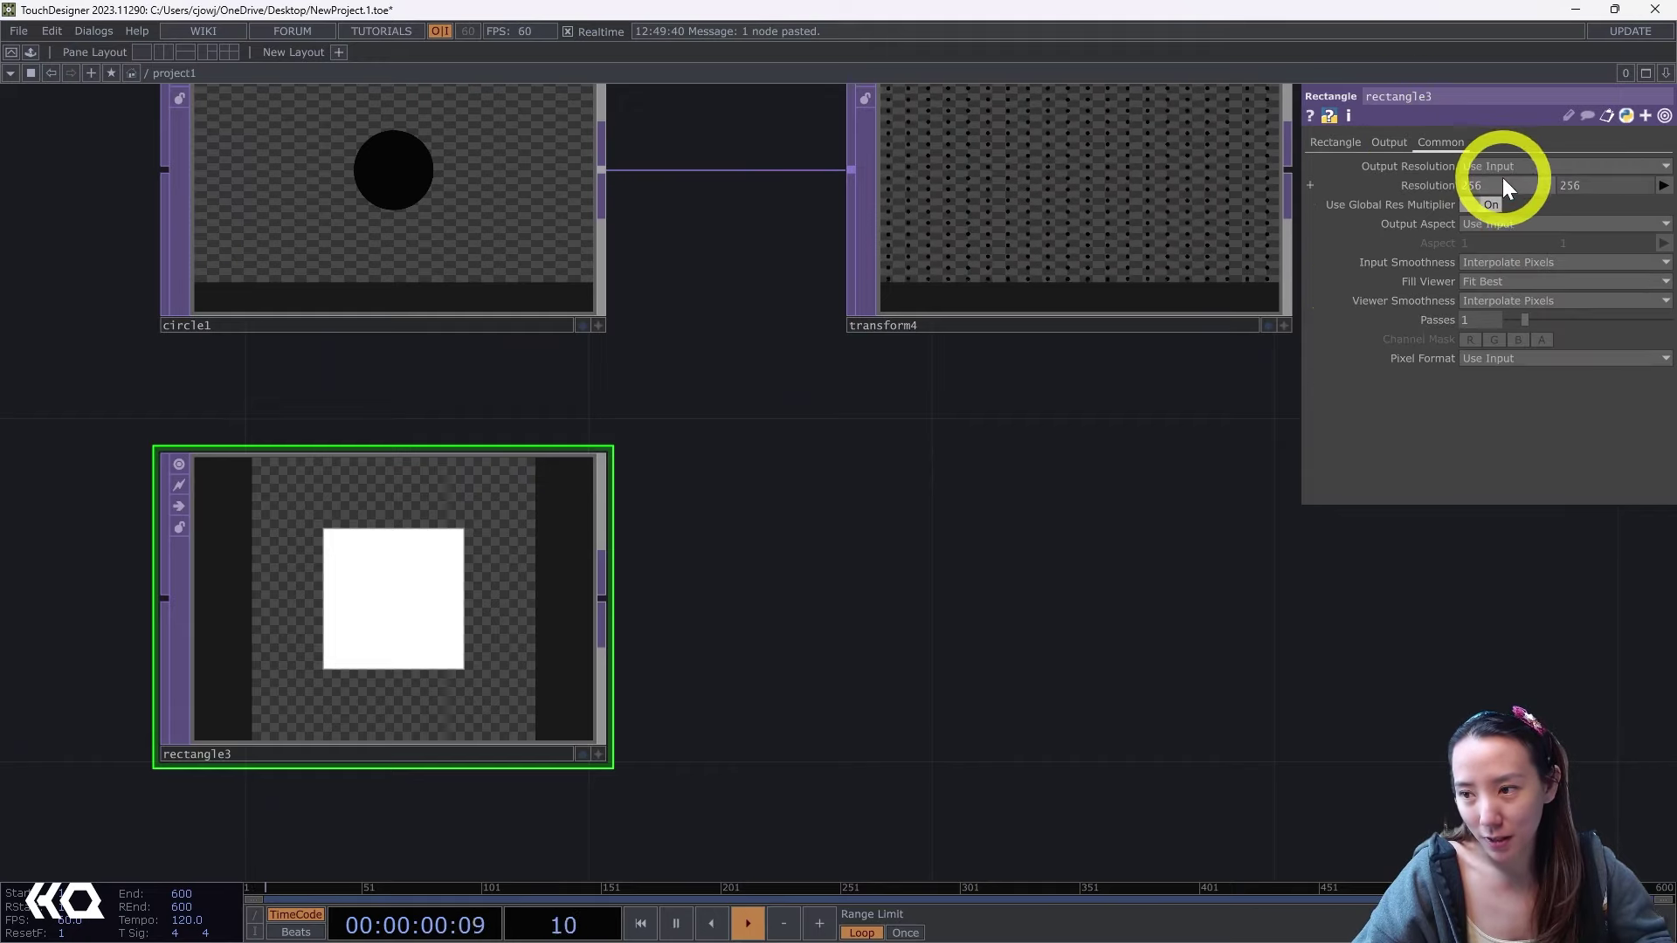
pyautogui.write('1280')
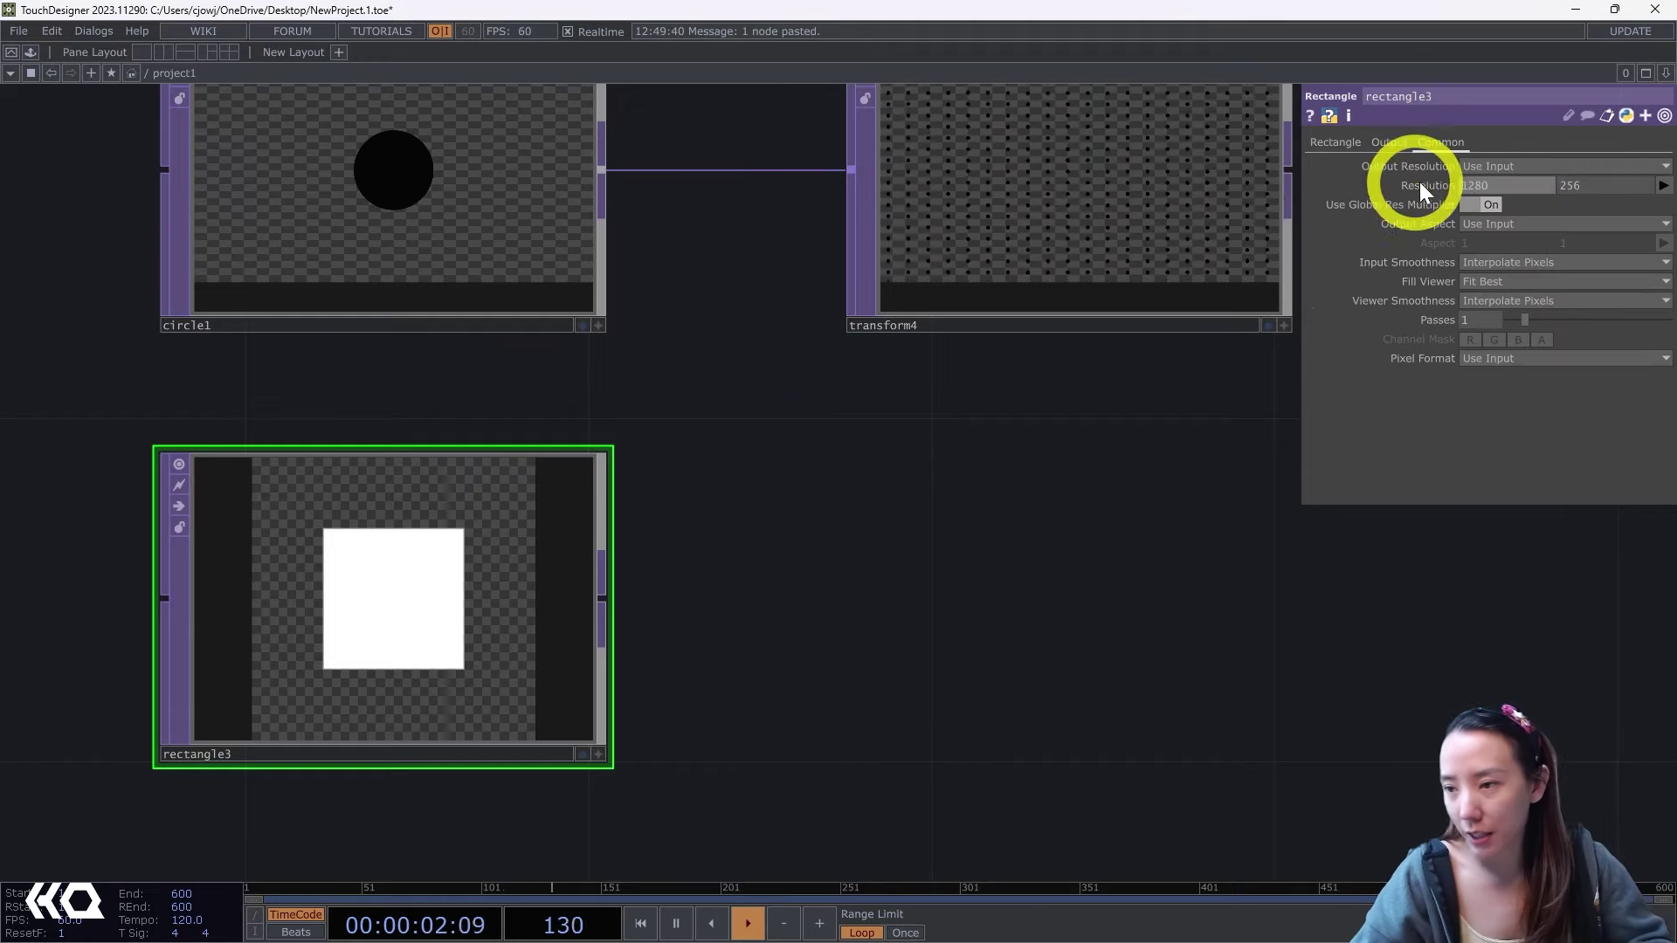
pyautogui.moveTo(1584, 187); pyautogui.dragTo(1448, 206)
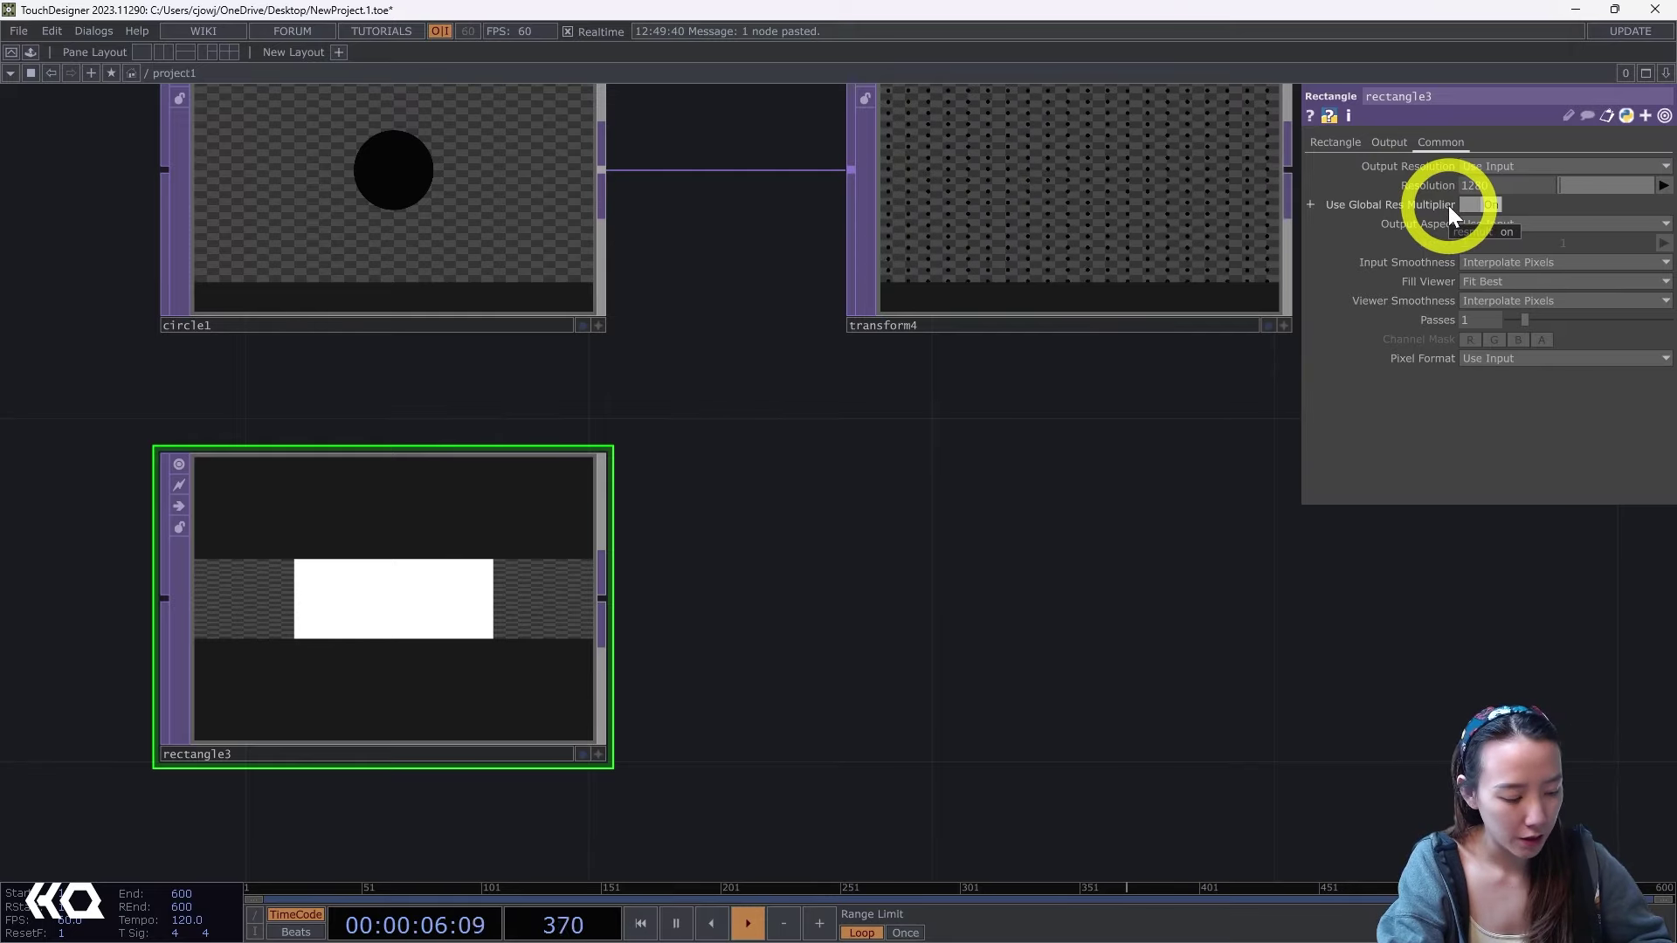
pyautogui.write('0')
pyautogui.press('Return')
# Set rectangle3's fill alpha to 0 and its border width to 0.1 so only the black outline is drawn.
pyautogui.click(1337, 141)
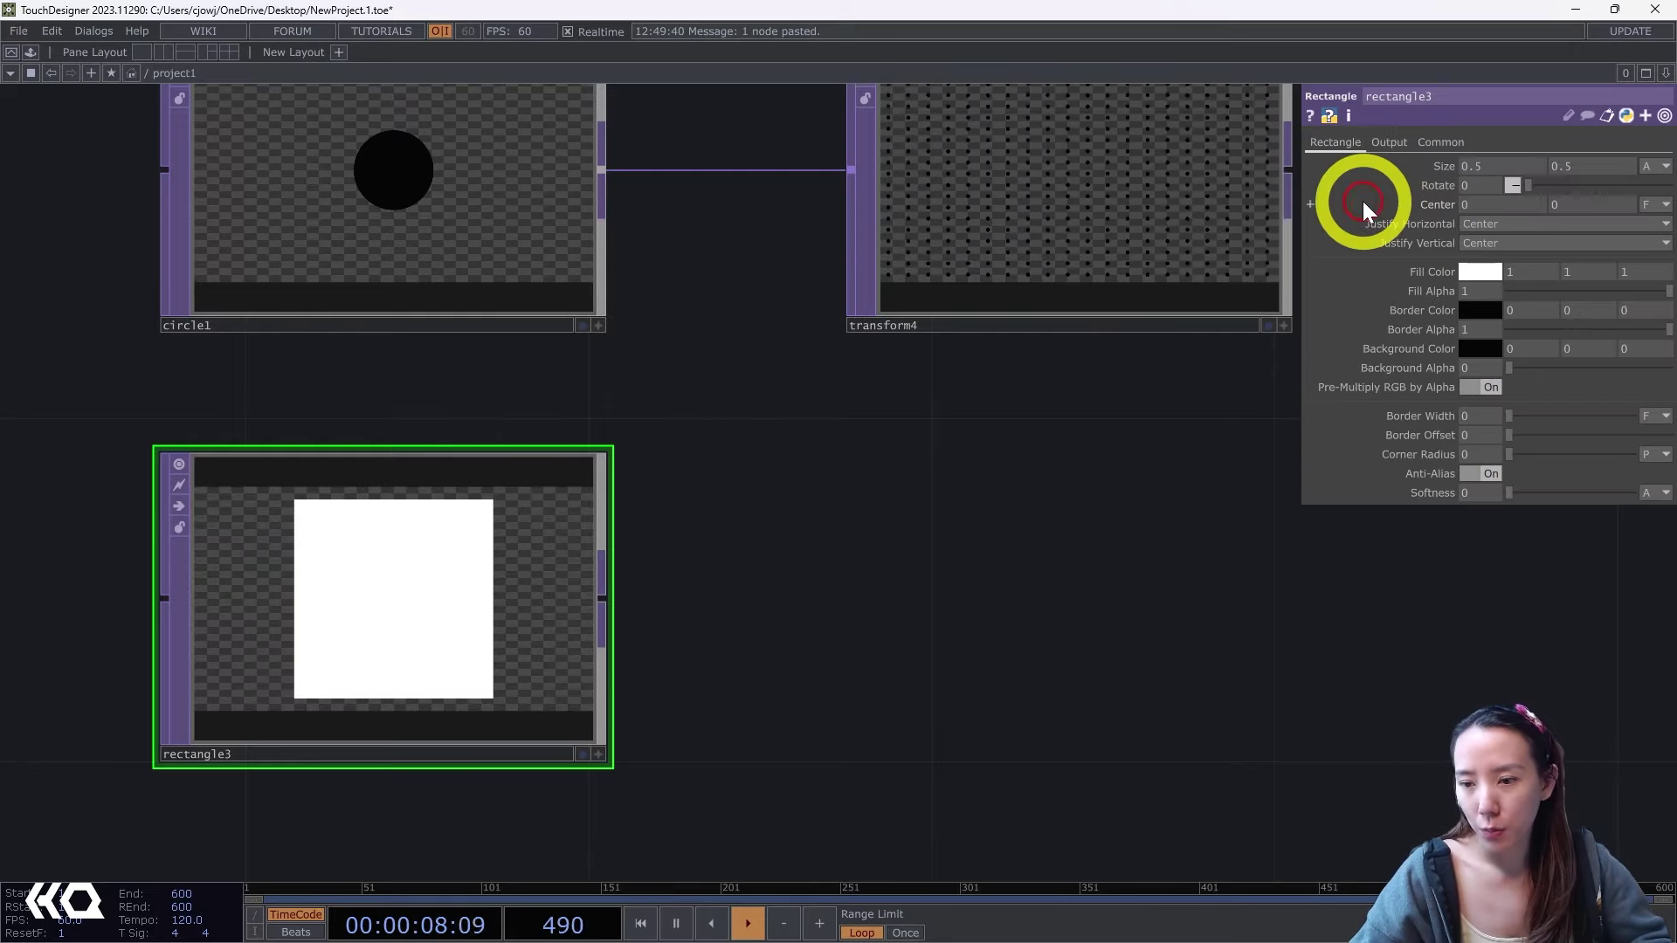
pyautogui.moveTo(1259, 502); pyautogui.dragTo(1265, 460)
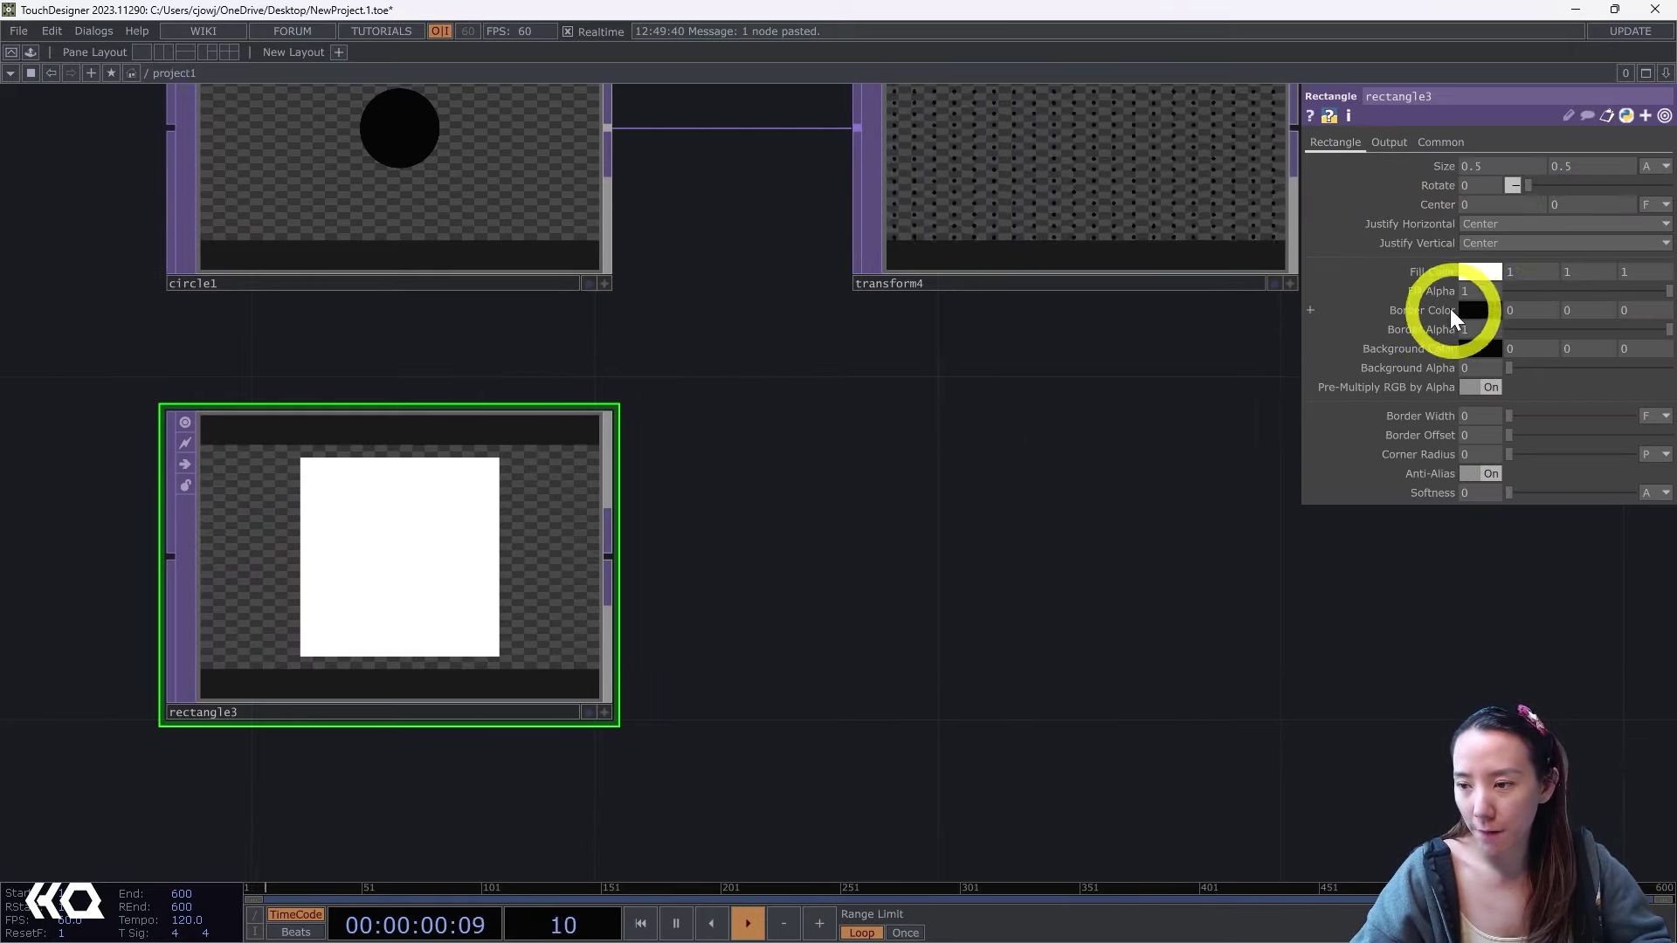
pyautogui.moveTo(1569, 288); pyautogui.dragTo(1439, 291)
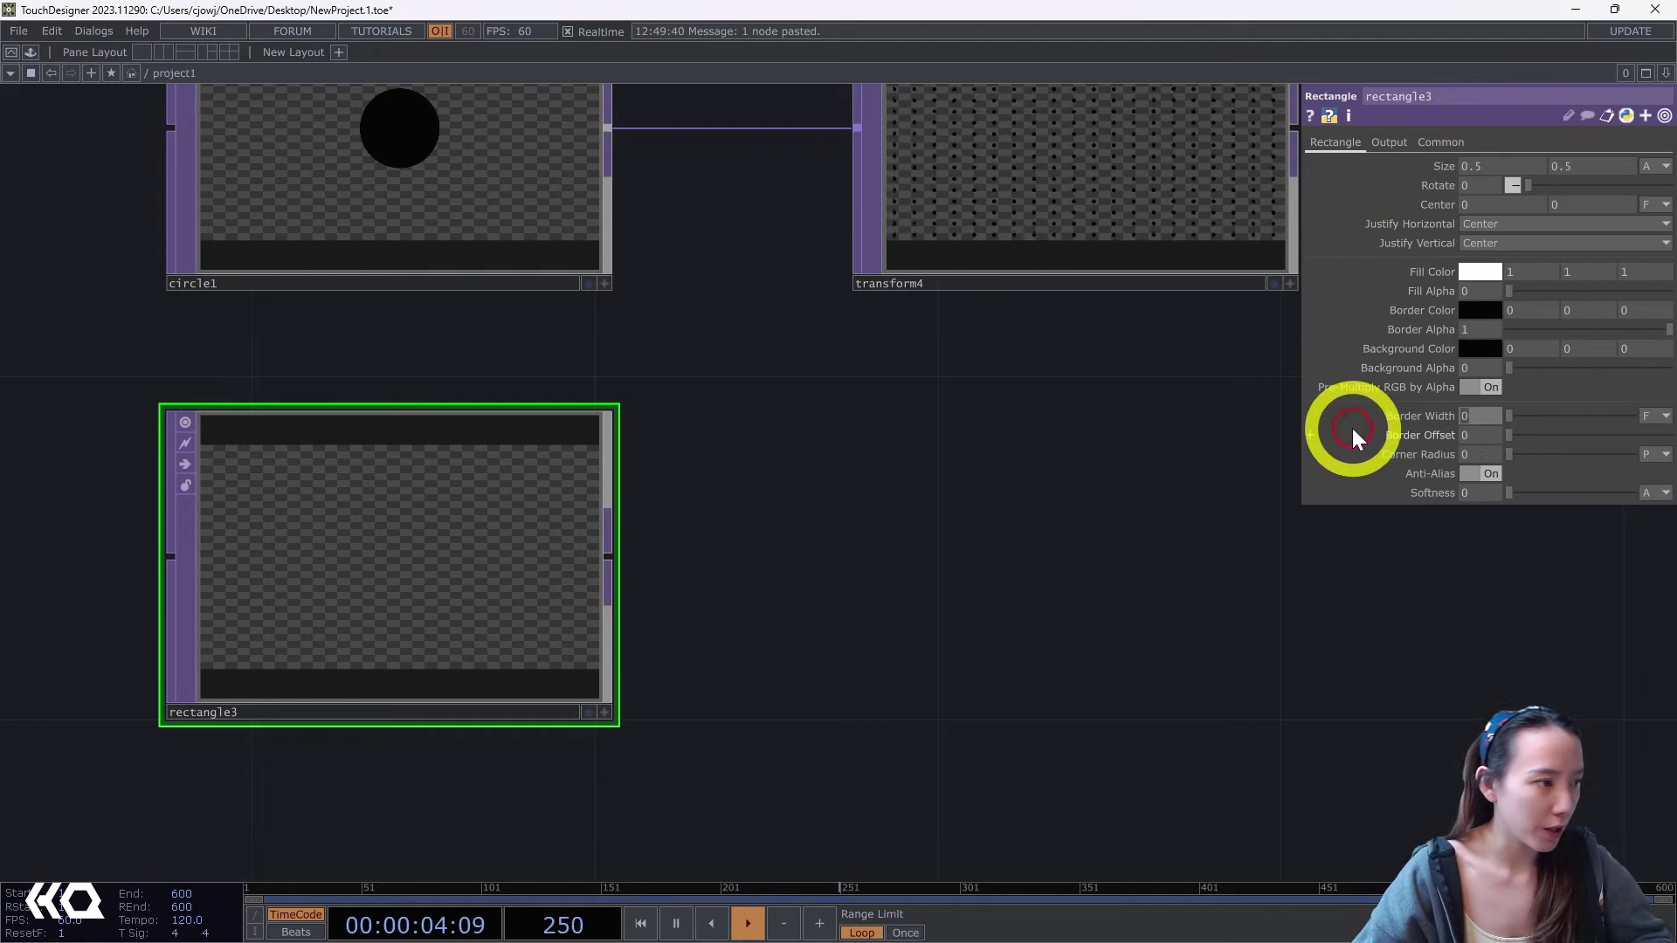
pyautogui.write('.1')
pyautogui.press('Return')
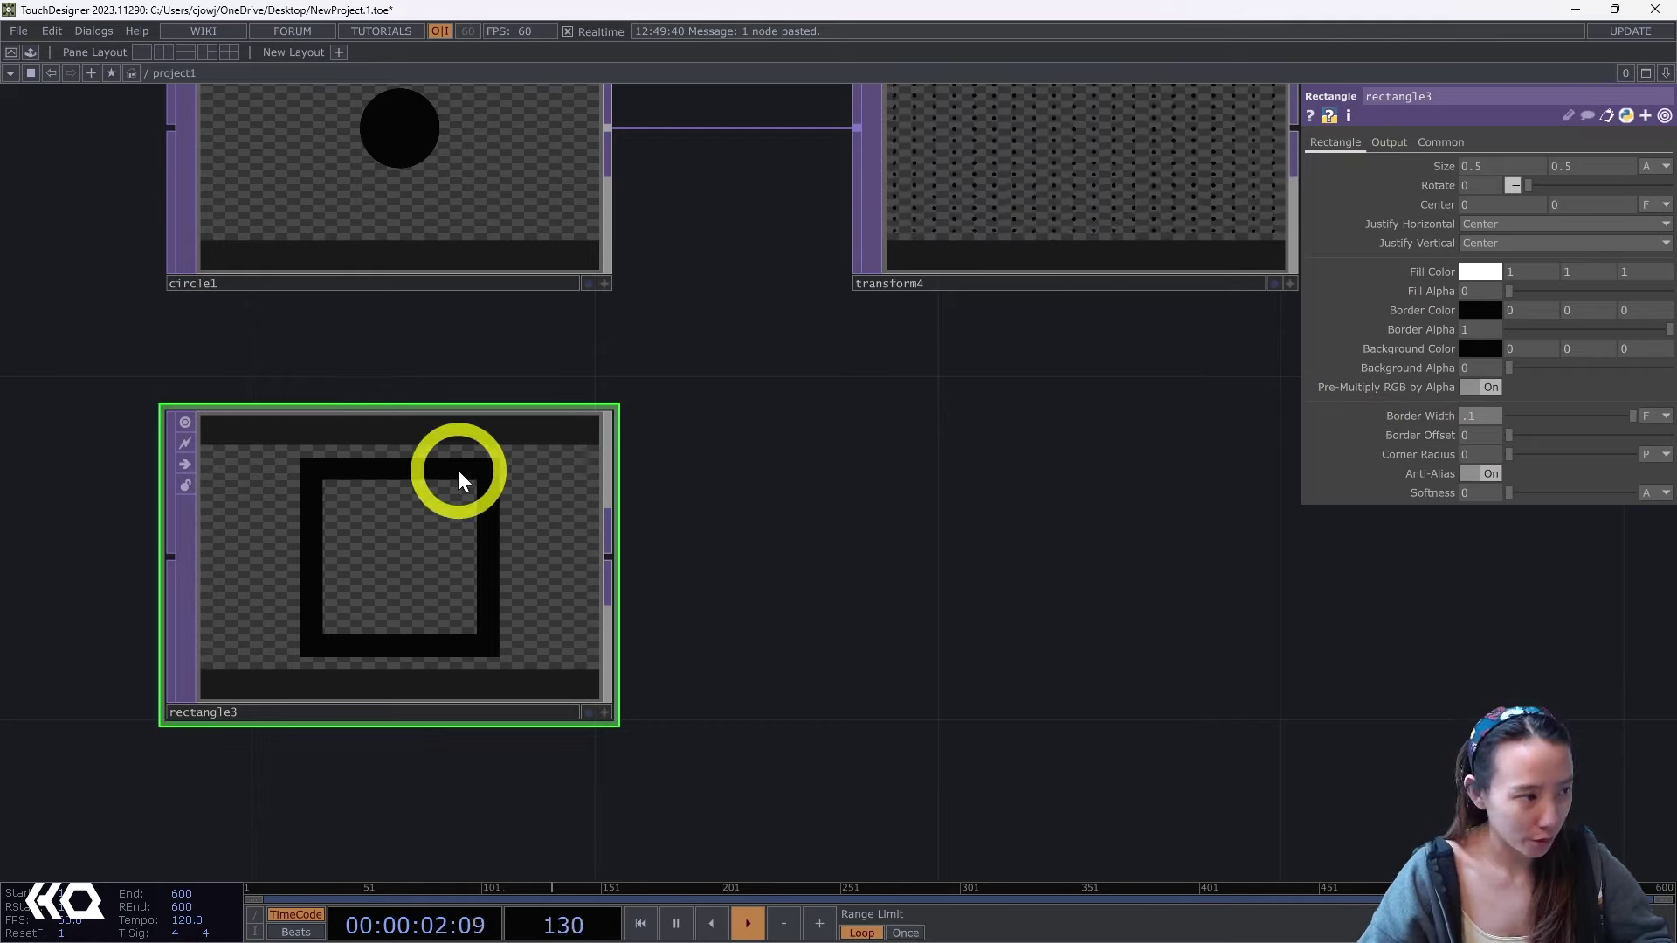
# Set rectangle3's vertical size to 1, leaving two black vertical bars.
pyautogui.click(1555, 166)
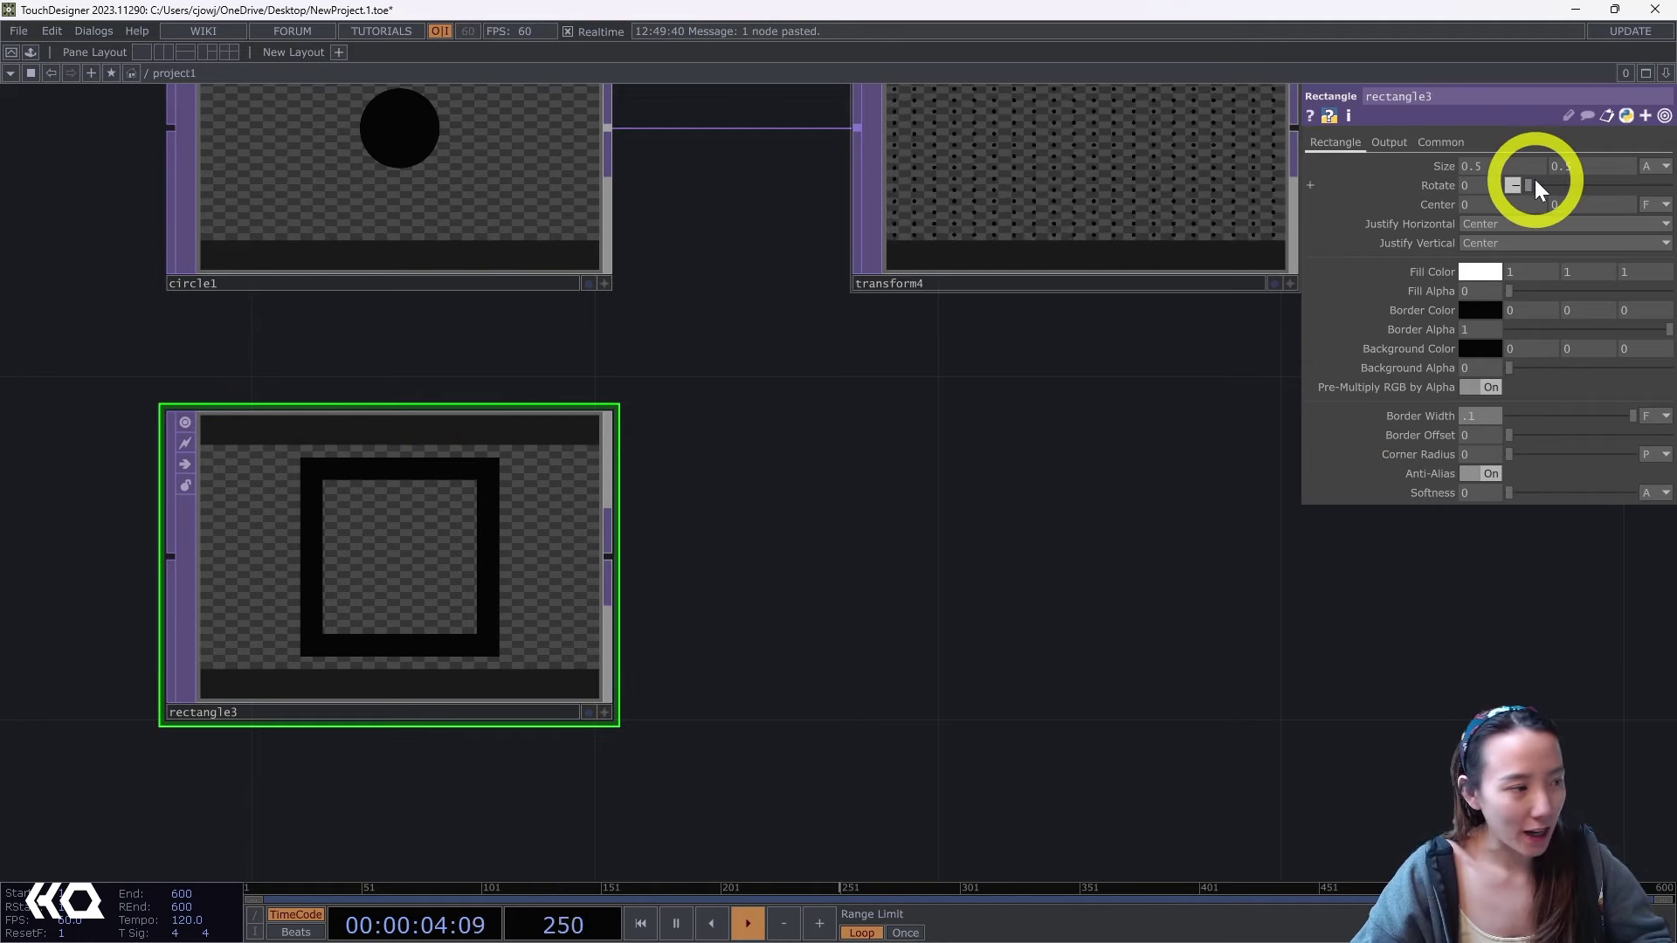
pyautogui.write('0.5')
pyautogui.press('Return')
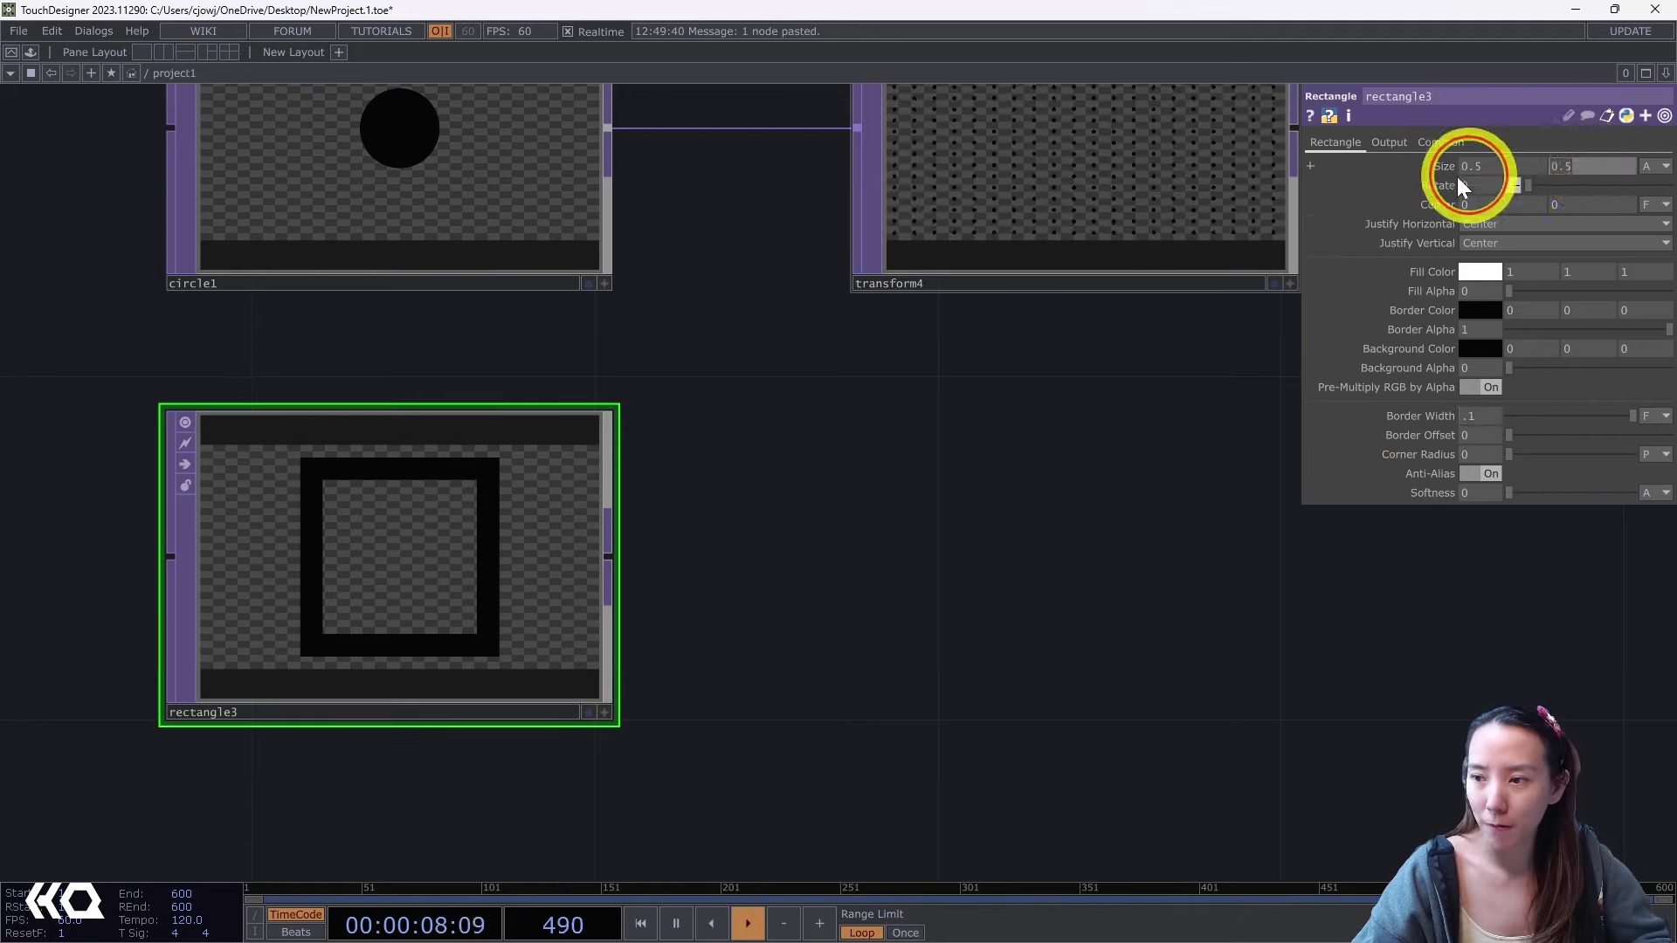
pyautogui.press('Return')
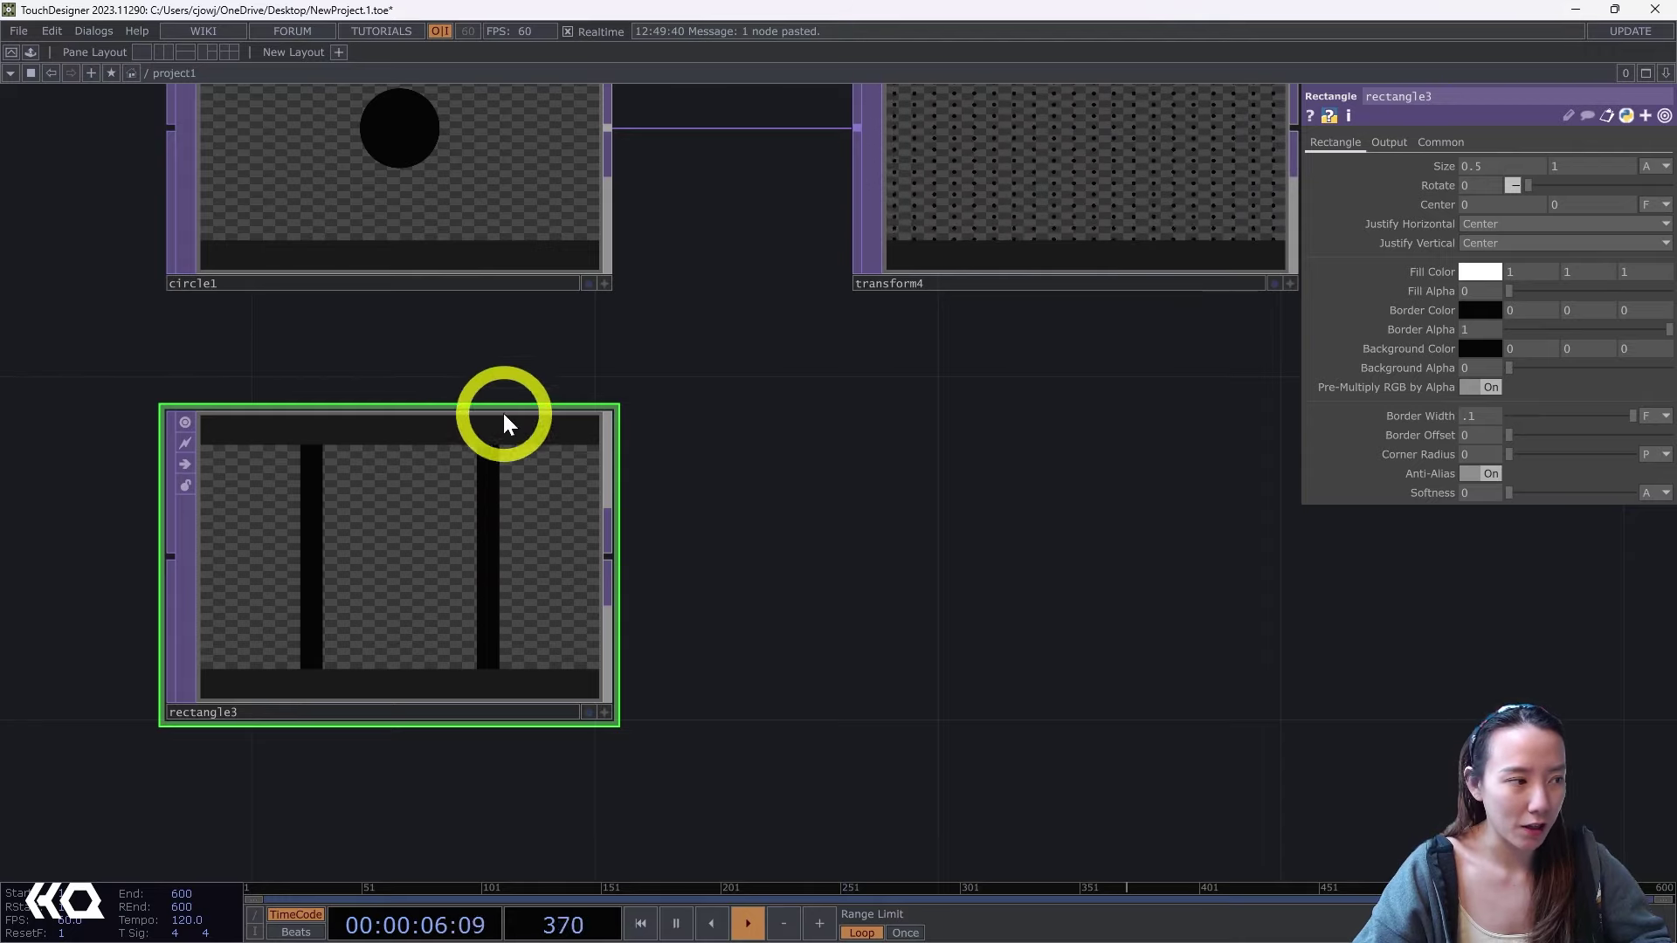
# Duplicate transform4, place the copy below it, and connect rectangle3 to the copy's input instead of circle1.
pyautogui.moveTo(631, 698); pyautogui.dragTo(446, 766)
pyautogui.click(834, 249)
pyautogui.hotkey('ctrl', 'c')
pyautogui.hotkey('ctrl', 'v')
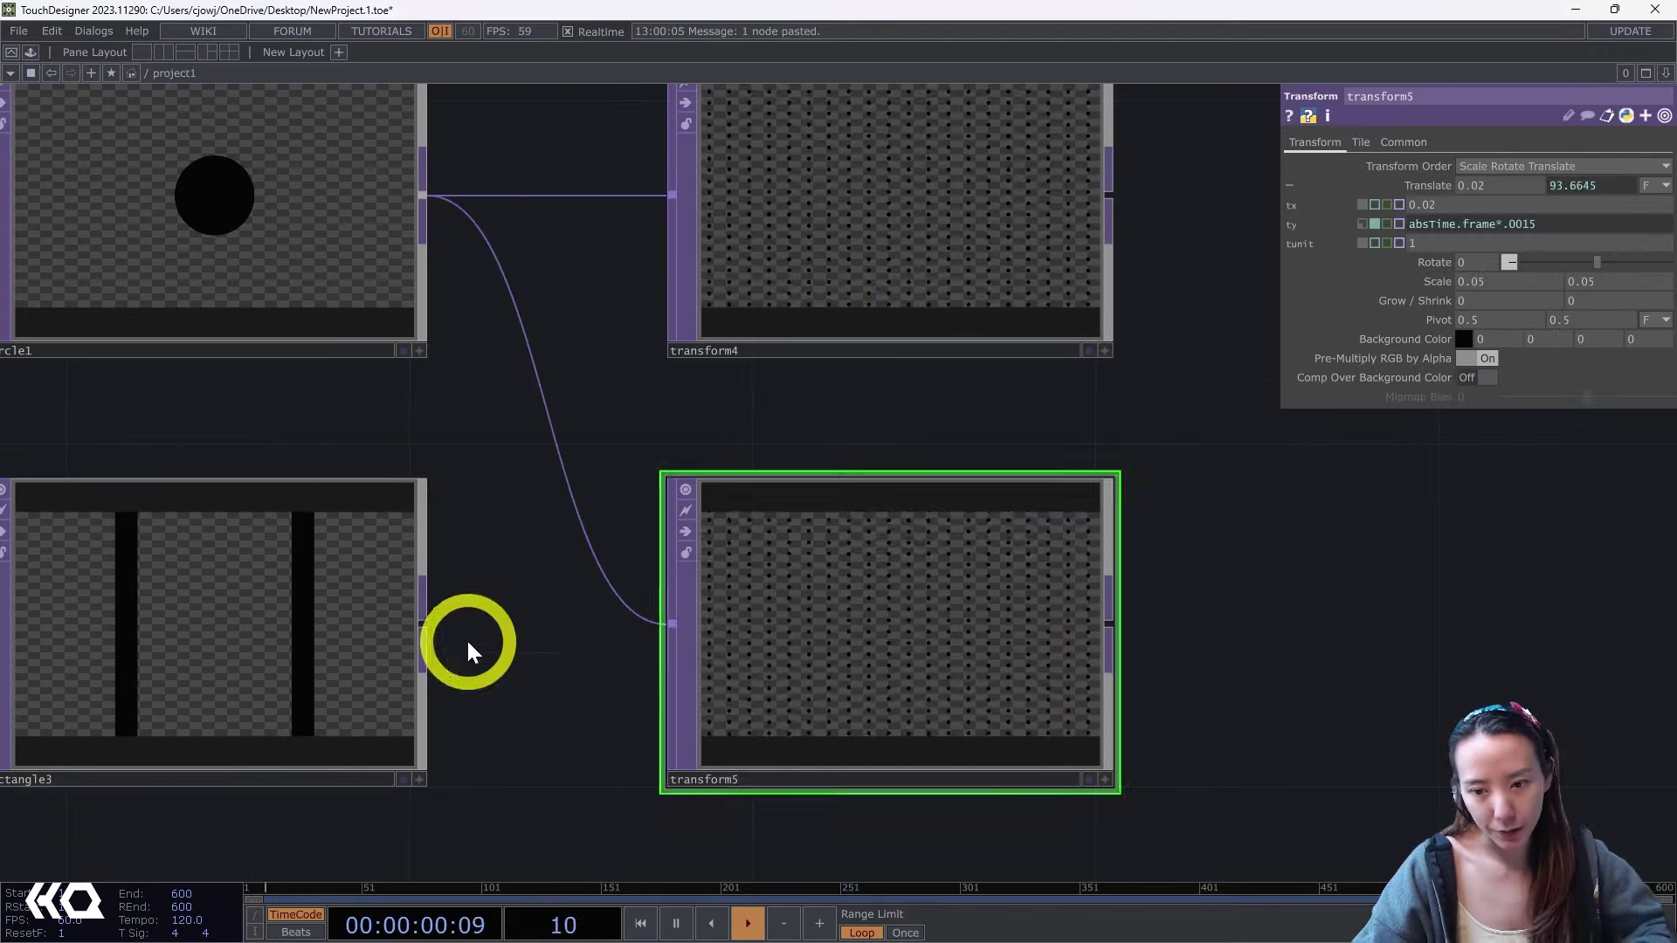
pyautogui.moveTo(425, 620); pyautogui.dragTo(671, 624)
pyautogui.moveTo(511, 418); pyautogui.dragTo(329, 407)
pyautogui.scroll(-3, 816, 539)
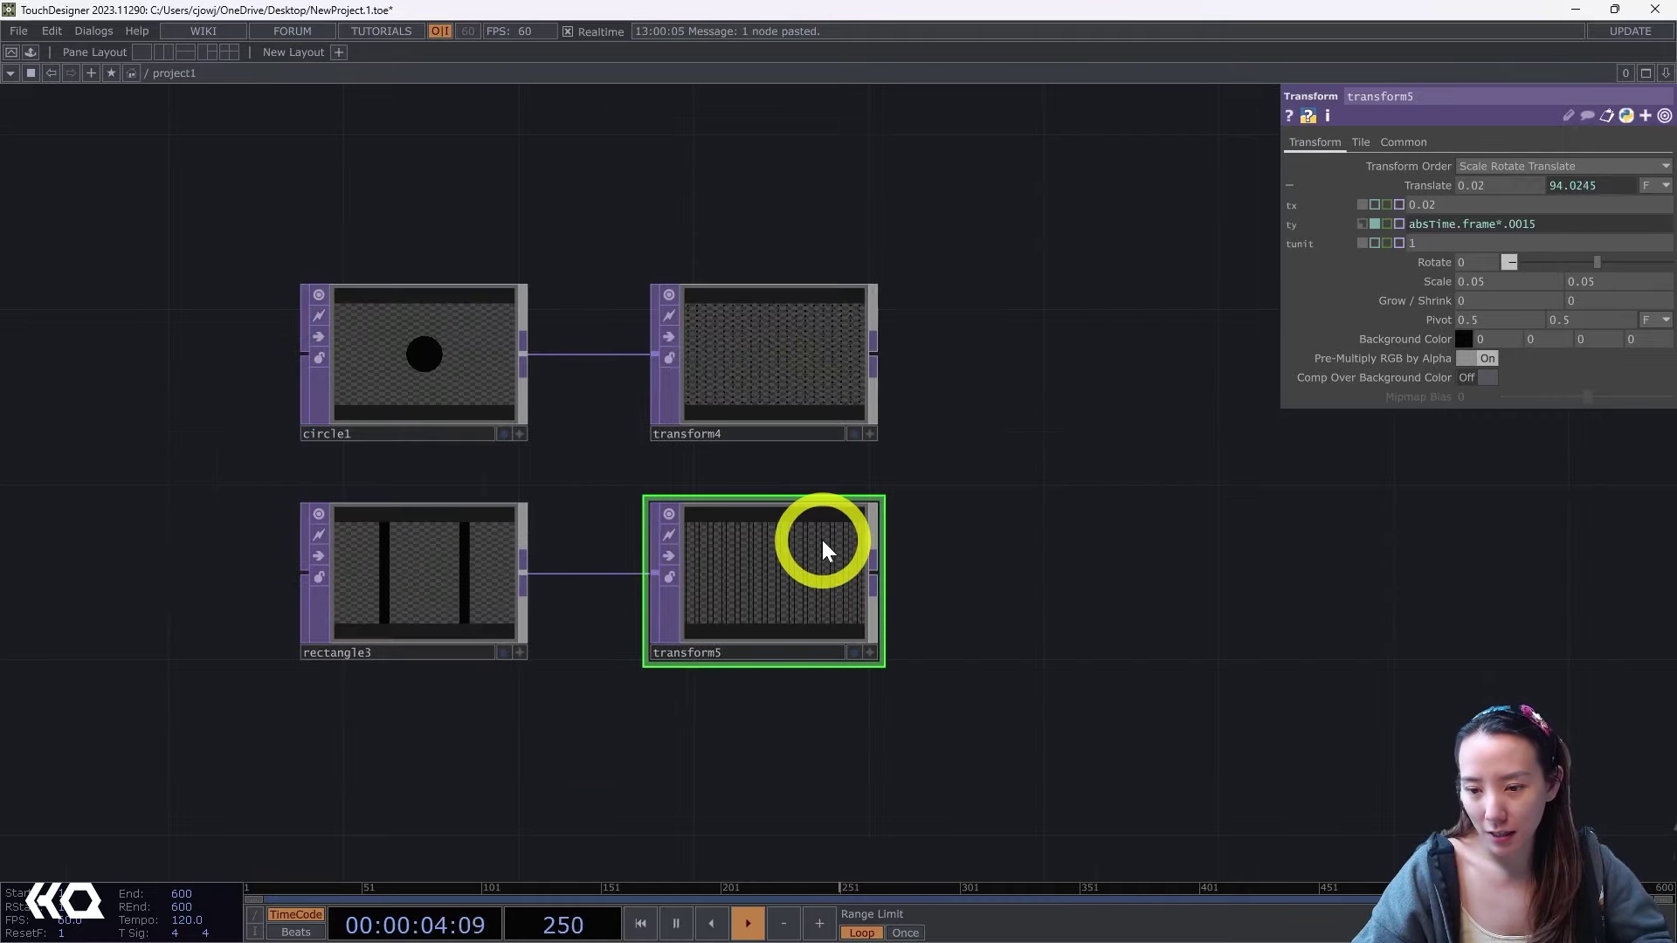
# Replace the Y translate expression in transform5 with a constant 0.
pyautogui.scroll(6, 821, 546)
pyautogui.scroll(3, 823, 548)
pyautogui.scroll(-6, 839, 397)
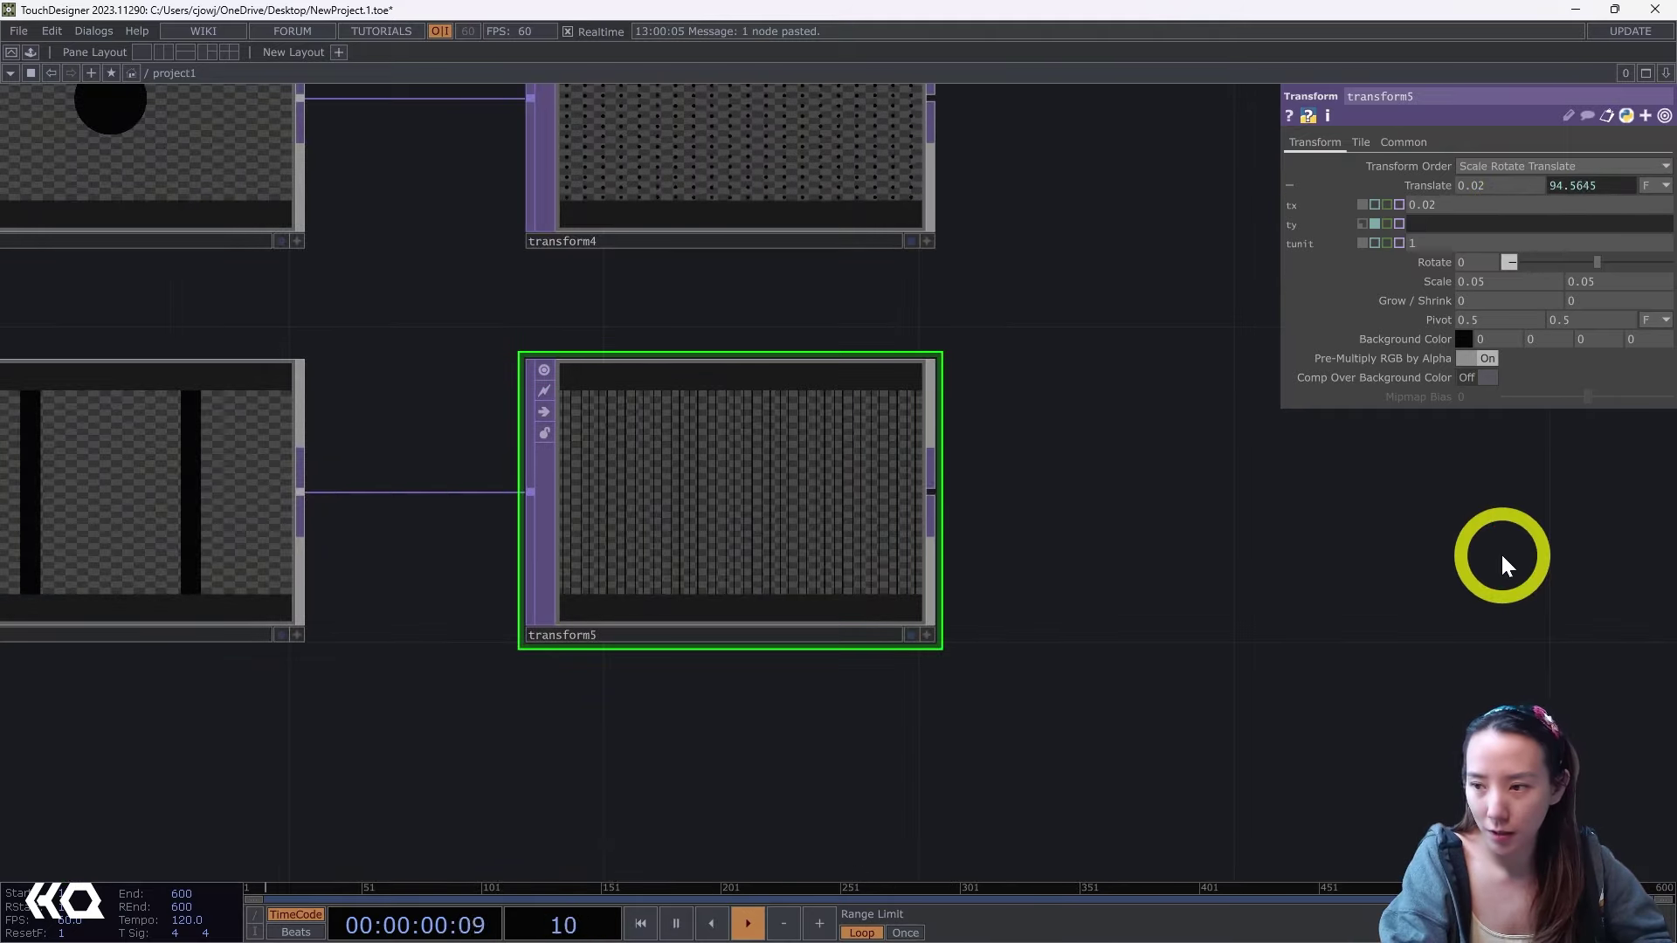
pyautogui.scroll(6, 749, 552)
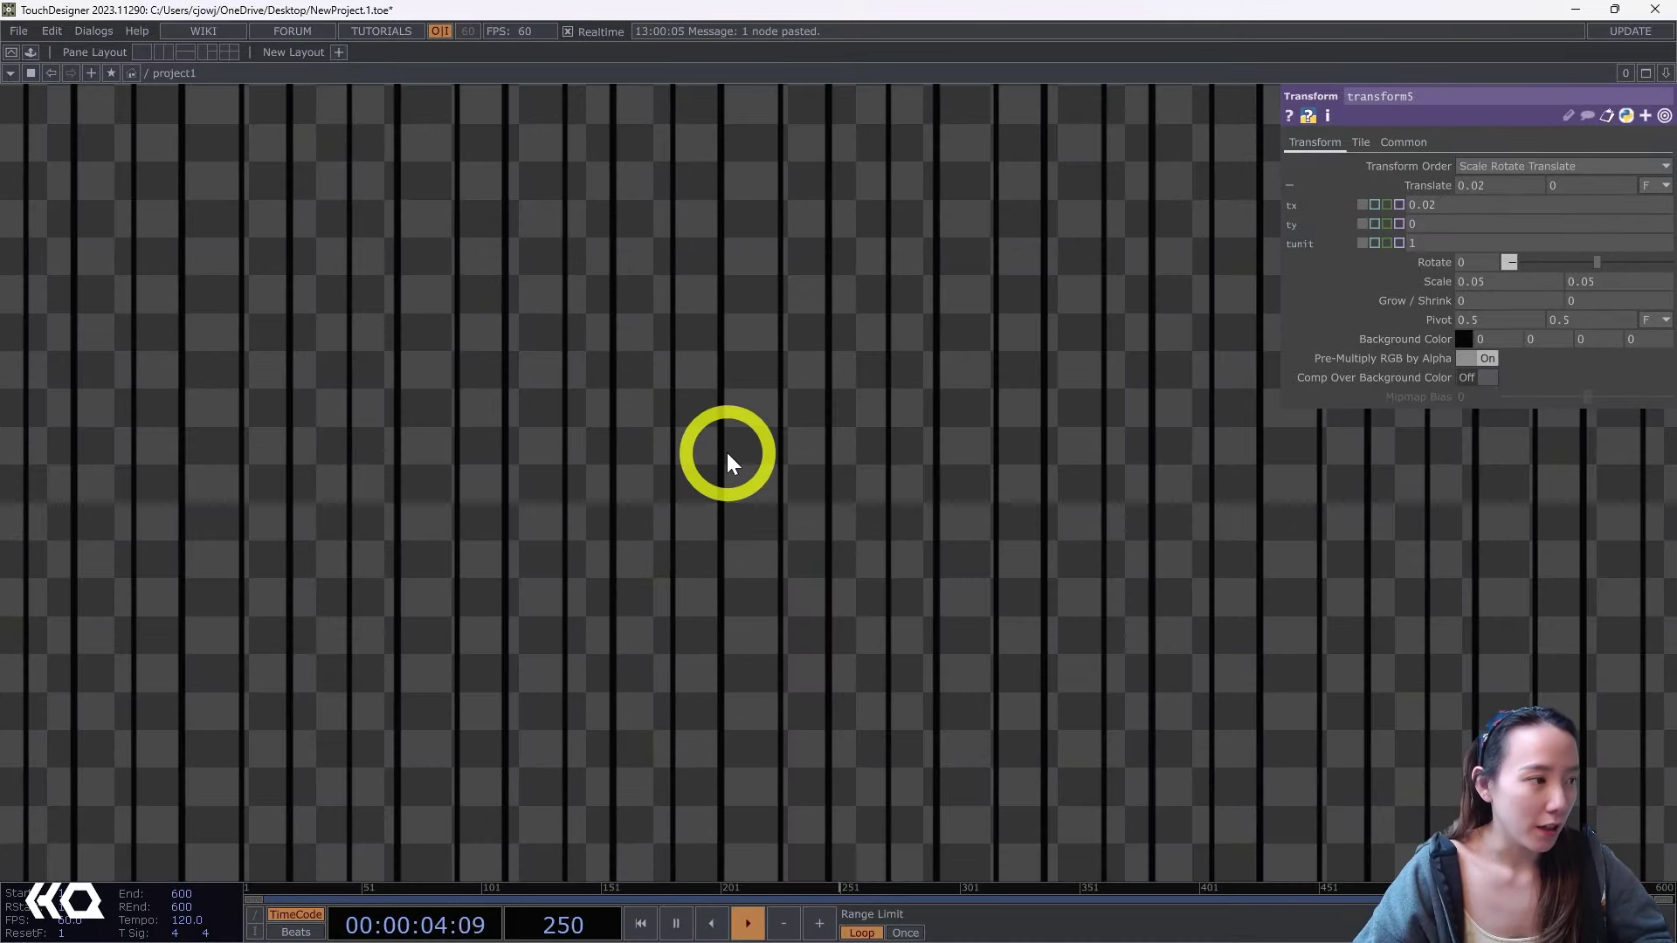
pyautogui.scroll(-5, 729, 458)
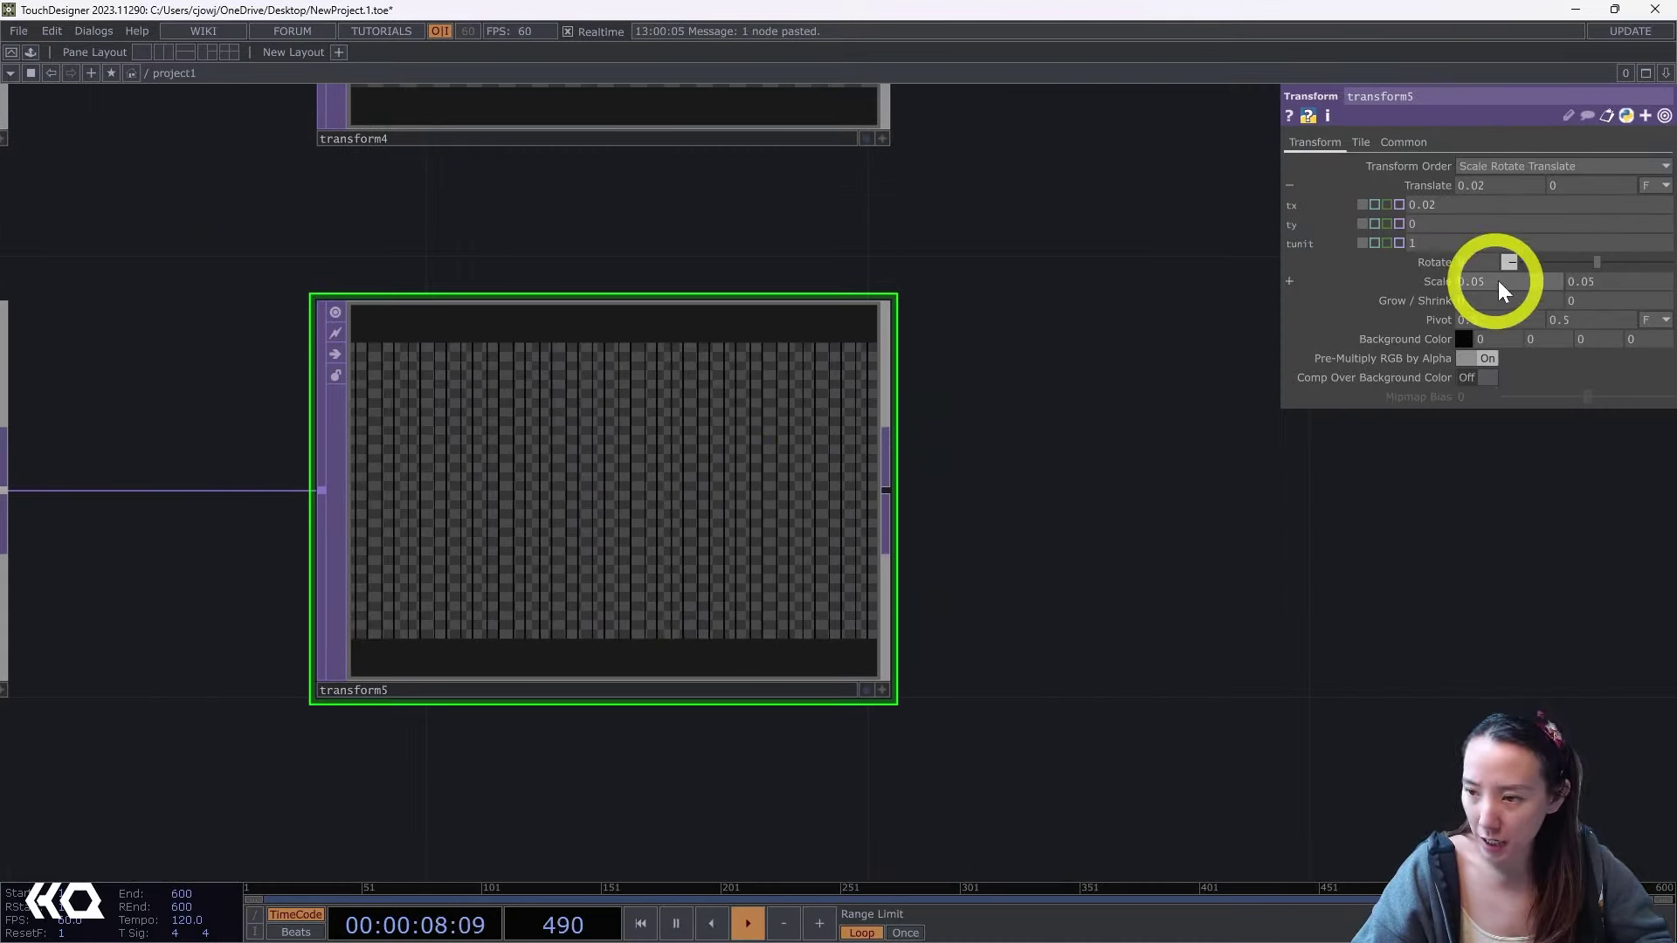
pyautogui.moveTo(1504, 278); pyautogui.dragTo(1333, 300)
pyautogui.write('.')
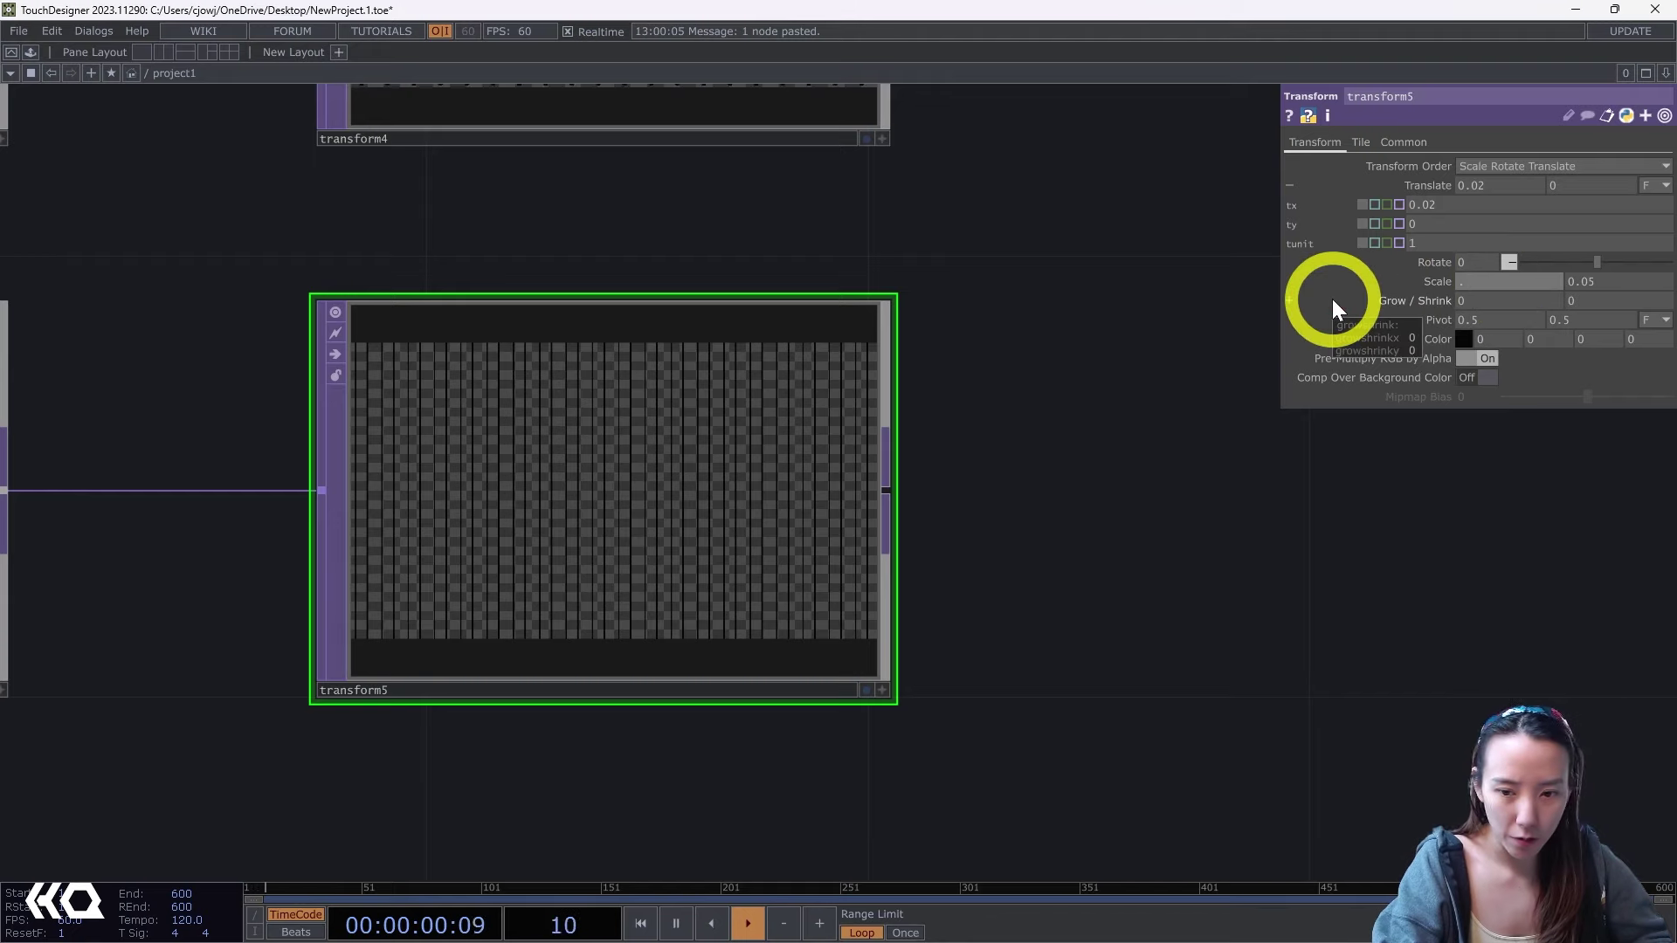
pyautogui.scroll(3, 1171, 445)
pyautogui.click(1152, 465)
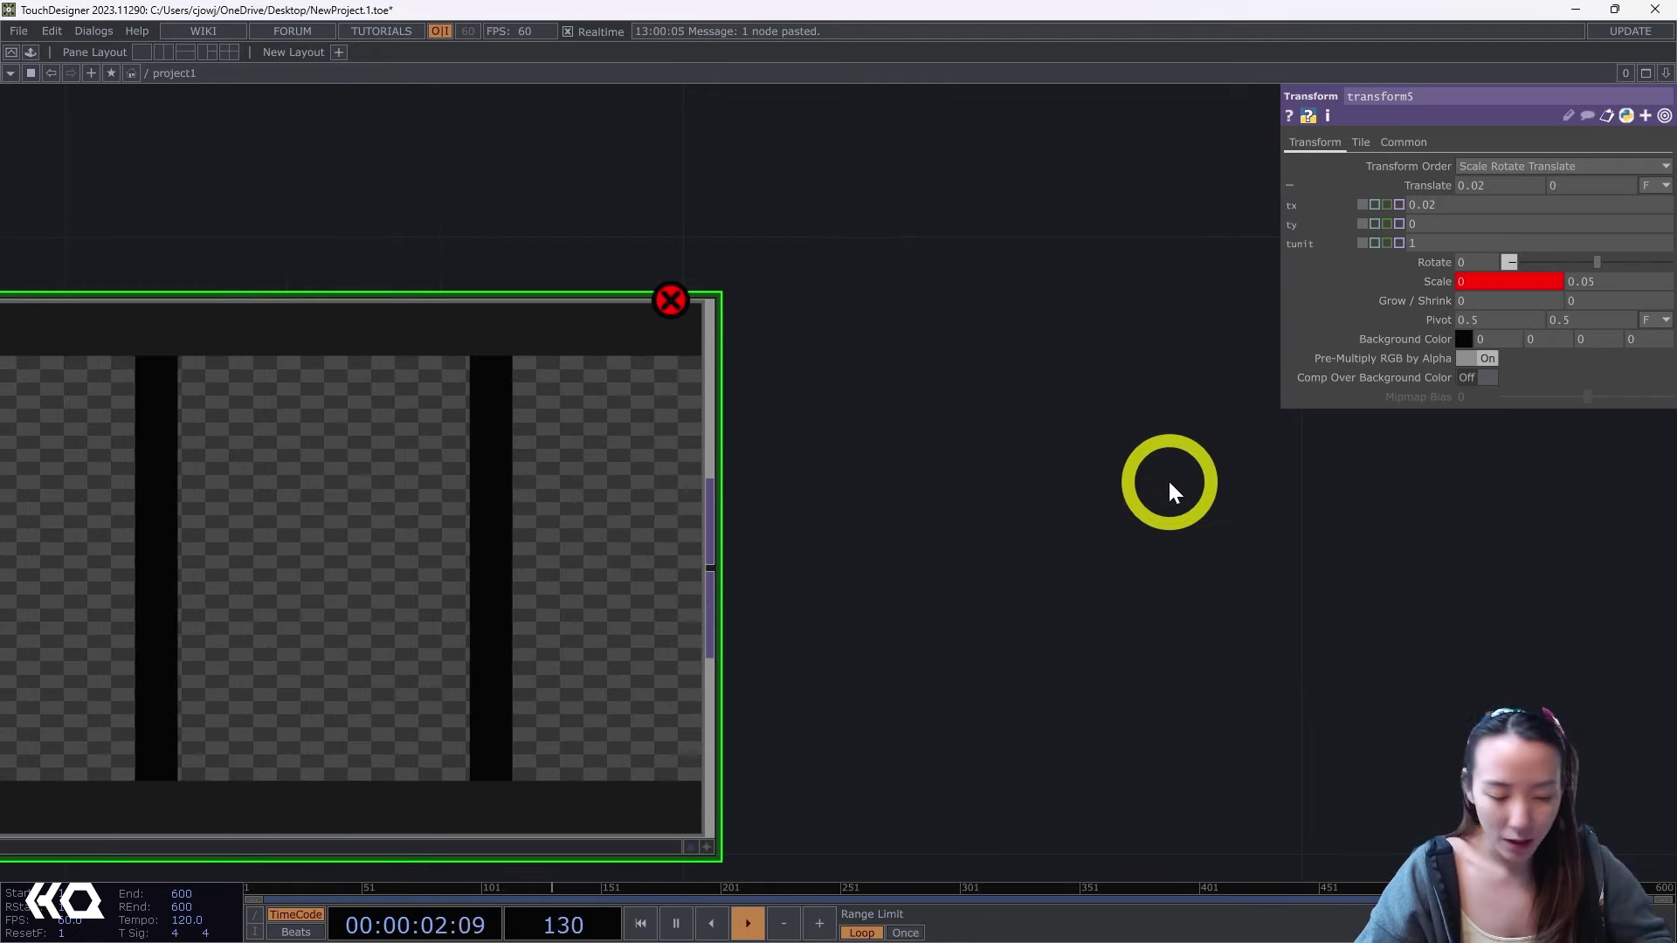
pyautogui.hotkey('ctrl', 'z')
pyautogui.scroll(1, 1167, 478)
pyautogui.scroll(-3, 1108, 486)
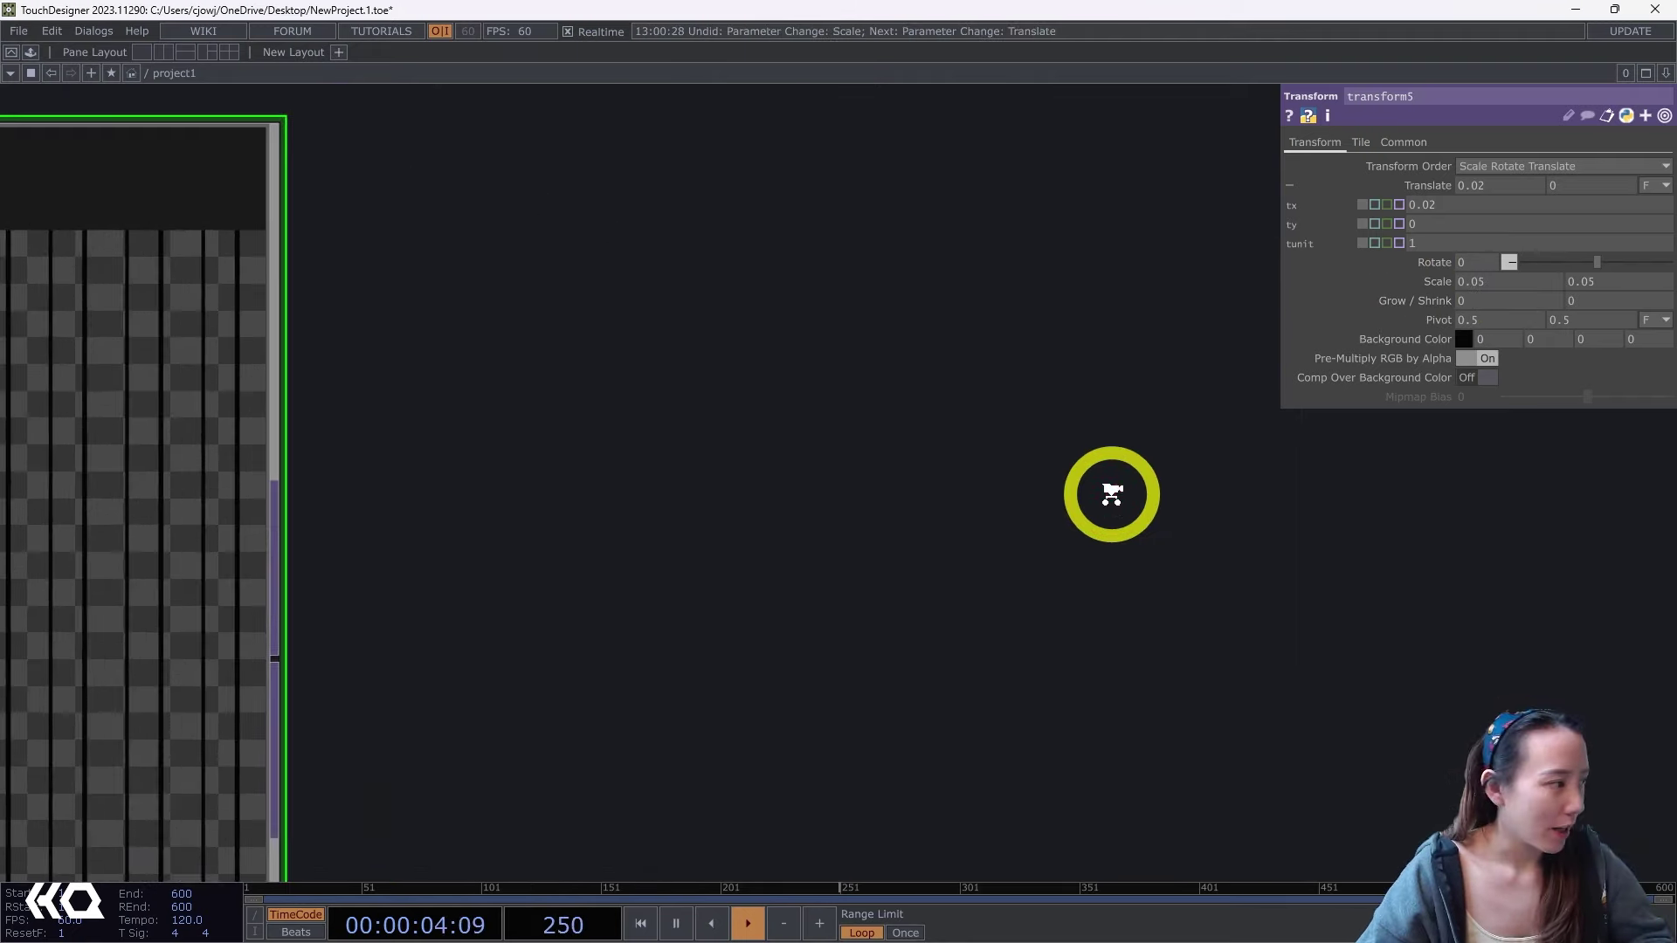
# Add an Over TOP that combines transform4 as the first input with transform5 as the second.
pyautogui.moveTo(935, 618); pyautogui.dragTo(827, 701)
pyautogui.scroll(-2, 690, 473)
pyautogui.moveTo(710, 475); pyautogui.dragTo(557, 494)
pyautogui.rightClick(512, 232)
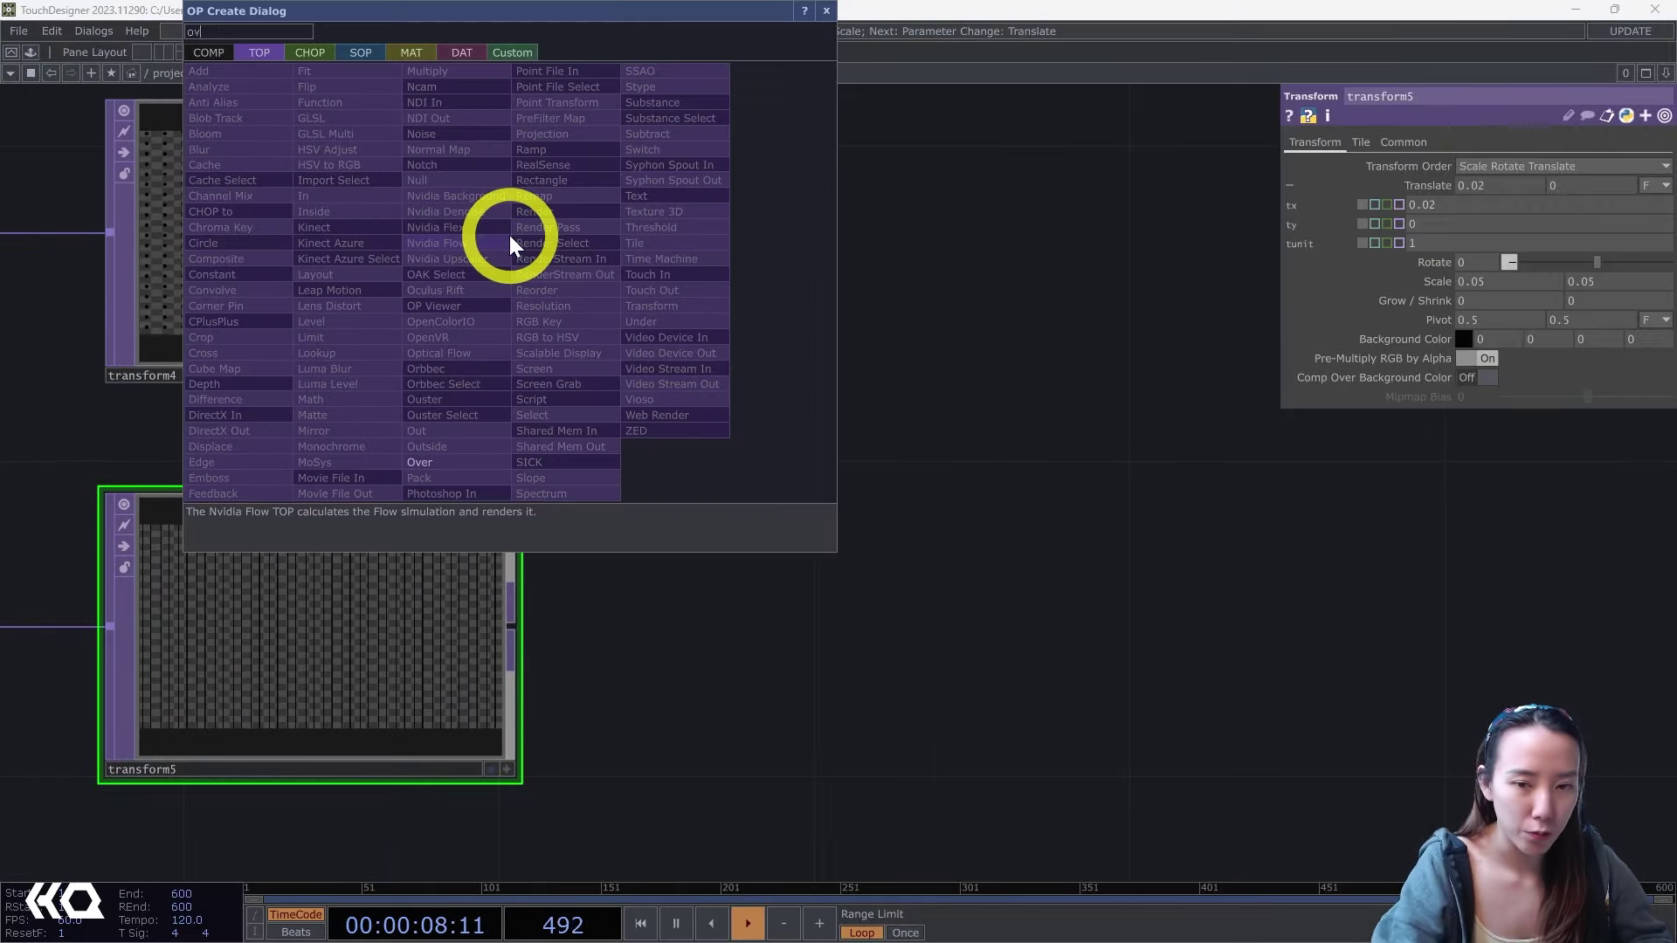
pyautogui.click(444, 465)
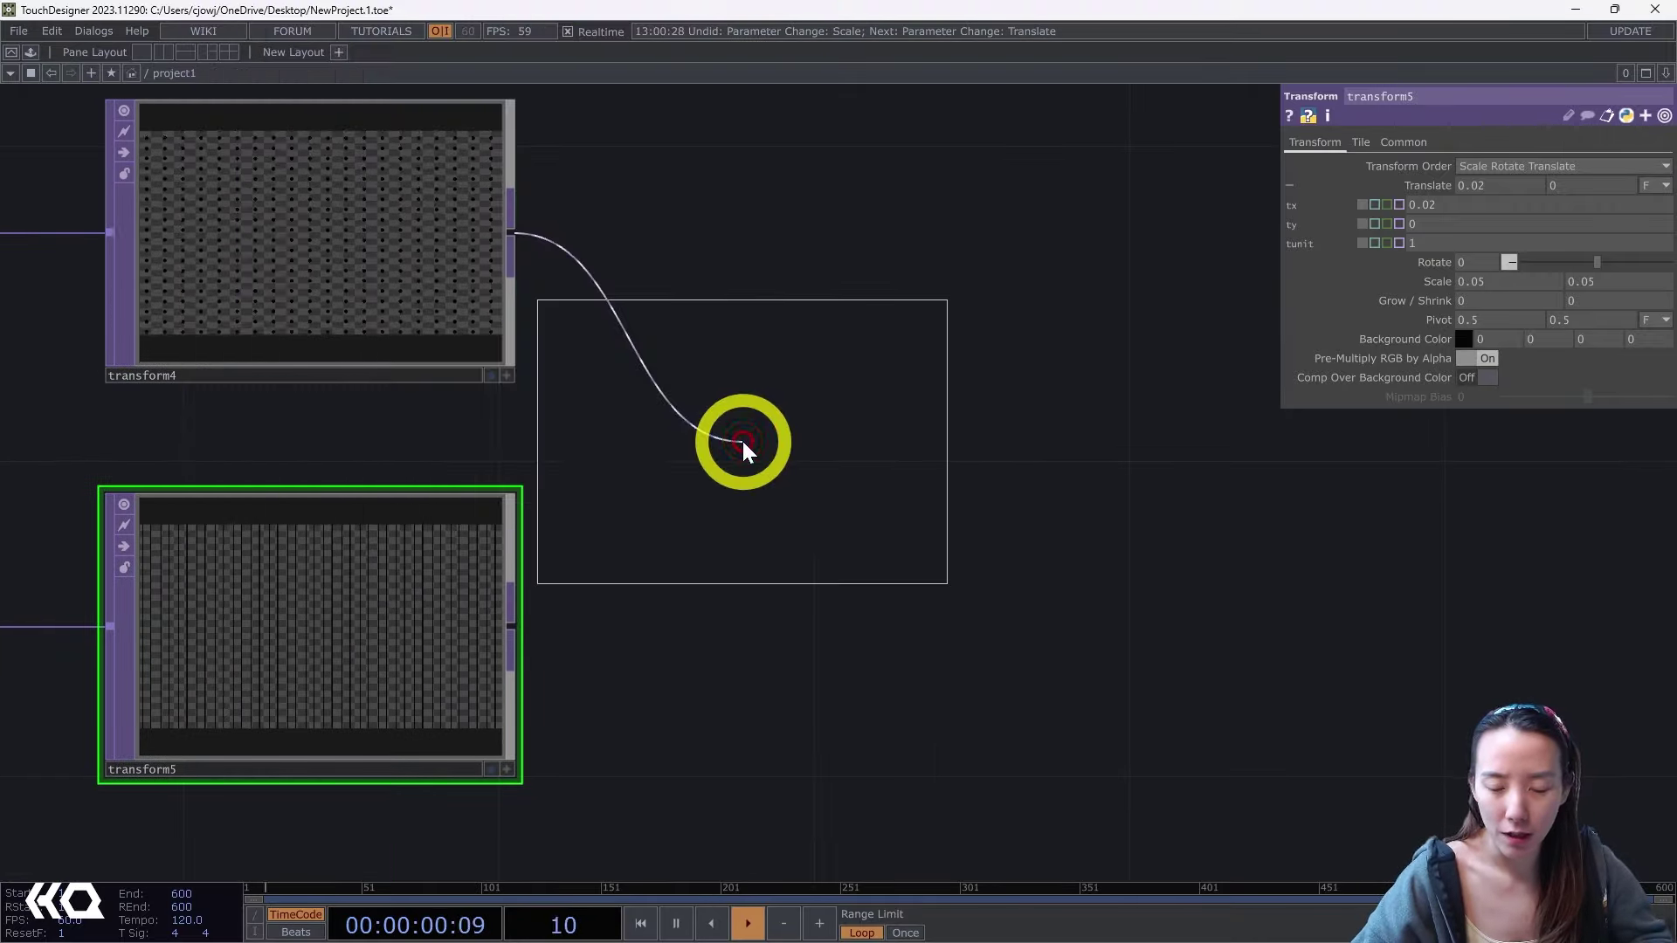
pyautogui.click(860, 475)
pyautogui.moveTo(513, 625); pyautogui.dragTo(661, 500)
pyautogui.moveTo(684, 690); pyautogui.dragTo(414, 694)
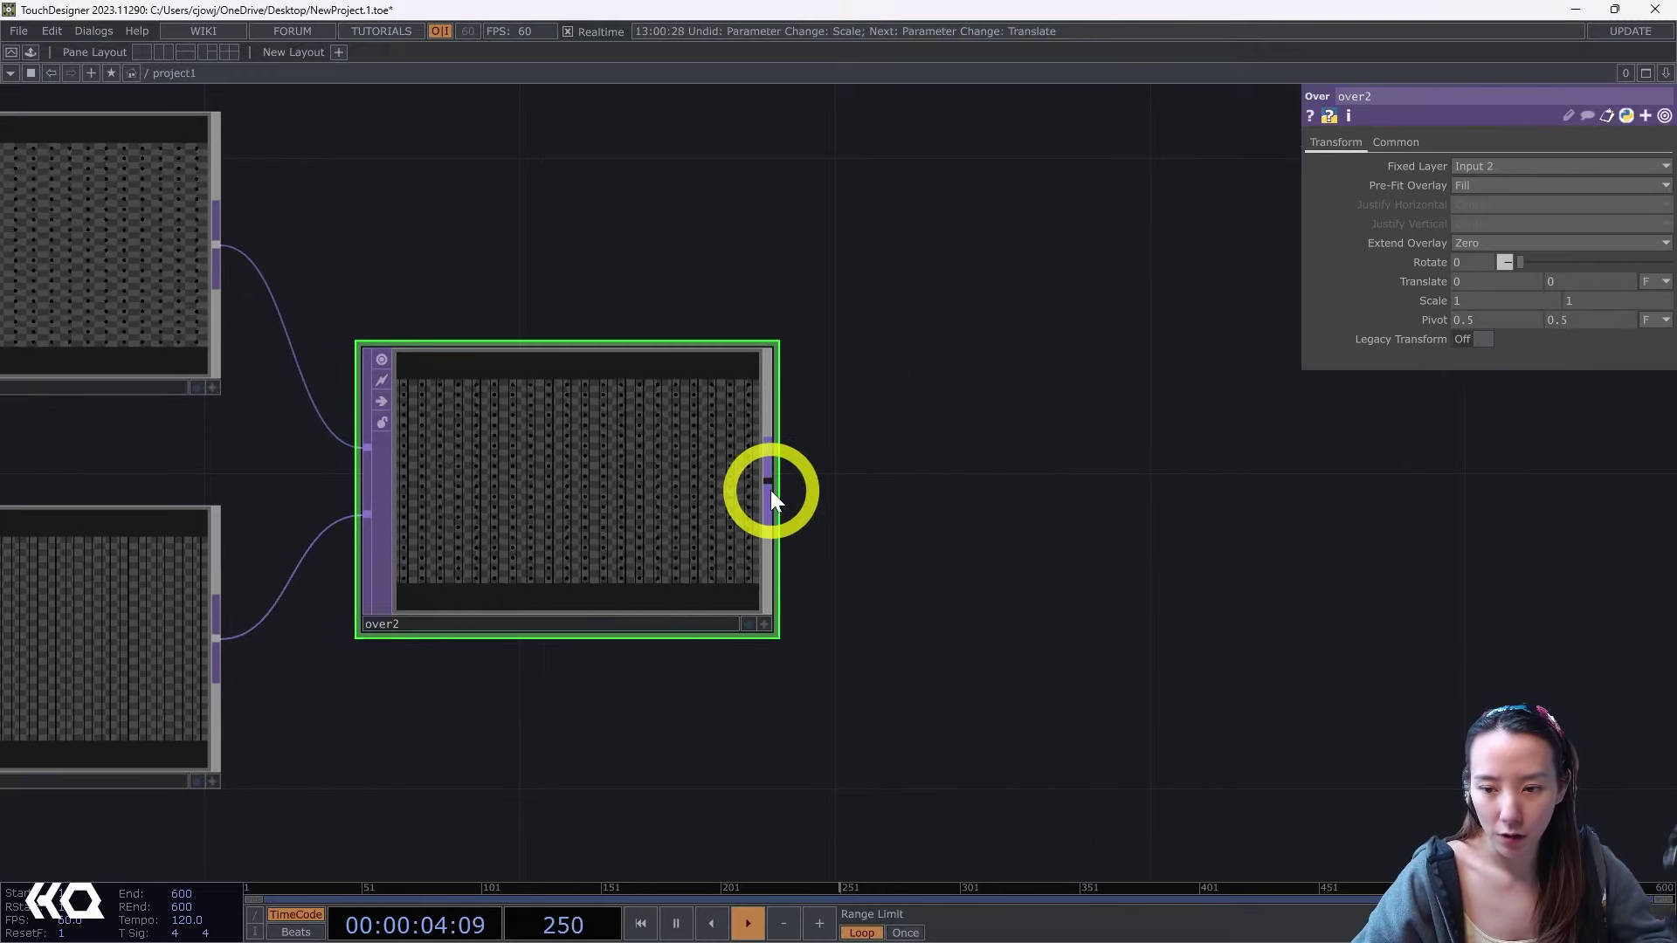
# Add a Null TOP after over2 and rename it OUT.
pyautogui.rightClick(771, 490)
pyautogui.write('nu')
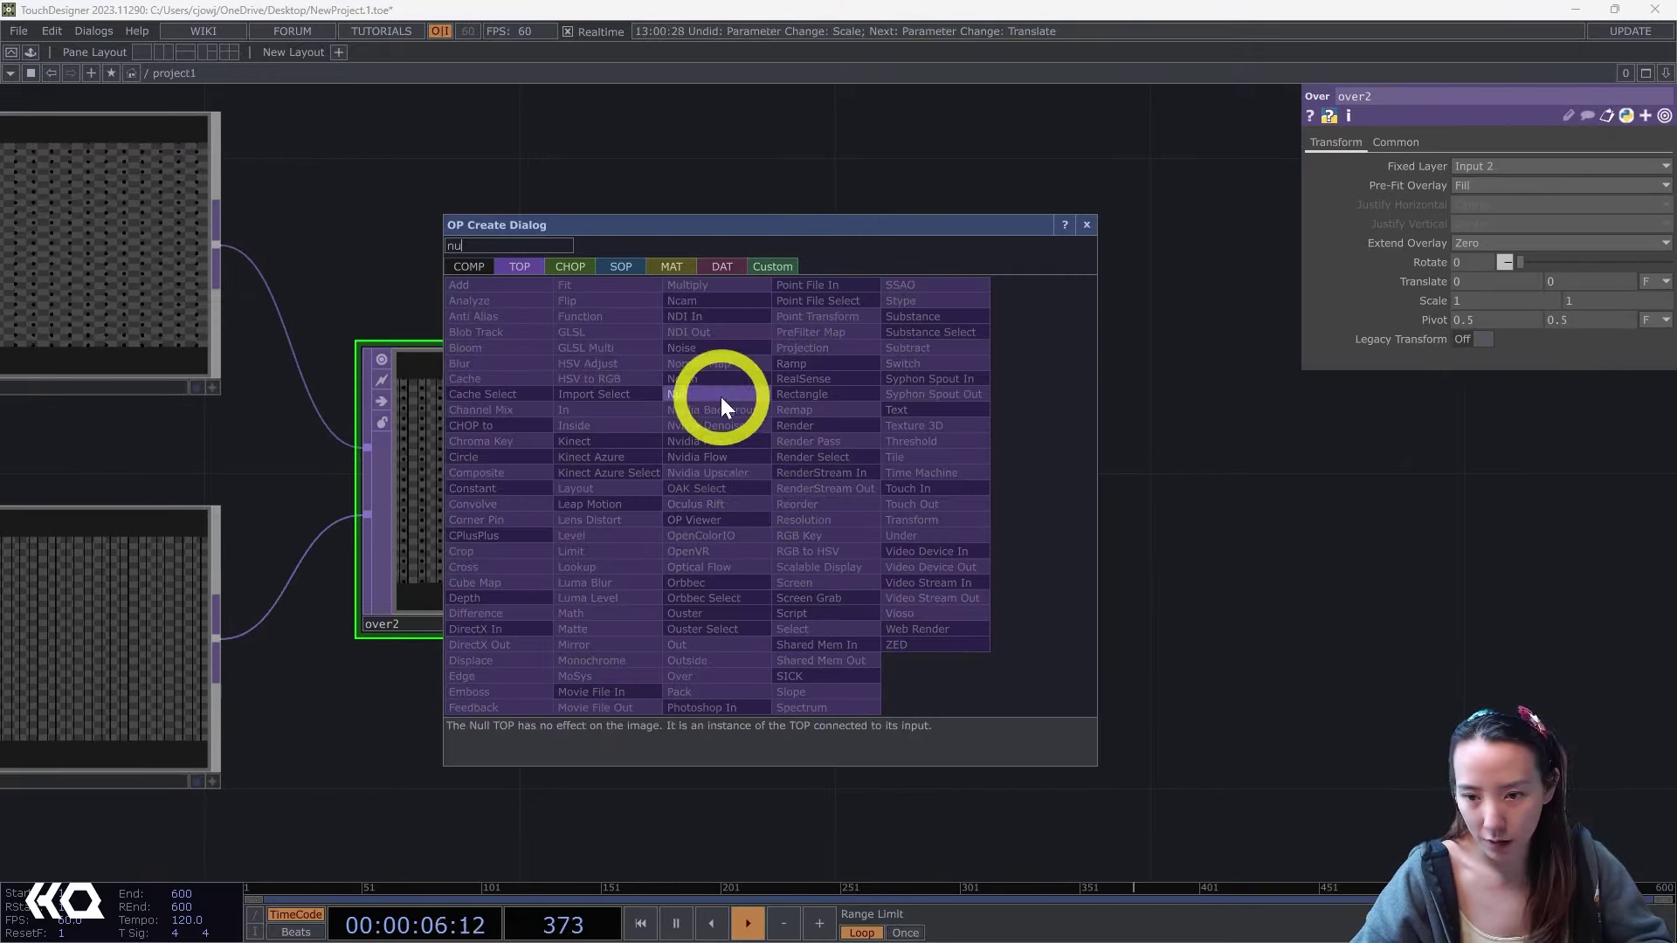
pyautogui.click(722, 395)
pyautogui.click(1122, 481)
pyautogui.moveTo(1075, 690); pyautogui.dragTo(872, 642)
pyautogui.click(857, 629)
pyautogui.write('OUT')
pyautogui.click(968, 729)
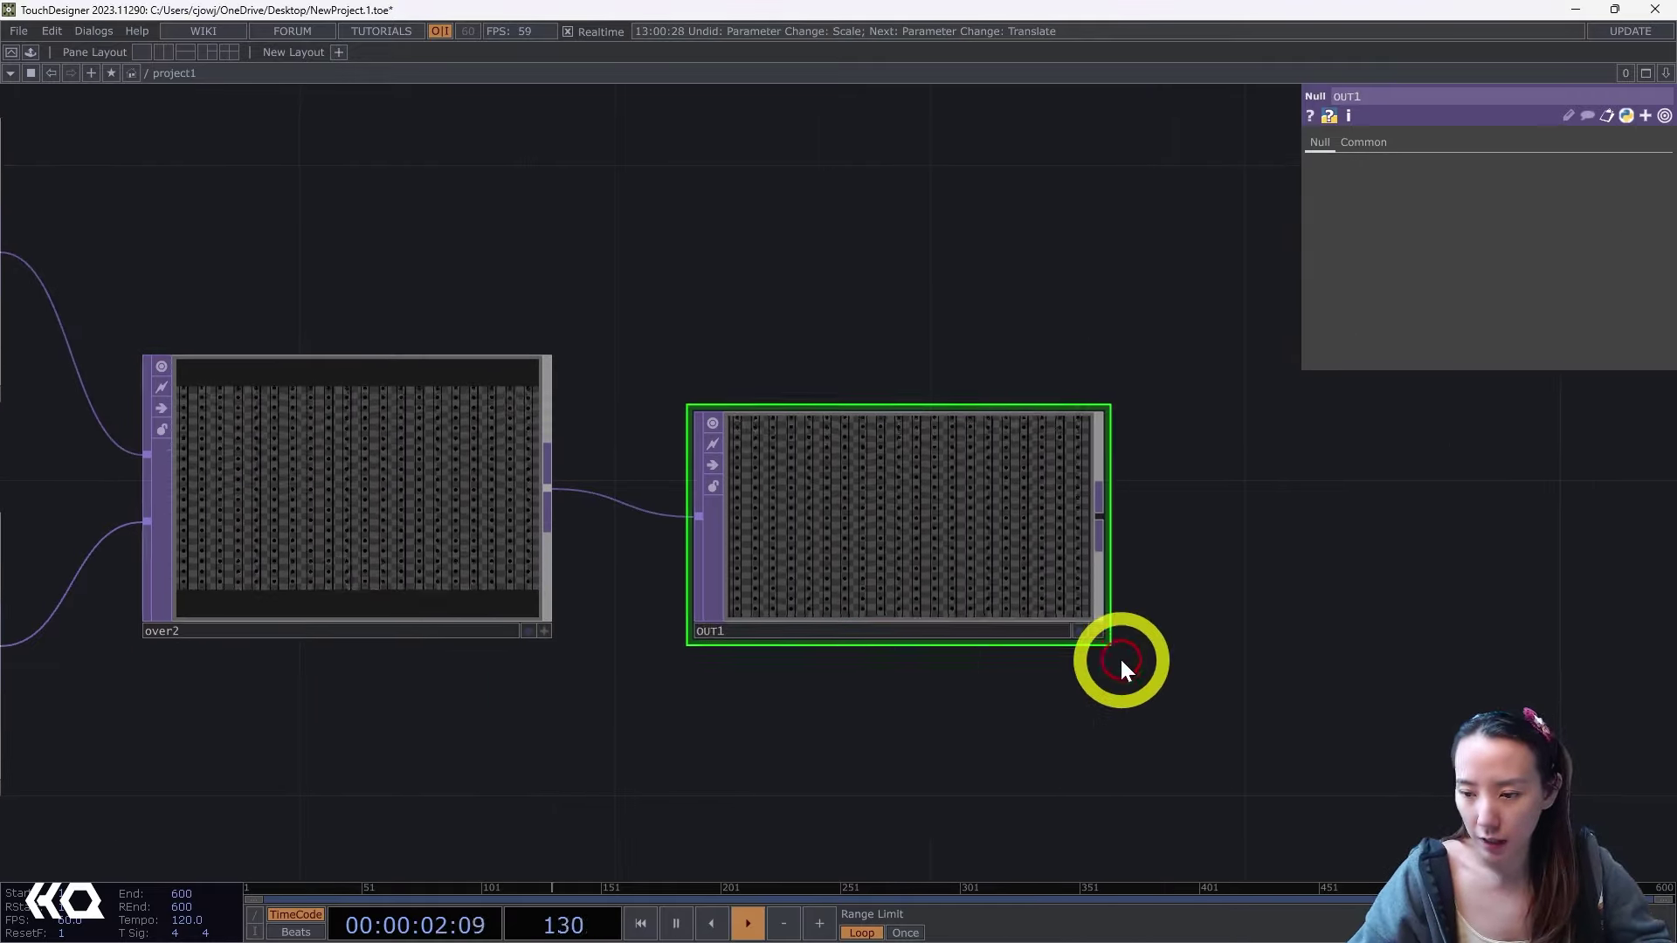
# Display OUT1 in the network background and move it farther away from over2.
pyautogui.click(1083, 629)
pyautogui.moveTo(984, 558); pyautogui.dragTo(1471, 525)
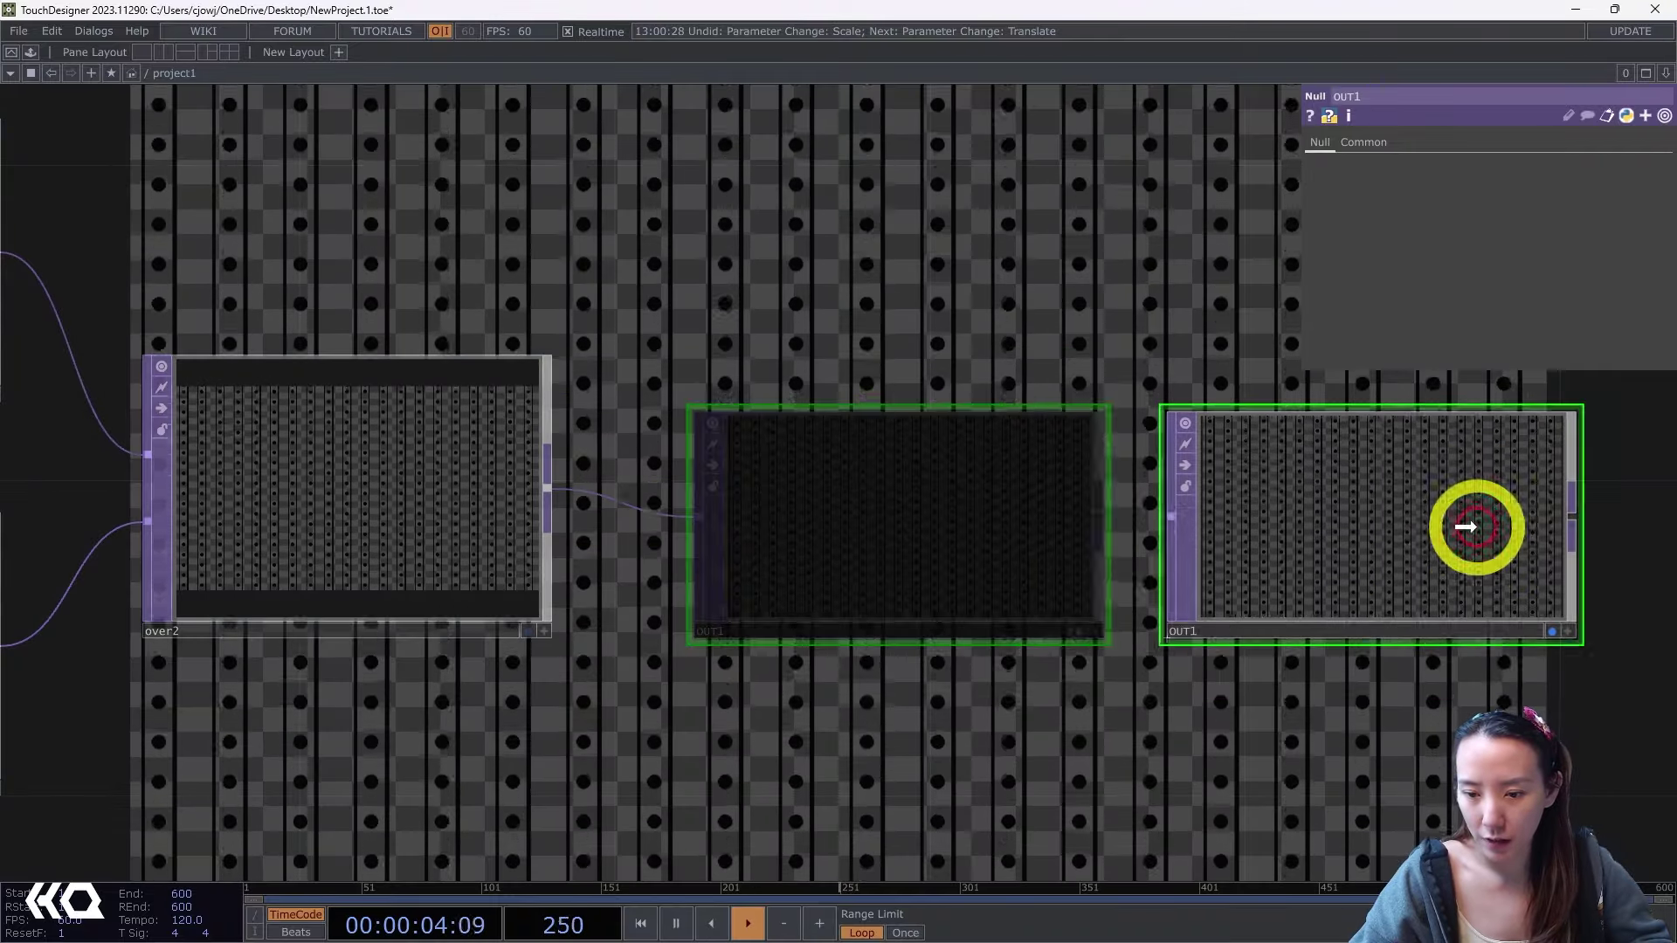
pyautogui.moveTo(909, 685); pyautogui.dragTo(1276, 498)
pyautogui.scroll(-2, 1010, 563)
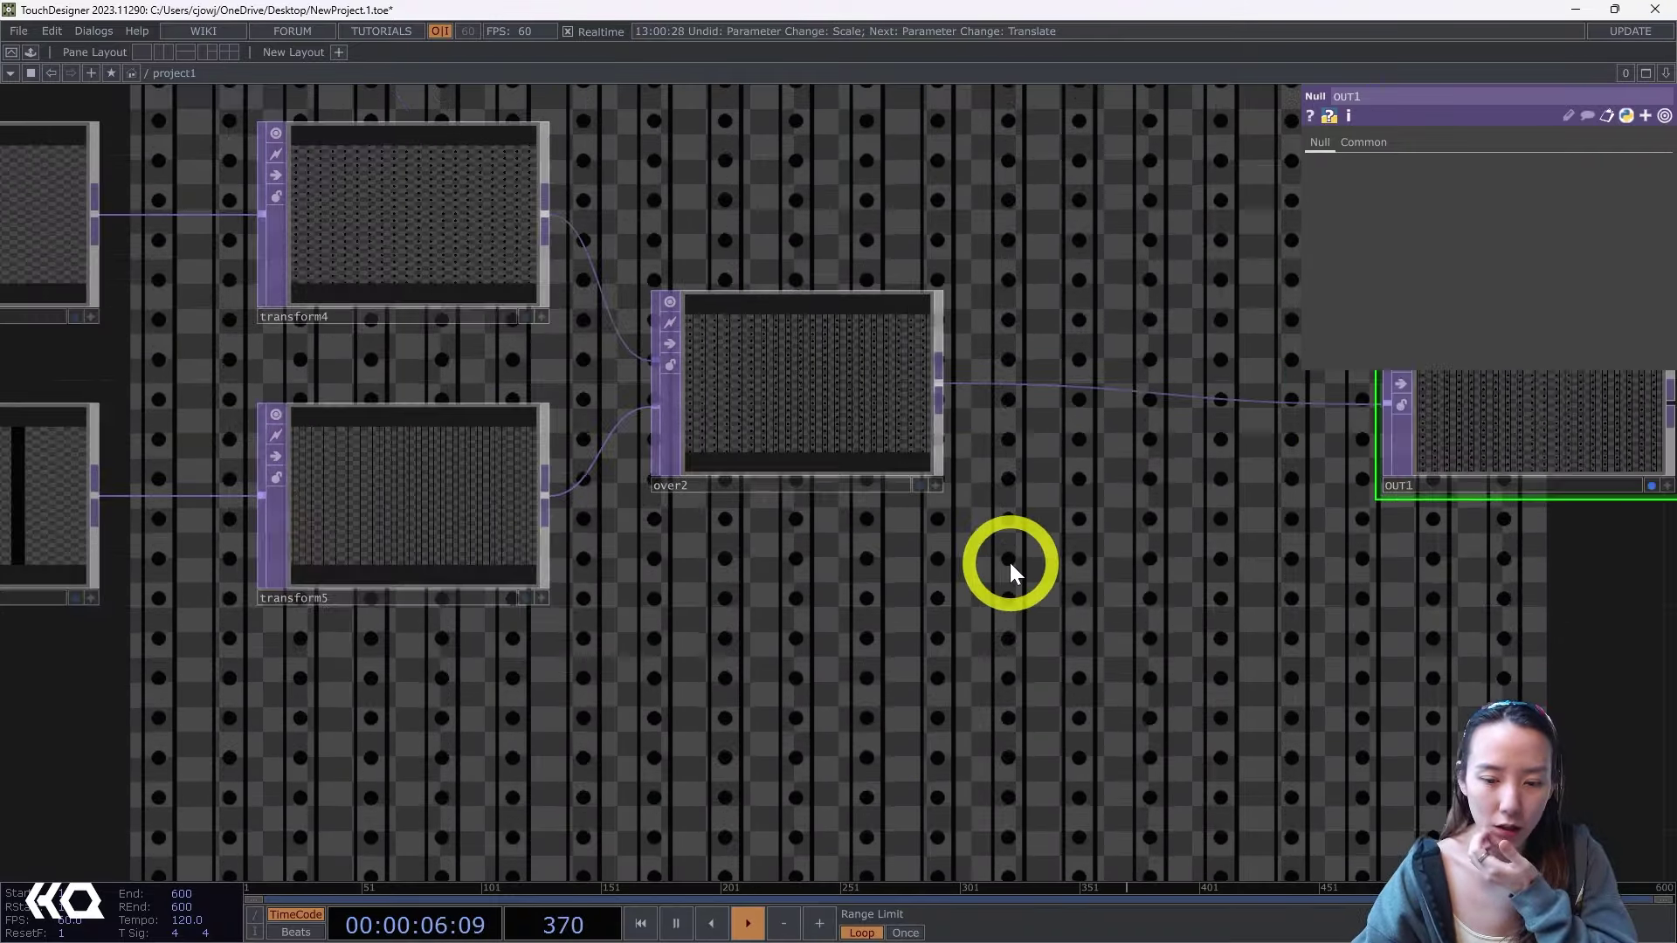
# Move transform5 slightly away from over2 and set its scale to .1 horizontally and .37 vertically.
pyautogui.scroll(5, 454, 540)
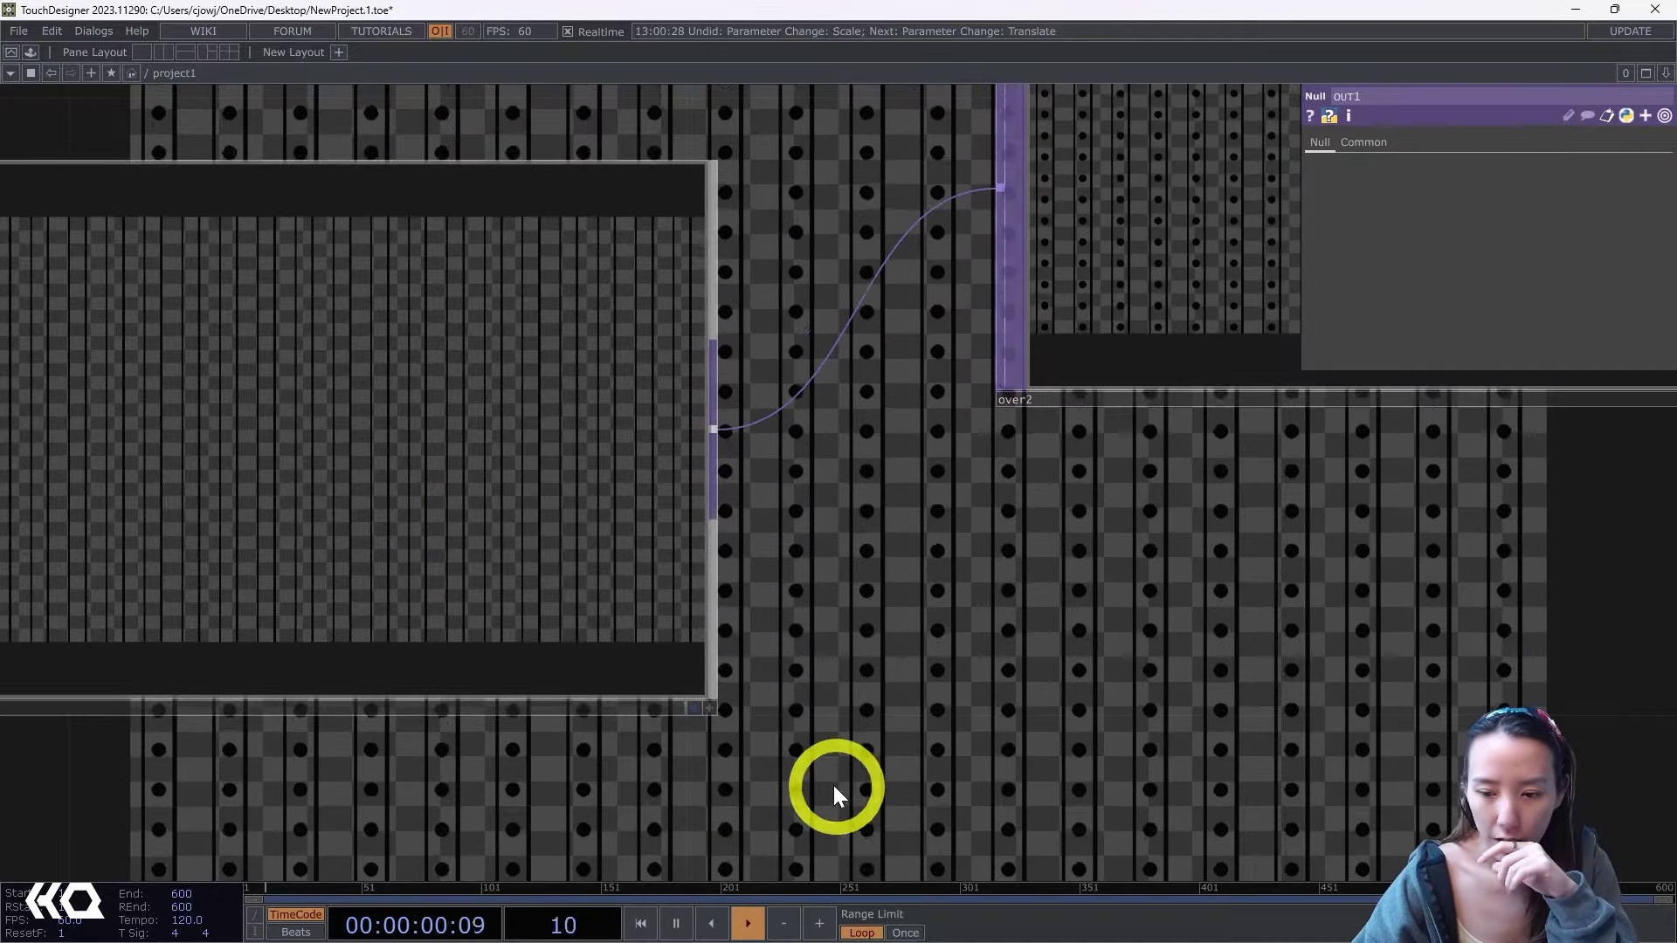
pyautogui.moveTo(820, 783); pyautogui.dragTo(678, 730)
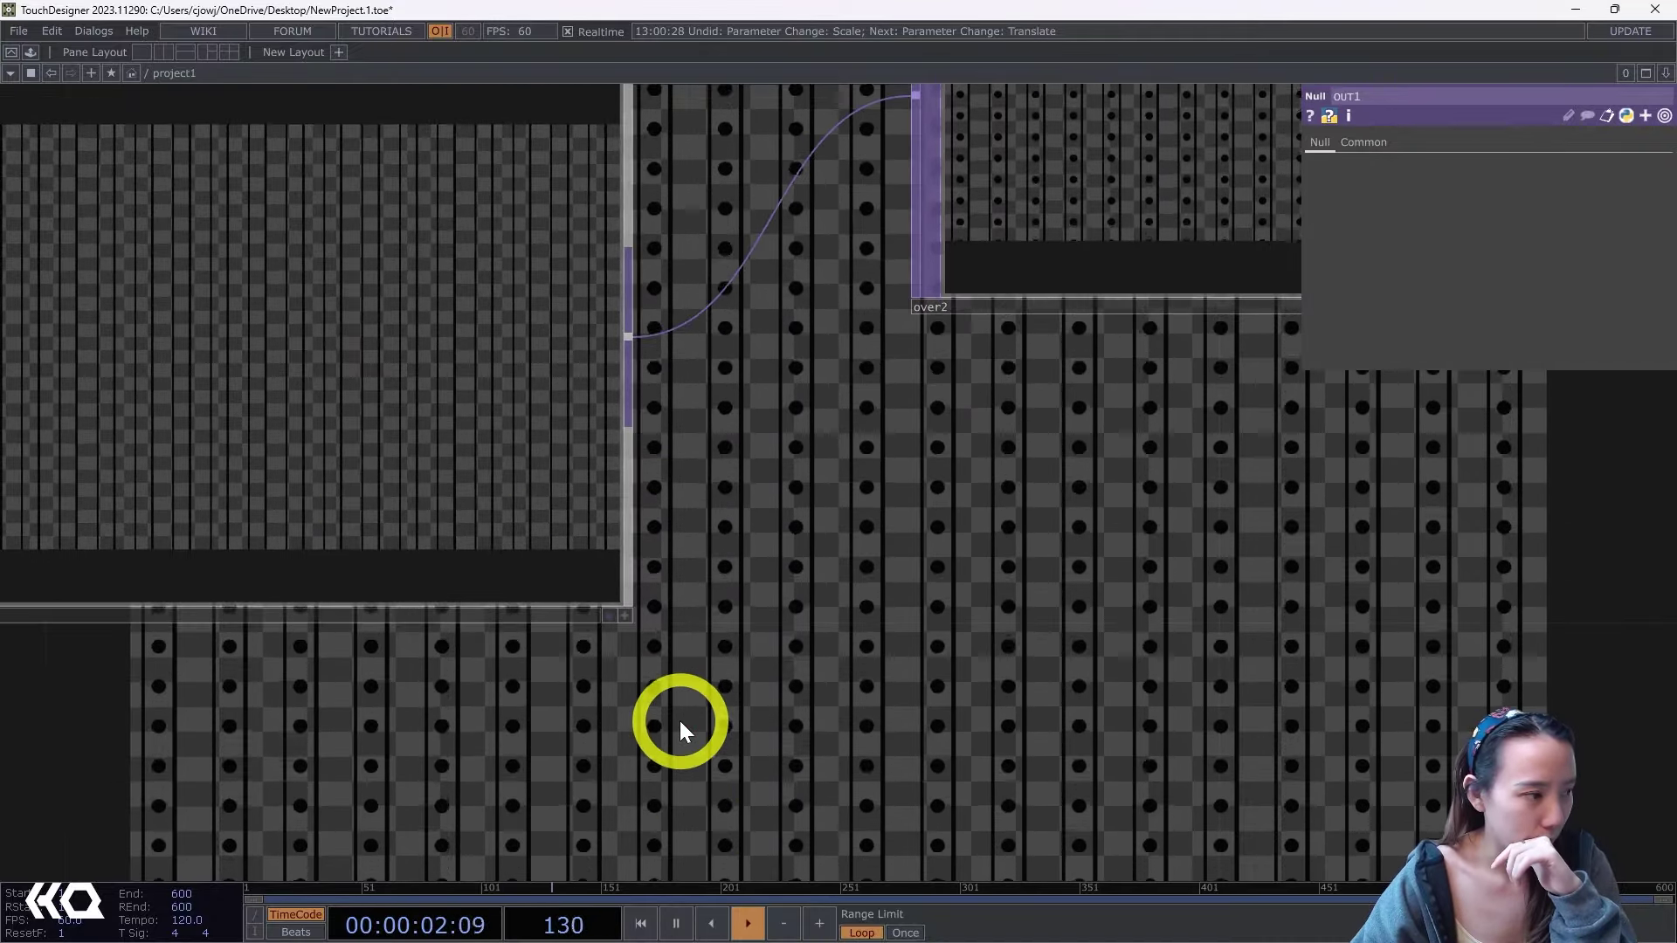
pyautogui.scroll(-3, 677, 718)
pyautogui.click(627, 652)
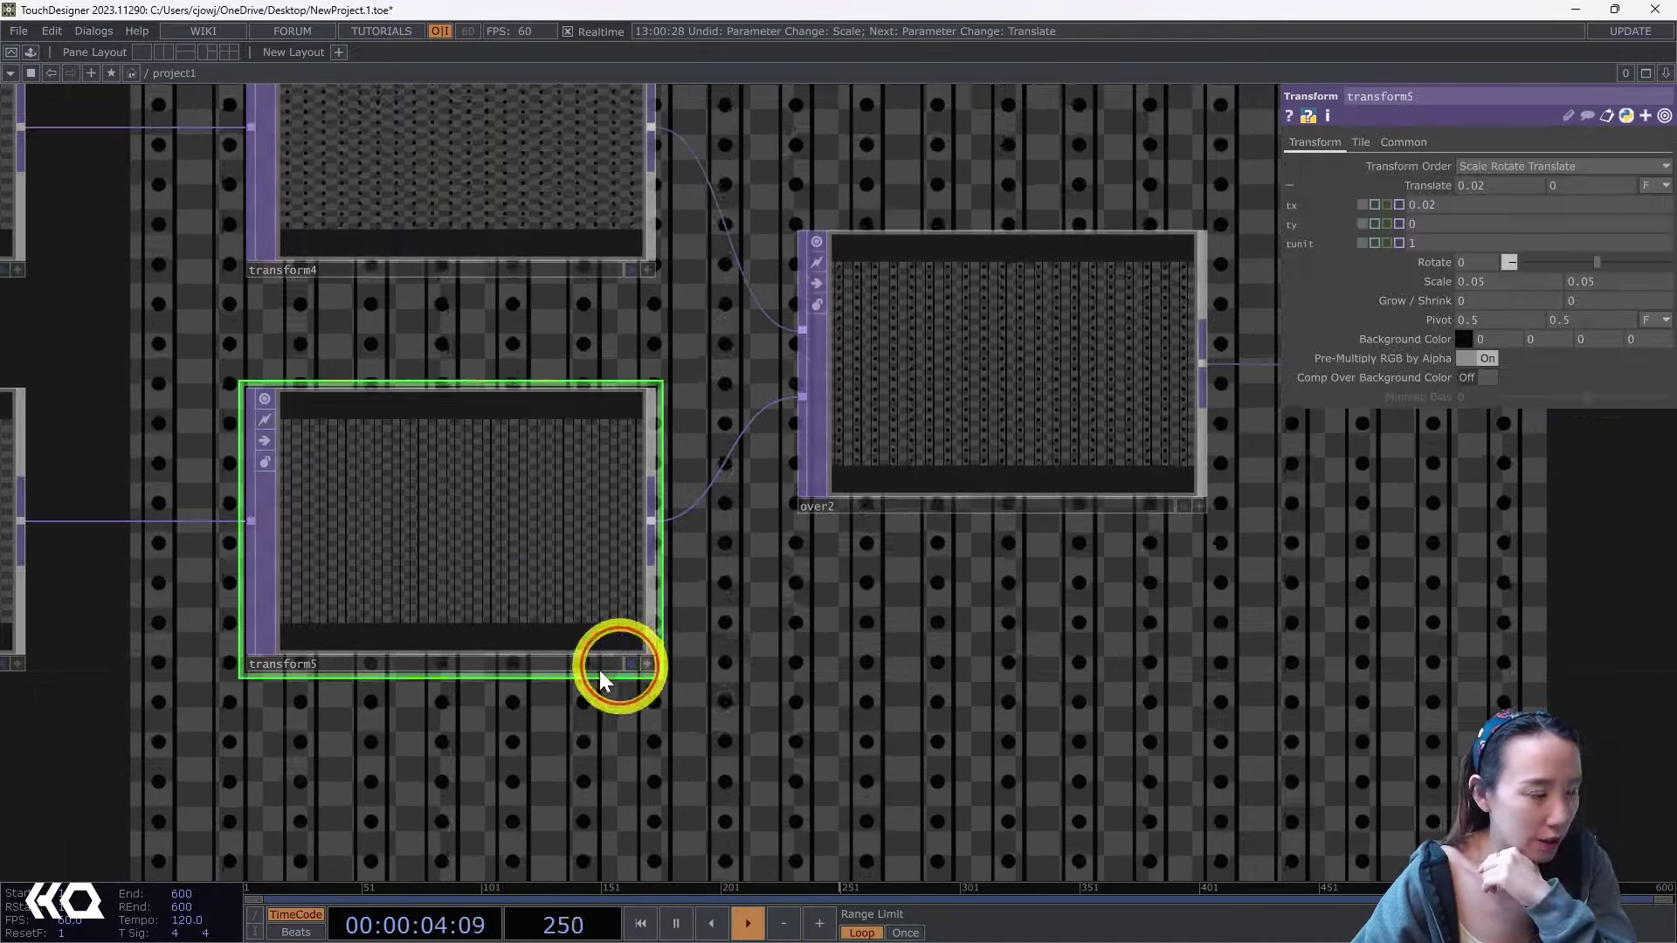
pyautogui.moveTo(591, 673); pyautogui.dragTo(514, 673)
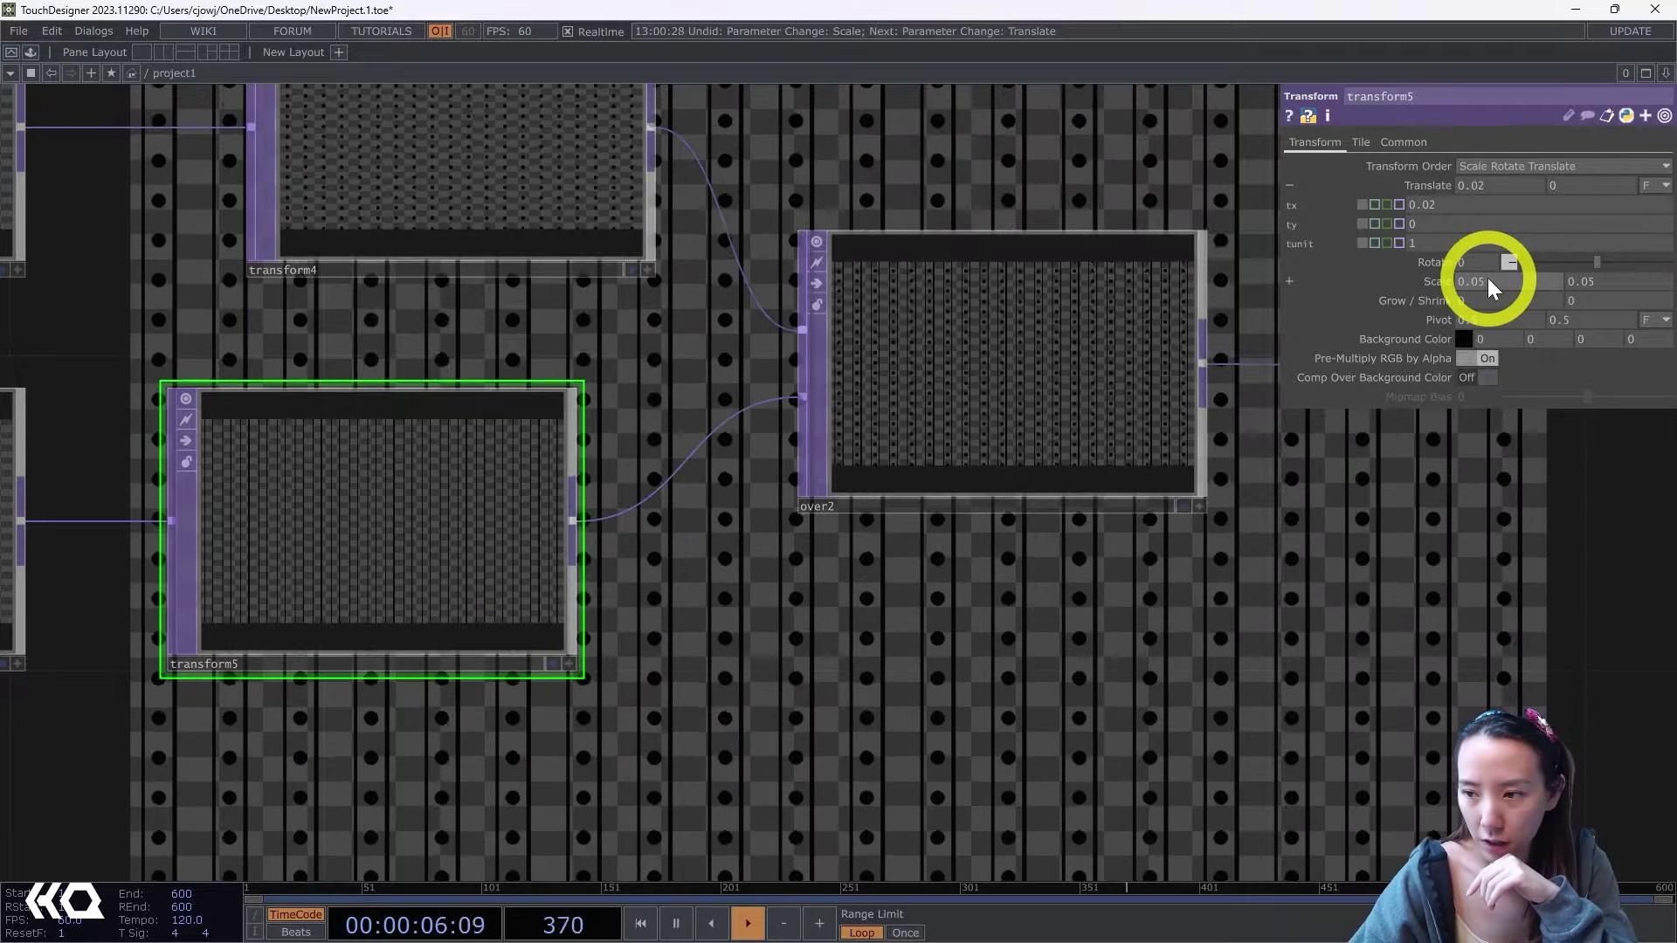
pyautogui.moveTo(1486, 278); pyautogui.dragTo(1574, 290, button='middle')
pyautogui.click(1576, 278)
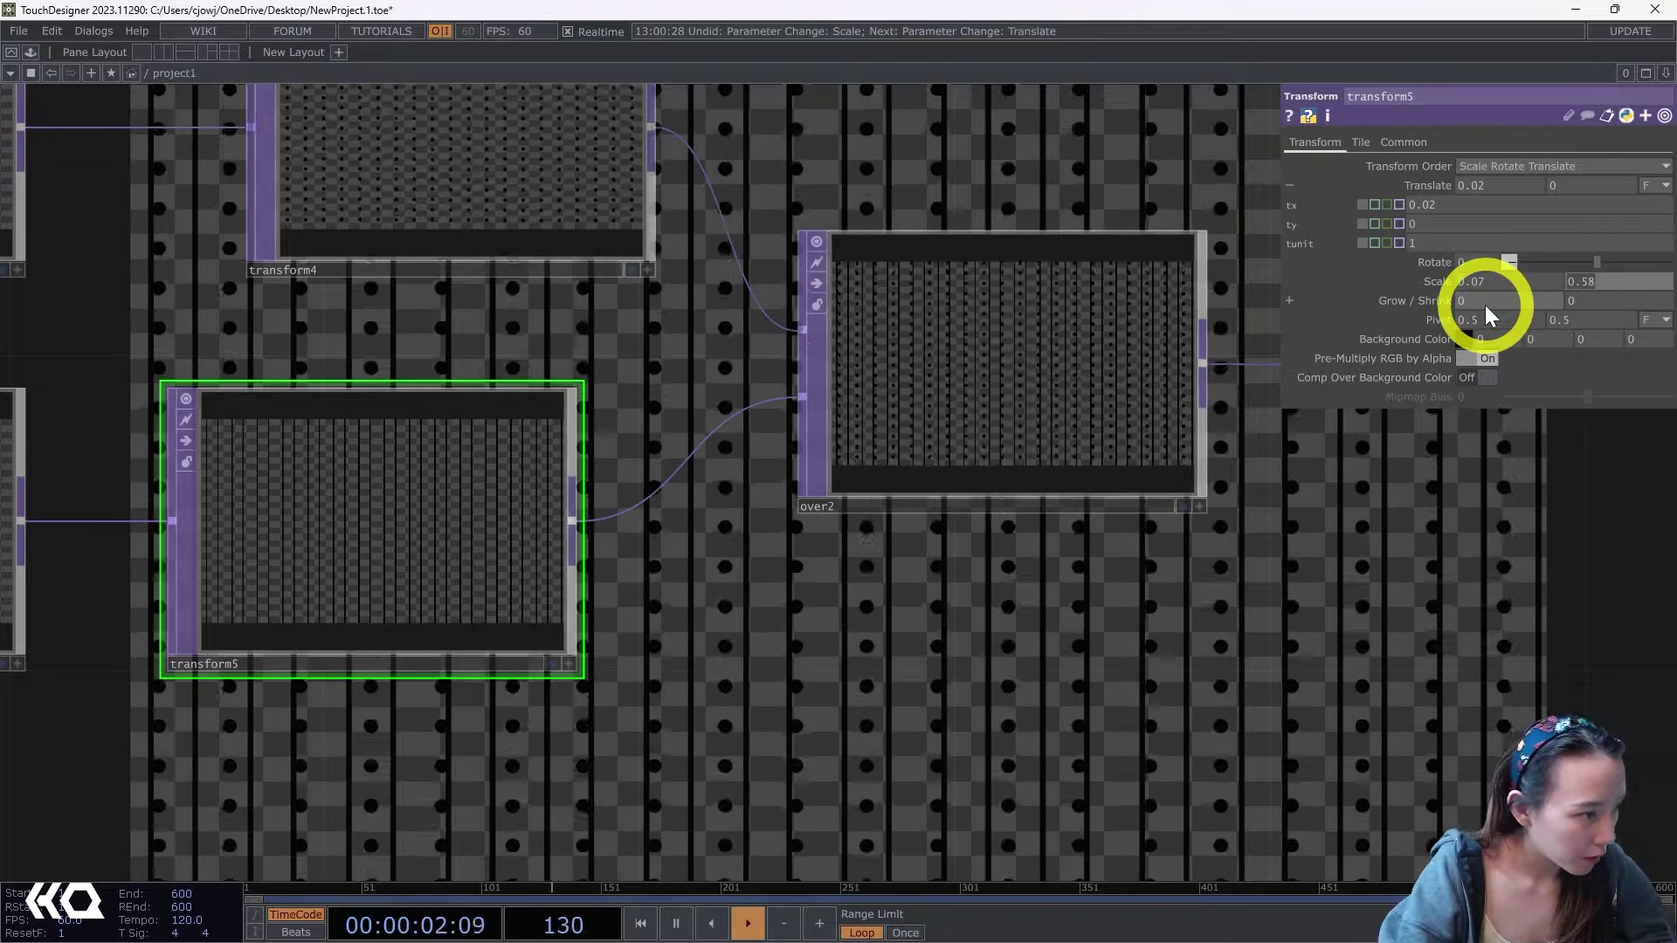
pyautogui.write('.37')
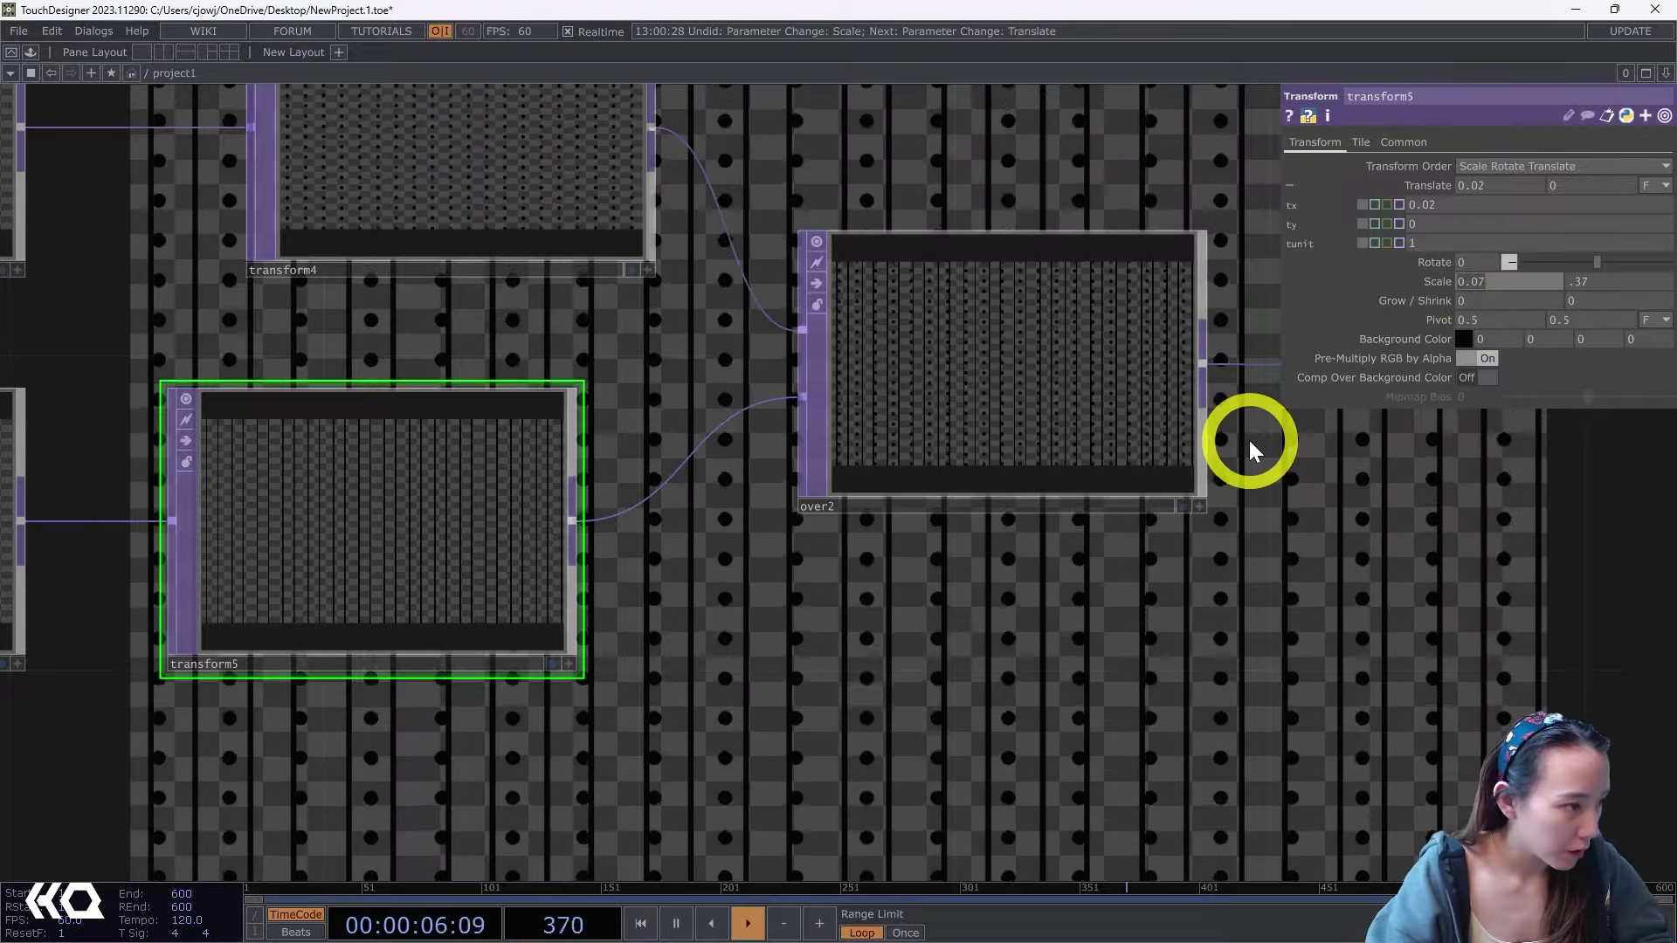
pyautogui.write('.1')
pyautogui.press('Return')
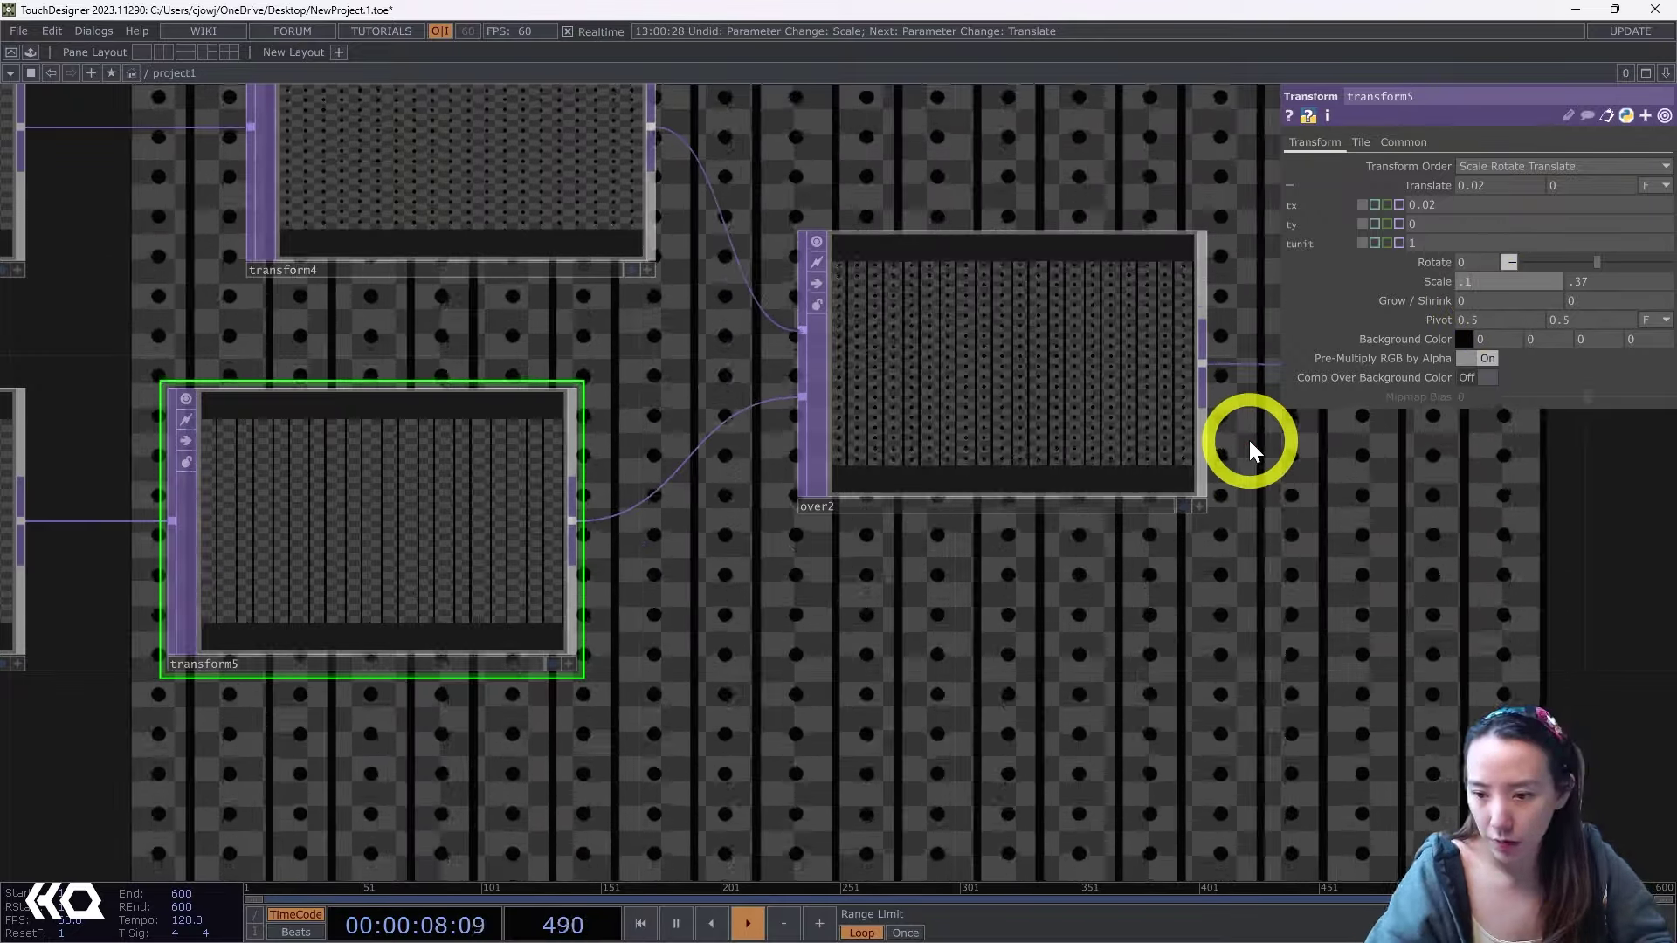
# Set circle1's radius to 0.091 in both directions and rectangle3's border width to 0.08.
pyautogui.moveTo(1157, 663); pyautogui.dragTo(777, 554)
pyautogui.click(337, 180)
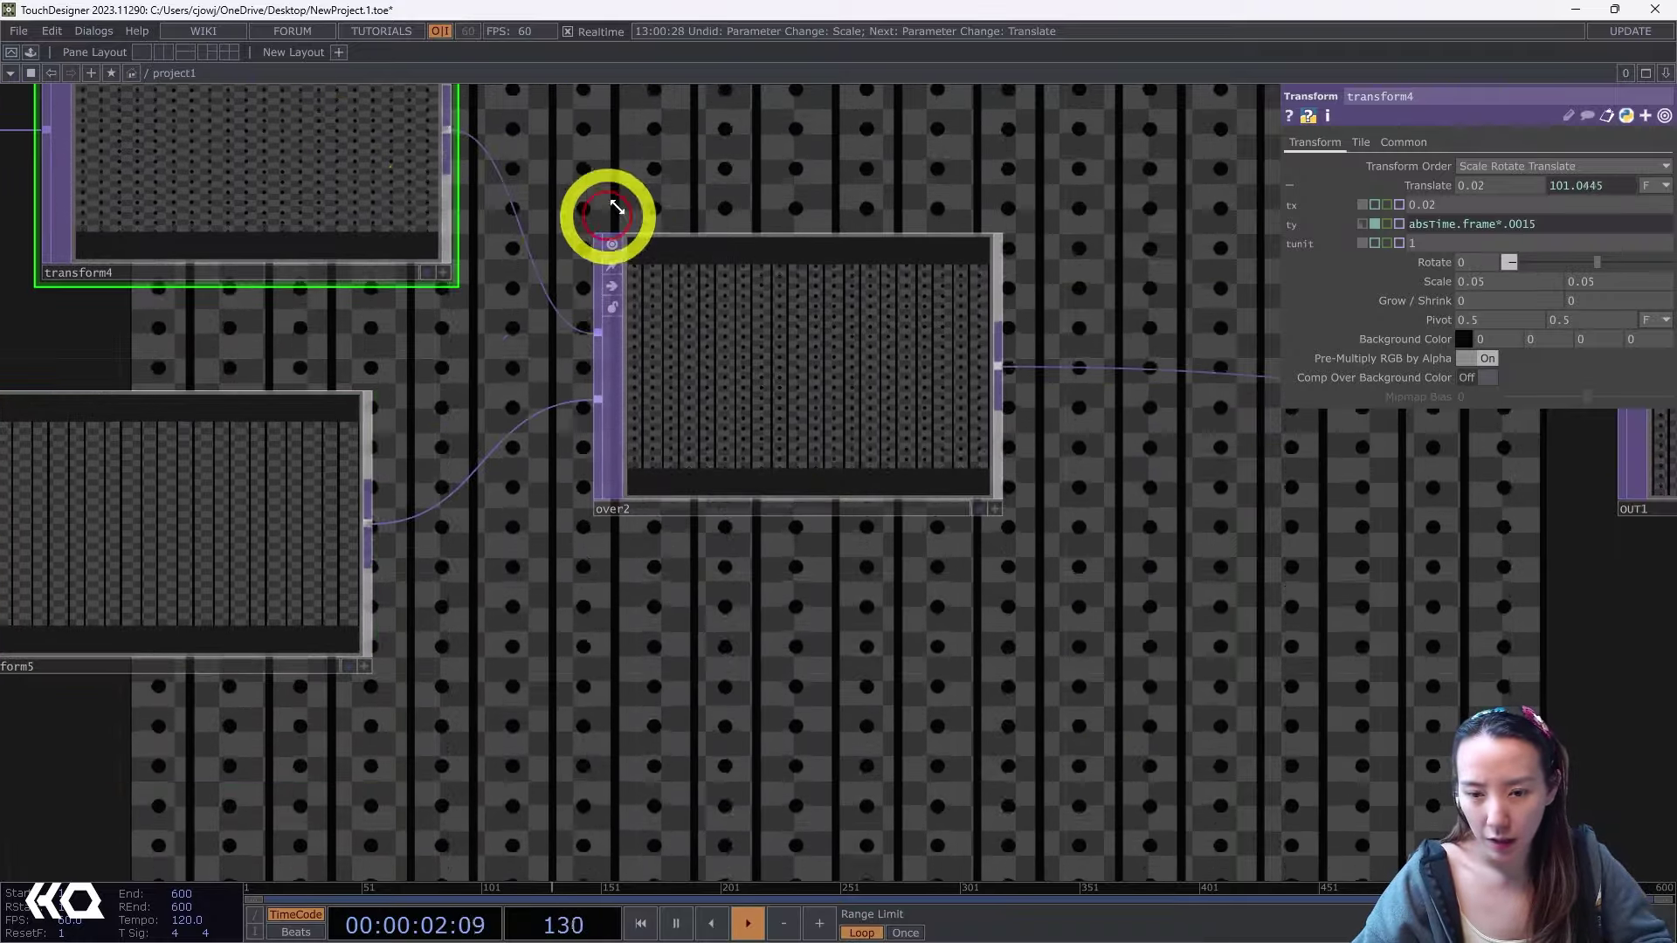
pyautogui.moveTo(677, 212); pyautogui.dragTo(845, 476)
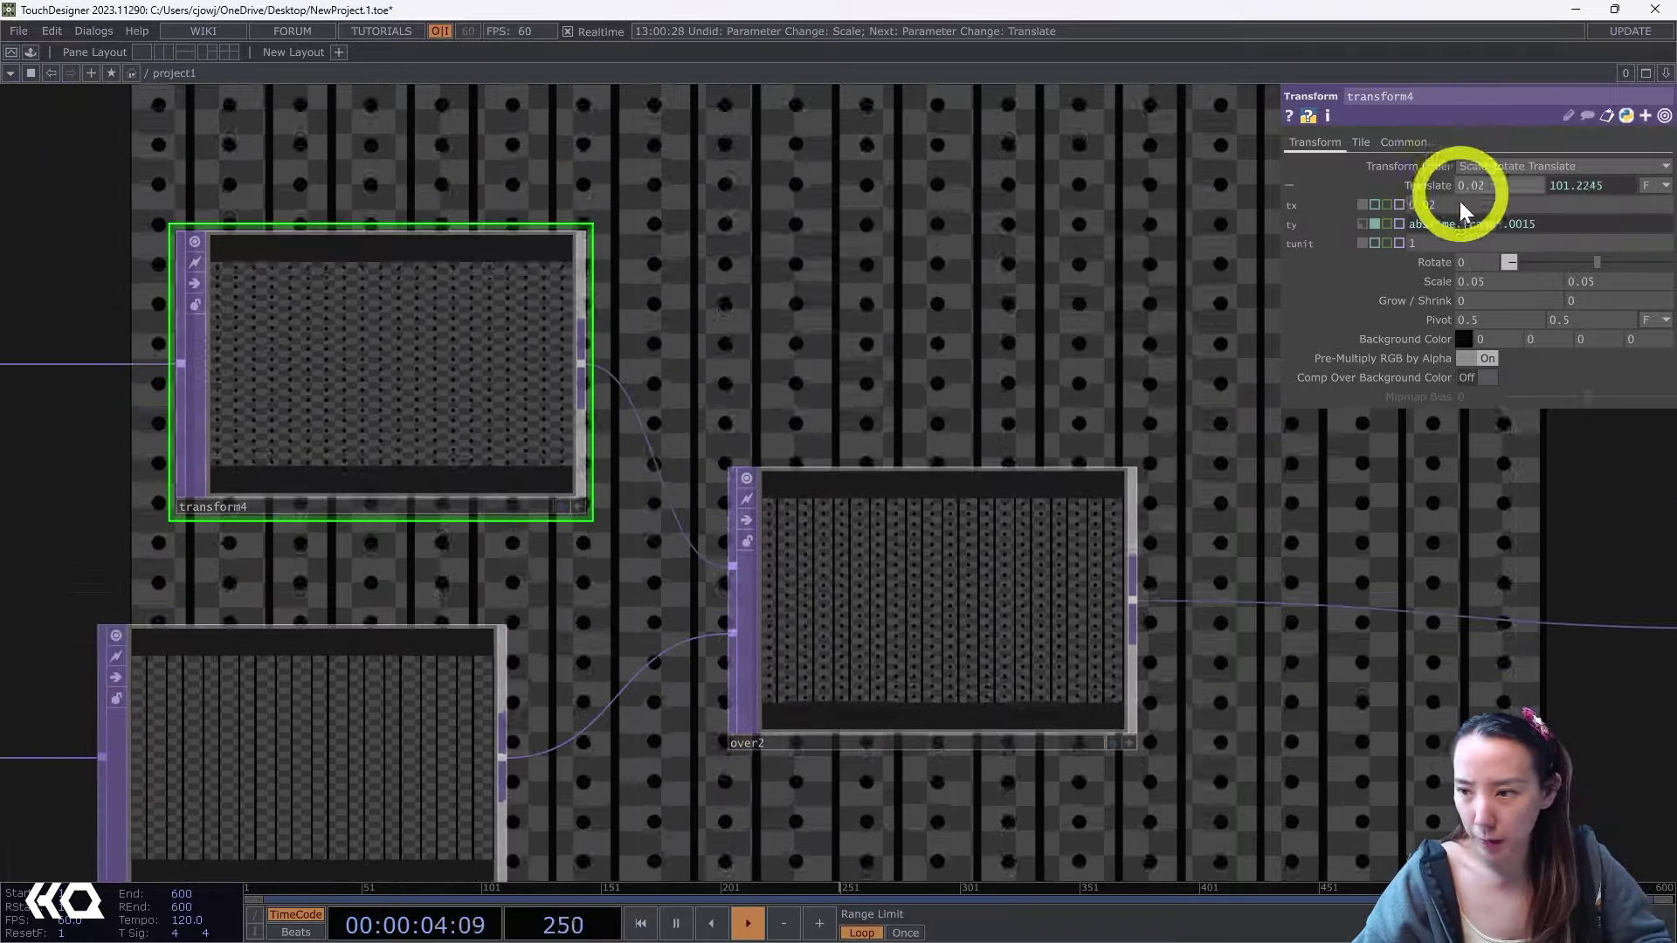
pyautogui.scroll(2, 838, 341)
pyautogui.scroll(-5, 825, 343)
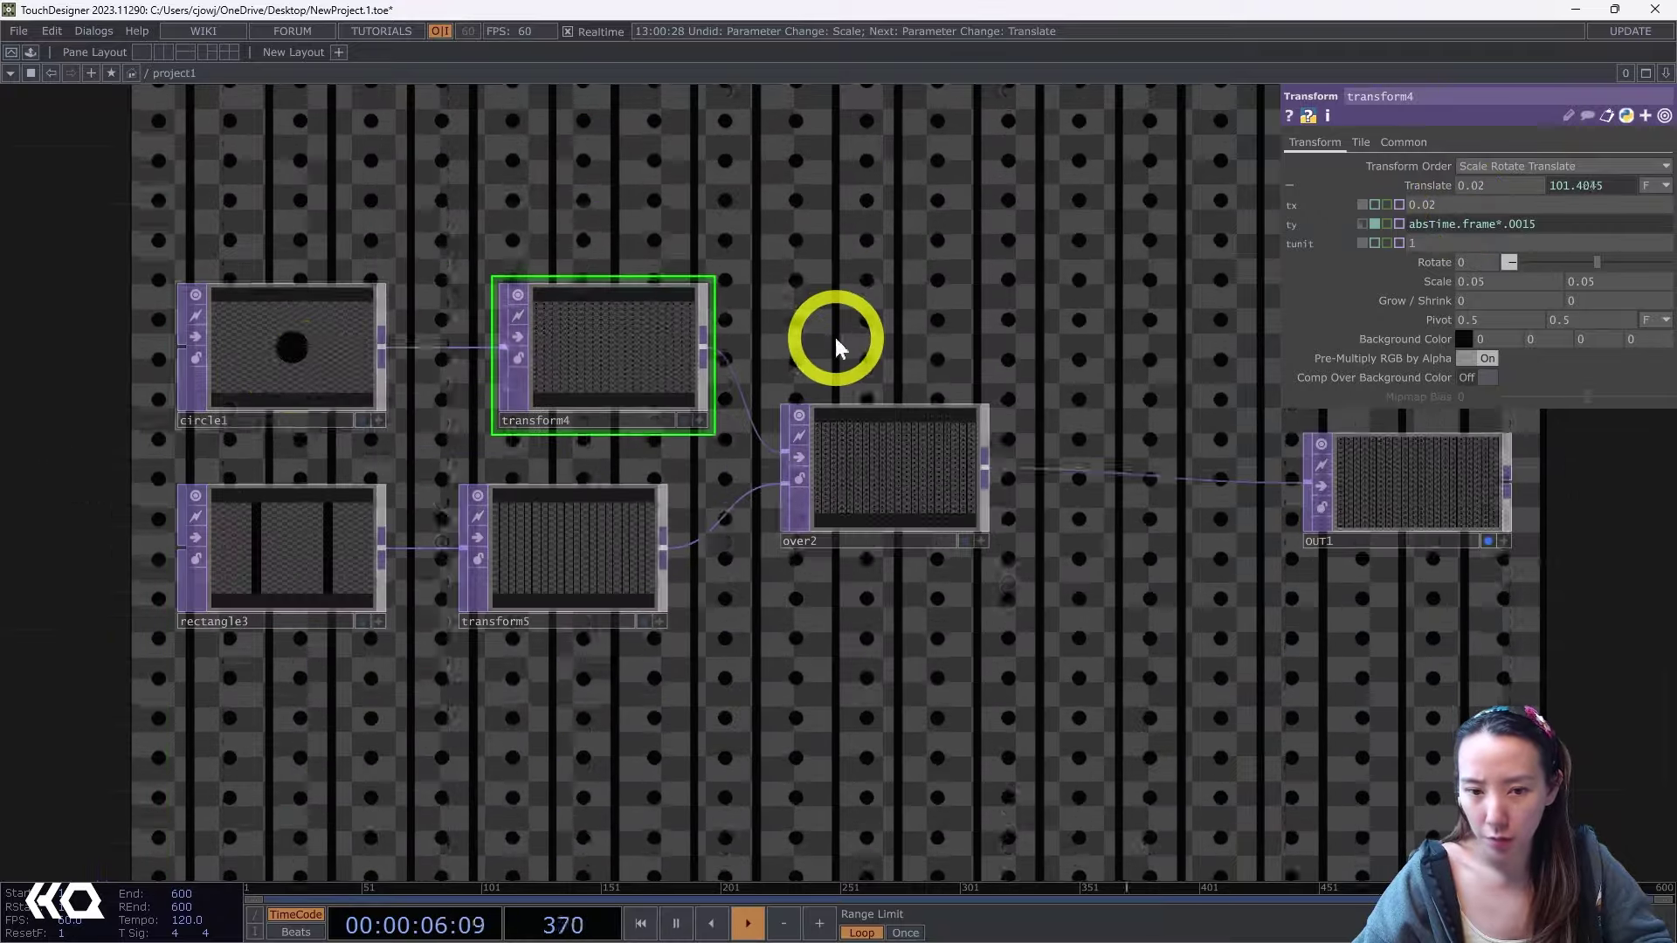
pyautogui.click(262, 363)
pyautogui.moveTo(1451, 172); pyautogui.dragTo(992, 250, button='middle')
pyautogui.moveTo(861, 329); pyautogui.dragTo(996, 320)
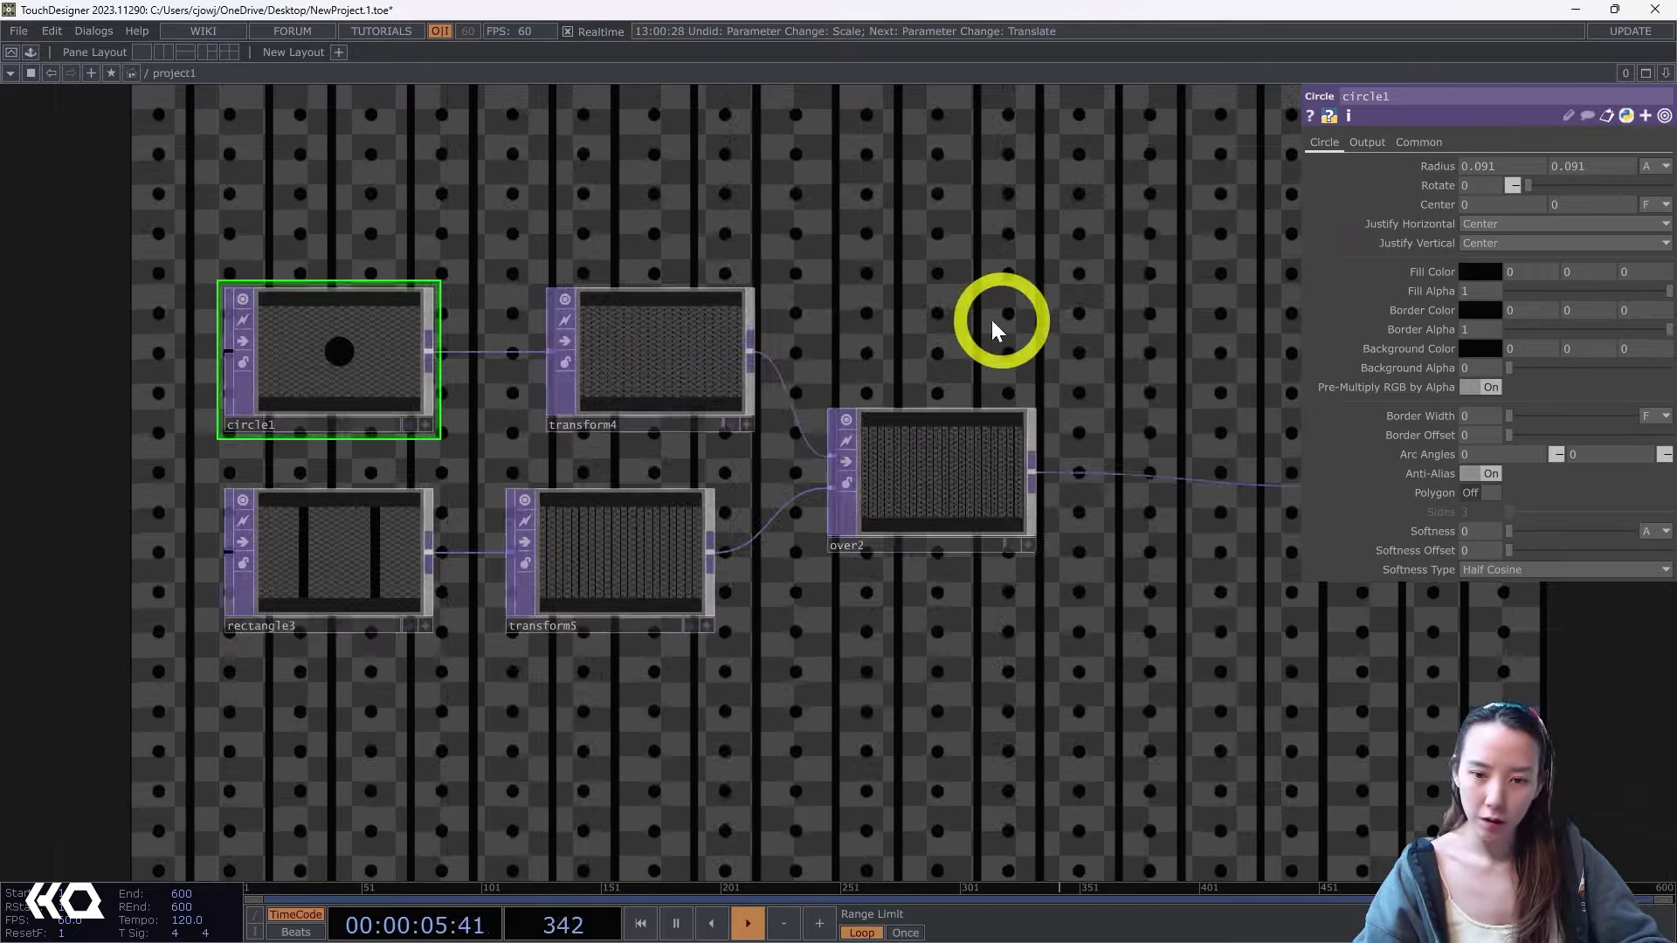
pyautogui.click(365, 537)
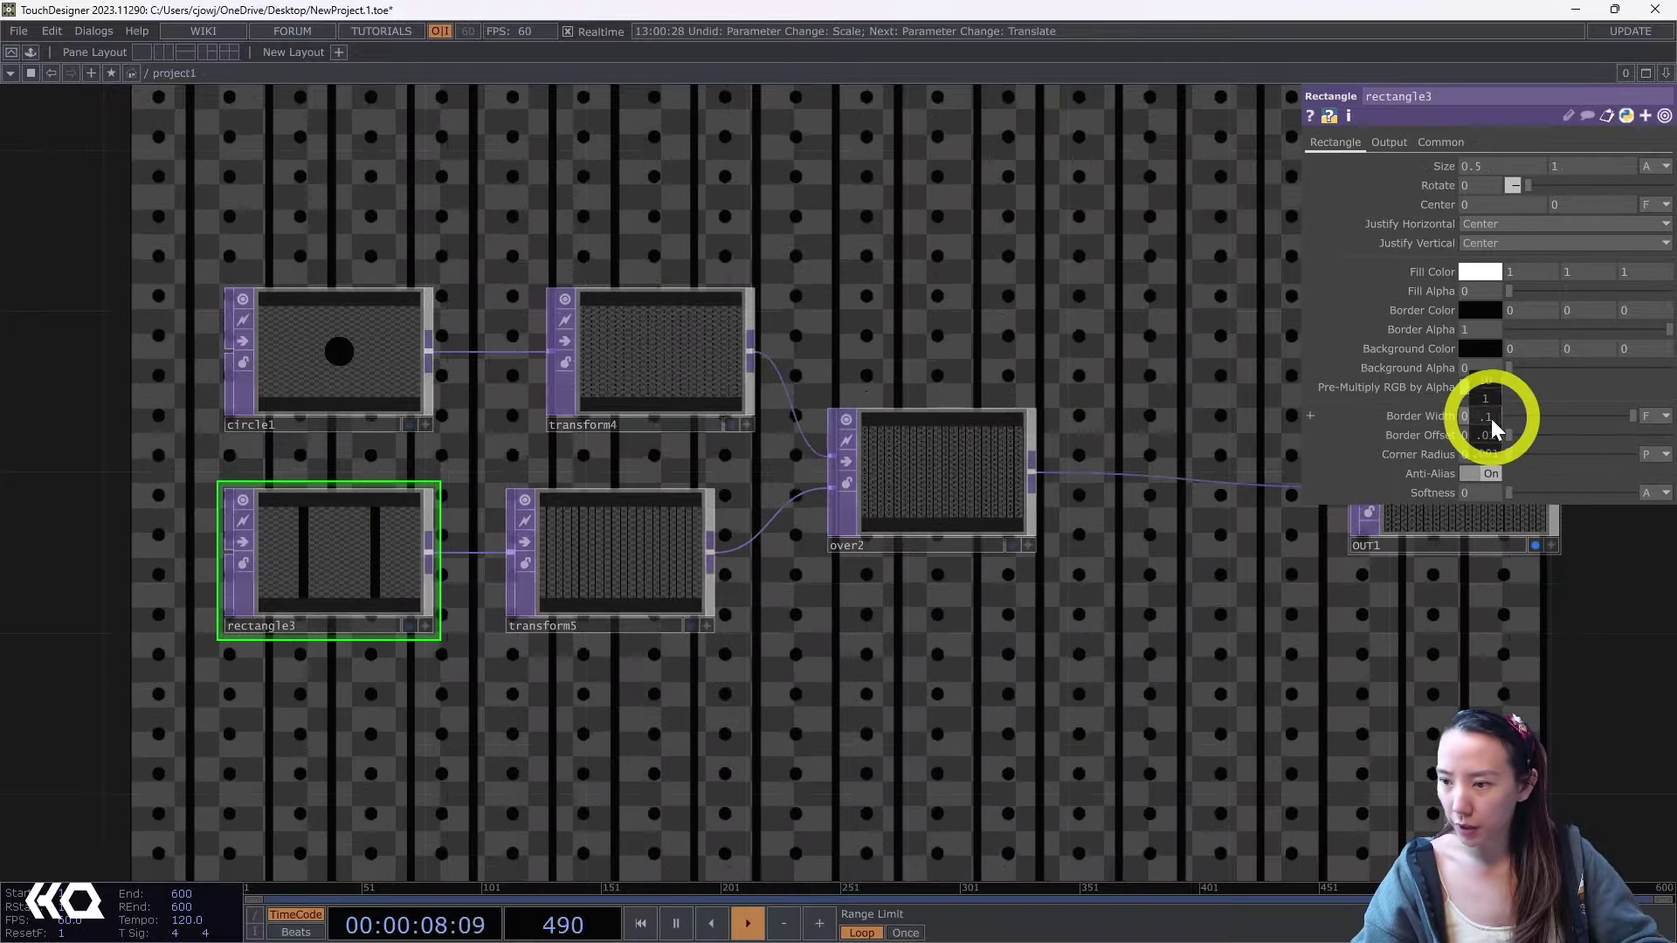
pyautogui.moveTo(1490, 416)
pyautogui.mouseDown(button='middle')
pyautogui.moveTo(1492, 441)
pyautogui.moveTo(1428, 439)
pyautogui.moveTo(1481, 426)
pyautogui.mouseUp(button='middle')
# Move OUT1 farther from over2 and insert a Transform TOP on the connection between them.
pyautogui.moveTo(1029, 711); pyautogui.dragTo(780, 564)
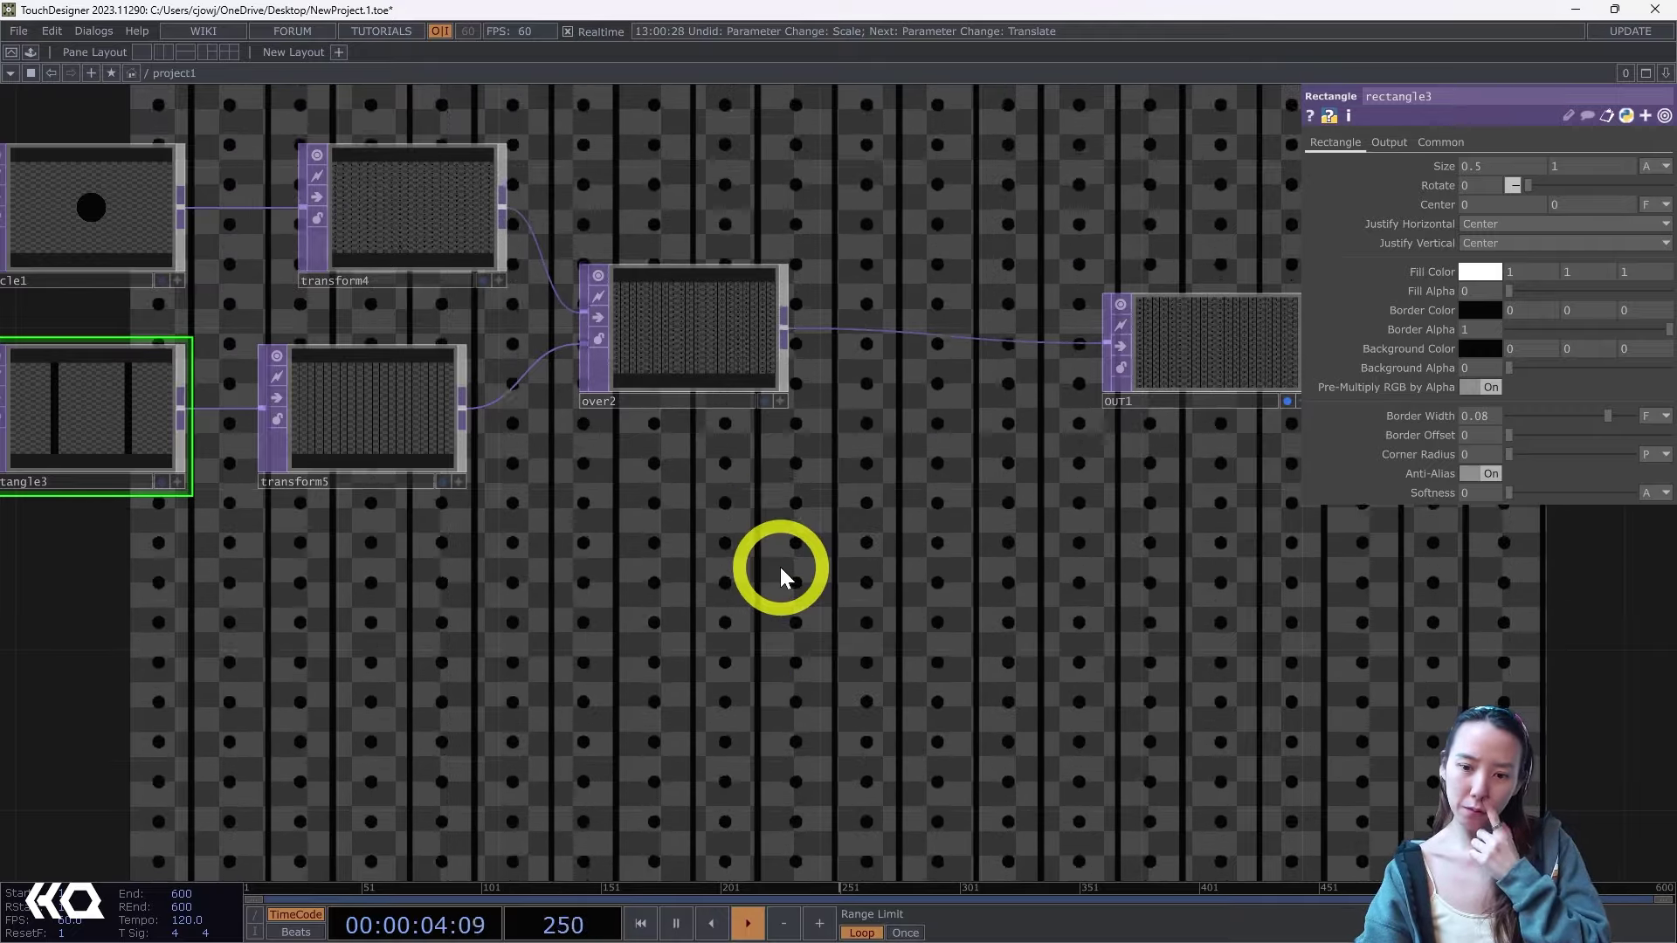
pyautogui.moveTo(654, 567); pyautogui.dragTo(438, 575)
pyautogui.moveTo(689, 526); pyautogui.dragTo(469, 571)
pyautogui.moveTo(866, 371); pyautogui.dragTo(1191, 384)
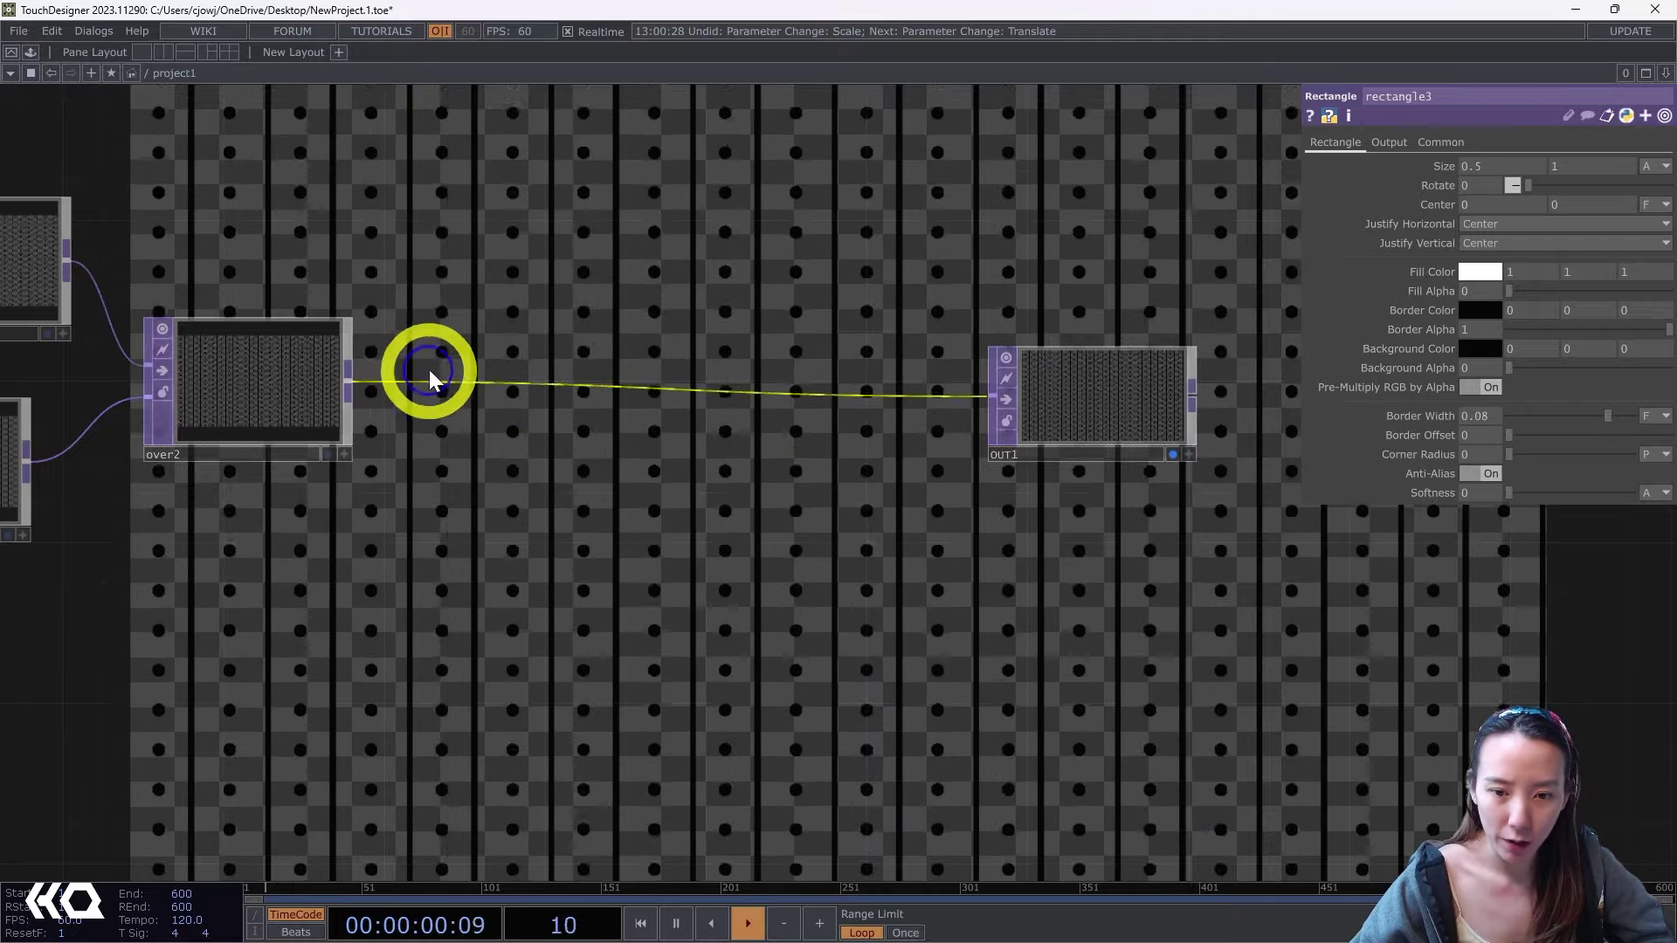
pyautogui.rightClick(419, 390)
pyautogui.click(348, 379)
pyautogui.rightClick(349, 379)
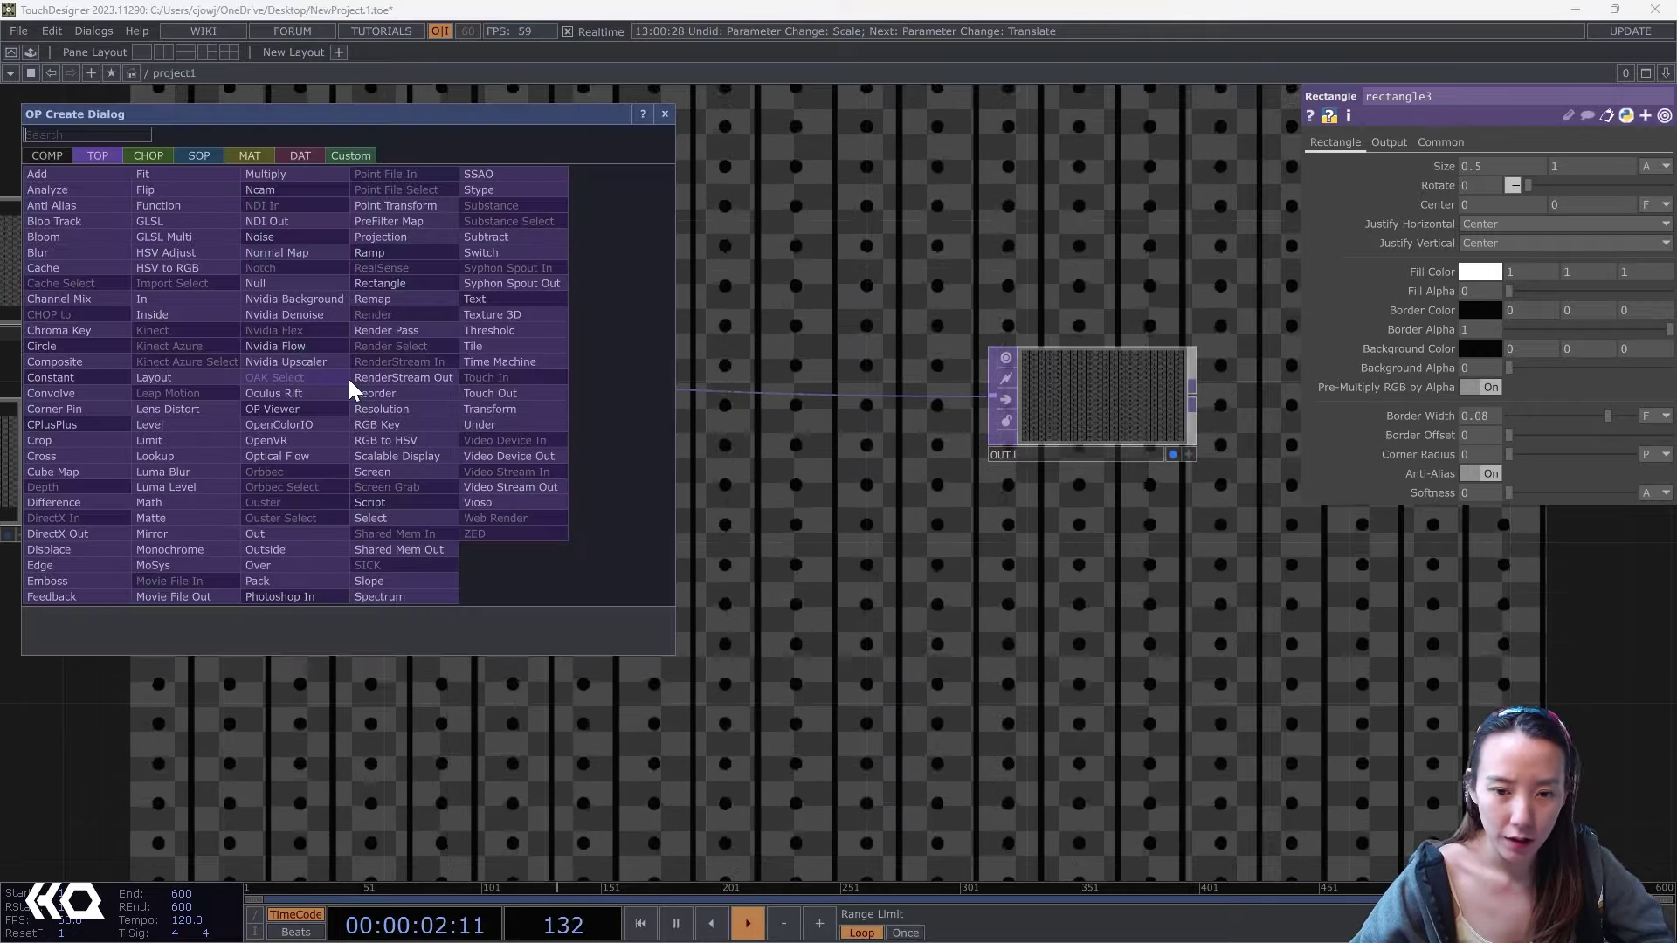
pyautogui.click(490, 409)
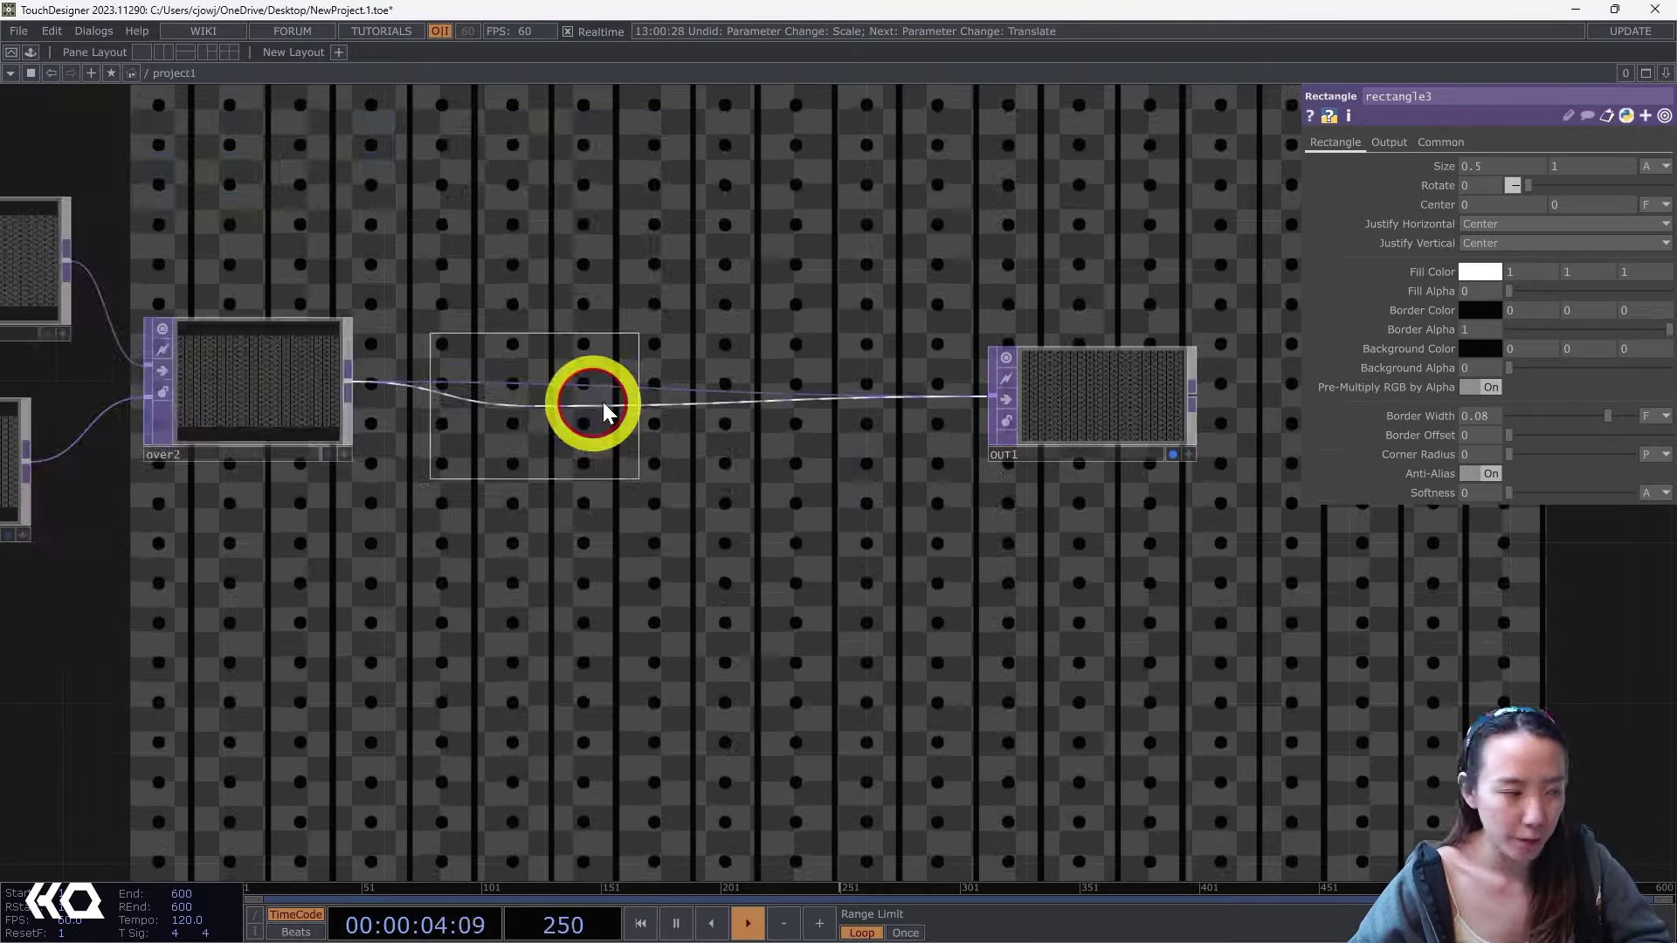
pyautogui.click(703, 401)
# Set transform6's background color alpha to 1 and turn on Comp Over Background Color.
pyautogui.click(1613, 282)
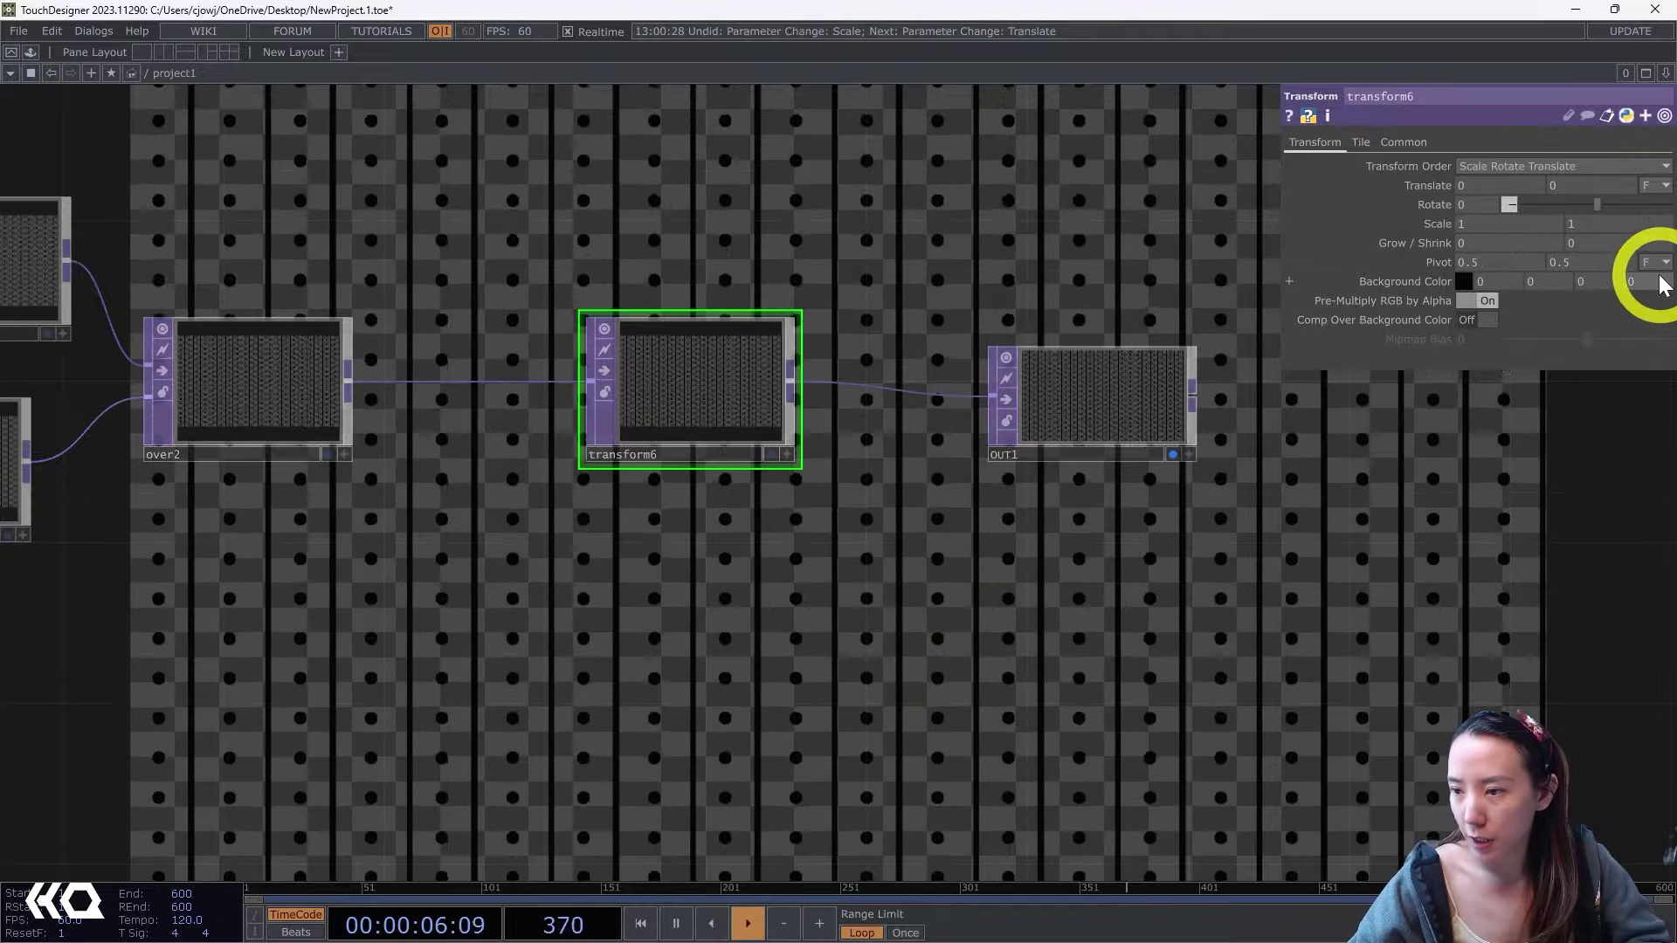
pyautogui.write('1')
pyautogui.click(1516, 356)
pyautogui.click(1471, 321)
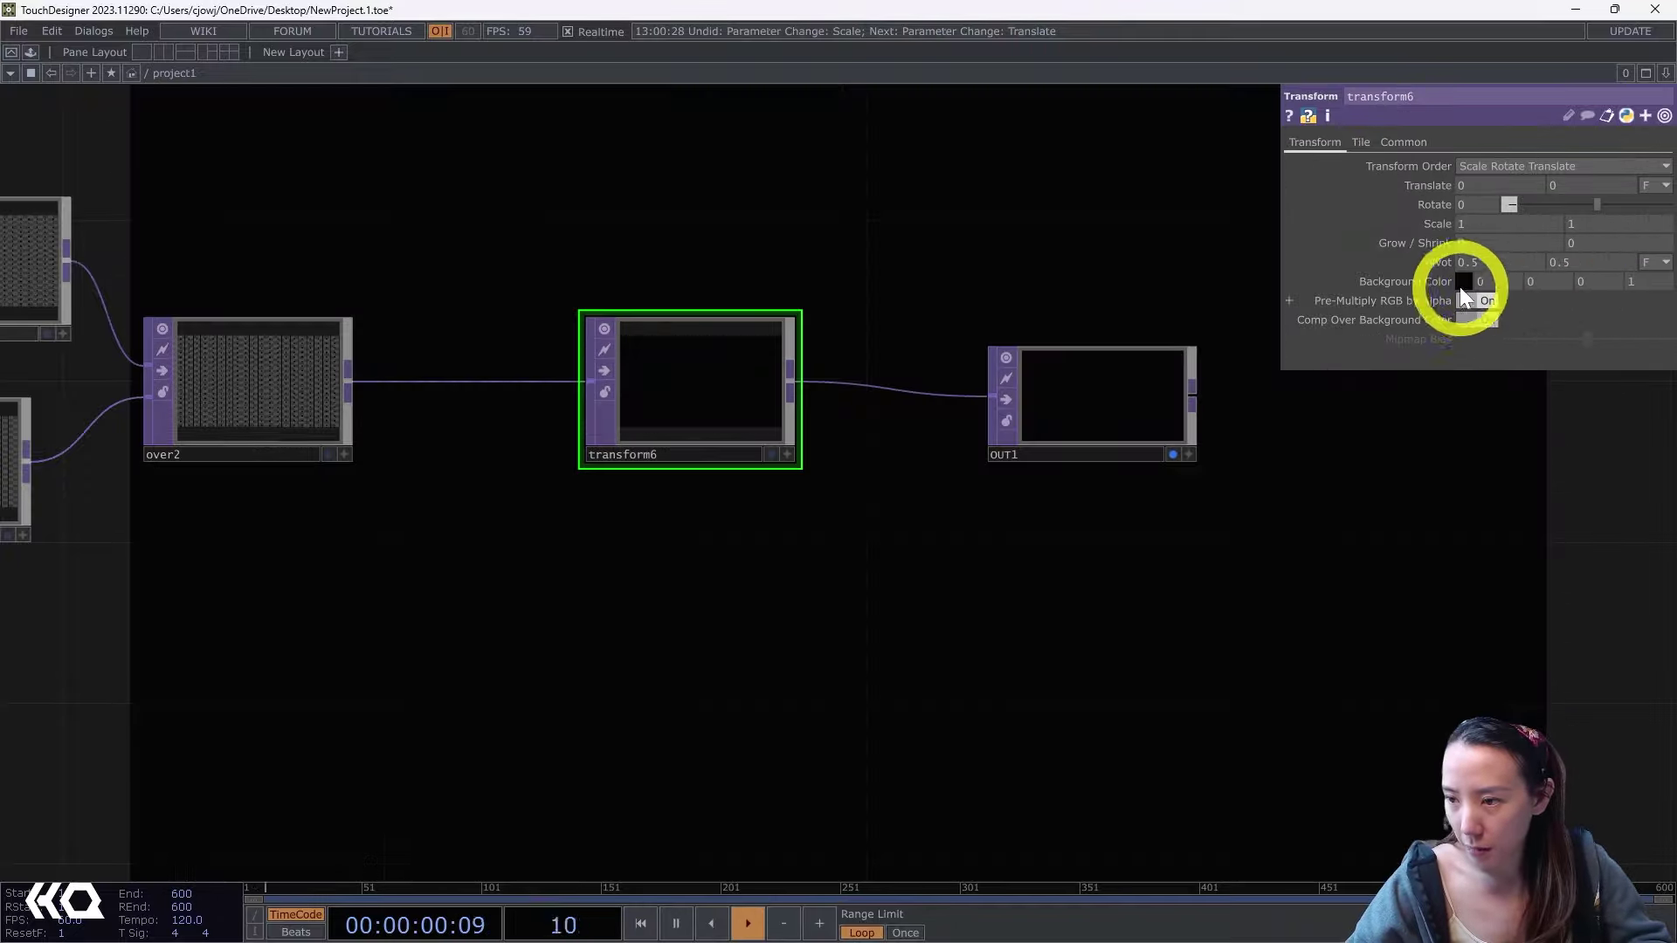
# Set transform6's background color to a light tan with saturation about 0.54 and value about 0.852.
pyautogui.click(1459, 282)
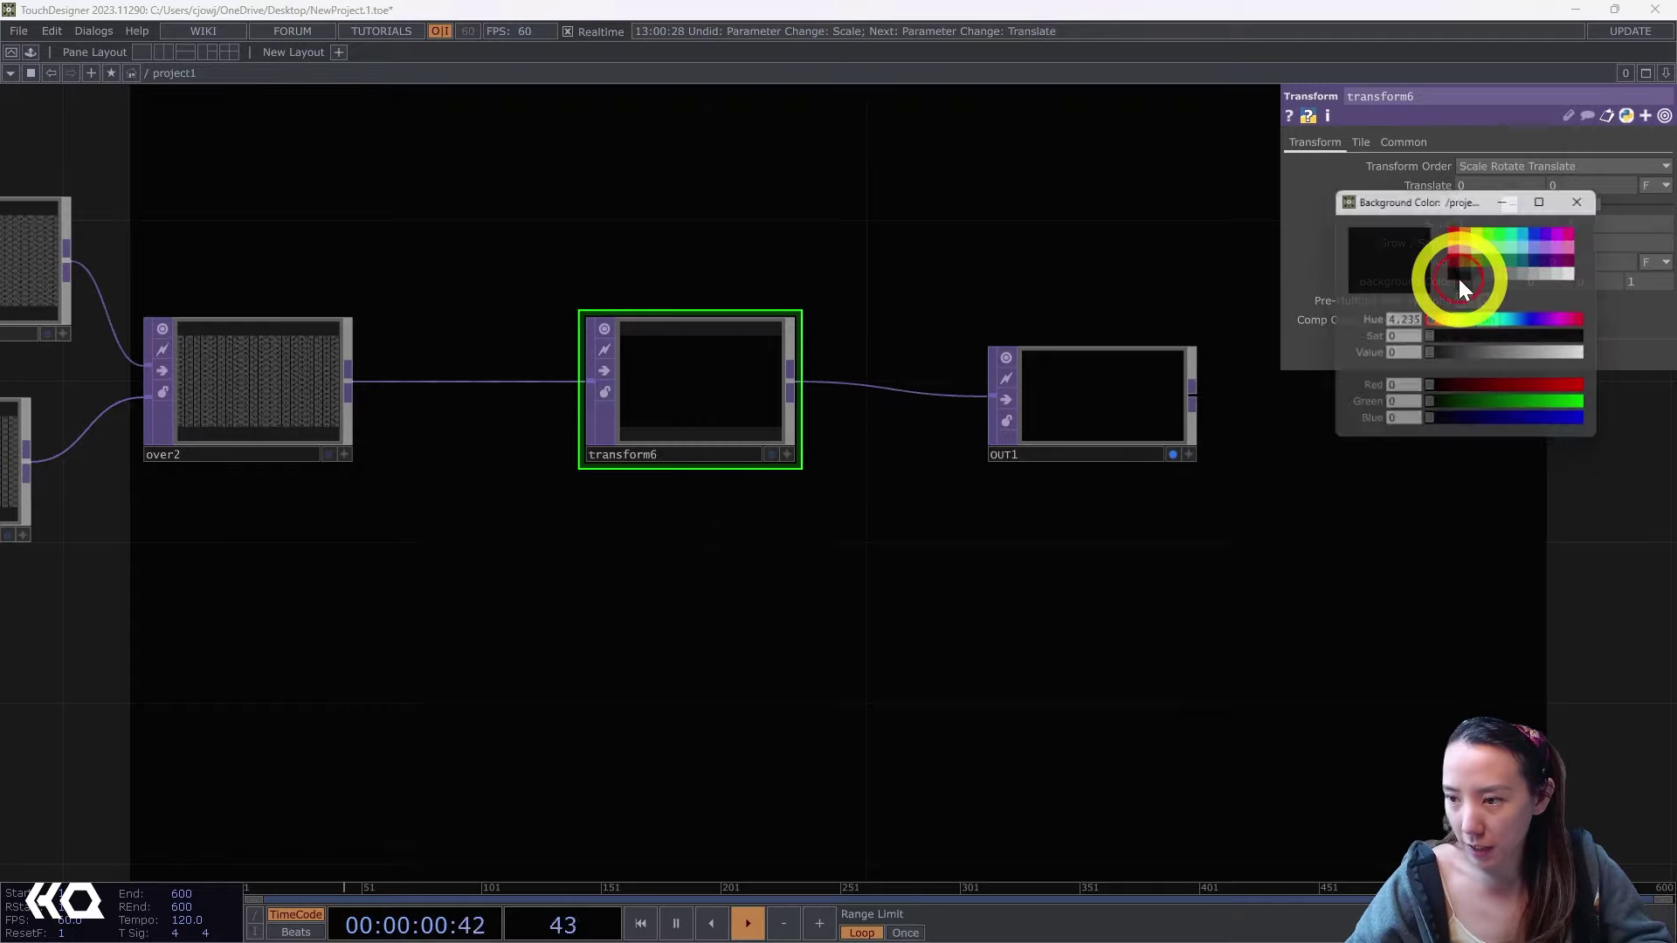
pyautogui.click(1470, 232)
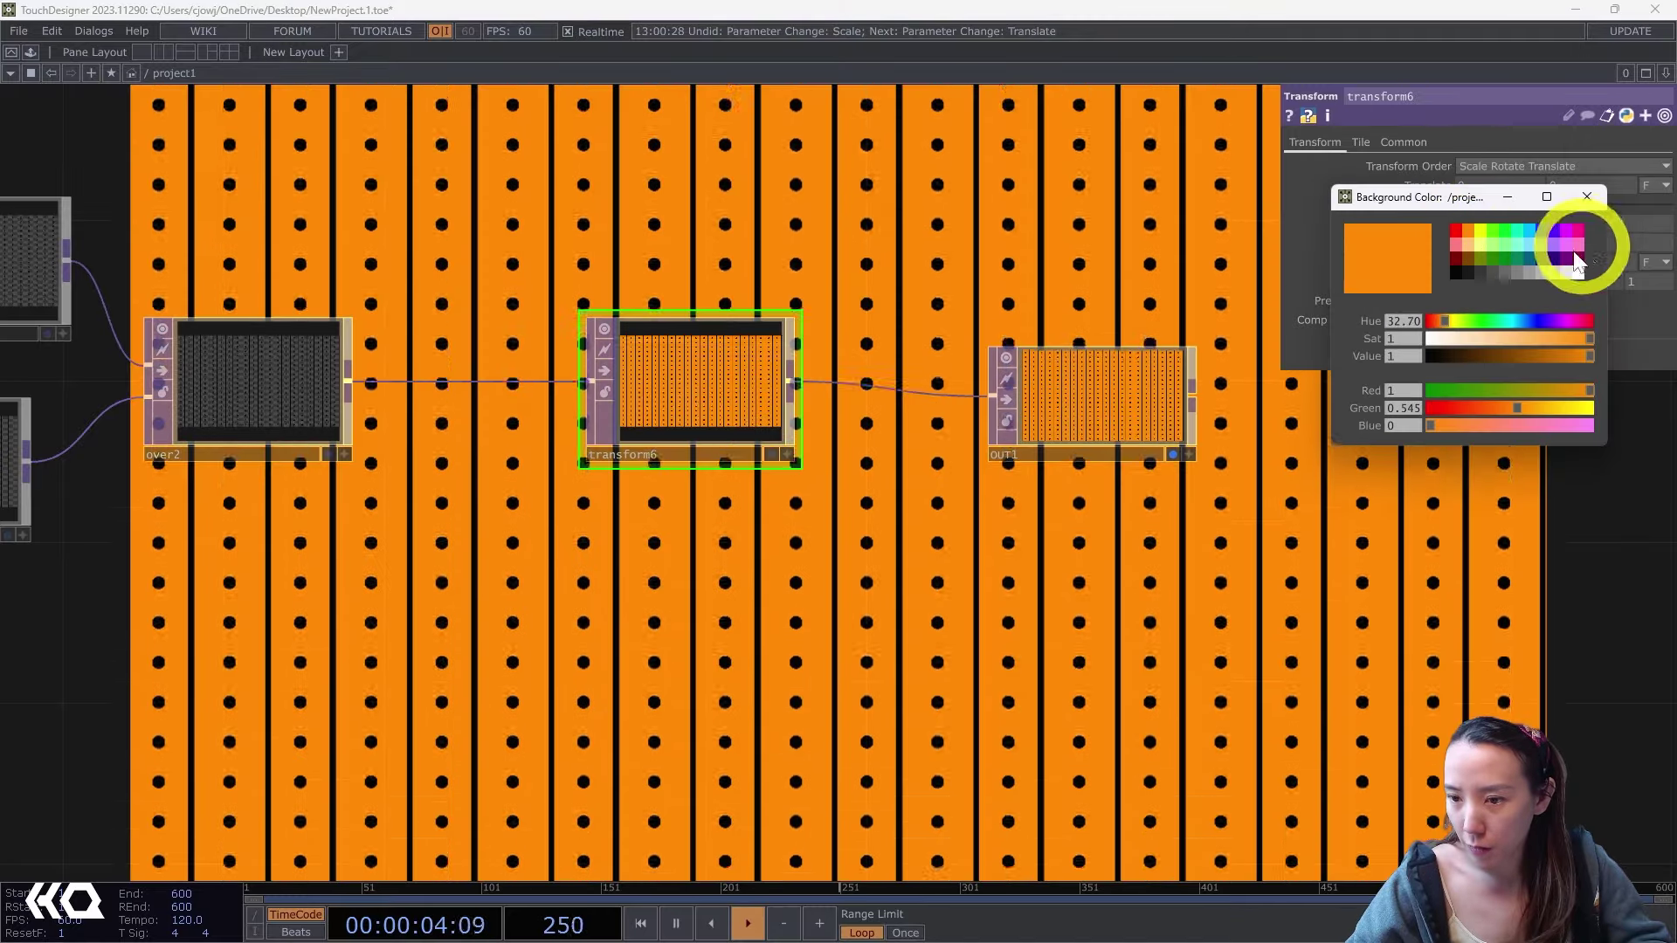
pyautogui.scroll(-5, 1035, 479)
pyautogui.scroll(5, 352, 560)
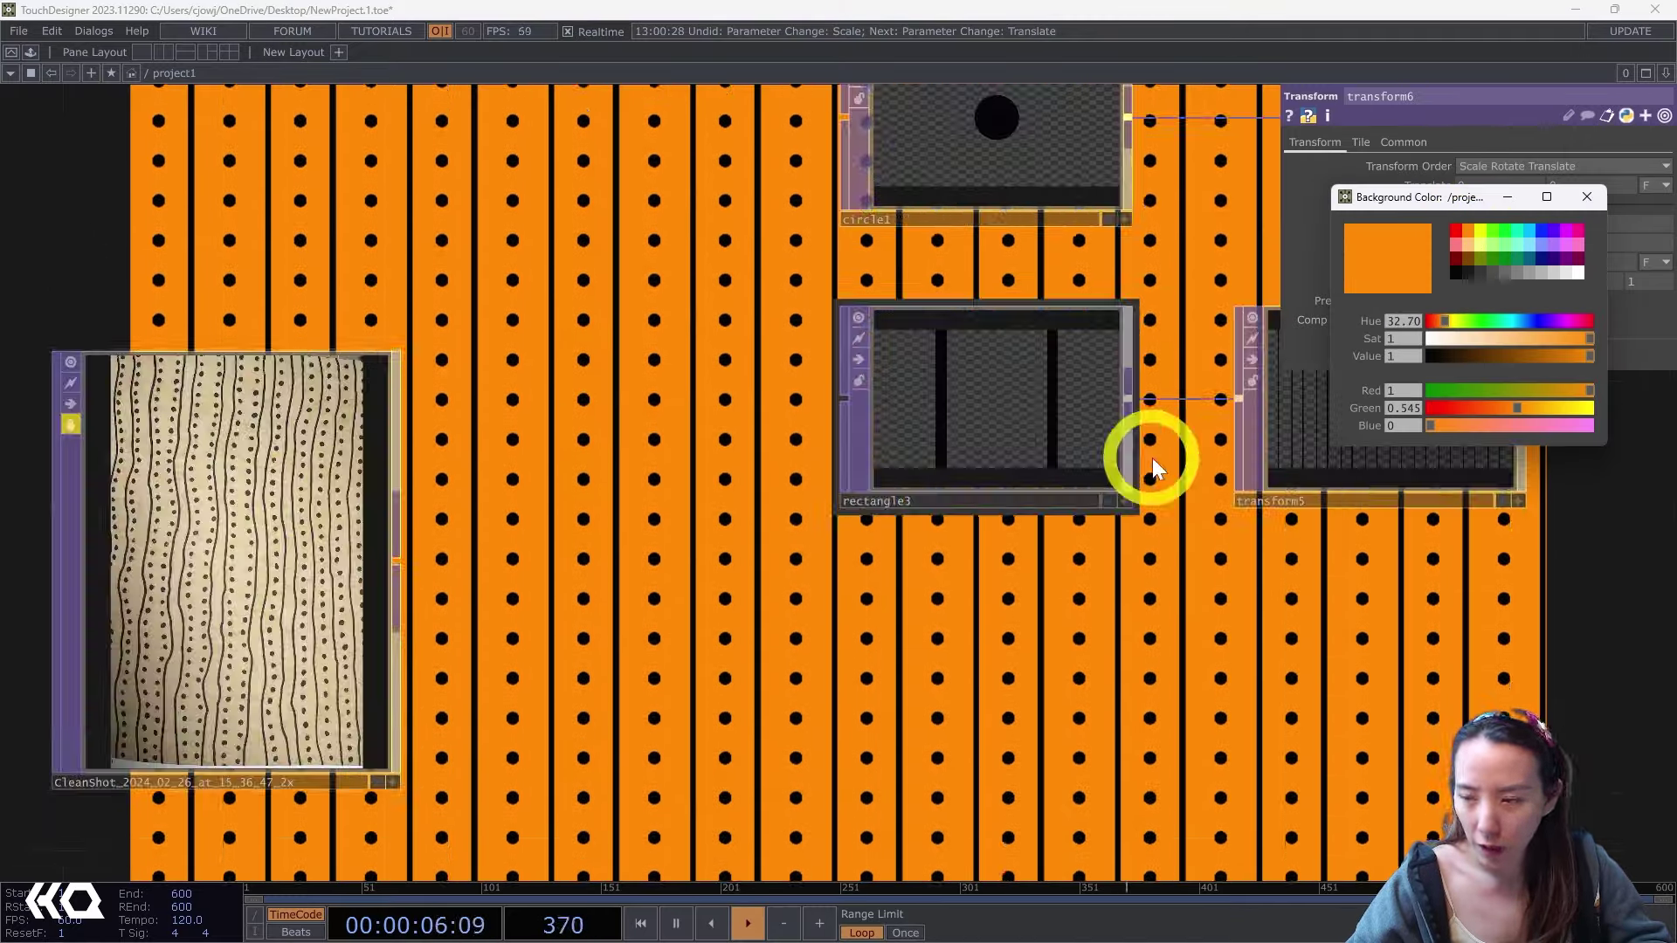
pyautogui.moveTo(1560, 338)
pyautogui.mouseDown()
pyautogui.moveTo(1534, 337)
pyautogui.moveTo(1536, 353)
pyautogui.moveTo(1553, 353)
pyautogui.moveTo(1506, 337)
pyautogui.moveTo(1567, 355)
pyautogui.mouseUp()
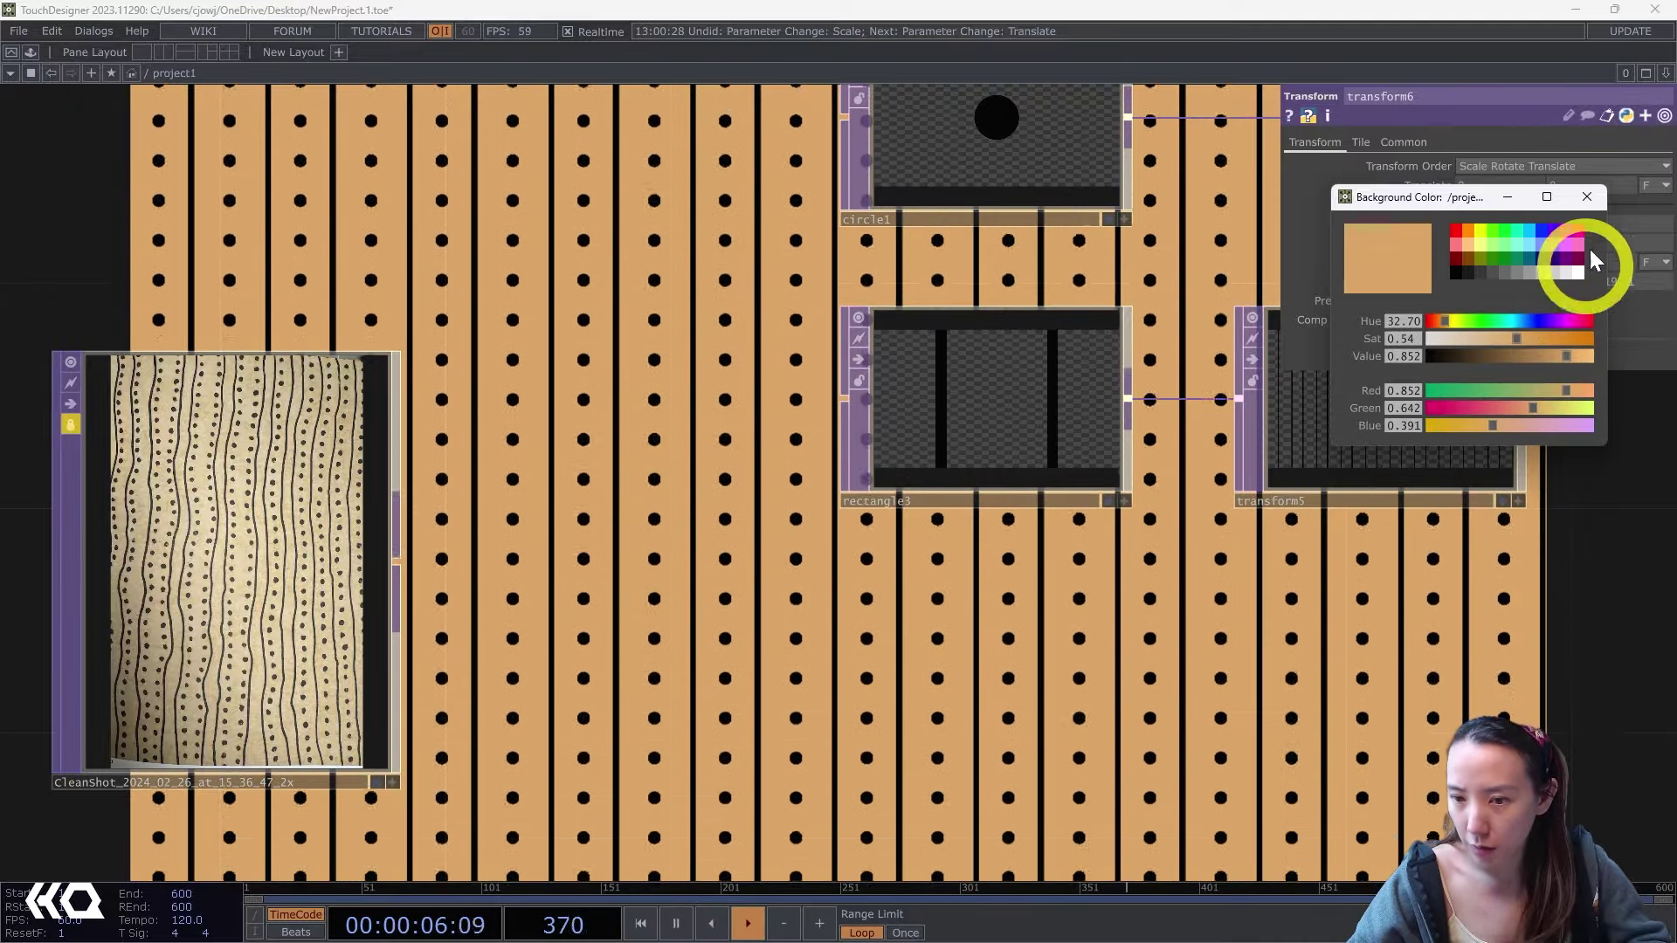
pyautogui.click(1587, 198)
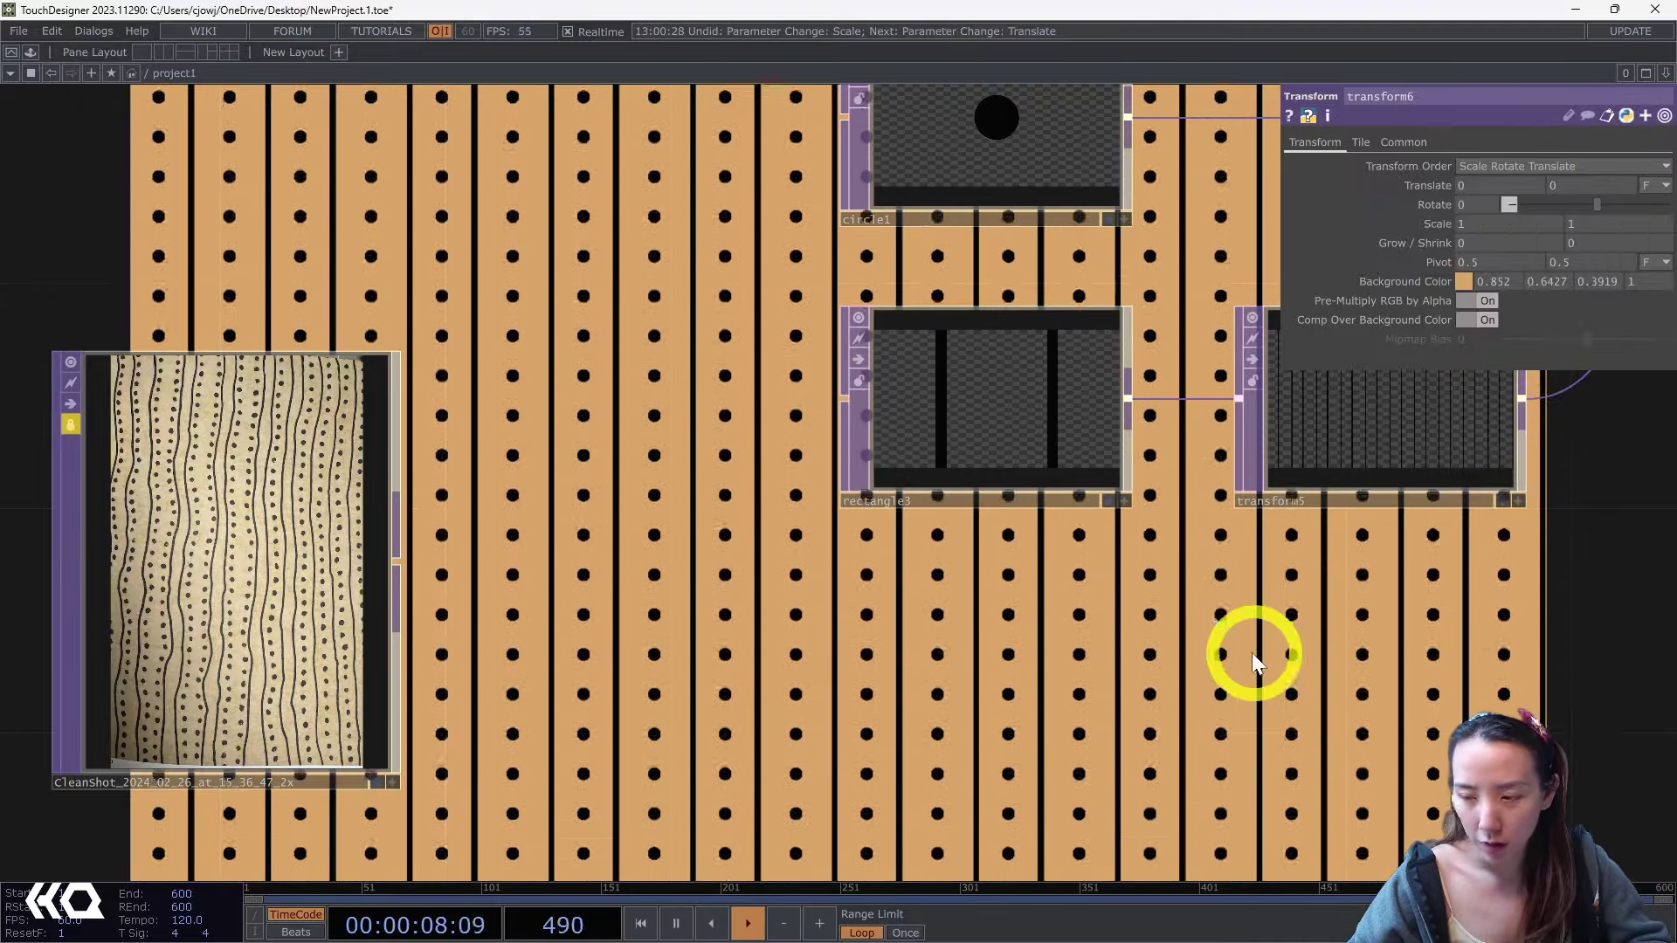
# Copy displace1 and noise1 from the first pattern and place the pasted pair below the second pattern's transform6.
pyautogui.moveTo(1082, 674); pyautogui.dragTo(756, 678)
pyautogui.scroll(-6, 755, 679)
pyautogui.moveTo(996, 673); pyautogui.dragTo(416, 677)
pyautogui.scroll(3, 777, 550)
pyautogui.scroll(-10, 774, 551)
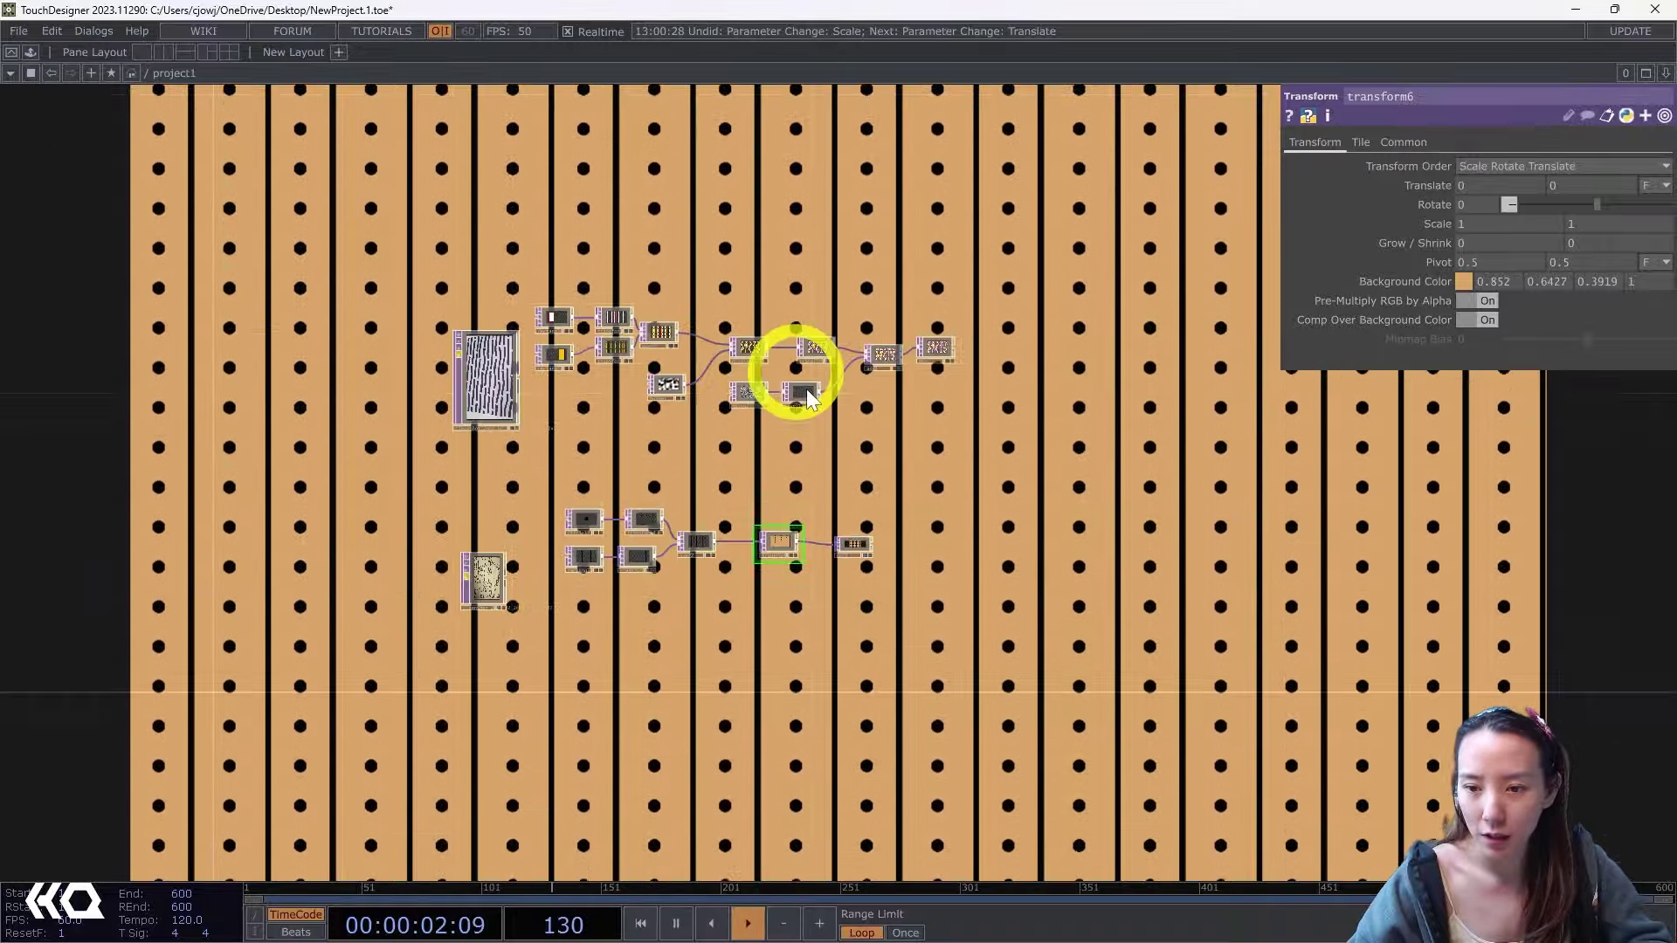
pyautogui.scroll(8, 747, 480)
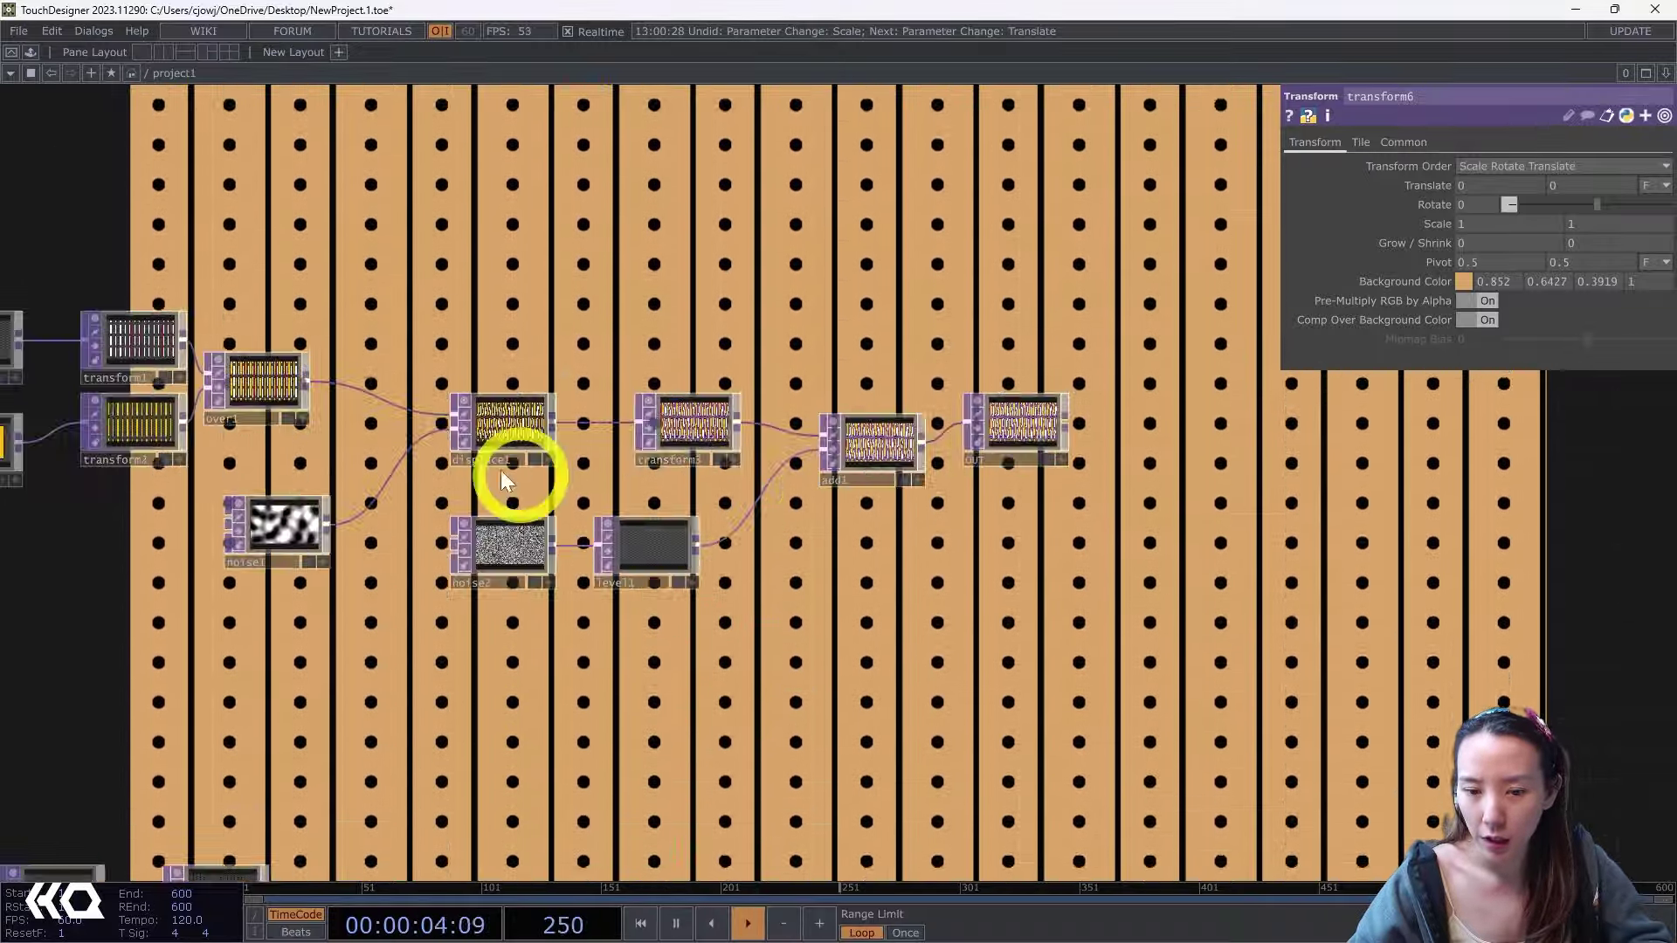
pyautogui.moveTo(569, 480); pyautogui.dragTo(700, 422)
pyautogui.click(671, 380)
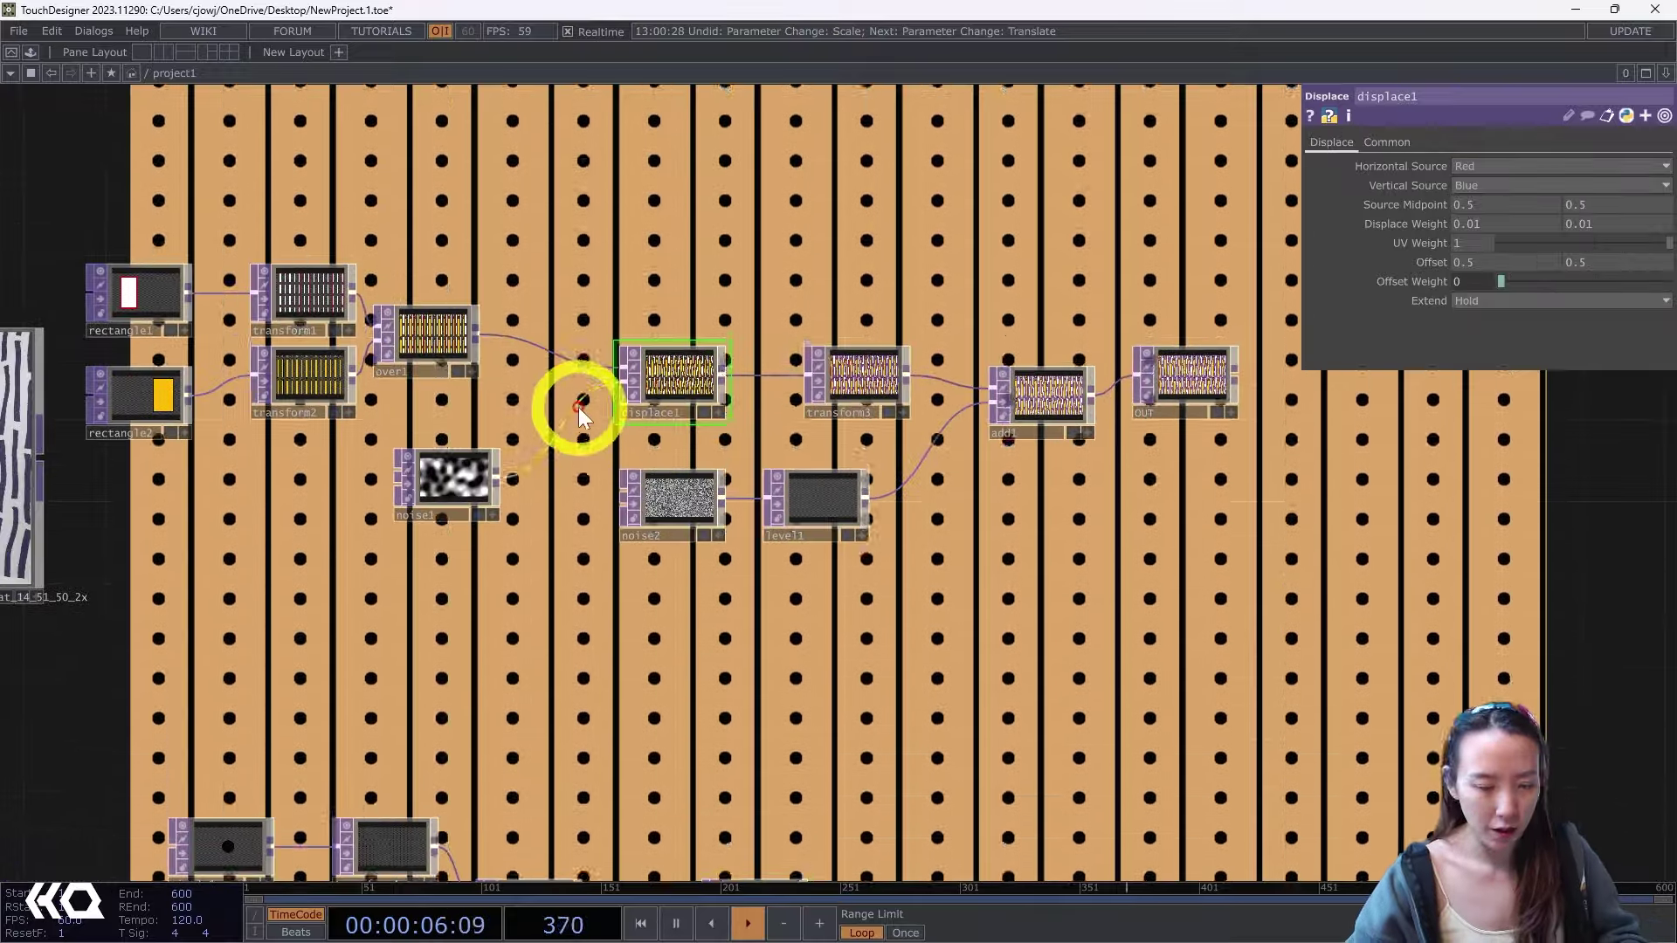
pyautogui.keyDown('ctrl'); pyautogui.click(466, 470); pyautogui.keyUp('ctrl')
pyautogui.hotkey('ctrl', 'c')
pyautogui.scroll(-5, 642, 648)
pyautogui.hotkey('ctrl', 'v')
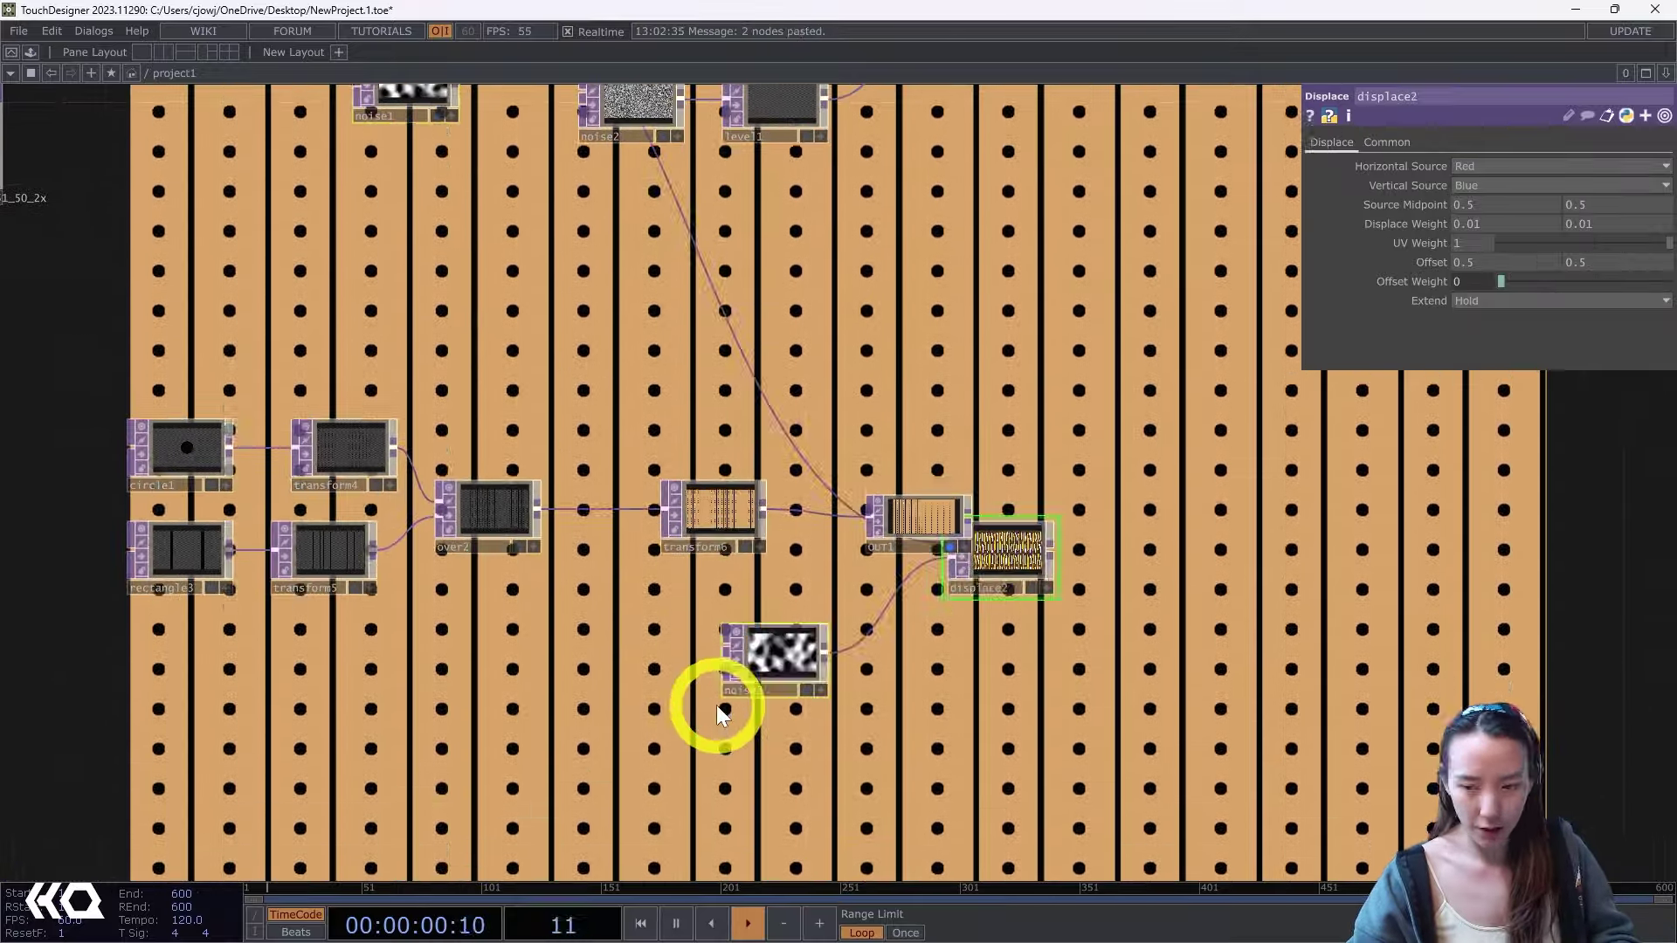
pyautogui.moveTo(995, 590); pyautogui.dragTo(851, 672)
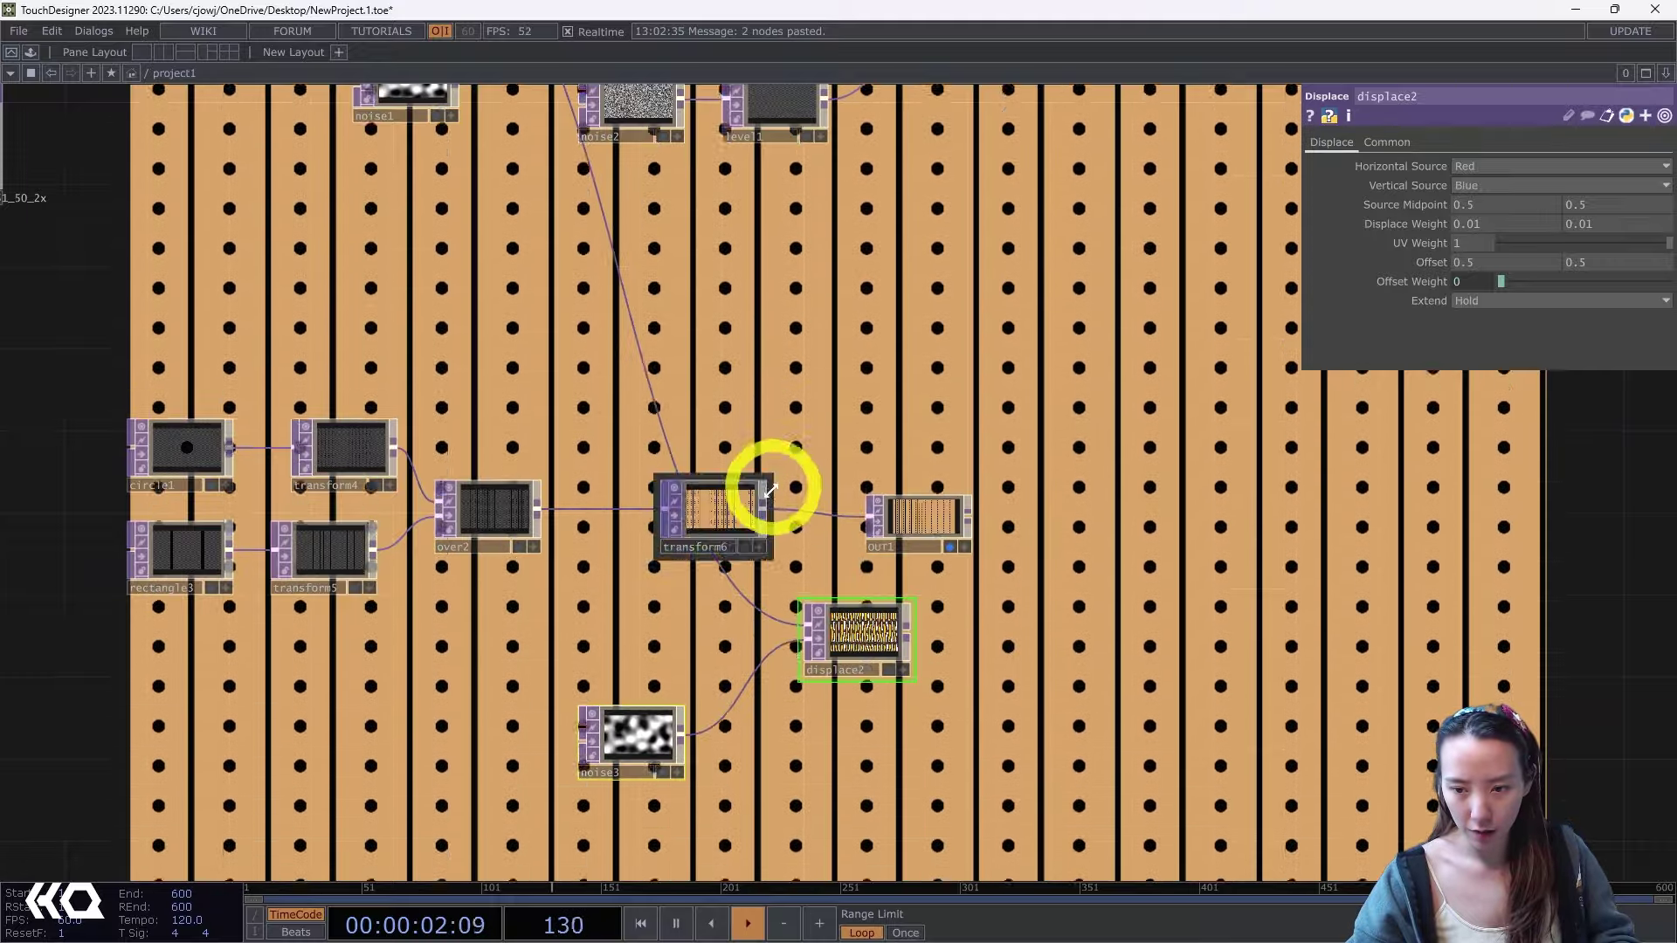
# Move displace2 below the connection between over2 and transform6, and wire over2 into displace2's first input.
pyautogui.moveTo(774, 538); pyautogui.dragTo(805, 626)
pyautogui.hotkey('ctrl', 'z')
pyautogui.scroll(6, 853, 599)
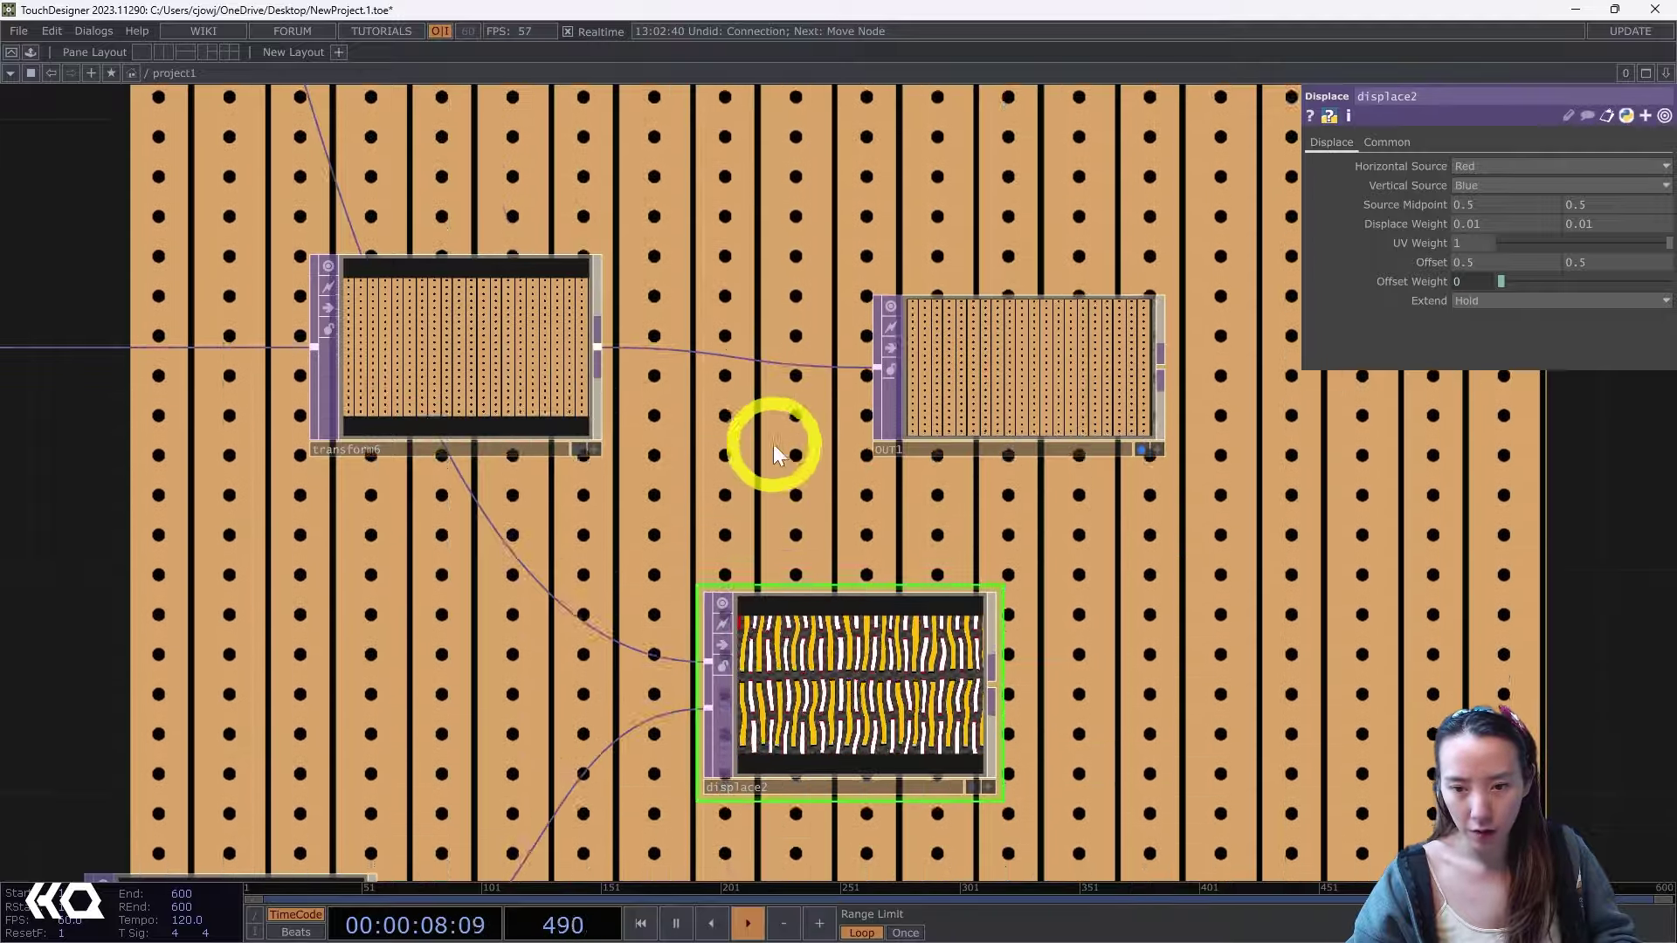
pyautogui.moveTo(790, 443); pyautogui.dragTo(1334, 412)
pyautogui.moveTo(1378, 673); pyautogui.dragTo(899, 617)
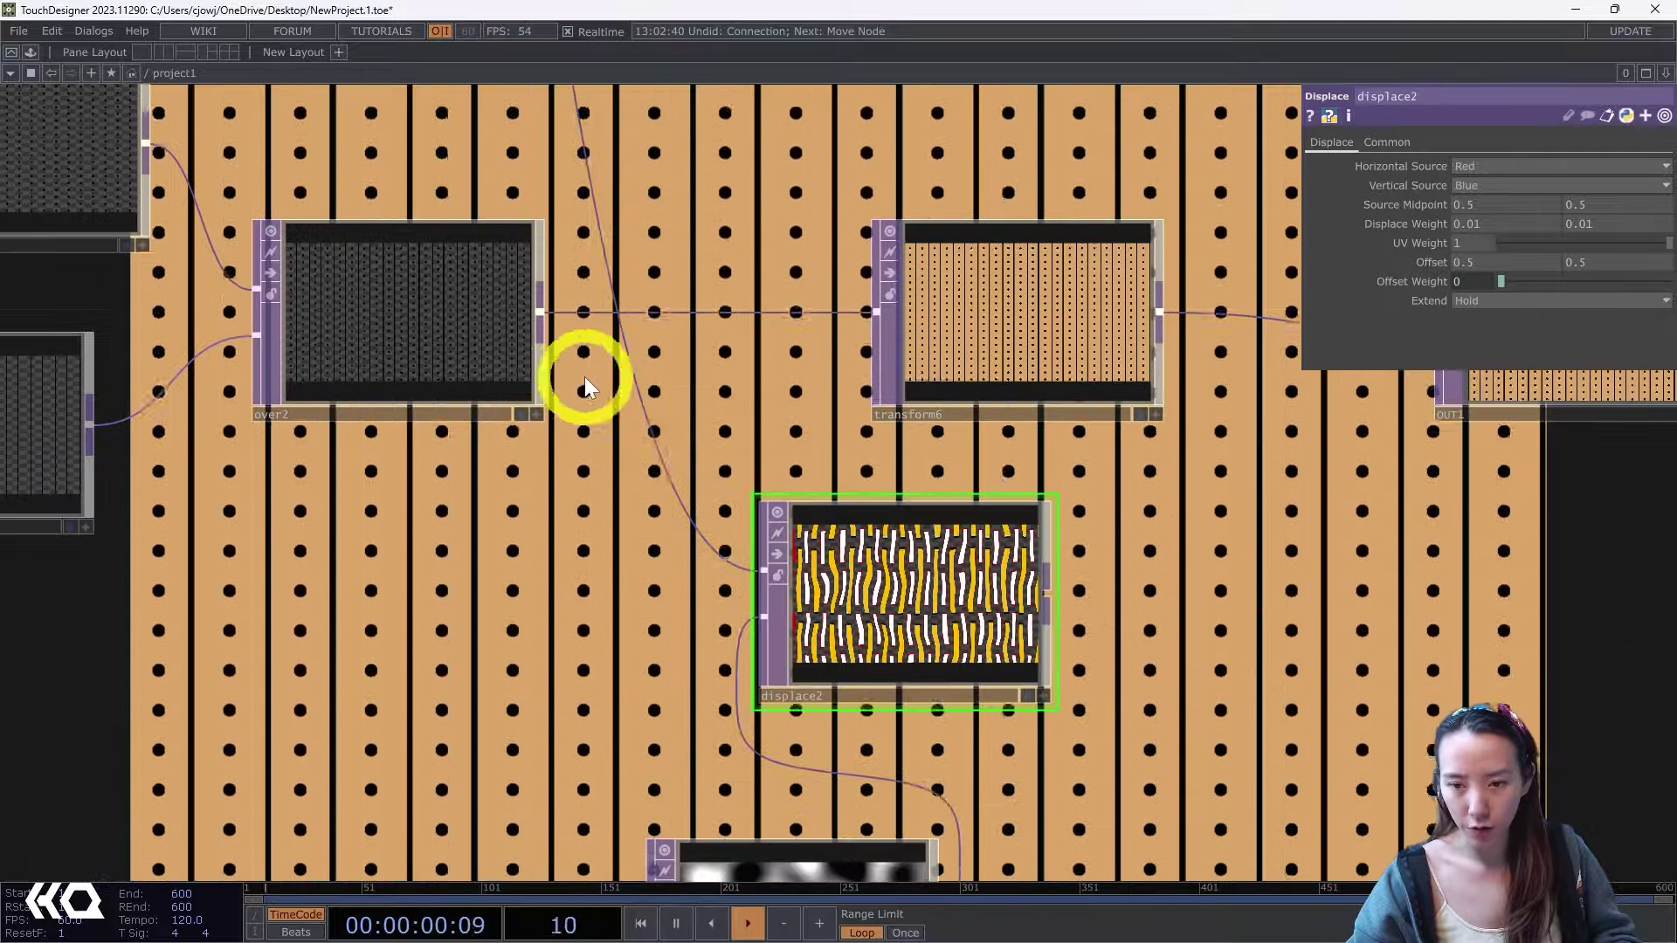
pyautogui.moveTo(536, 314); pyautogui.dragTo(772, 573)
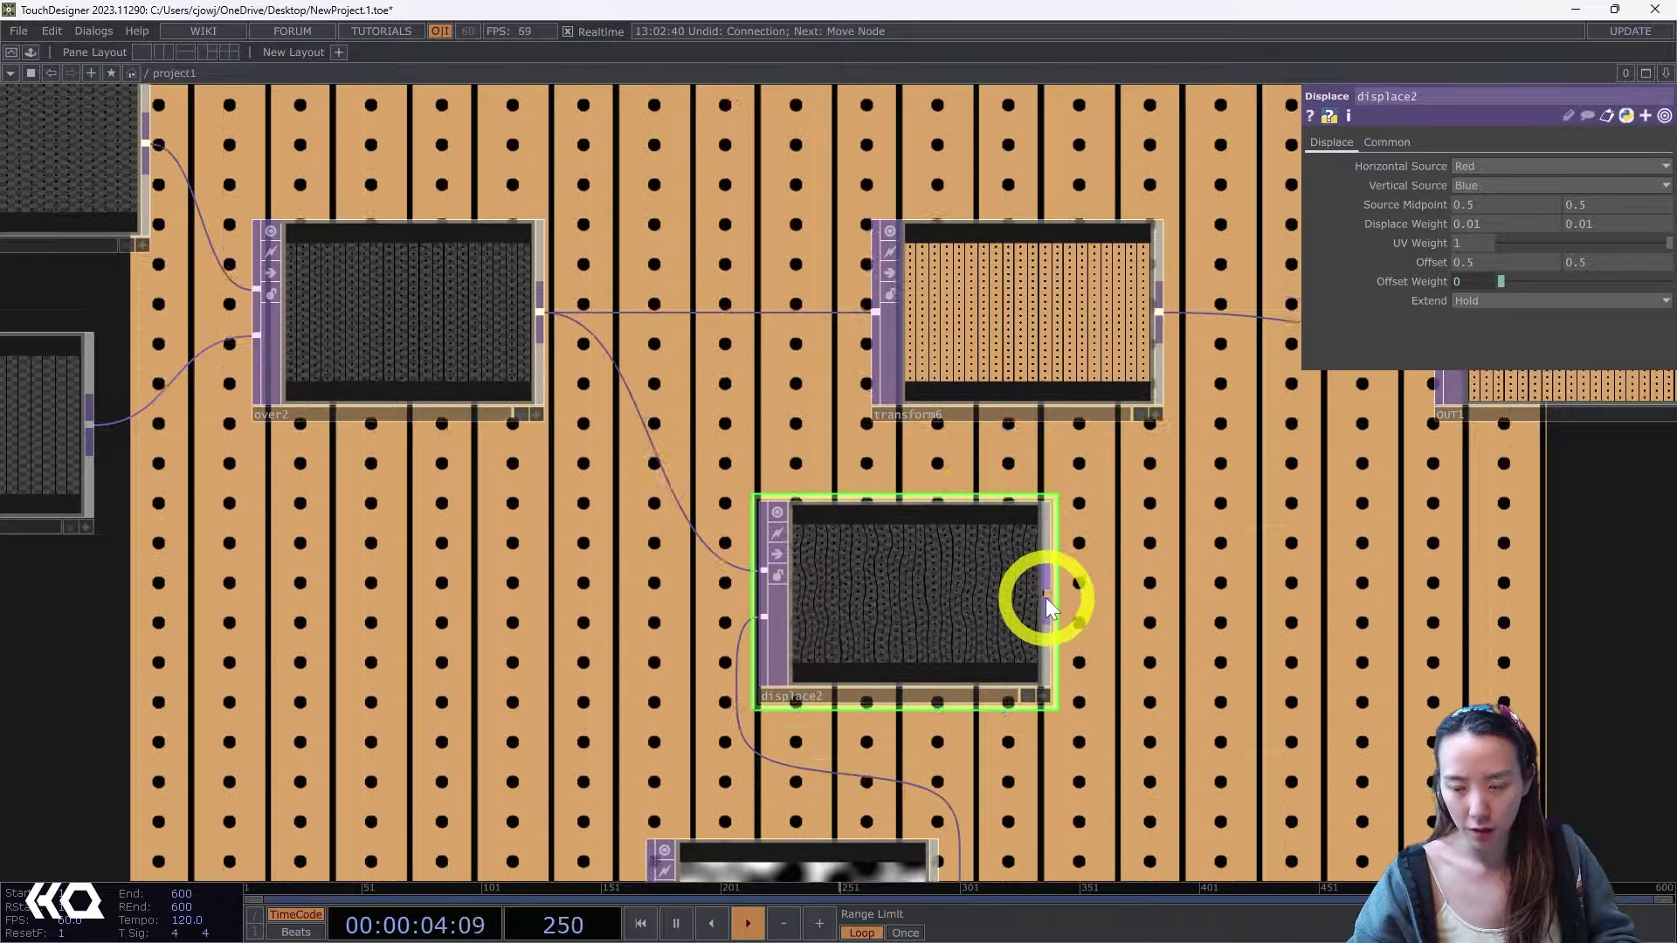
# Wire displace2's output into transform6, and move noise3 beside displace2's inputs and select it.
pyautogui.moveTo(1045, 587)
pyautogui.mouseDown()
pyautogui.moveTo(910, 329)
pyautogui.moveTo(940, 344)
pyautogui.mouseUp()
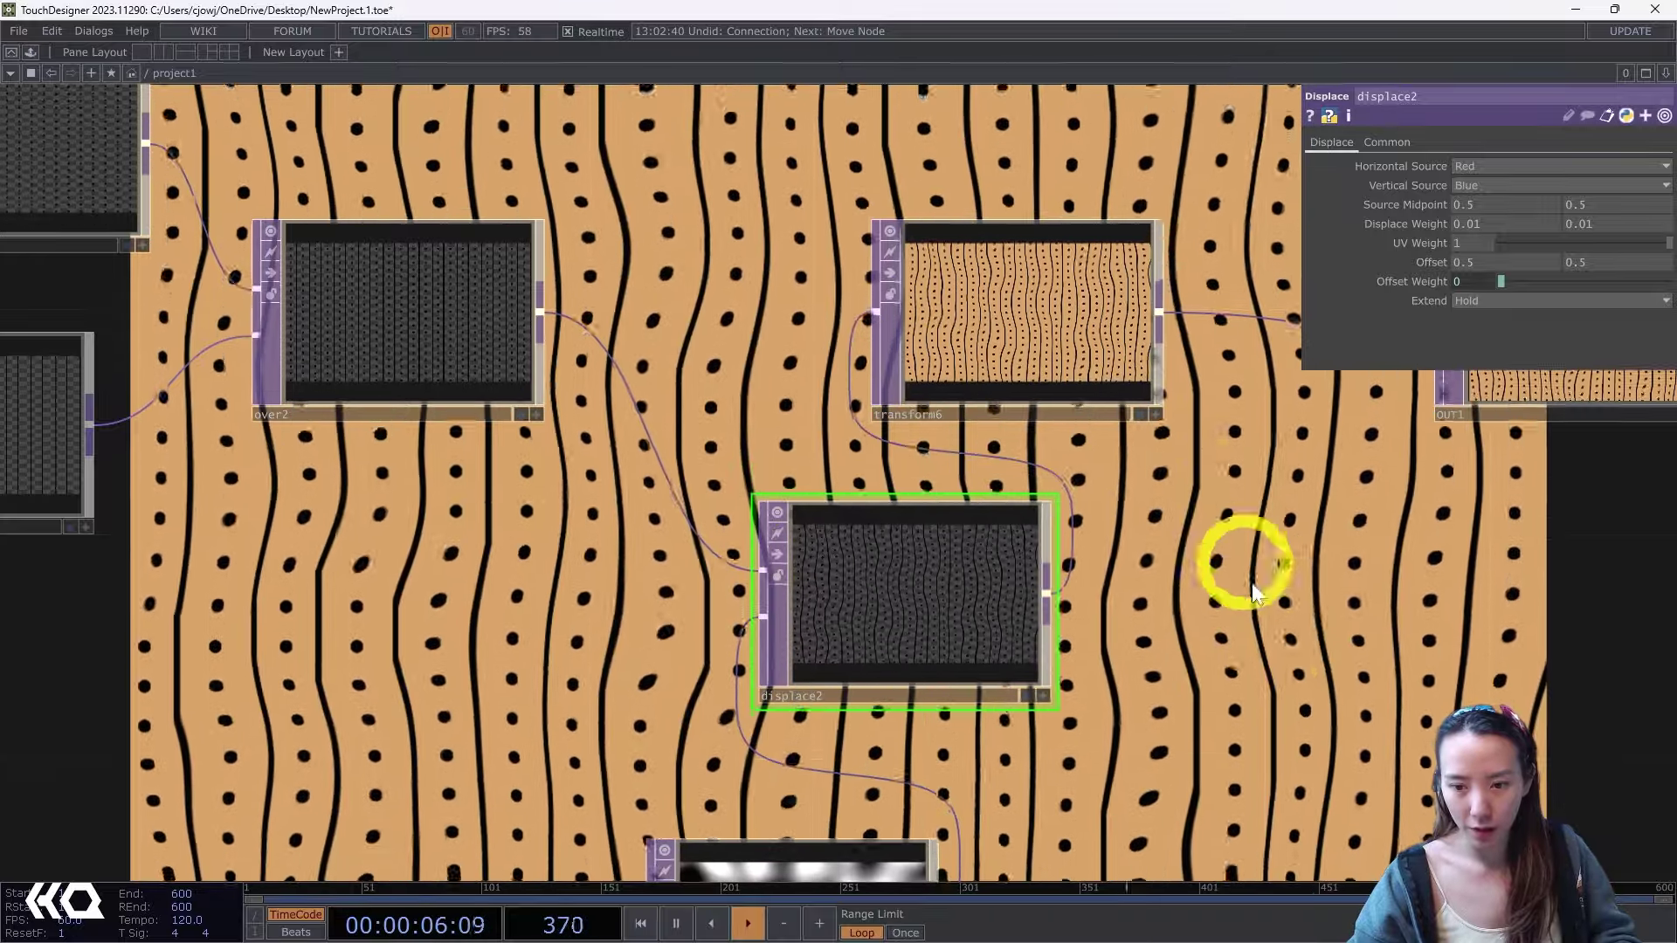
pyautogui.moveTo(1259, 605); pyautogui.dragTo(1250, 291)
pyautogui.moveTo(828, 634); pyautogui.dragTo(547, 406)
pyautogui.click(546, 406)
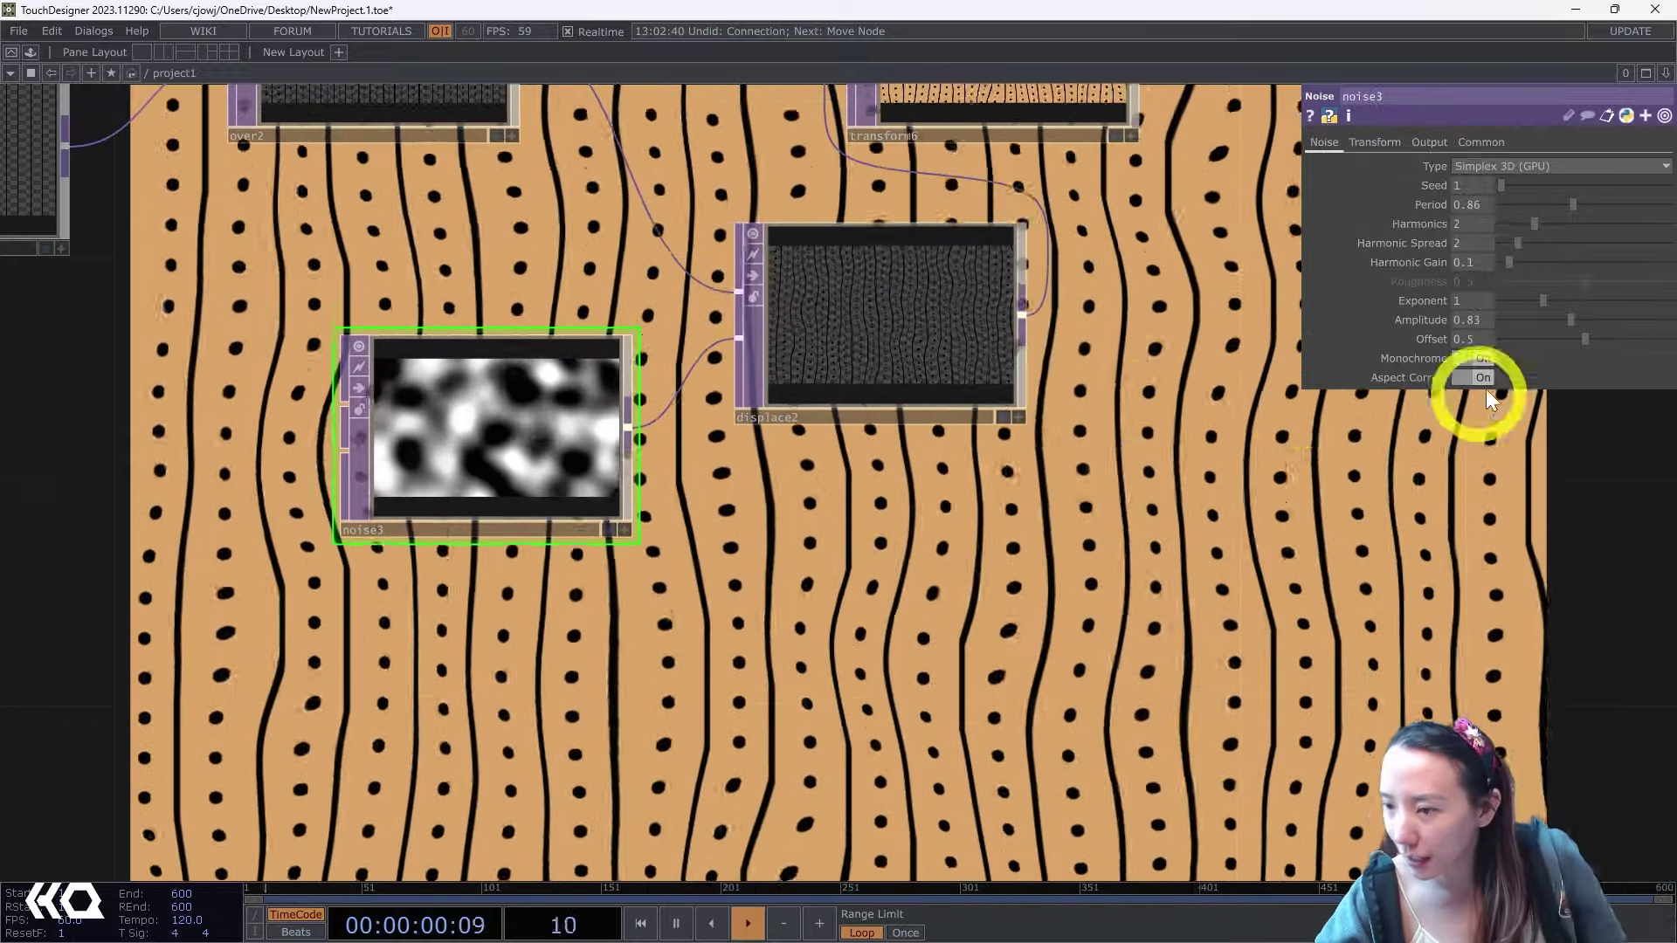
# Set noise3's period to 0.31, harmonics to 1, harmonic spread to 0.9, harmonic gain to 0.29 and amplitude to 0.31.
pyautogui.moveTo(1560, 330)
pyautogui.mouseDown()
pyautogui.moveTo(1572, 320)
pyautogui.moveTo(1517, 322)
pyautogui.moveTo(1533, 322)
pyautogui.mouseUp()
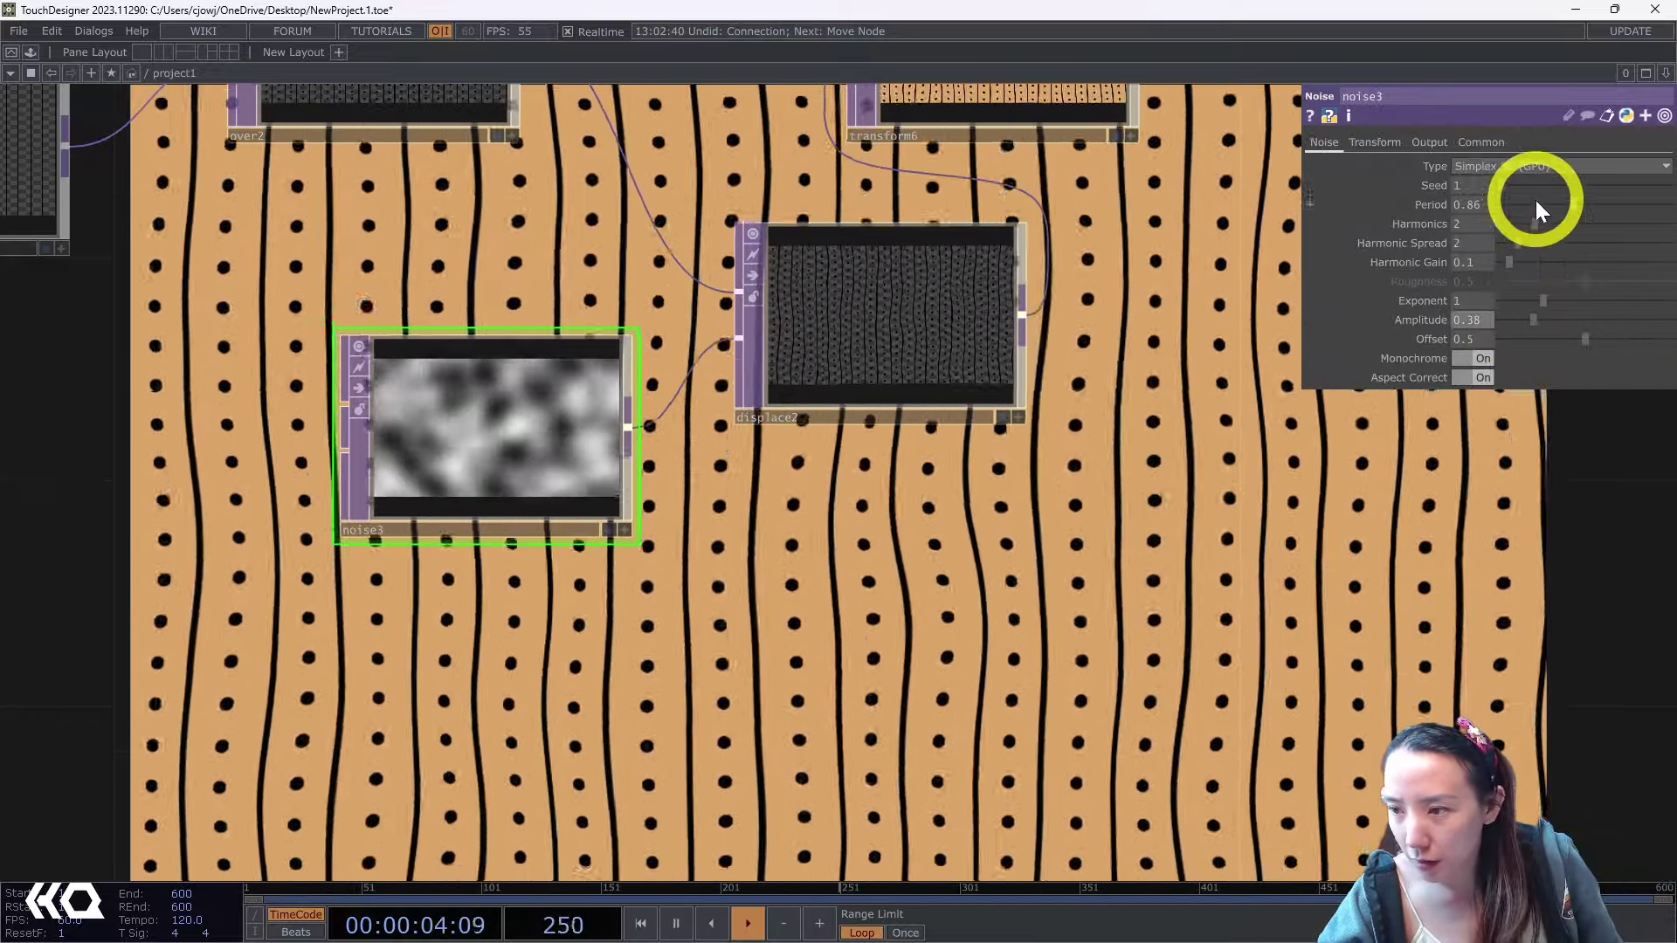
pyautogui.moveTo(1548, 199); pyautogui.dragTo(1527, 318)
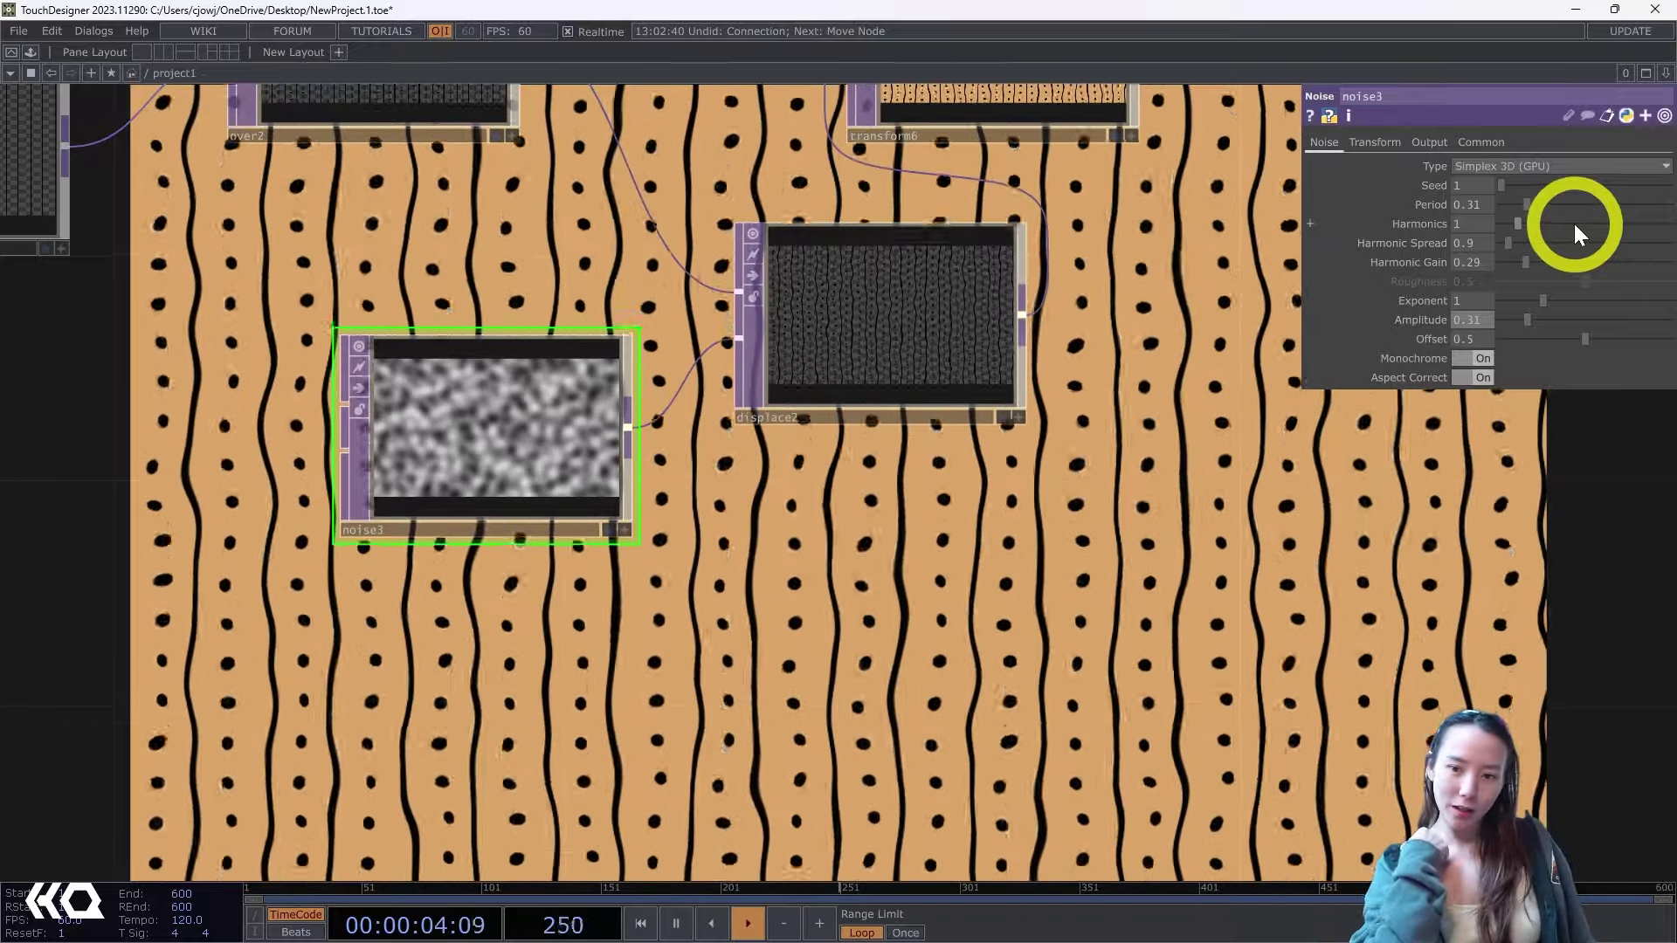
# Move the reference image directly below rectangle3 and compare its dots and wavy lines with the generated pattern.
pyautogui.moveTo(529, 273); pyautogui.dragTo(1646, 606)
pyautogui.scroll(3, 956, 490)
pyautogui.scroll(-5, 956, 490)
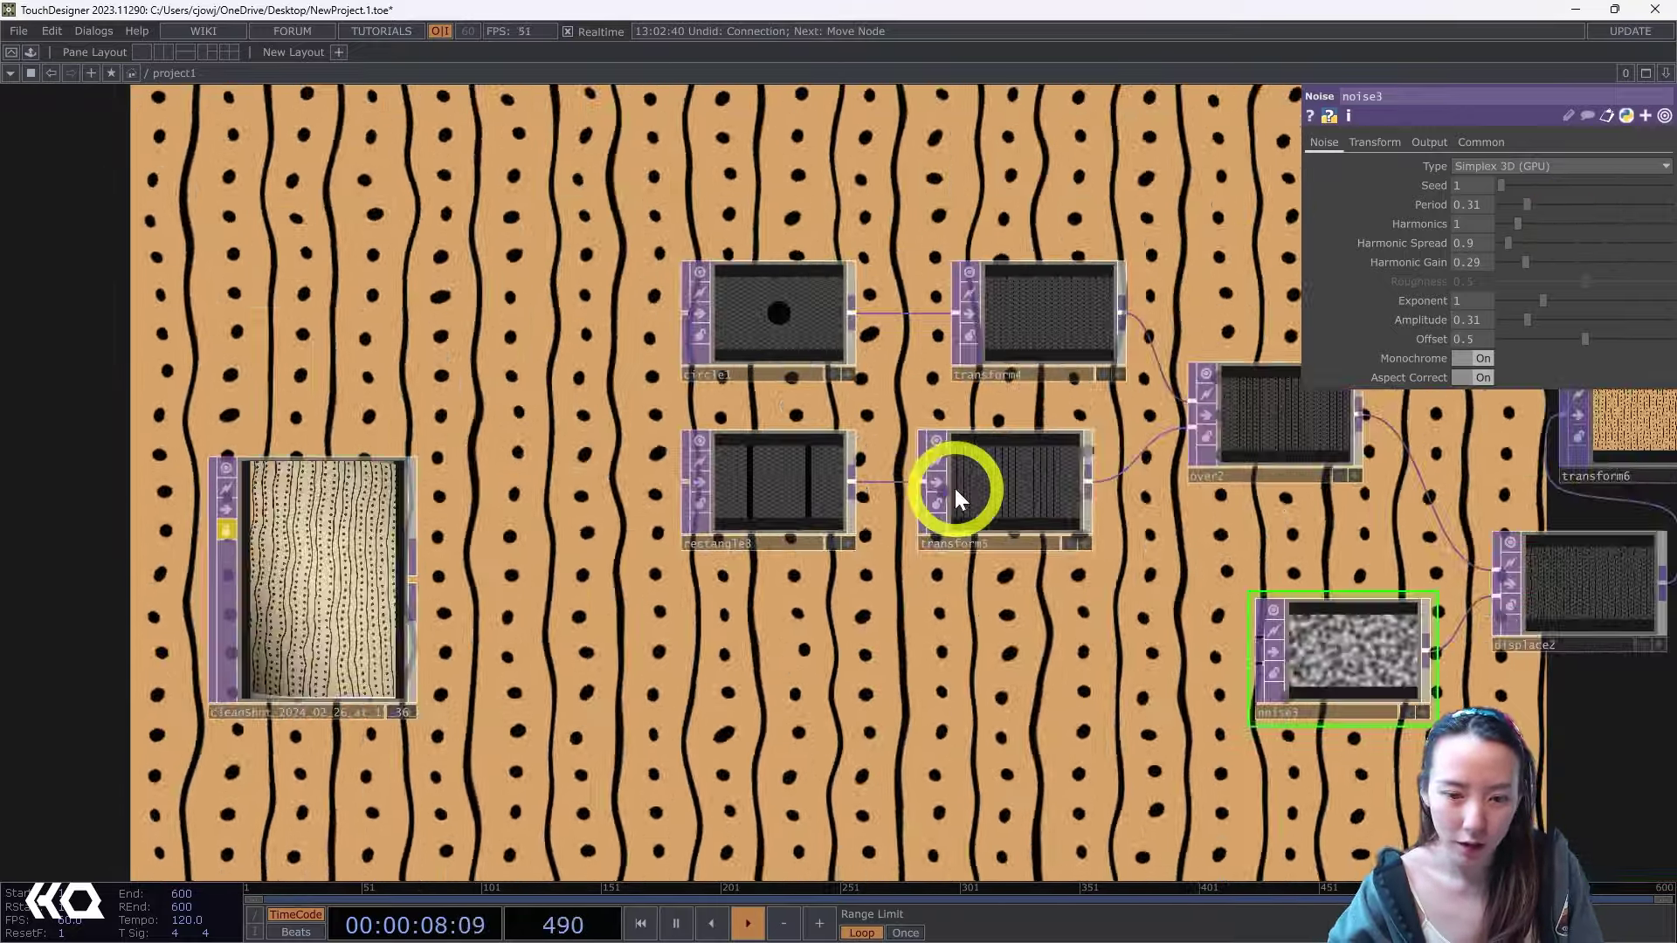
pyautogui.moveTo(307, 572); pyautogui.dragTo(696, 685)
pyautogui.scroll(-2, 696, 684)
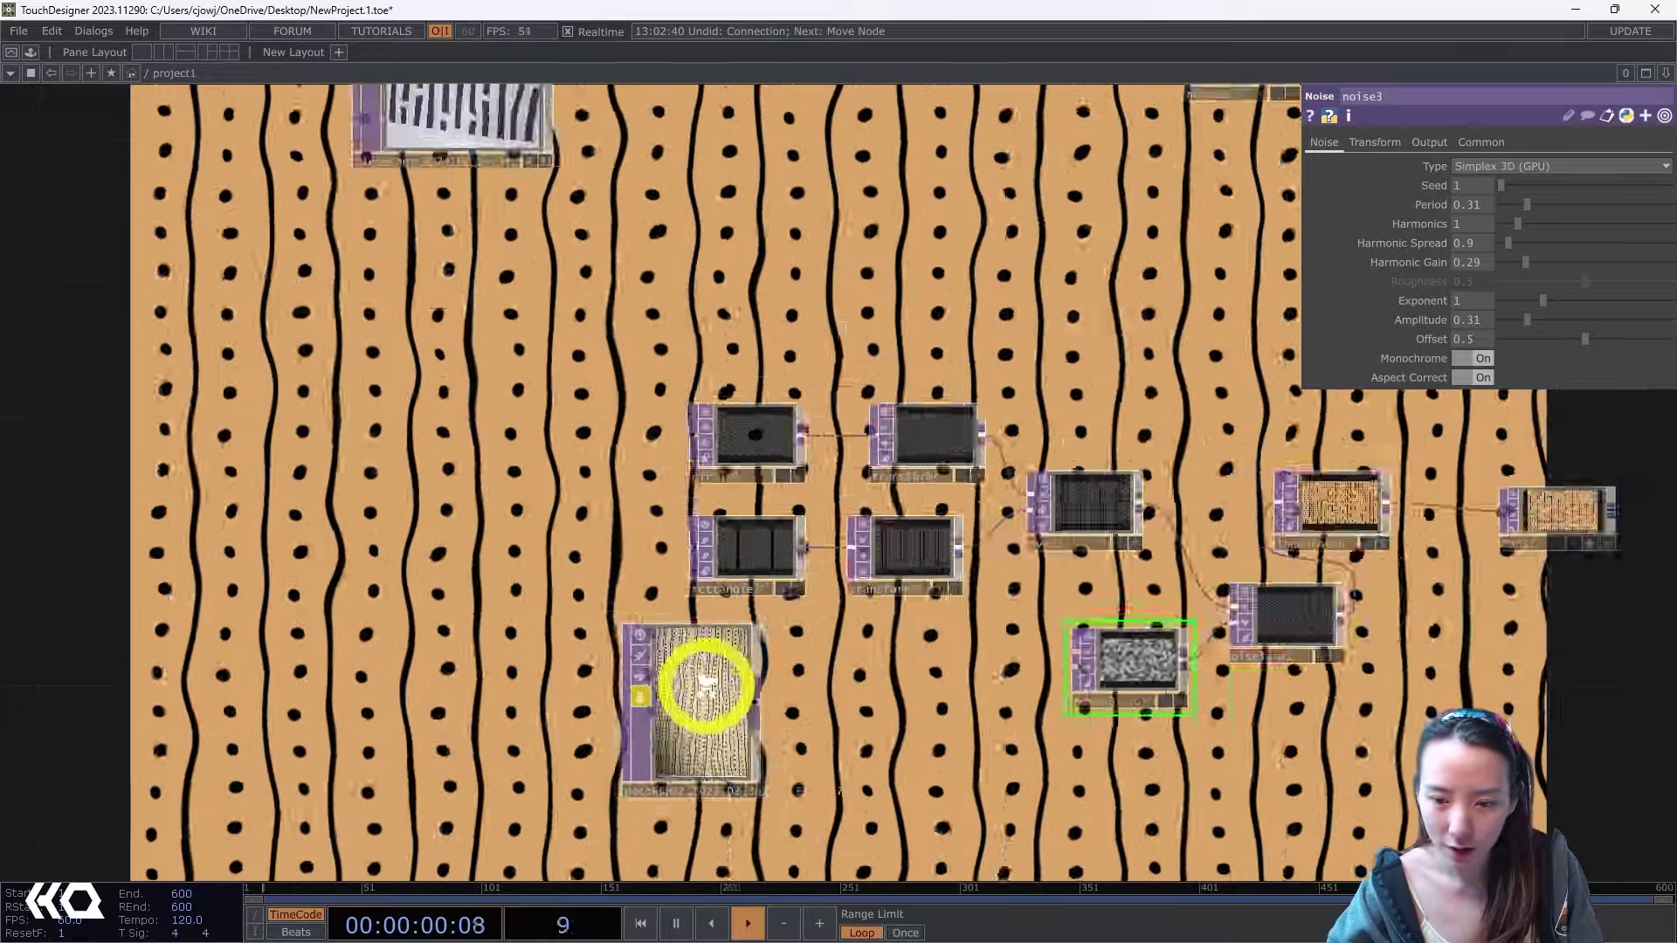
pyautogui.scroll(4, 706, 683)
pyautogui.scroll(3, 706, 683)
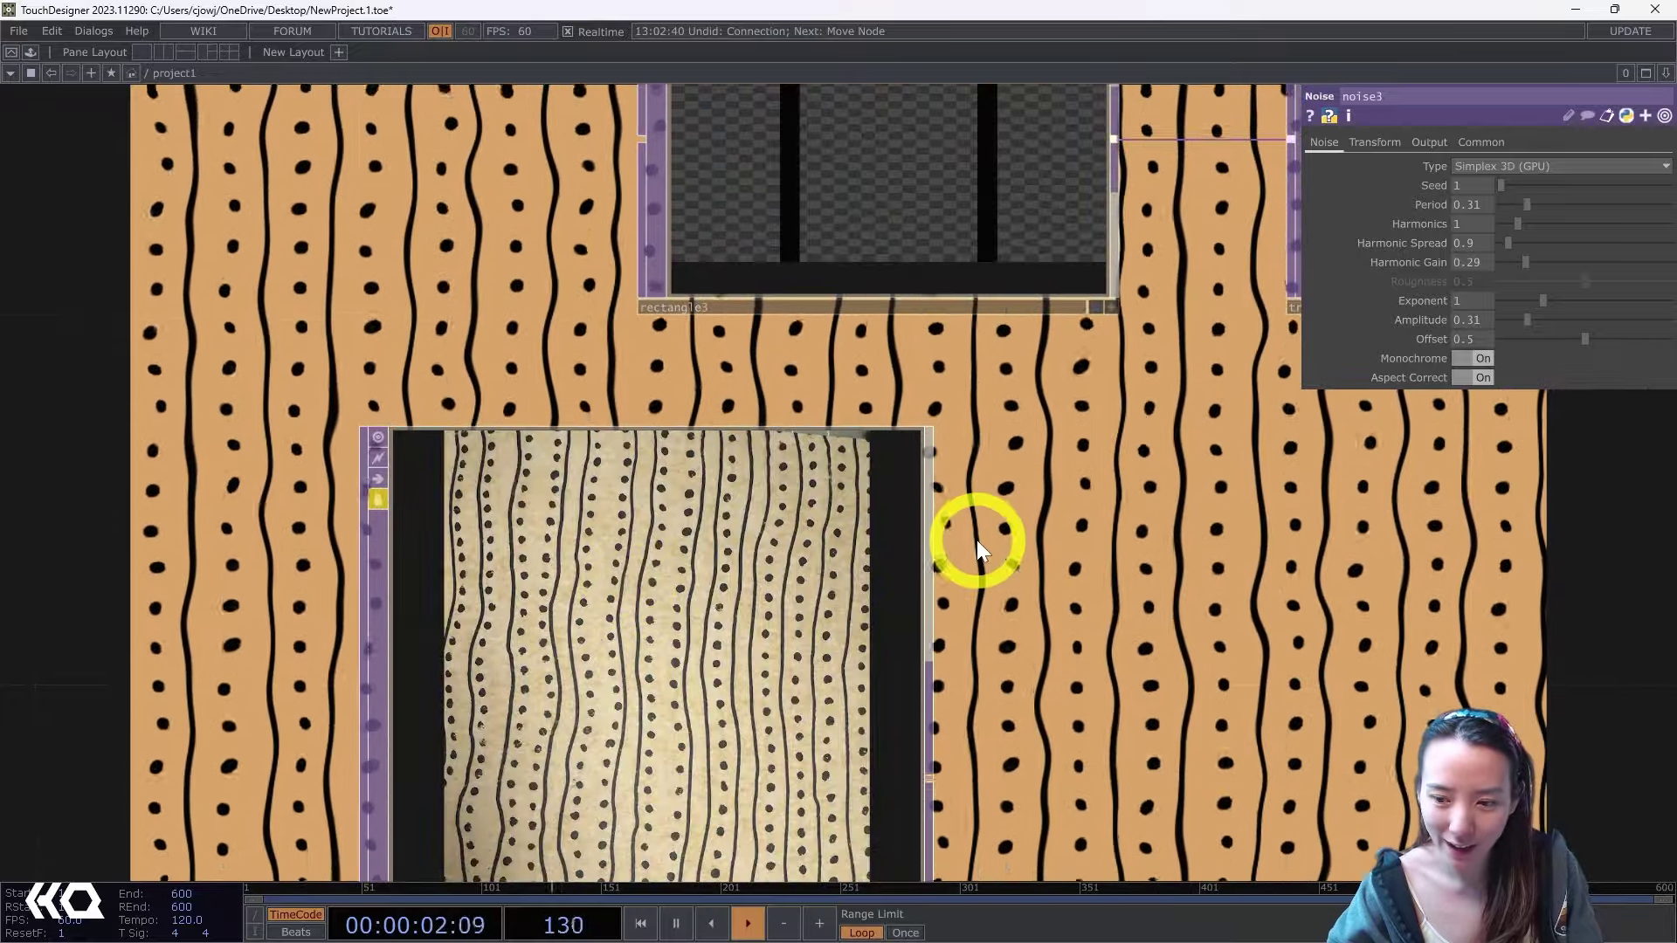
pyautogui.scroll(-3, 976, 543)
pyautogui.moveTo(1155, 645); pyautogui.dragTo(413, 573)
pyautogui.scroll(-5, 412, 573)
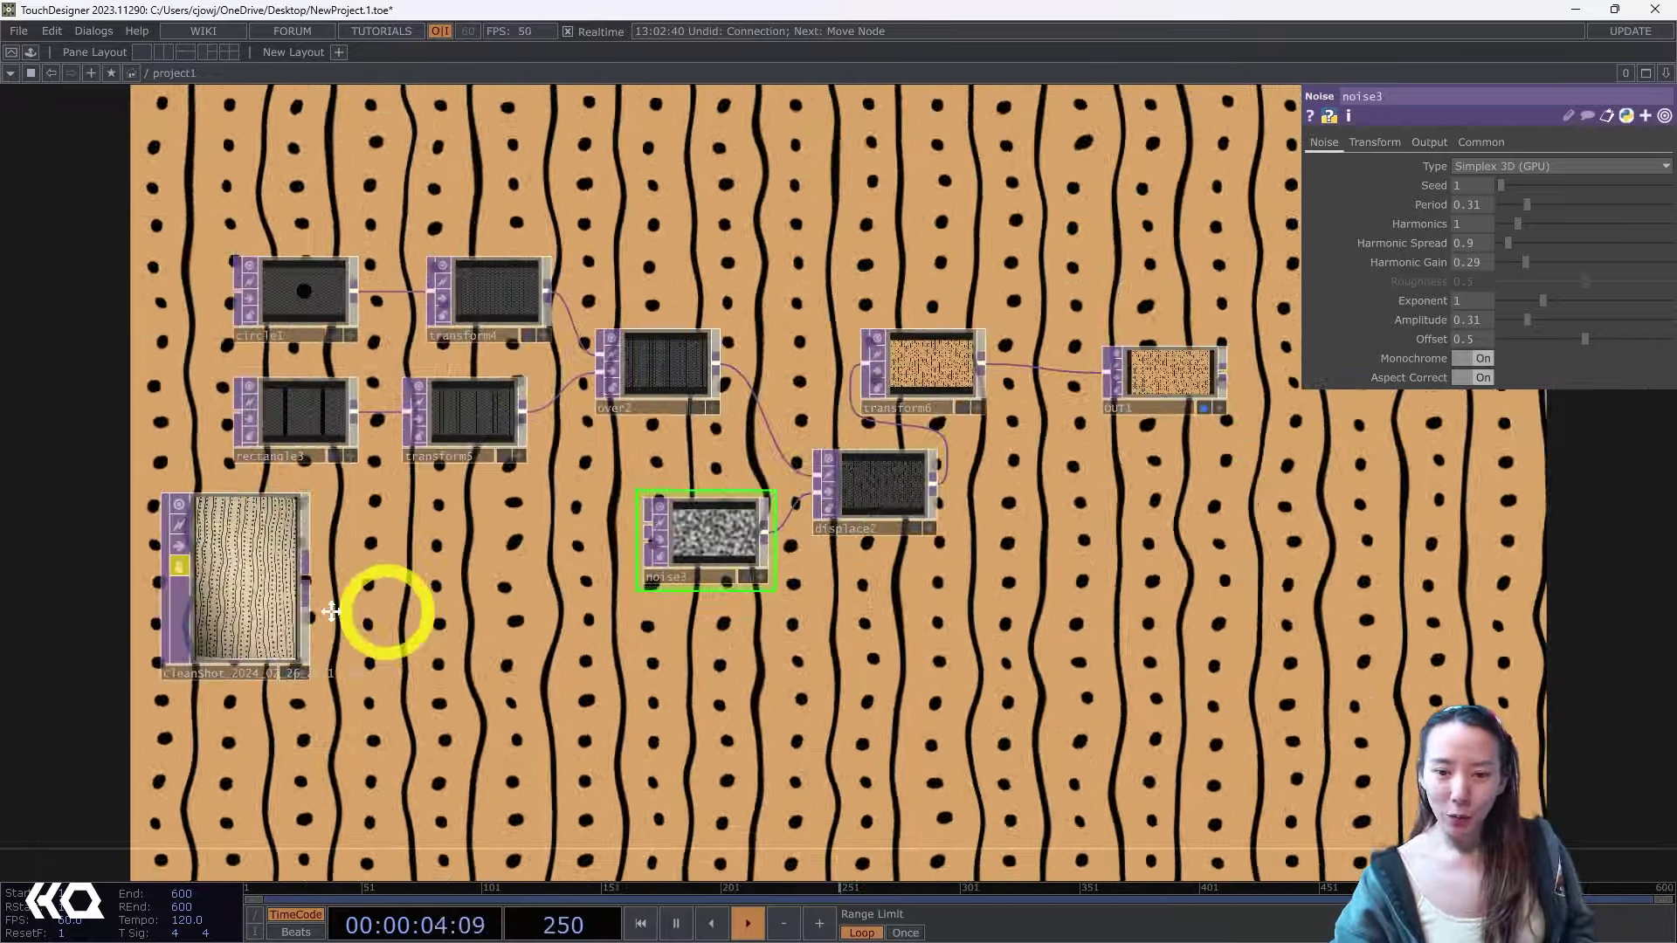
# Move out1 farther from transform6, insert an Add TOP between them, and wire level1 from the first pattern into its second input.
pyautogui.moveTo(1063, 382); pyautogui.dragTo(656, 382)
pyautogui.moveTo(790, 376); pyautogui.dragTo(980, 373)
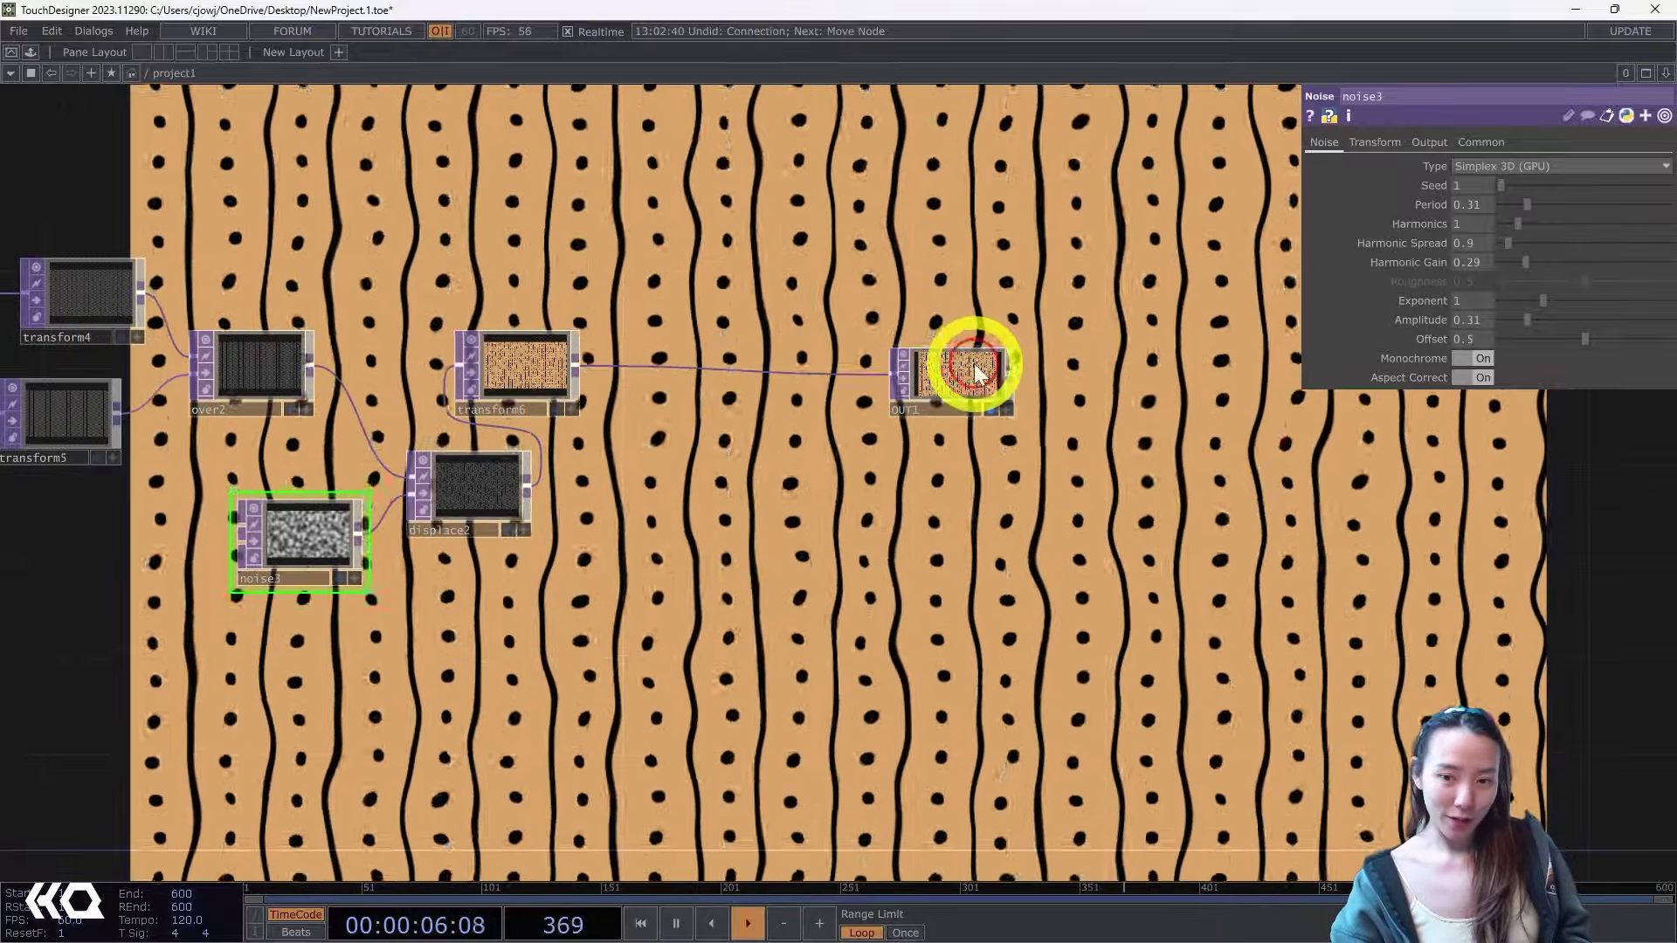
pyautogui.moveTo(923, 583); pyautogui.dragTo(957, 882)
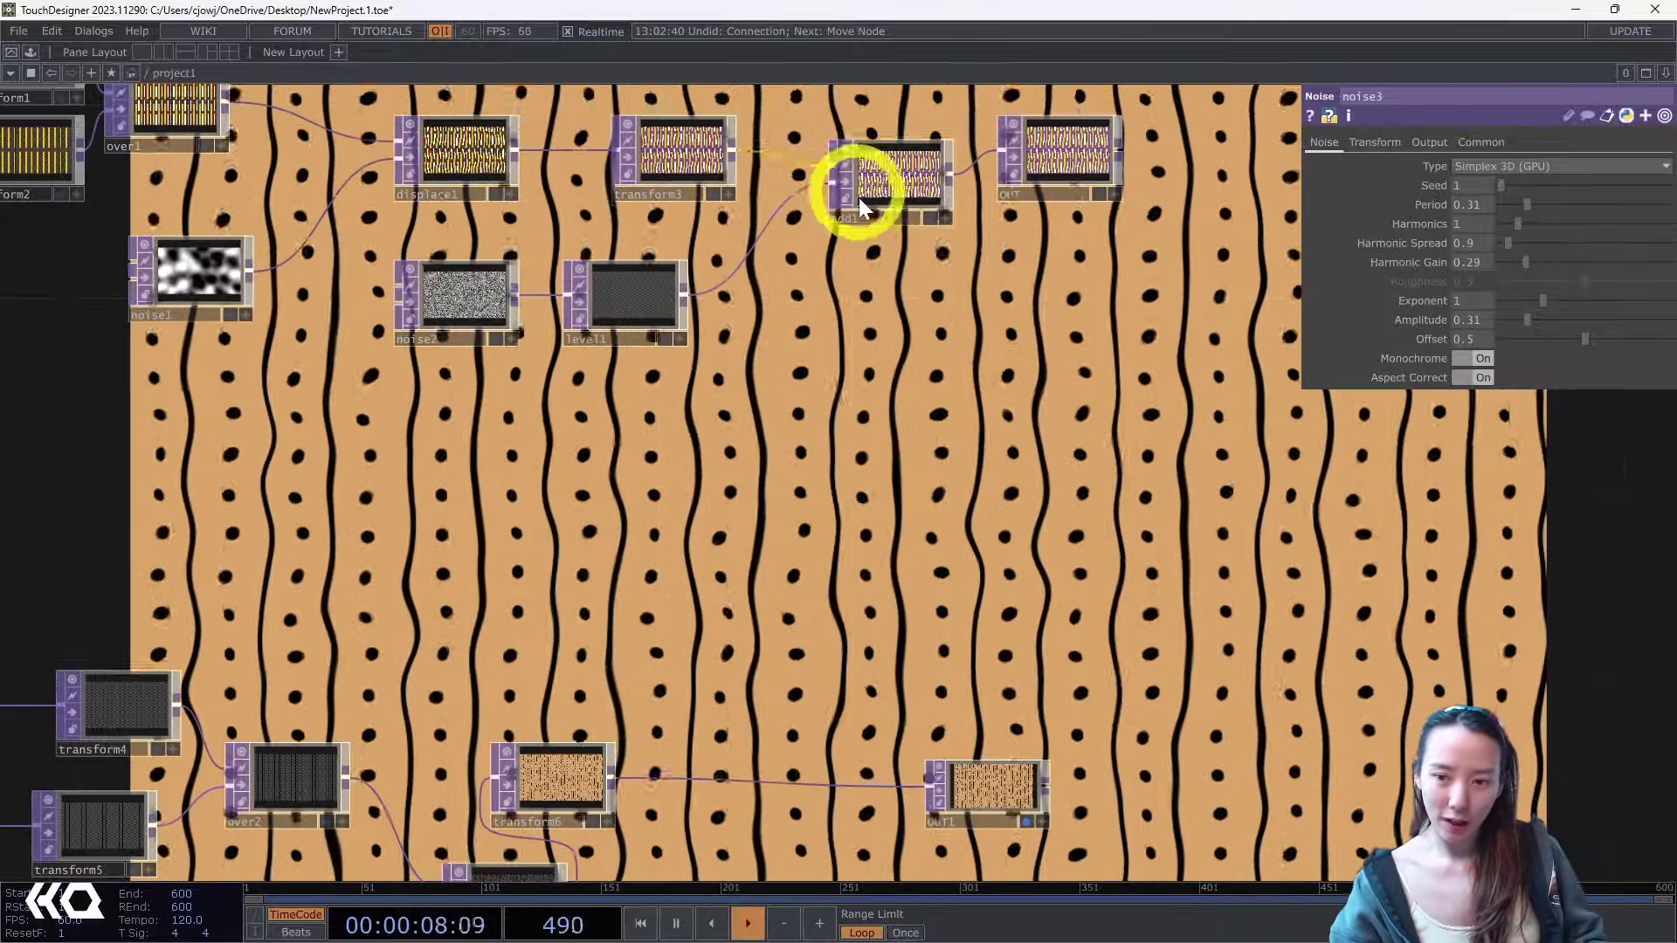
pyautogui.moveTo(861, 488); pyautogui.dragTo(870, 307)
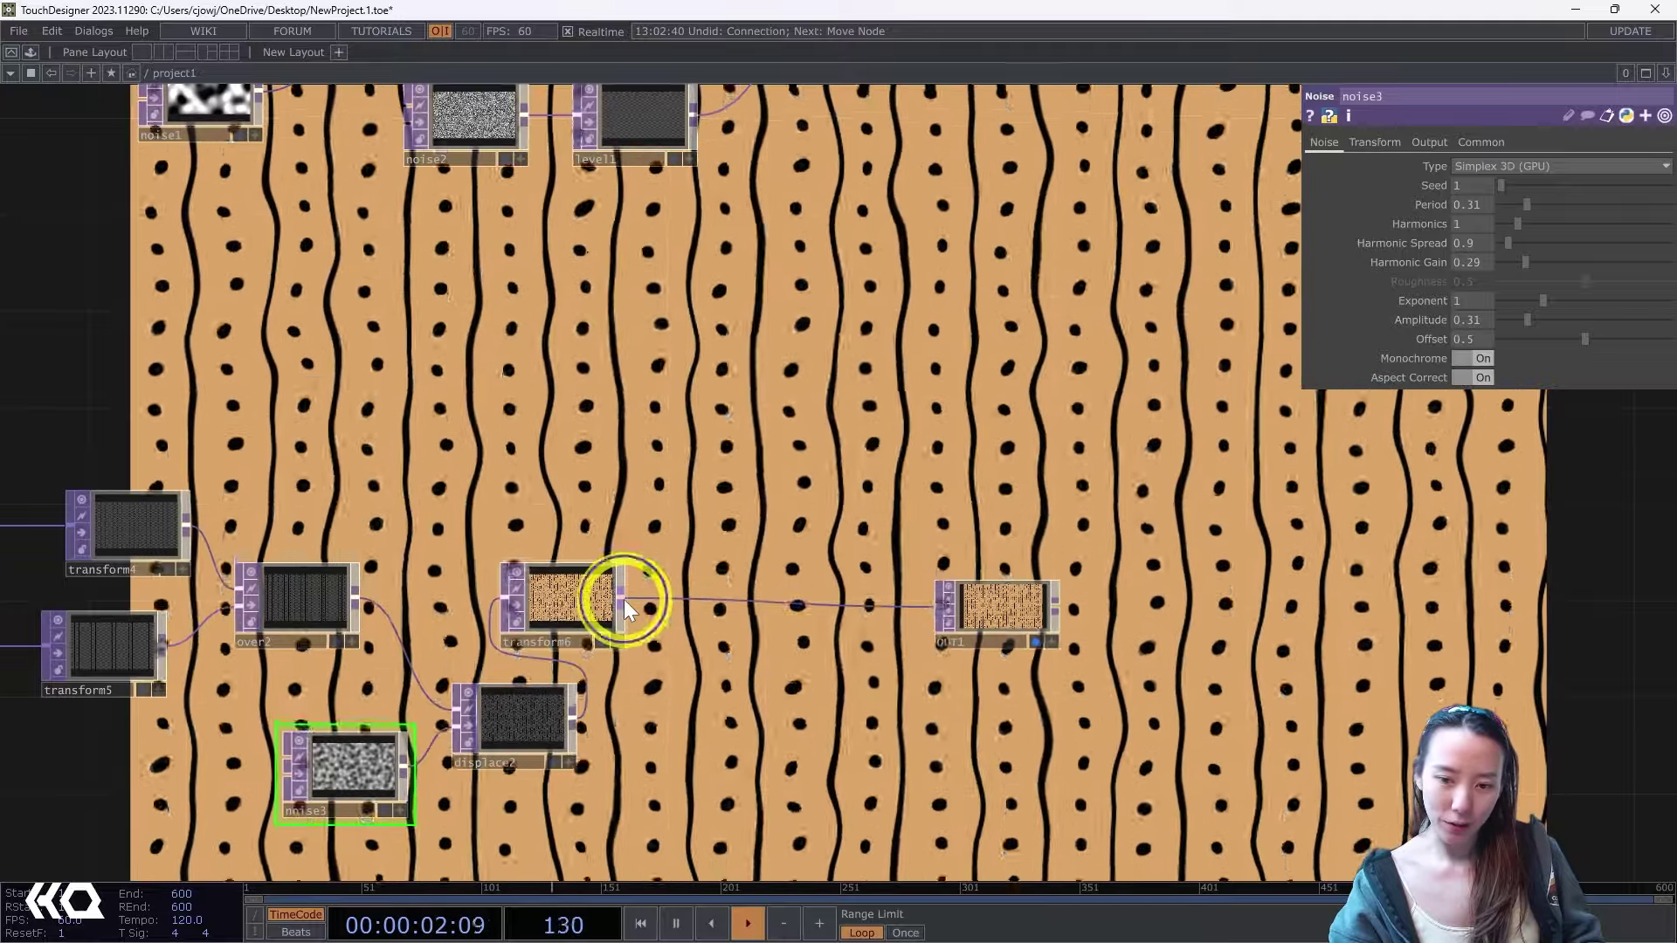
pyautogui.rightClick(625, 598)
pyautogui.write('add')
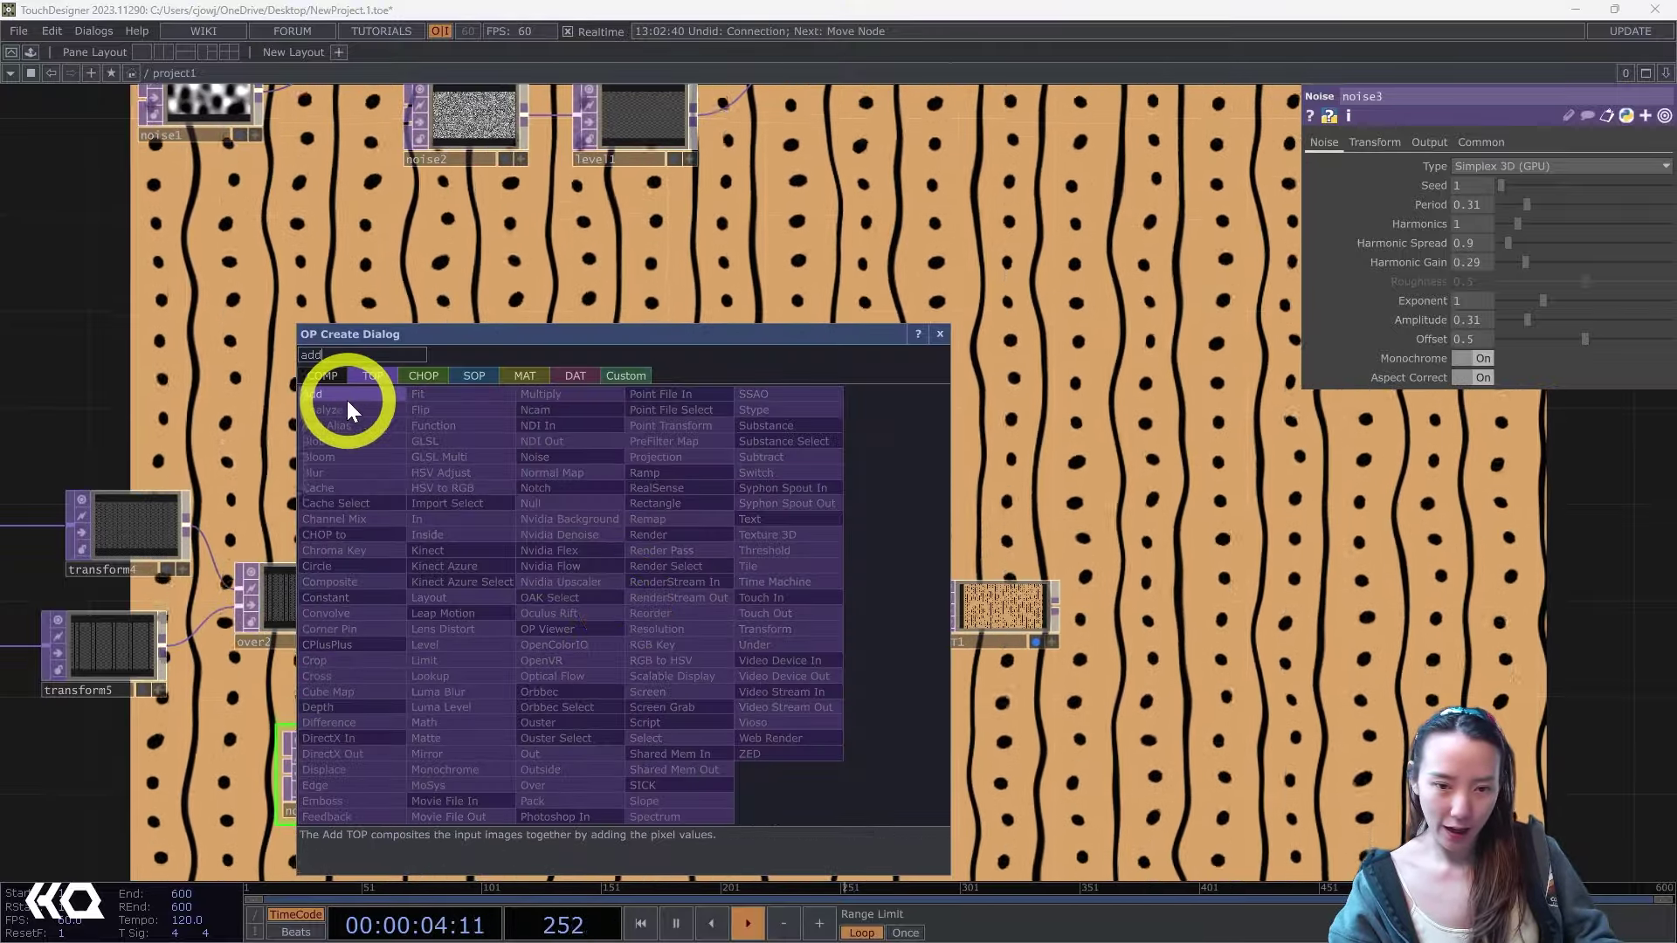
pyautogui.click(347, 398)
pyautogui.click(811, 602)
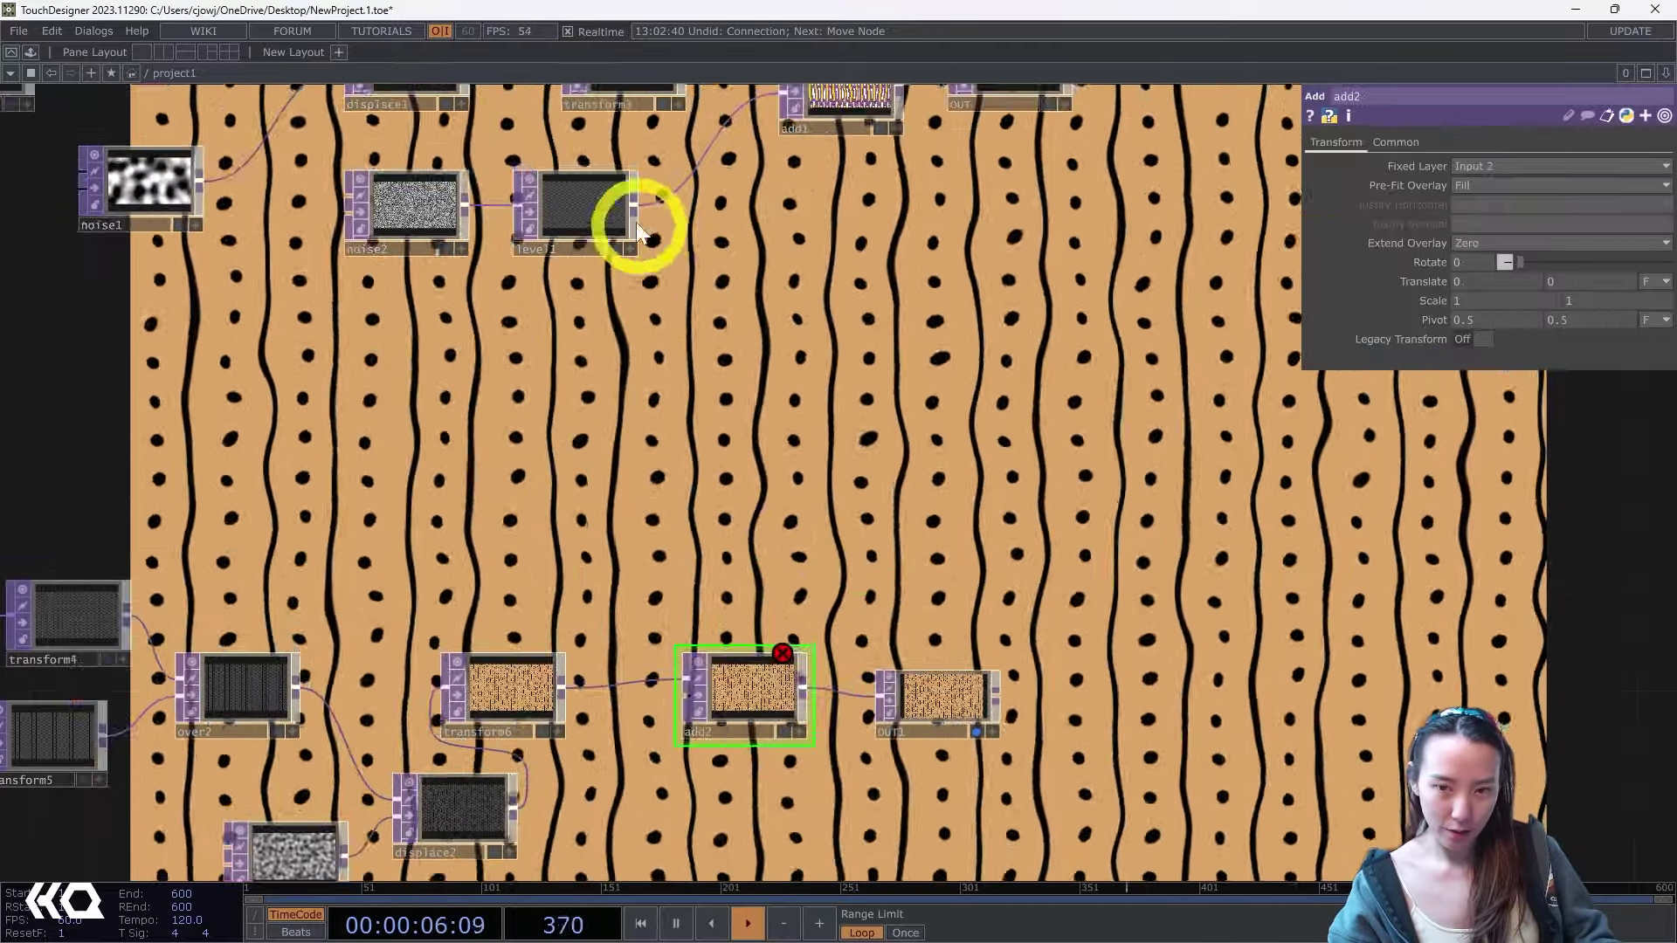
pyautogui.moveTo(632, 211); pyautogui.dragTo(688, 704)
# Create a Ramp TOP in the empty space below noise3.
pyautogui.moveTo(817, 528); pyautogui.dragTo(1329, 352)
pyautogui.moveTo(884, 720); pyautogui.dragTo(761, 449)
pyautogui.moveTo(700, 570); pyautogui.dragTo(563, 609)
pyautogui.moveTo(716, 510); pyautogui.dragTo(989, 413)
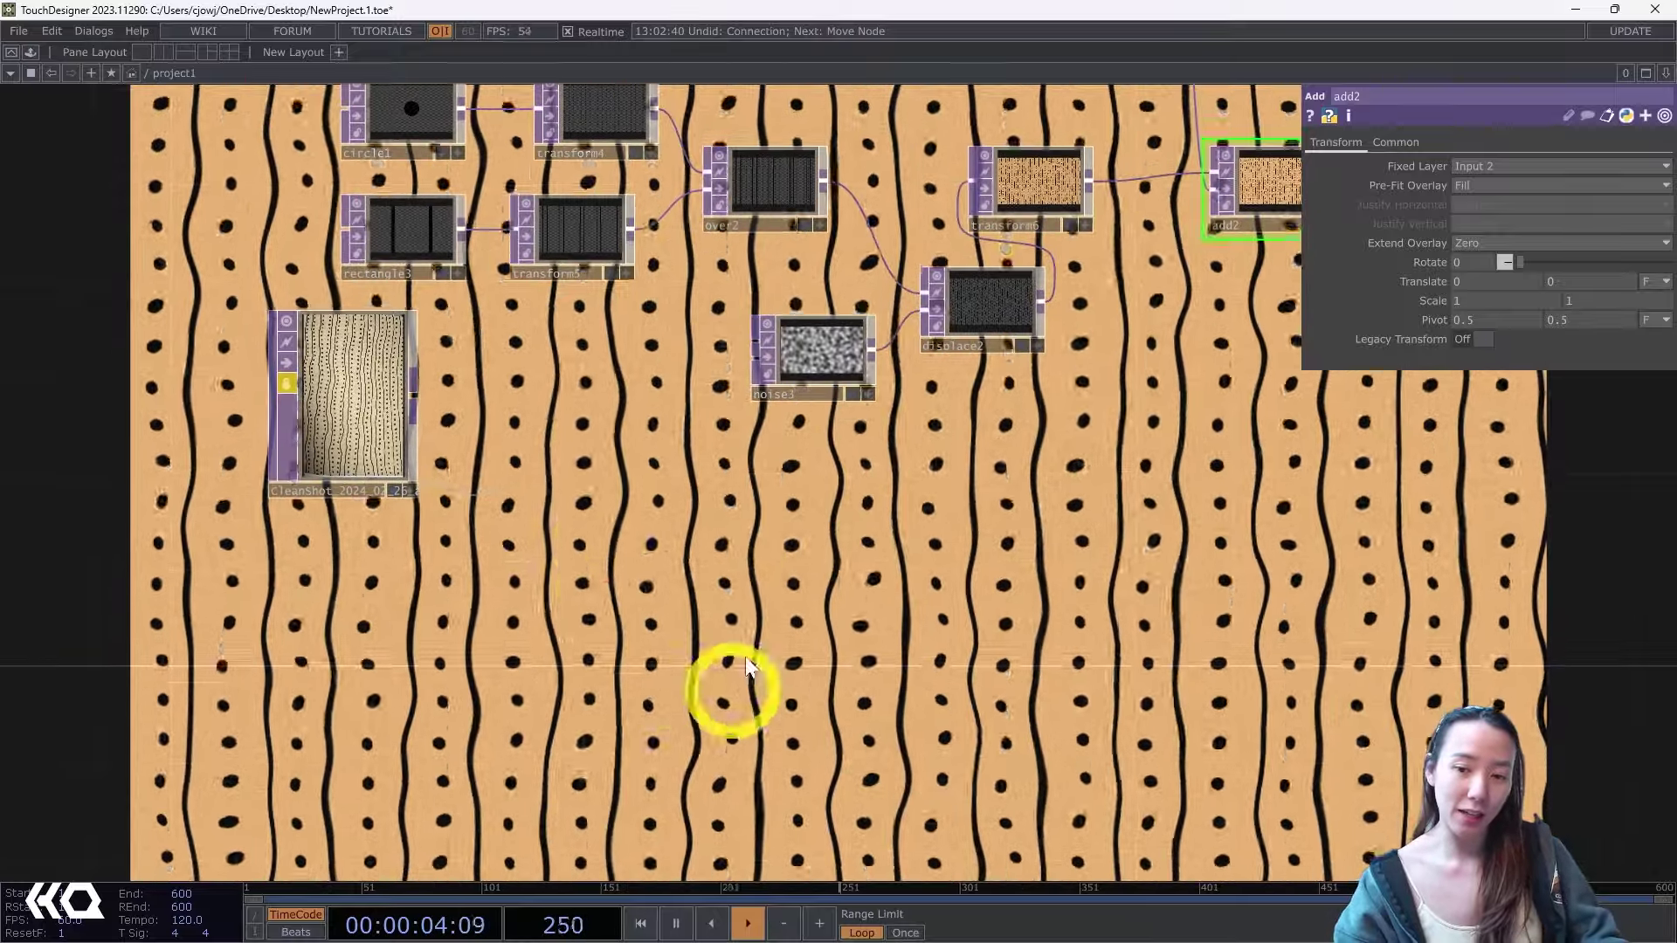
pyautogui.doubleClick(768, 721)
pyautogui.write('ramp')
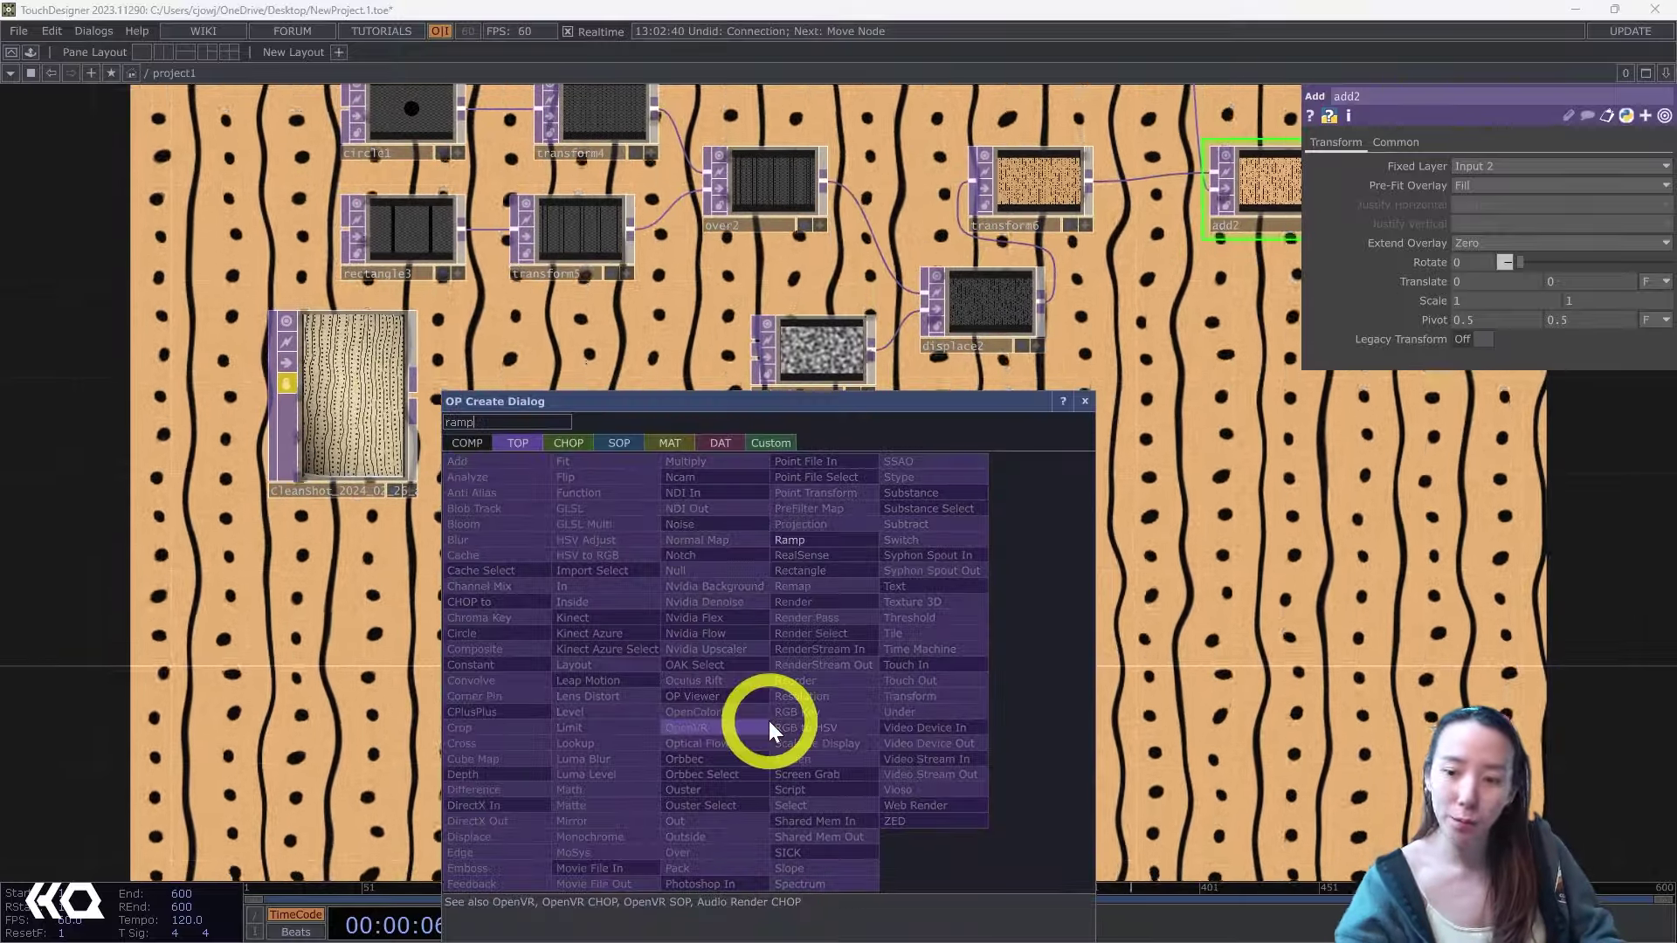
pyautogui.click(789, 540)
pyautogui.click(665, 542)
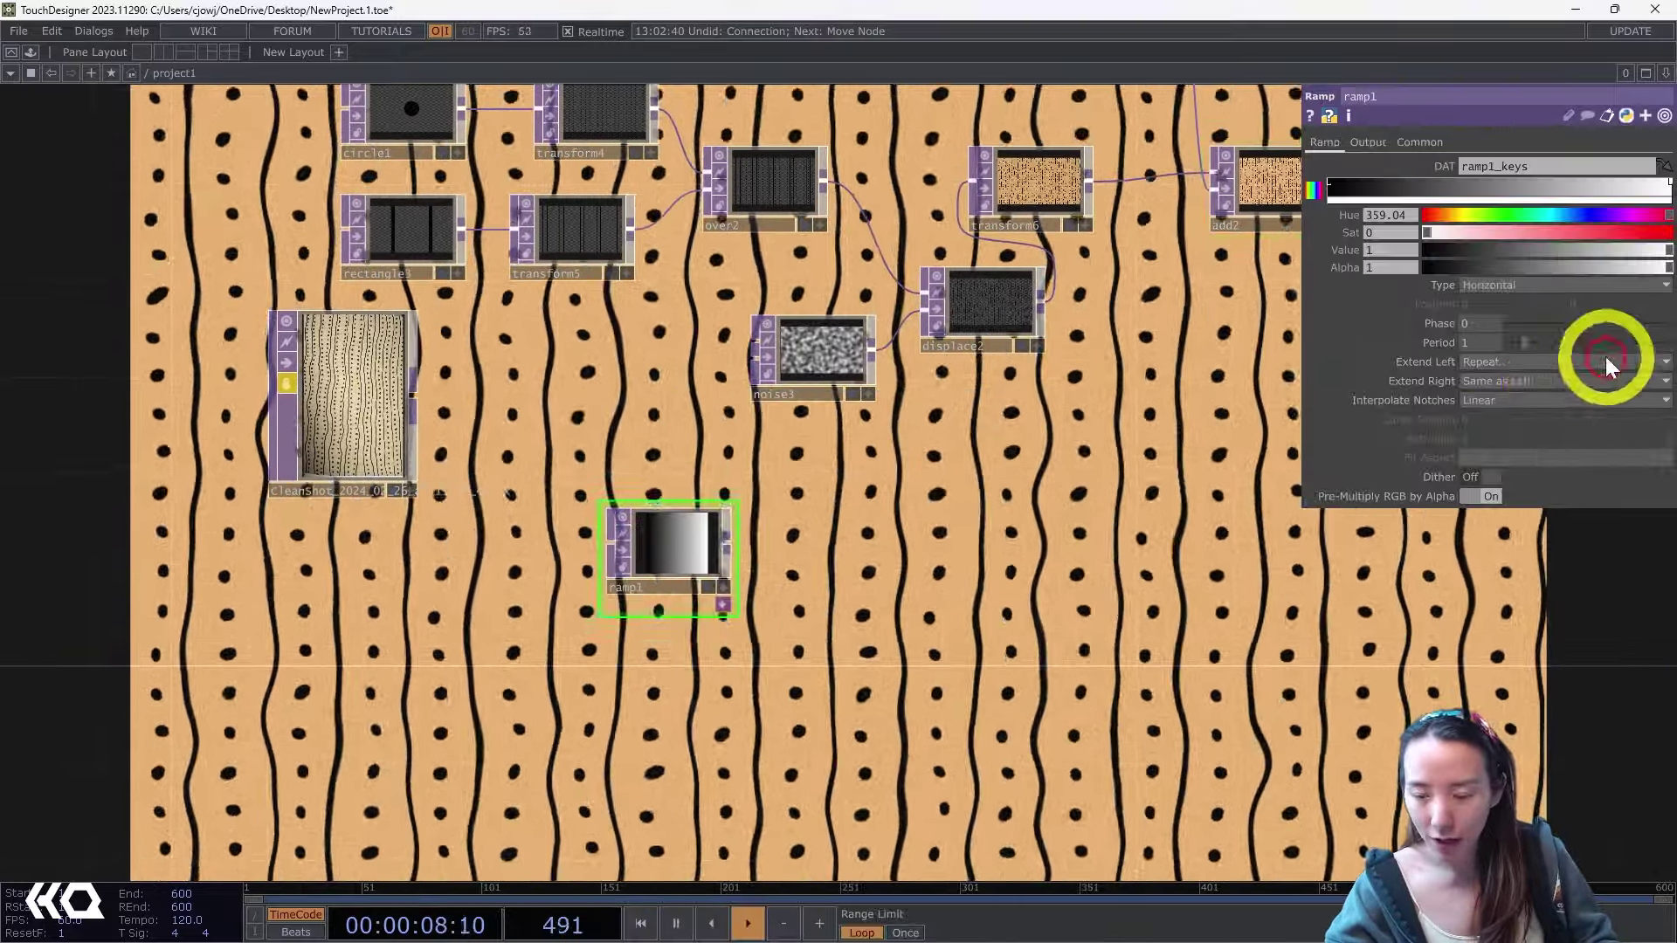
# Set ramp1's resolution to 1280 by 720.
pyautogui.click(1420, 142)
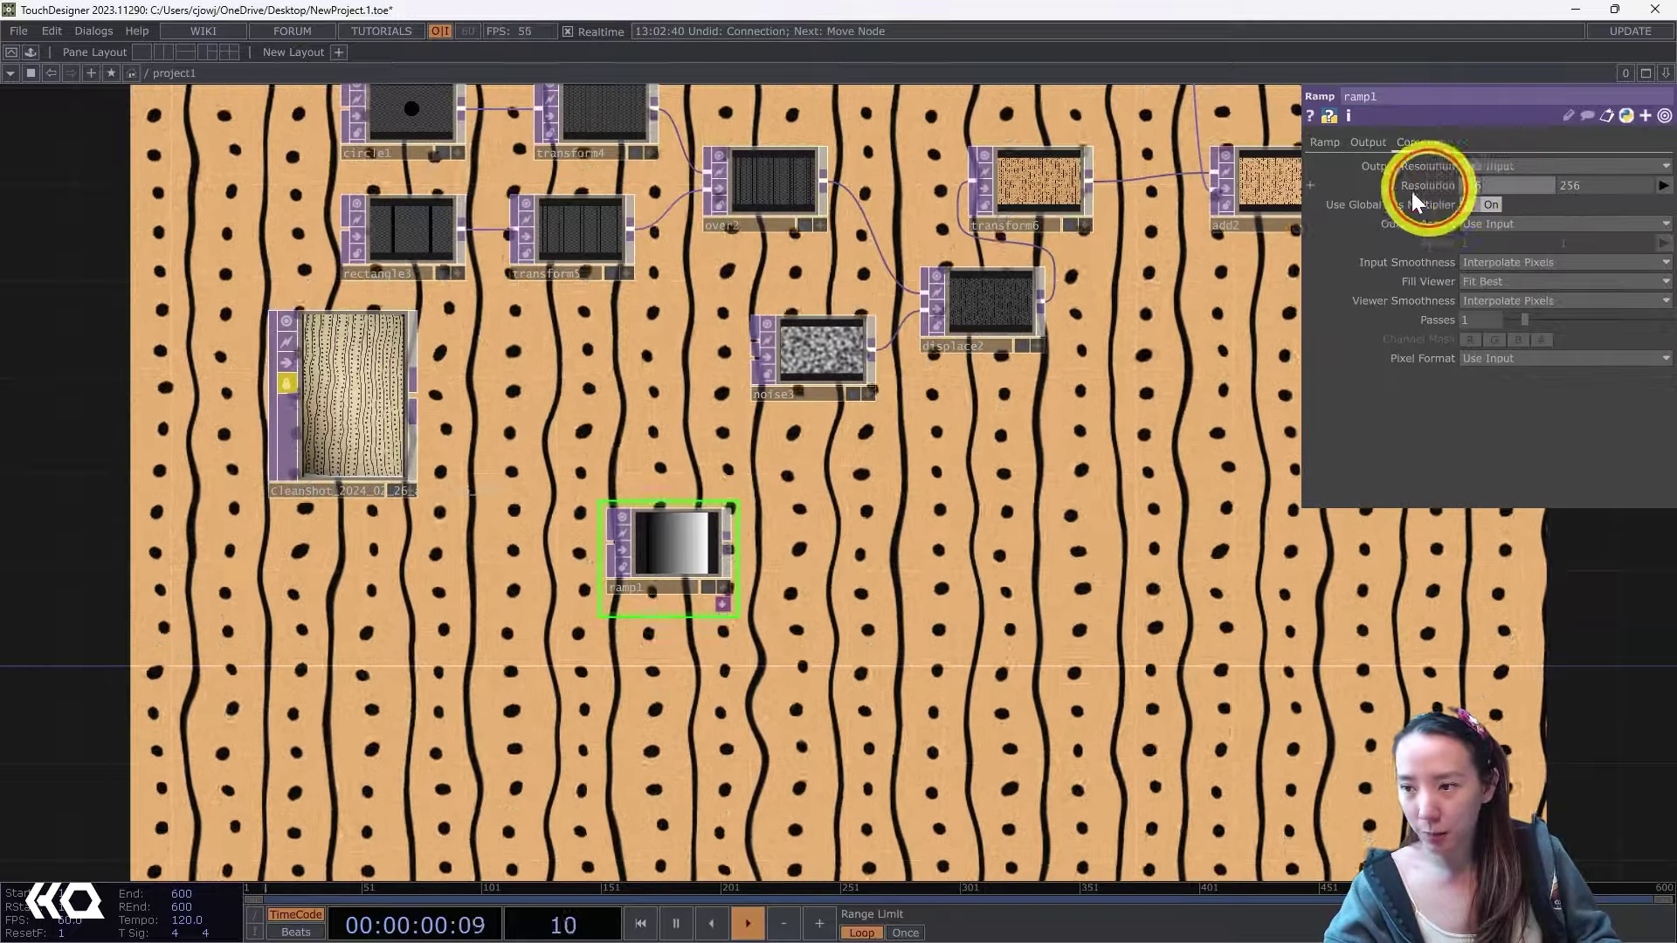
pyautogui.write('1280')
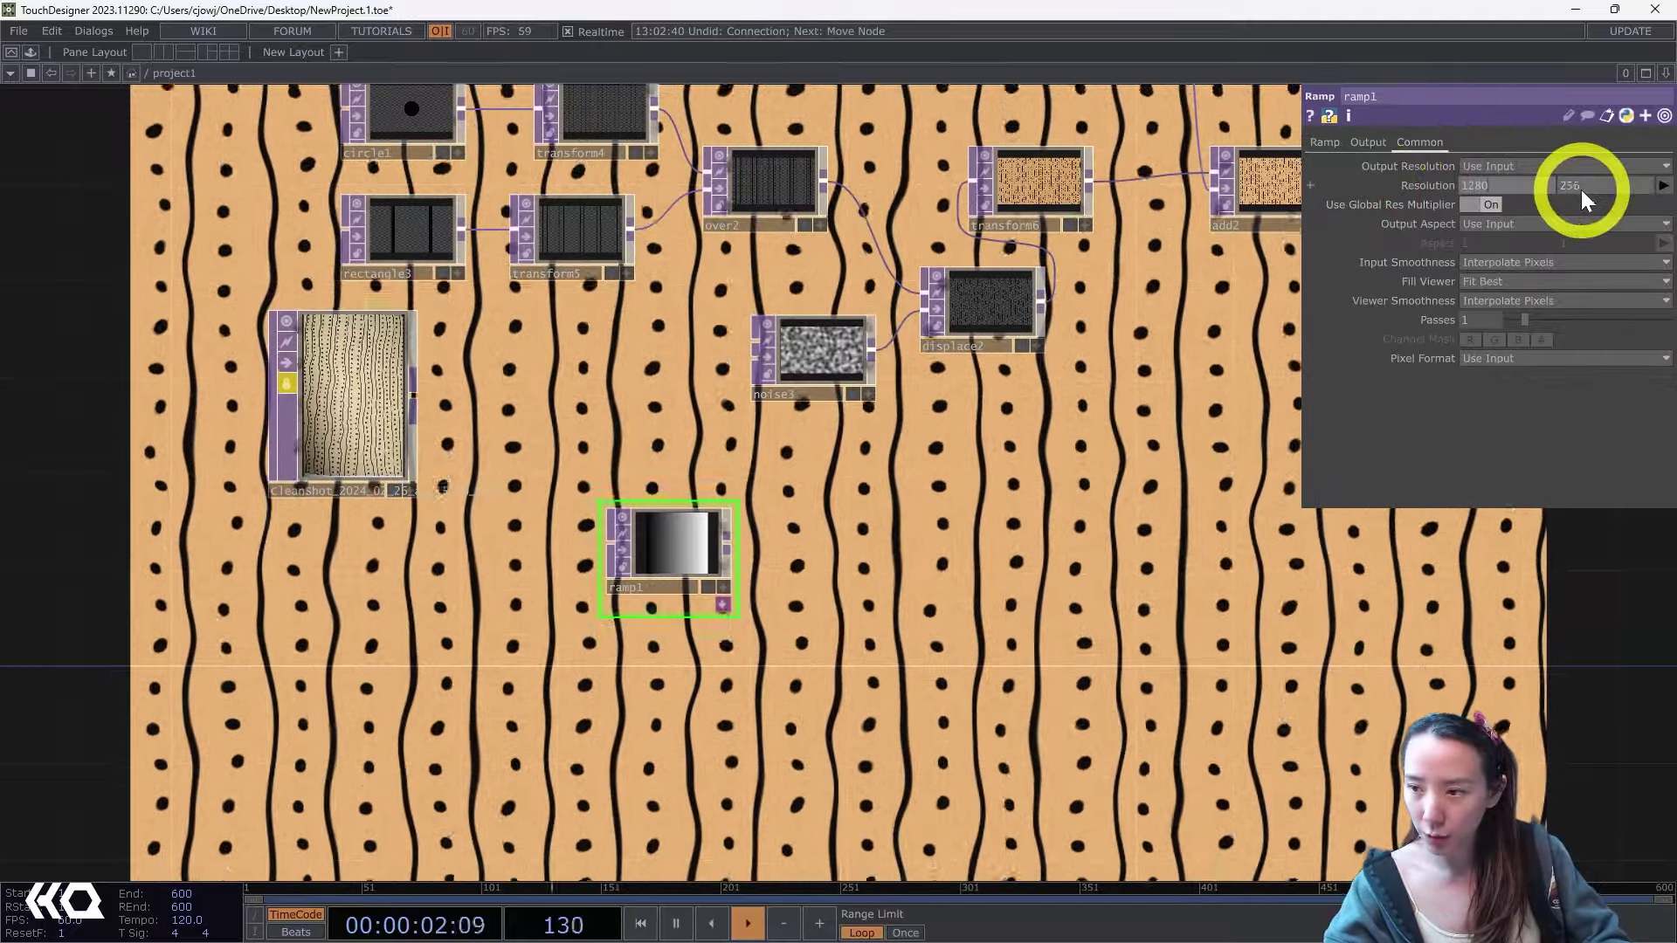
pyautogui.click(1581, 186)
pyautogui.write('720')
pyautogui.press('Return')
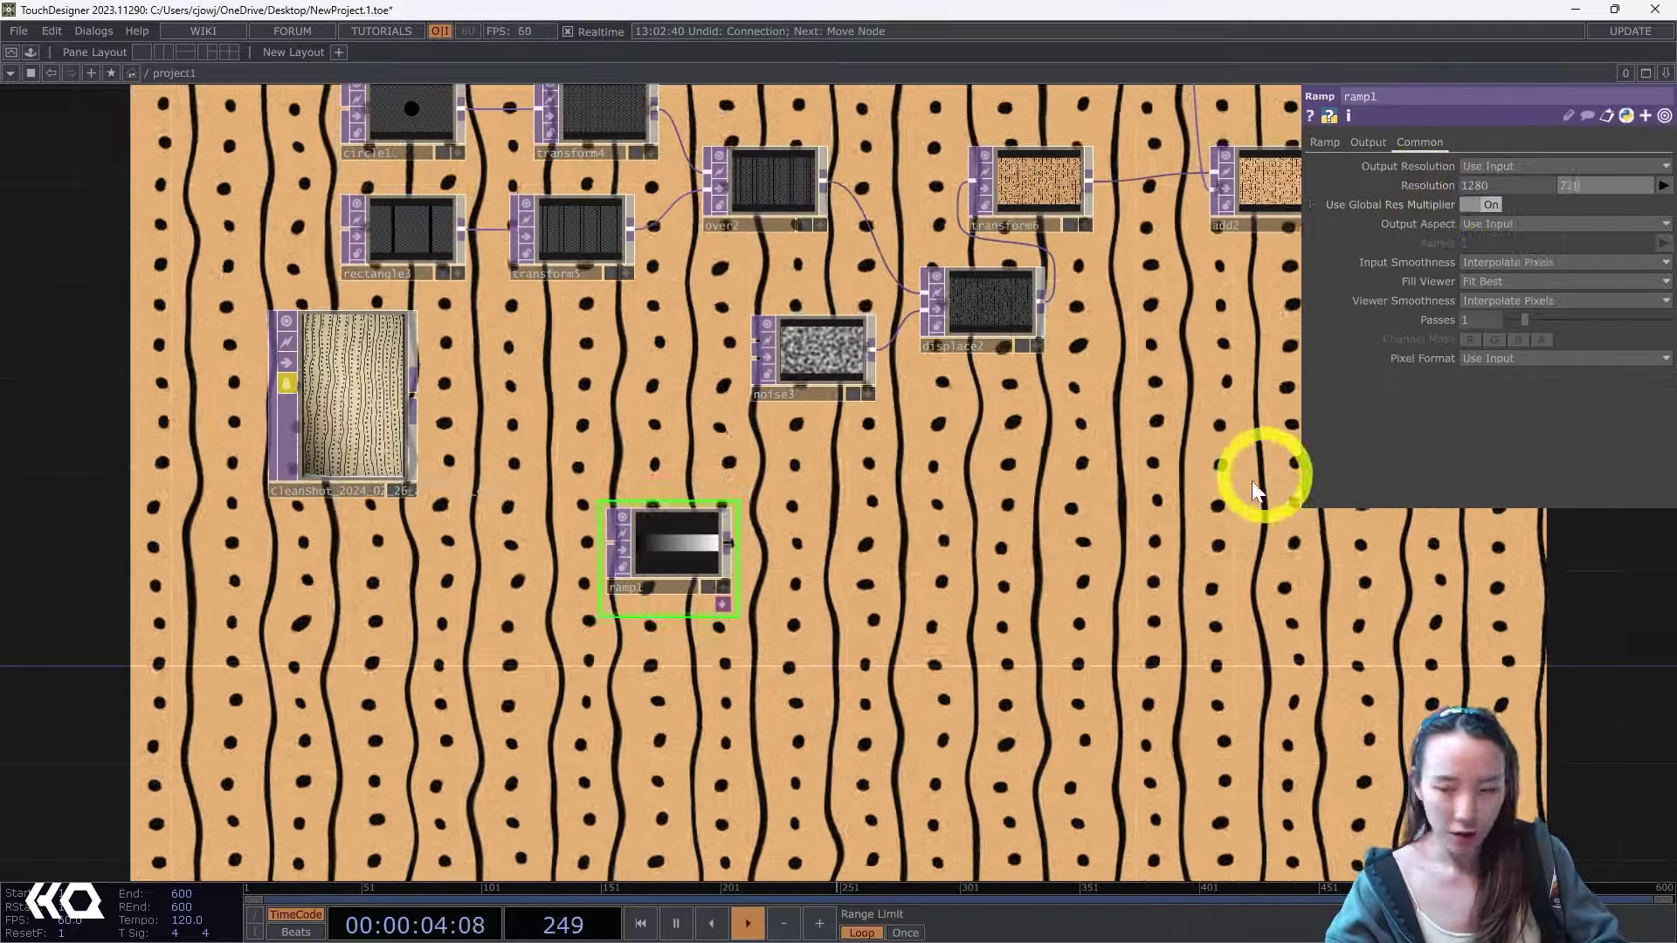
pyautogui.click(1103, 500)
pyautogui.moveTo(1074, 461); pyautogui.dragTo(1189, 380)
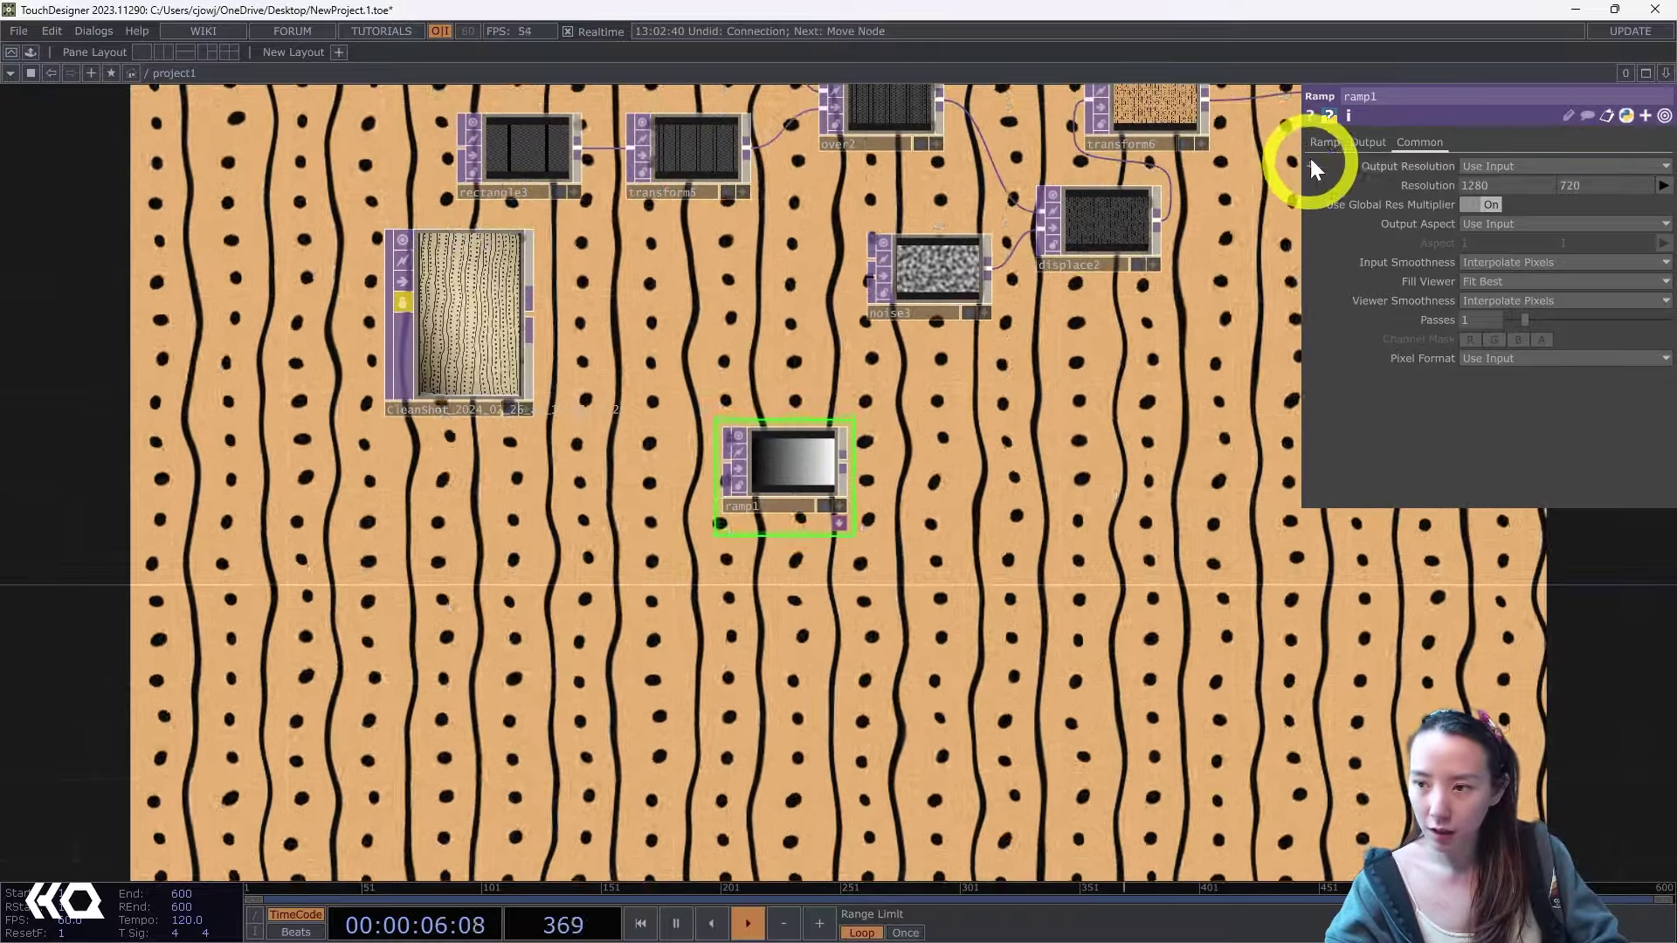
# Set ramp1's type to Vertical, turn its white end key black, and add a middle key with value about 0.978.
pyautogui.click(1323, 142)
pyautogui.click(1488, 284)
pyautogui.click(1492, 307)
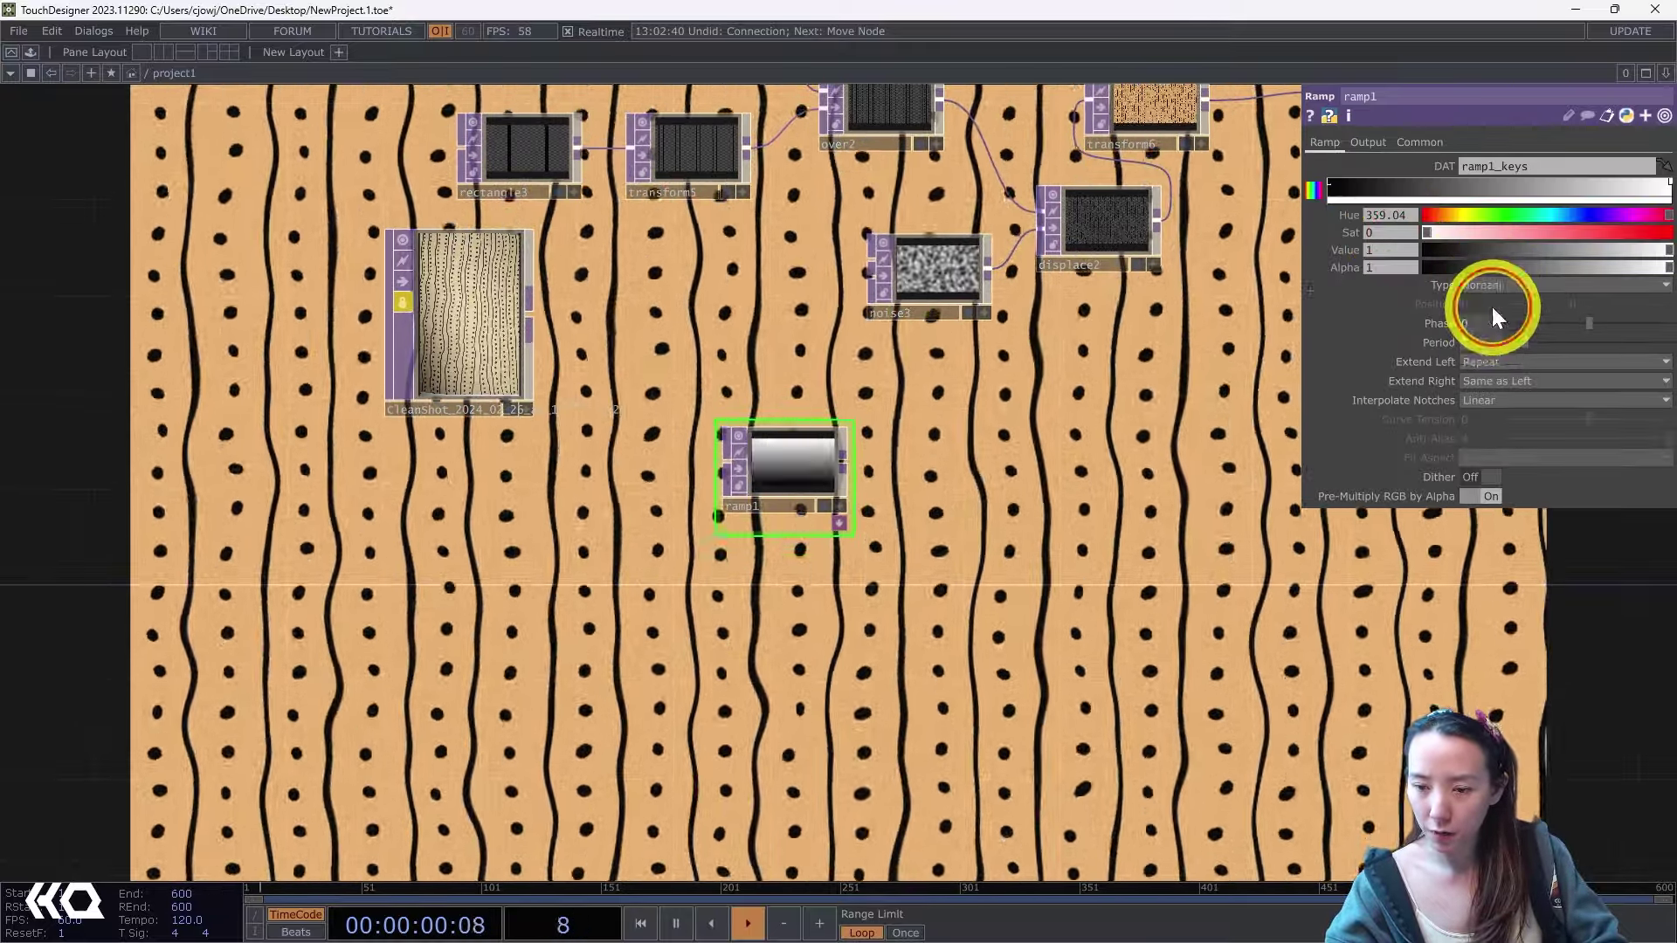
pyautogui.scroll(2, 791, 481)
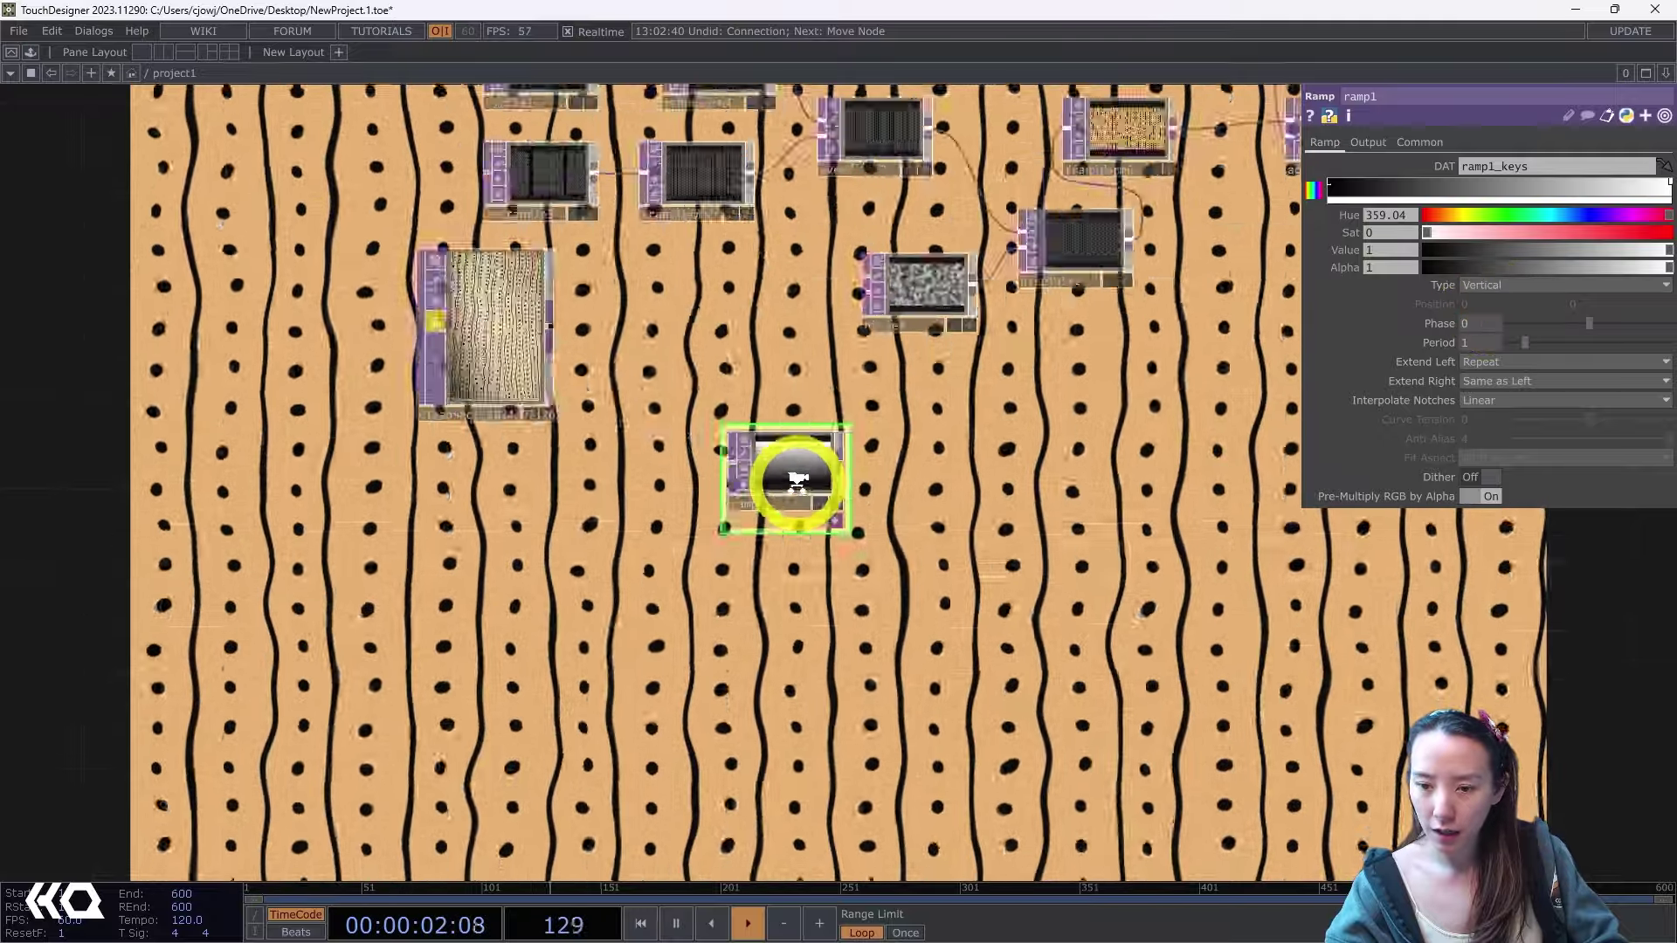
pyautogui.scroll(1, 797, 482)
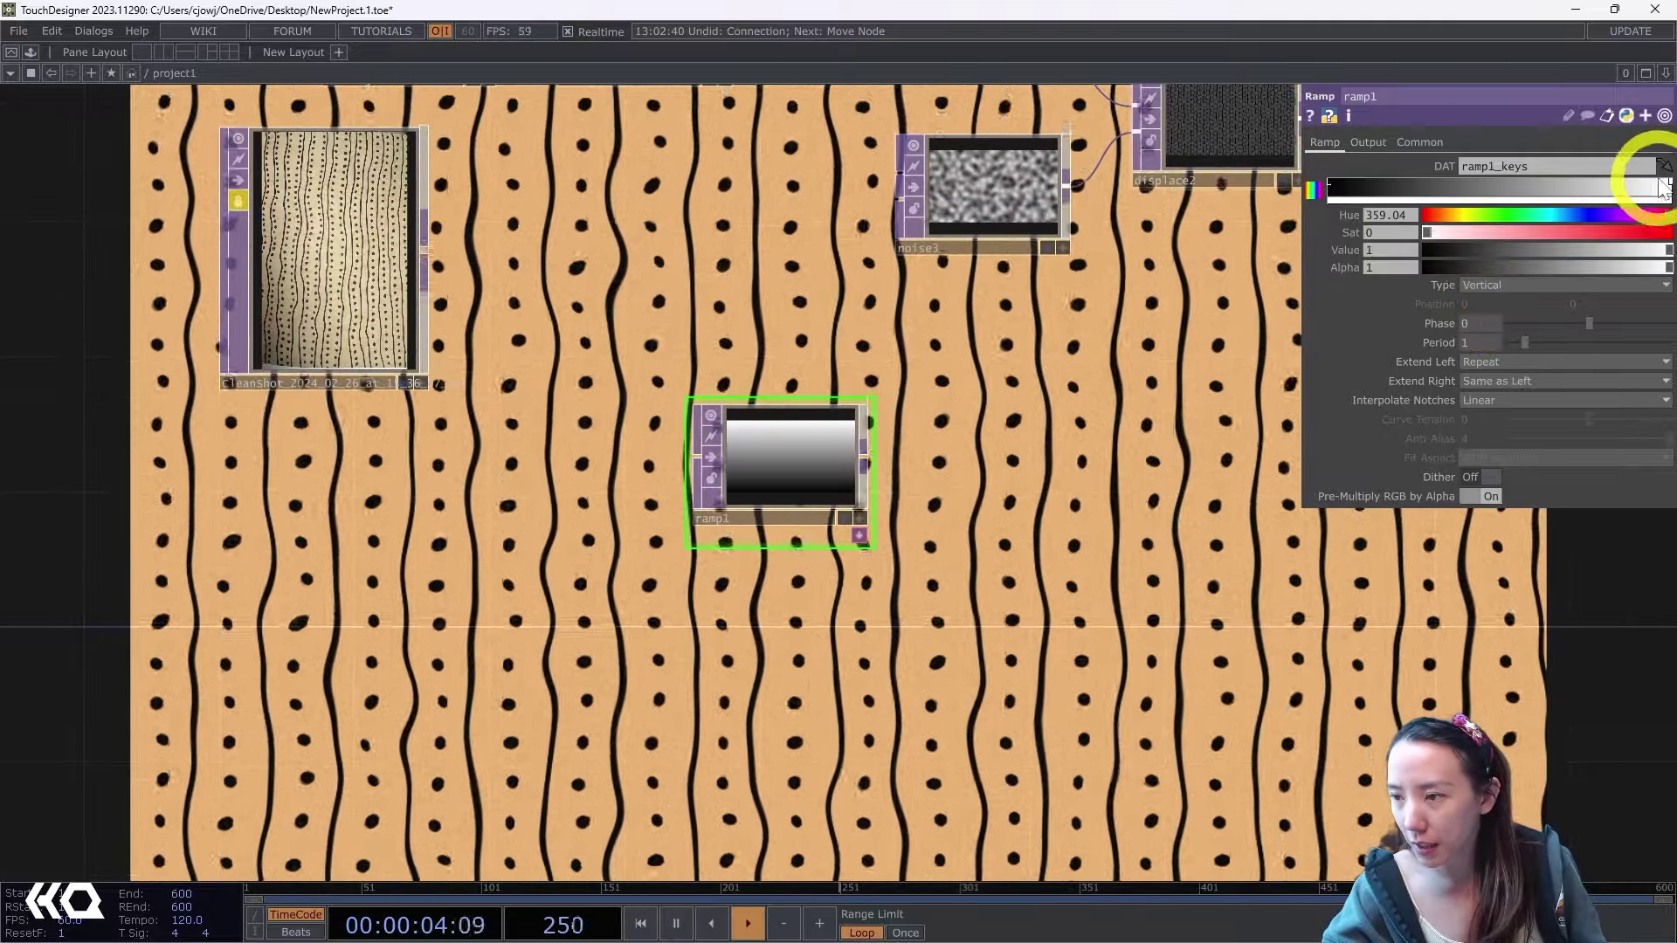
pyautogui.moveTo(1535, 248); pyautogui.dragTo(1402, 253)
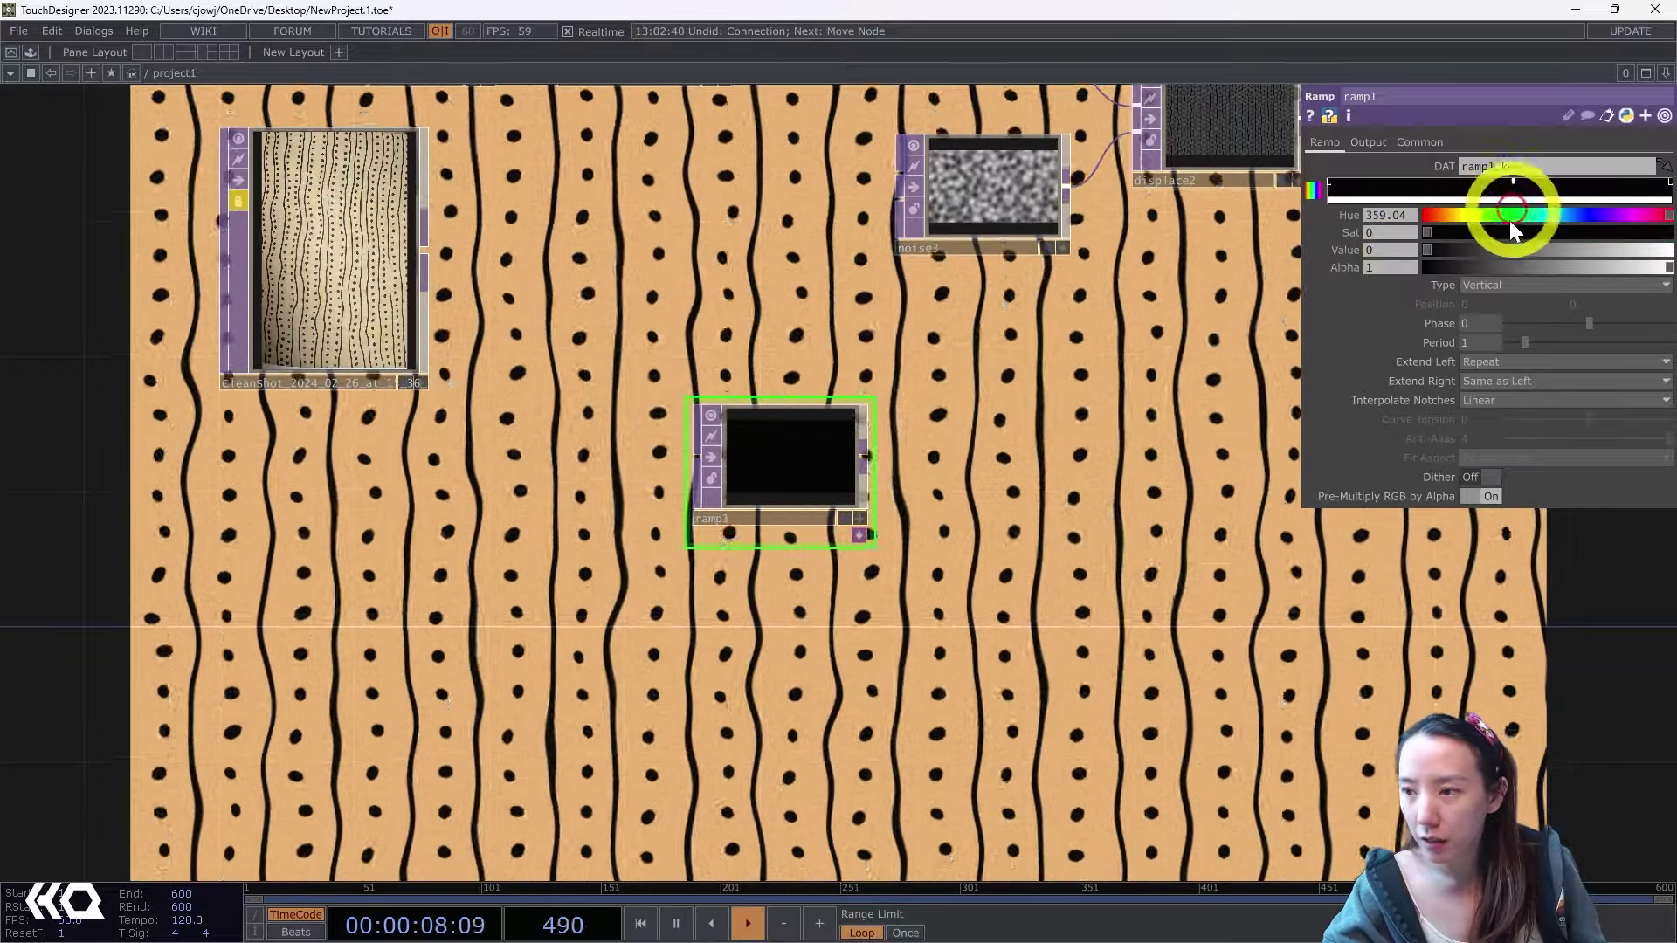
pyautogui.moveTo(1584, 252); pyautogui.dragTo(1659, 255)
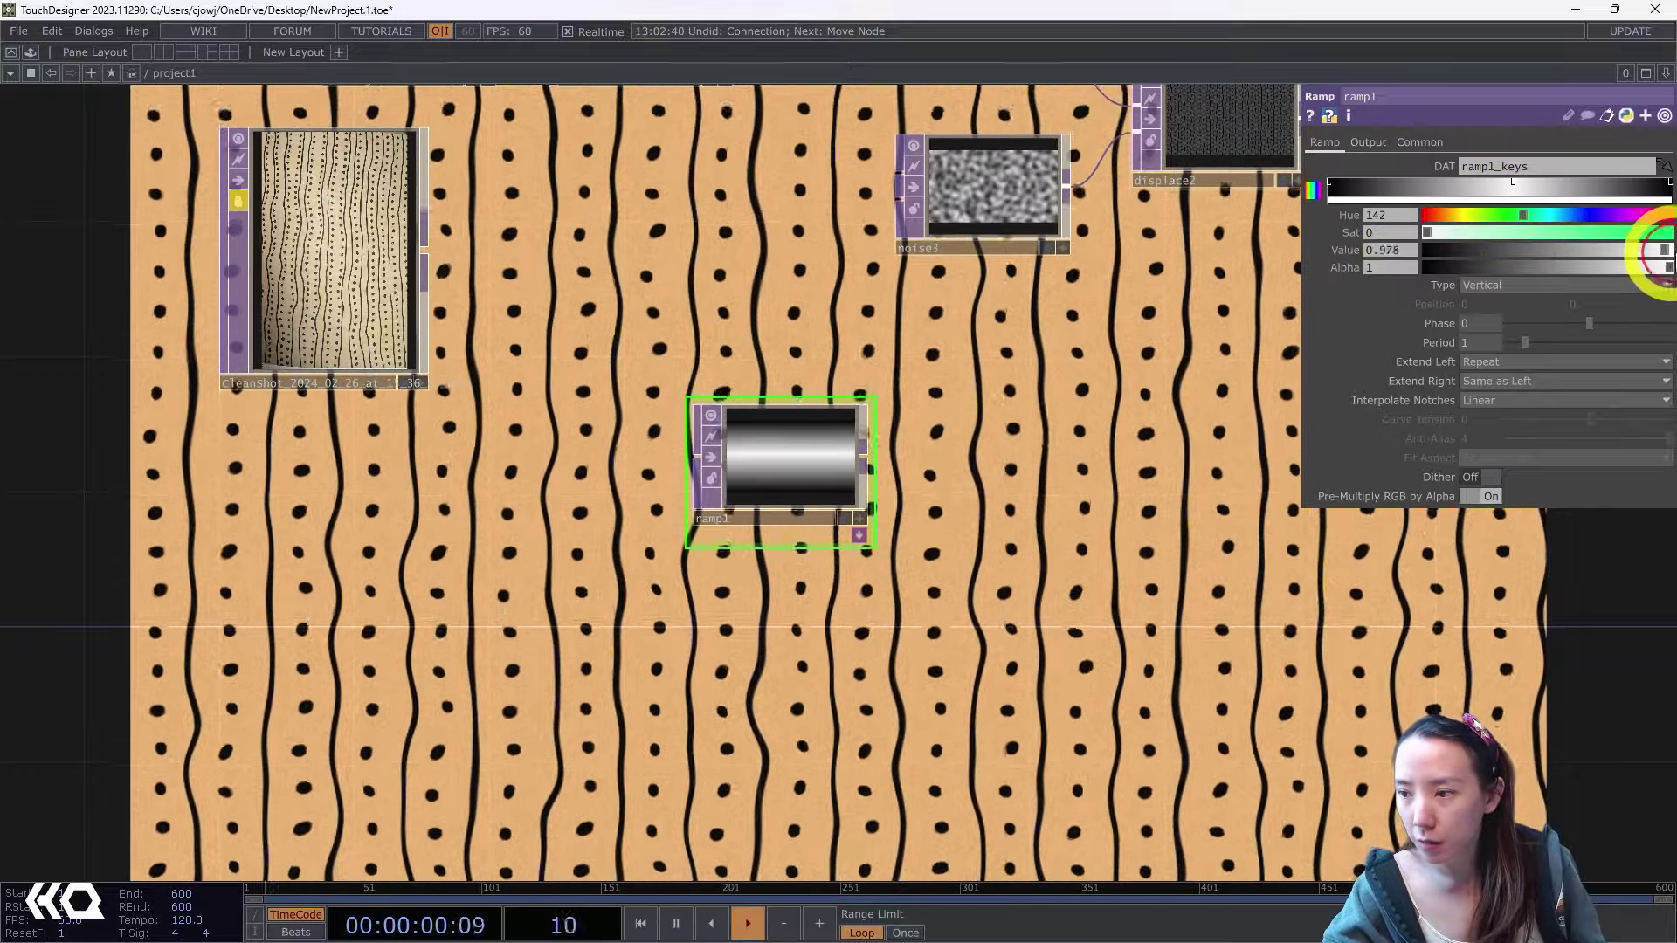
# Color ramp1's middle key green with hue 87, saturation 0.878 and value 0.669, and set the phase to 0.04 and period to 0.89.
pyautogui.moveTo(1516, 216); pyautogui.dragTo(1486, 214)
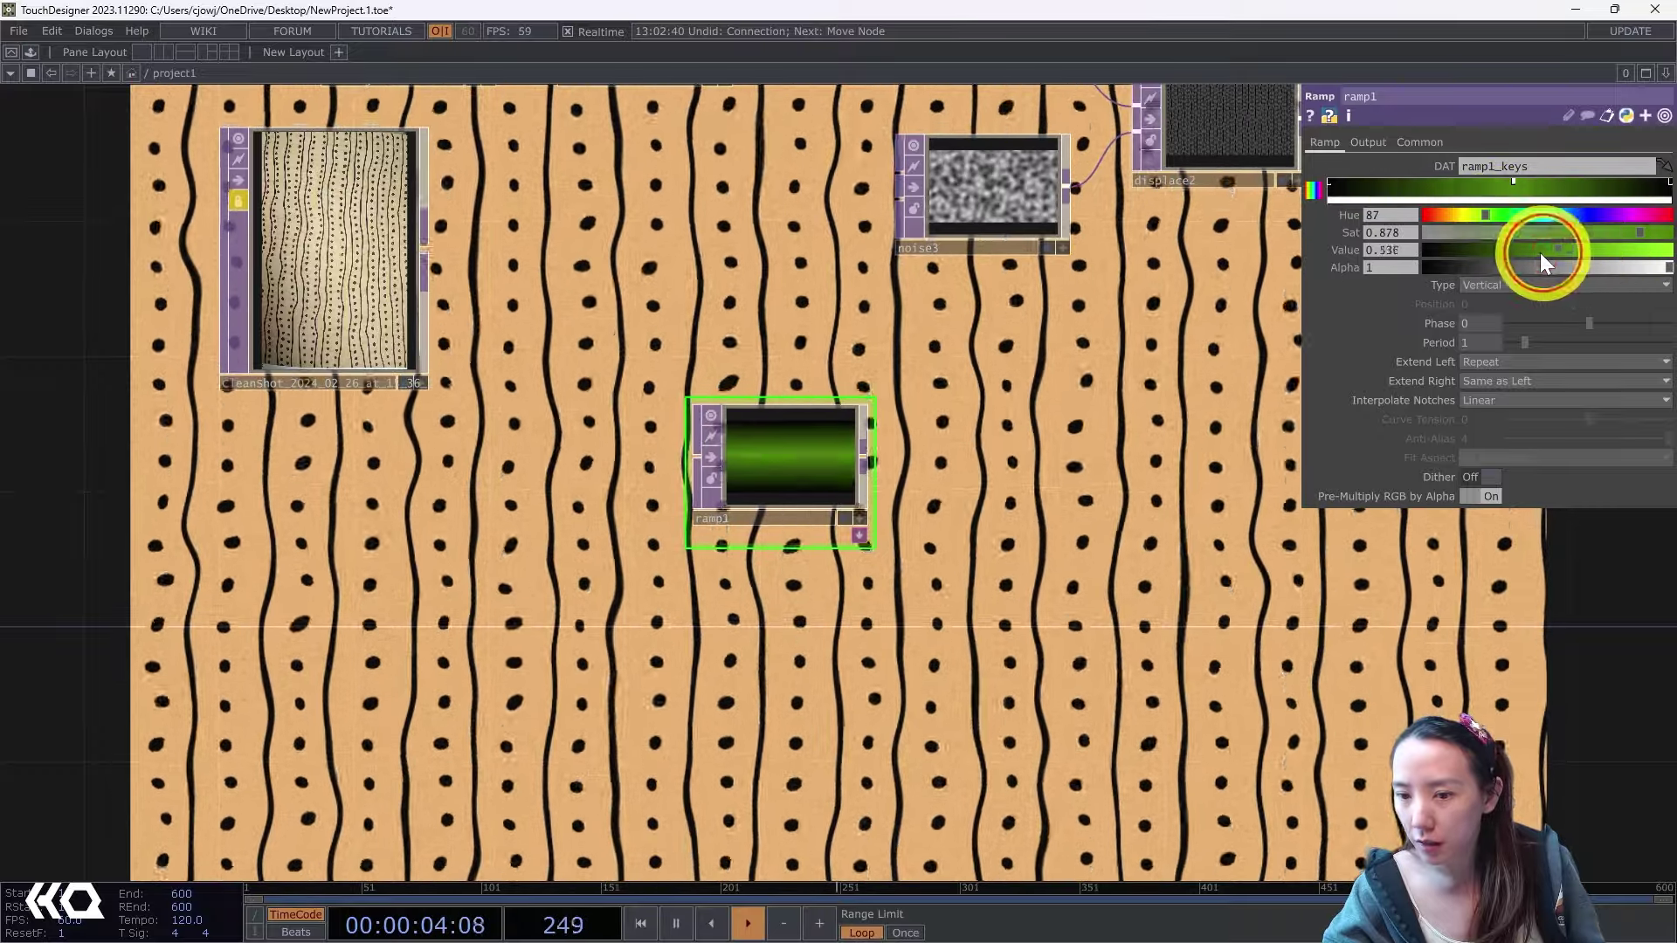
pyautogui.moveTo(1535, 254); pyautogui.dragTo(1591, 250)
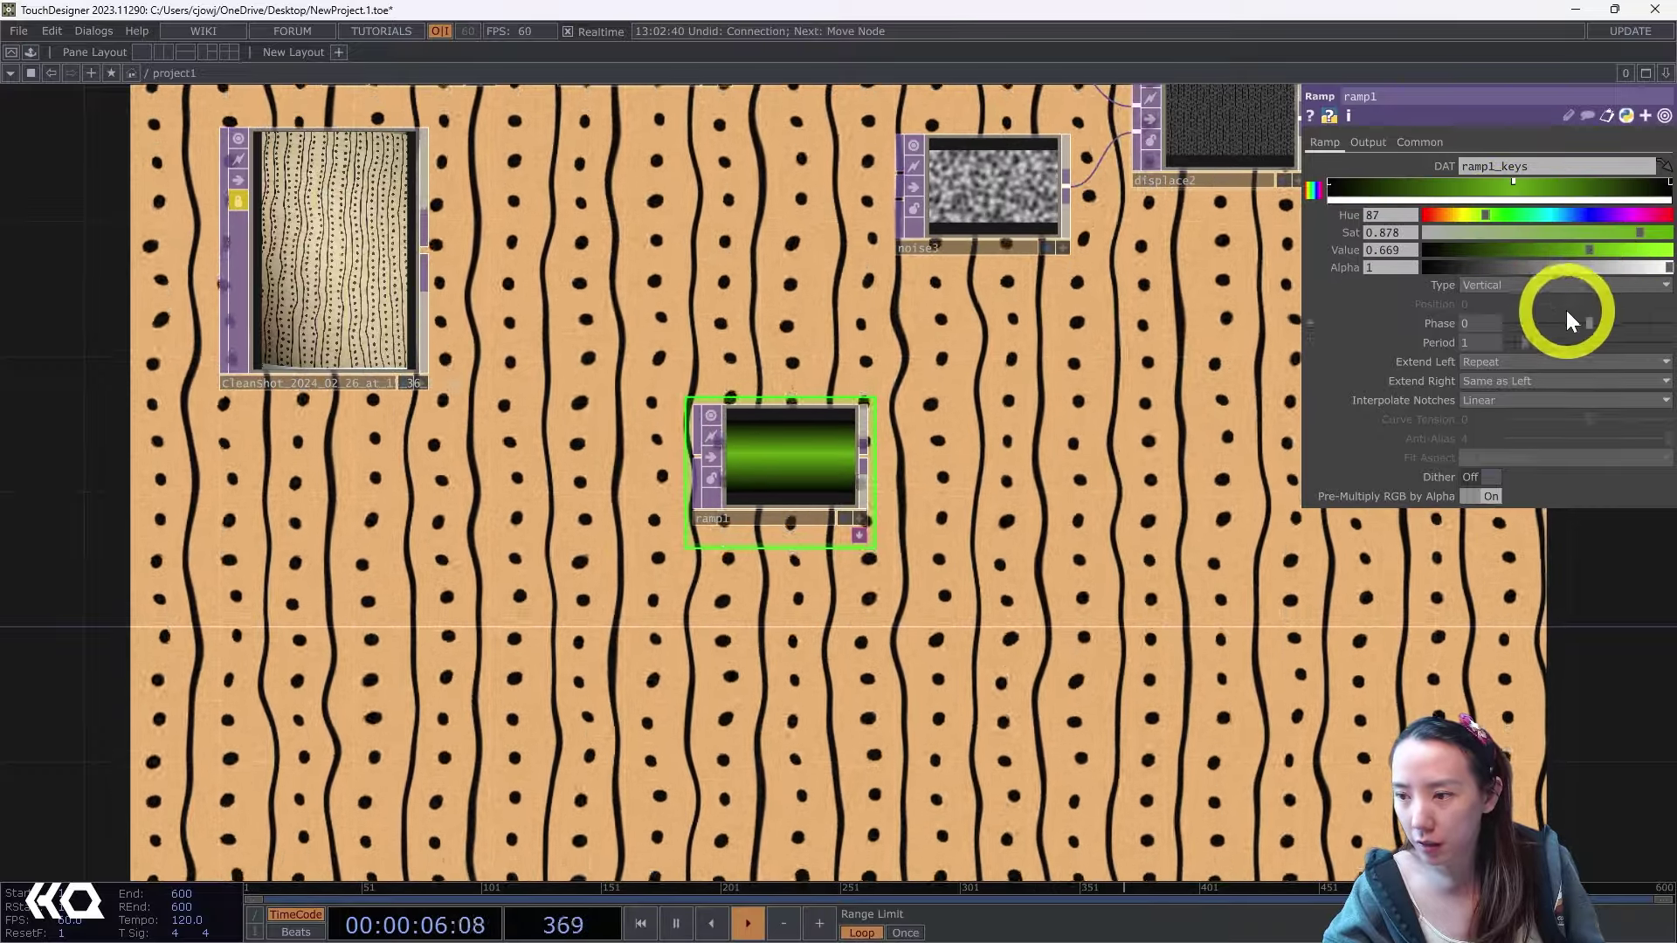
pyautogui.moveTo(1595, 327)
pyautogui.mouseDown()
pyautogui.moveTo(1623, 314)
pyautogui.moveTo(1597, 321)
pyautogui.mouseUp()
pyautogui.click(1541, 343)
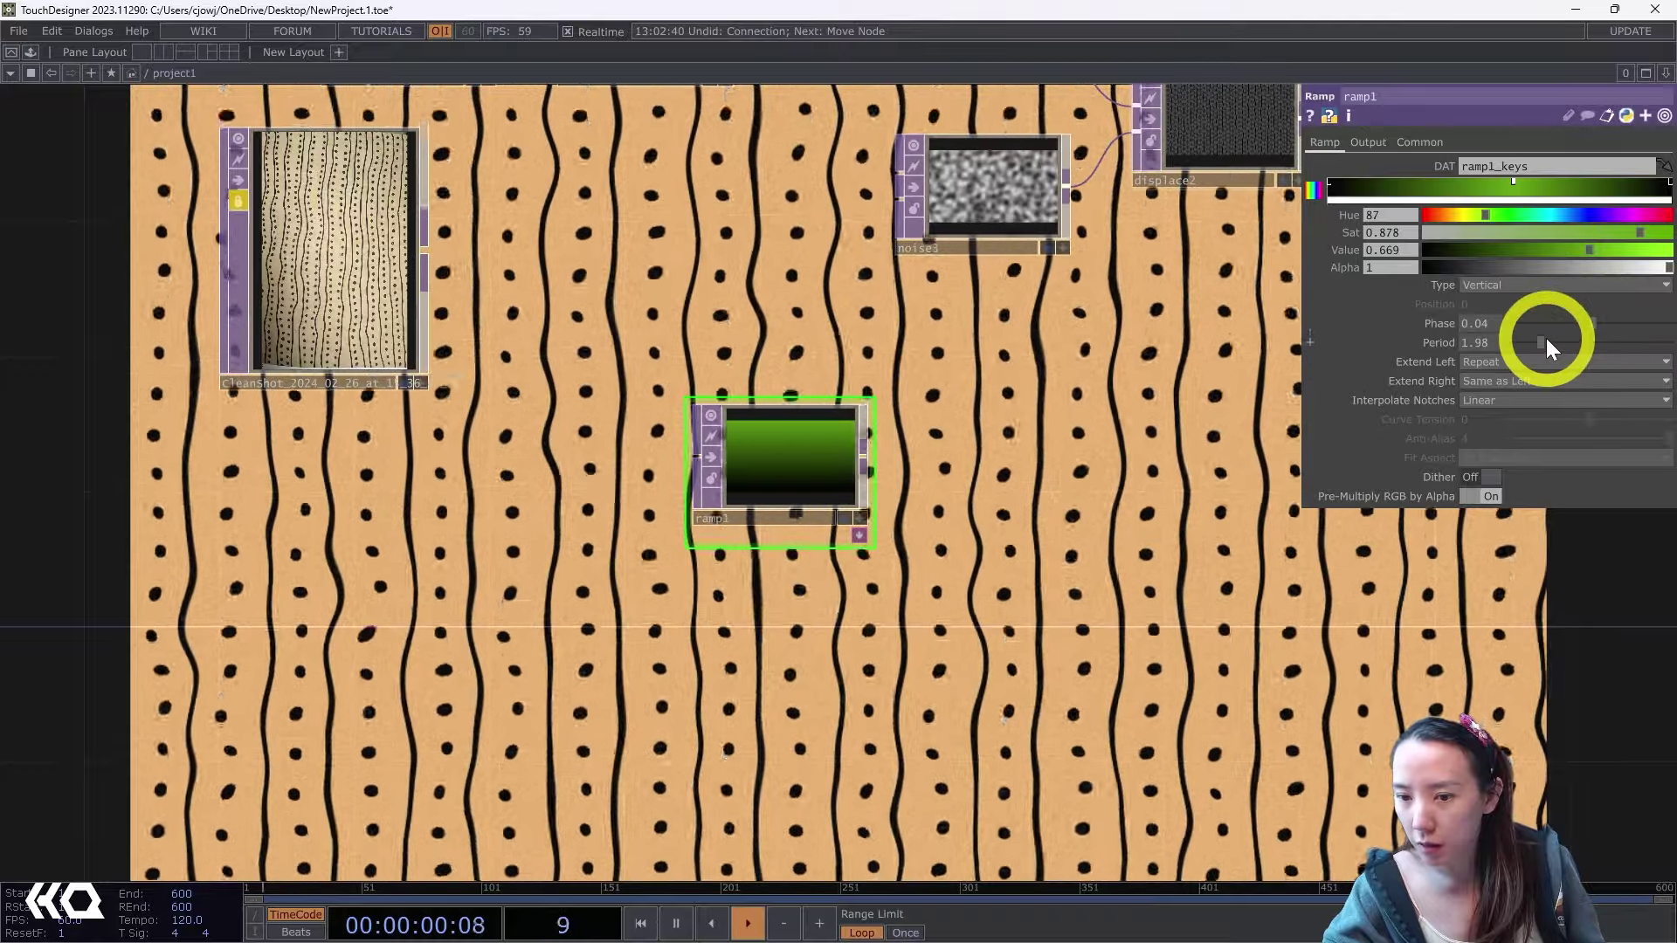
pyautogui.moveTo(1546, 343); pyautogui.dragTo(1530, 342)
# Insert an Inside TOP between over2 and displace2.
pyautogui.moveTo(881, 469); pyautogui.dragTo(599, 644)
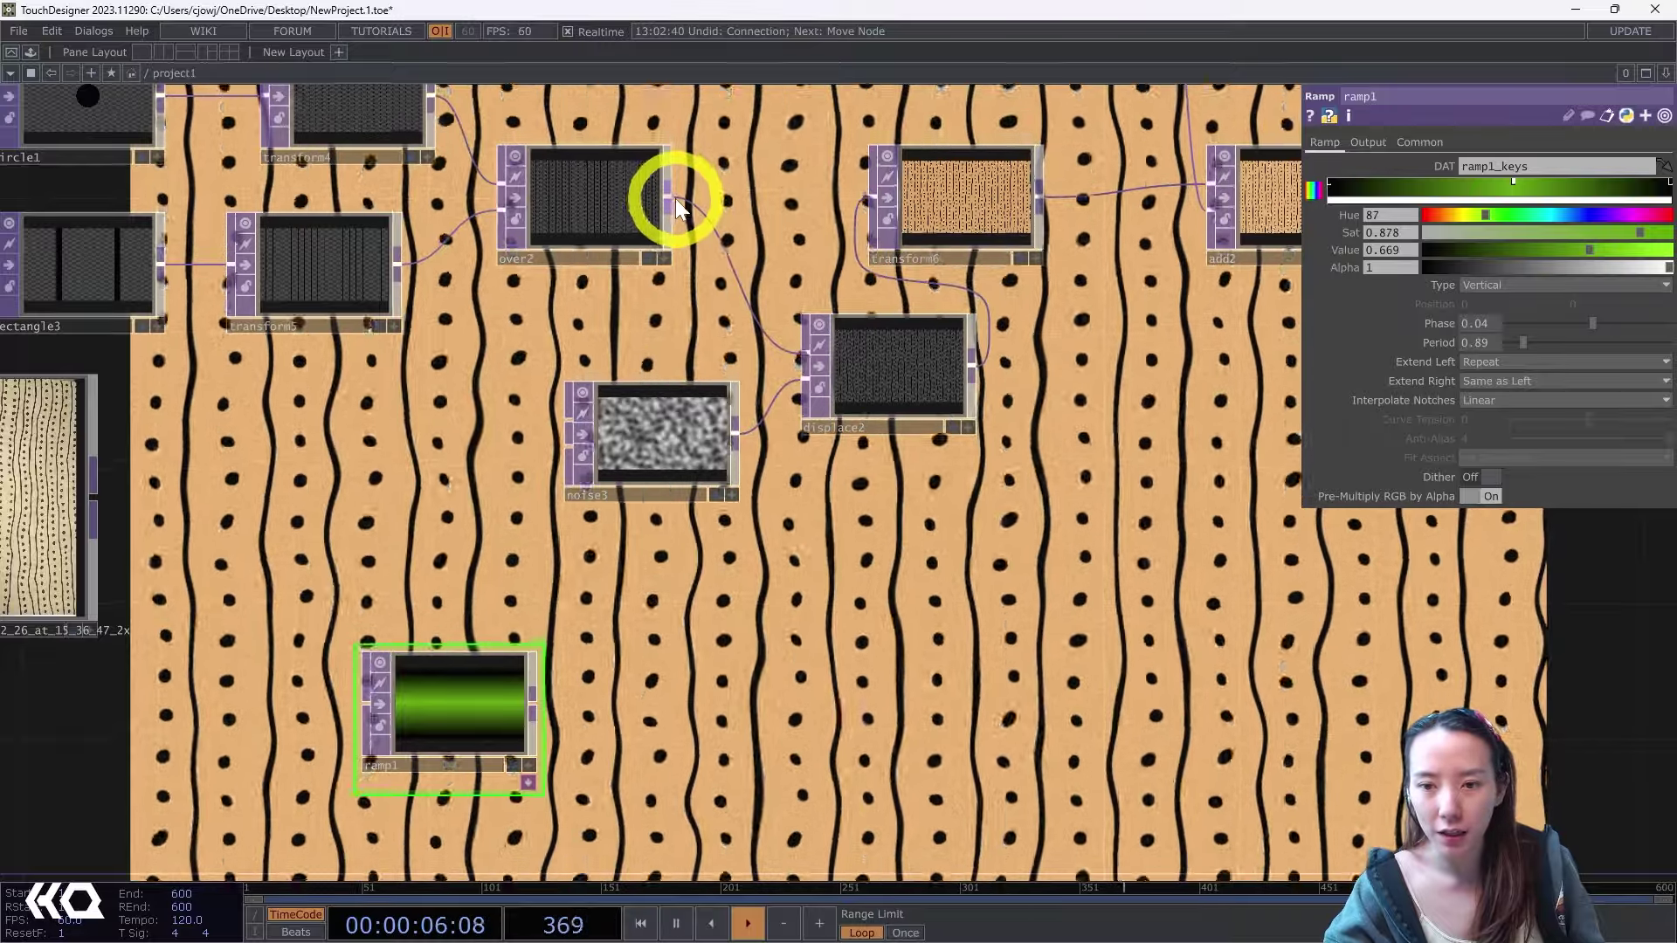
pyautogui.rightClick(674, 197)
pyautogui.write('ina')
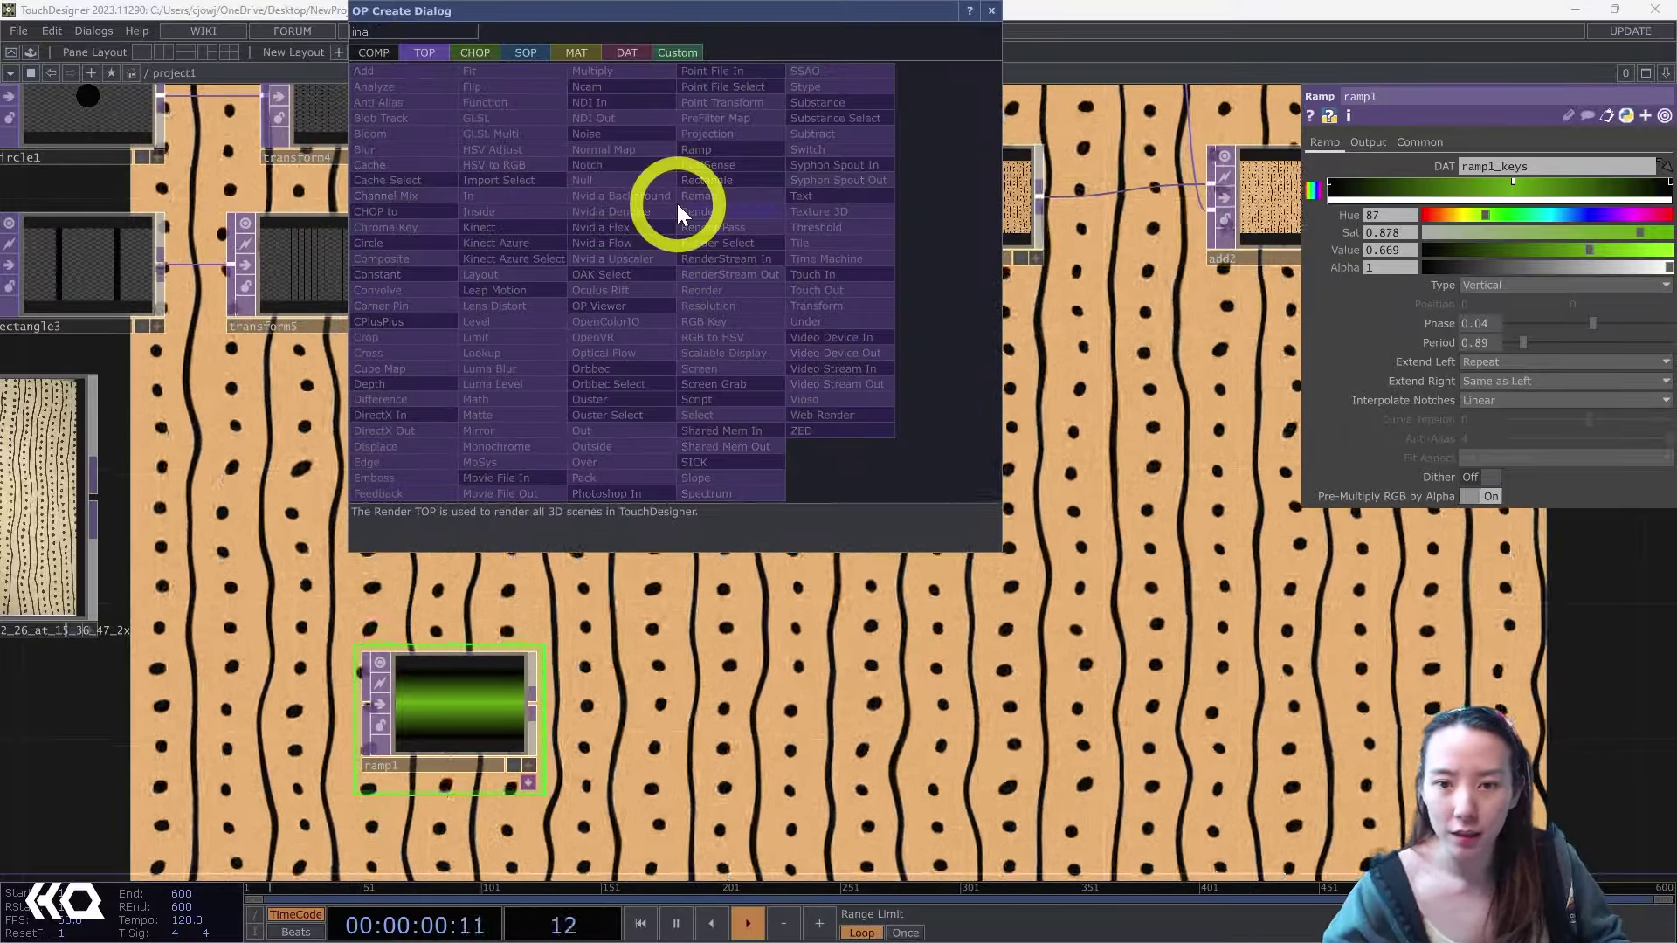
pyautogui.press('BackSpace')
pyautogui.write('s')
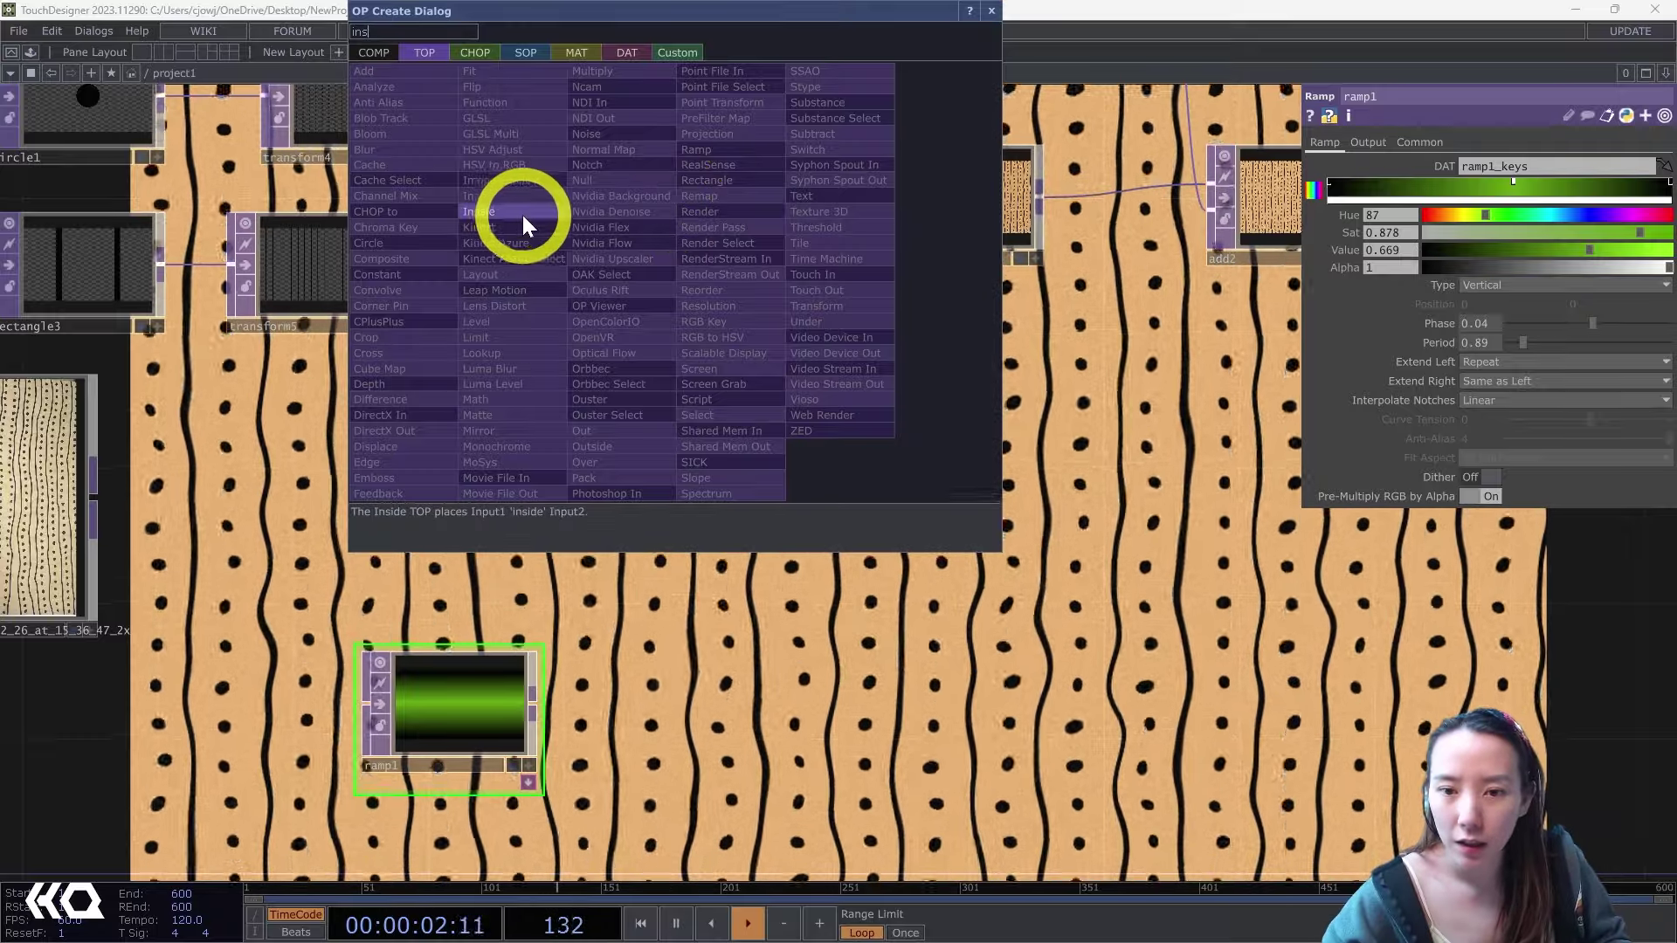
pyautogui.click(519, 215)
pyautogui.click(725, 254)
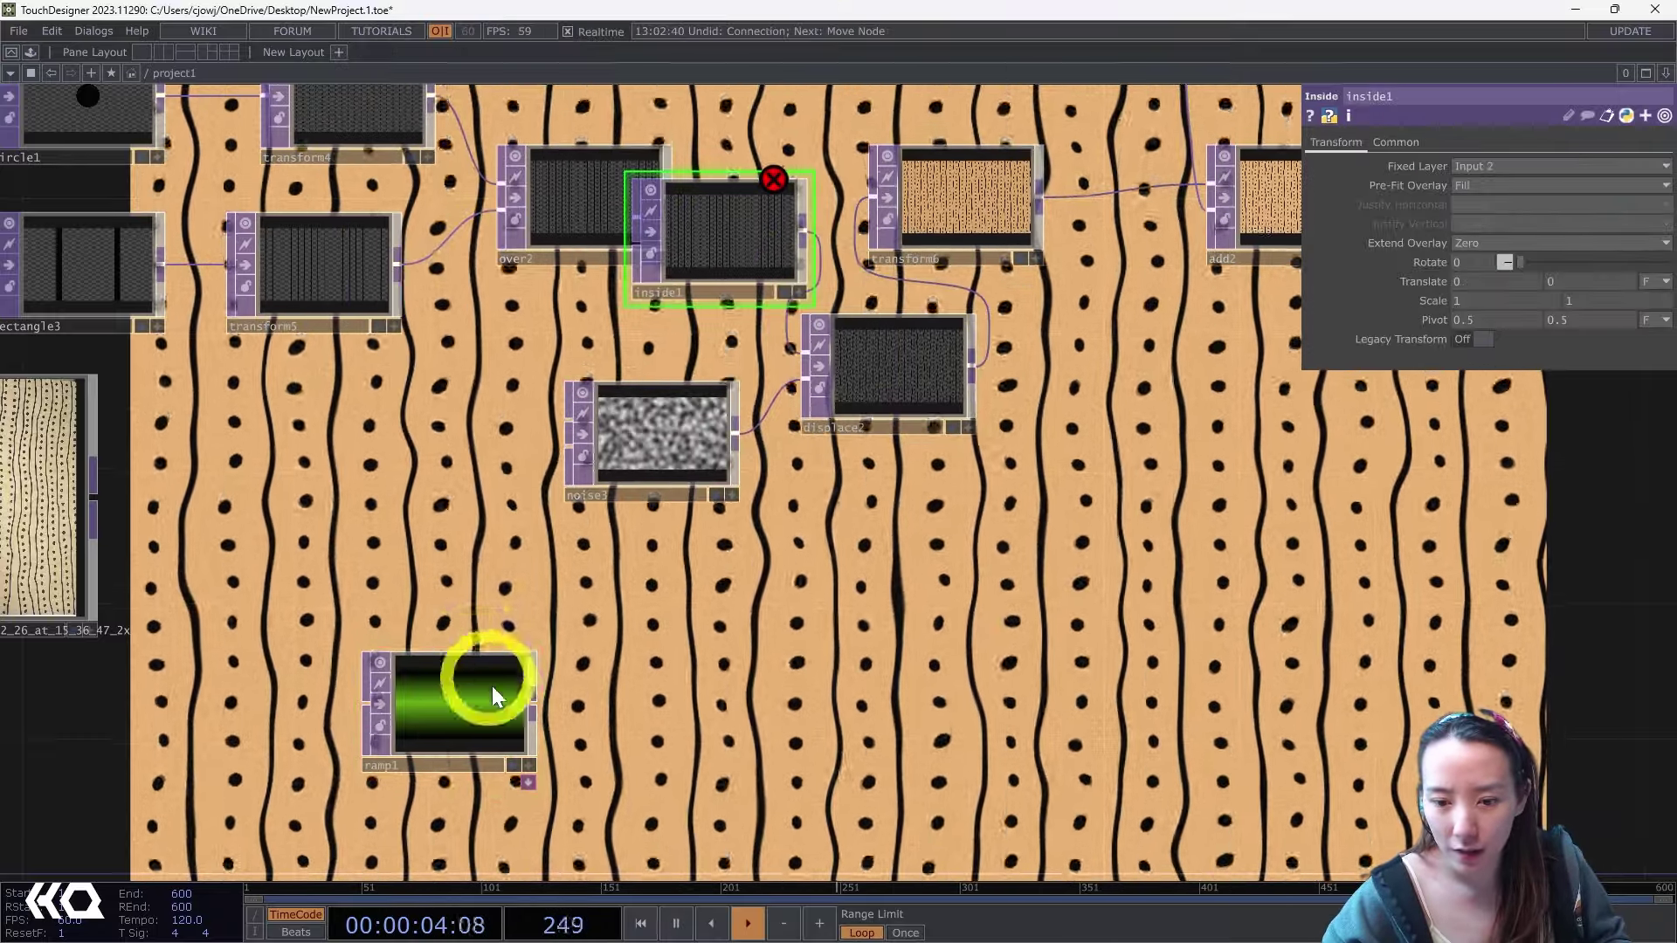
# Arrange ramp1 and over2 beside inside1, and wire ramp1 into inside1's second input.
pyautogui.moveTo(527, 705); pyautogui.dragTo(559, 337)
pyautogui.moveTo(580, 183); pyautogui.dragTo(512, 149)
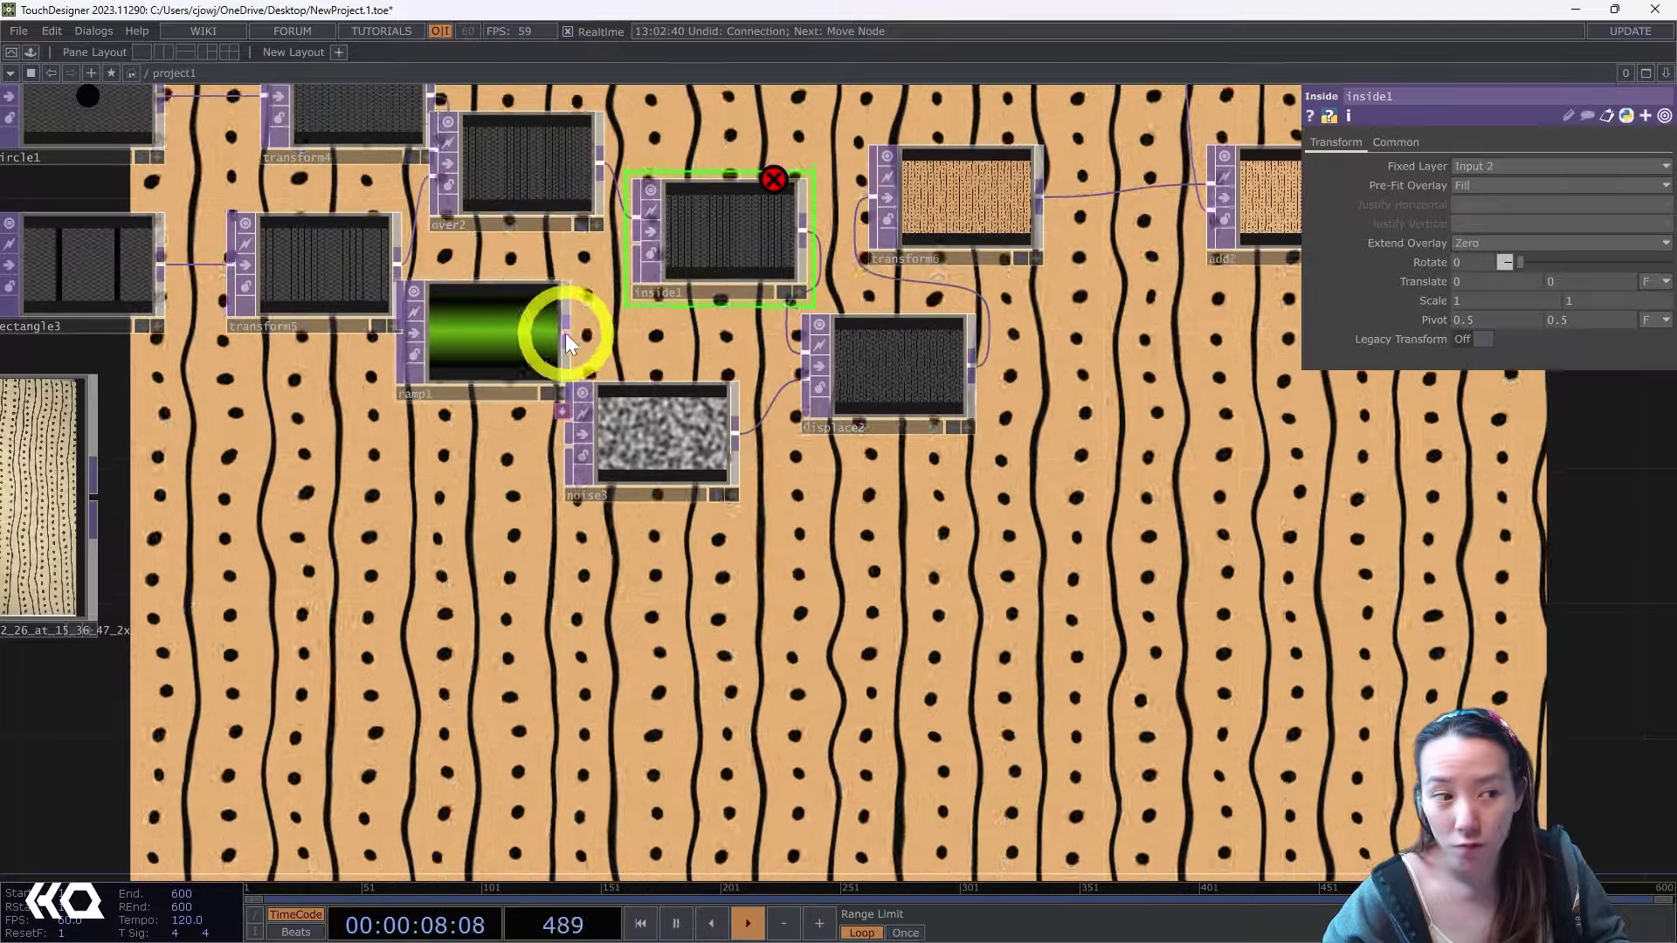
pyautogui.moveTo(566, 324); pyautogui.dragTo(635, 245)
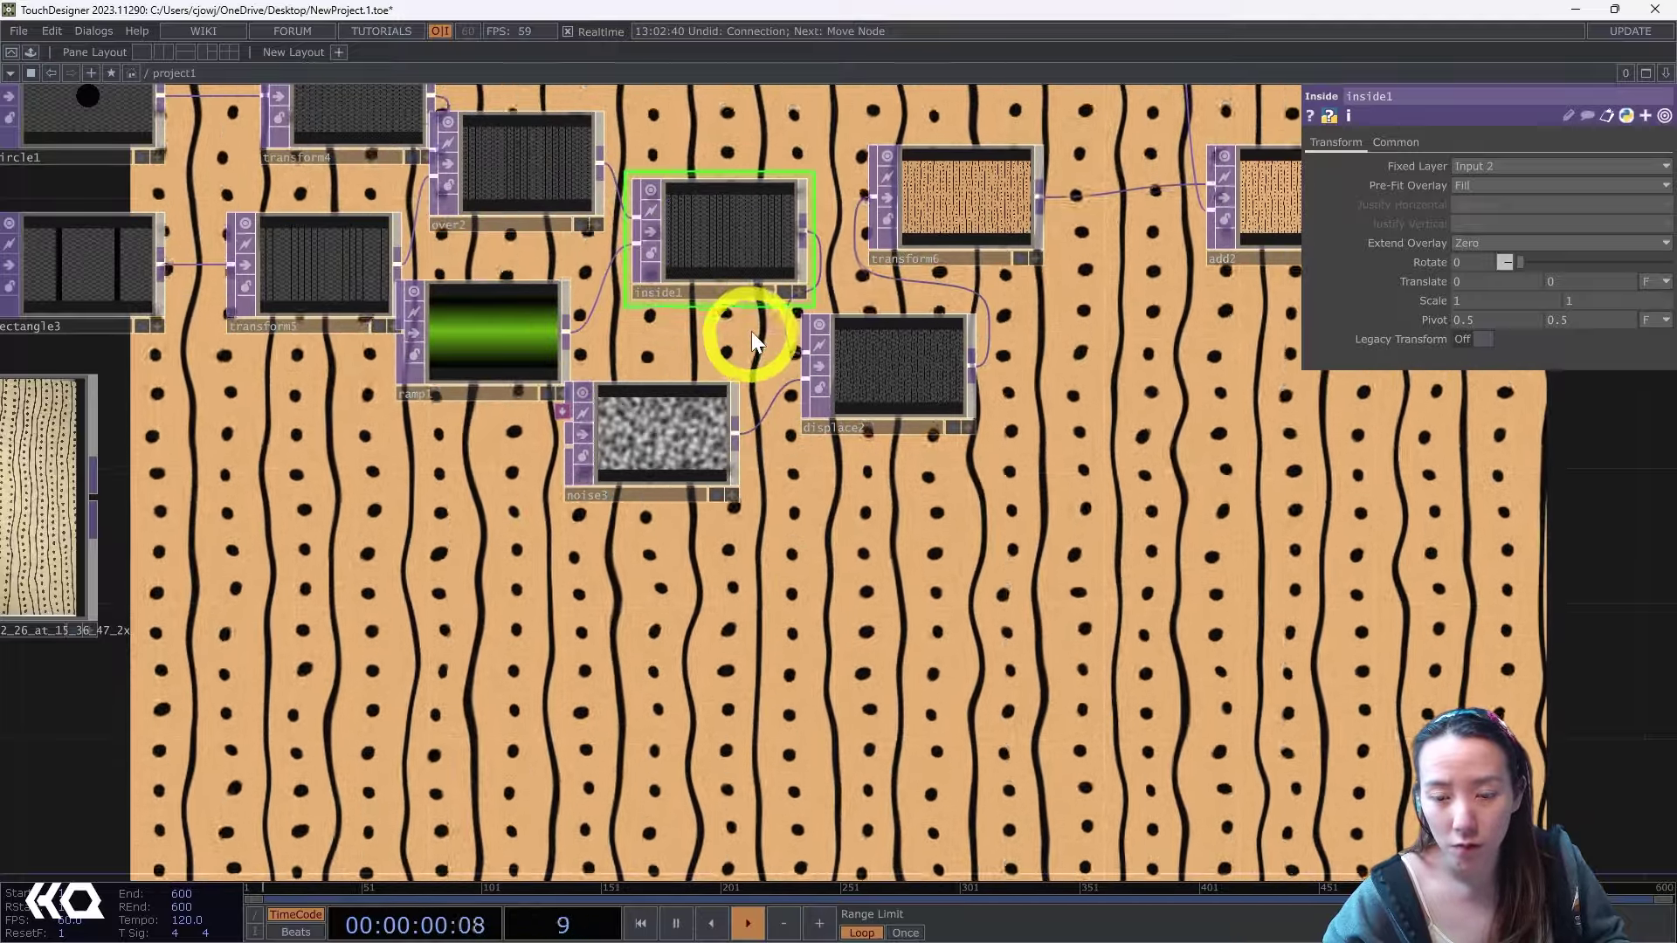
pyautogui.moveTo(736, 407); pyautogui.dragTo(675, 656)
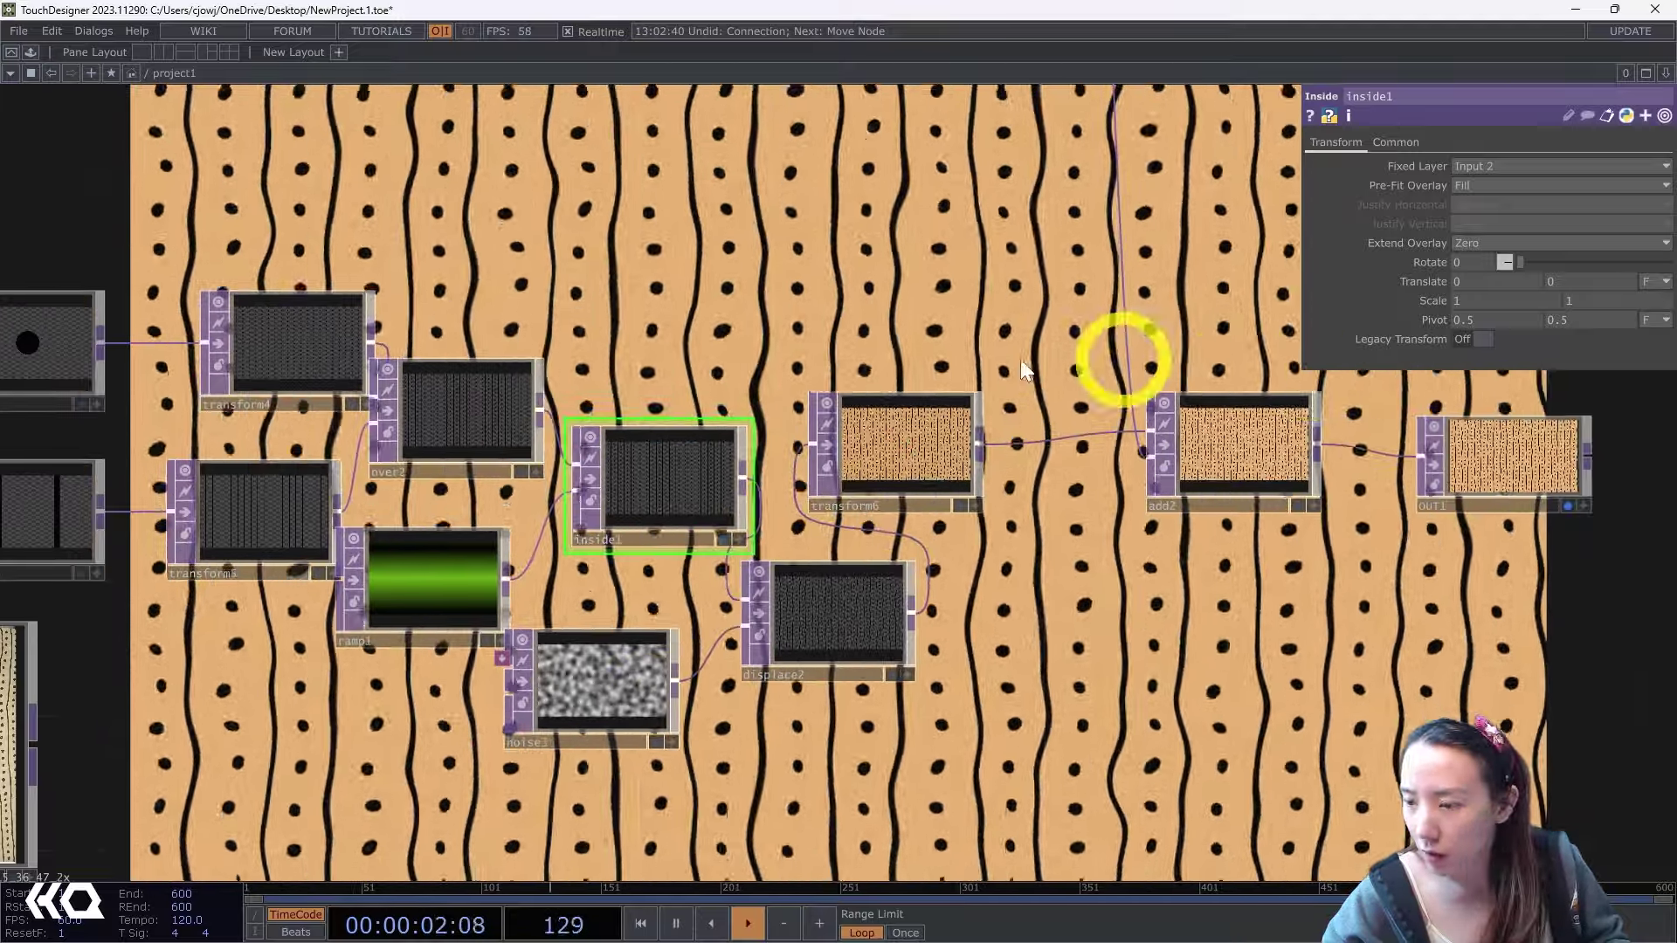
# Swap inside1's inputs so that ramp1 feeds the first input and over2 feeds the second.
pyautogui.scroll(2, 581, 496)
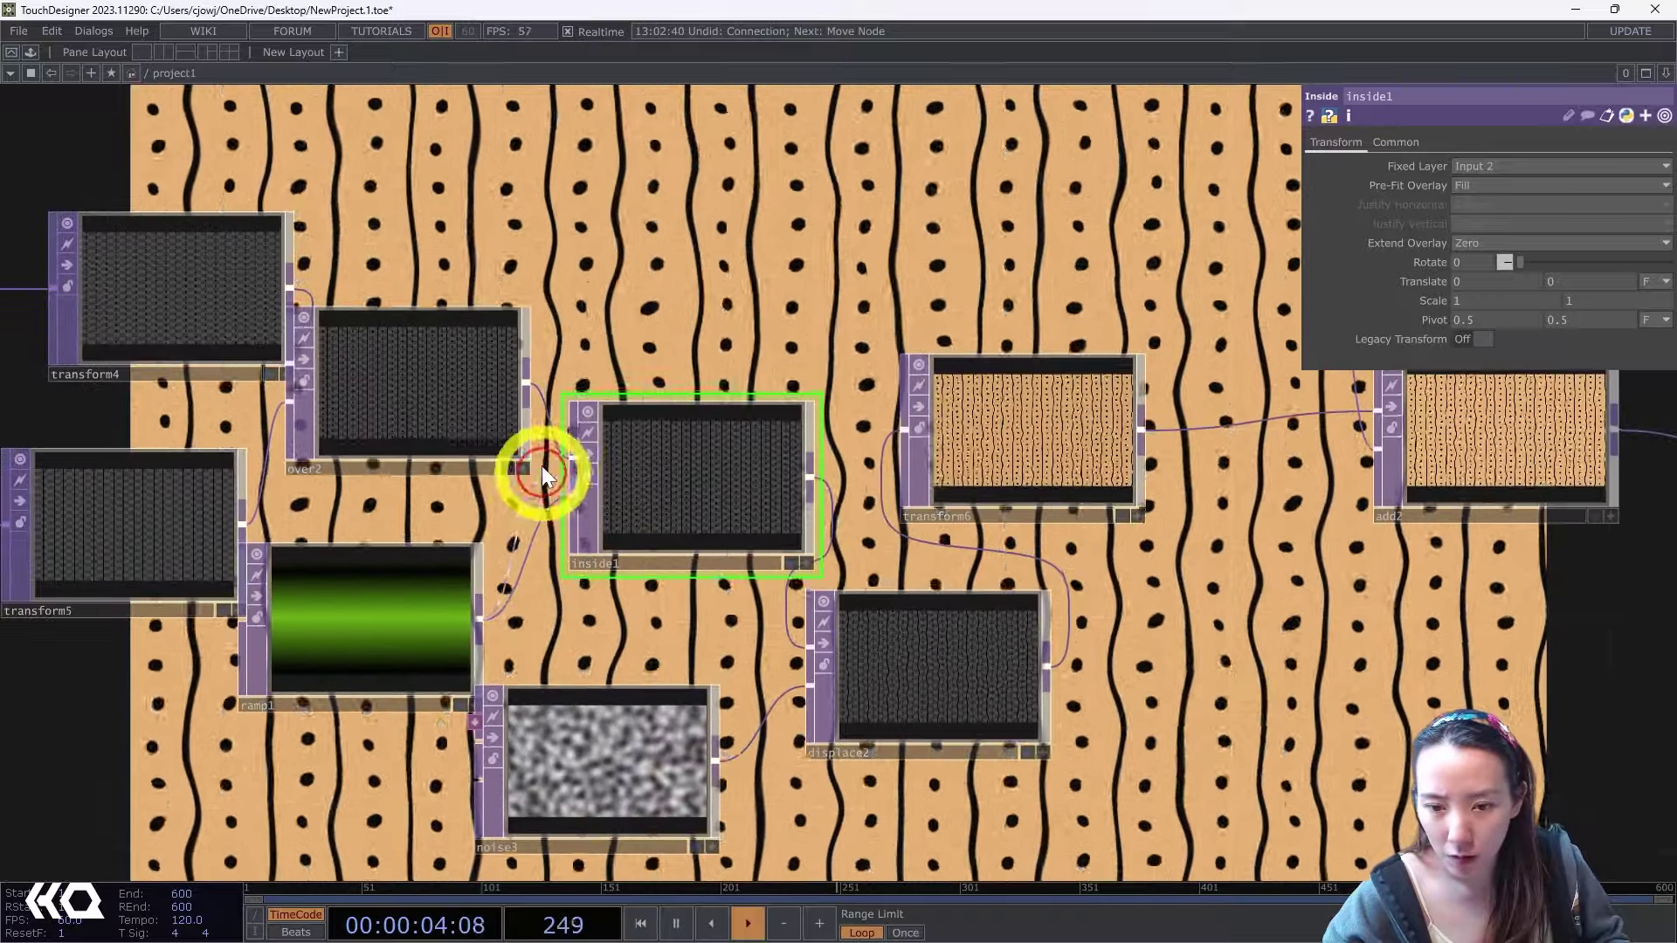
pyautogui.moveTo(554, 454); pyautogui.dragTo(566, 457)
pyautogui.moveTo(533, 400); pyautogui.dragTo(571, 496)
# Darken the green middle key of ramp1 by setting its value to 0.367.
pyautogui.moveTo(749, 330); pyautogui.dragTo(956, 469)
pyautogui.click(957, 476)
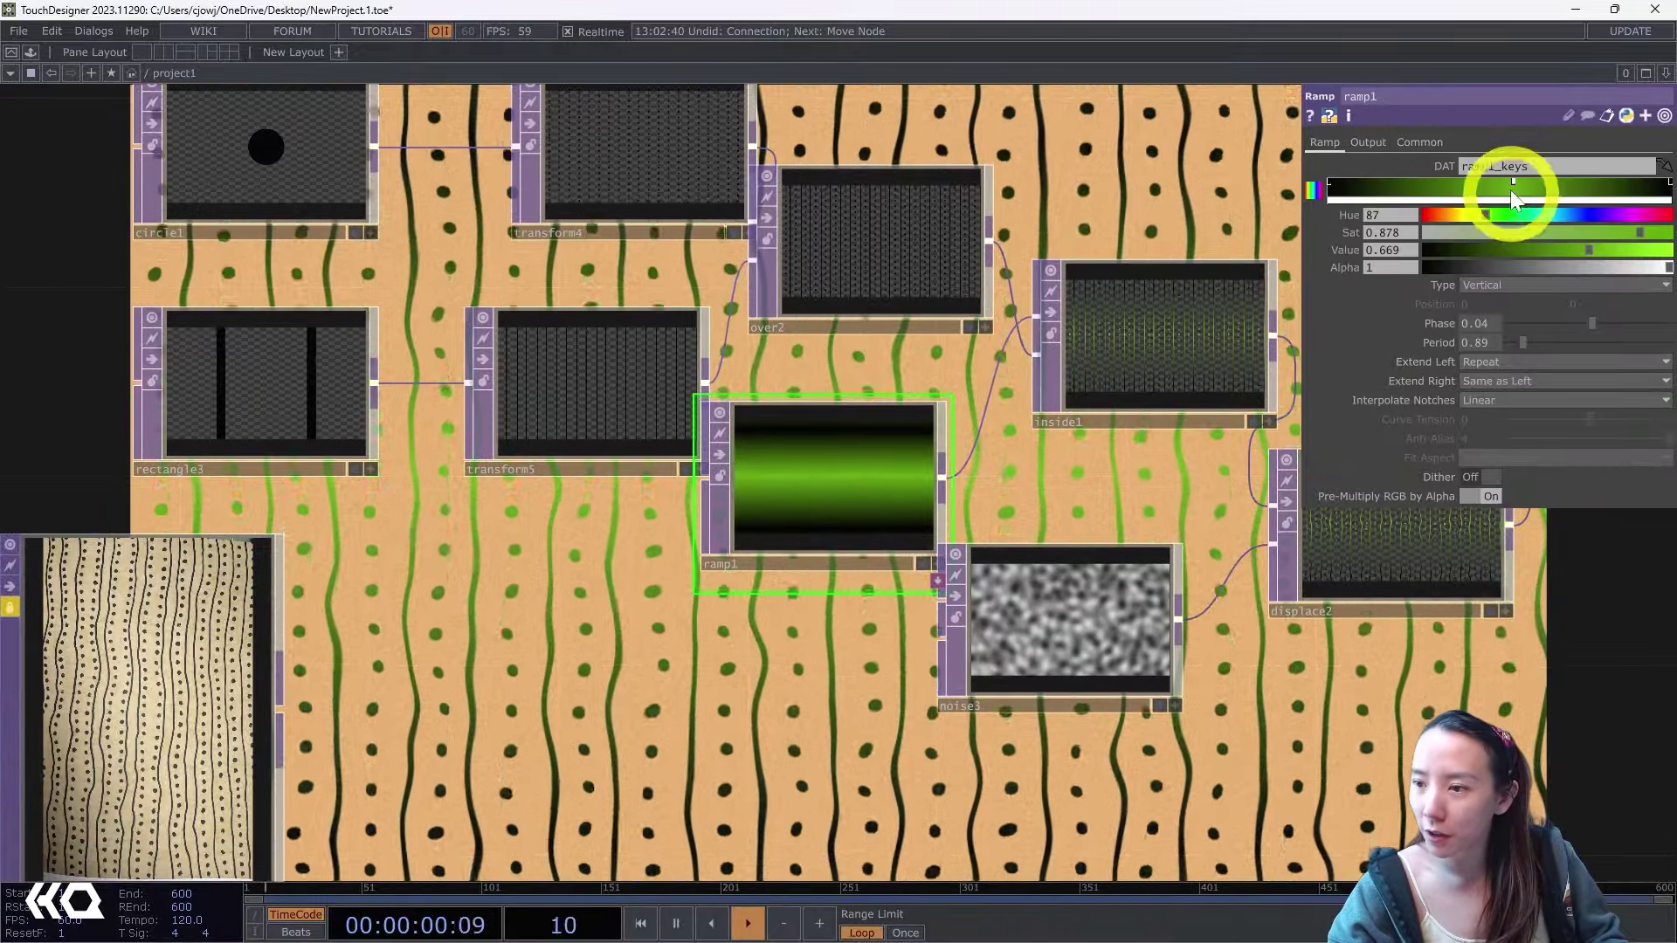
pyautogui.moveTo(1578, 250); pyautogui.dragTo(1518, 267)
pyautogui.scroll(-6, 1310, 760)
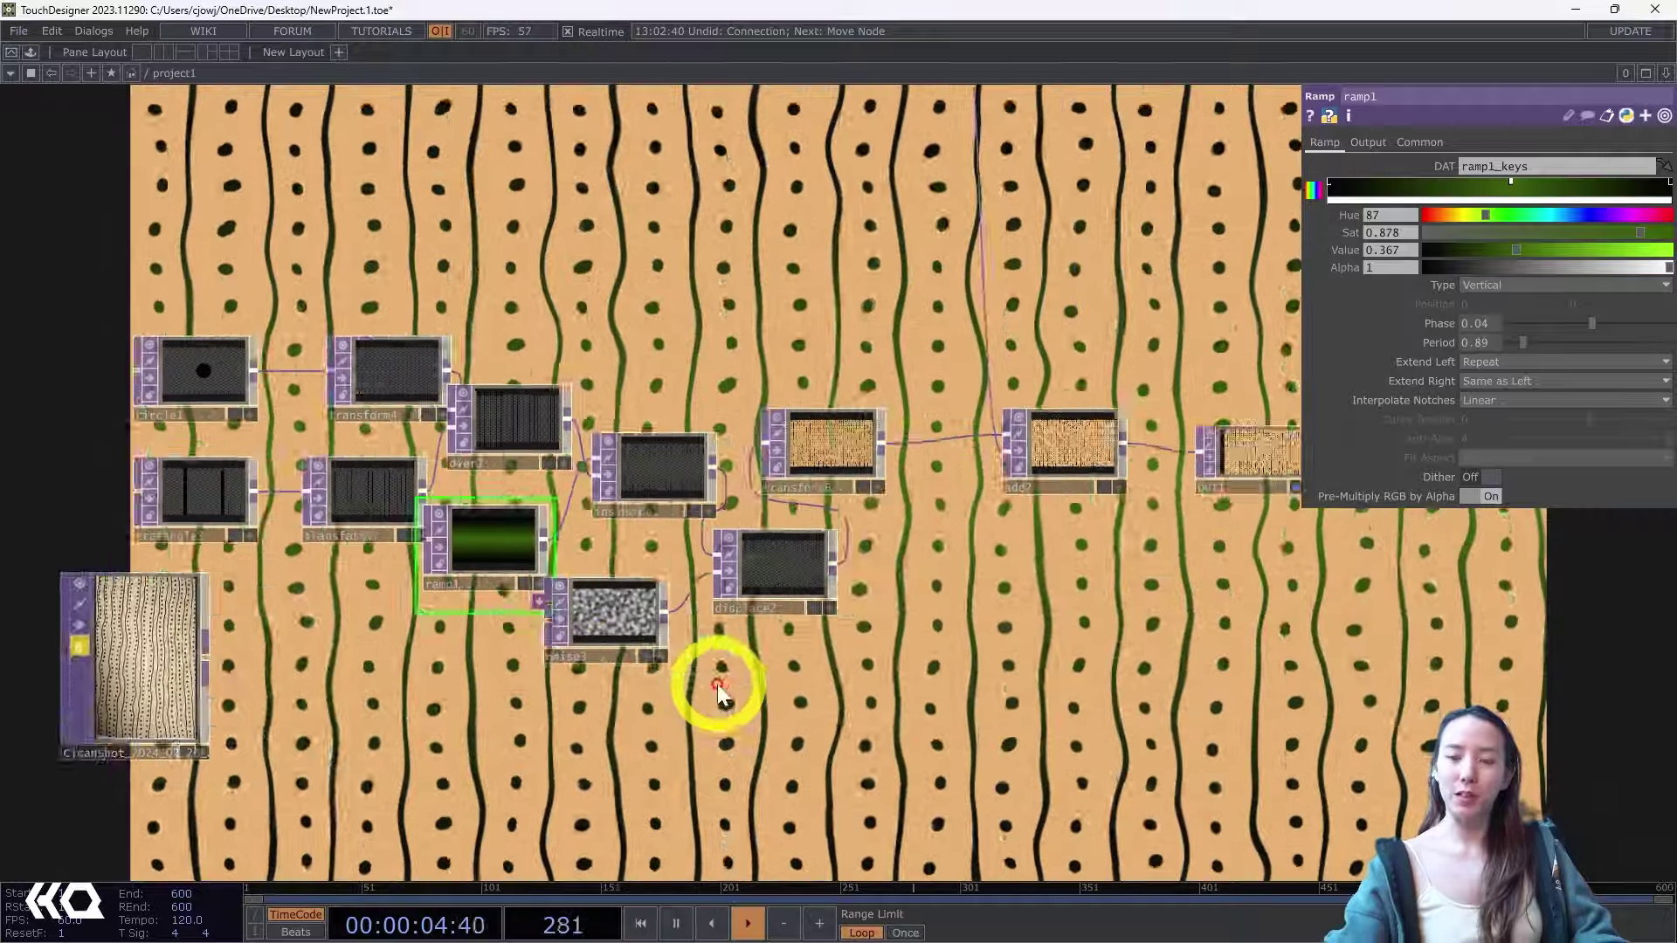
pyautogui.moveTo(718, 685); pyautogui.dragTo(149, 744)
pyautogui.scroll(-4, 944, 432)
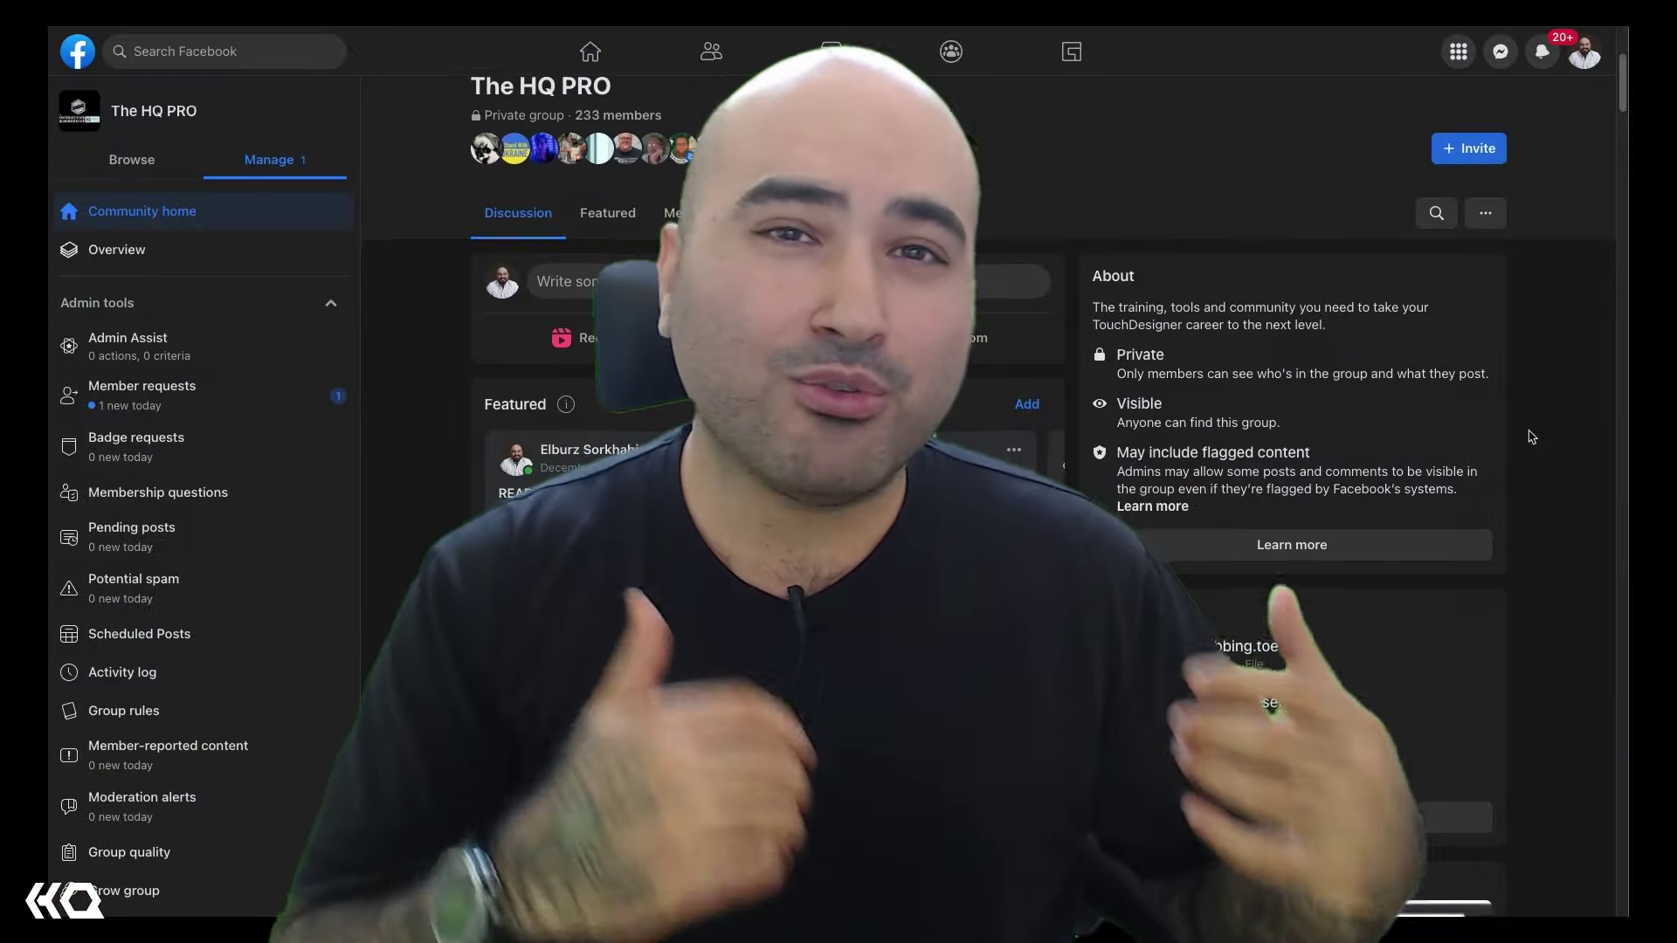
pyautogui.scroll(-3, 1531, 436)
pyautogui.scroll(-5, 1531, 437)
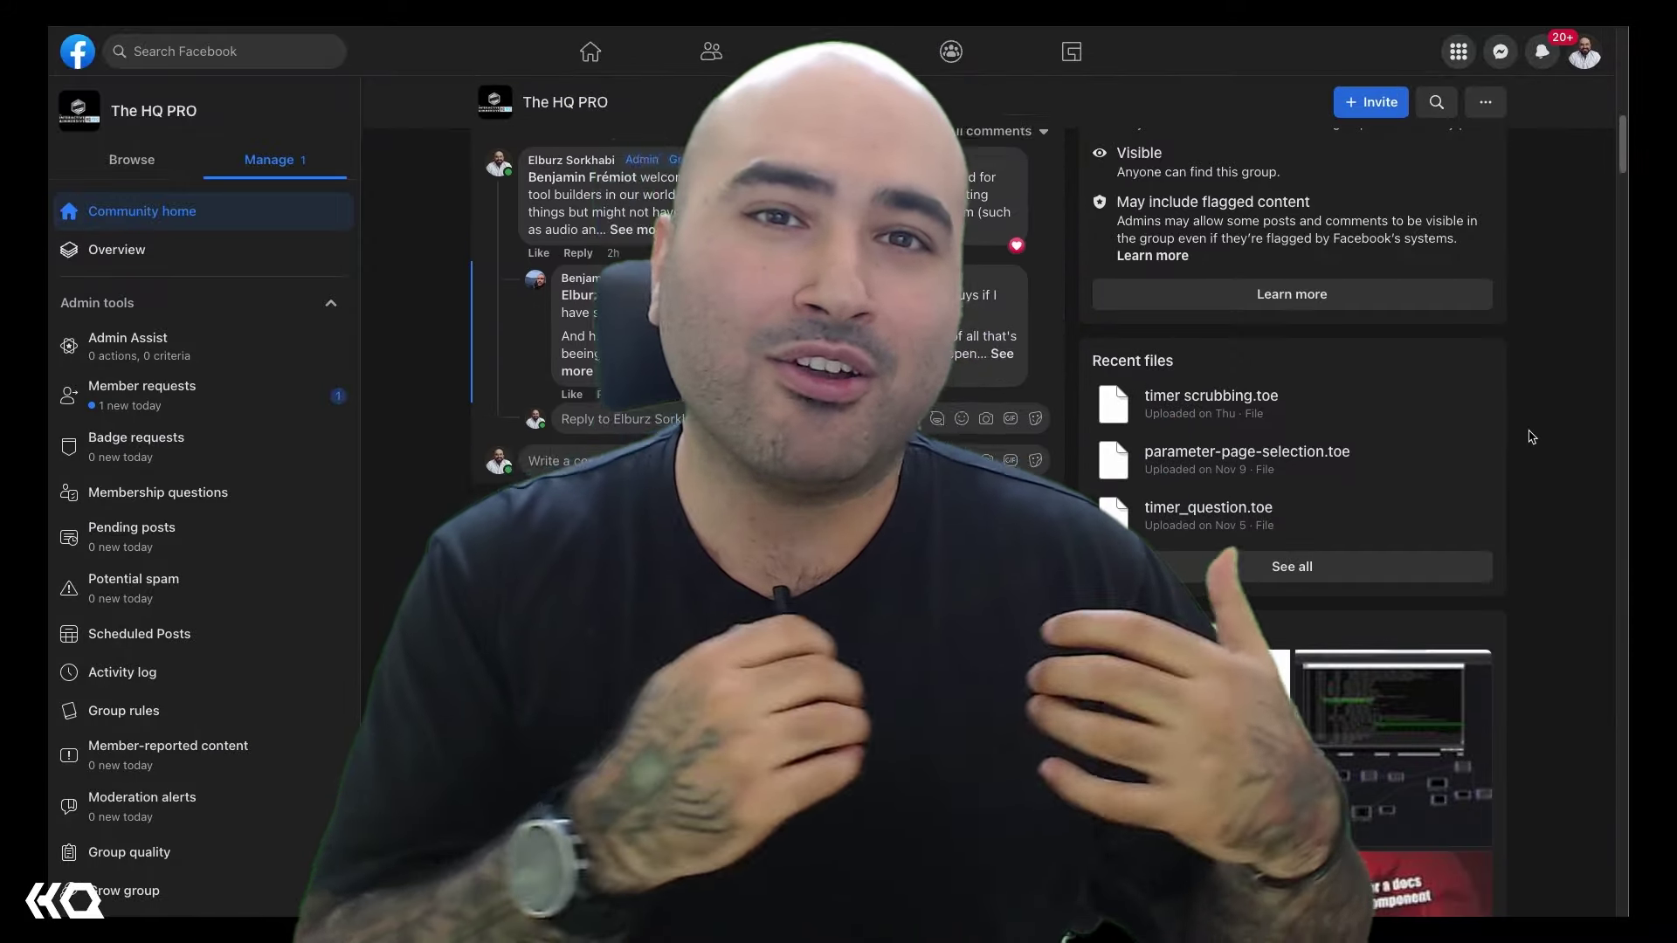
pyautogui.scroll(-3, 1531, 436)
pyautogui.scroll(-10, 1531, 436)
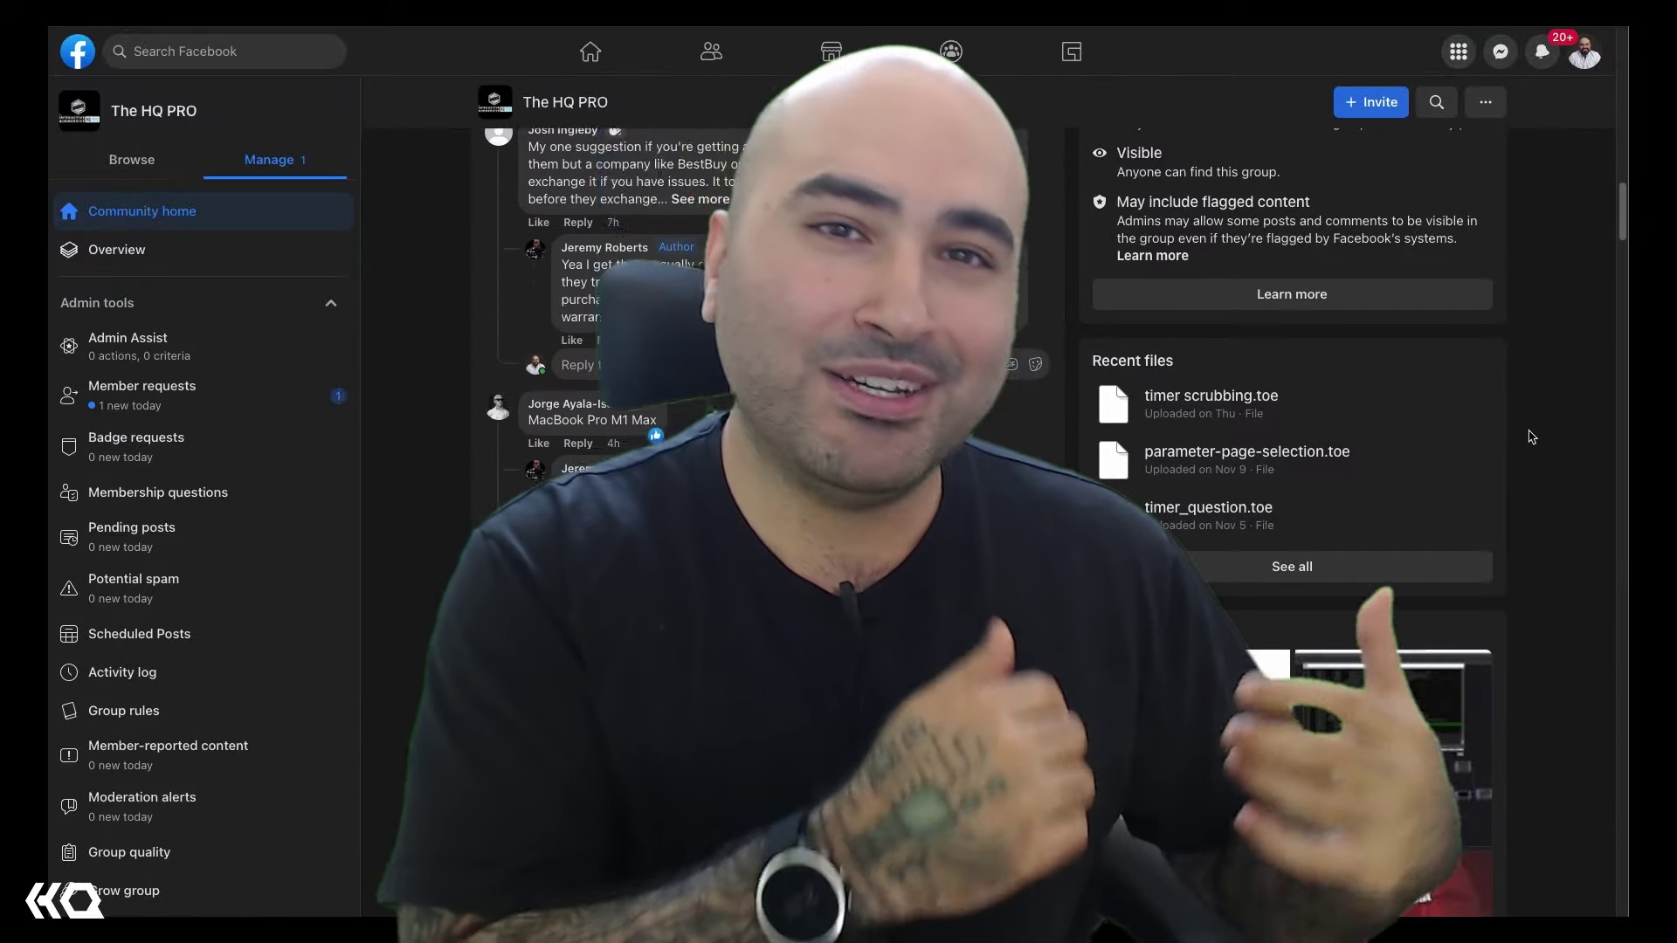